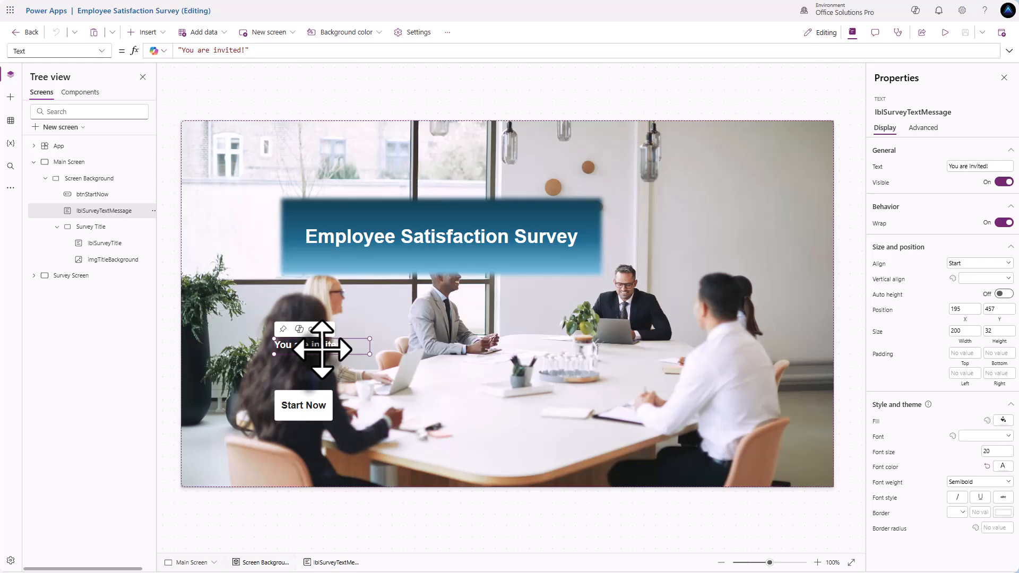
- Select the Start Now button to see its OnSelect Navigate formula to Survey Screen
left_click(306, 406)
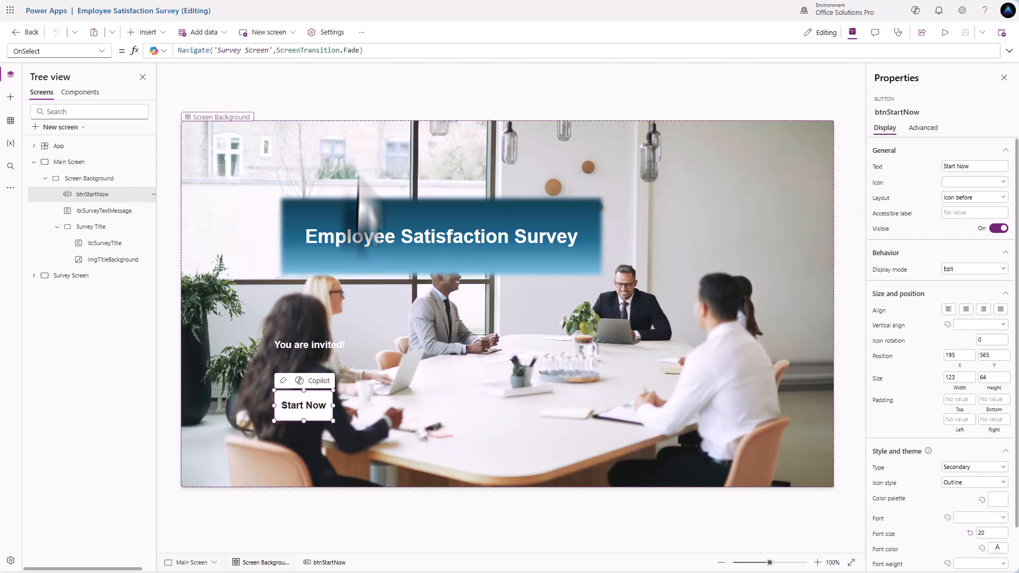
- Look through the General and Updates app settings pages, then close Settings
left_click(329, 33)
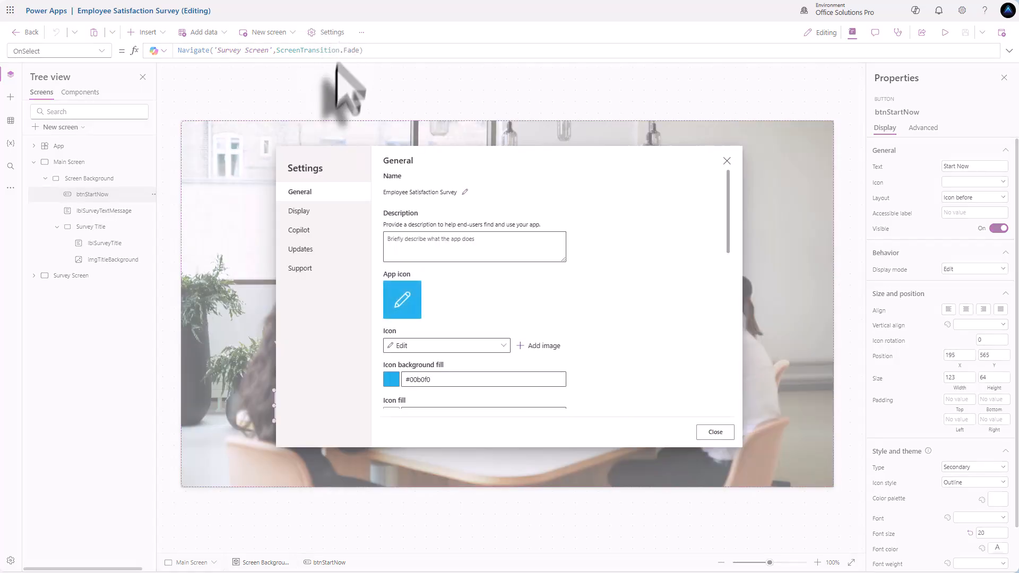
scroll(432, 250, "down", 10)
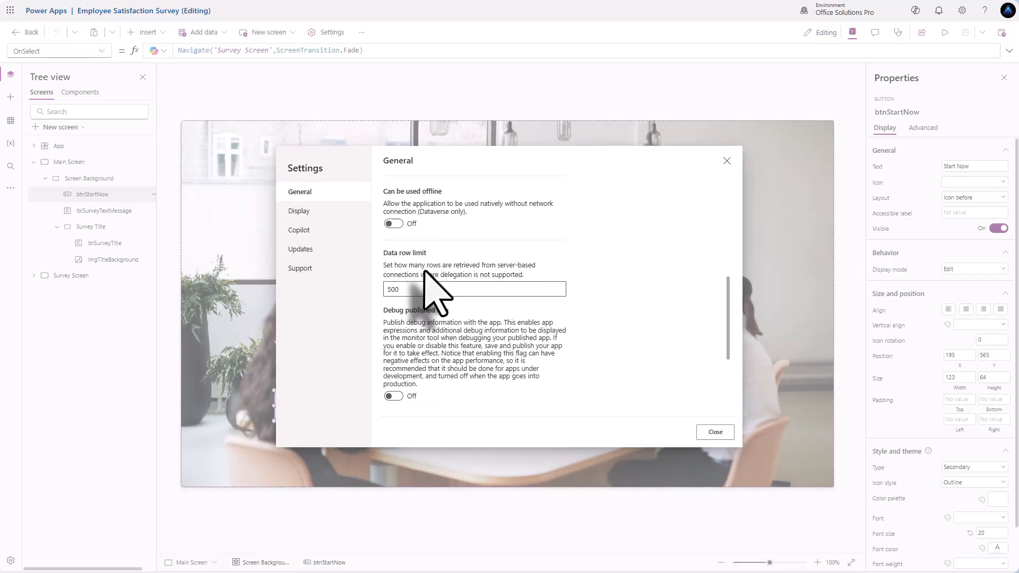
scroll(424, 271, "down", 2)
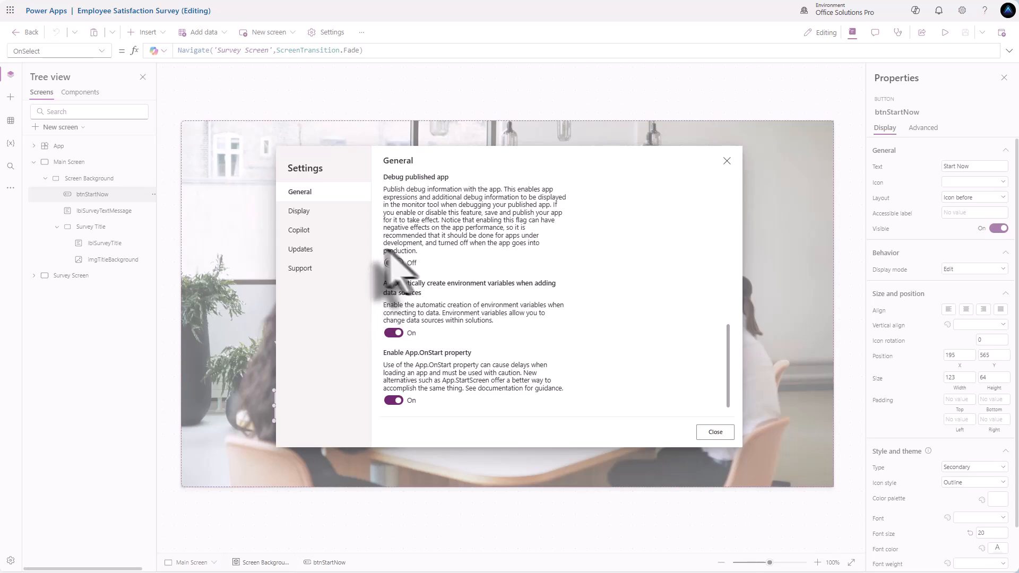
left_click(339, 265)
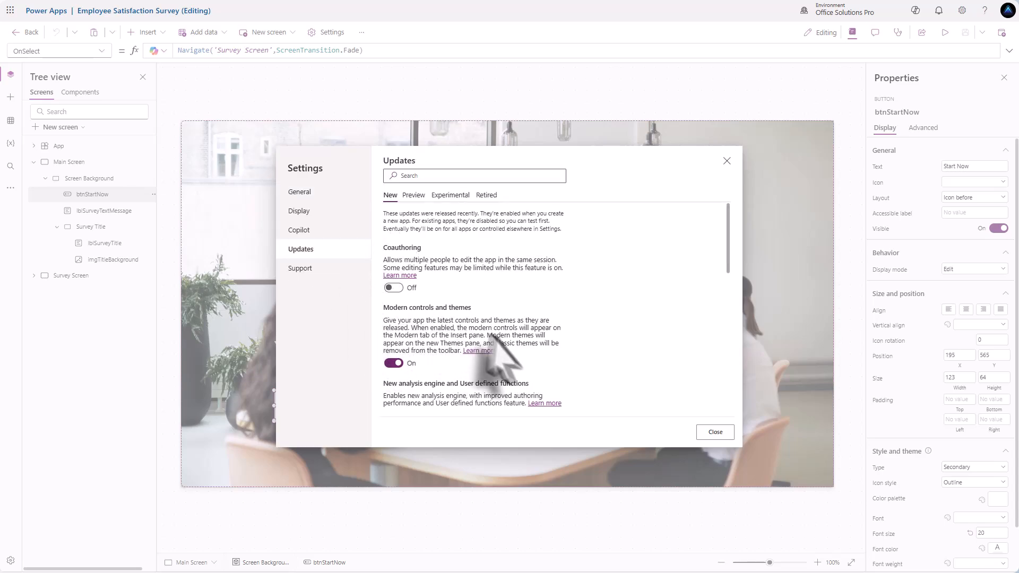
left_click(713, 432)
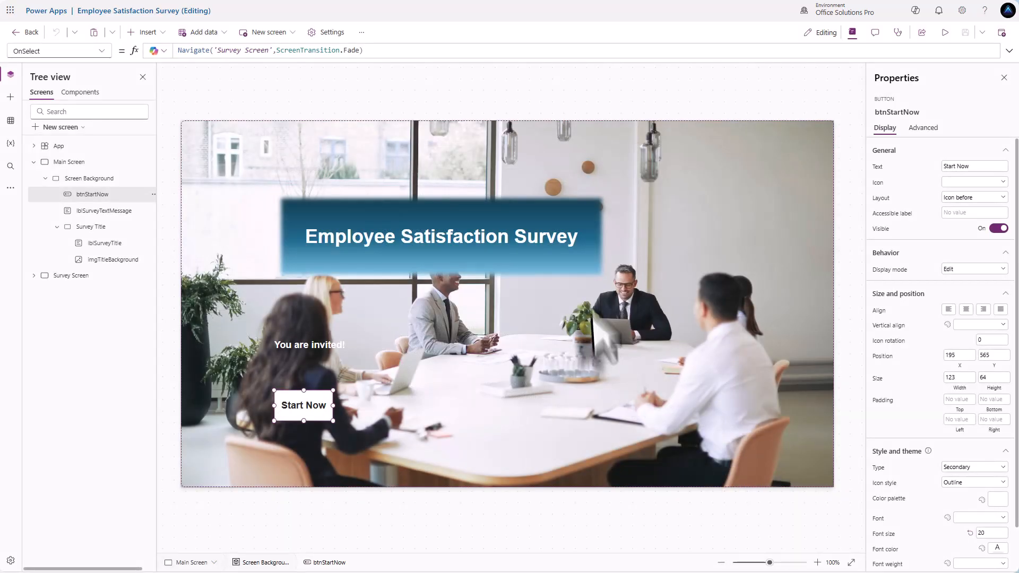
- Inspect the title label, title image, Start Now button and background, then switch to Survey Screen
left_click(513, 269)
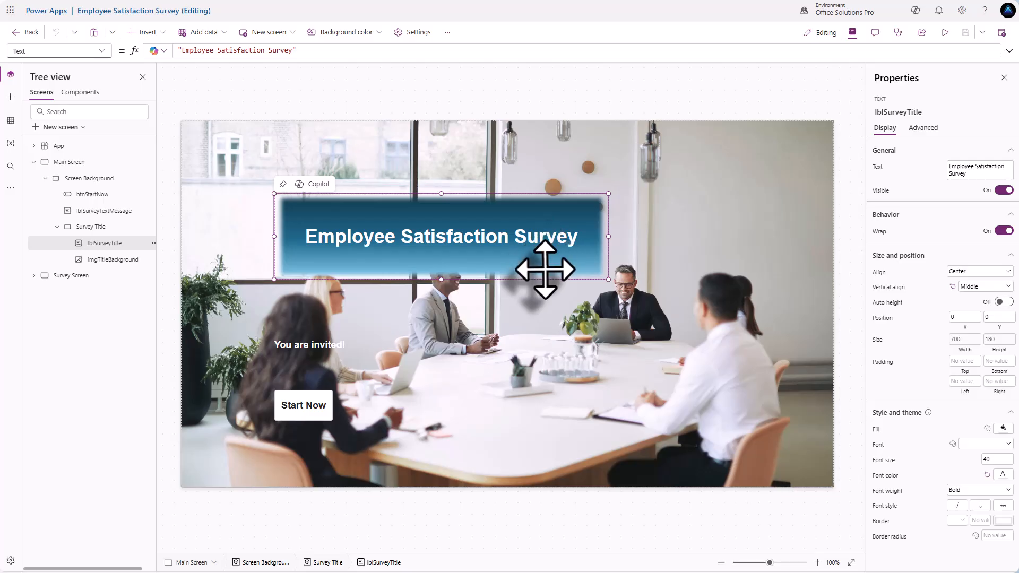
left_click(139, 261)
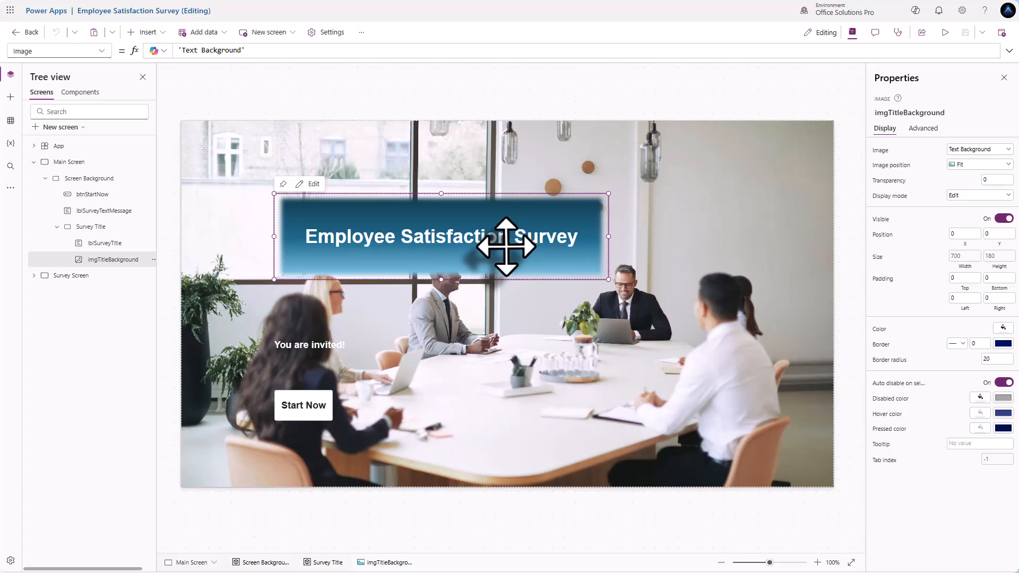
left_click(306, 407)
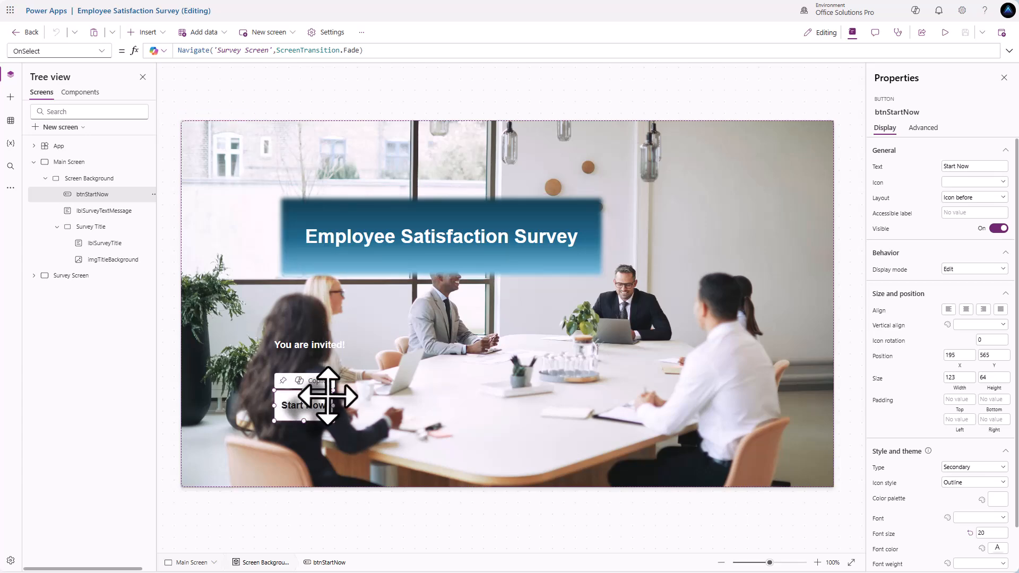
left_click(399, 373)
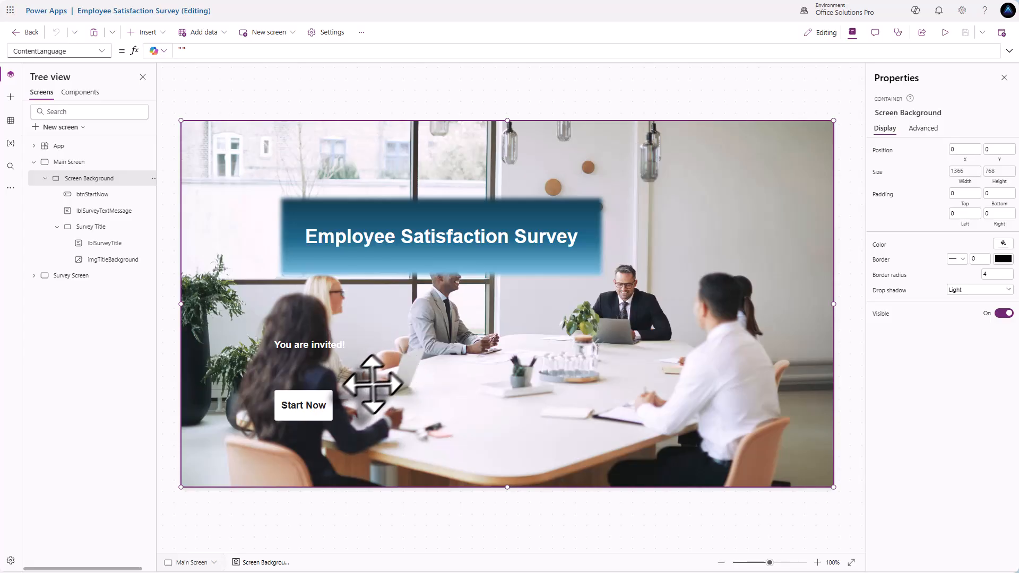
left_click(317, 414, "alt")
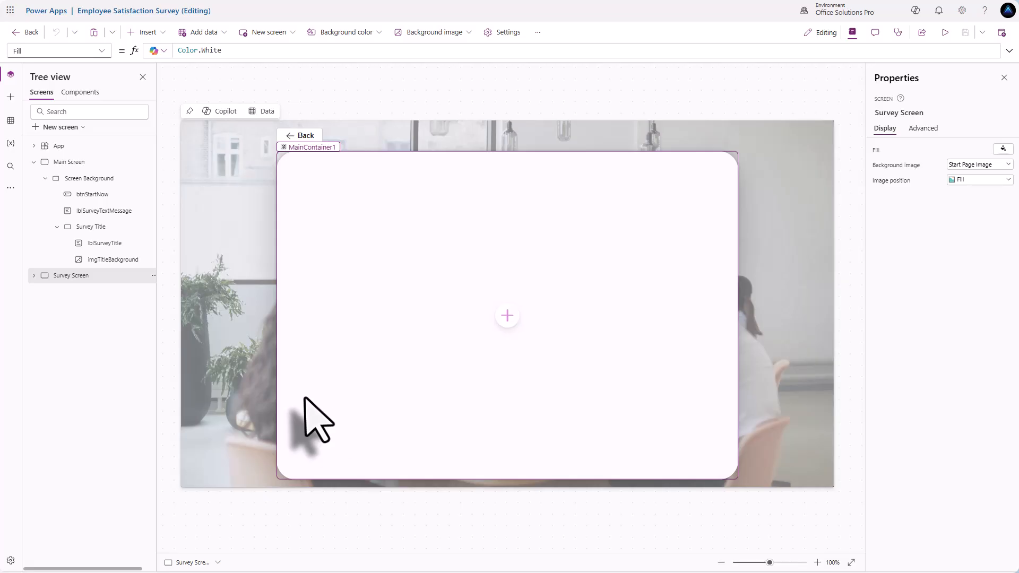
left_click(232, 388)
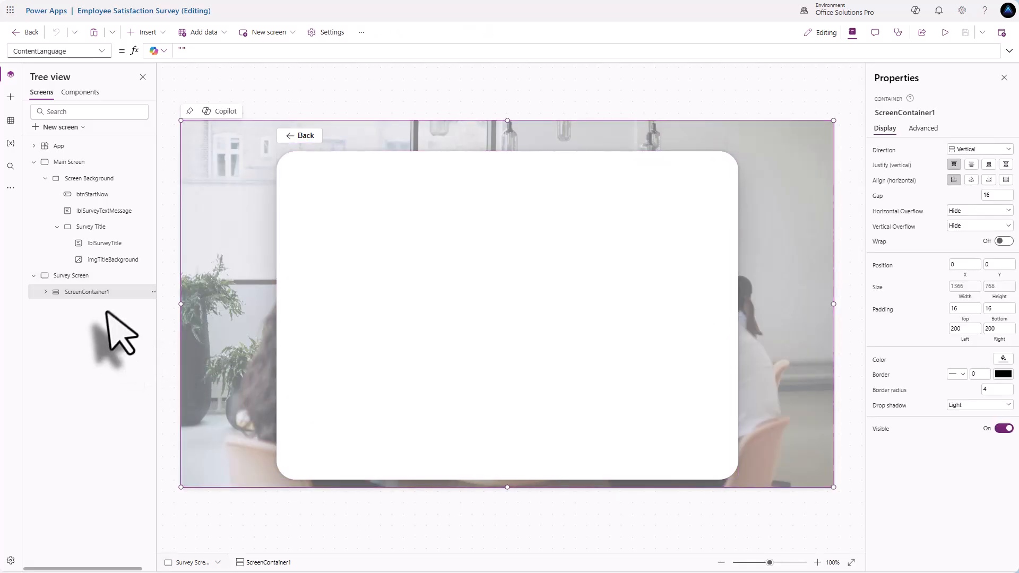
left_click(880, 363)
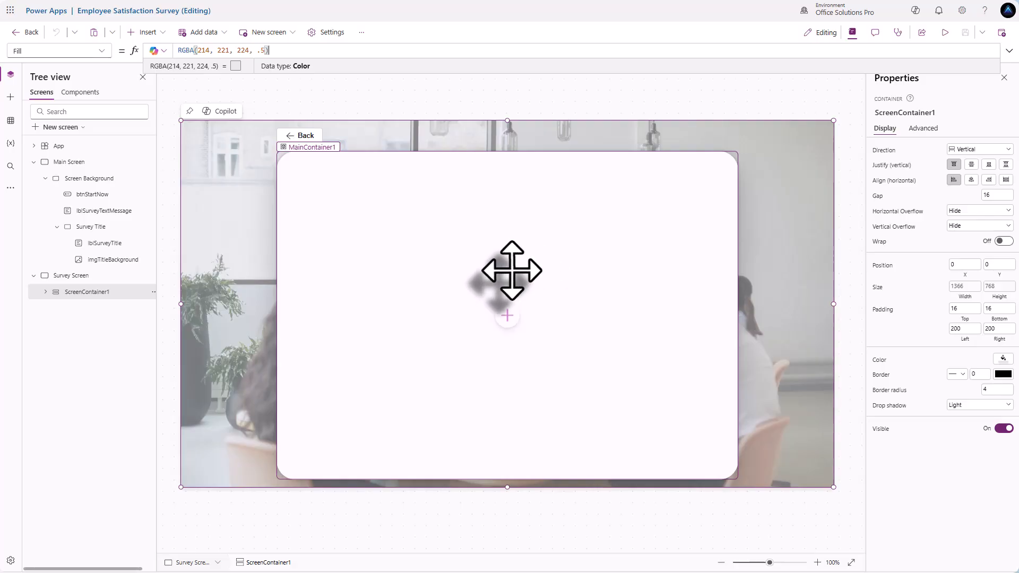
left_click(459, 256)
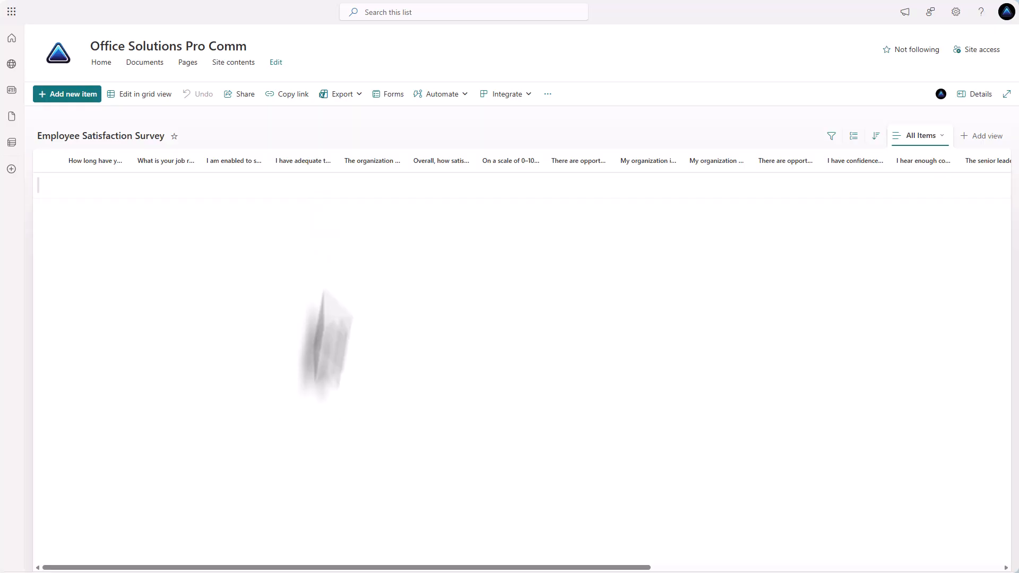
- Open Column settings > Edit for the 'Overall, how satisfied are you with your current employer?' column
left_click_drag(424, 568, 392, 539)
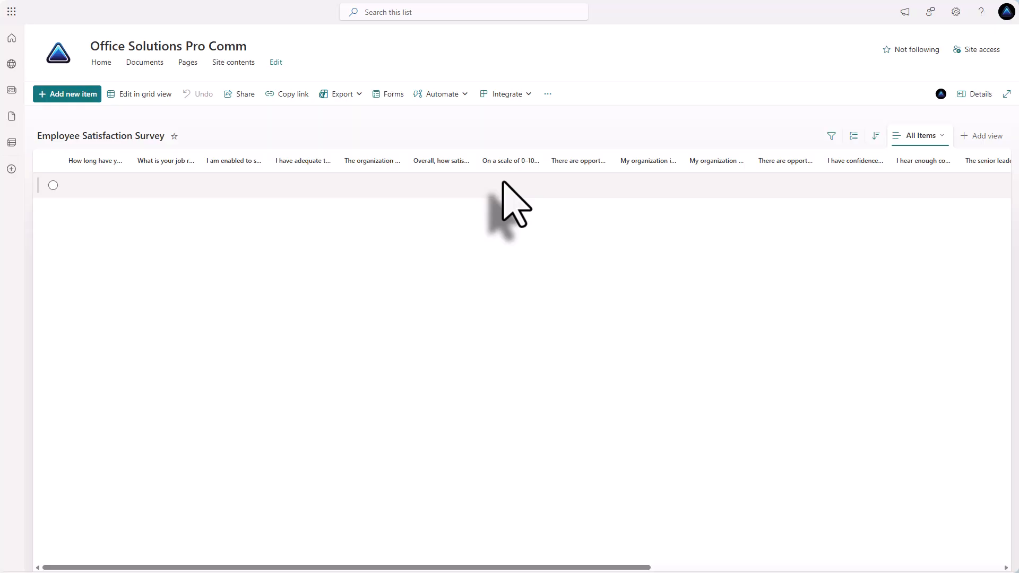
left_click(465, 166)
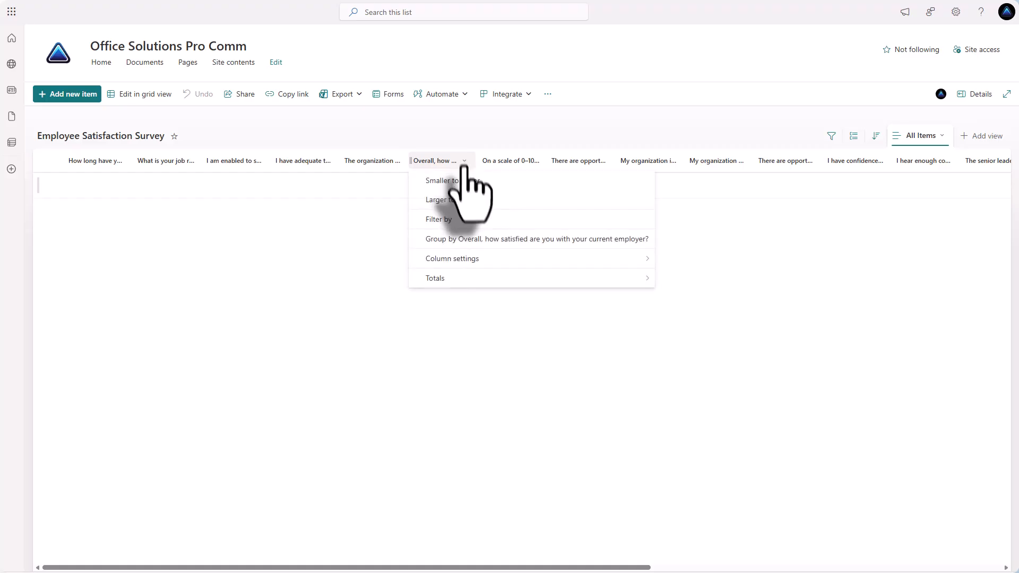
mouse_move(452, 259)
left_click(696, 259)
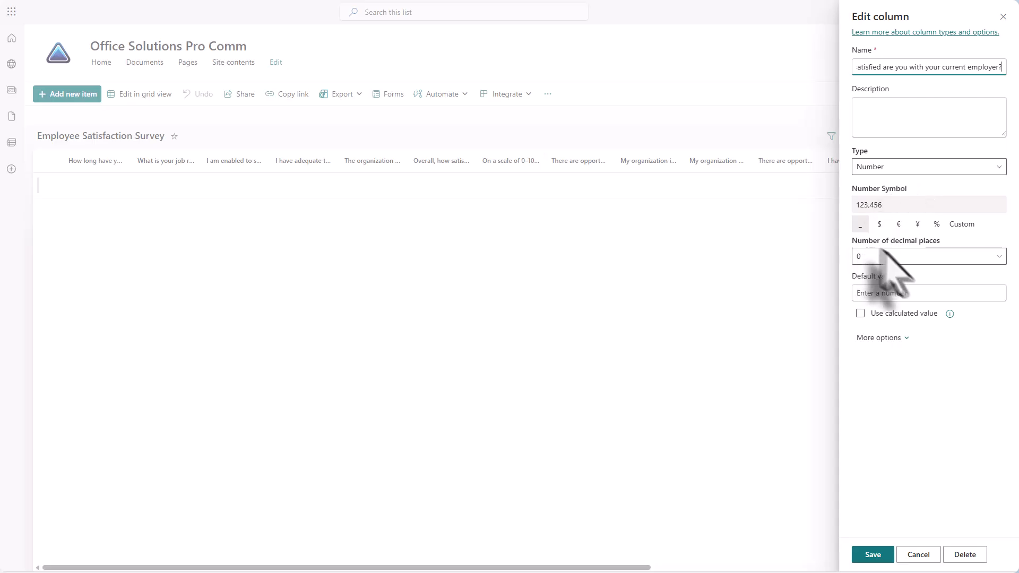
- Expand More options in the column editor to reveal the allowed value limits
left_click(879, 338)
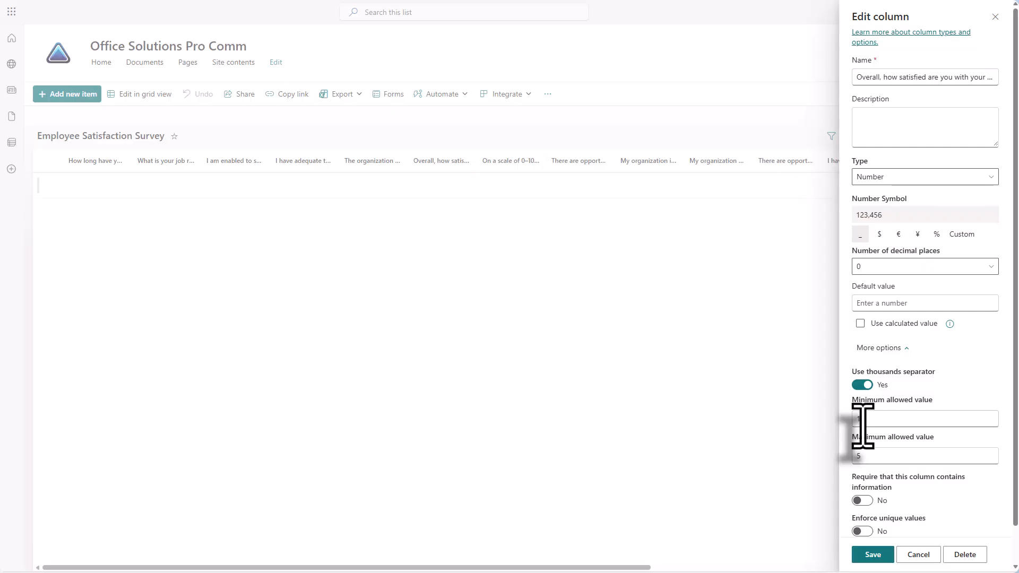
left_click(920, 556)
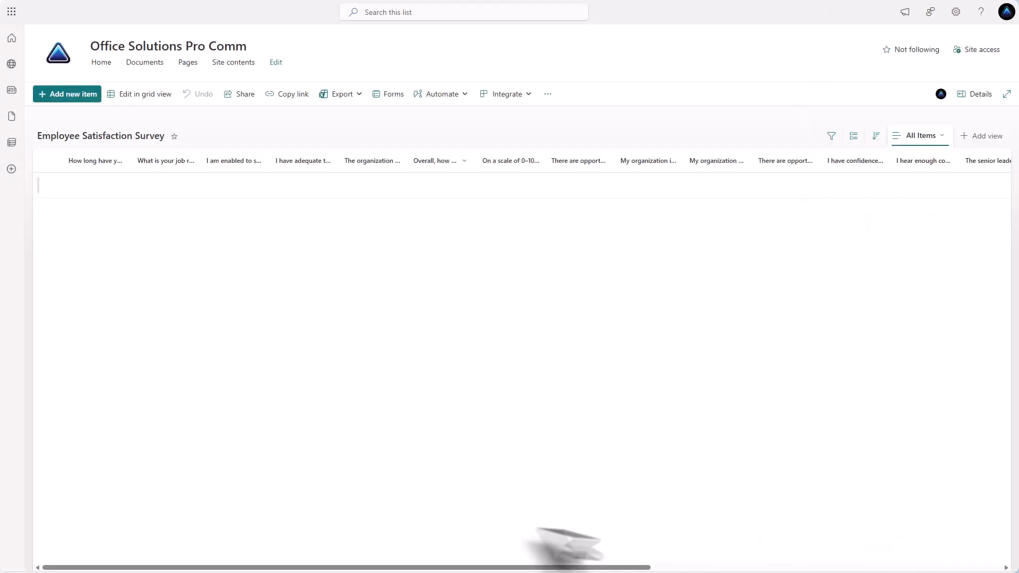
left_click_drag(533, 567, 894, 569)
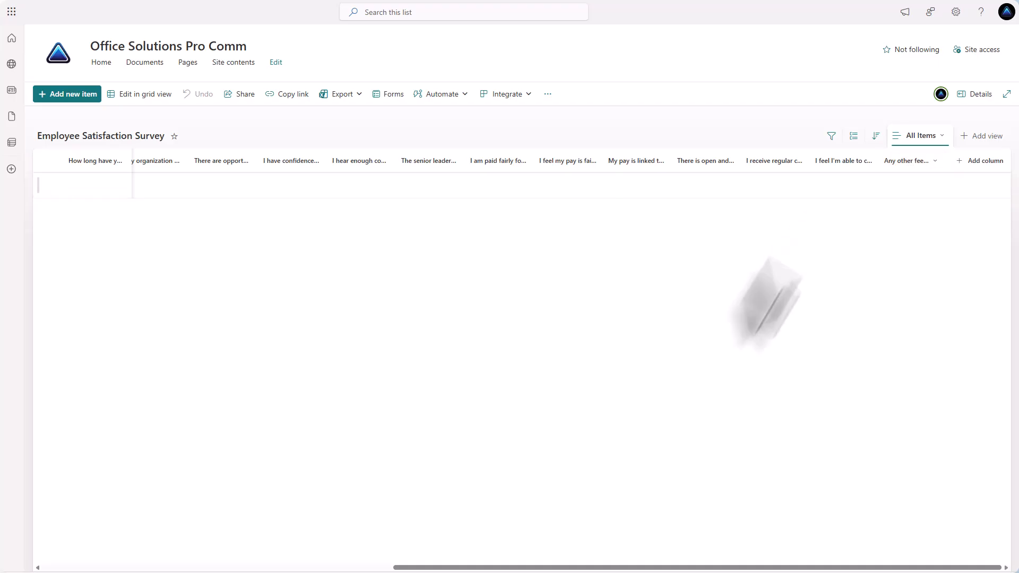
left_click_drag(600, 571, 222, 570)
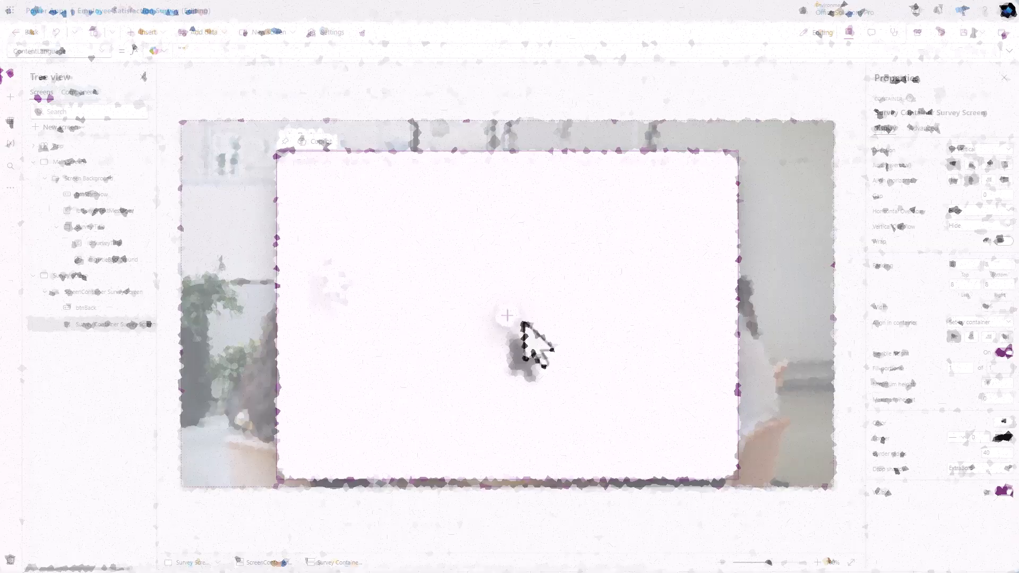
- Insert an Edit form in the card, connected to the Employee Satisfaction Survey SharePoint list
left_click(507, 315)
left_click(550, 280)
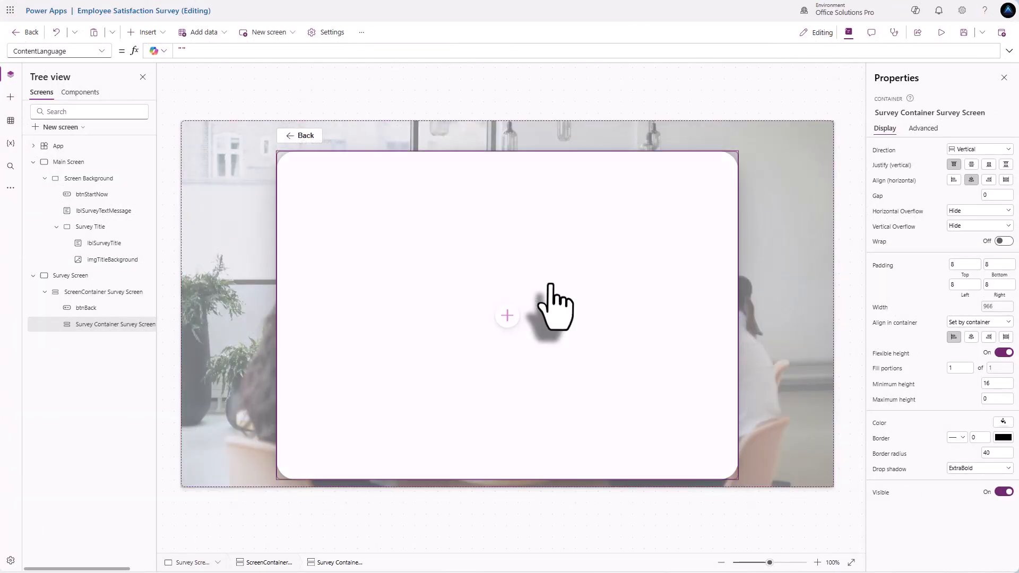
type("sharepoint")
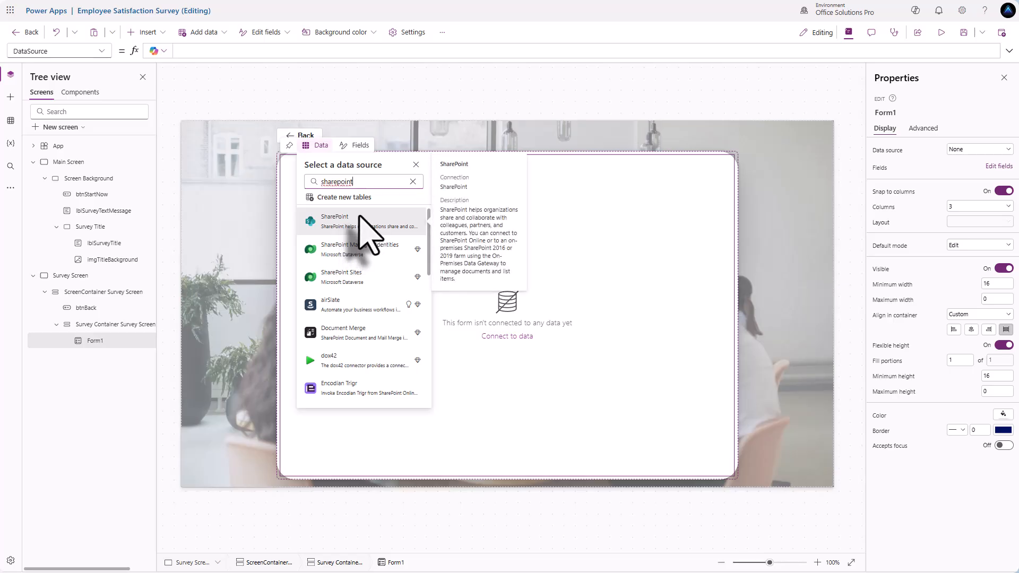
left_click(353, 222)
left_click(940, 217)
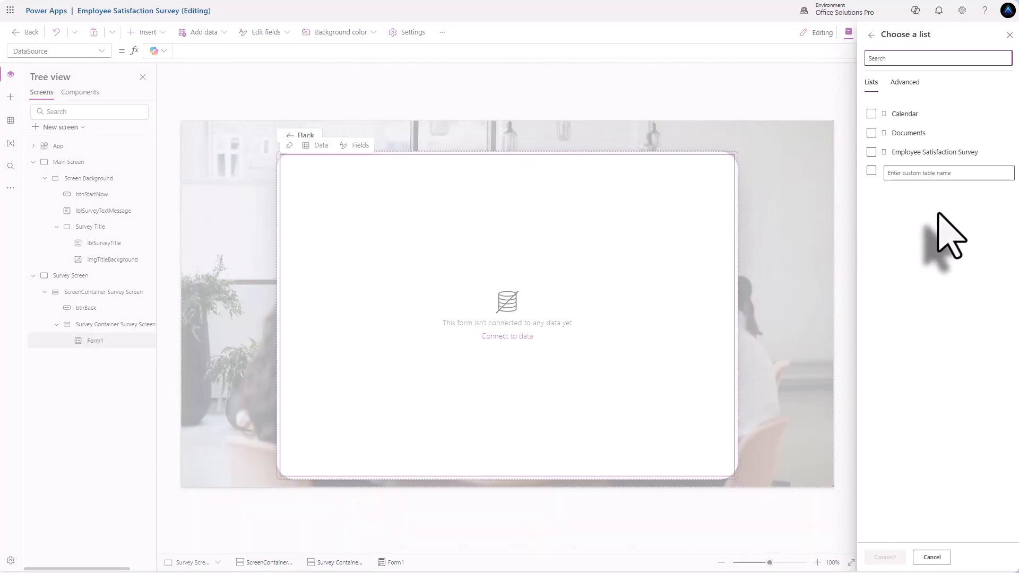
left_click(872, 153)
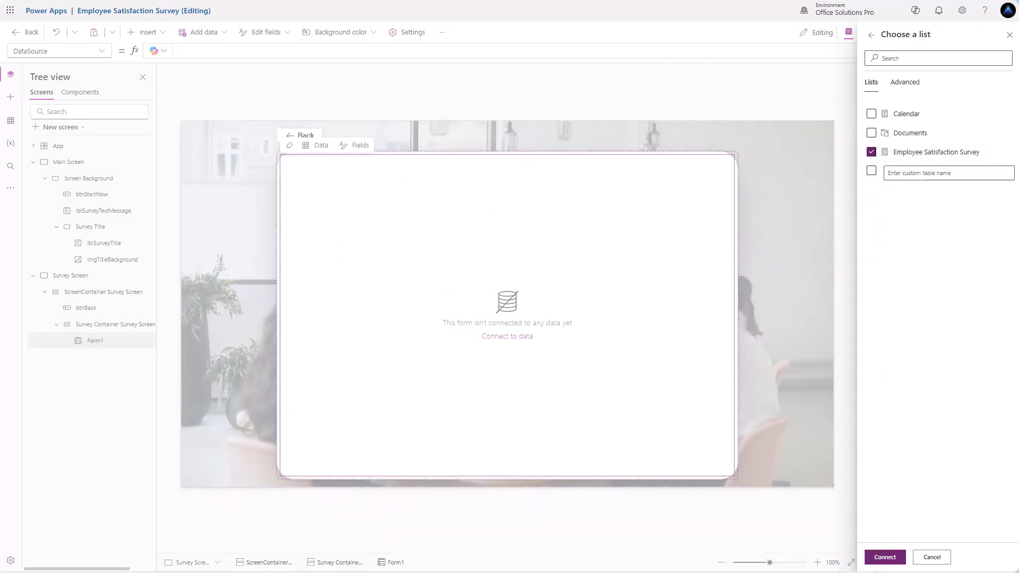
left_click(885, 558)
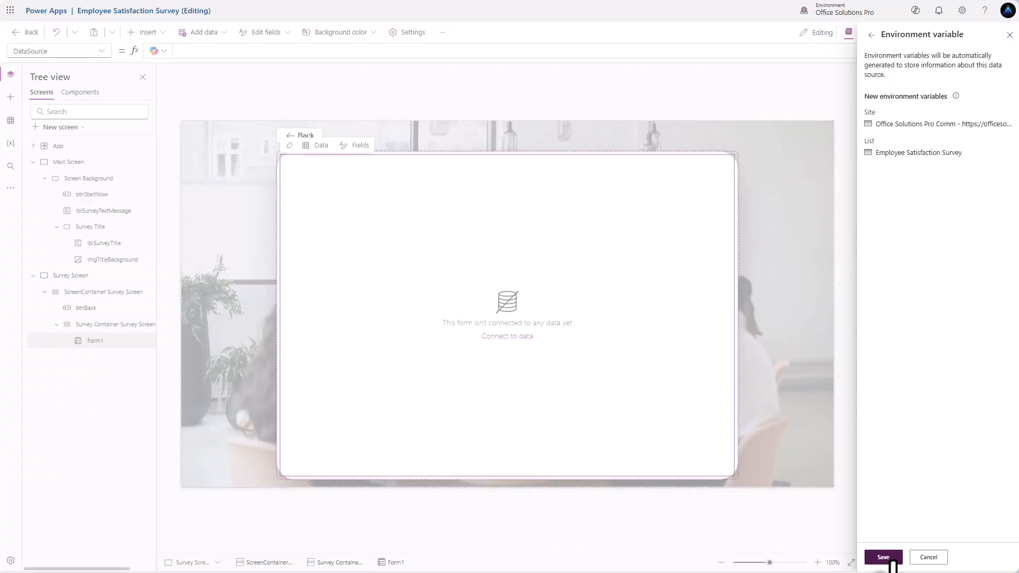
left_click(887, 559)
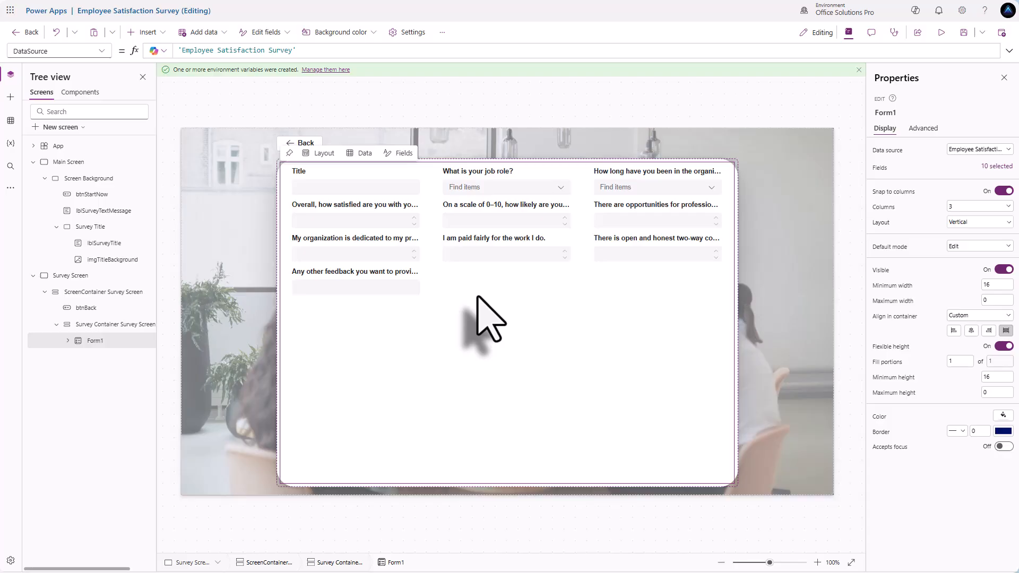
- Add the remaining question fields, including the employee support and communication questions, to Form1
left_click(998, 167)
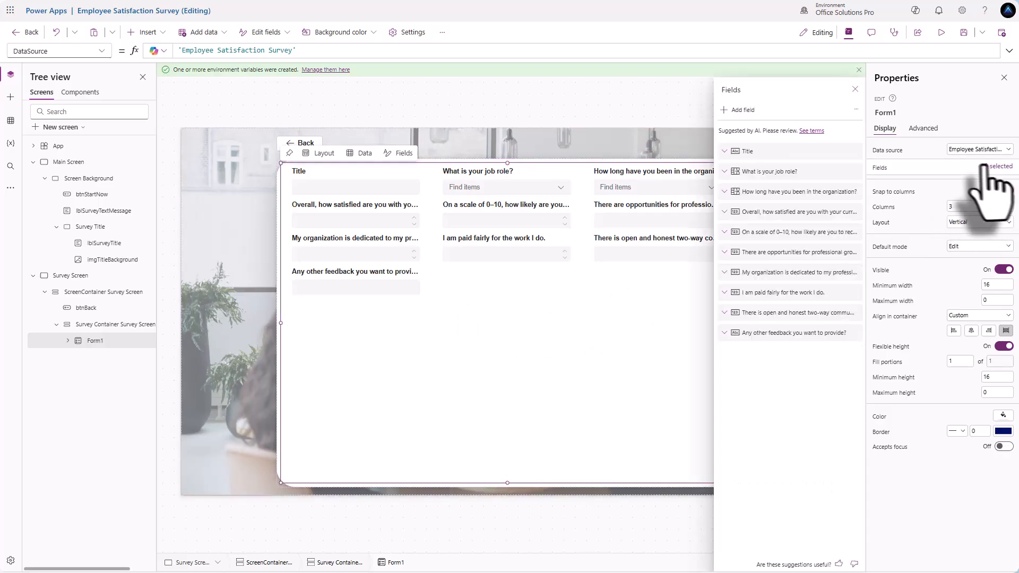
left_click(737, 109)
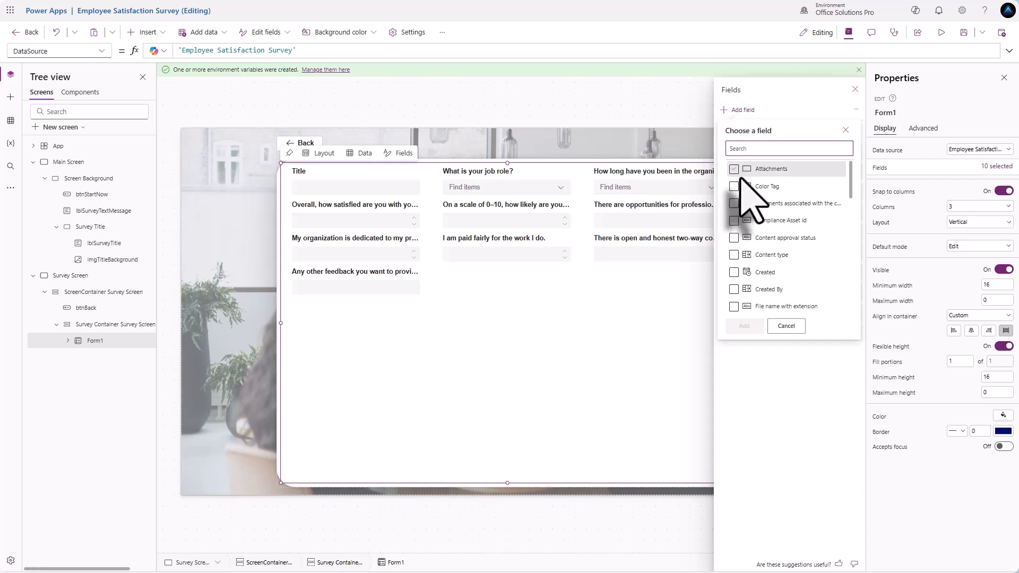
scroll(740, 231, "down", 3)
left_click(734, 217)
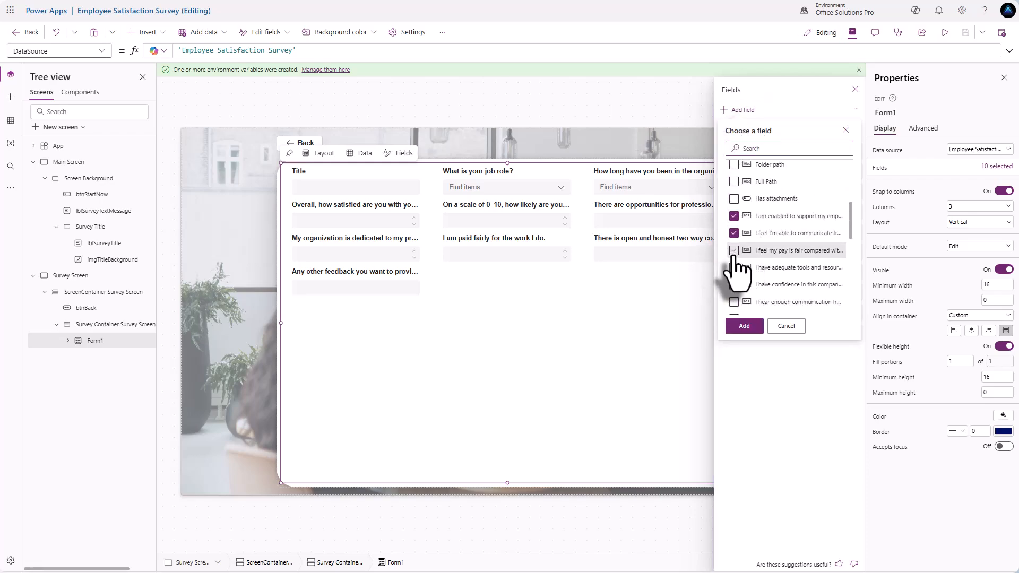
left_click(734, 302)
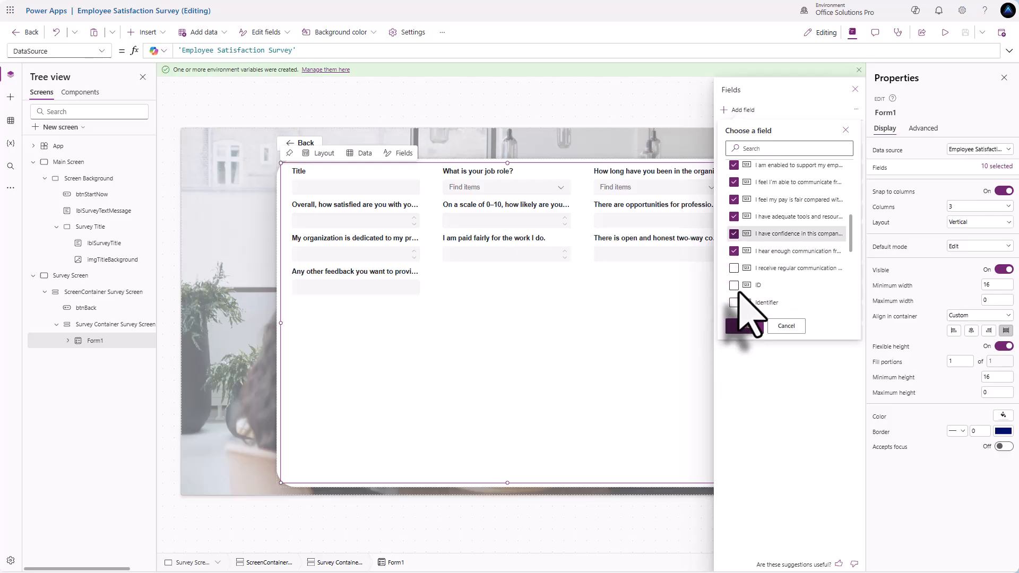
scroll(734, 287, "down", 1)
scroll(742, 276, "down", 3)
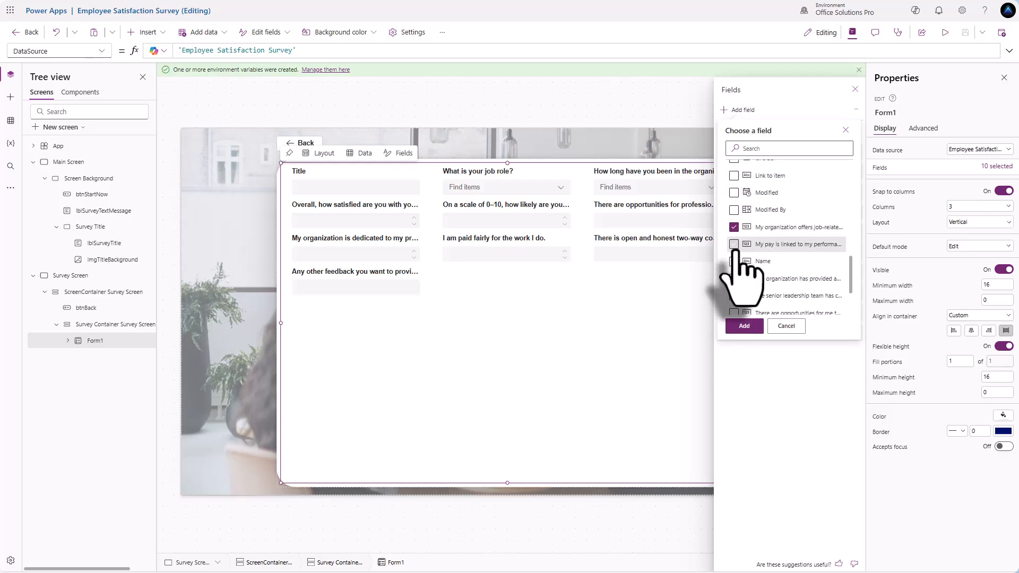
scroll(735, 276, "down", 1)
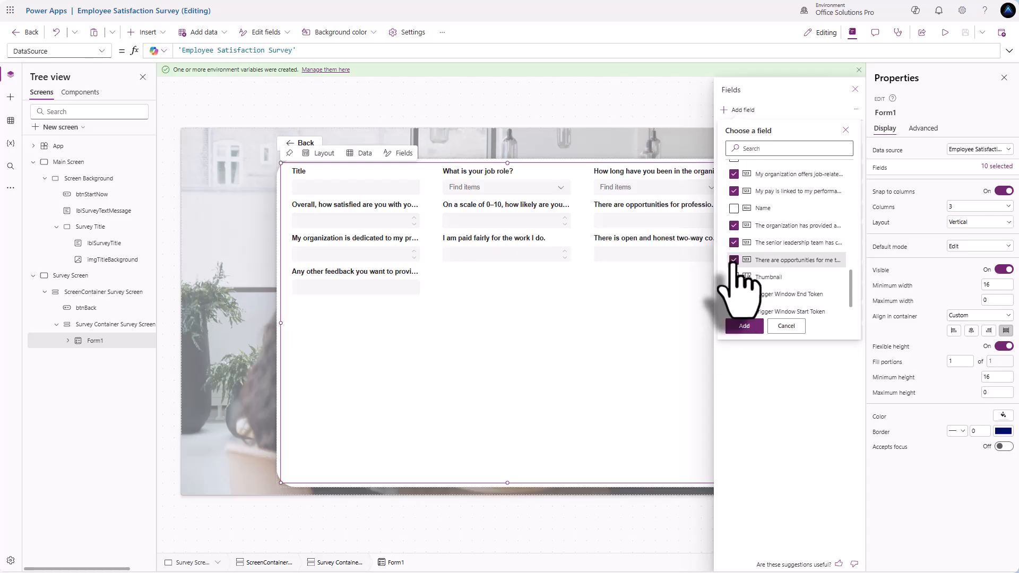
scroll(735, 282, "down", 1)
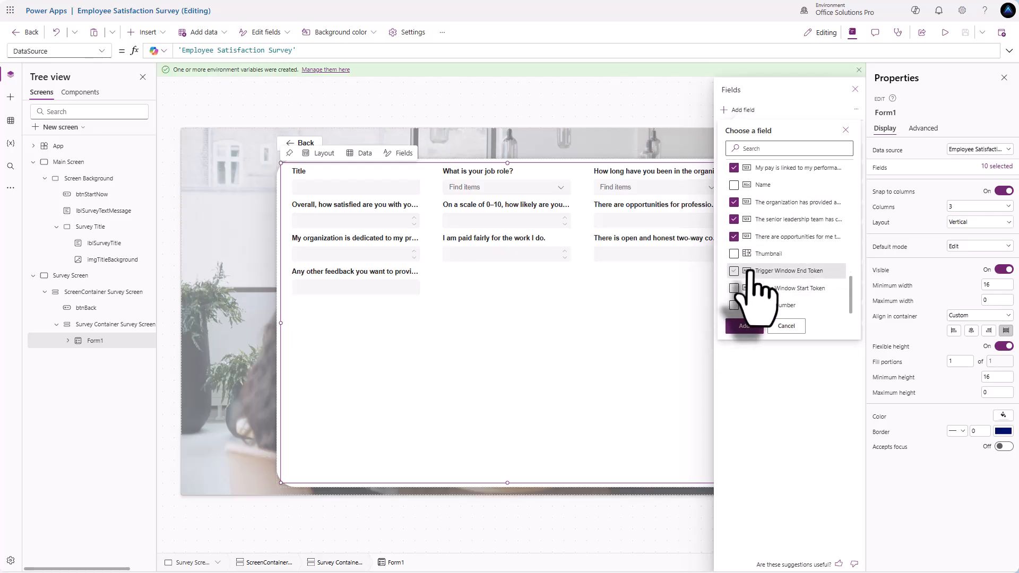
scroll(753, 271, "up", 1)
scroll(801, 292, "up", 1)
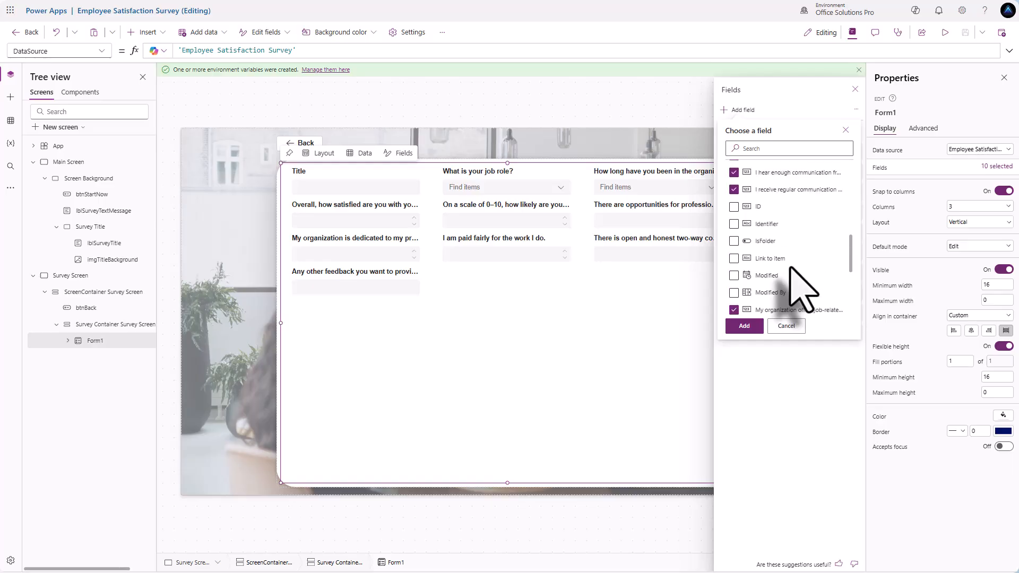
scroll(791, 268, "up", 1)
scroll(791, 268, "up", 3)
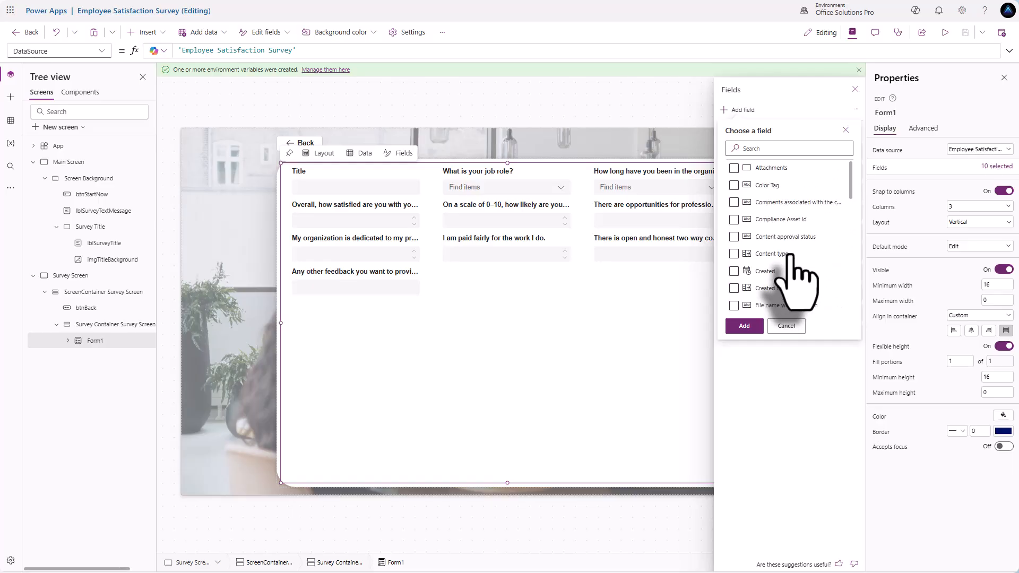
left_click(746, 326)
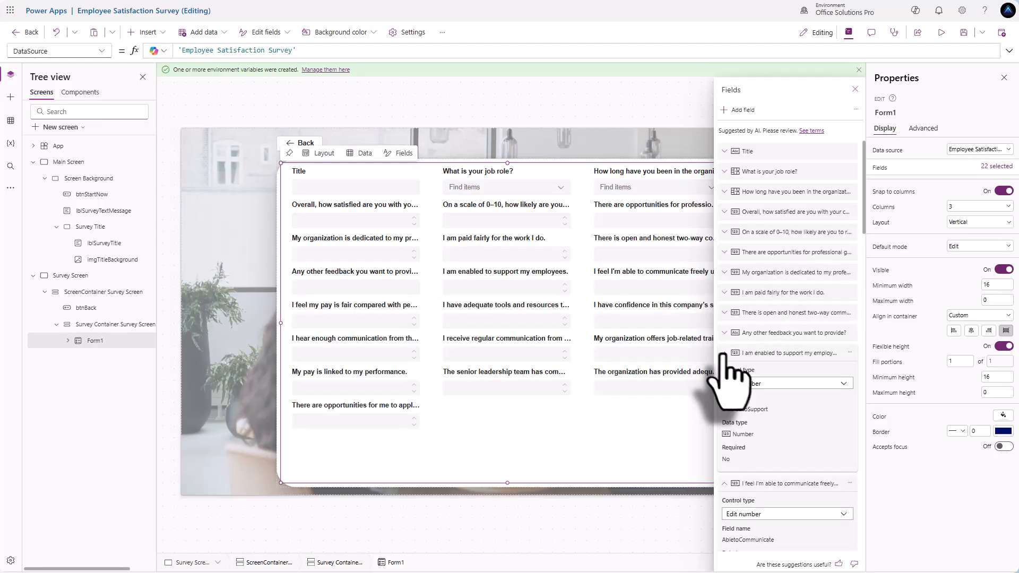
- Collapse each expanded field entry in the Fields pane
left_click(725, 393)
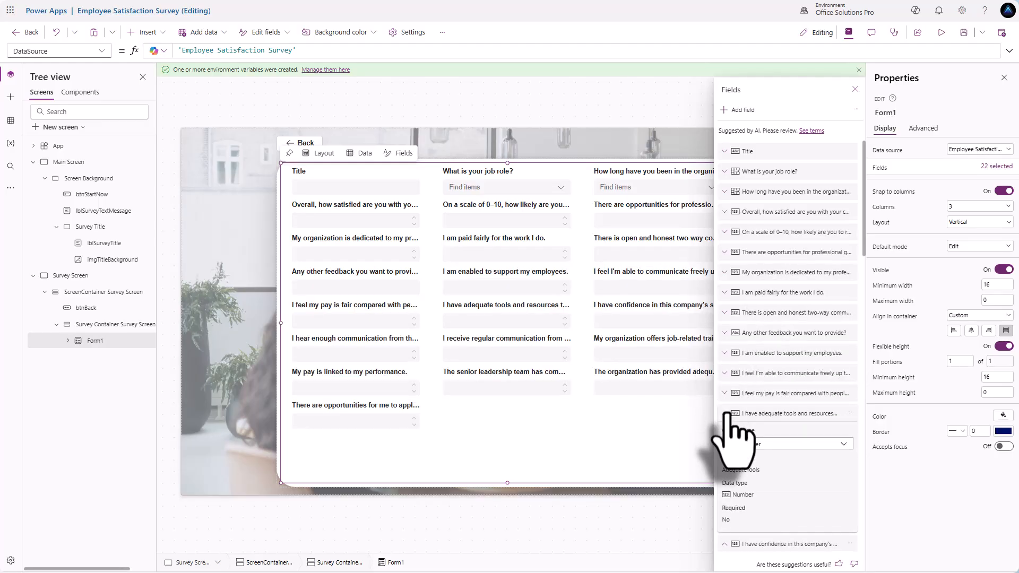
left_click(725, 414)
left_click(725, 434)
left_click(726, 453)
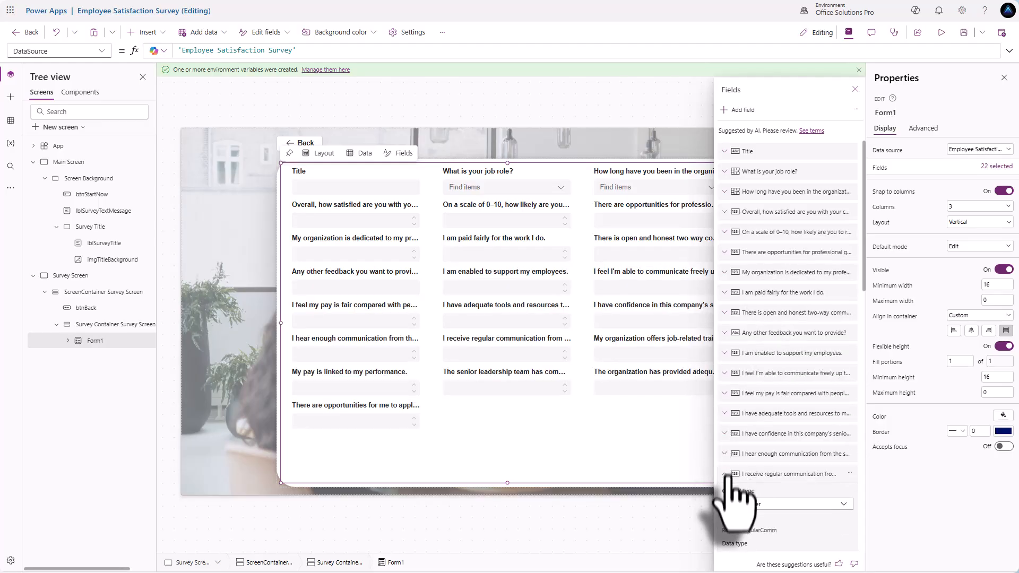
left_click(725, 448)
left_click(725, 445)
left_click(725, 460)
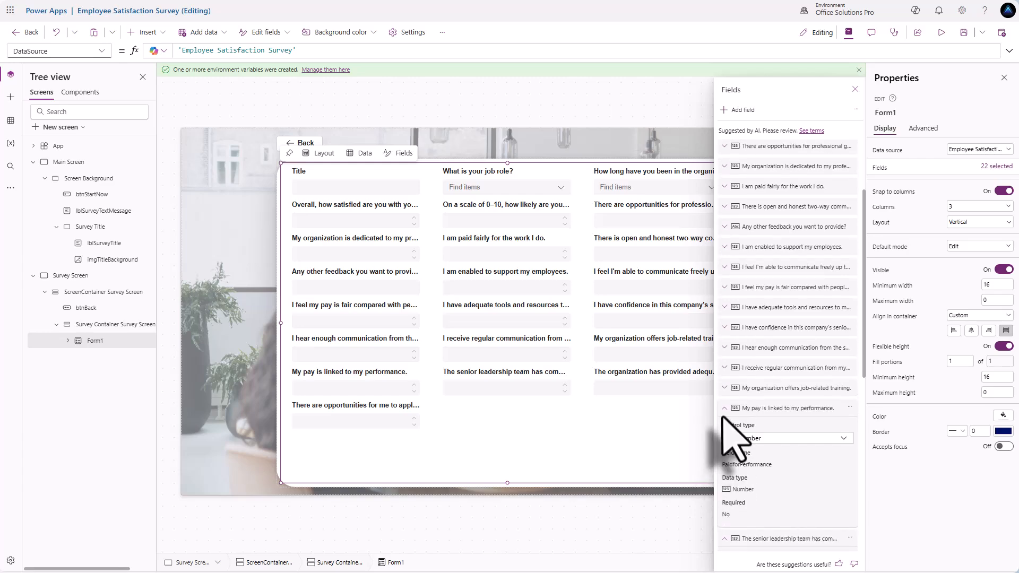
left_click(724, 375)
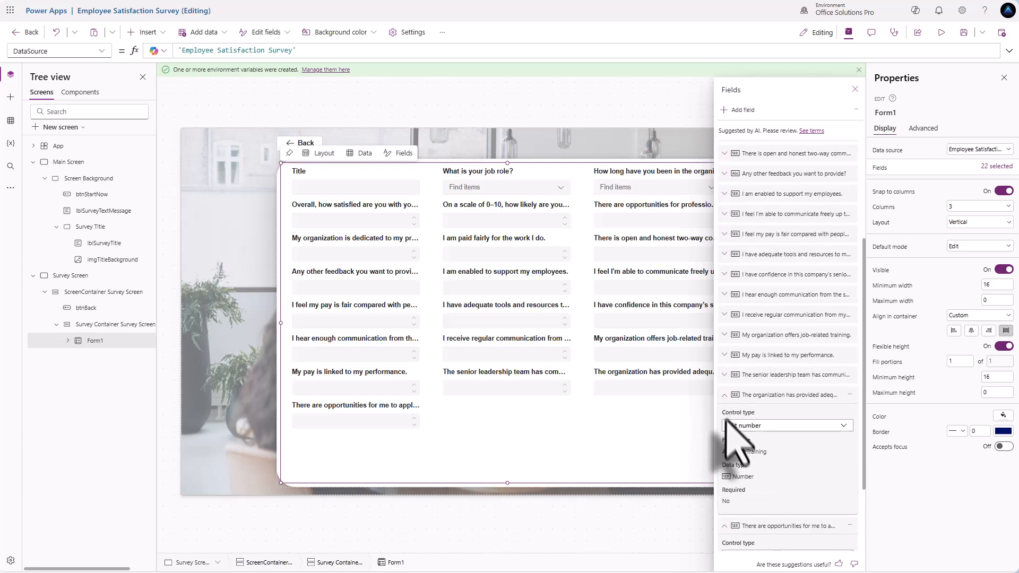
left_click(726, 404)
left_click(725, 429)
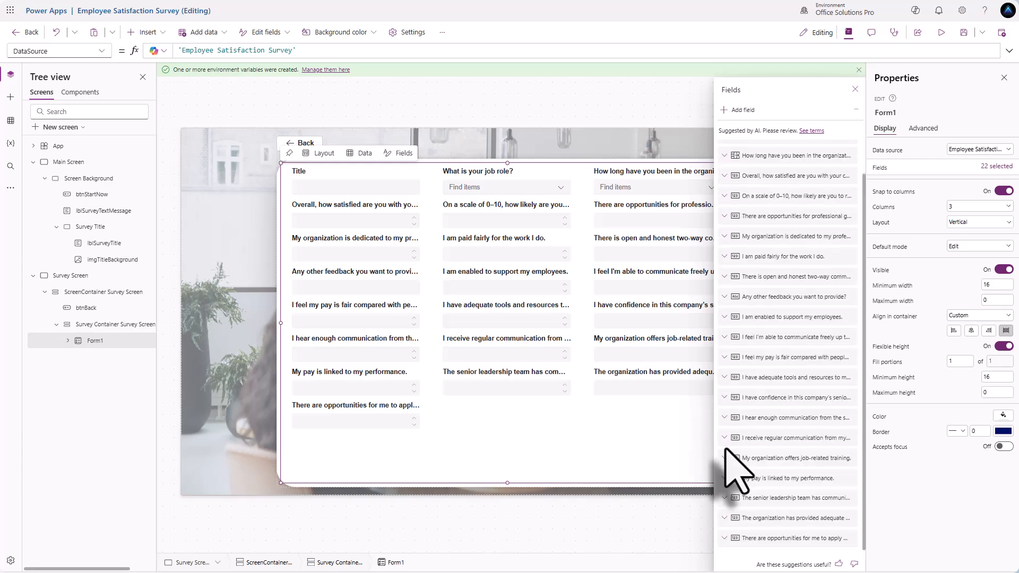
scroll(754, 451, "up", 3)
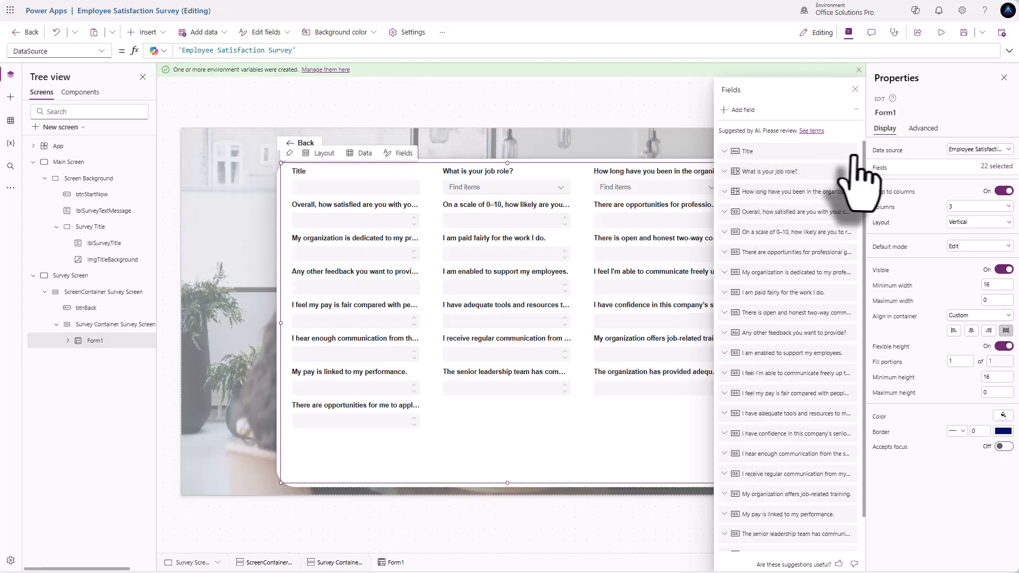
- Remove the Title field and move the tenure question above the job role question
left_click(850, 151)
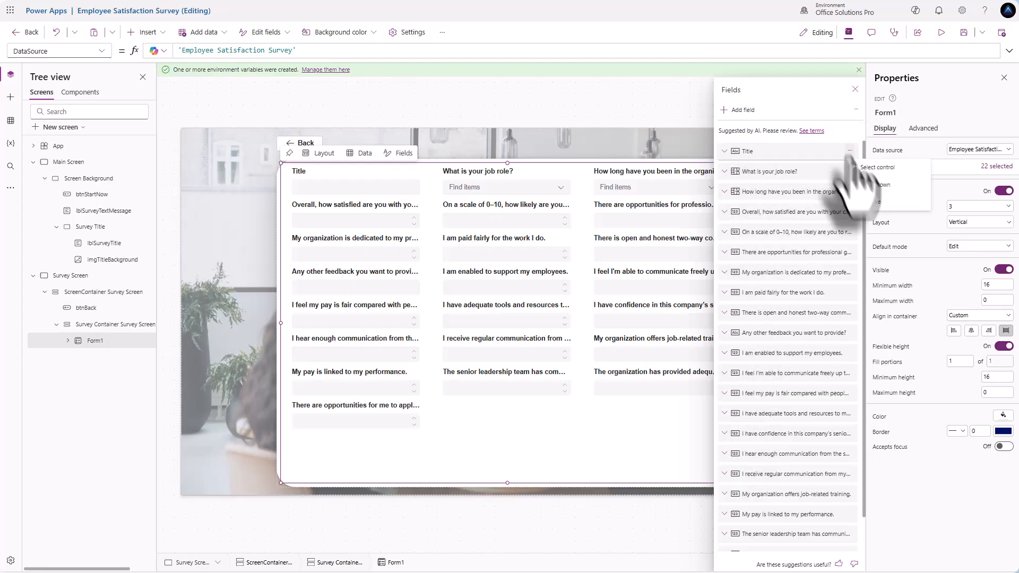
left_click(873, 200)
left_click_drag(793, 175, 795, 154)
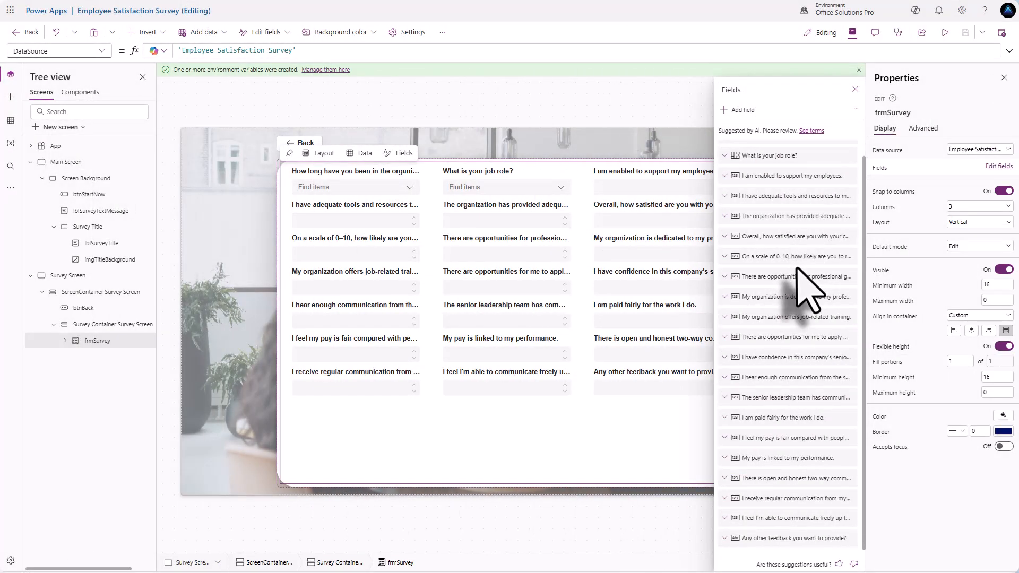
scroll(801, 282, "up", 1)
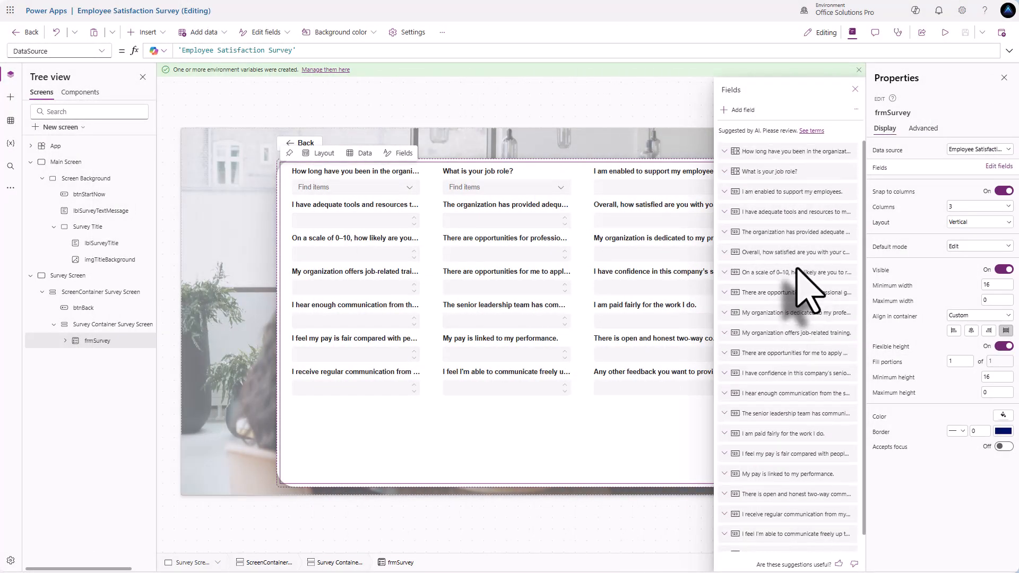
- Add nine blank custom cards to frmSurvey and expand it in the Tree view to list them
left_click(867, 126)
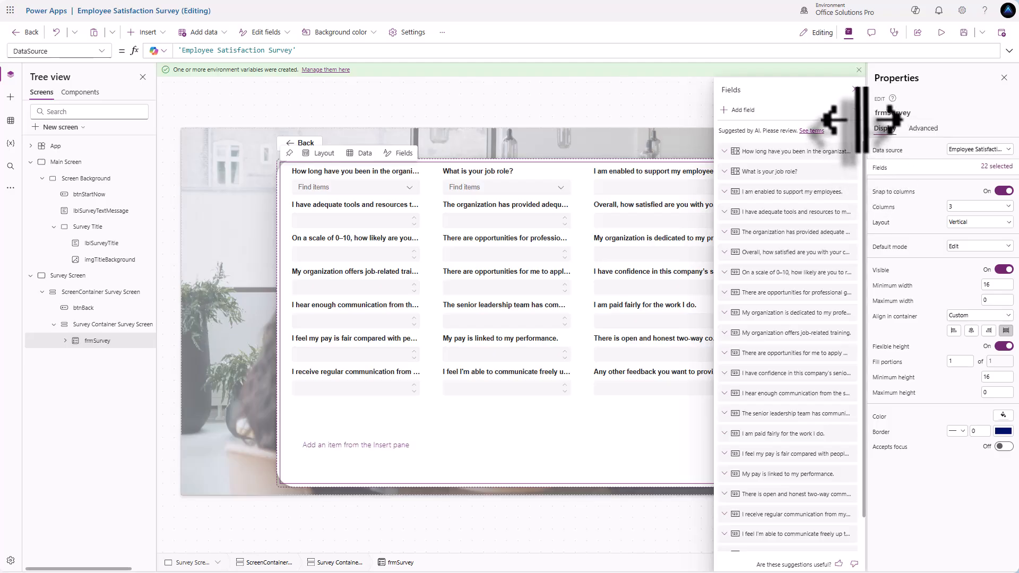
left_click(856, 109)
left_click(866, 127)
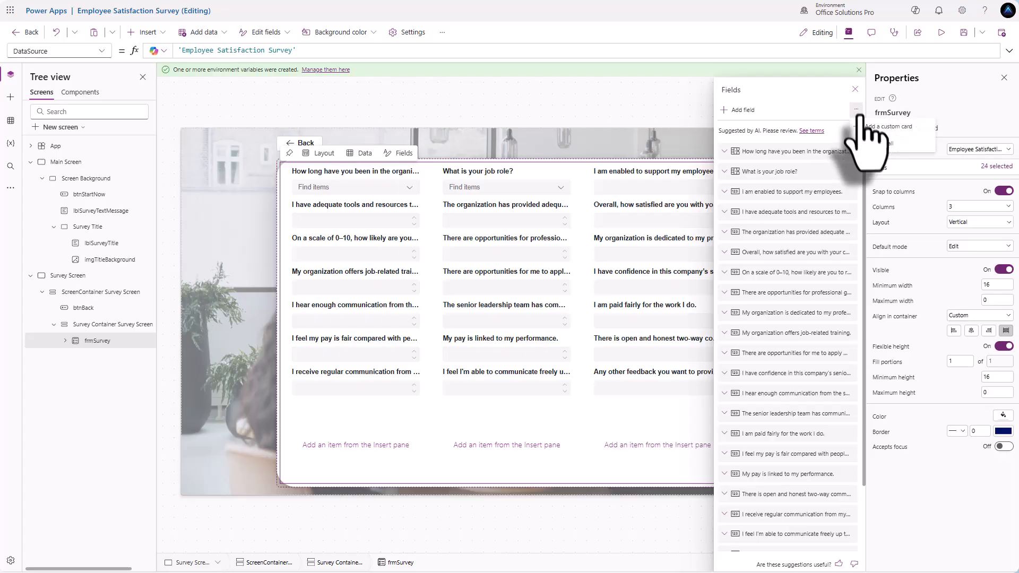
left_click(866, 126)
left_click(857, 109)
left_click(866, 127)
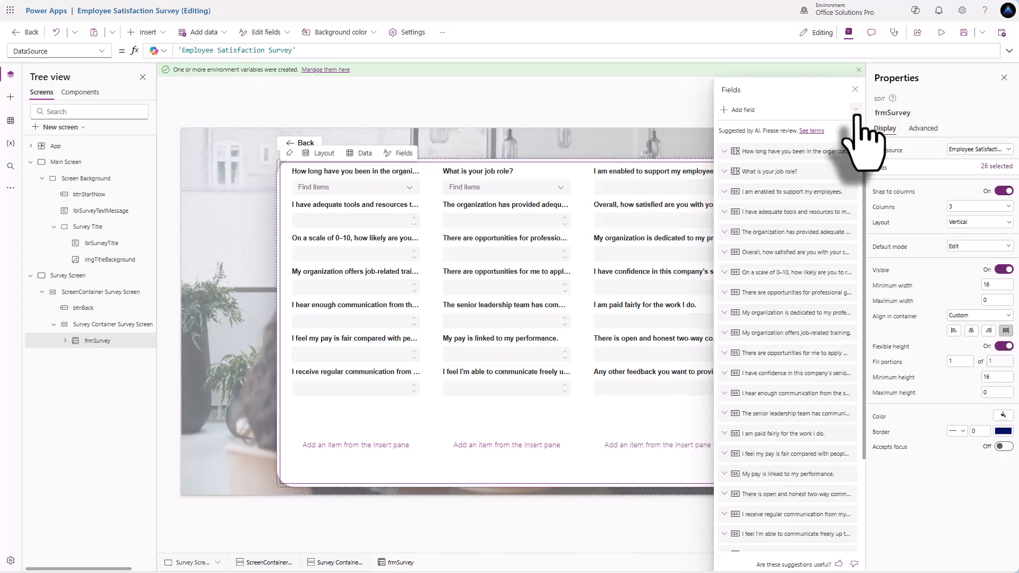
left_click(856, 110)
left_click(867, 127)
left_click(856, 110)
left_click(866, 127)
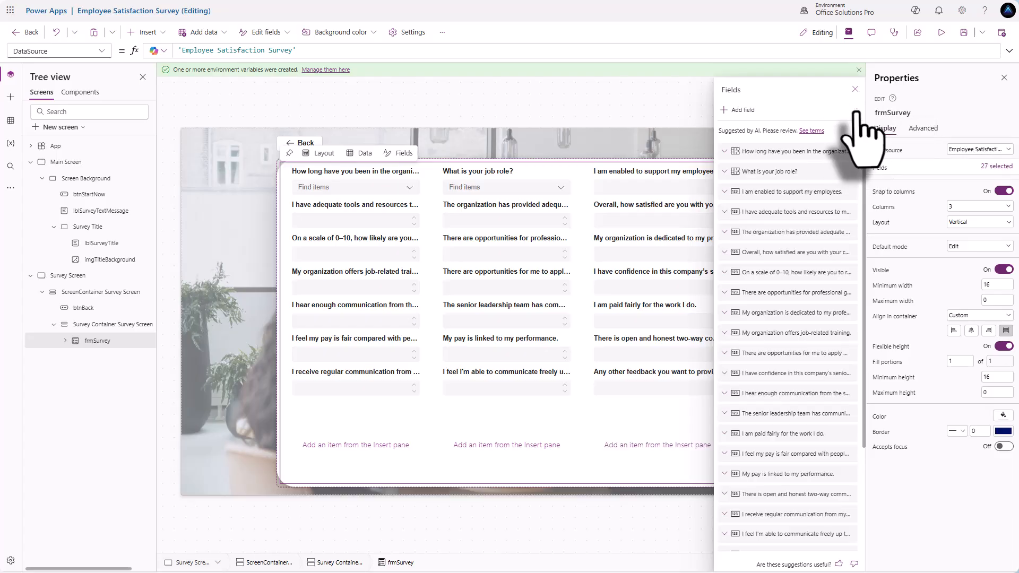
left_click(856, 110)
left_click(866, 127)
left_click(857, 110)
left_click(866, 127)
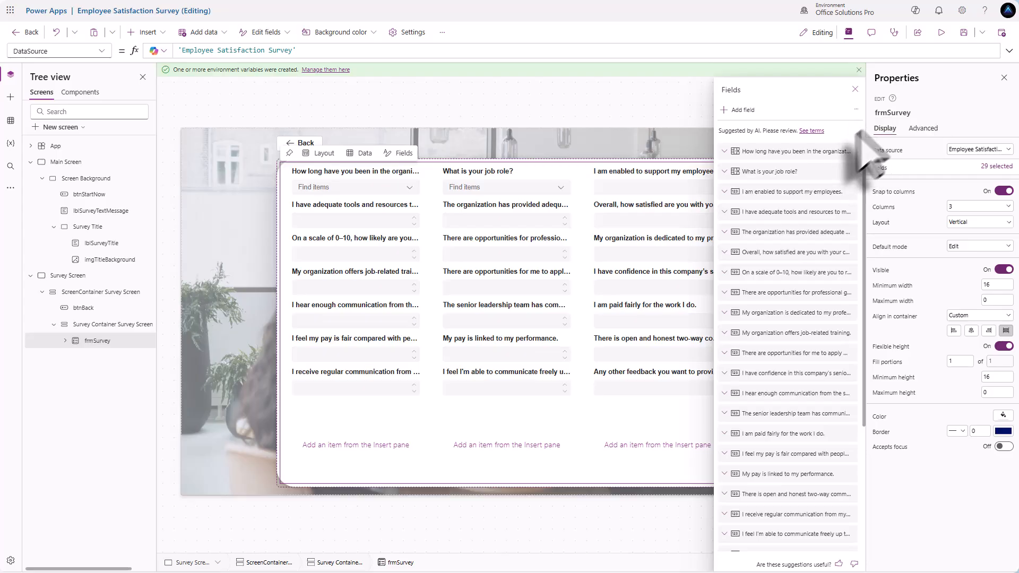
scroll(762, 361, "down", 4)
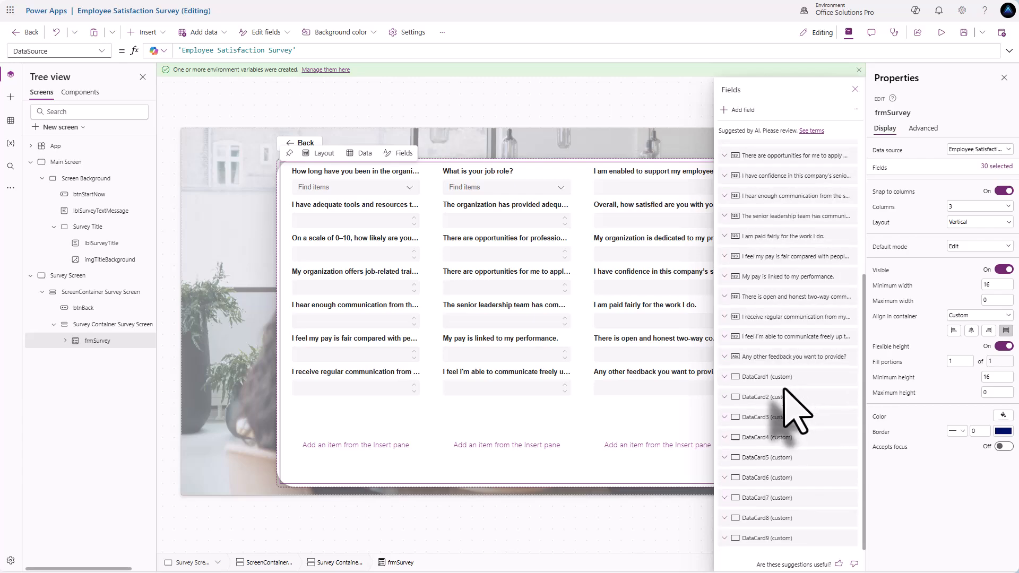
left_click(65, 341)
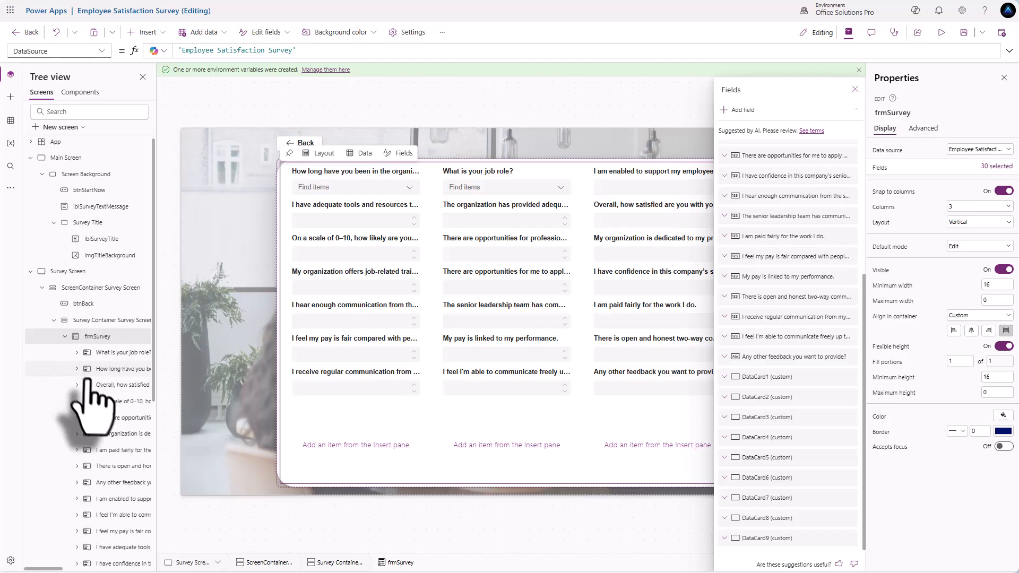
scroll(93, 403, "down", 6)
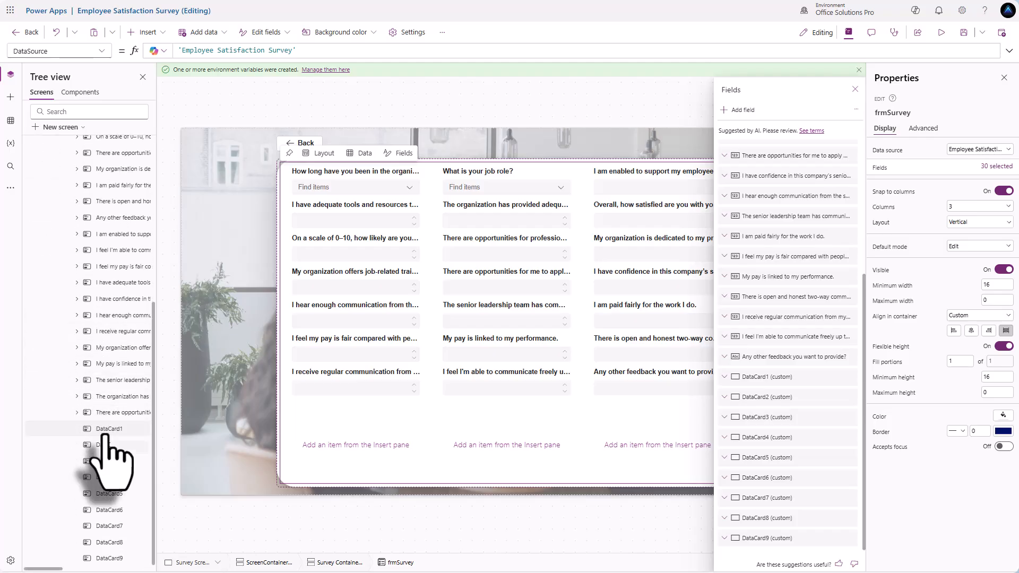
- Rename DataCard1 to Respondent Information Header
left_click(112, 430)
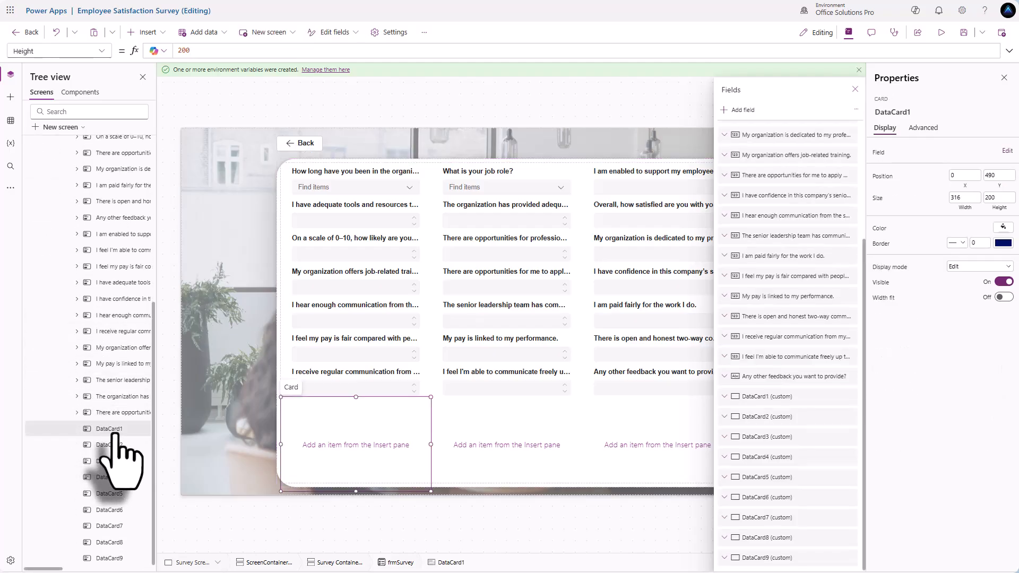
double_click(114, 431)
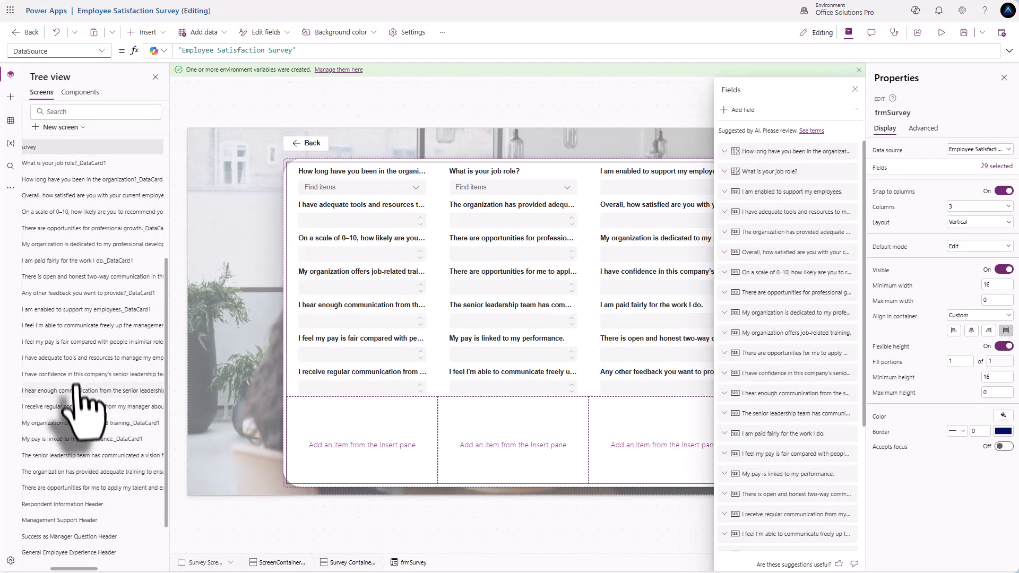
scroll(79, 404, "down", 1)
- Select the header cards, Respondent Information through Communication Question Header, and edit their shared Width
left_click(67, 446)
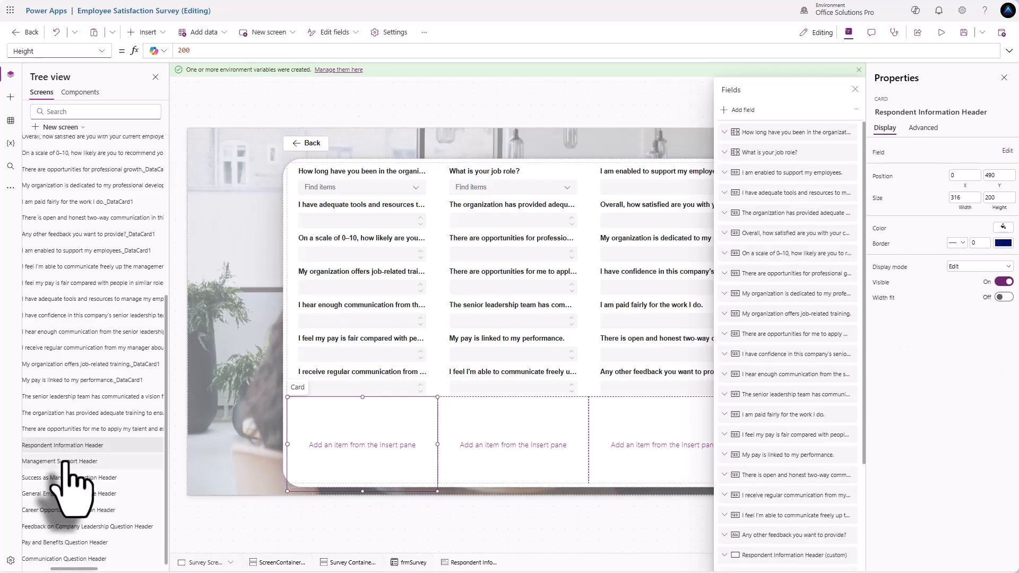
left_click(64, 461, "ctrl")
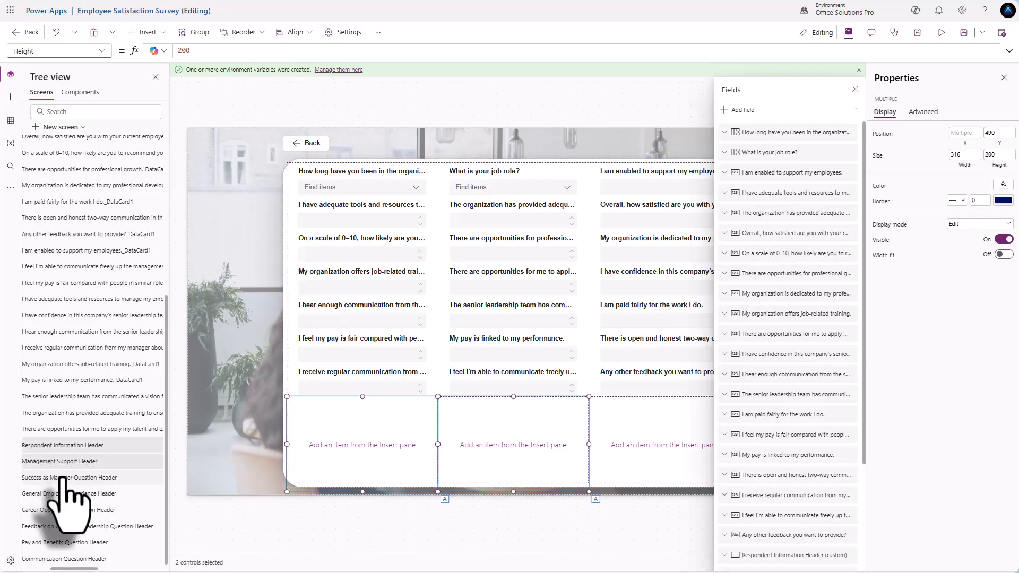
left_click(62, 478, "ctrl")
left_click(61, 493, "ctrl")
left_click(62, 510, "ctrl")
left_click(64, 526, "ctrl")
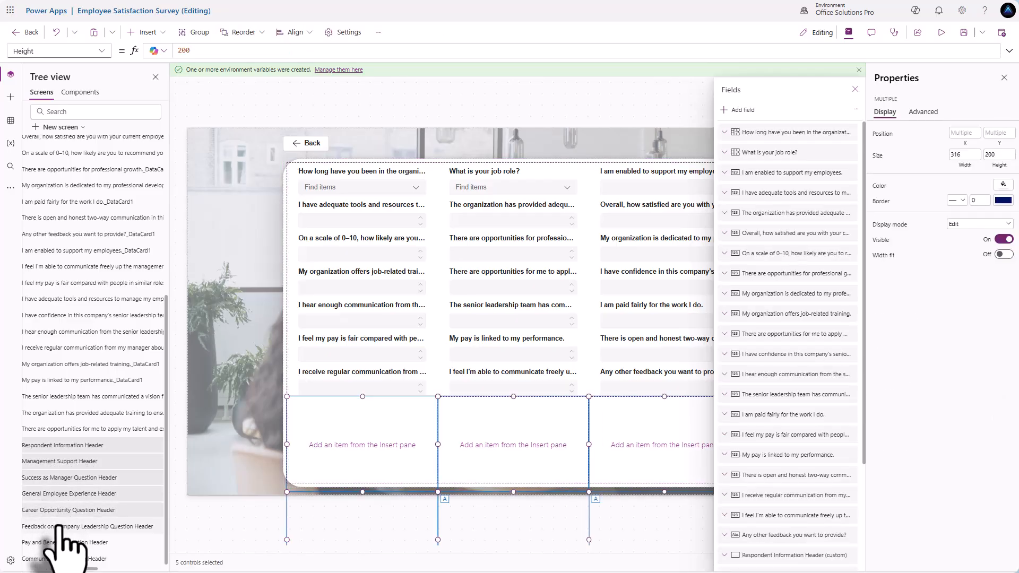
left_click(60, 559, "ctrl")
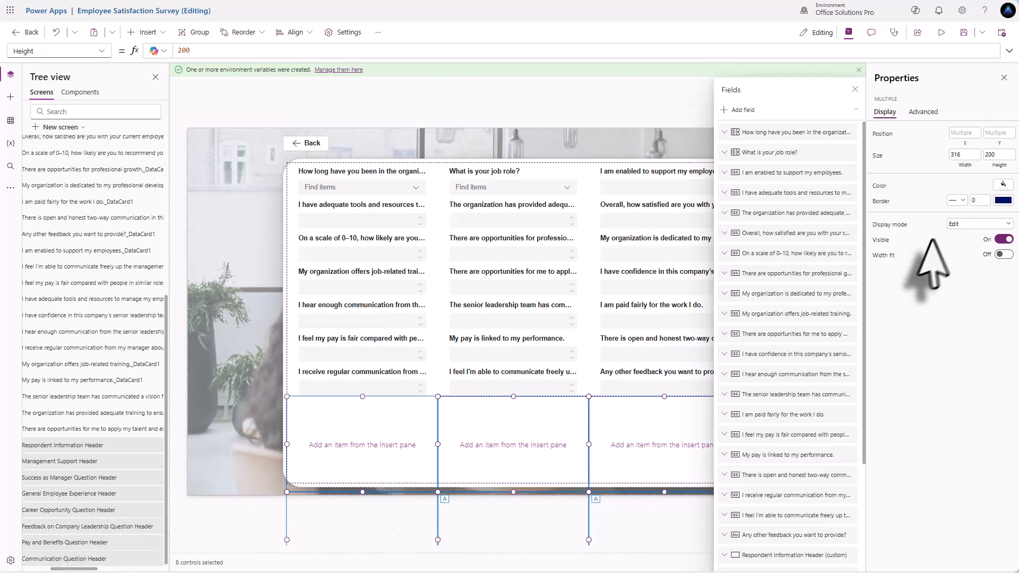
left_click(964, 155)
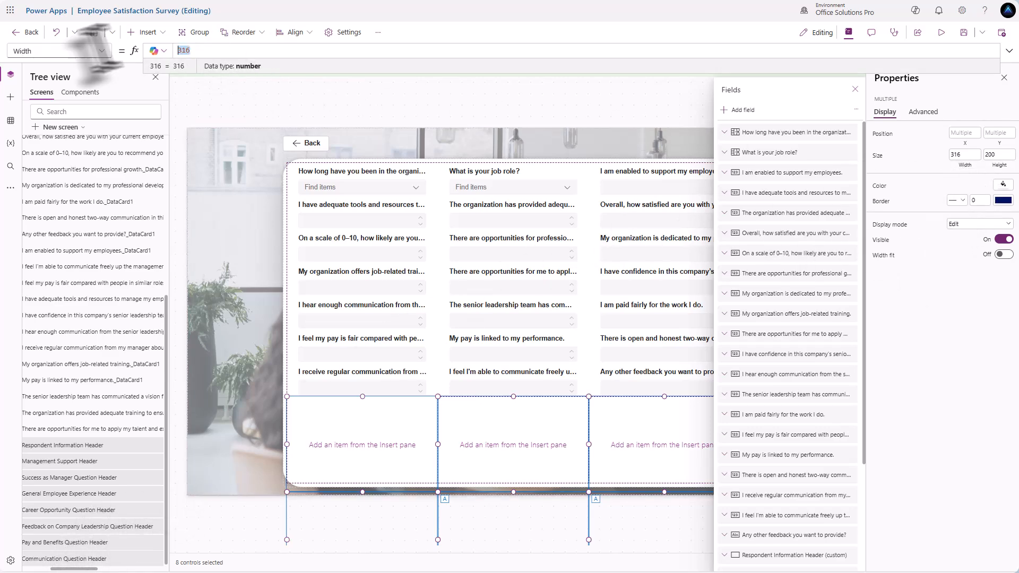
- Set the selected header cards' Width to Parent.Width and Height to 32
type("Parent.Width")
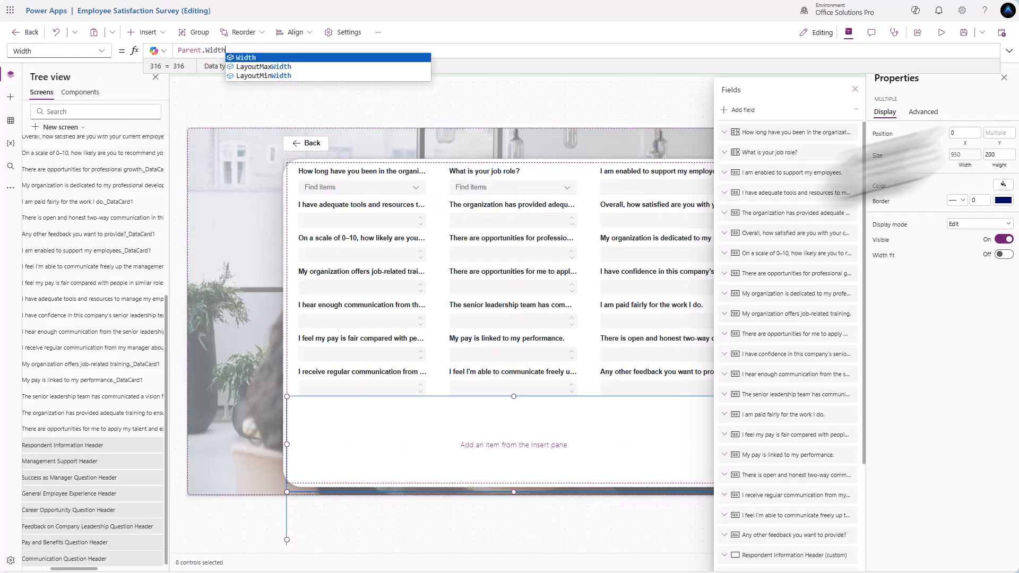
left_click(1000, 155)
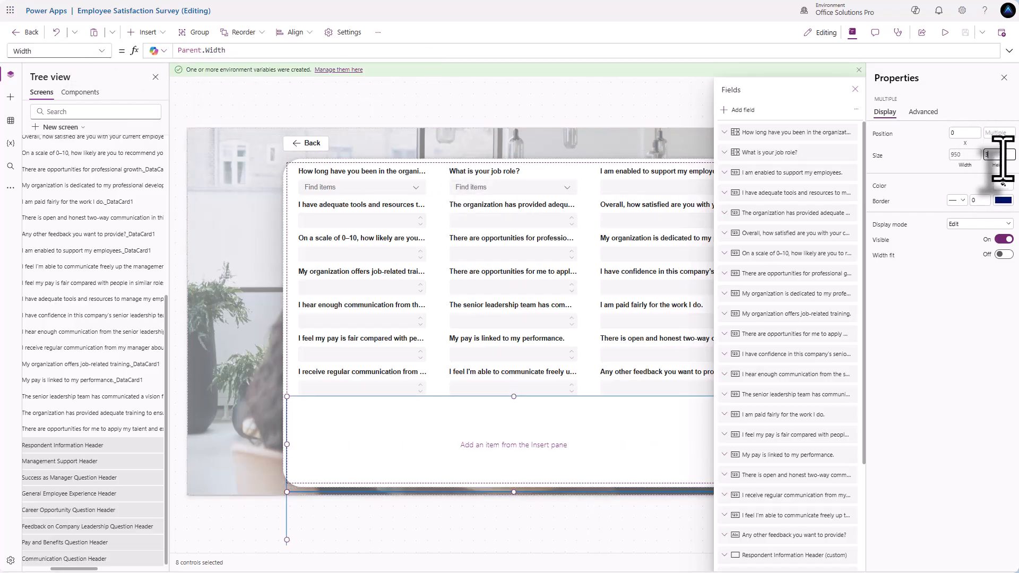
left_click(935, 158)
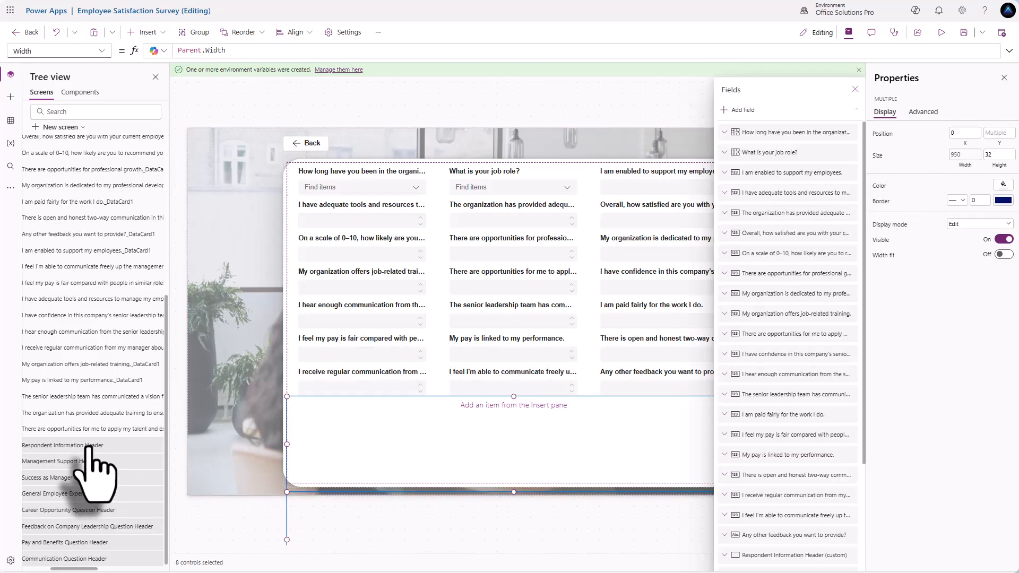
- Select the Respondent Information Header card in Tree view
left_click_drag(88, 450, 445, 402)
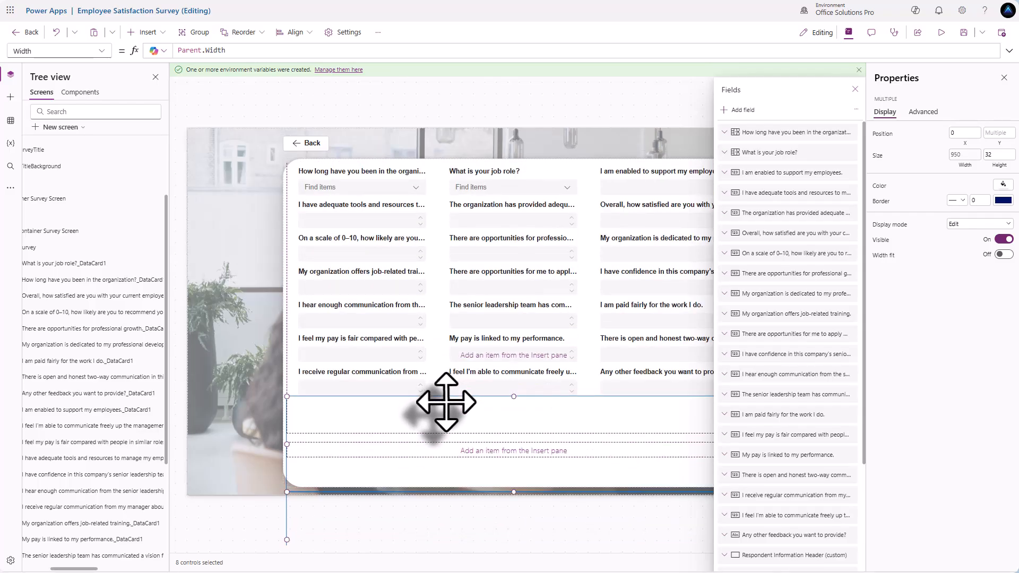
scroll(446, 401, "down", 1)
scroll(99, 480, "down", 1)
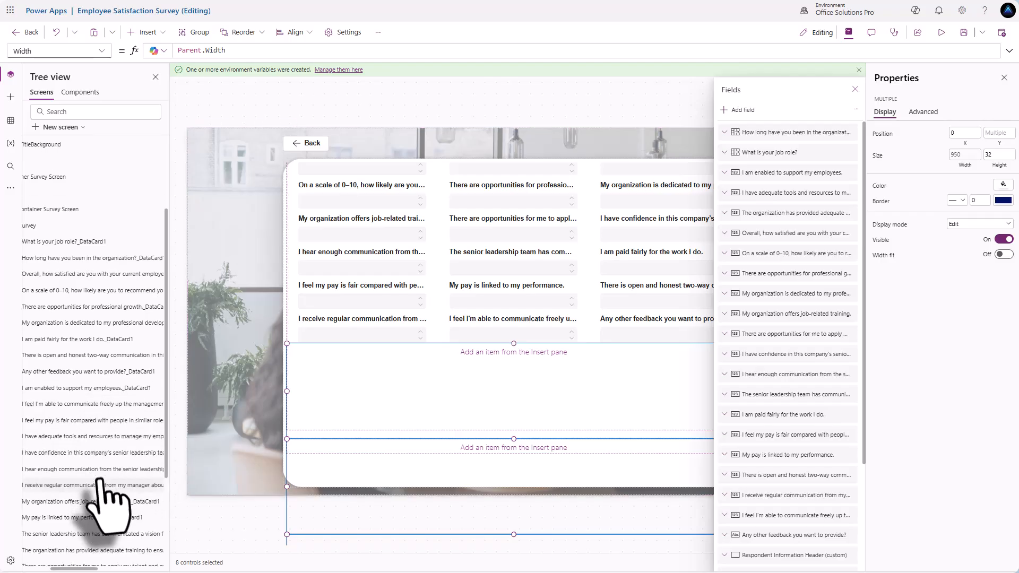
scroll(100, 480, "down", 4)
left_click(79, 499)
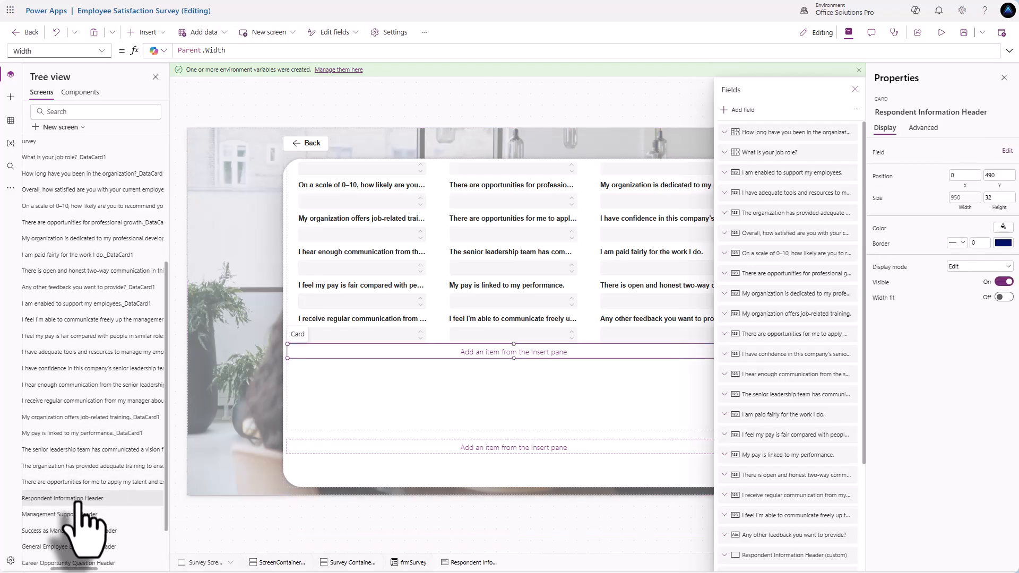
left_click(78, 514)
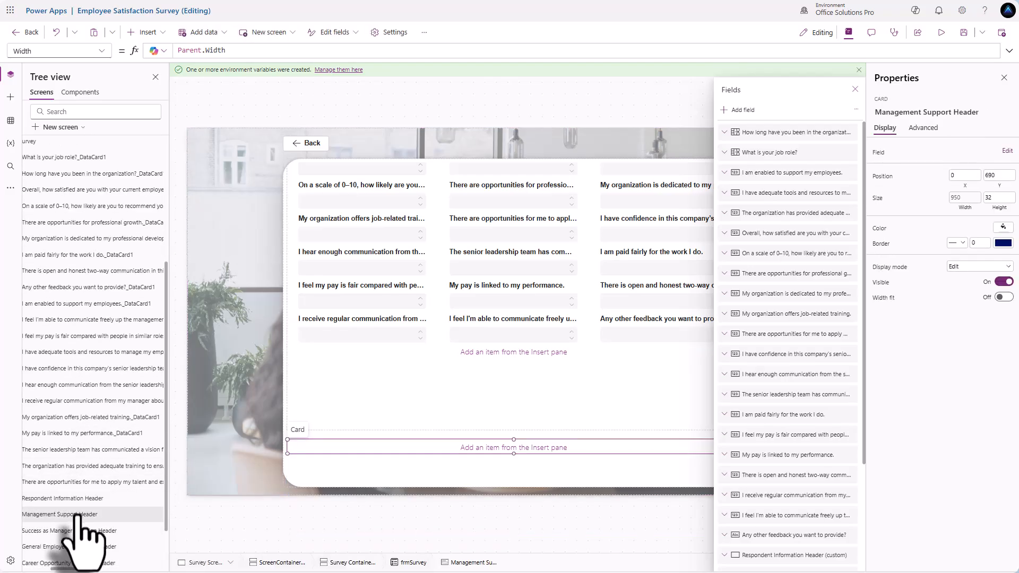
scroll(467, 421, "down", 5)
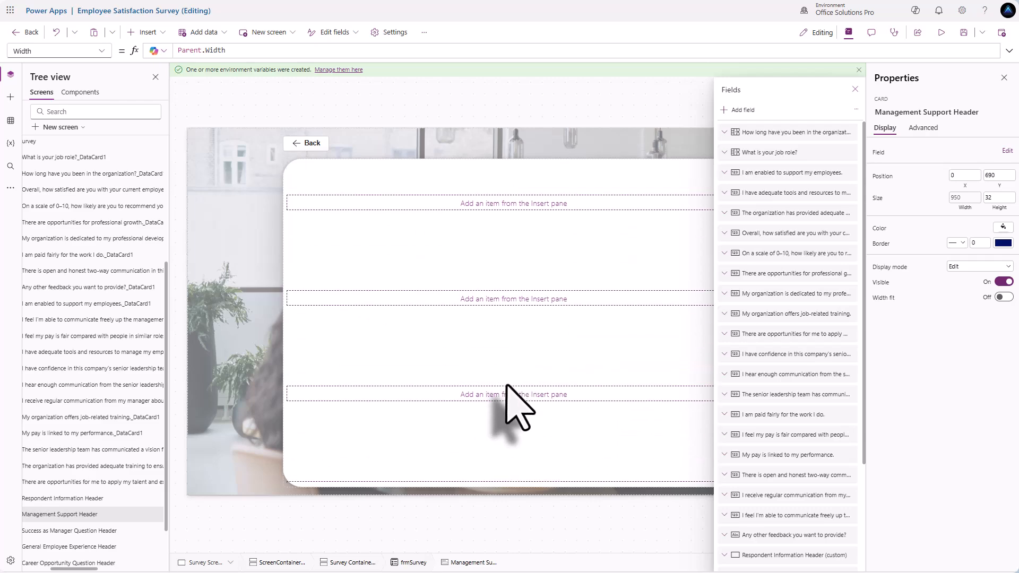
scroll(508, 386, "up", 10)
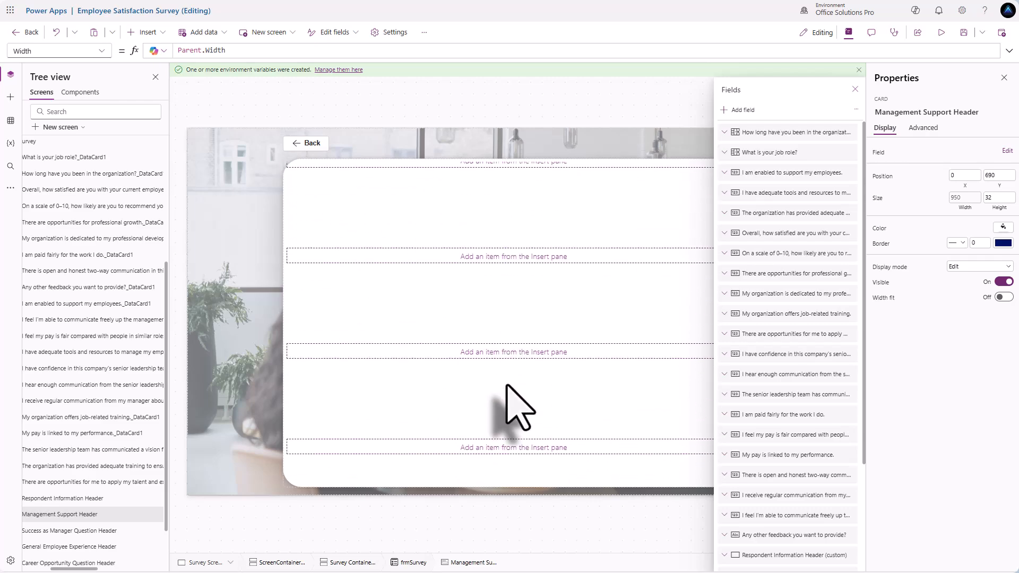
scroll(508, 386, "up", 1)
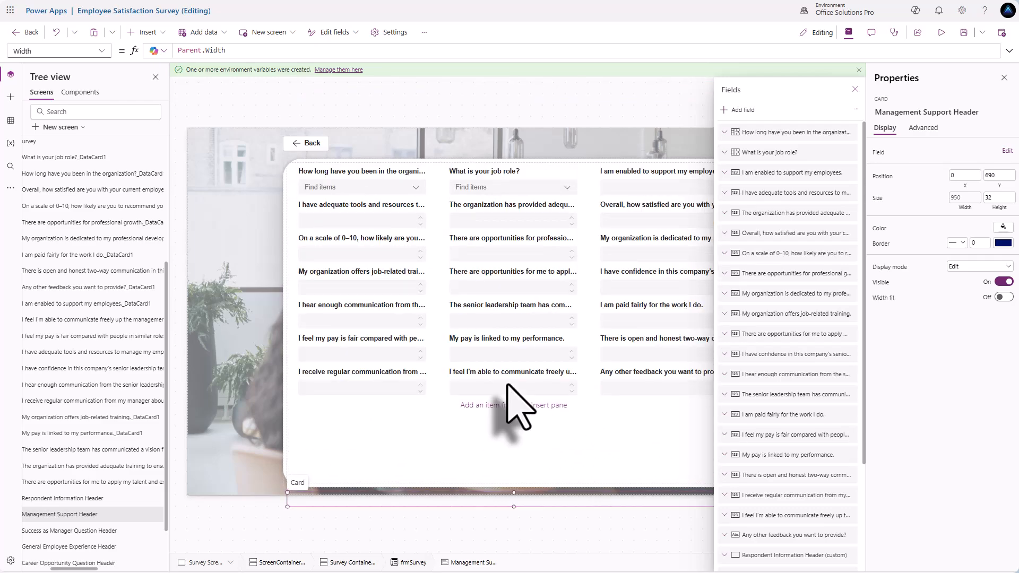
scroll(508, 386, "down", 2)
scroll(508, 385, "up", 2)
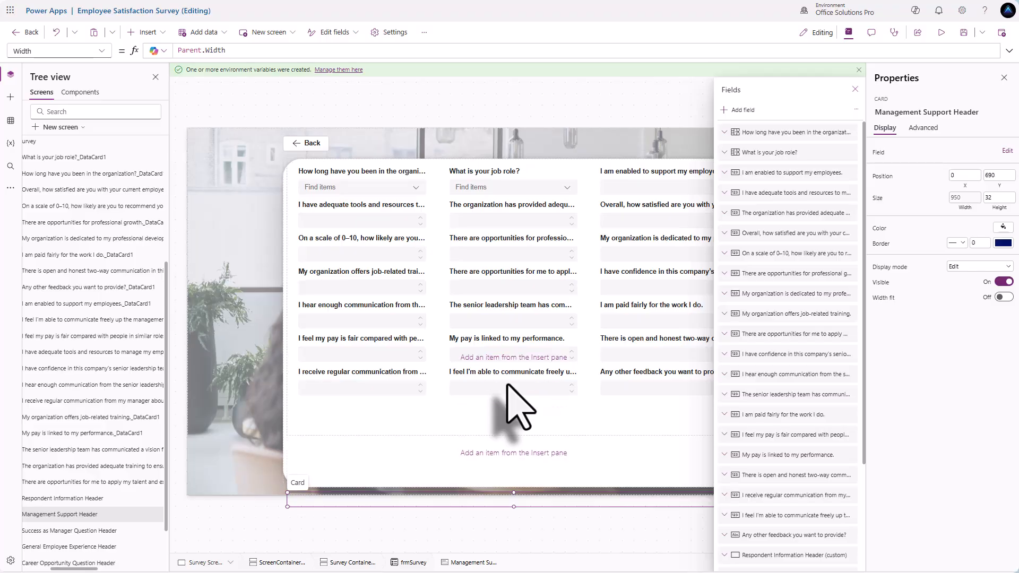
scroll(508, 386, "down", 2)
left_click(69, 499)
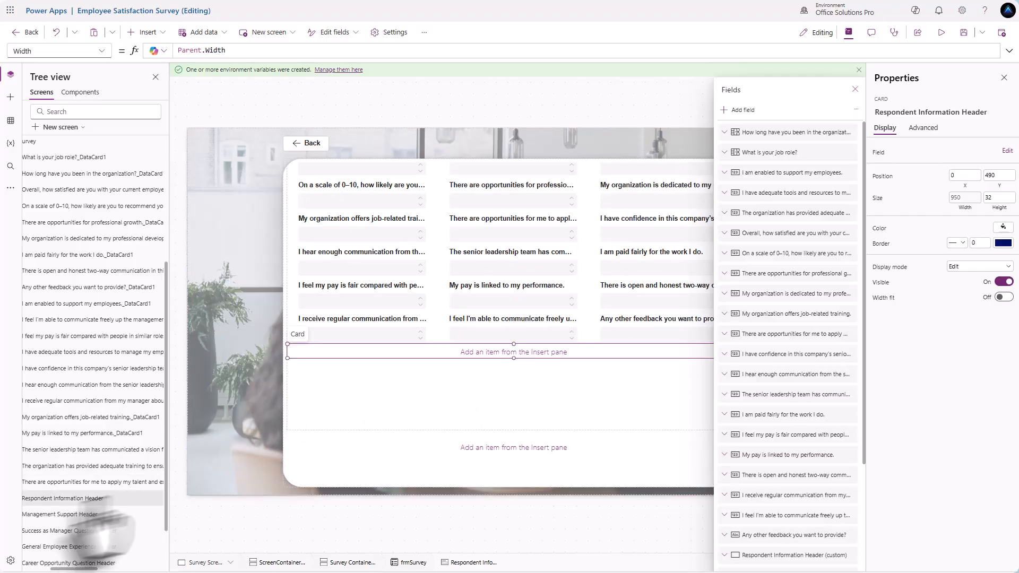
- Insert a text label in the header card sized Parent.Width by Parent.Height
left_click(155, 34)
left_click(150, 93)
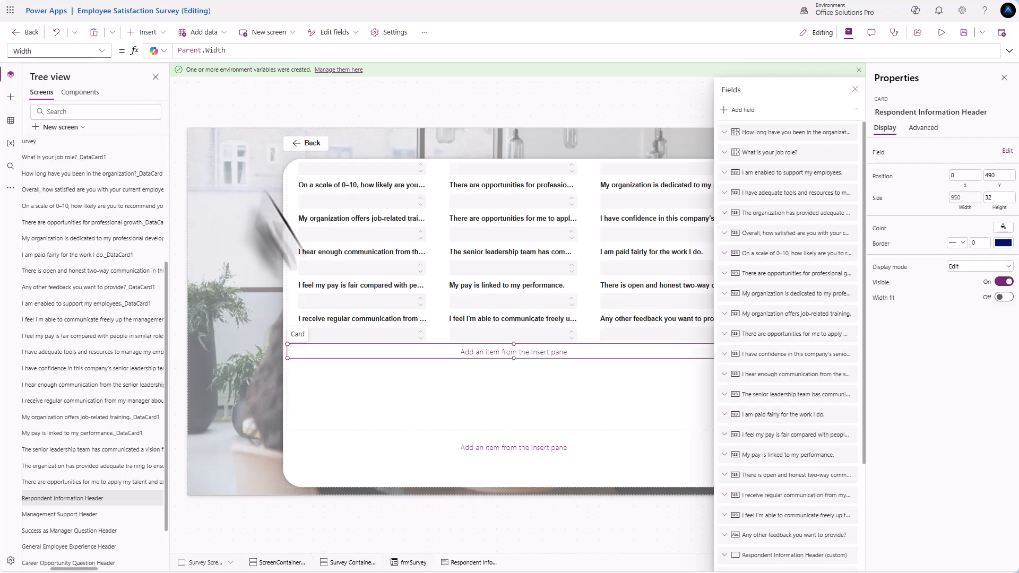
left_click(291, 353)
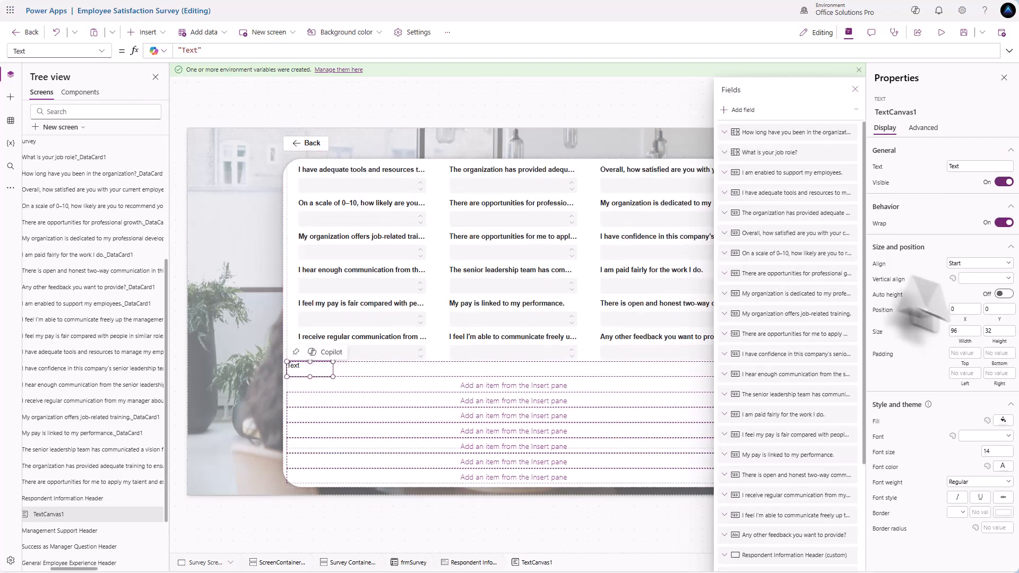
left_click(965, 331)
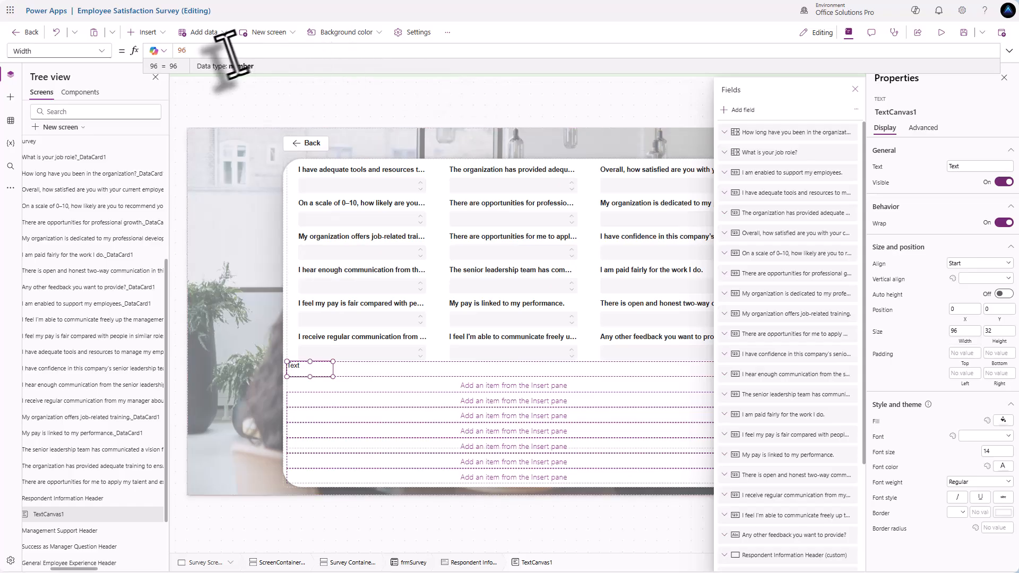
type("Parent.Width")
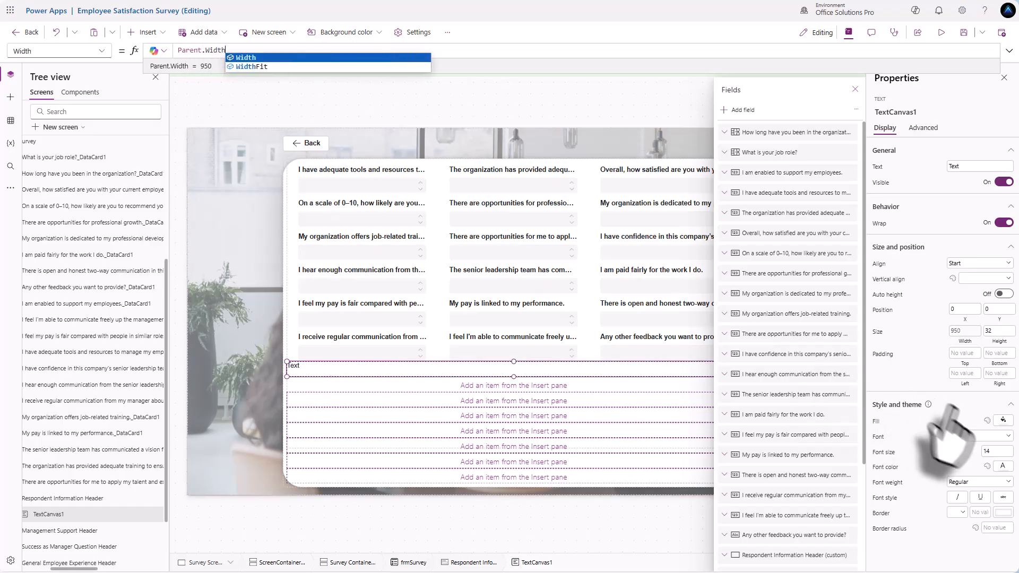
left_click(999, 332)
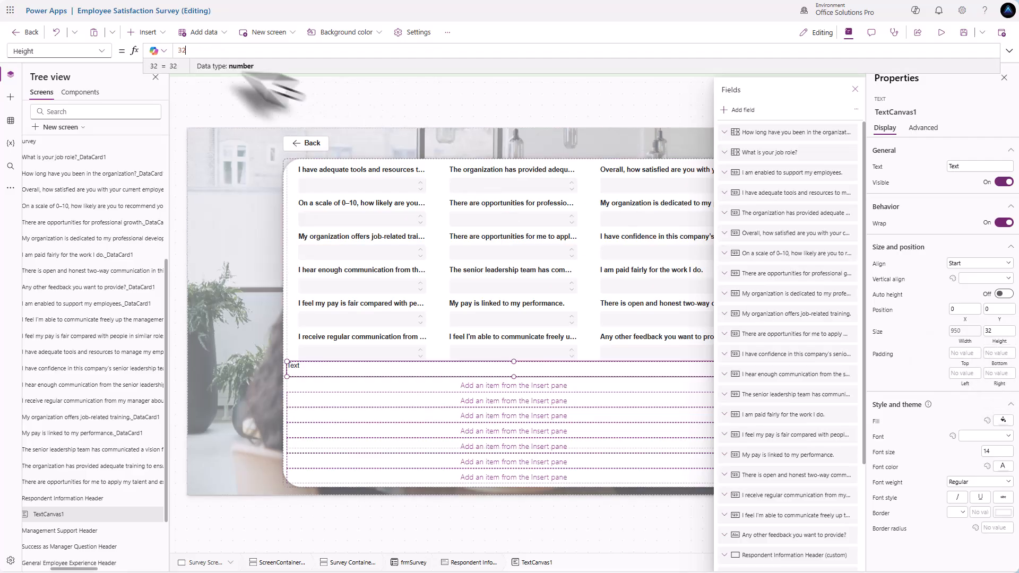
left_click(191, 53)
type("Parent.Height")
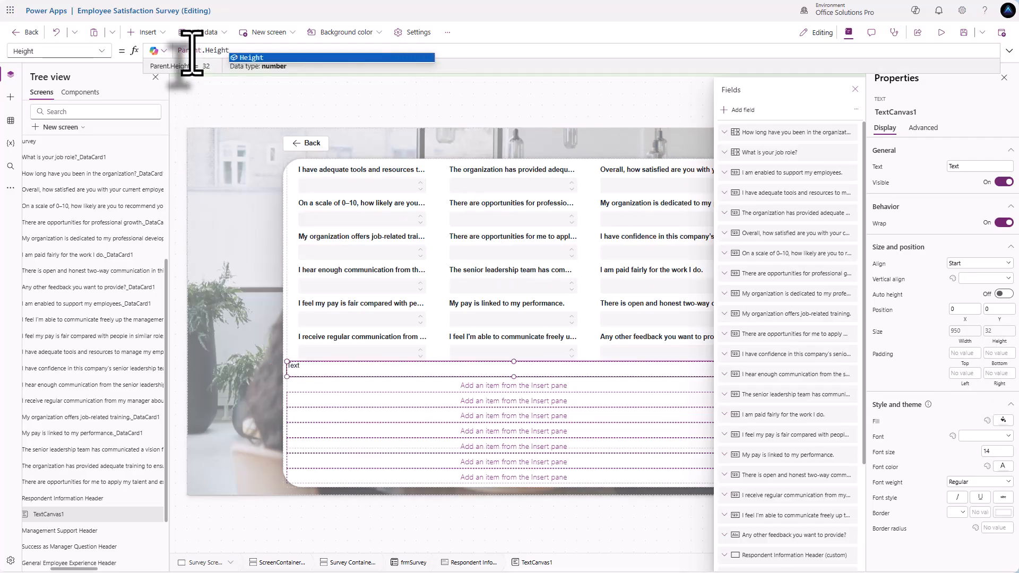
- Give the label its heading text, Bold weight, font size 16 and Middle vertical alignment
left_click(962, 166)
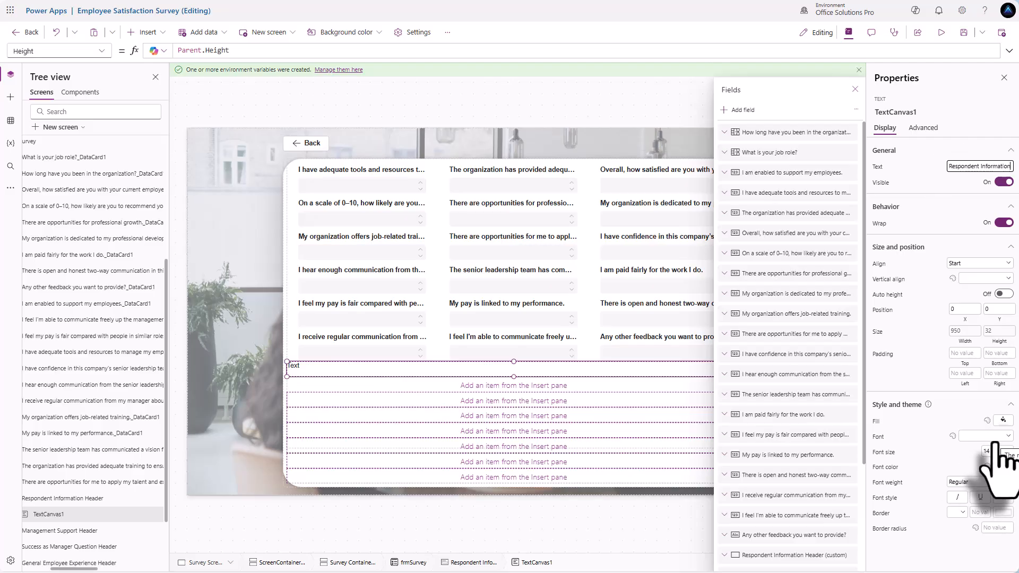
left_click(982, 483)
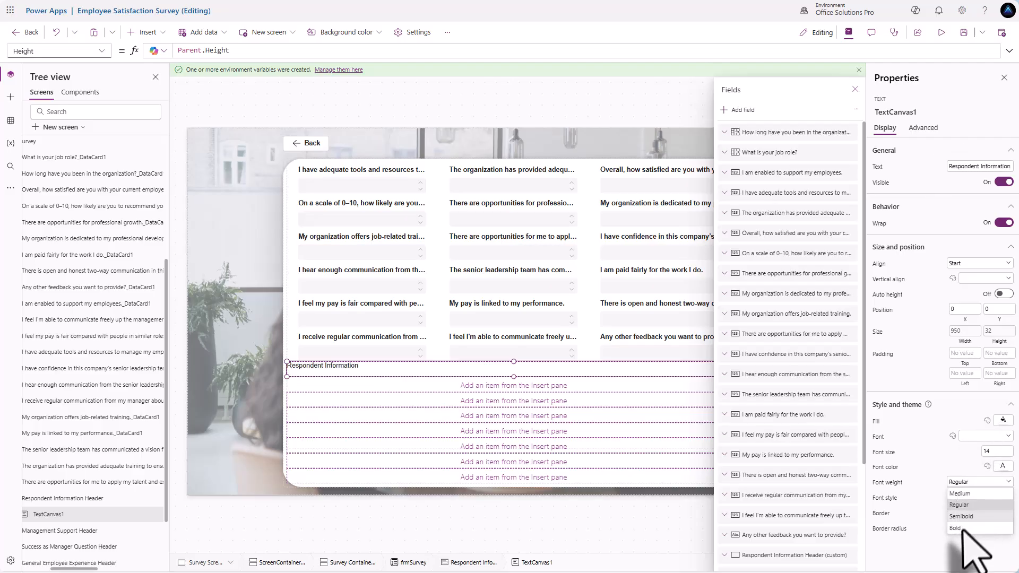
left_click(969, 550)
left_click(994, 452)
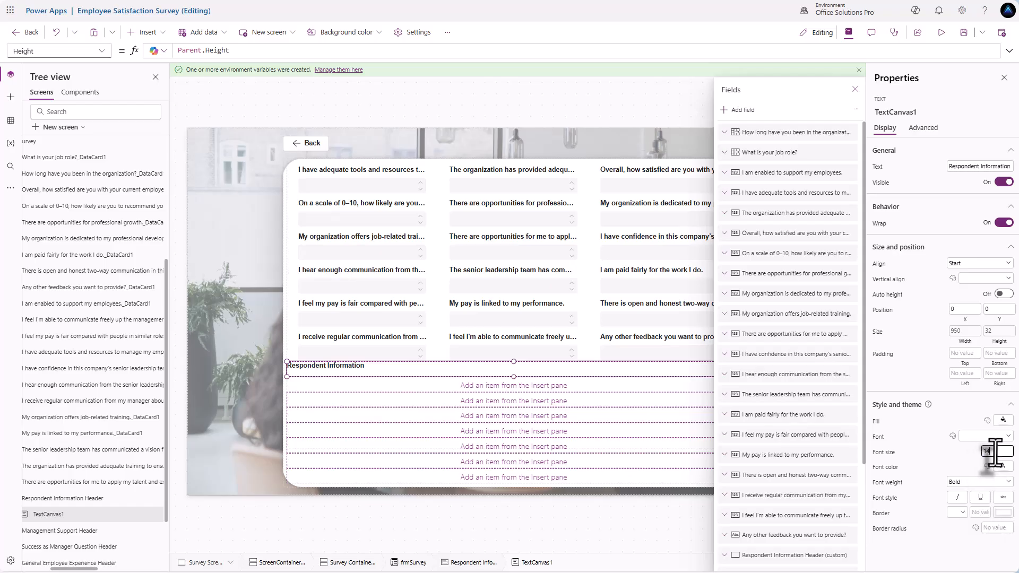
type("16")
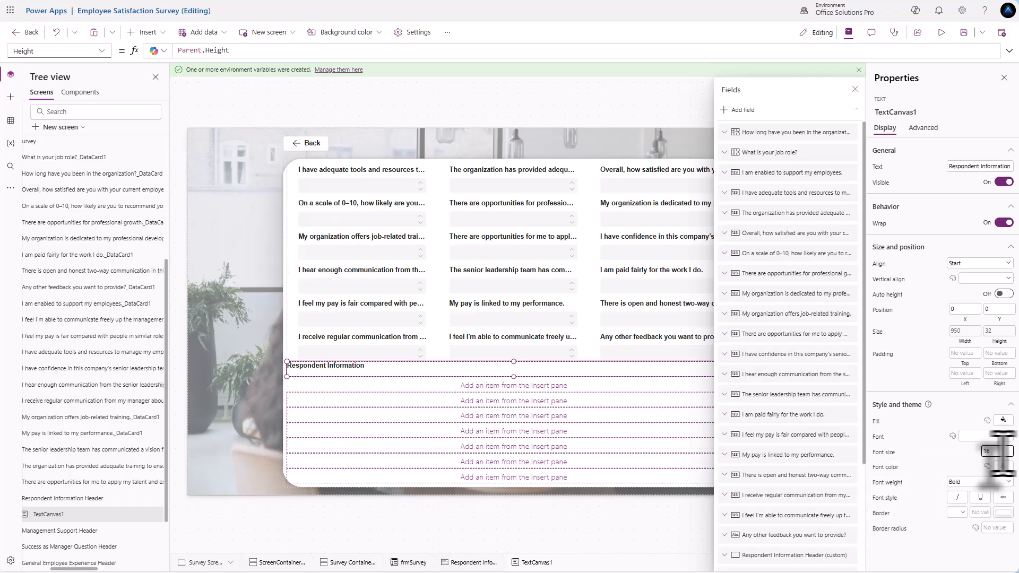
key("Return")
left_click(973, 280)
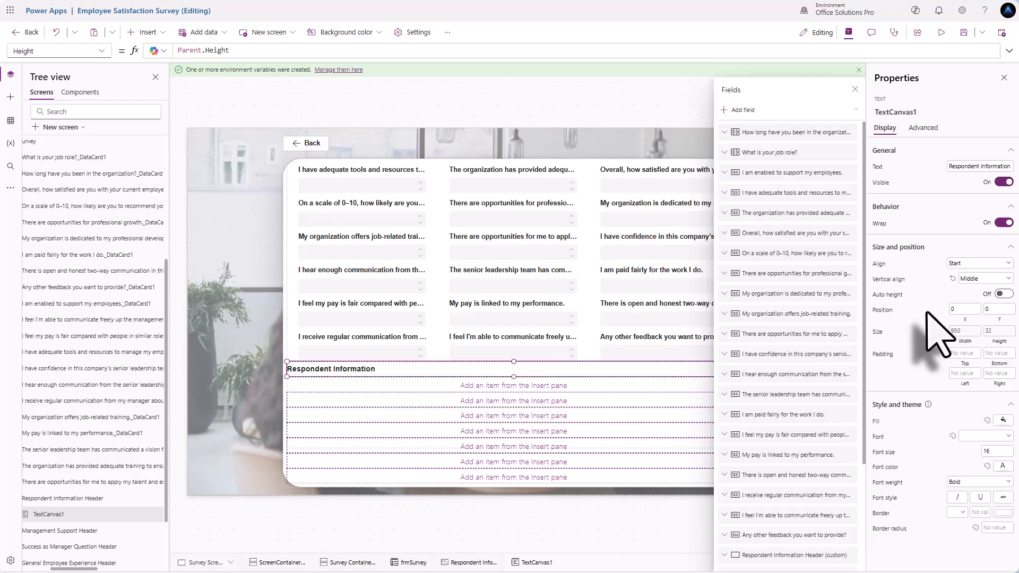
- Rename the Respondent Information heading label and paste a copy into the Management Support Header card
left_click(367, 371)
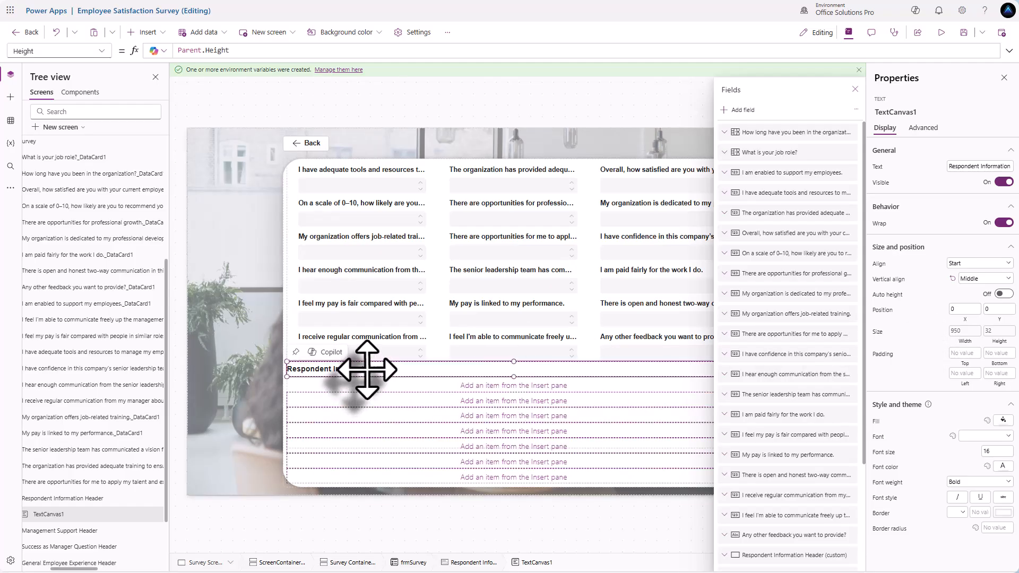
double_click(59, 515)
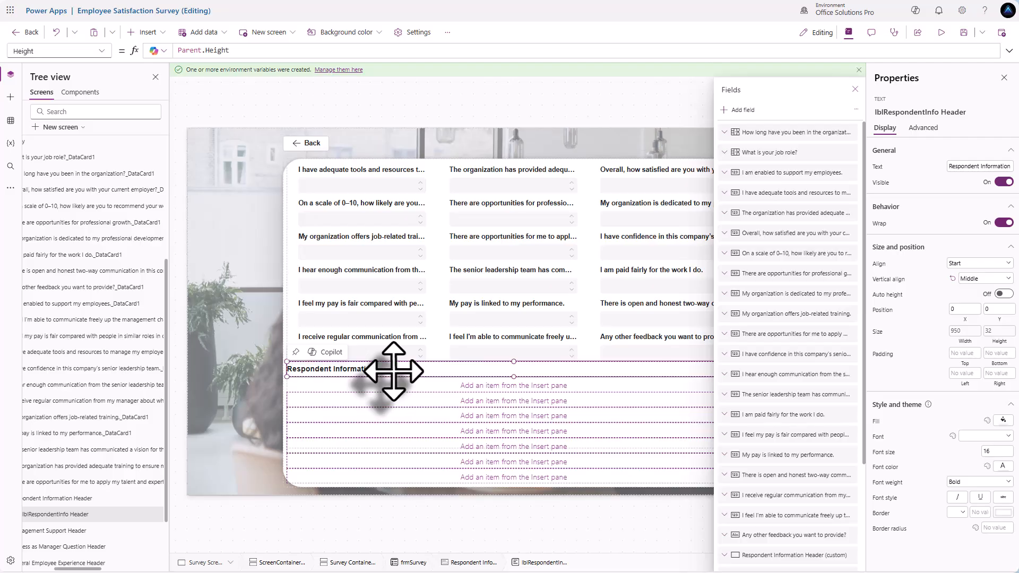
left_click(391, 389)
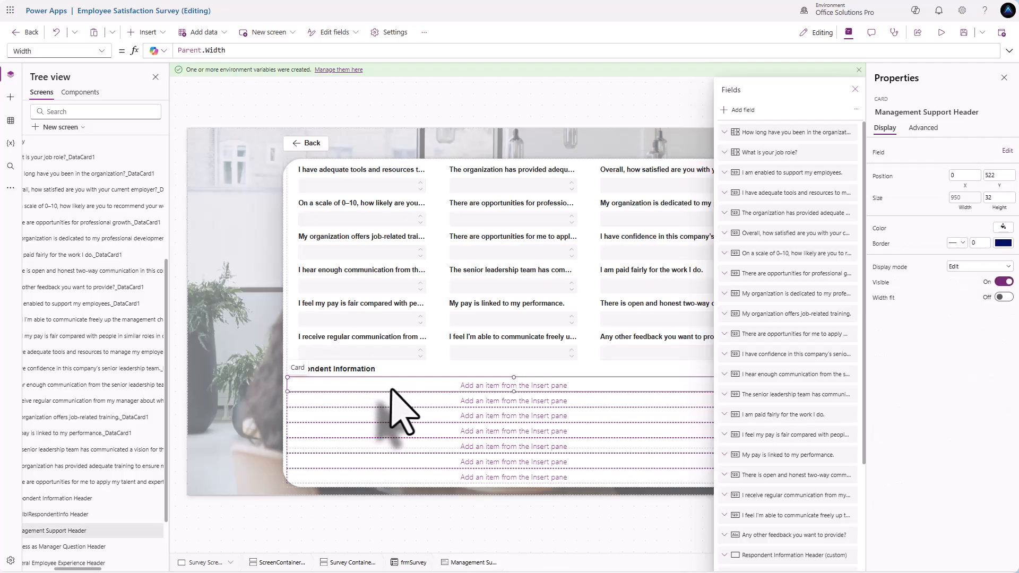
key("ctrl+v")
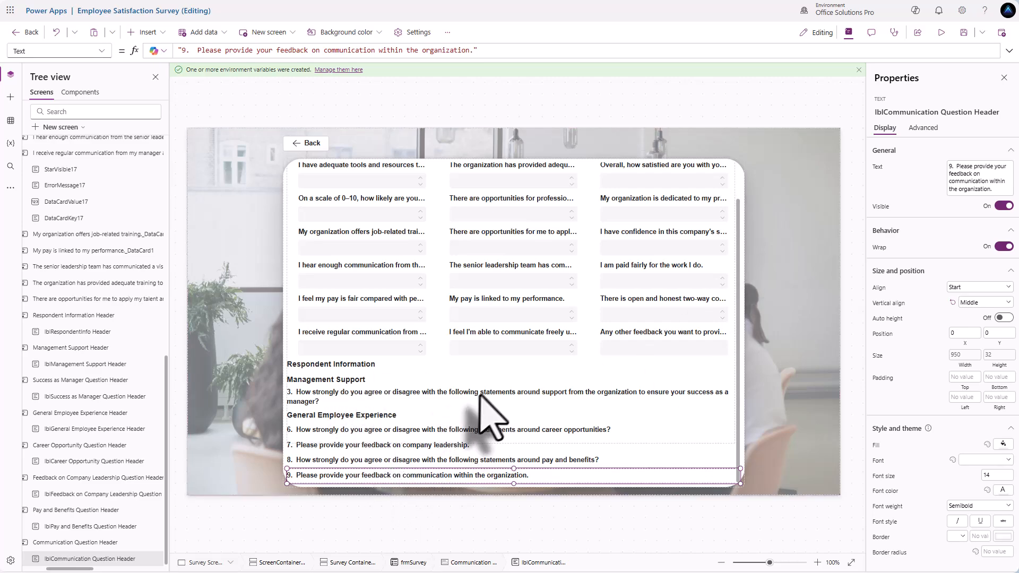
- In the form's Fields pane, drag the Respondent Information header to the top above its questions
left_click(738, 290)
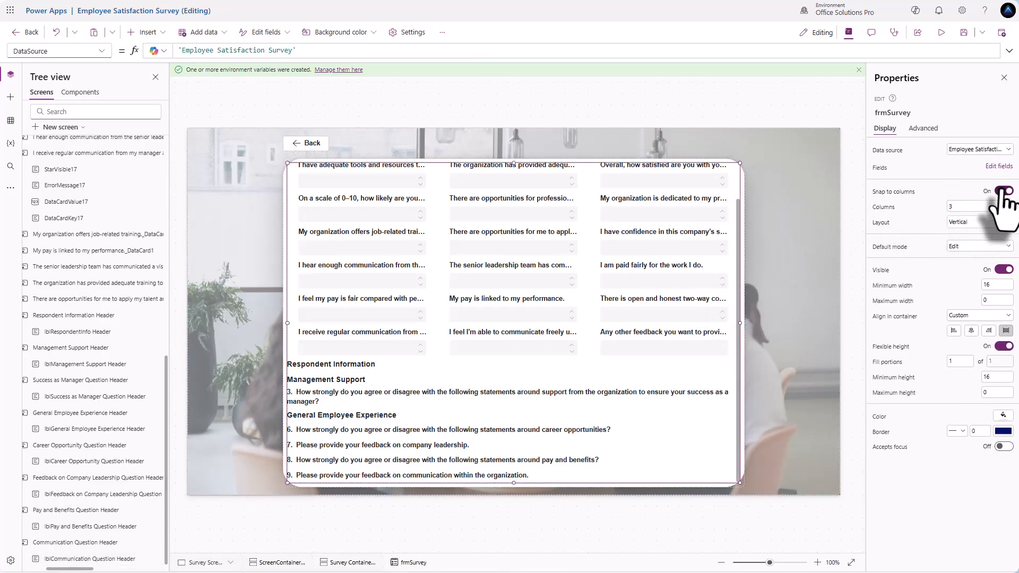
left_click(998, 167)
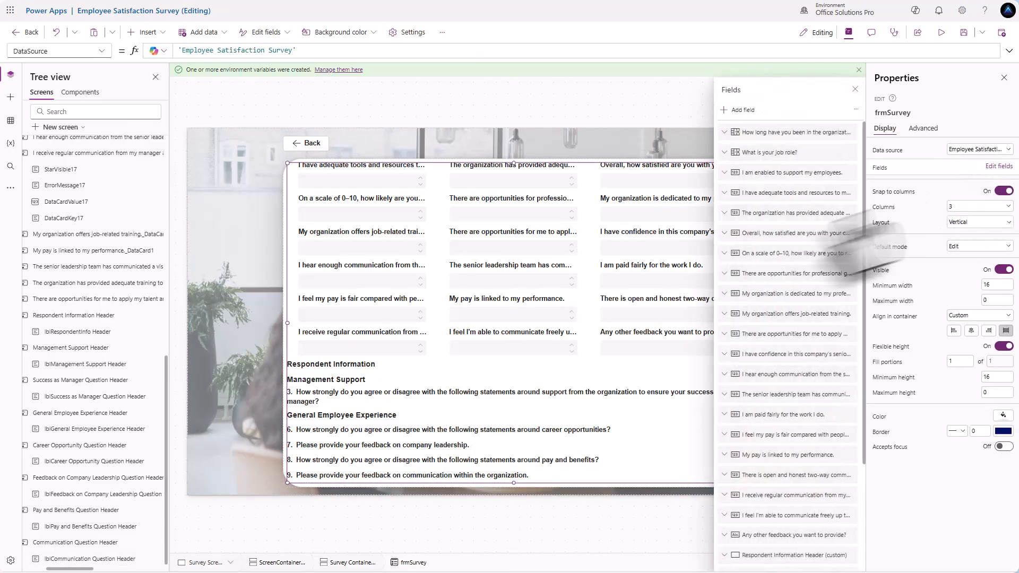
scroll(759, 308, "down", 3)
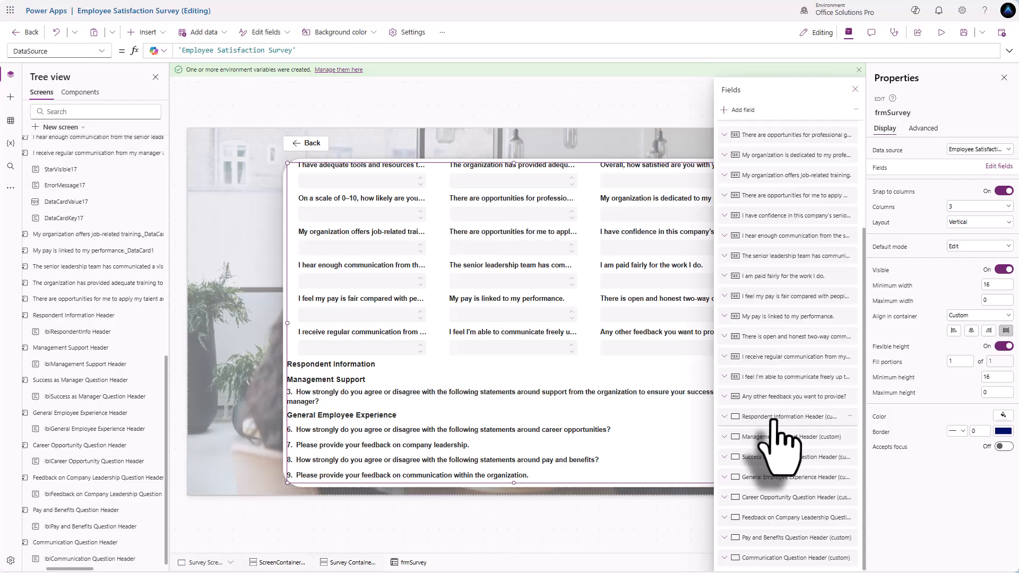
left_click_drag(786, 424, 802, 131)
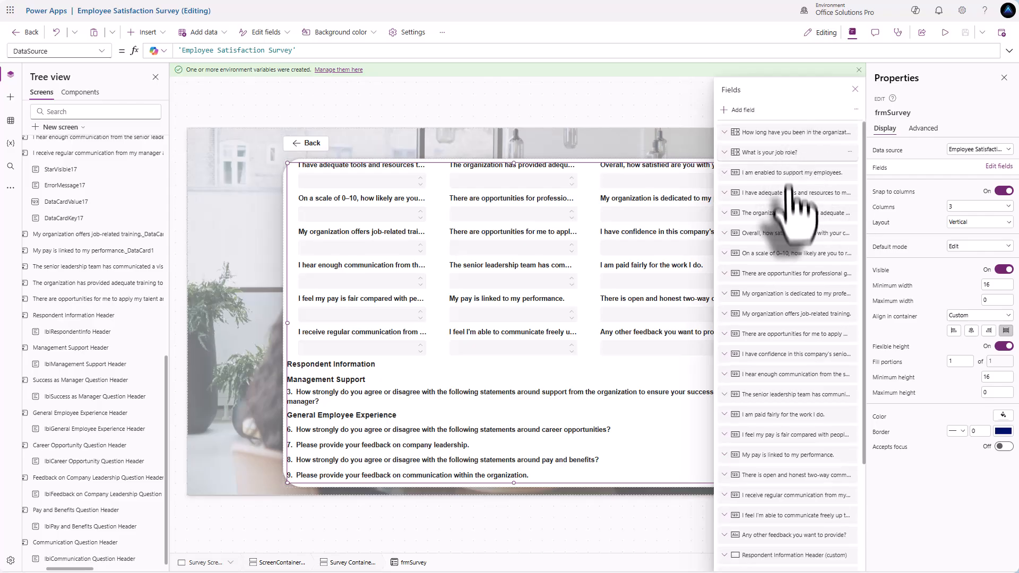
scroll(787, 223, "down", 3)
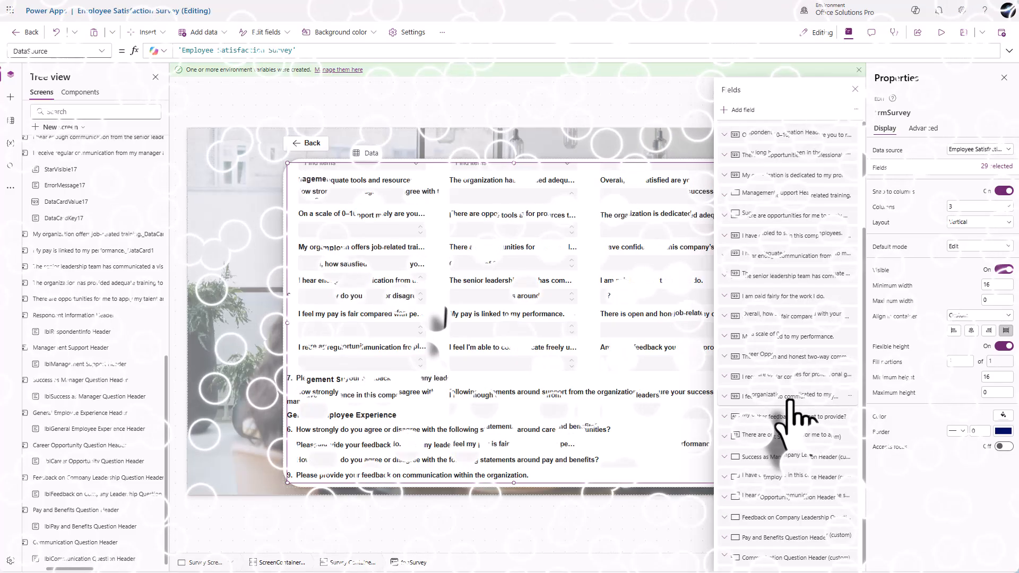
scroll(446, 313, "down", 4)
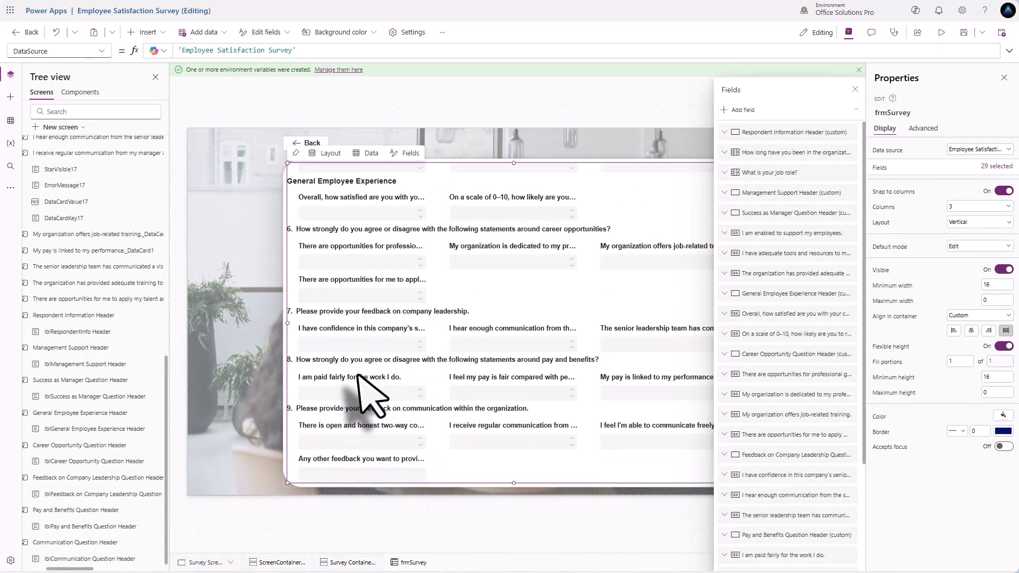
scroll(358, 402, "up", 3)
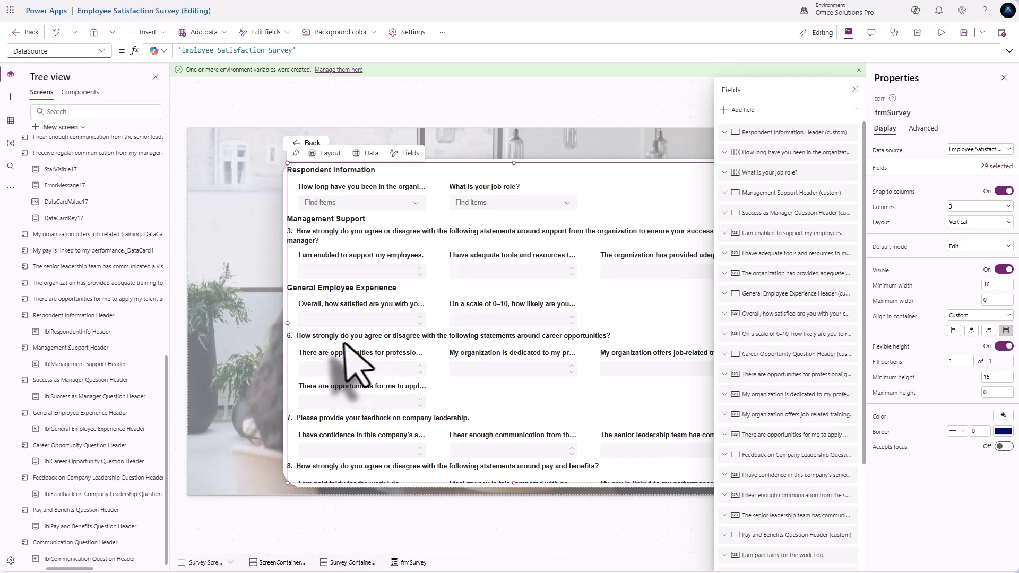
scroll(393, 403, "down", 2)
scroll(416, 371, "up", 2)
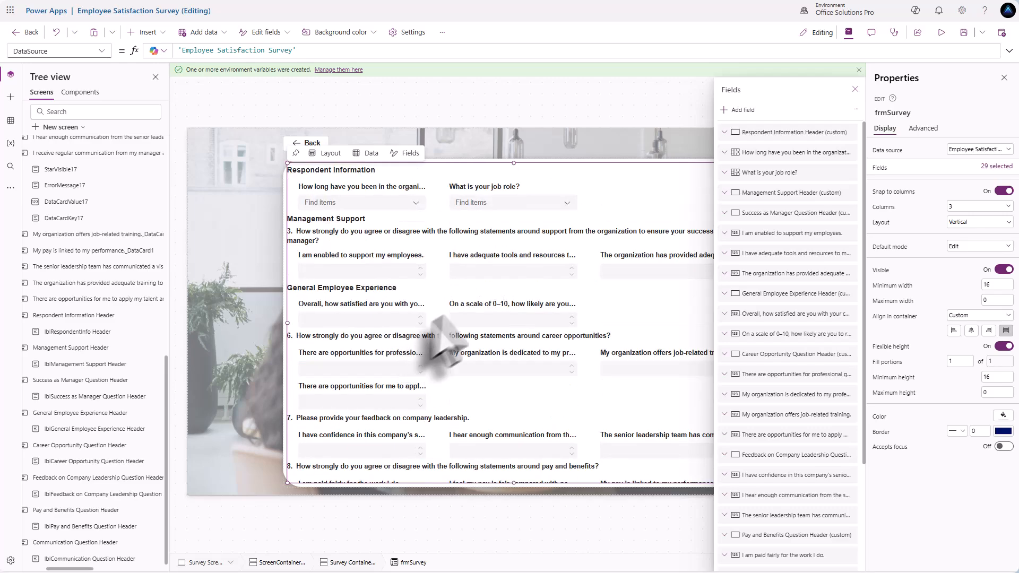
left_click(855, 89)
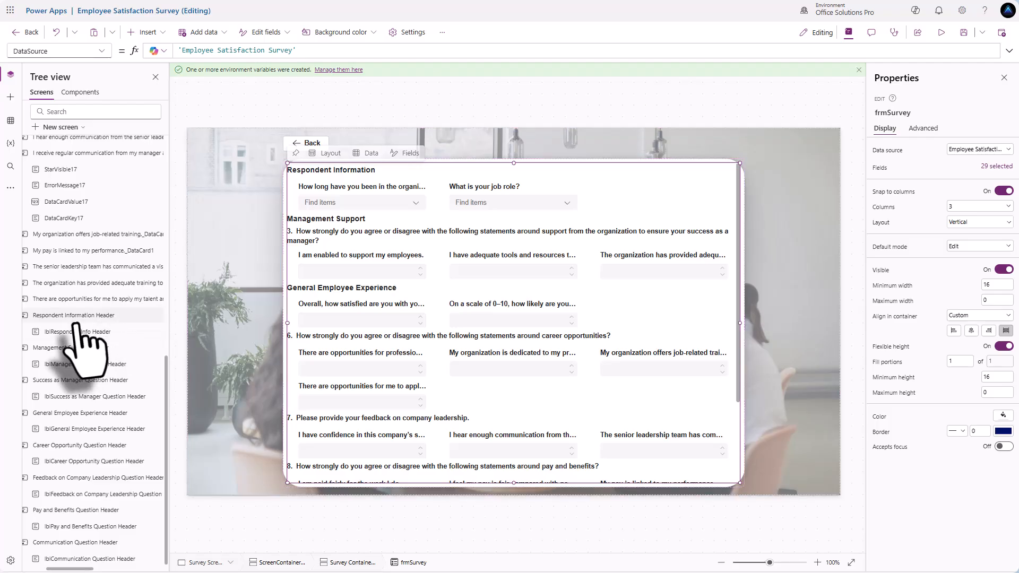
- Set the selected question cards' Width to Parent.Width and unlock them in Advanced properties
scroll(82, 342, "up", 4)
scroll(82, 345, "up", 3)
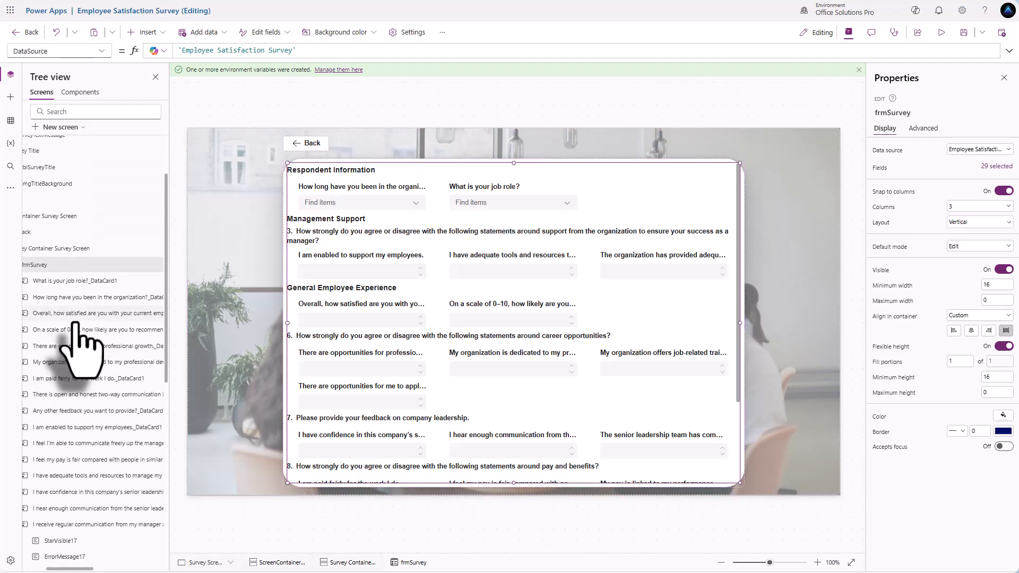
left_click(92, 283)
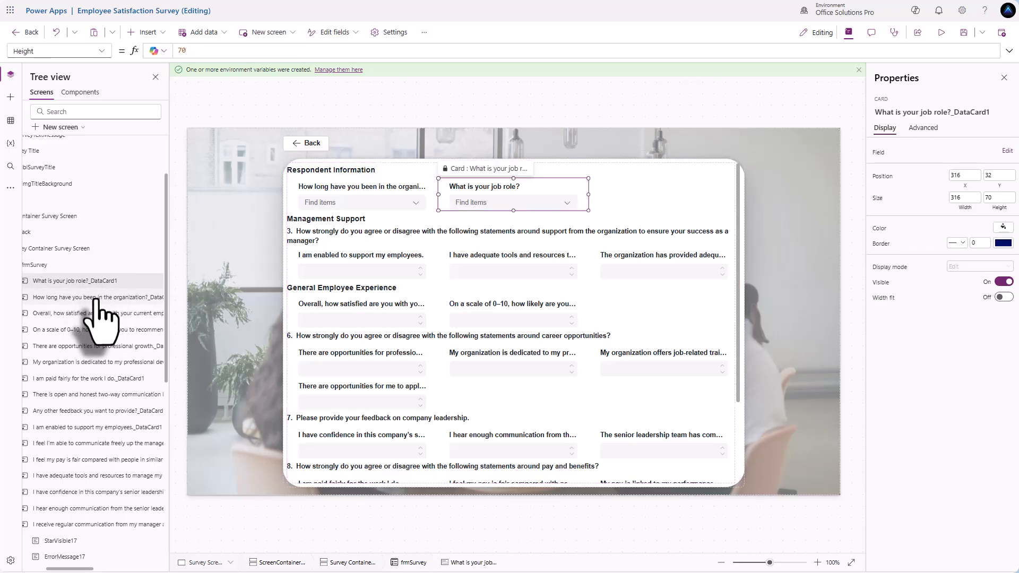
left_click(96, 298)
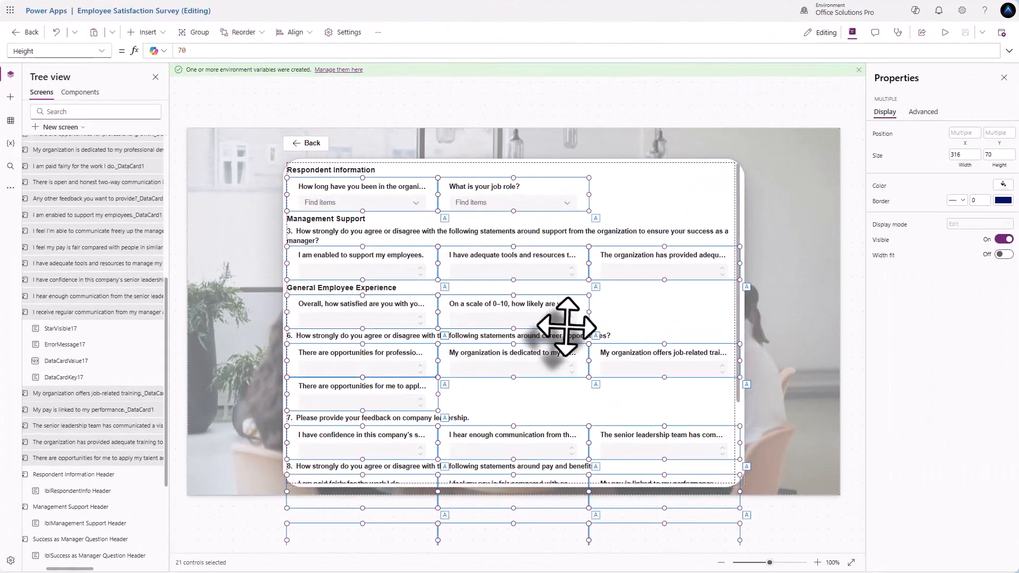
left_click(965, 154)
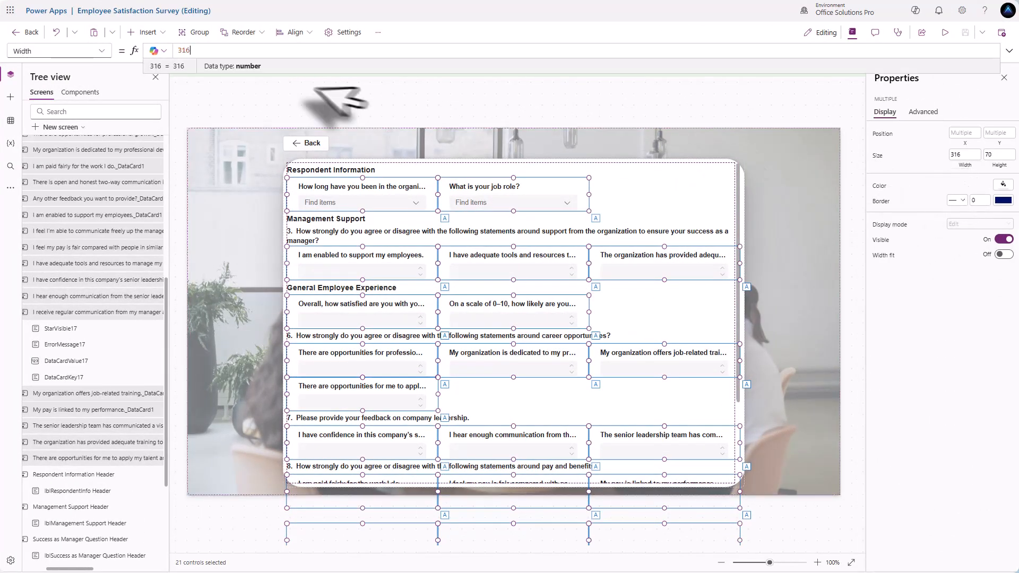
type("Pa")
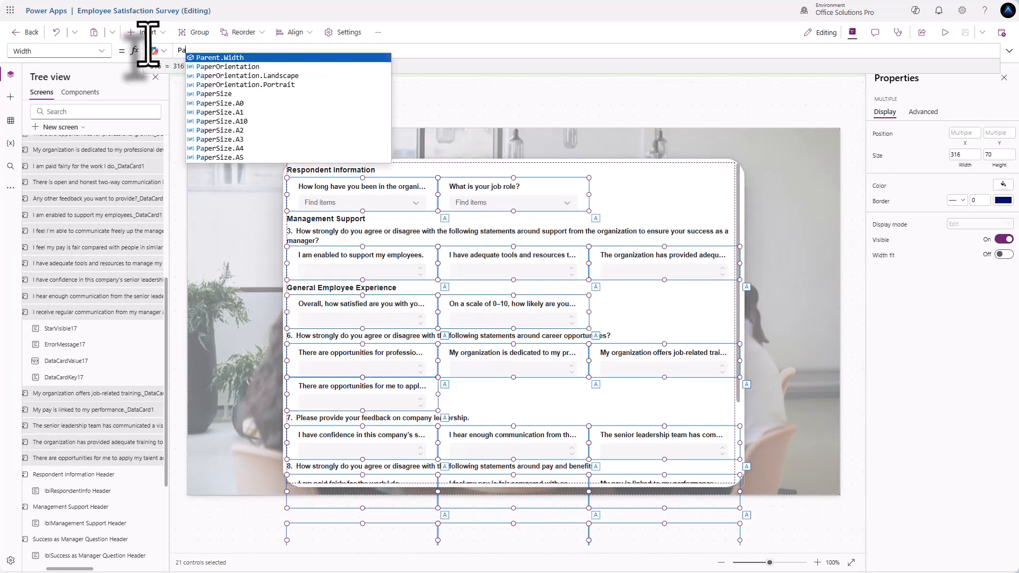
type("rent.Width")
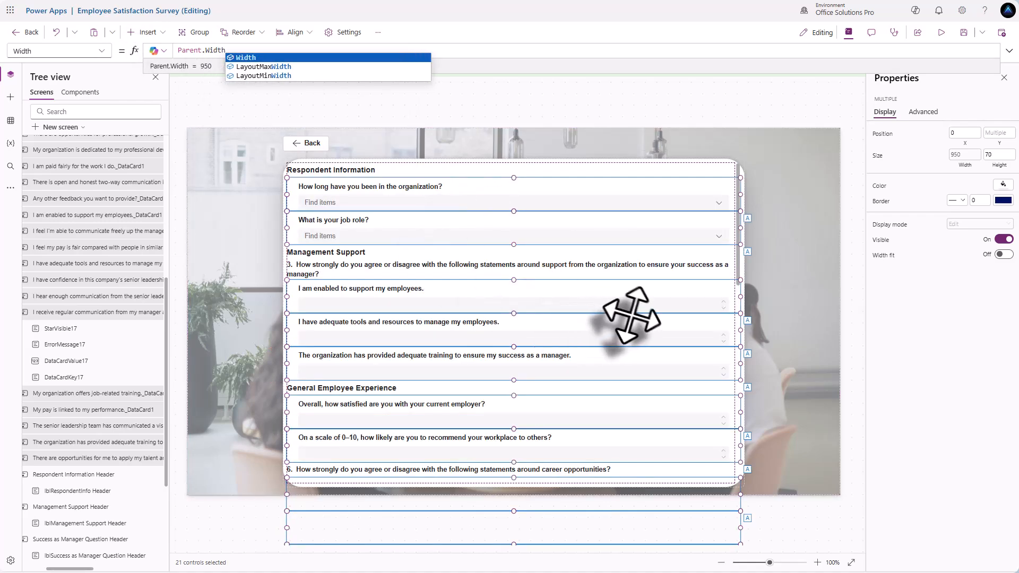
left_click(924, 112)
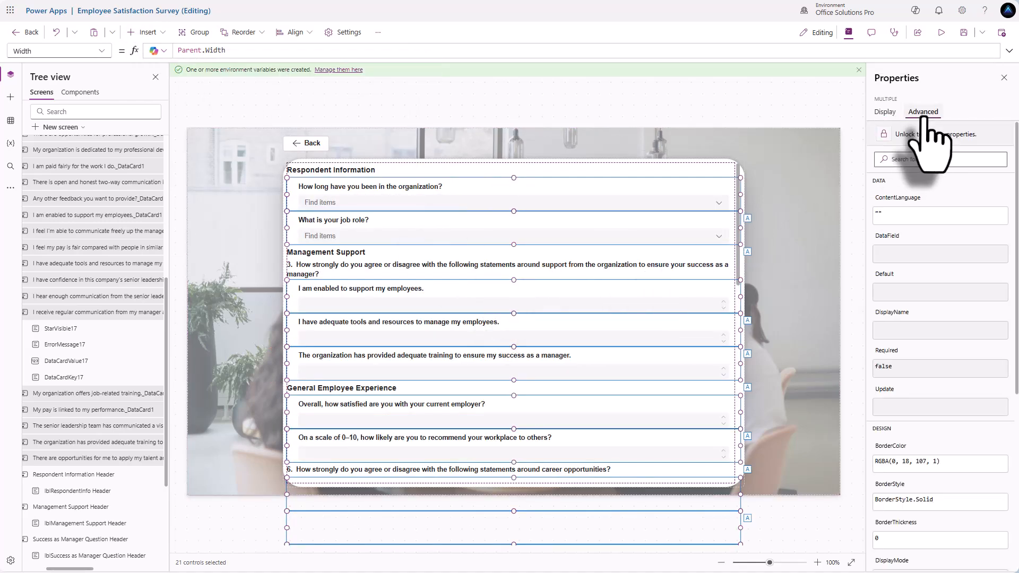
left_click(884, 133)
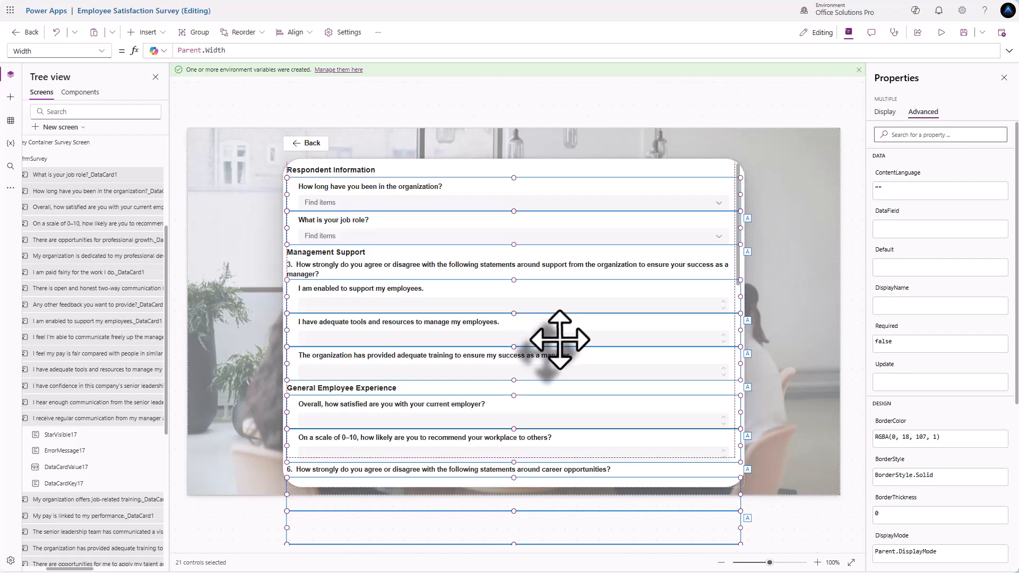
- Select the survey screen's container and dismiss the data source notification
scroll(557, 340, "down", 10)
scroll(517, 351, "up", 12)
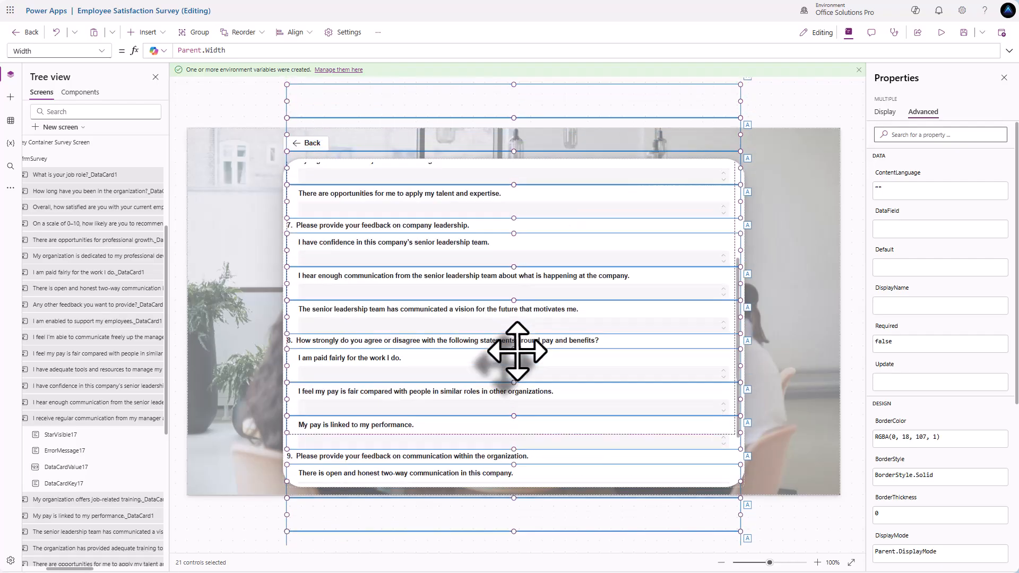
left_click(766, 311)
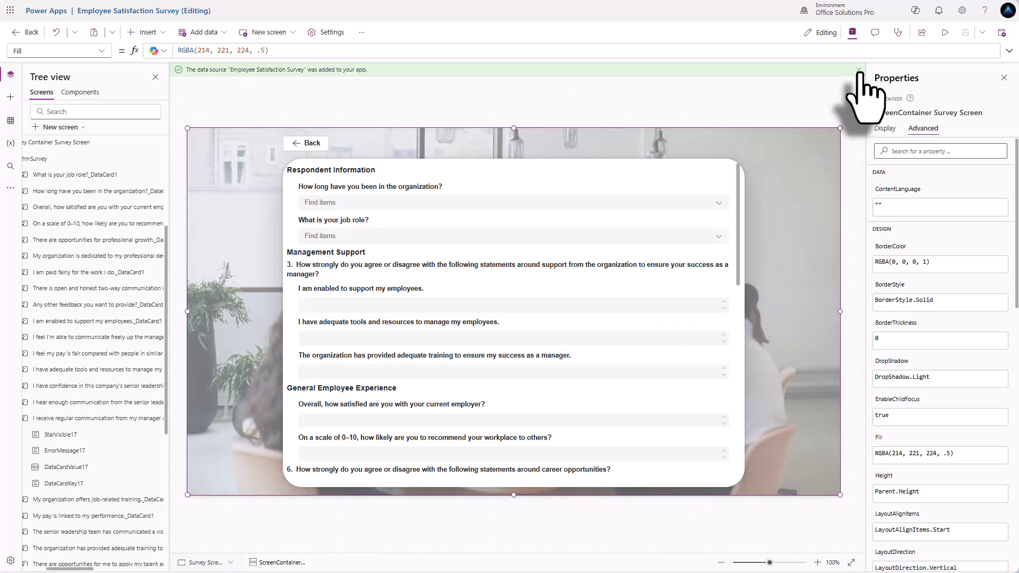
left_click(860, 70)
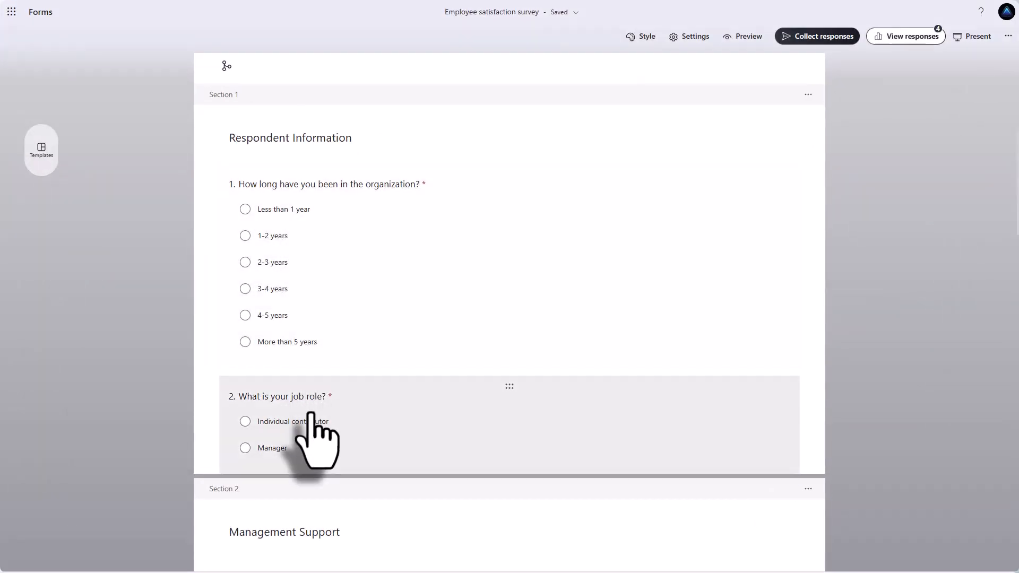
- Scroll through Sections 1 and 2 of the survey to review the tenure and job-role options
scroll(310, 414, "down", 5)
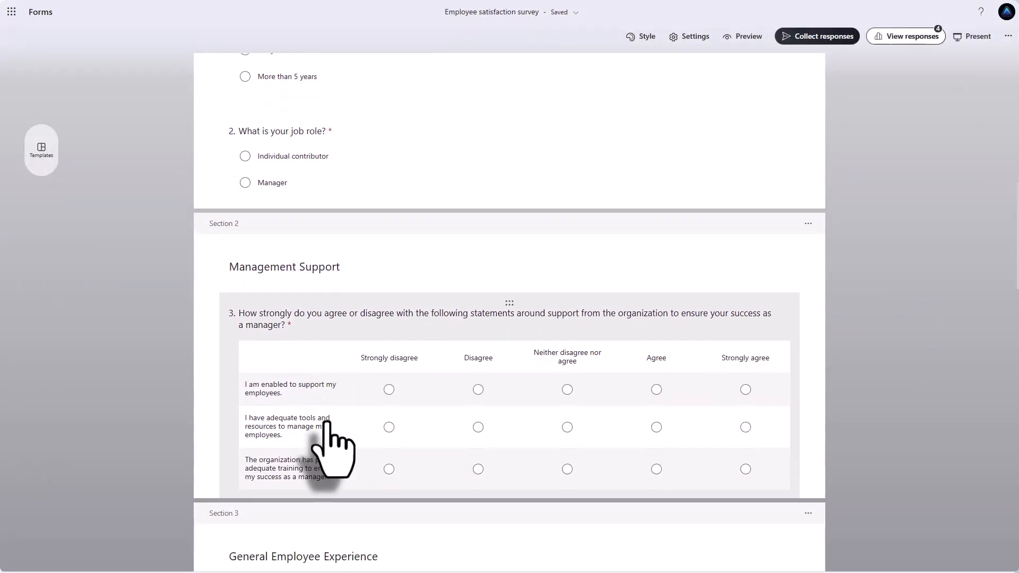
scroll(326, 422, "up", 5)
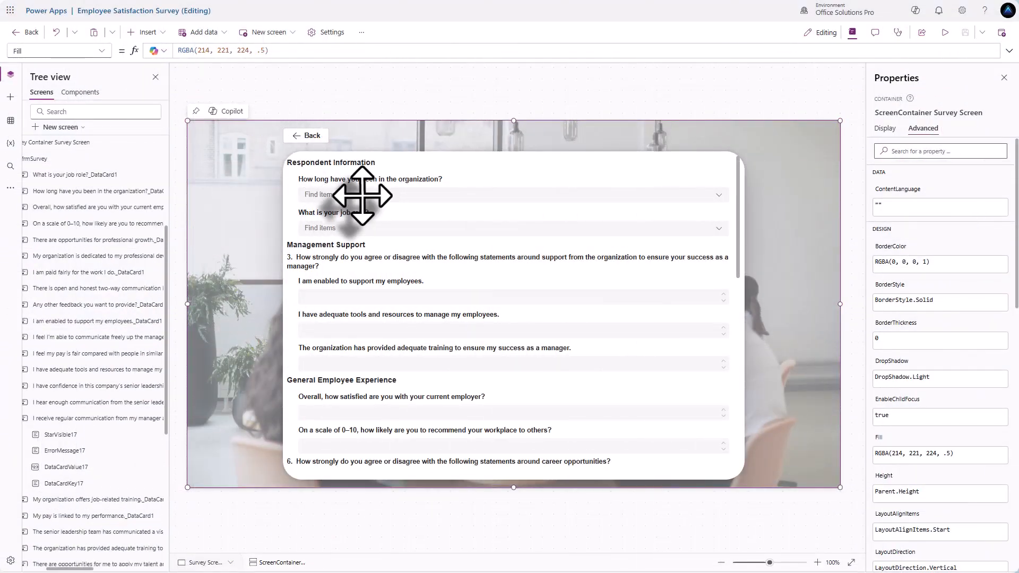
- Add a radio group to the tenure card, reusing the dropdown's Items formula for its choices
left_click(362, 196)
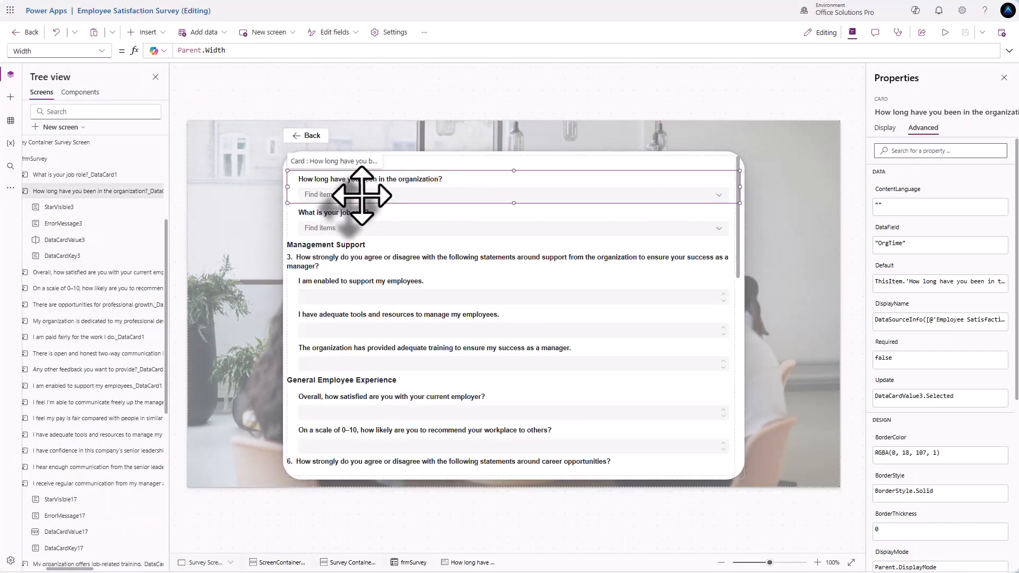
left_click(362, 196)
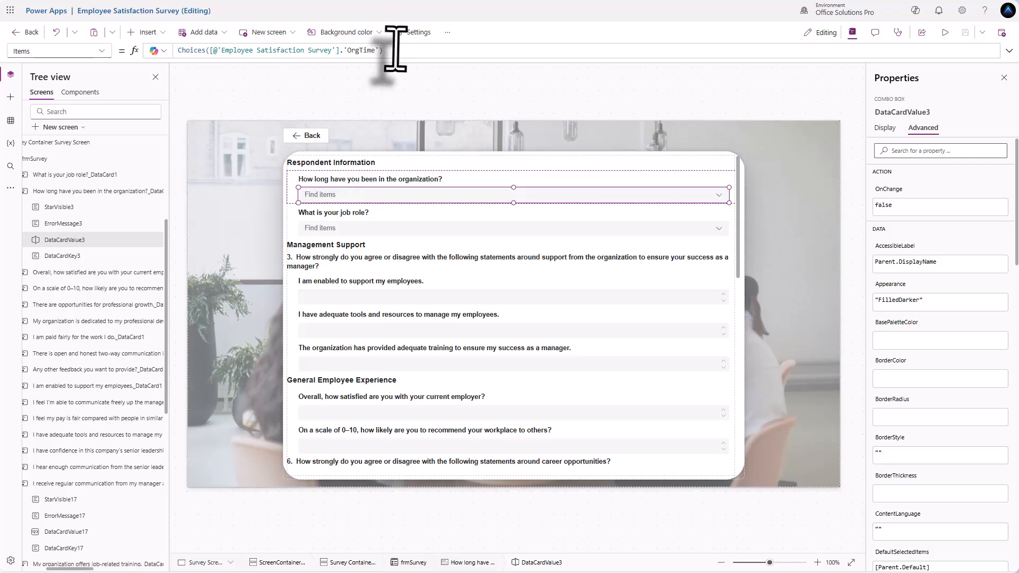
left_click_drag(395, 49, 134, 49)
key("ctrl+c")
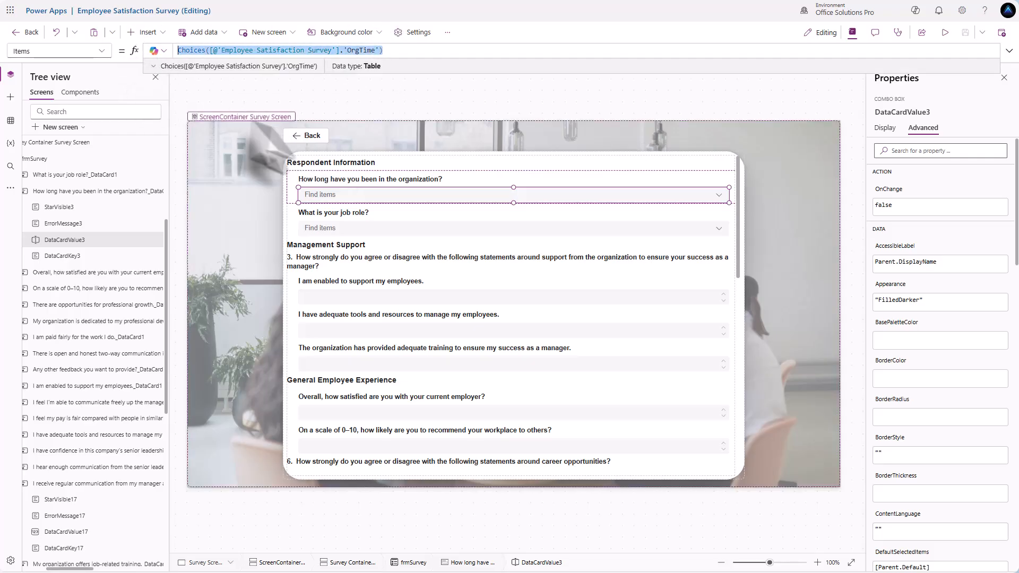
left_click(142, 32)
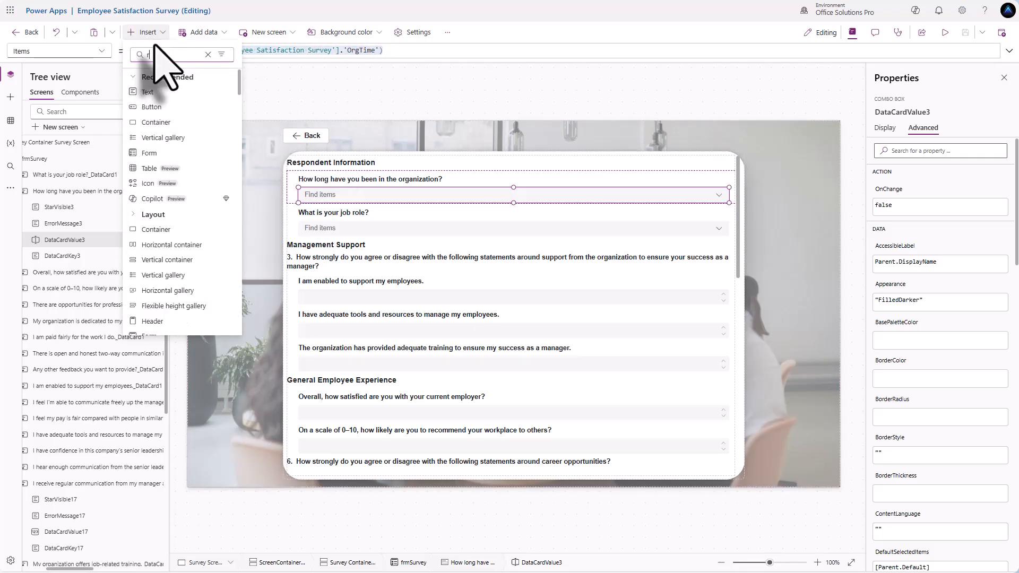
type("rad")
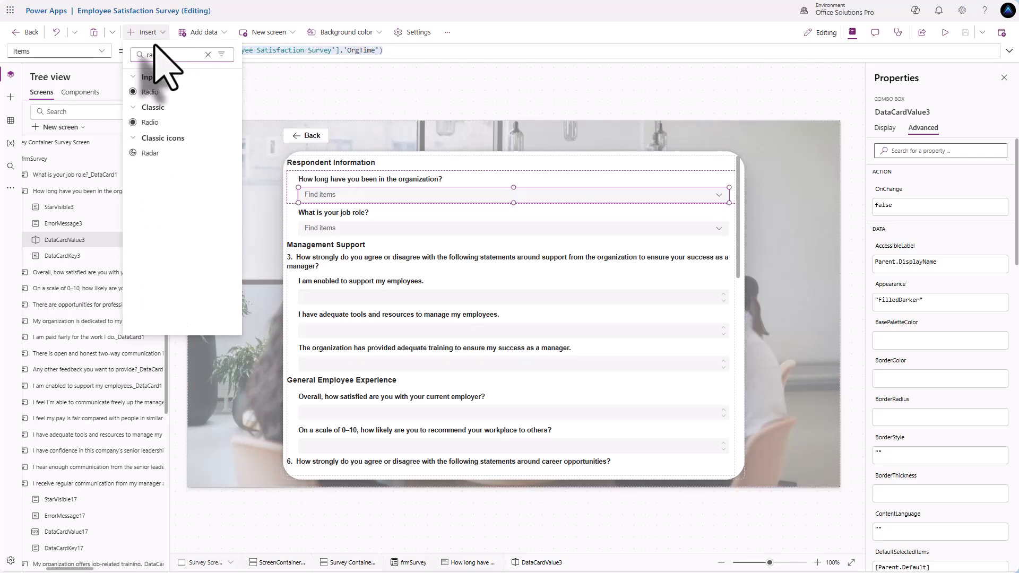
left_click(162, 92)
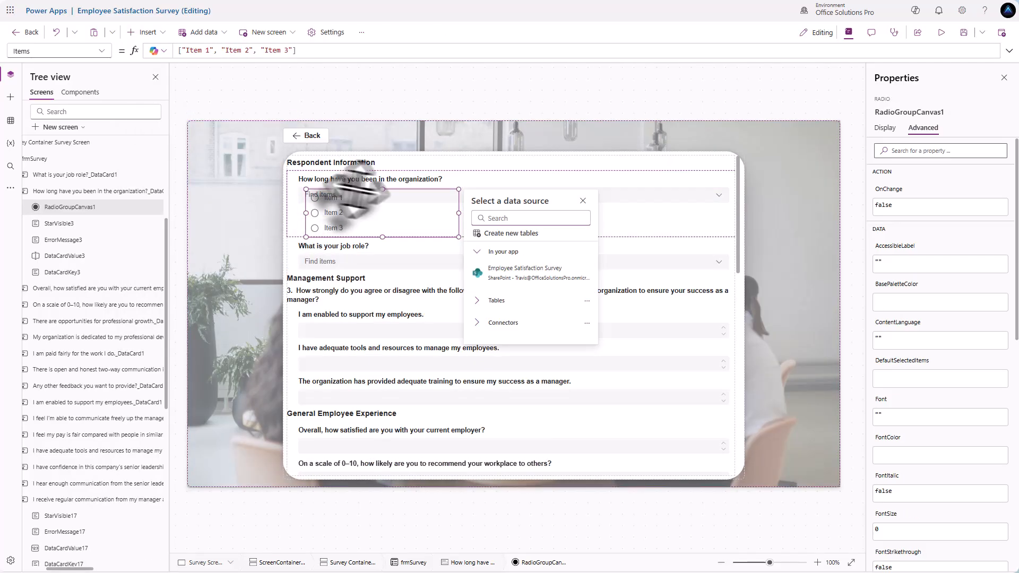
left_click_drag(312, 51, 99, 51)
key("ctrl+v")
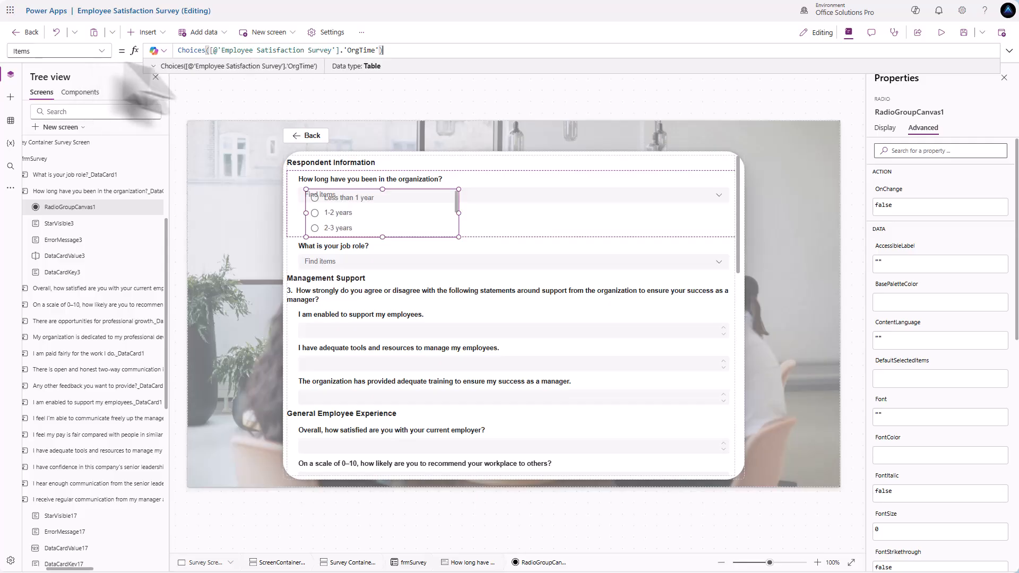
- Set the radio group's height to 200
scroll(387, 227, "down", 3)
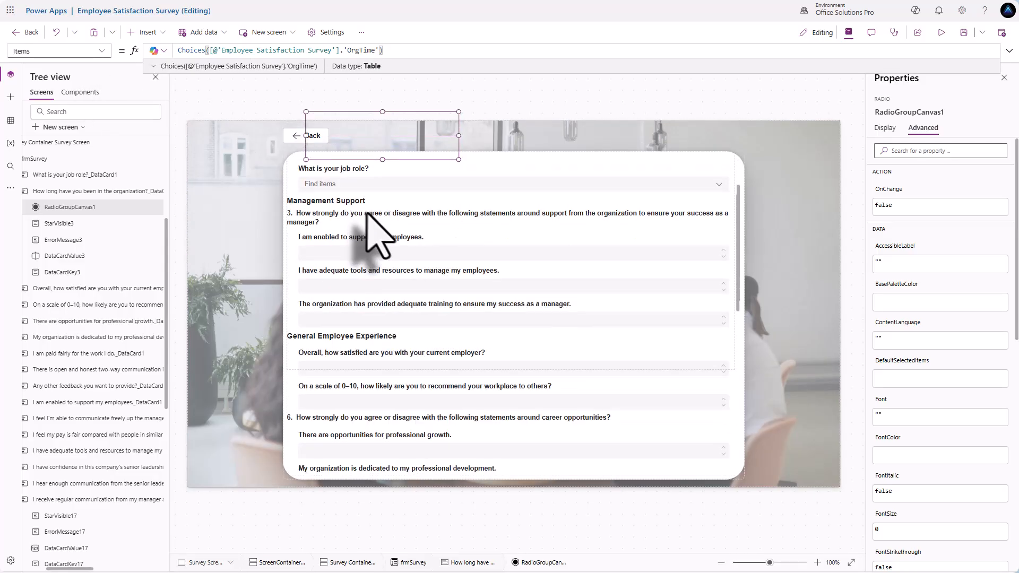
scroll(377, 223, "up", 4)
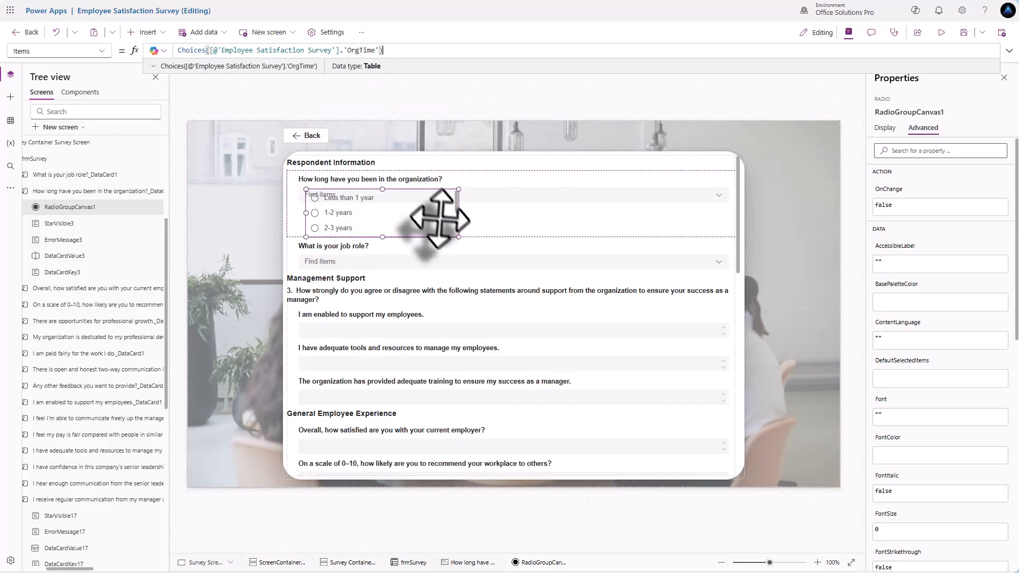
left_click(885, 128)
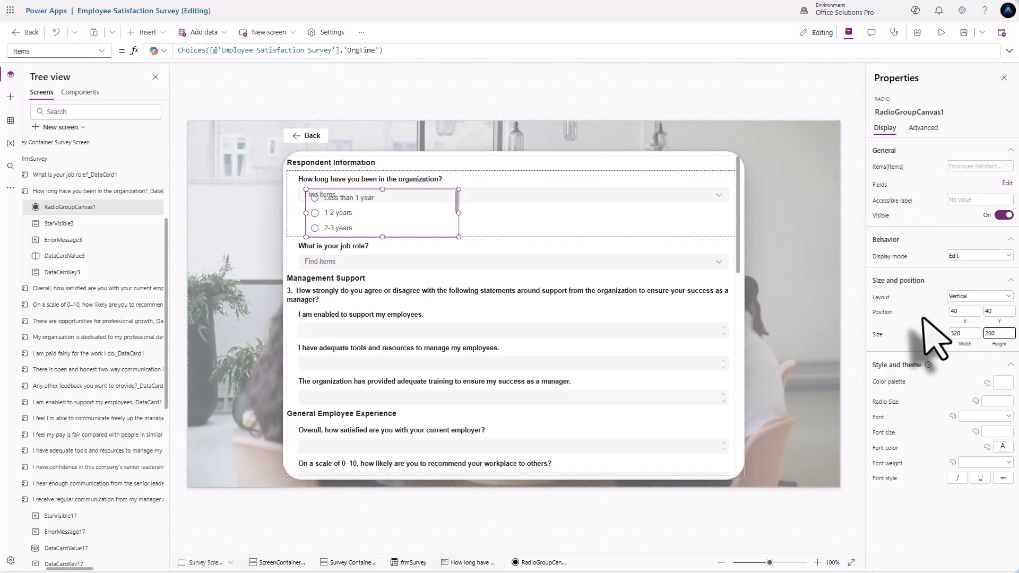
type("200")
key("Return")
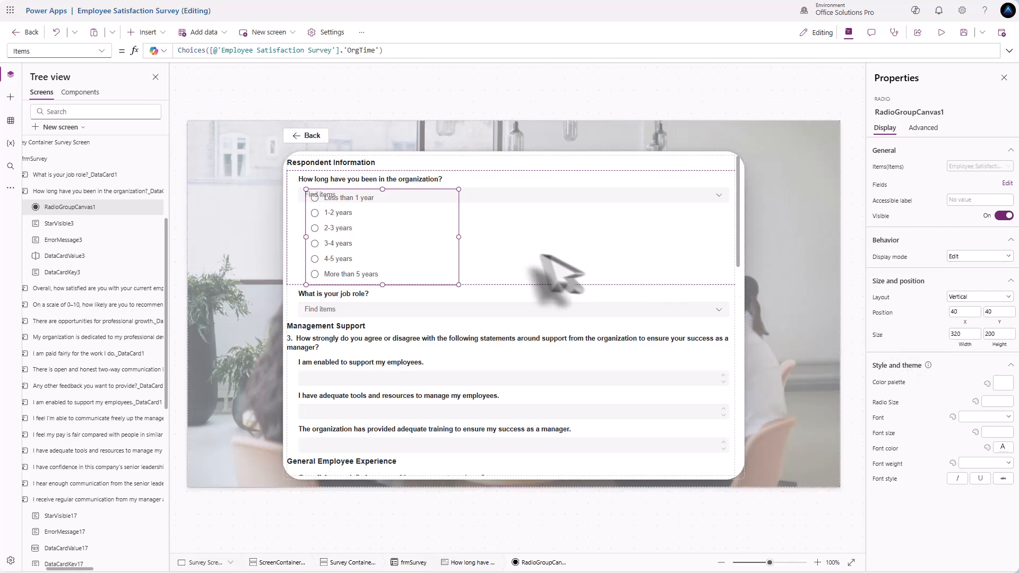
- Place the tenure radio group at X 24 below the question label and rename it rgOrgLength
left_click(509, 199)
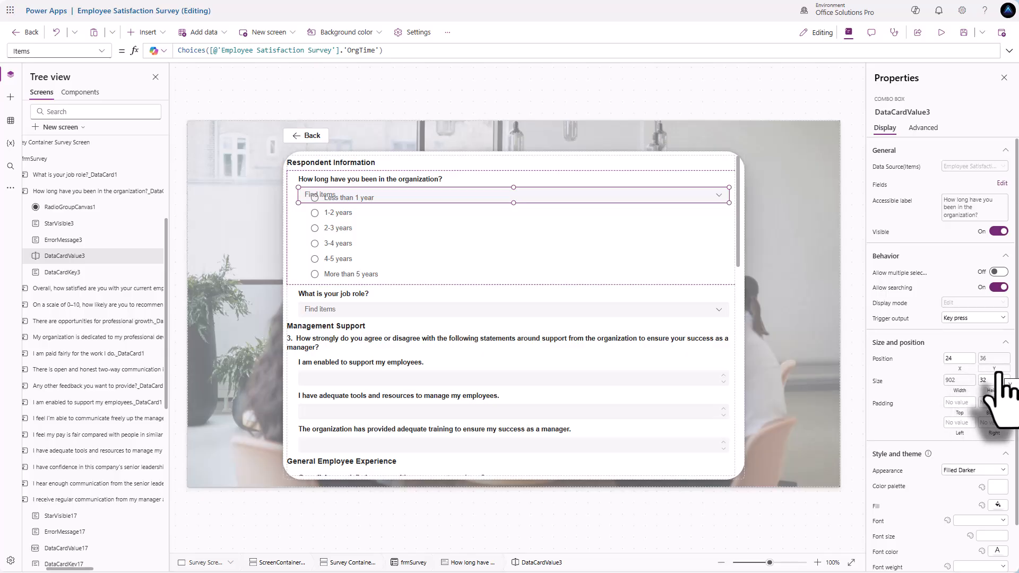
left_click(994, 361)
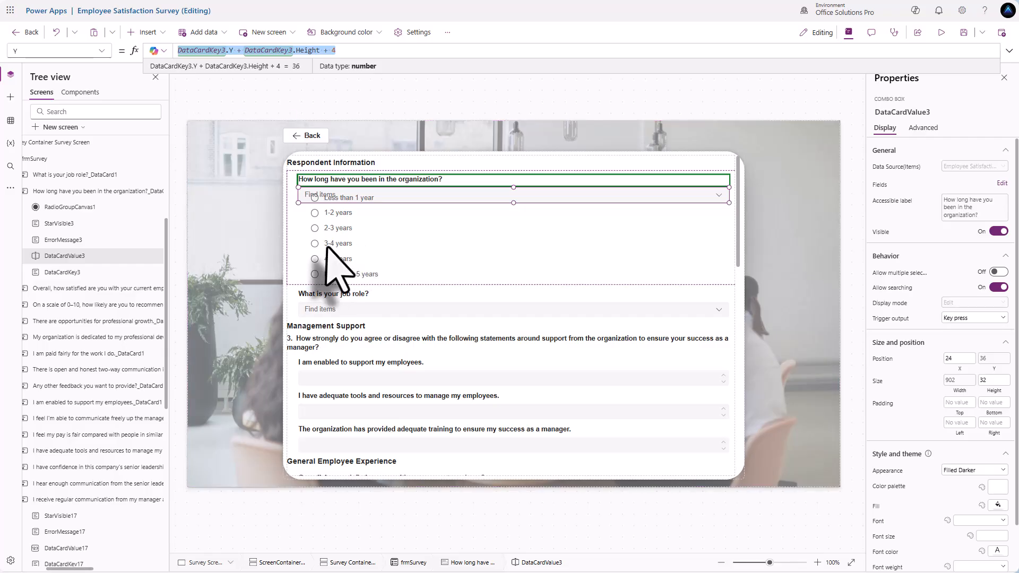
left_click(319, 228)
left_click(963, 312)
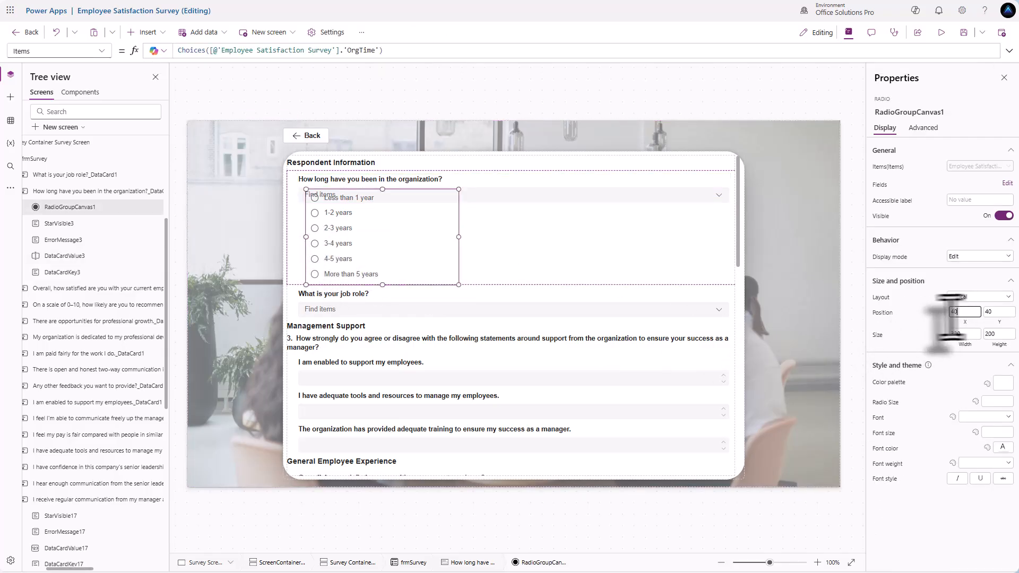
type("24")
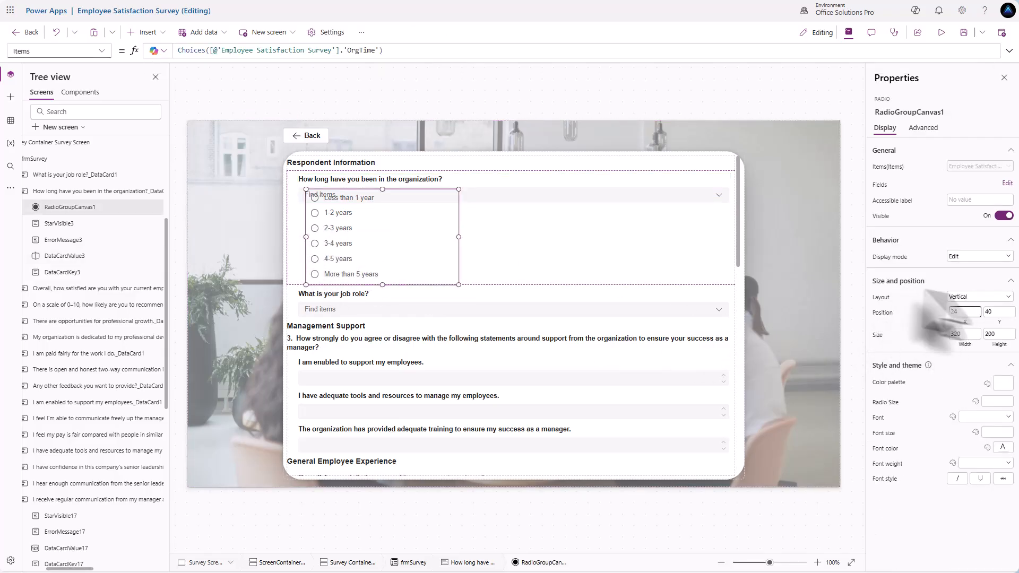
left_click(995, 313)
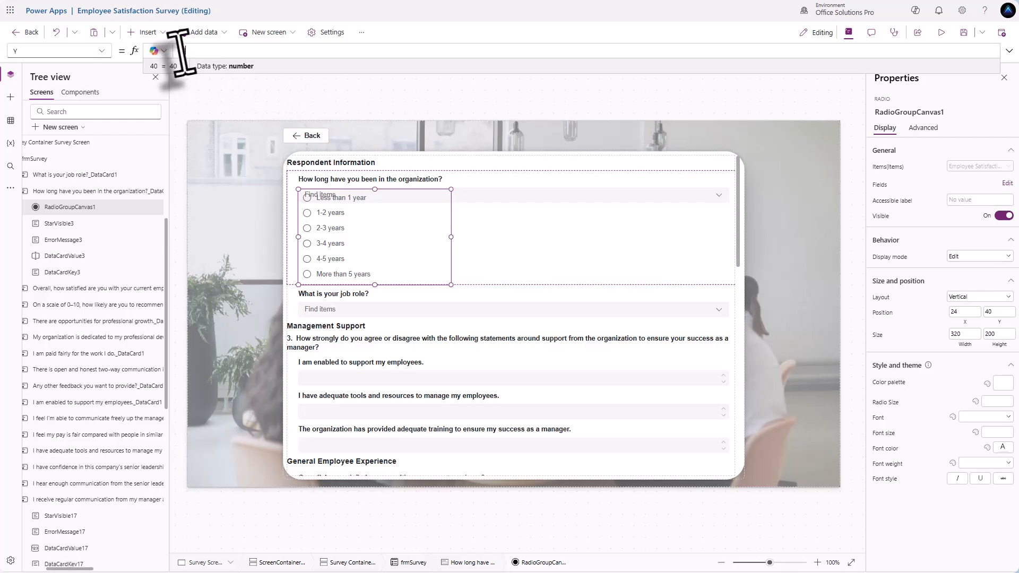
left_click_drag(189, 51, 150, 53)
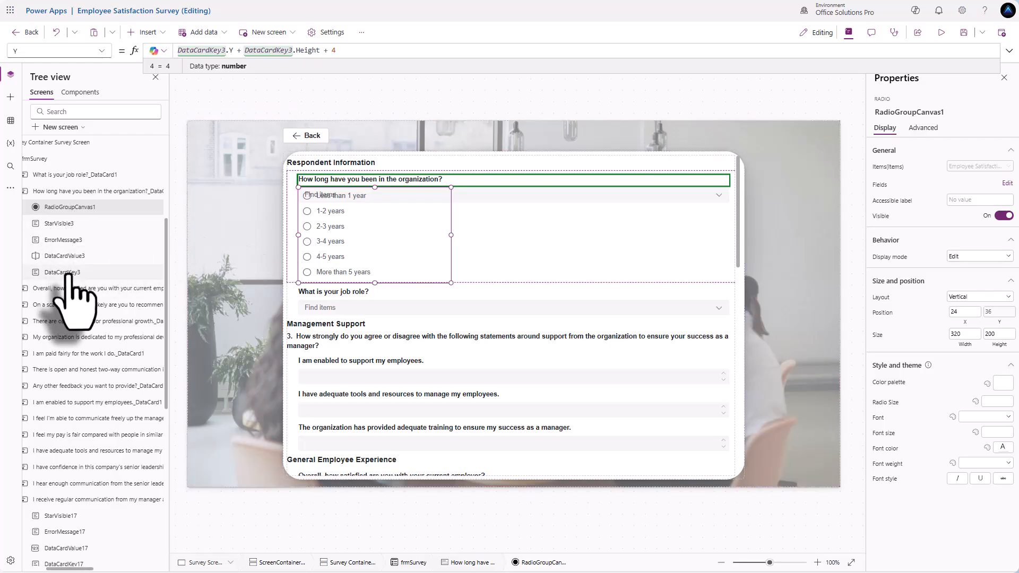
double_click(81, 208)
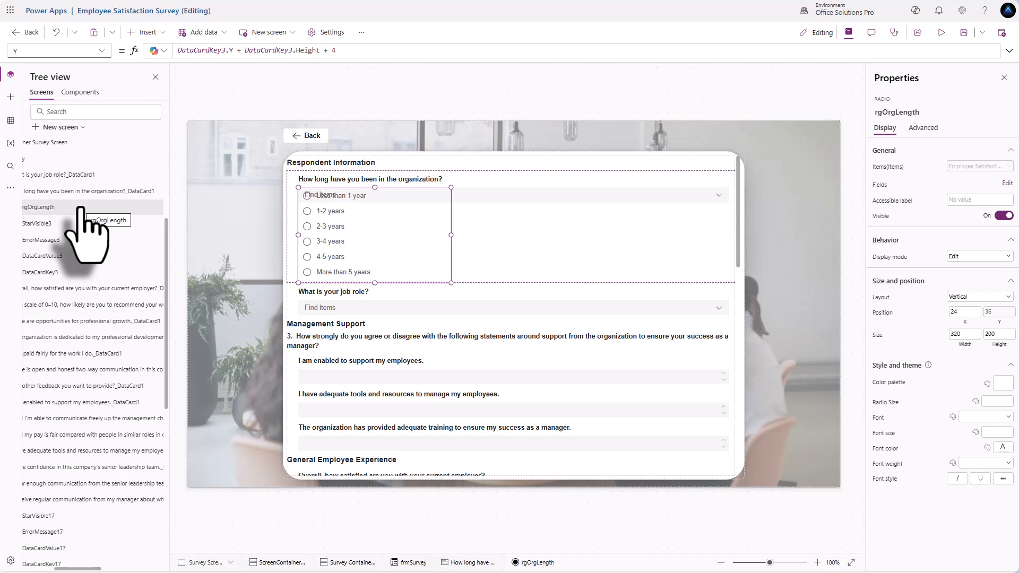
left_click(113, 192)
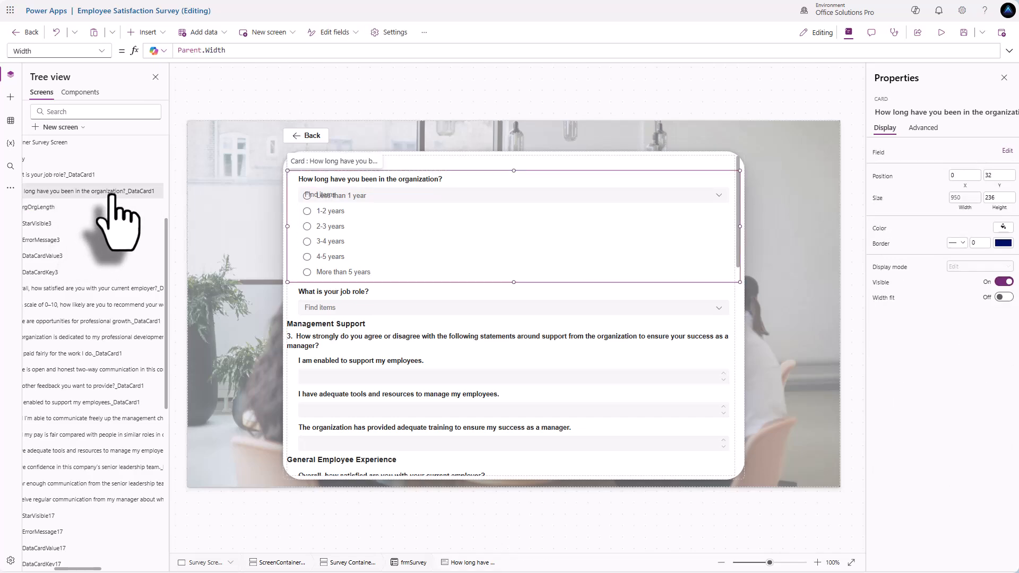
- Change the tenure label's text to "1. " & Parent.DisplayName
left_click(326, 182)
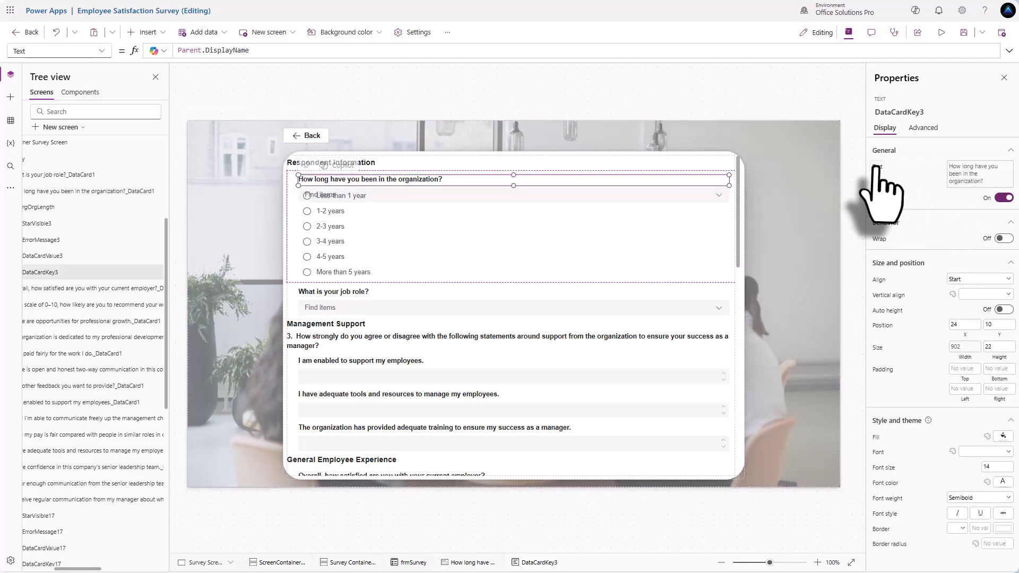
left_click(319, 50)
double_click(184, 51)
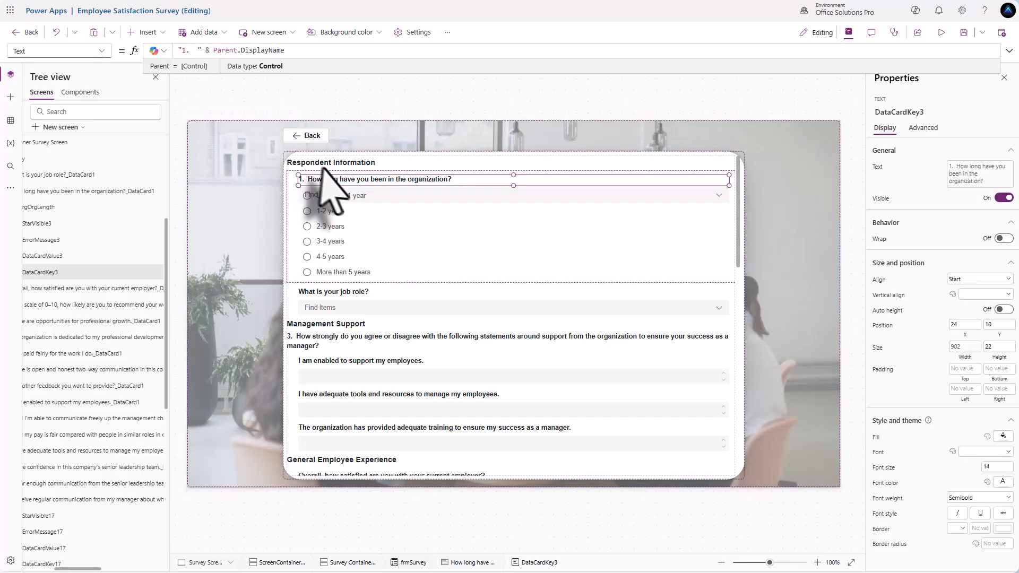
- Set the tenure card's Update to rgOrgLength.Selected and delete the old combo box
left_click(298, 205)
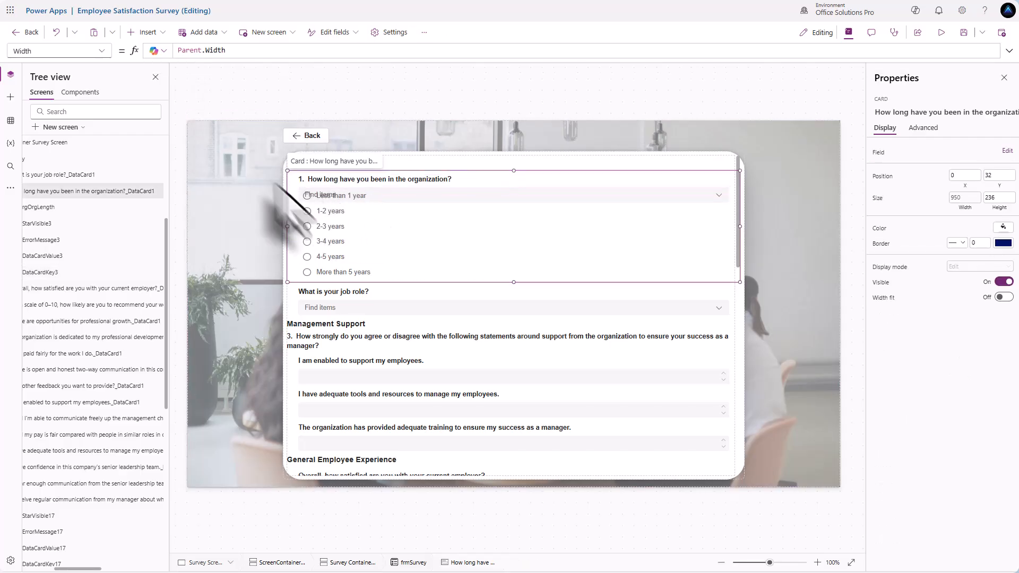
left_click(99, 51)
left_click(33, 247)
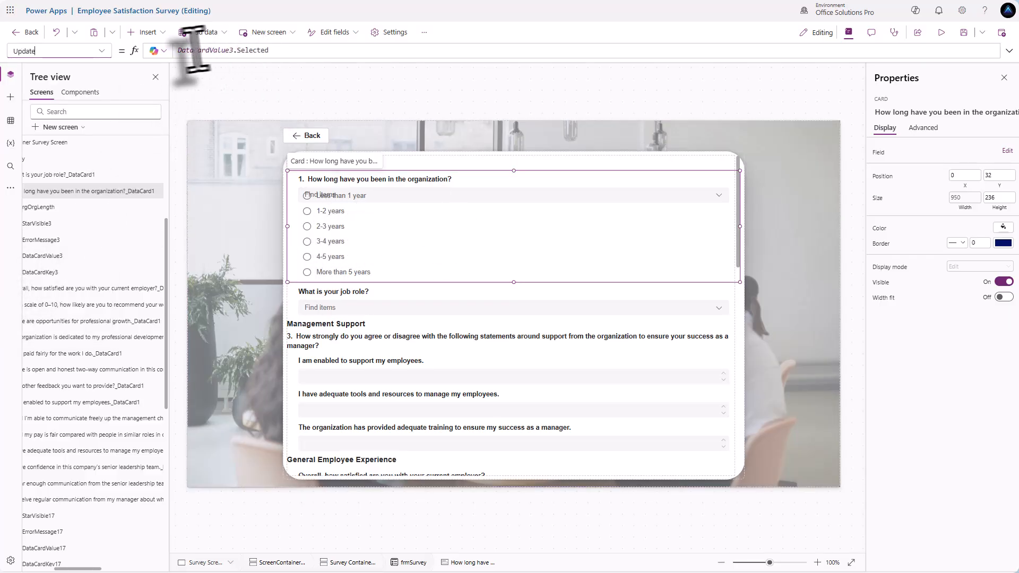
left_click(179, 51)
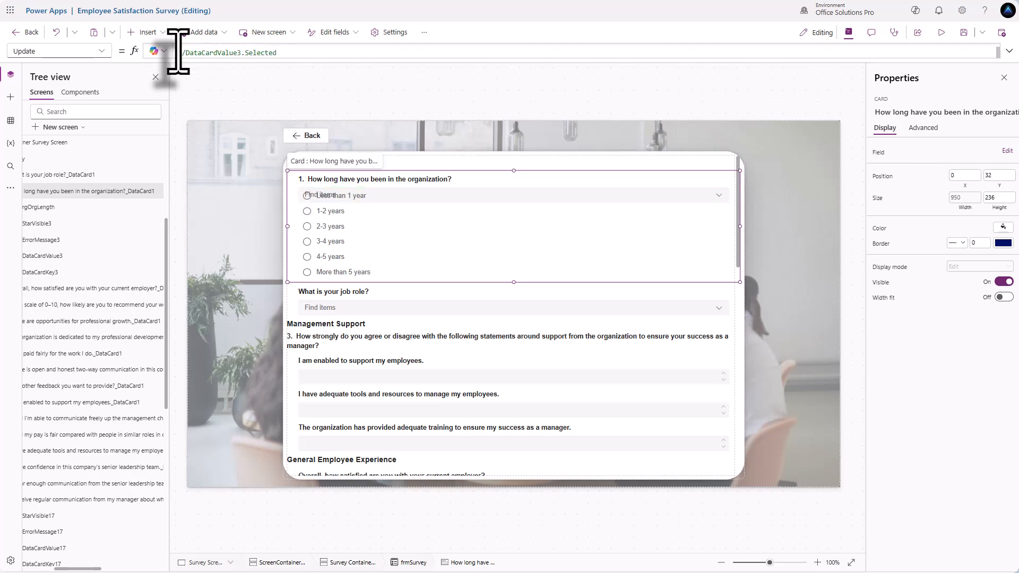
type("rgOrgLength.Sele")
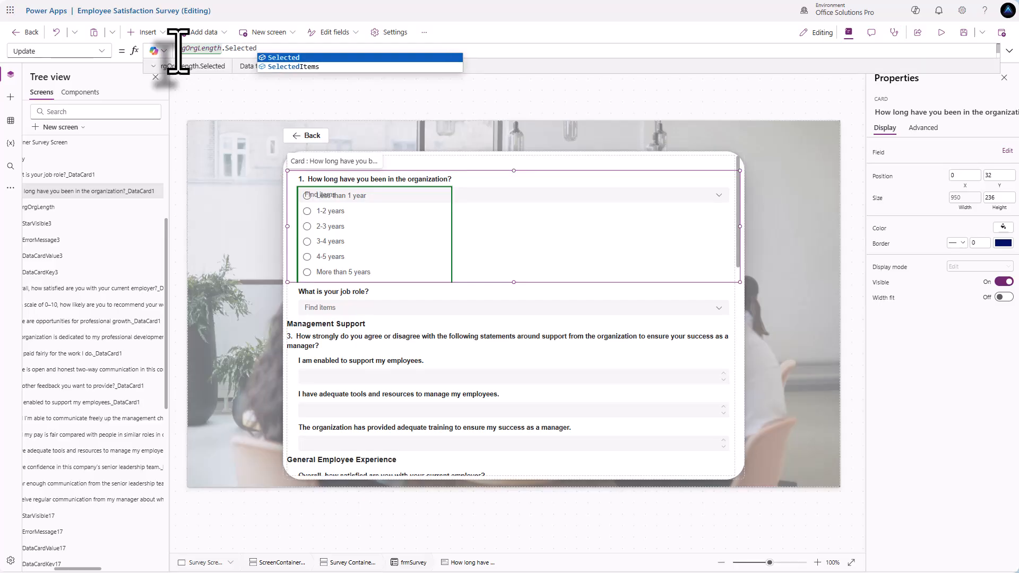
left_click(481, 197)
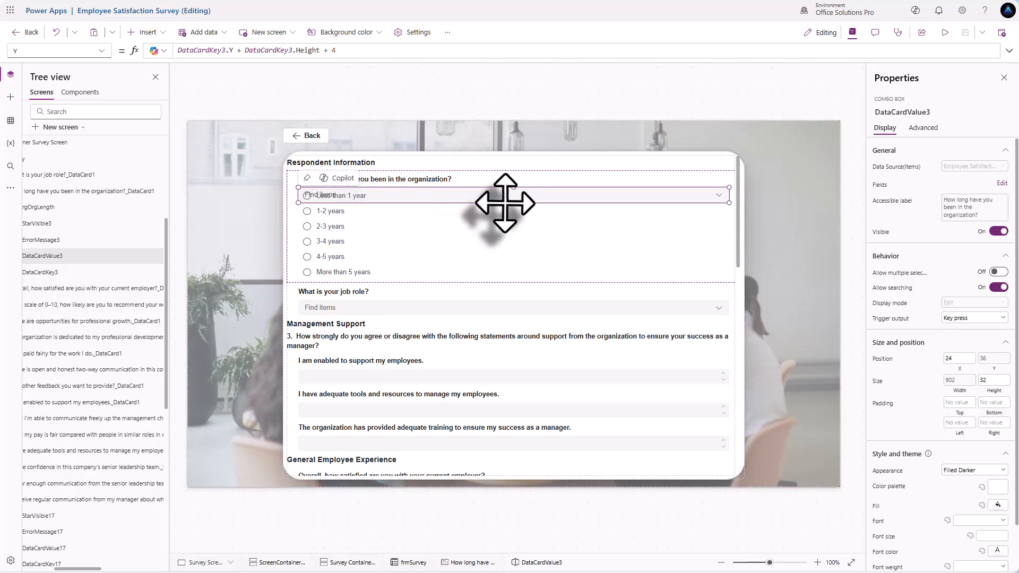
key("Delete")
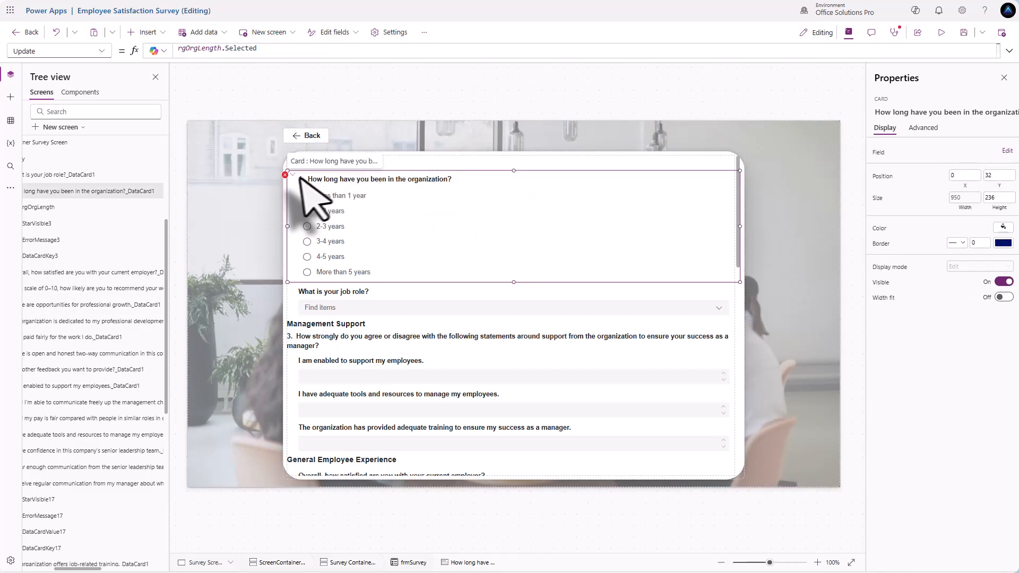
- Replace both DataCardValue3 references in ErrorMessage3's Y formula with rgOrgLength
left_click(297, 180)
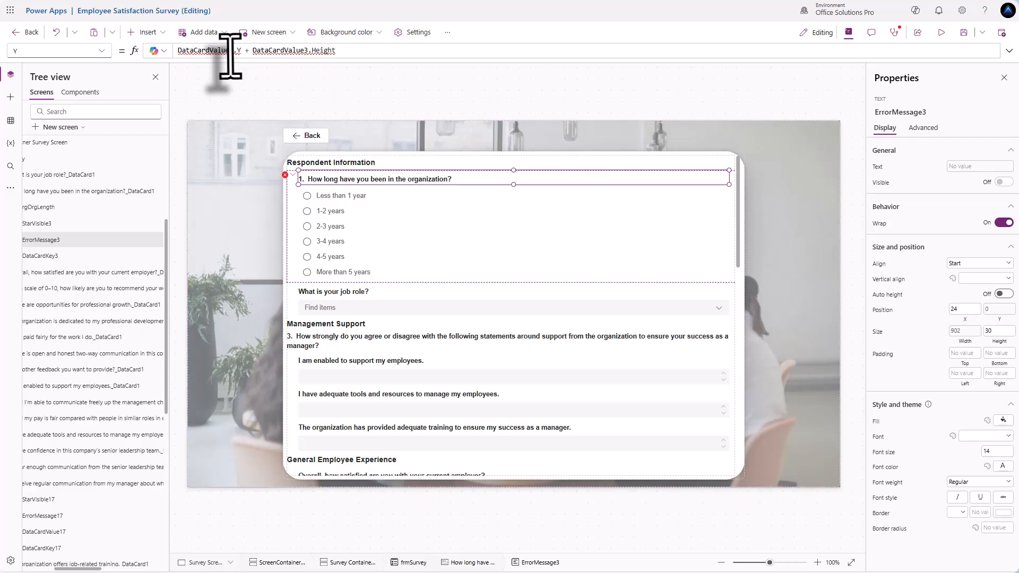
left_click_drag(232, 52, 135, 51)
type("rg")
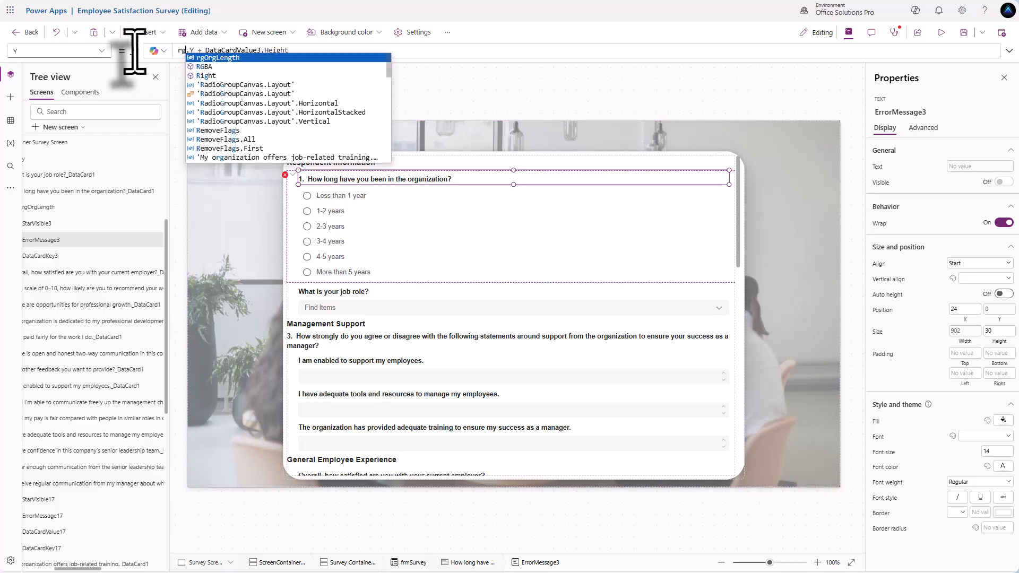
key("Tab")
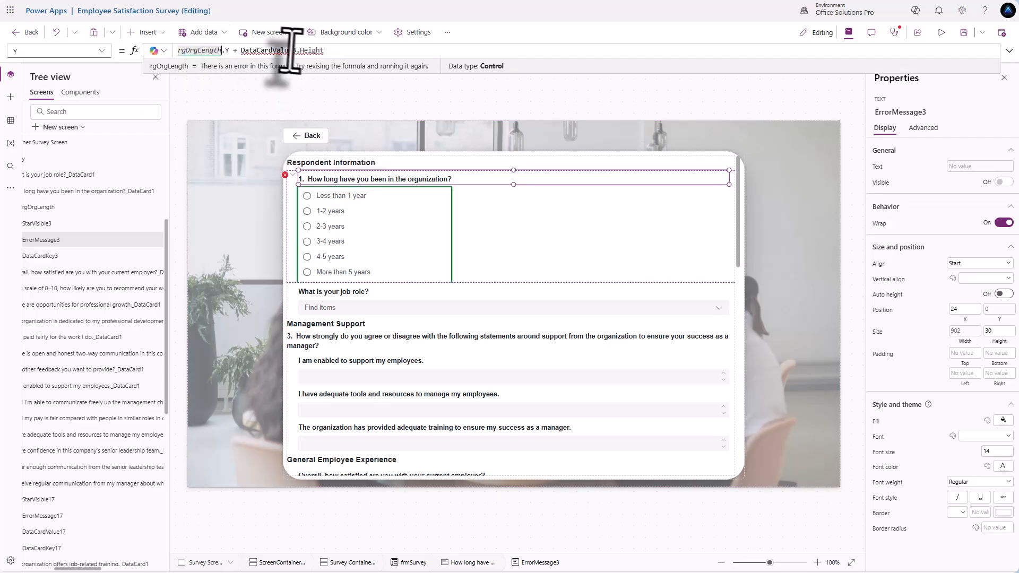
left_click_drag(295, 51, 241, 51)
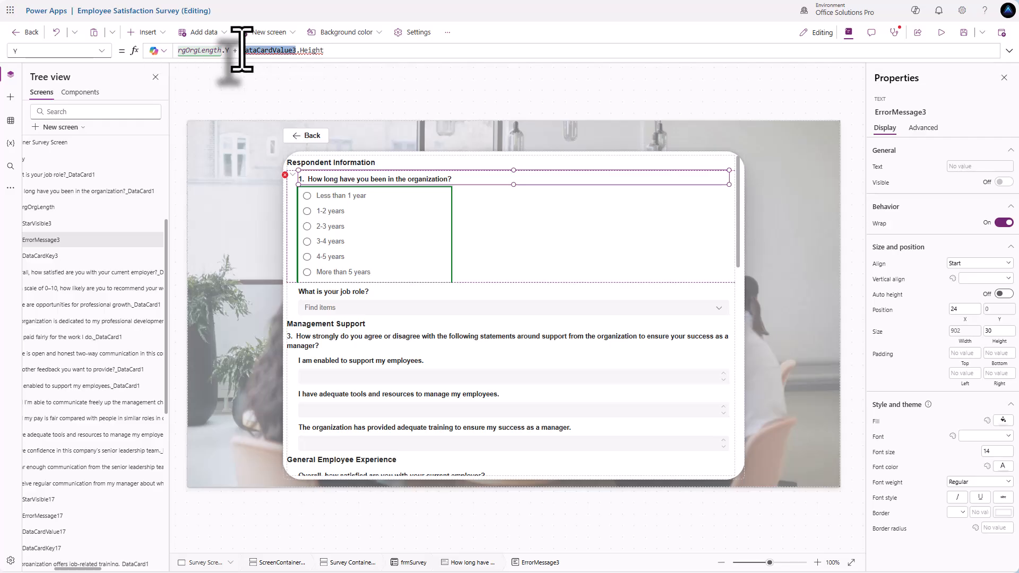
type("rg")
key("Tab")
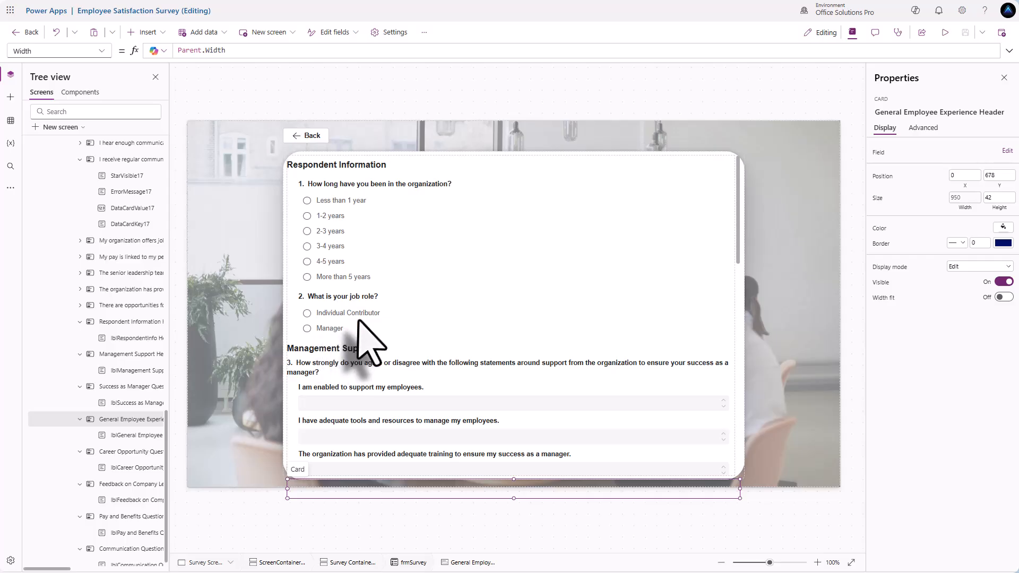
- Set the question 3 manager header label's X position to 24
scroll(346, 330, "down", 1)
scroll(351, 351, "down", 2)
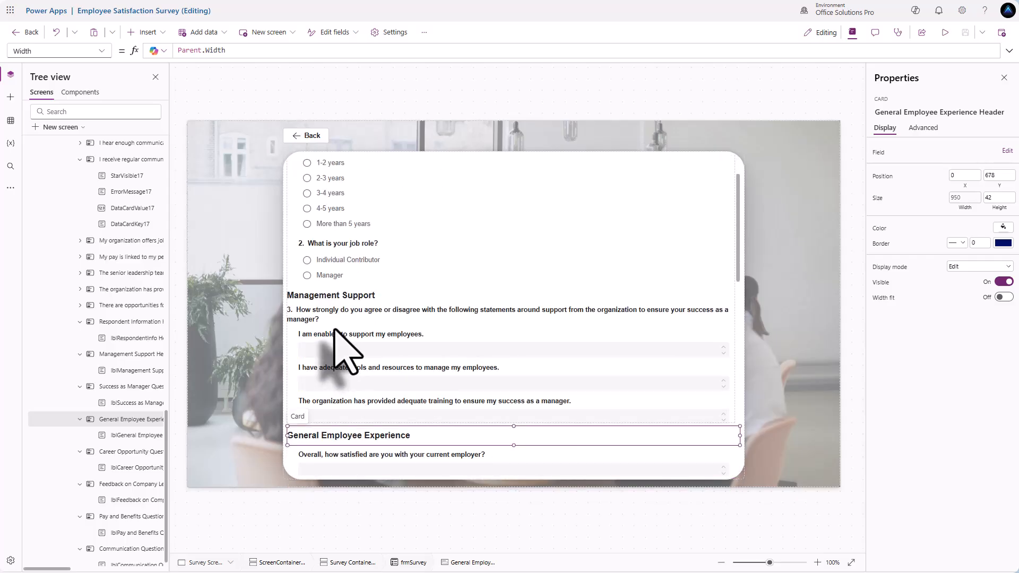
scroll(340, 334, "up", 2)
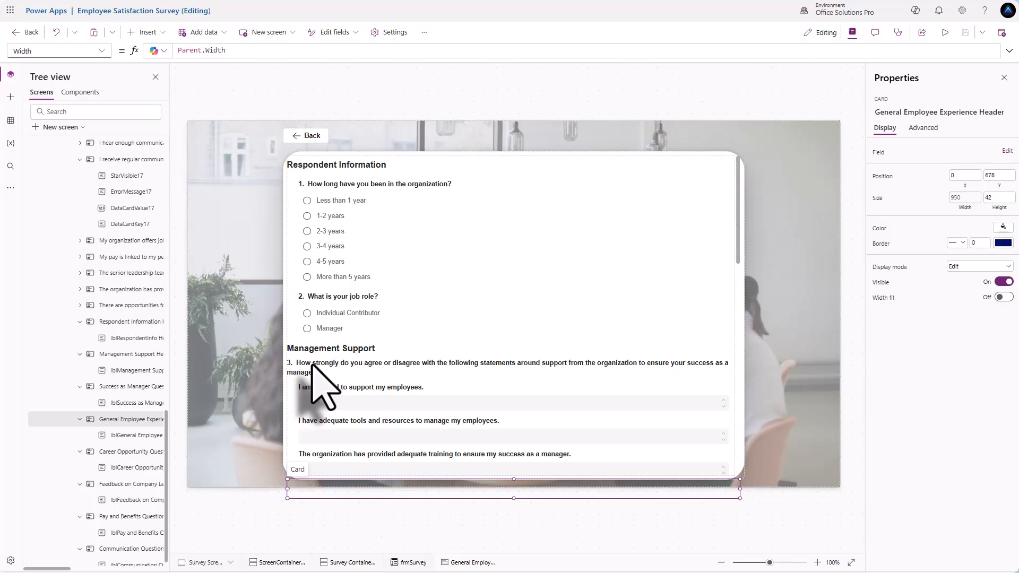
left_click(313, 366)
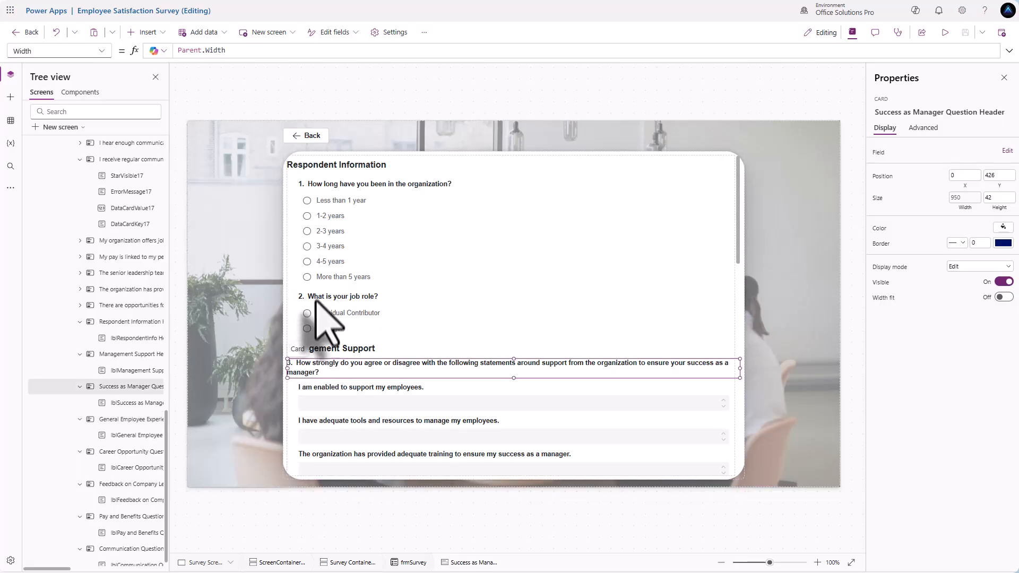
left_click(316, 297)
left_click(317, 297)
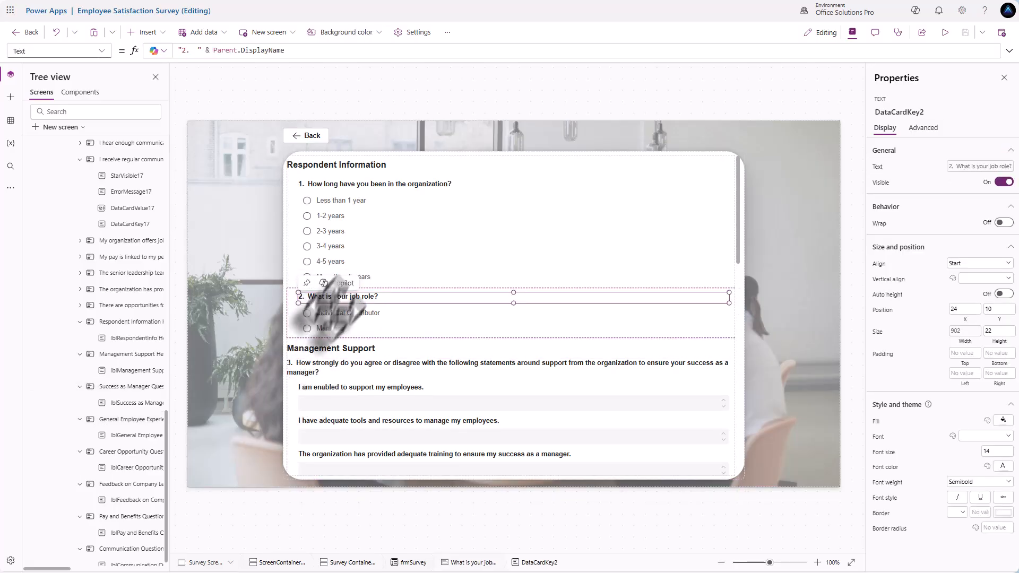
left_click(305, 366)
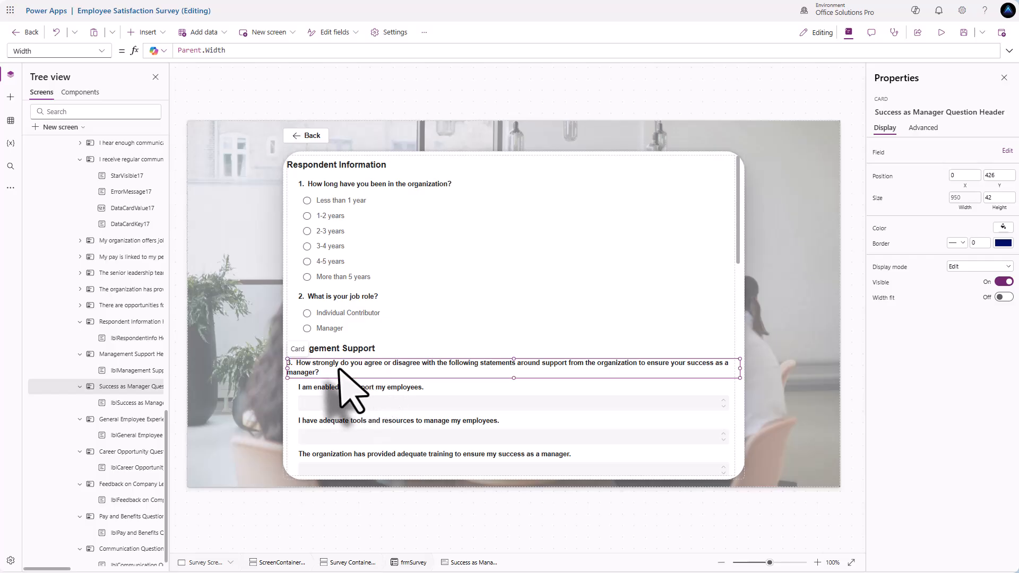
left_click(332, 369)
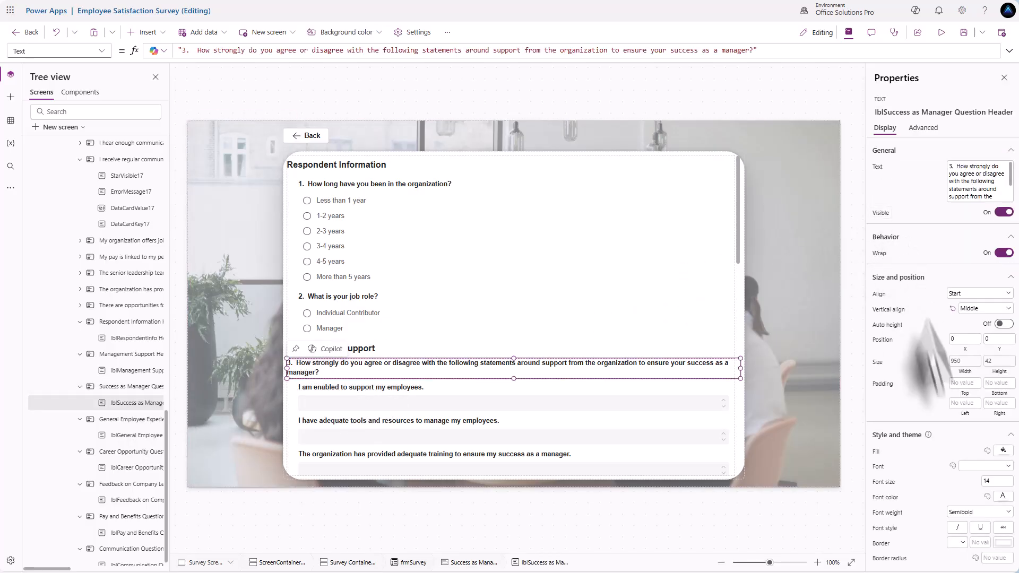
left_click(964, 340)
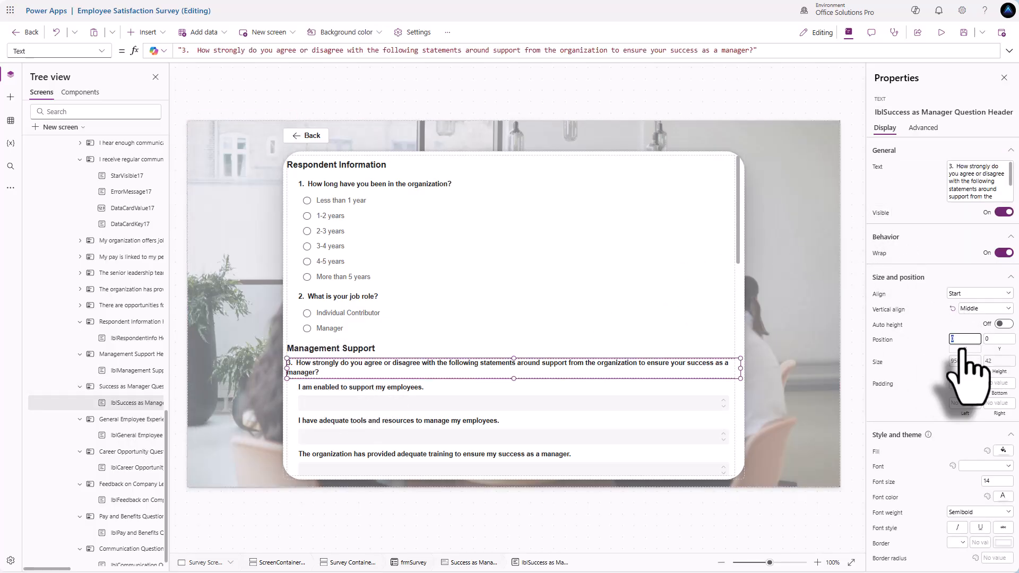
type("24")
left_click(920, 330)
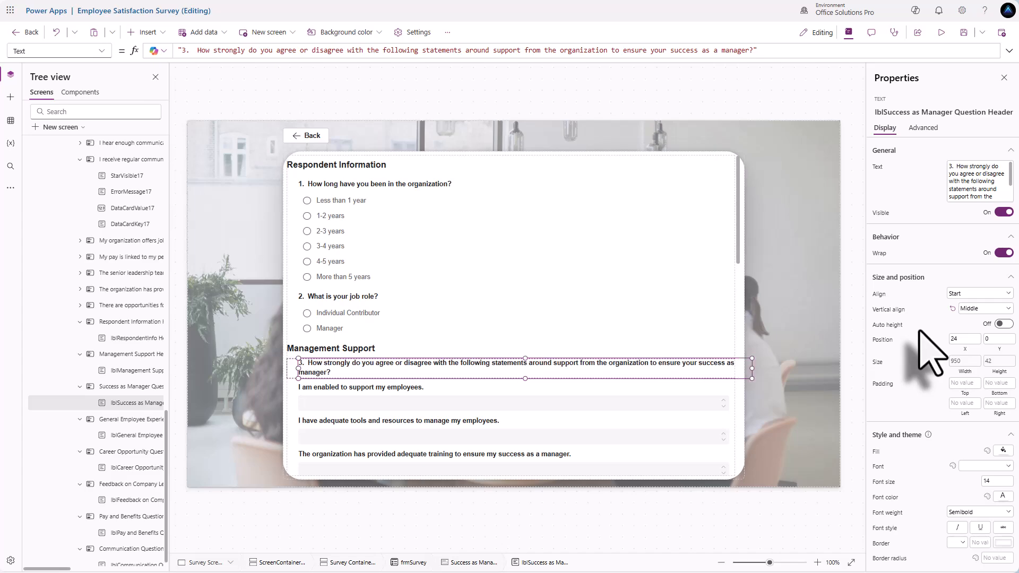
- Set the header label's Width to Parent.Width - 48
left_click(964, 364)
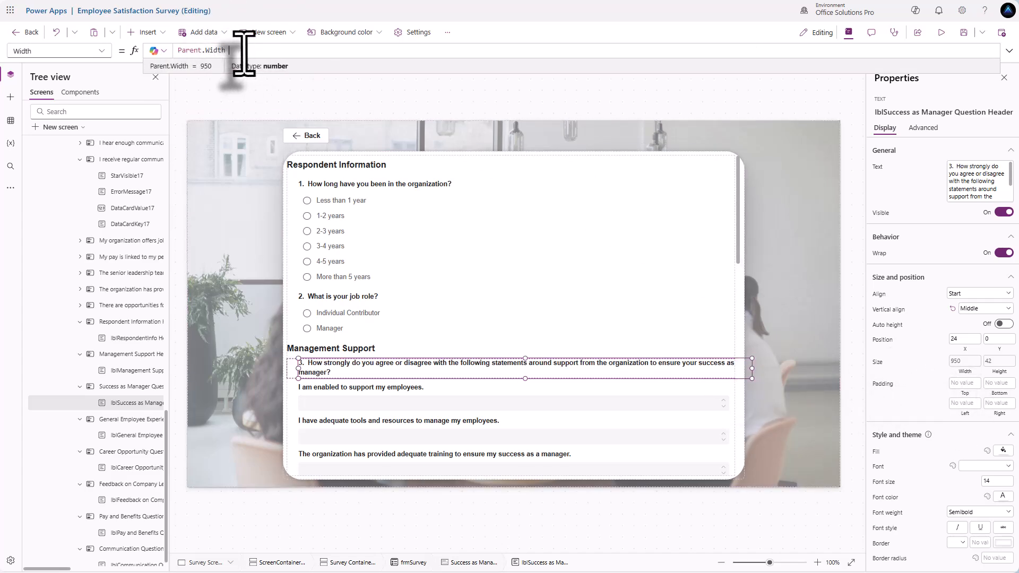
type("48")
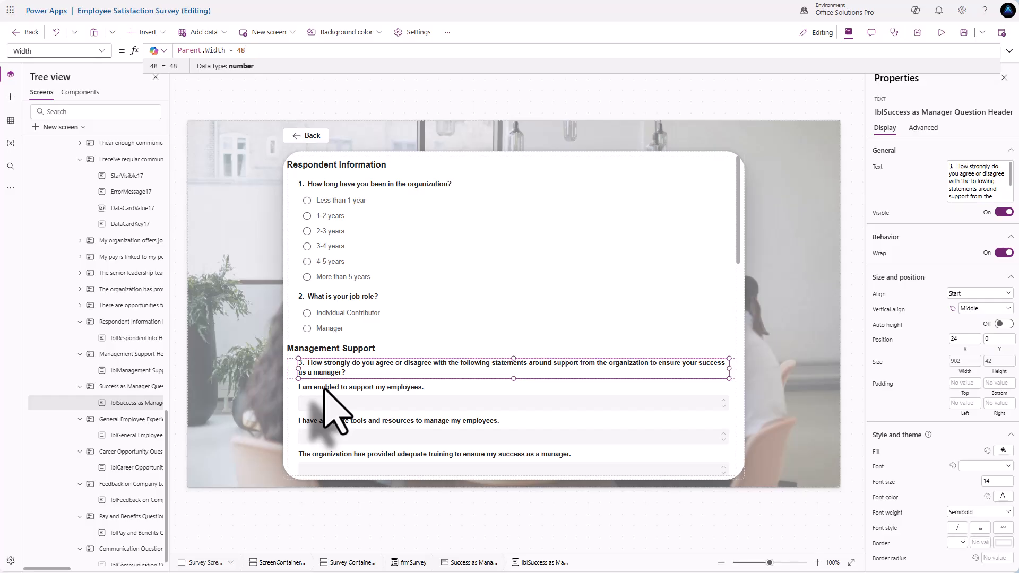
scroll(325, 390, "down", 3)
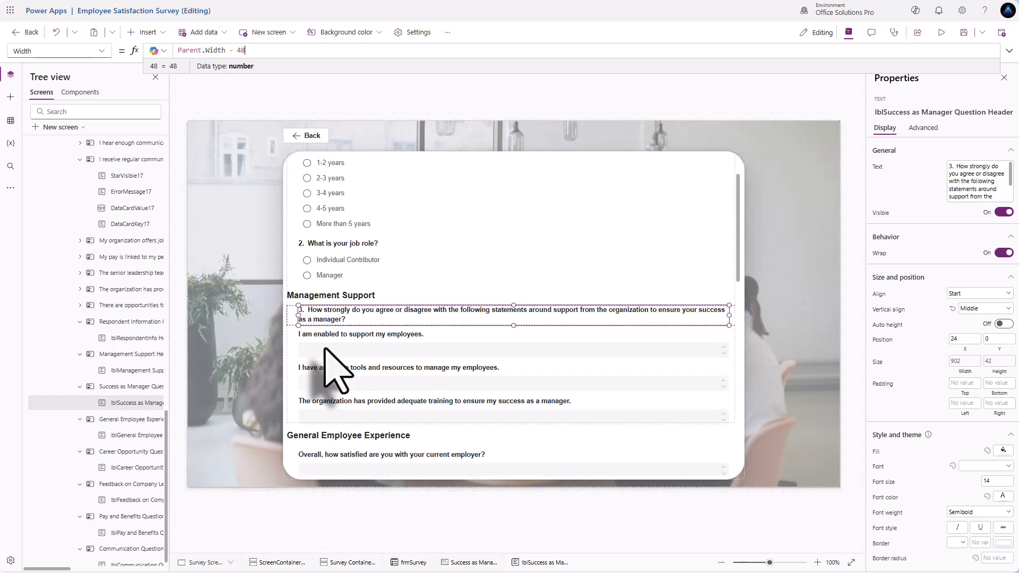
left_click(335, 293)
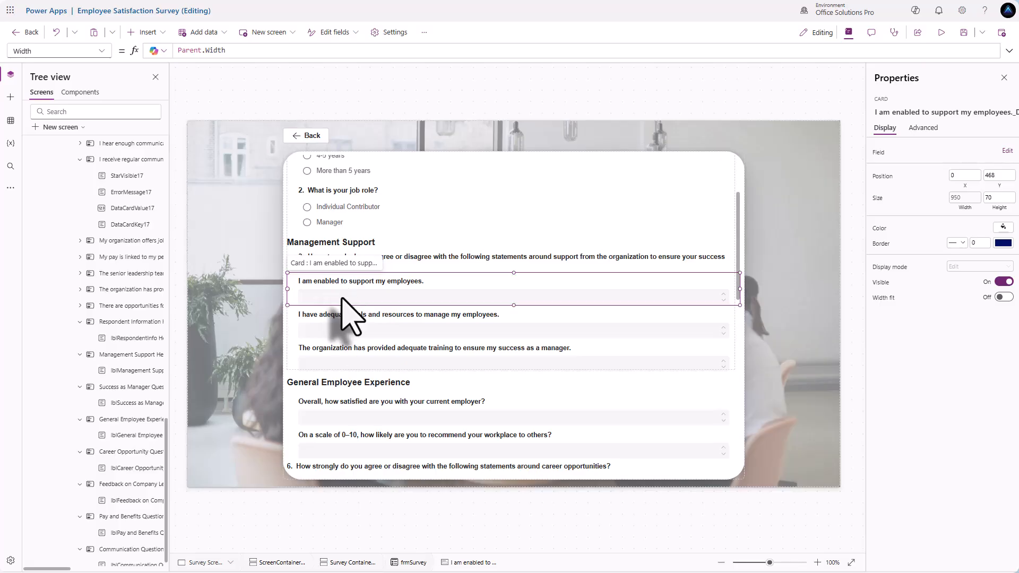
- Insert a Radio control into the card's input area and set its Layout to Horizontal
left_click(340, 296)
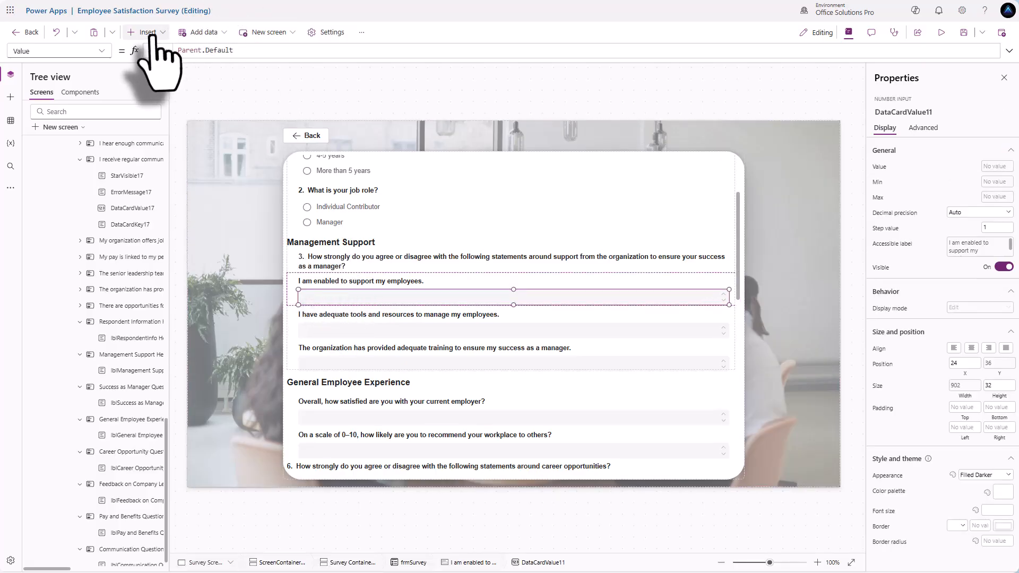
left_click(145, 32)
type("radi")
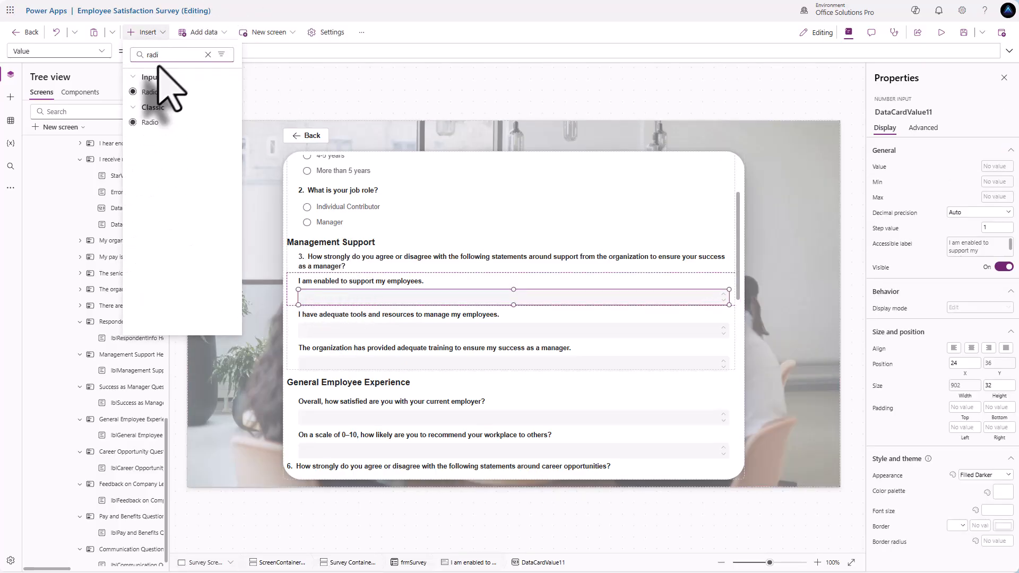
left_click(148, 92)
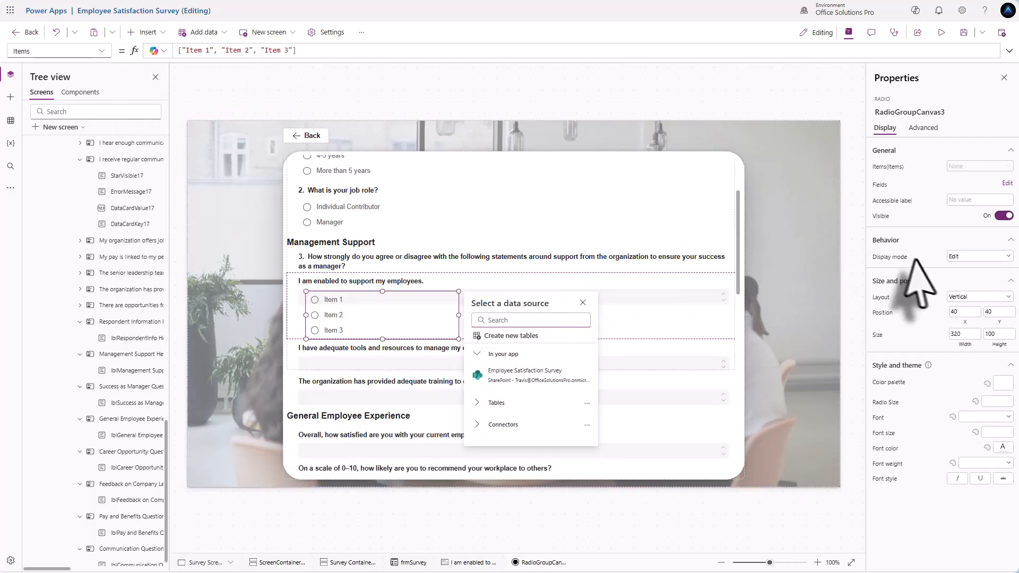
left_click(973, 298)
left_click(976, 320)
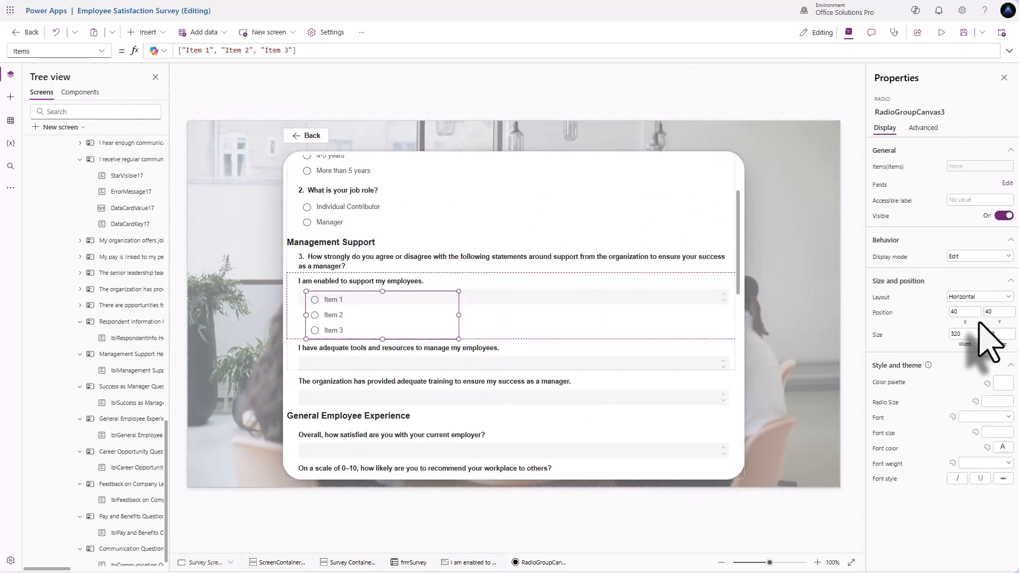
- Edit the radio group's Items so the options read 1 through 5
double_click(191, 50)
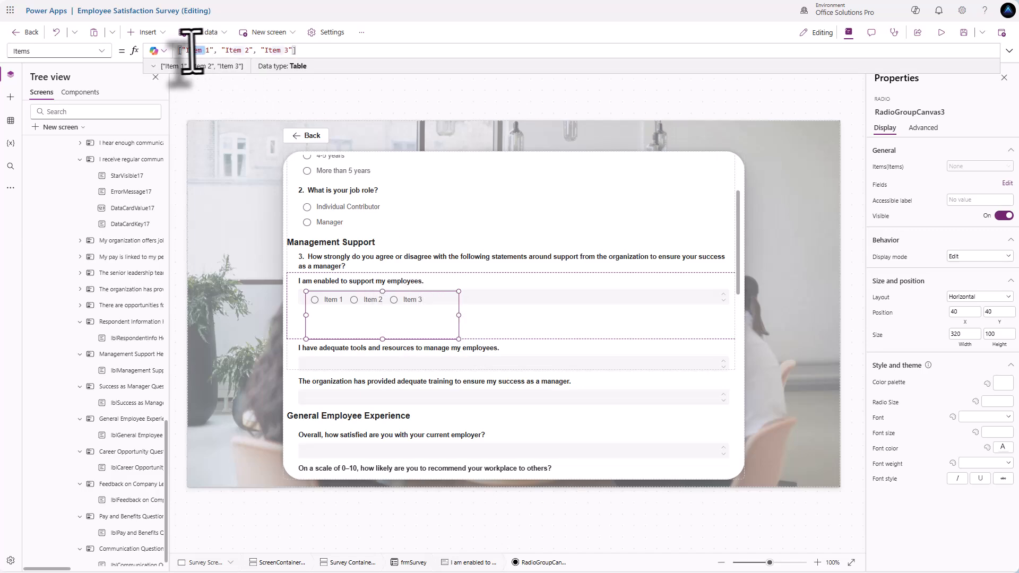
key("BackSpace")
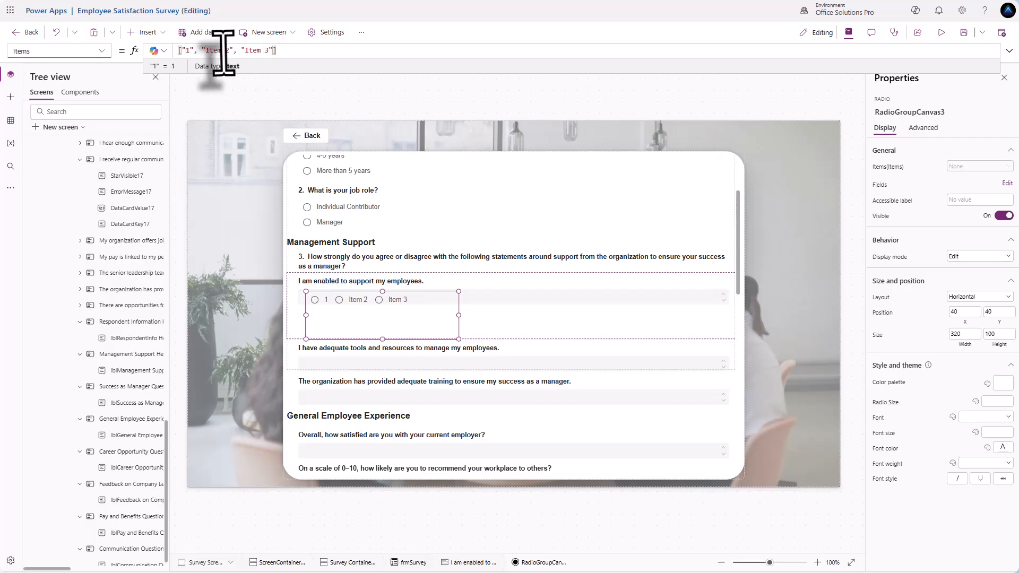
double_click(210, 51)
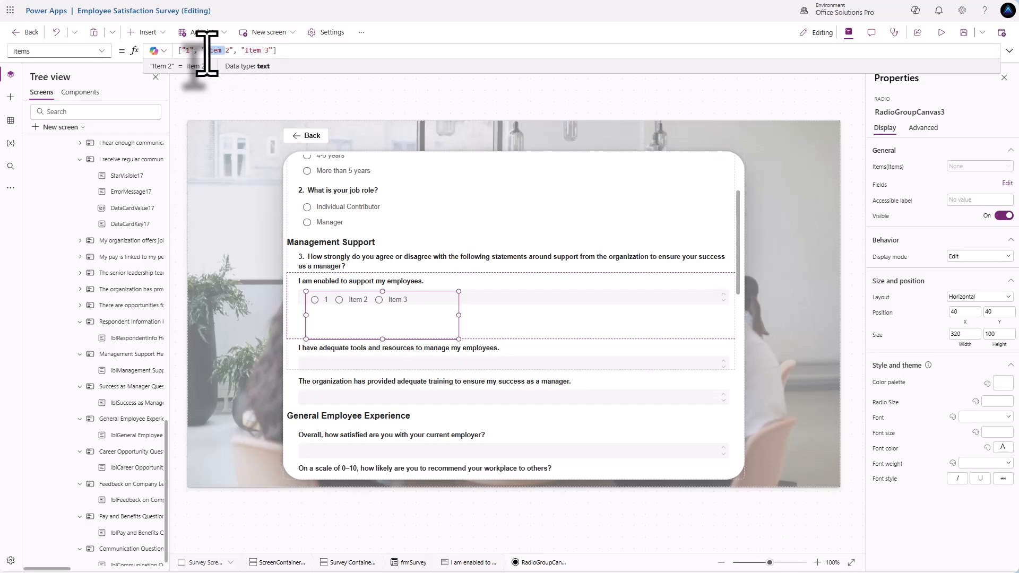
key("BackSpace")
double_click(231, 50)
key("BackSpace")
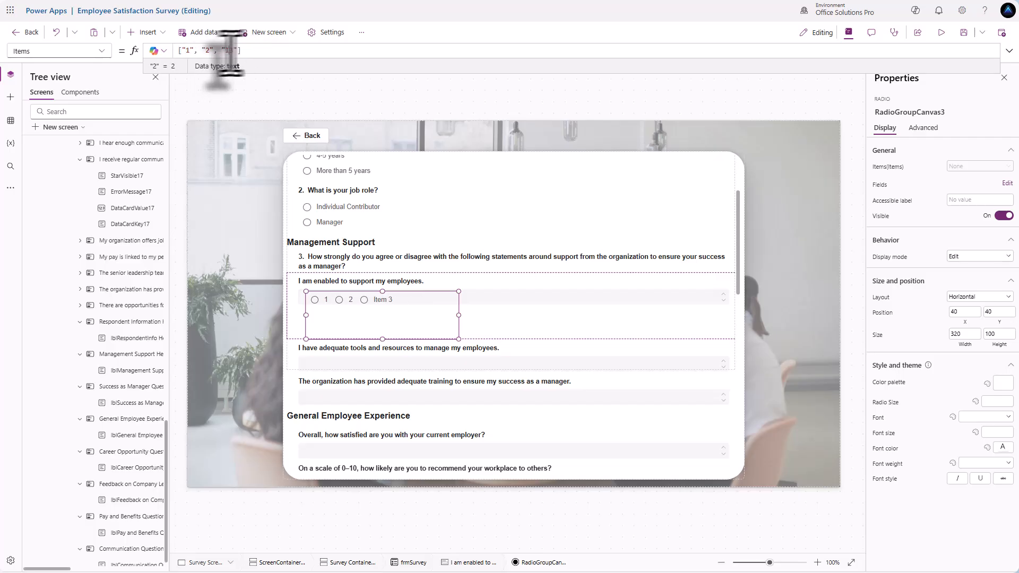
key("BackSpace")
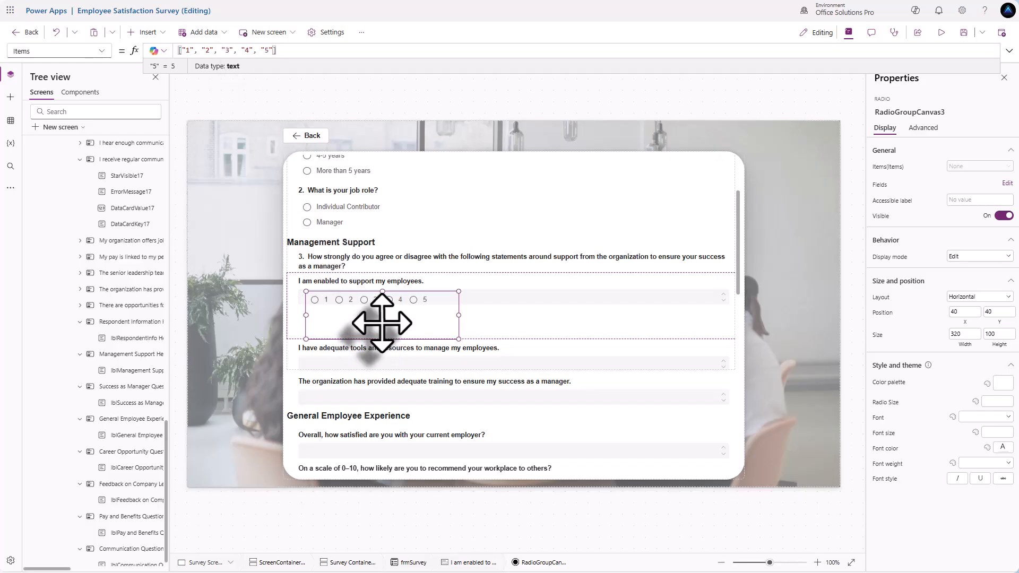
- Set the radio group's height to 40 and move it up beside the question text
left_click_drag(382, 322, 382, 308)
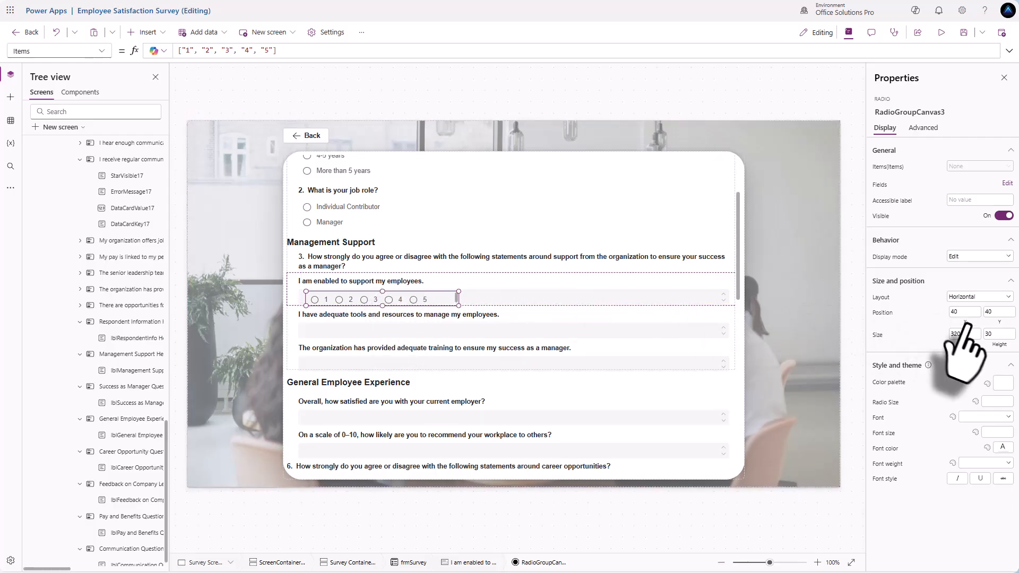
left_click(995, 334)
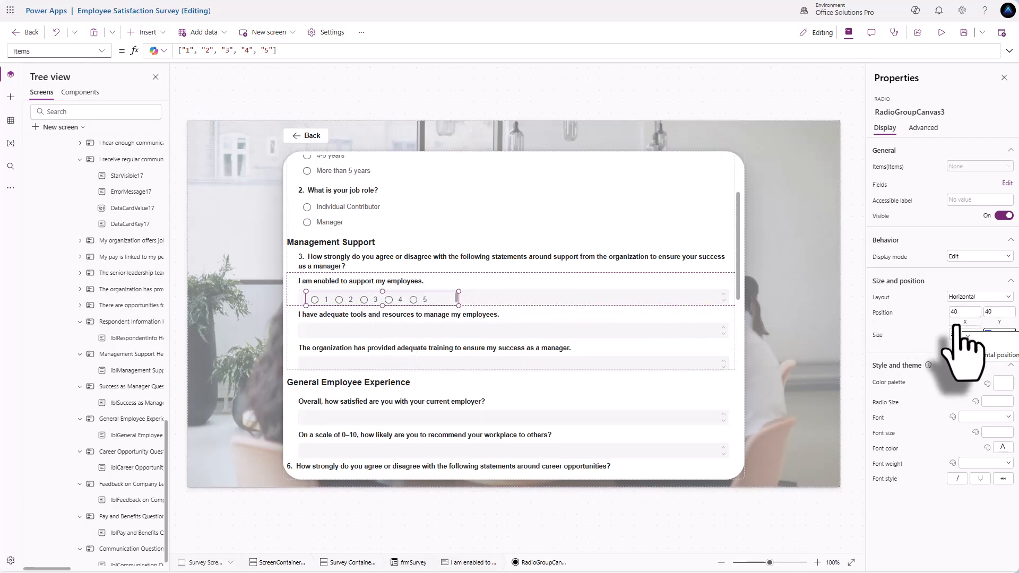
type("40")
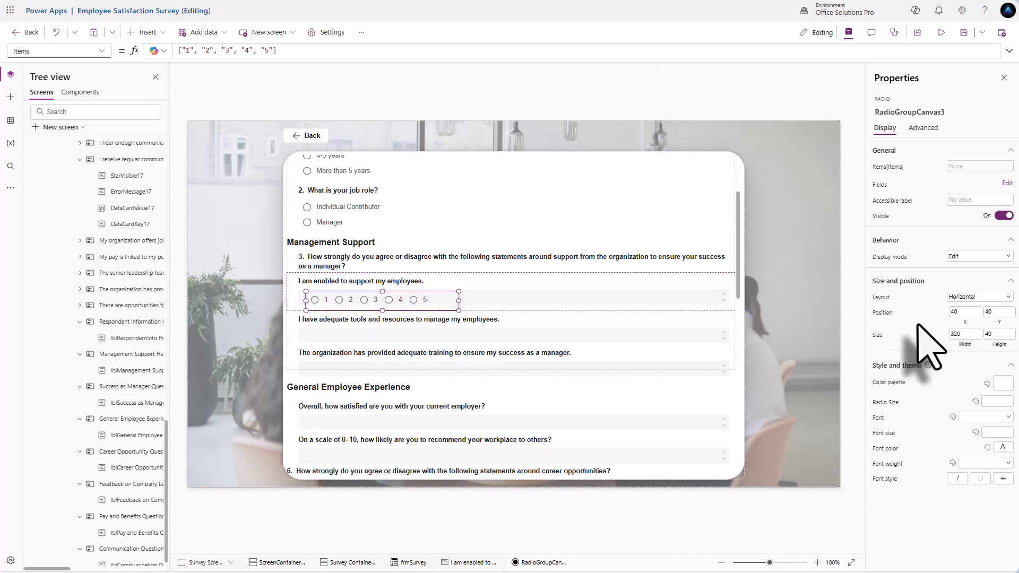
left_click_drag(416, 299, 423, 299)
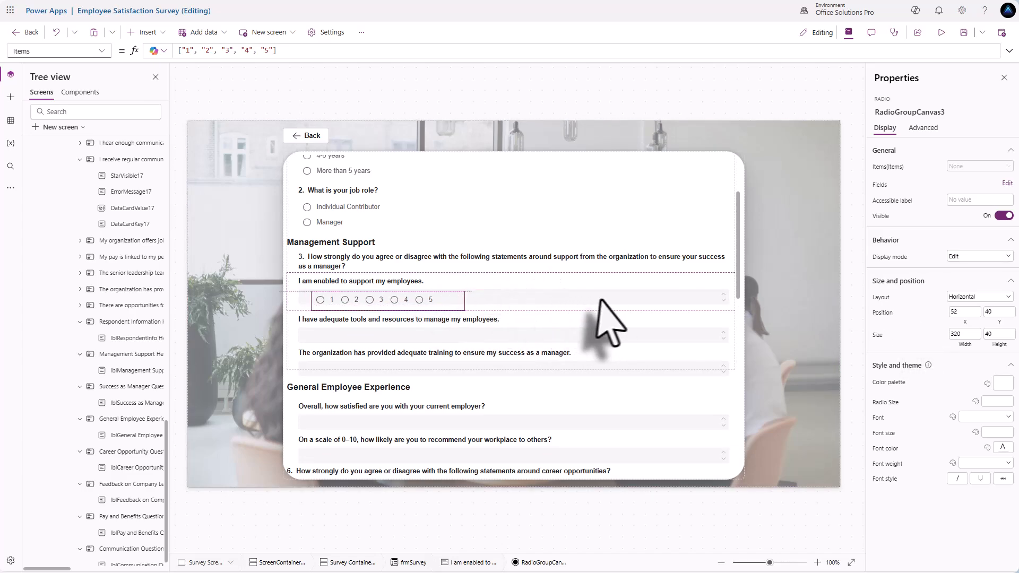
left_click_drag(601, 300, 699, 285)
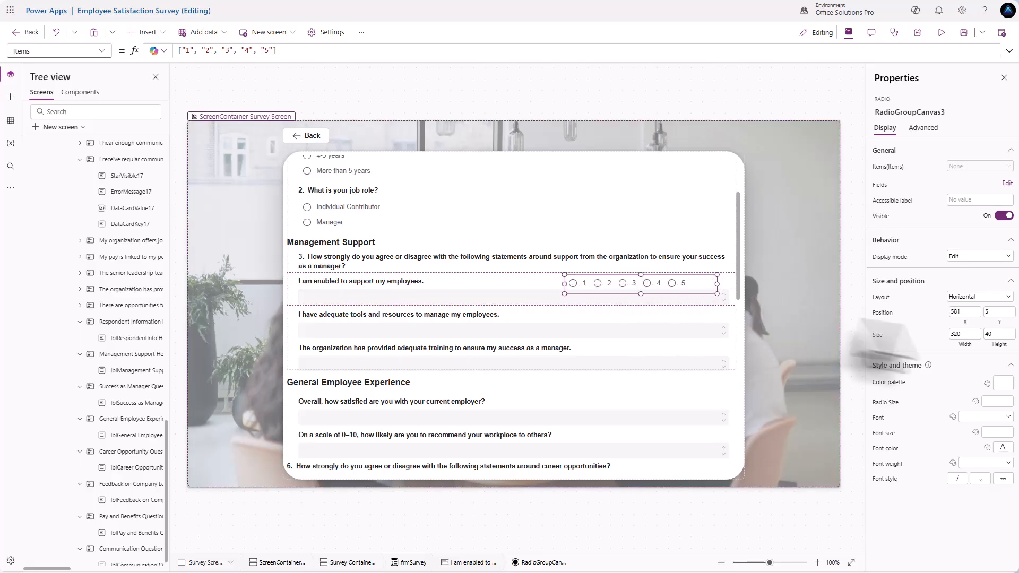
- Narrow the radio group by entering 30 in its Width field
left_click(965, 335)
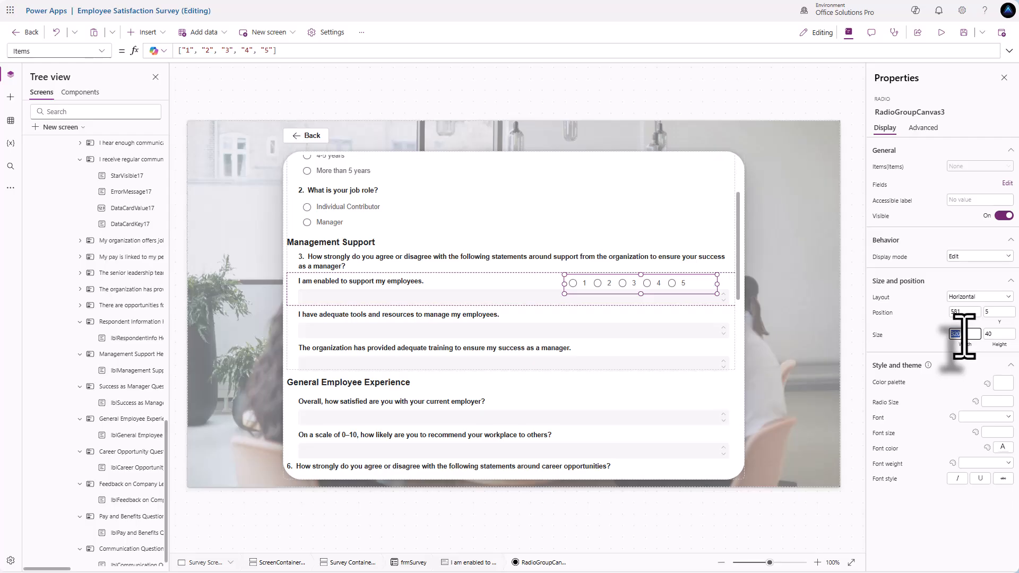
type("30")
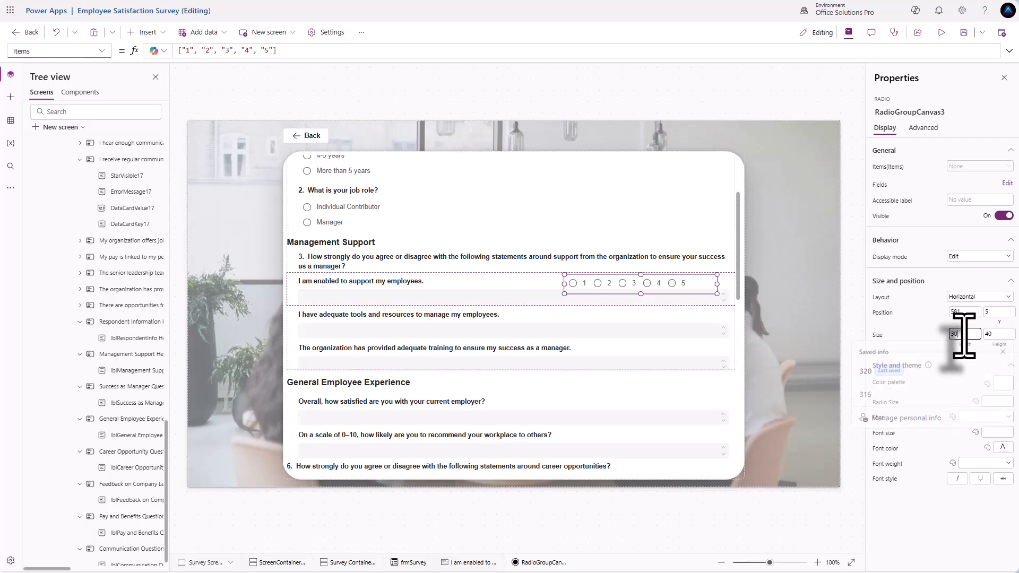
left_click(924, 331)
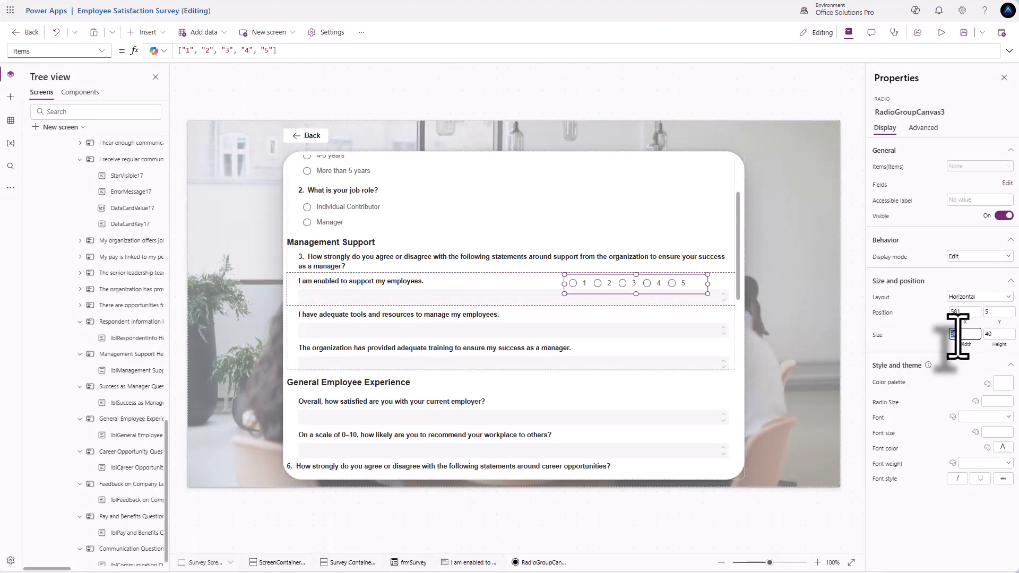
left_click(922, 326)
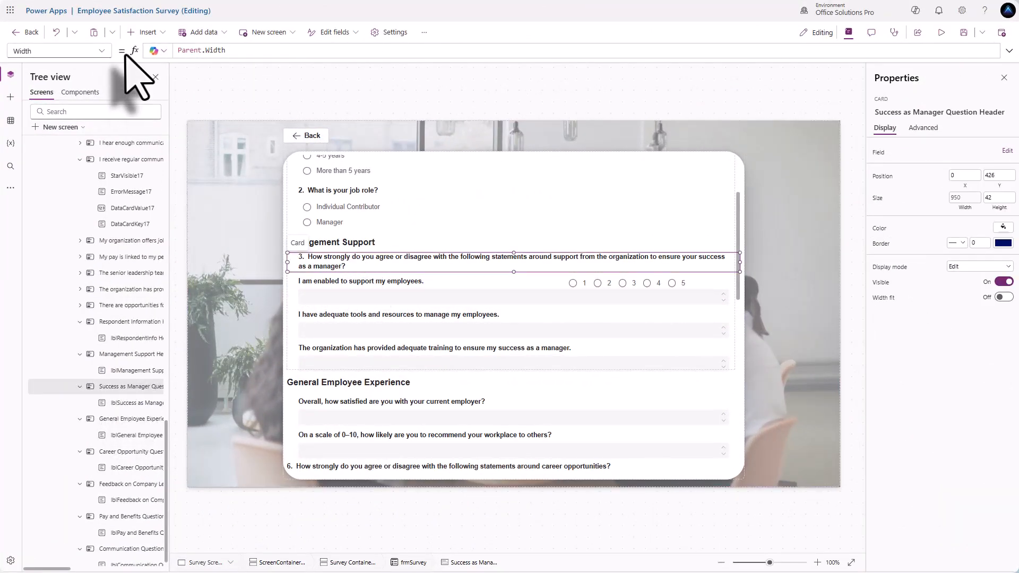
left_click(143, 32)
- Insert a text label into the question 3 header card, send it to back, and rename it lblLikkert Header Manager Question
left_click(147, 93)
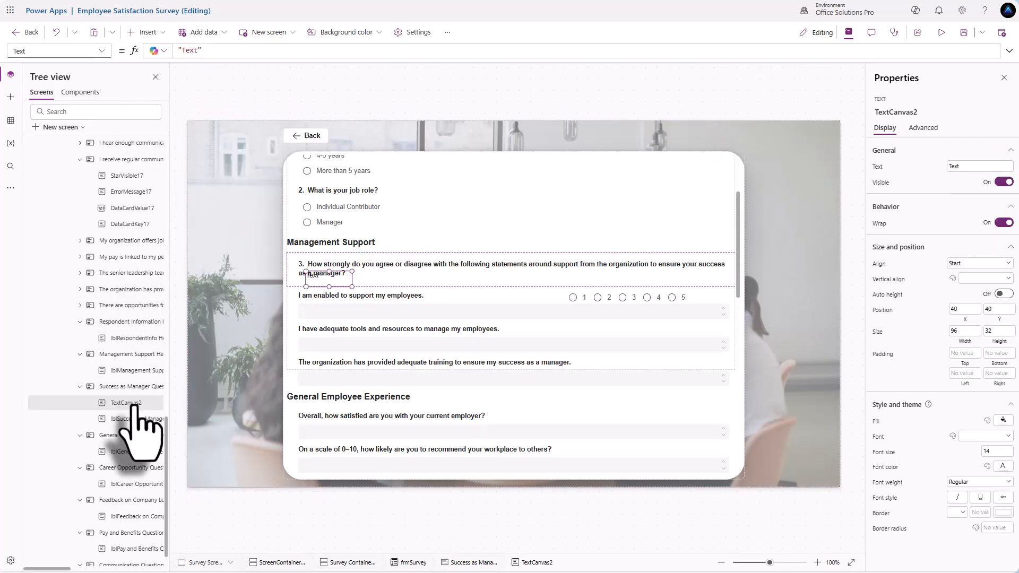
right_click(132, 402)
mouse_move(175, 318)
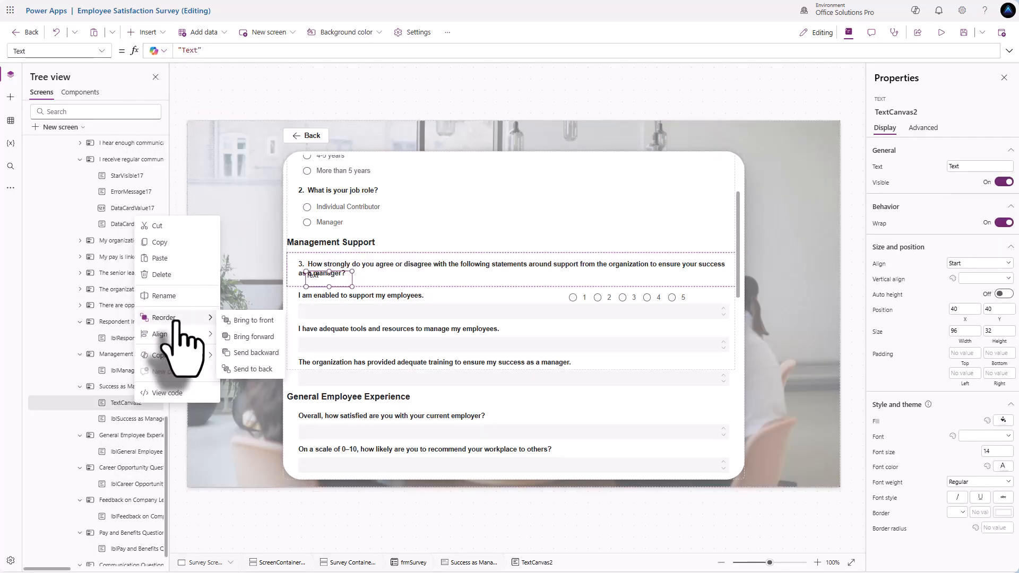
left_click(245, 369)
double_click(137, 420)
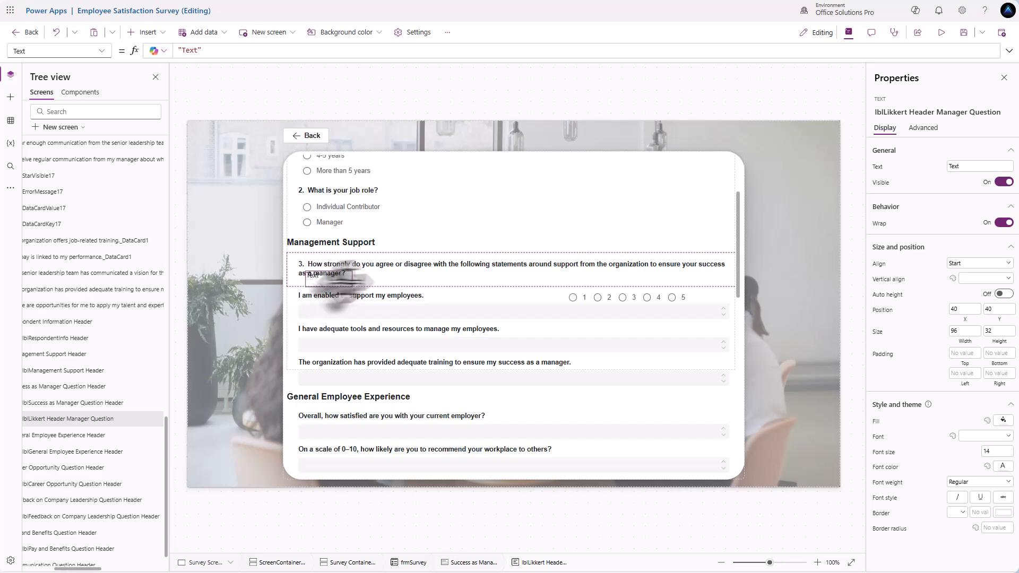
- Move the Likert label right and widen it to sit above the radio options
left_click_drag(330, 278, 654, 287)
left_click_drag(552, 288, 488, 287)
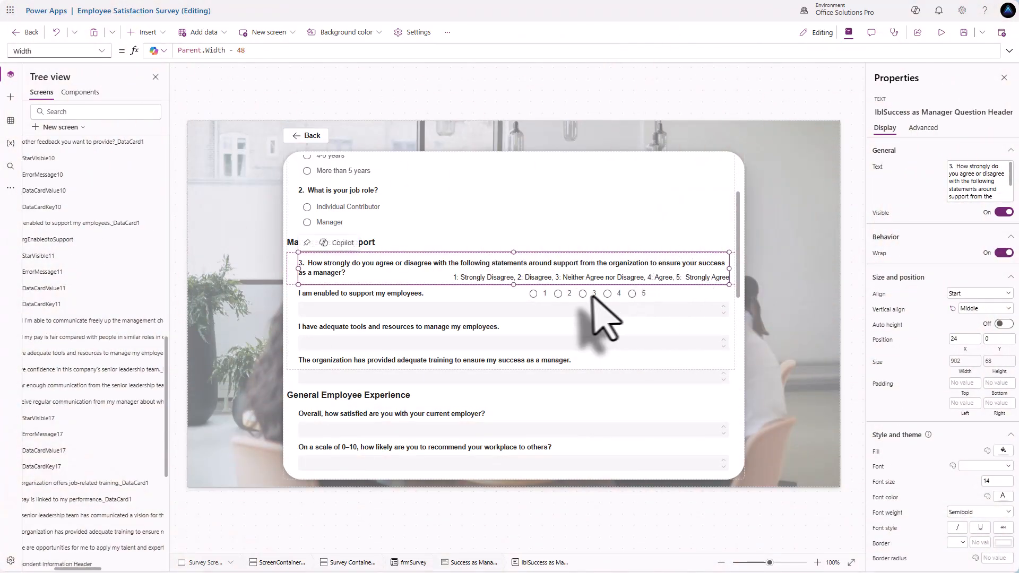
left_click(590, 296)
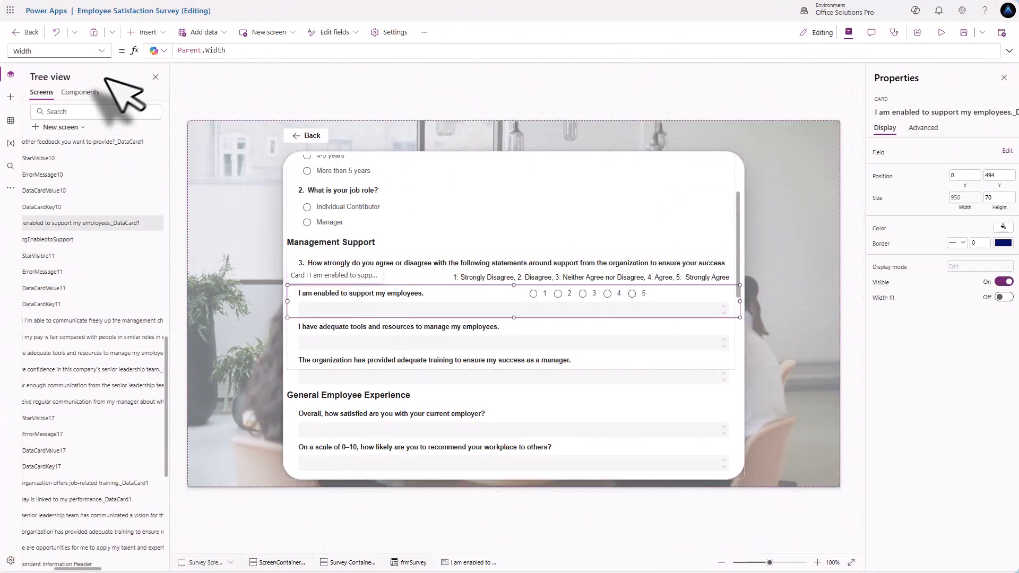
- Add rgEnabledtoSupport.Selected.Value to the card's Update formula
left_click(104, 52)
left_click(102, 51)
left_click(47, 53)
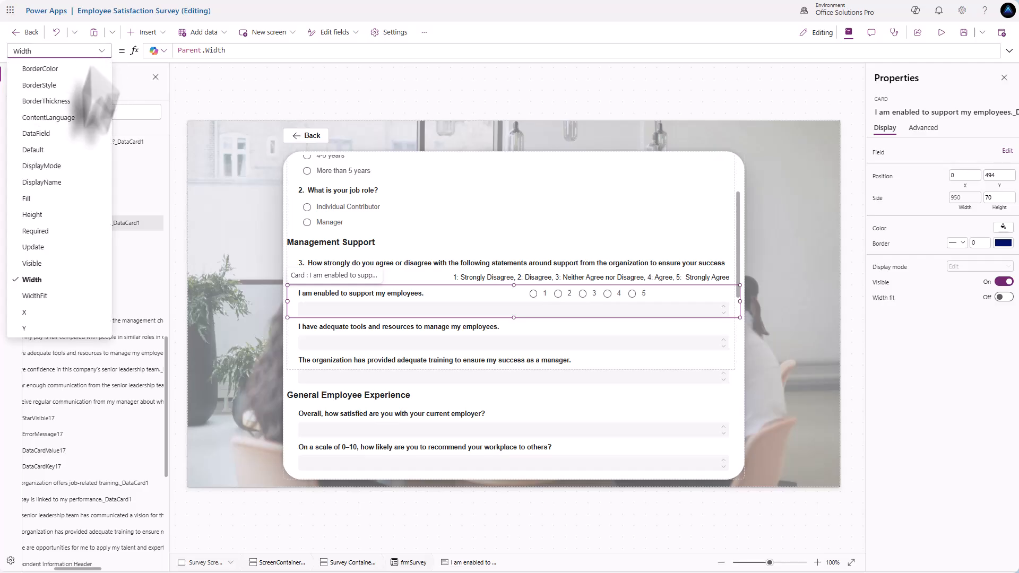
left_click(49, 249)
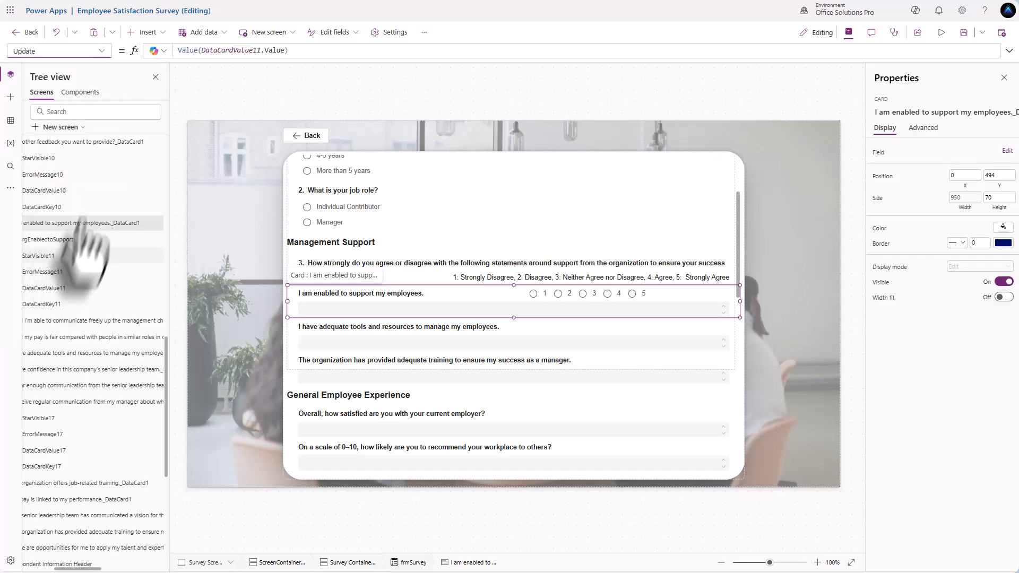
left_click(179, 51)
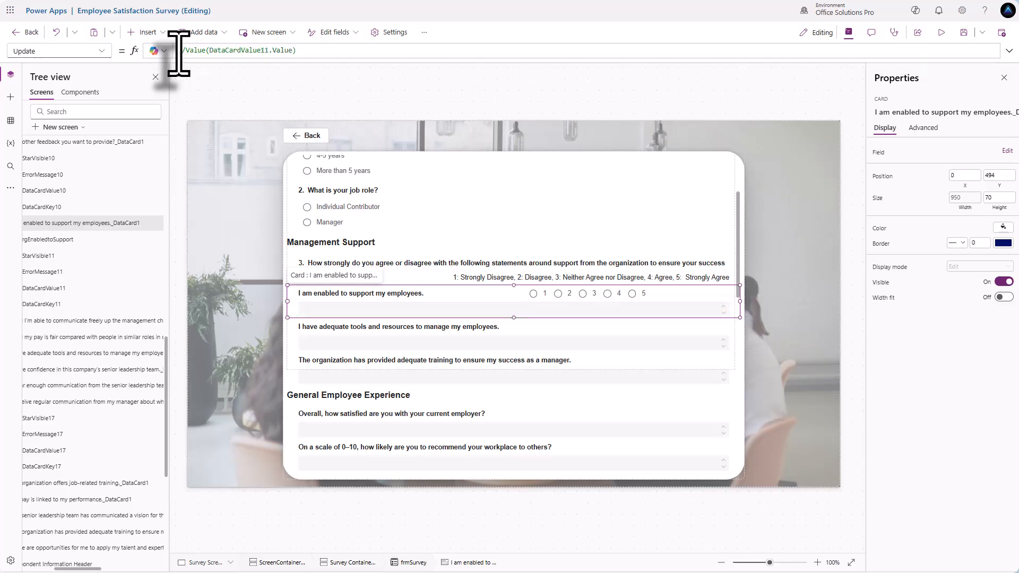
key("Up")
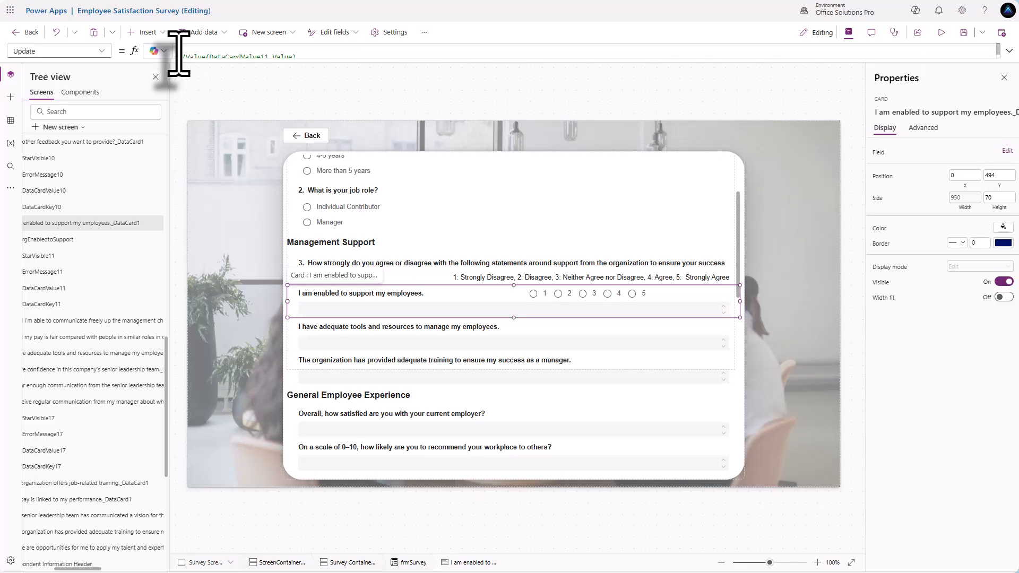
type("rg")
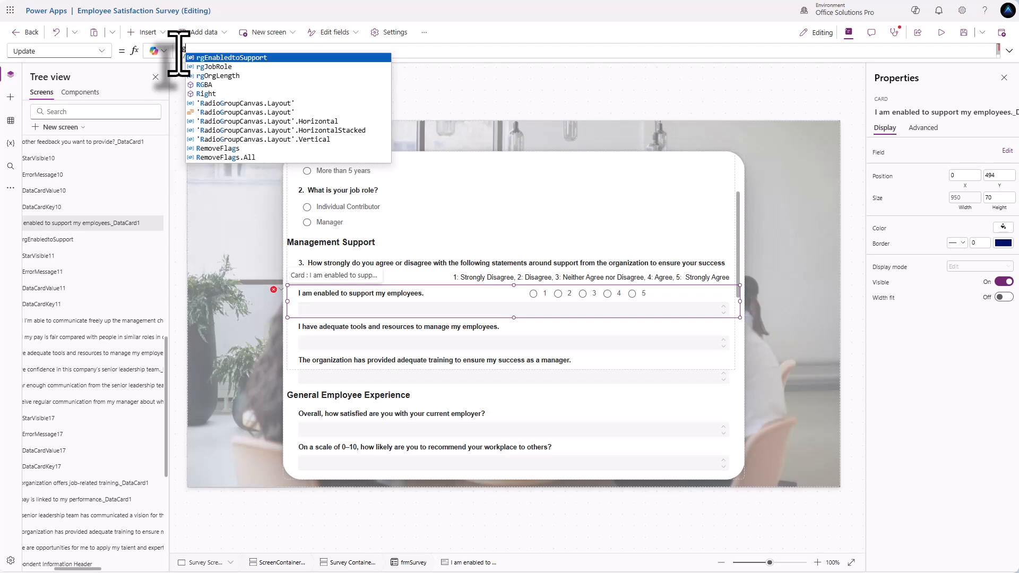
key("Tab")
type(".")
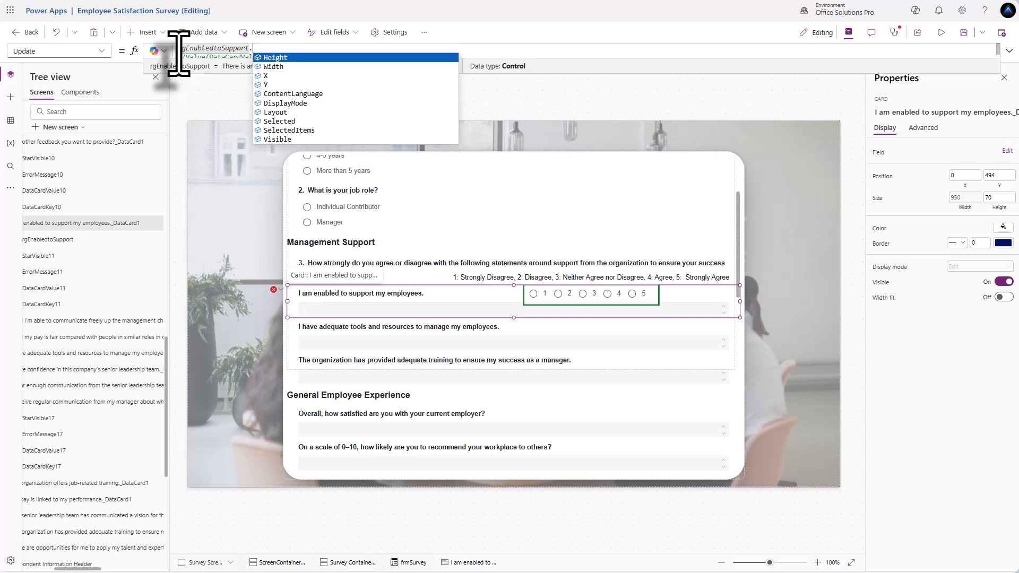
type("Selecte")
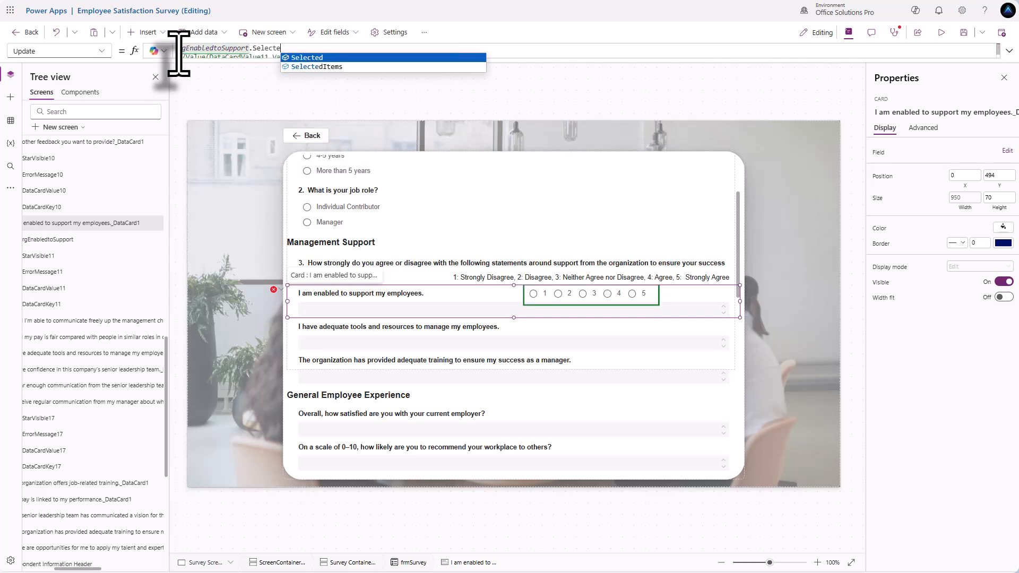
type("d.Value")
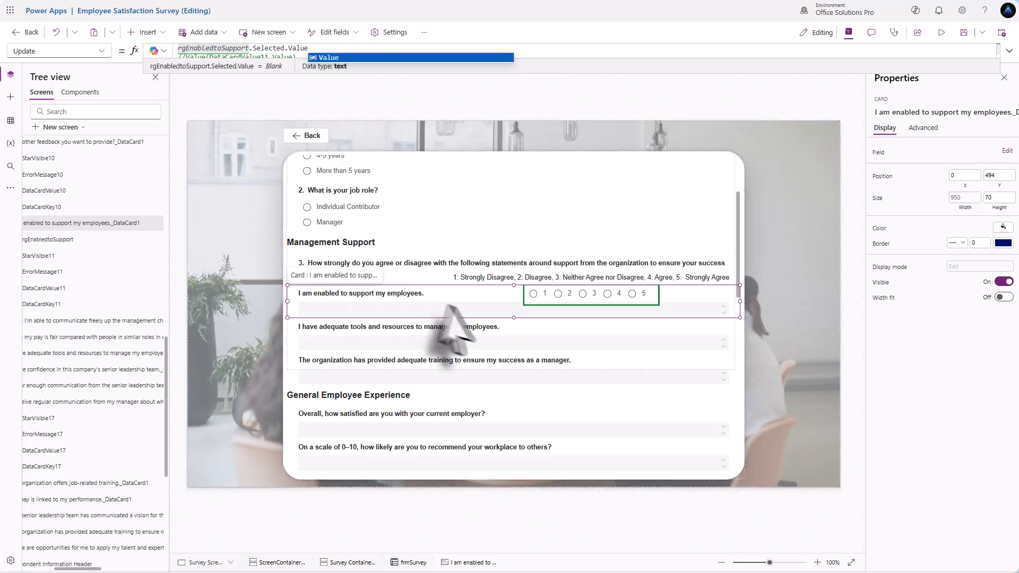
- Replace DataCardValue11 with rgEnabledtoSupport in the error message's Y formula so it sits below the ratings
left_click(468, 311)
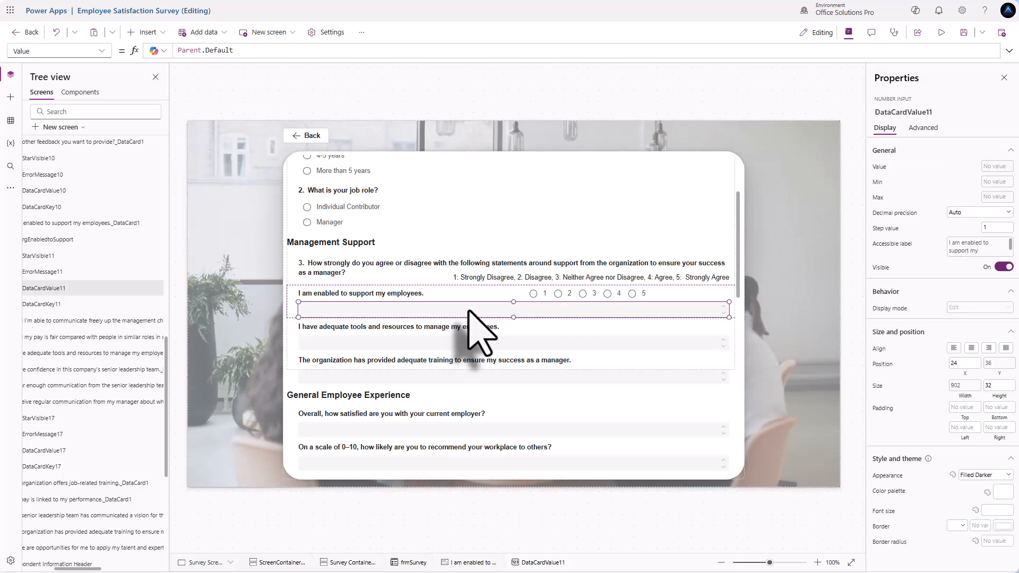
left_click(468, 311)
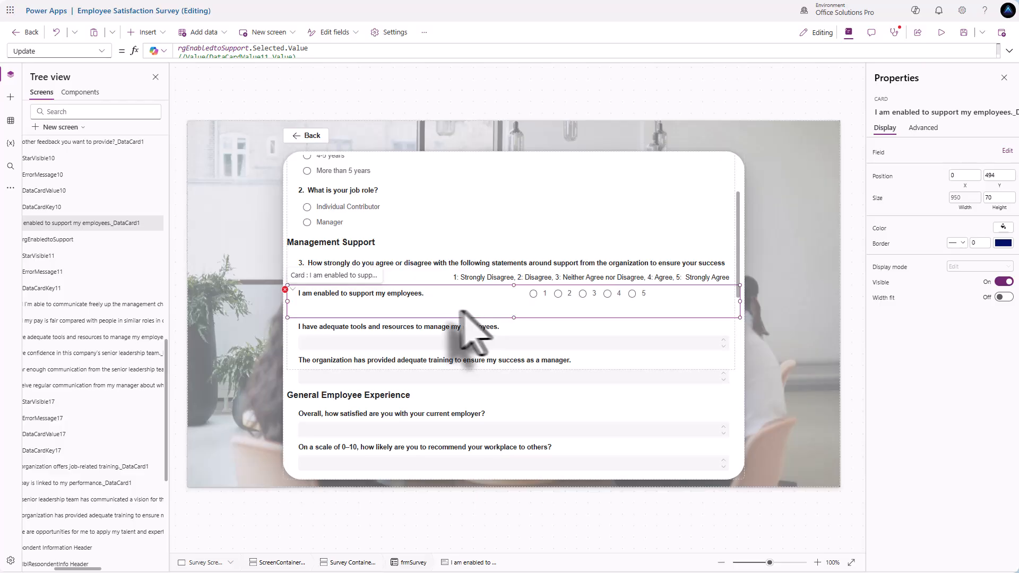
left_click(296, 313)
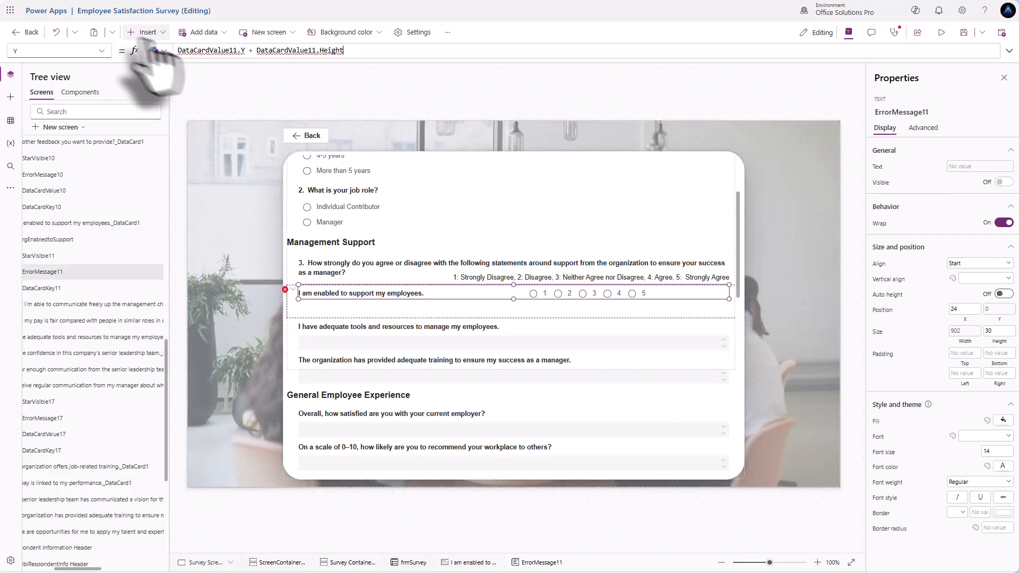
key("Home")
key("ctrl+shift+Right")
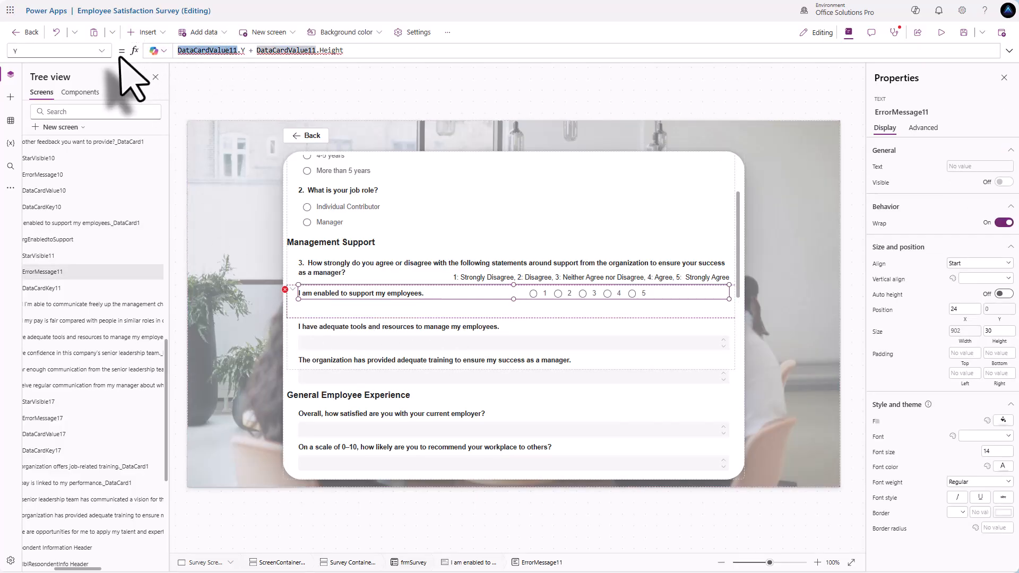
type("rg")
key("Tab")
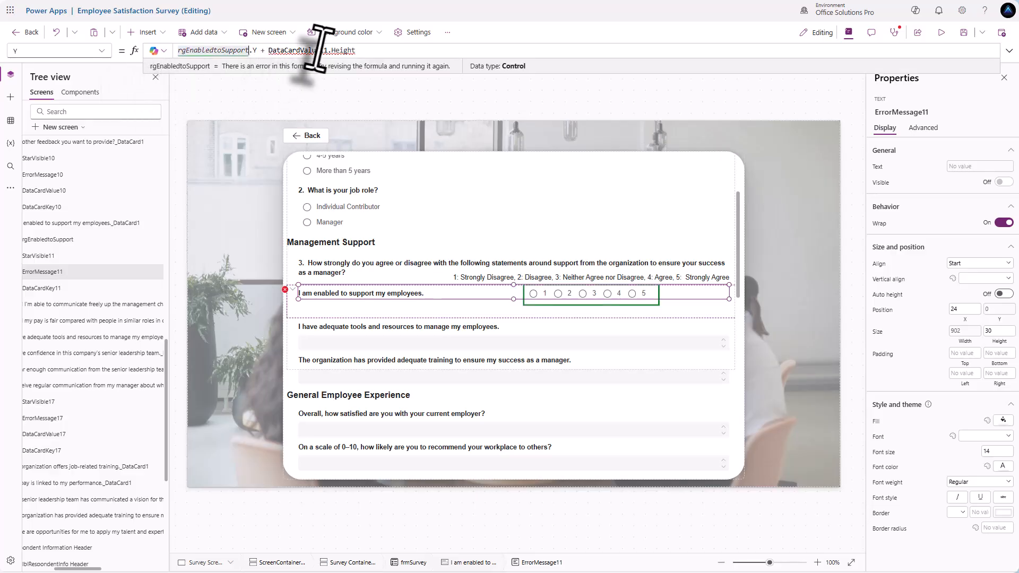
left_click_drag(327, 52, 267, 53)
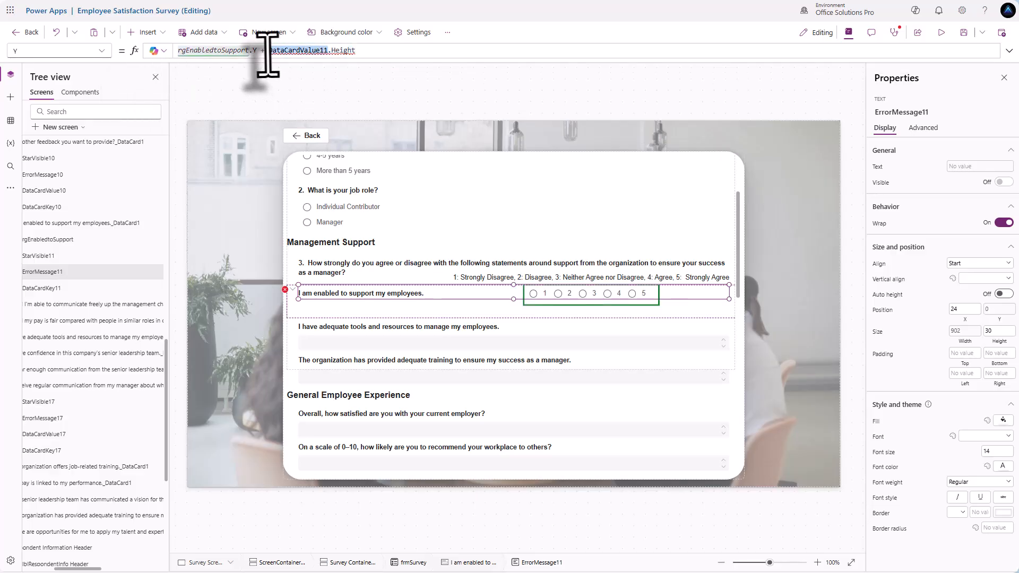
type("rgEnabledtoSupport")
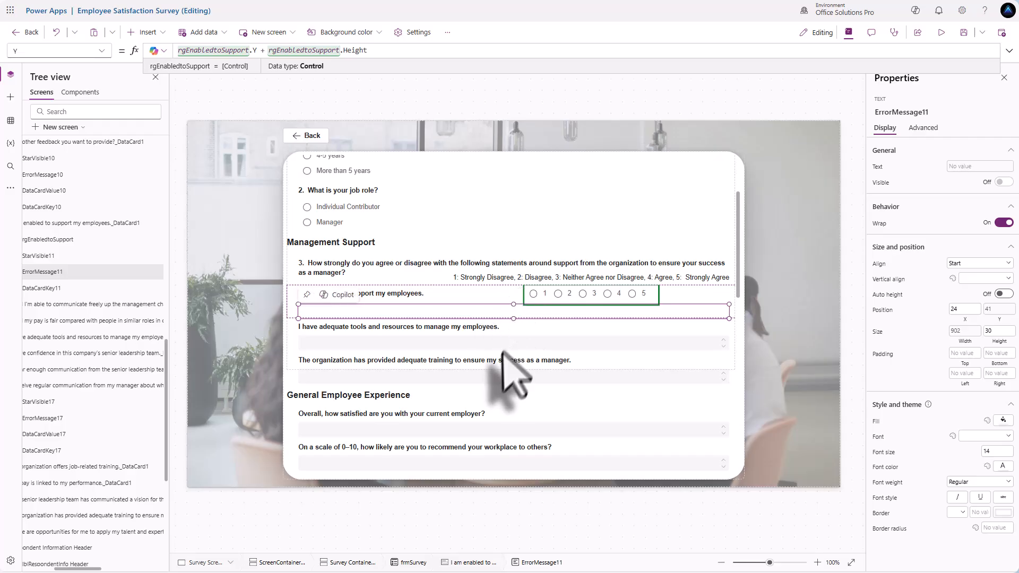
left_click(569, 299)
- Paste copies of the 1–5 rating group into the adequate tools and adequate training cards
left_click(472, 330)
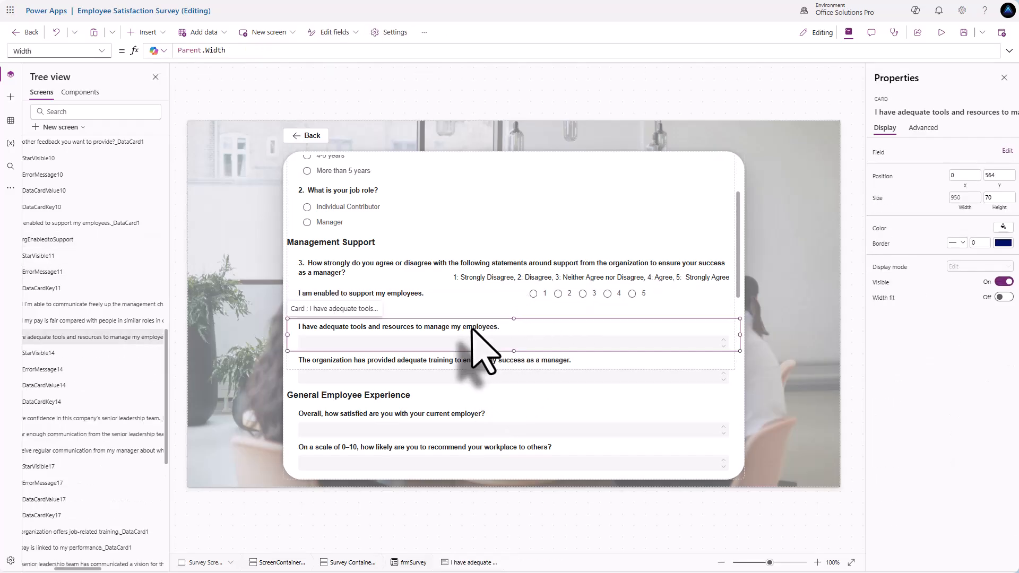
left_click(472, 329)
key("ctrl+v")
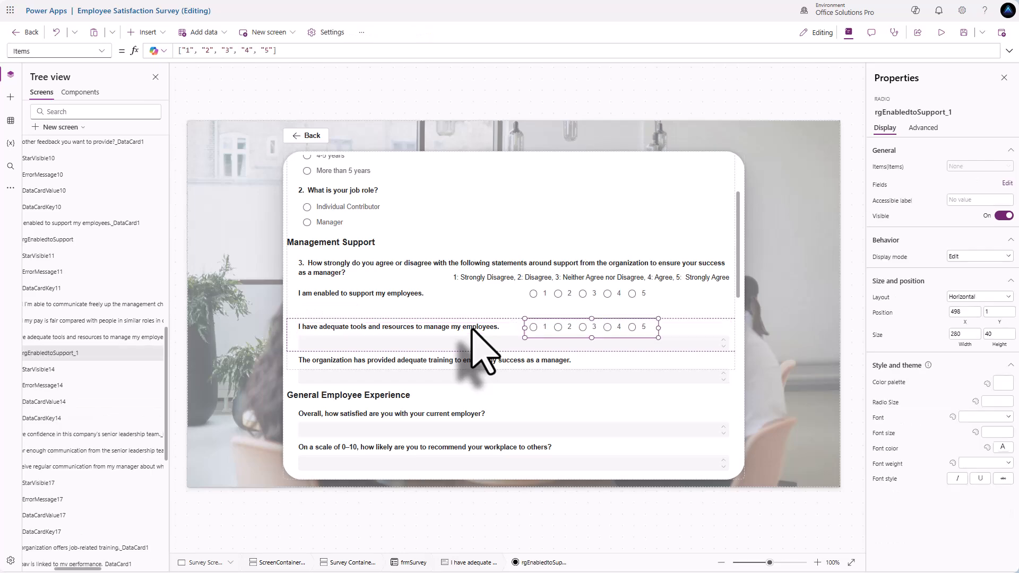
left_click(489, 361)
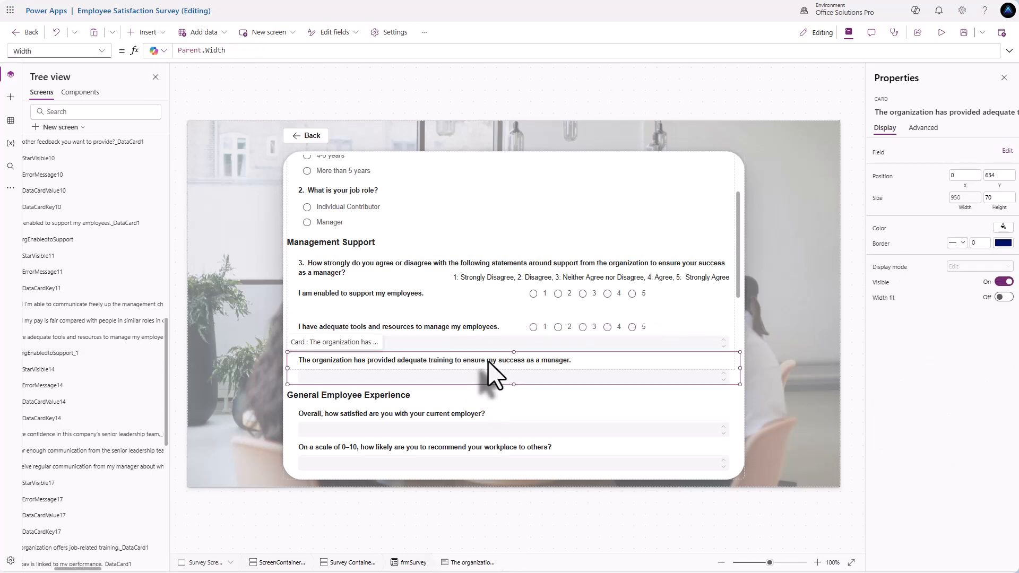
left_click(488, 361)
key("ctrl+v")
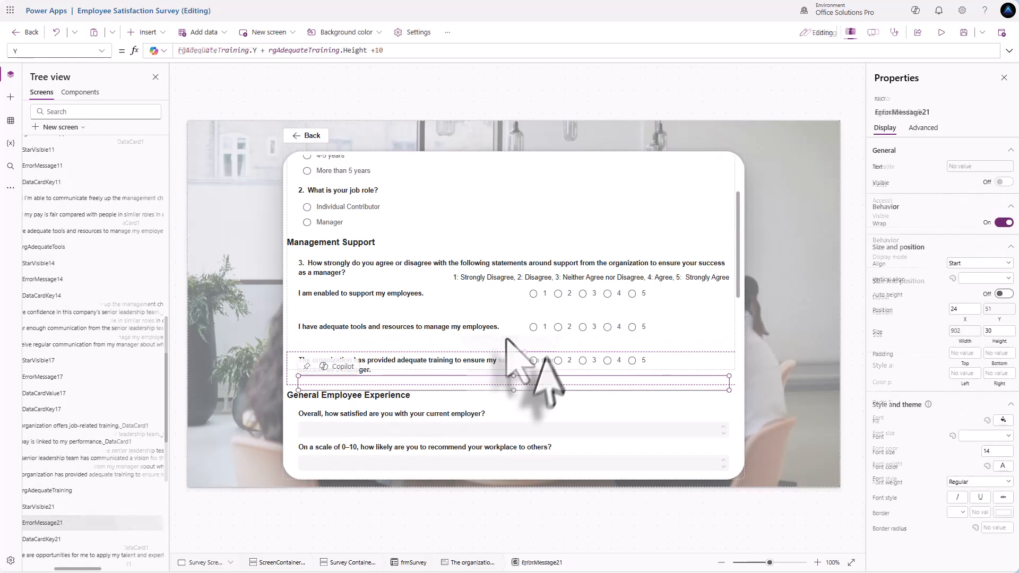
scroll(509, 344, "up", 1)
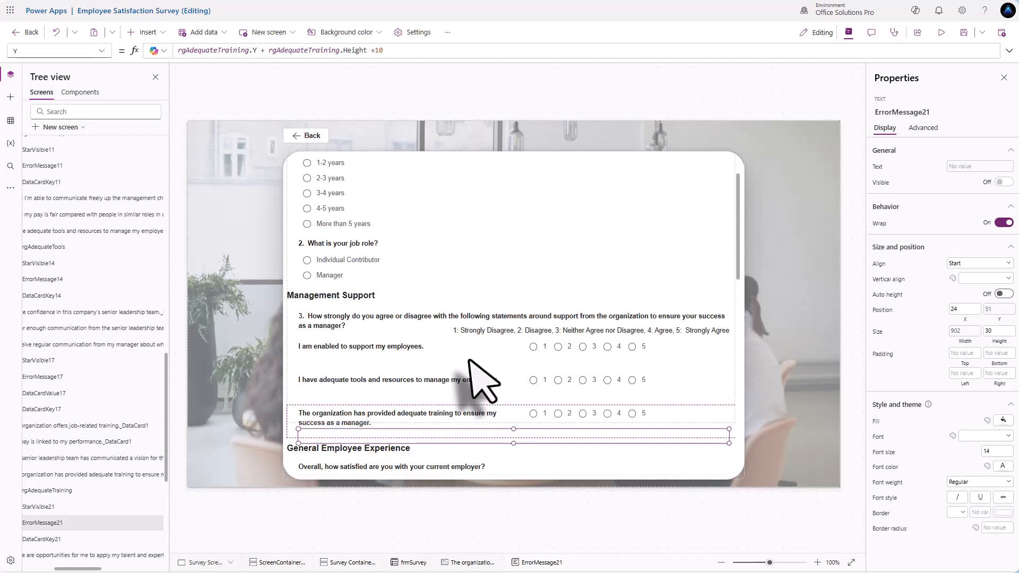
left_click(384, 356)
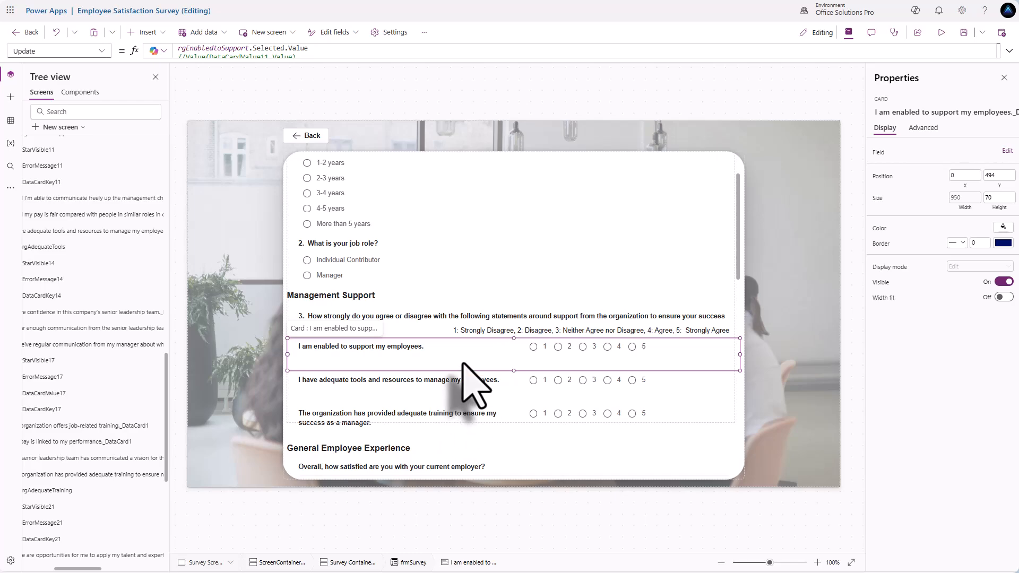
- Set the enabled-to-support statement label's X position to 45
left_click(397, 347)
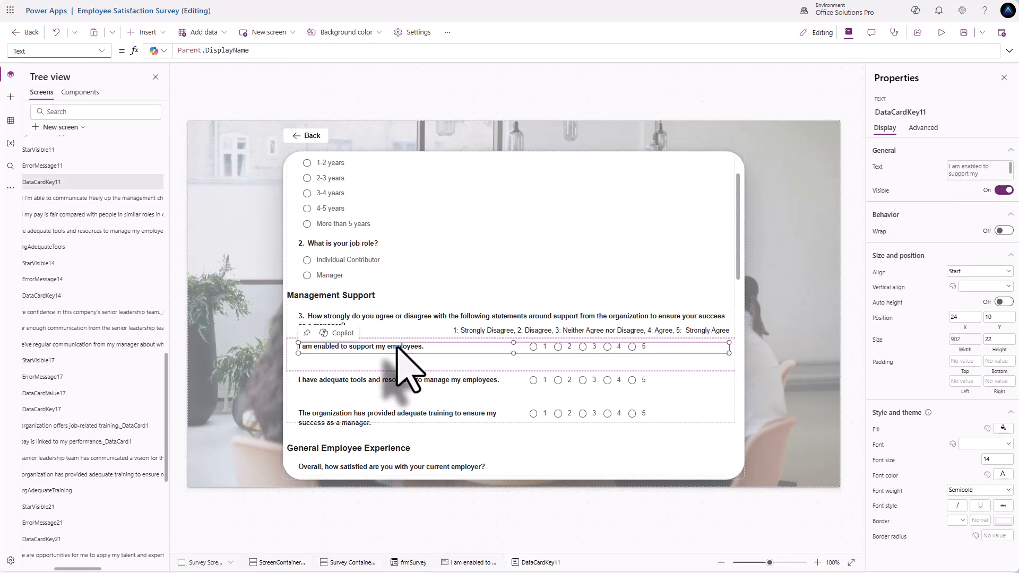
left_click(390, 334)
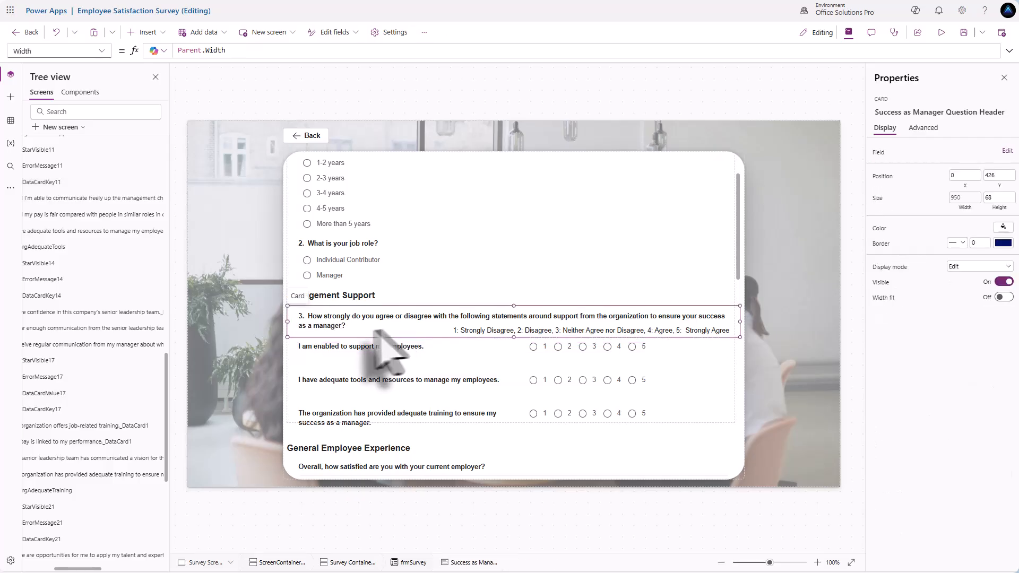
left_click(307, 347)
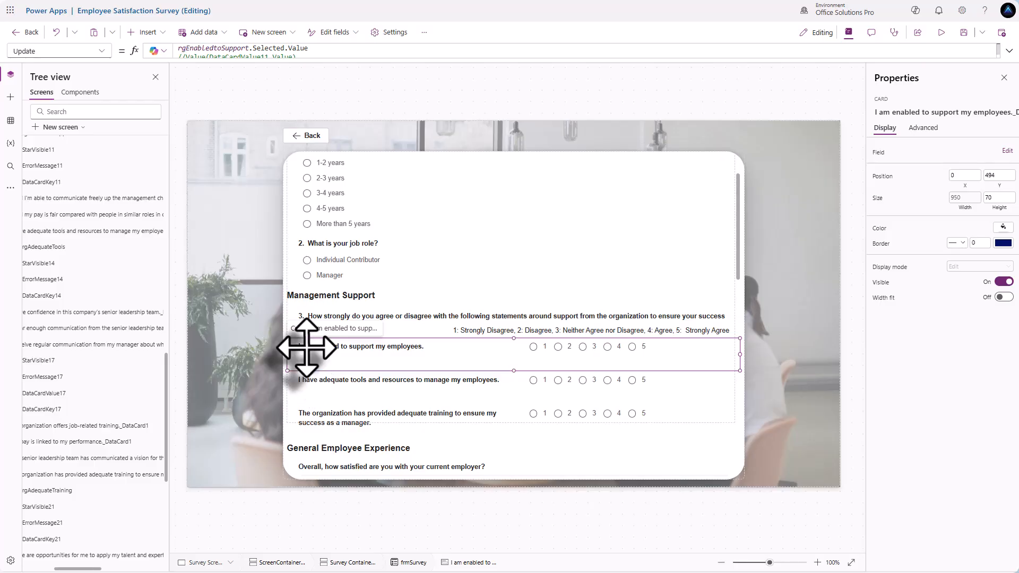
left_click(304, 347)
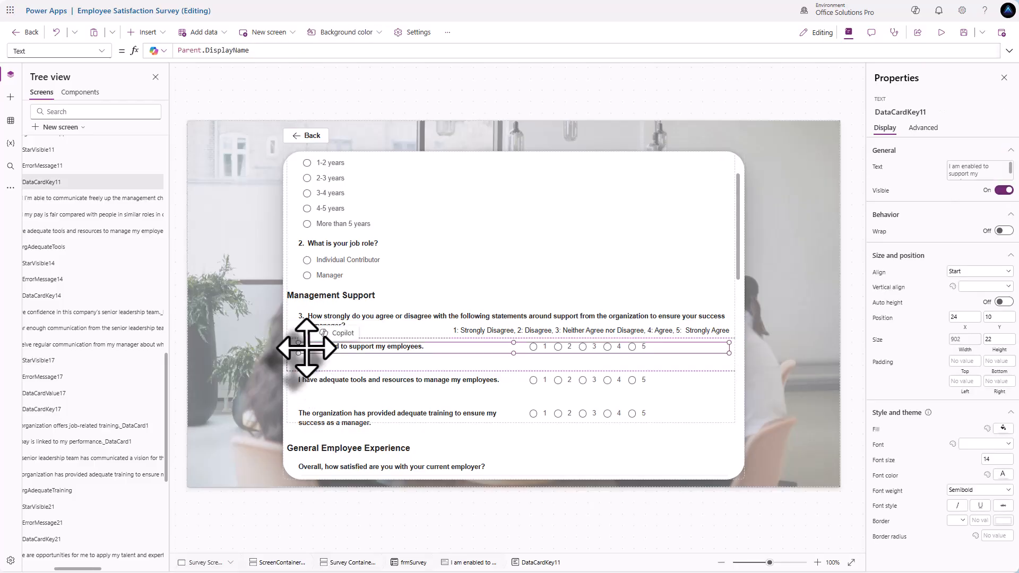
left_click(964, 339)
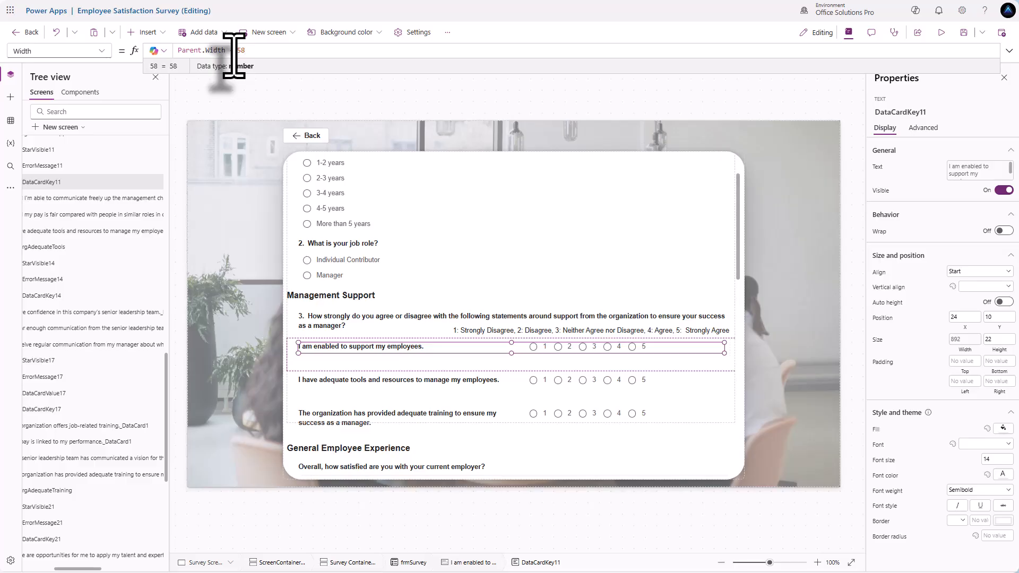
left_click(959, 317)
type("3")
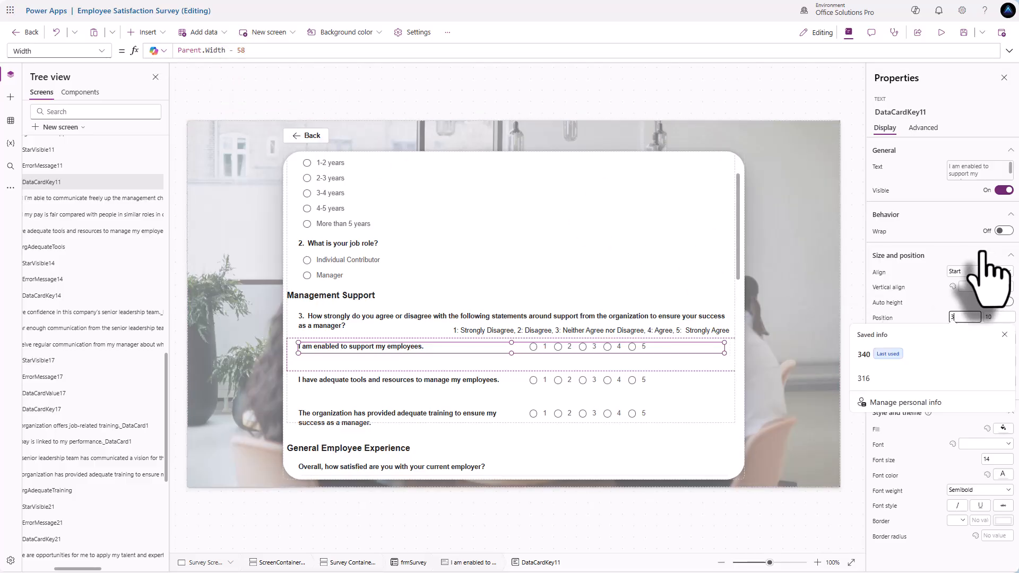
left_click(916, 307)
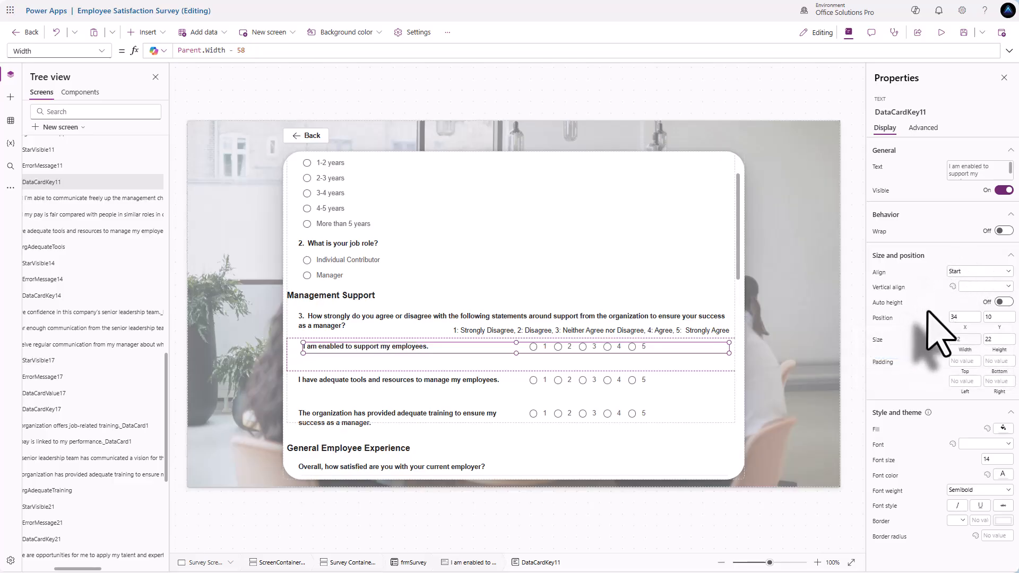
left_click(965, 317)
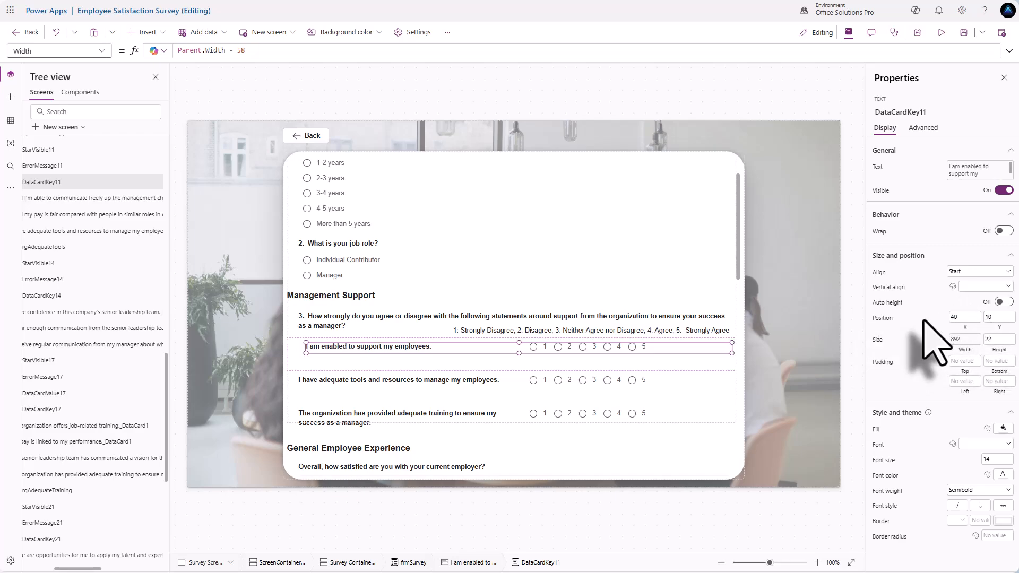
left_click(957, 316)
left_click(928, 313)
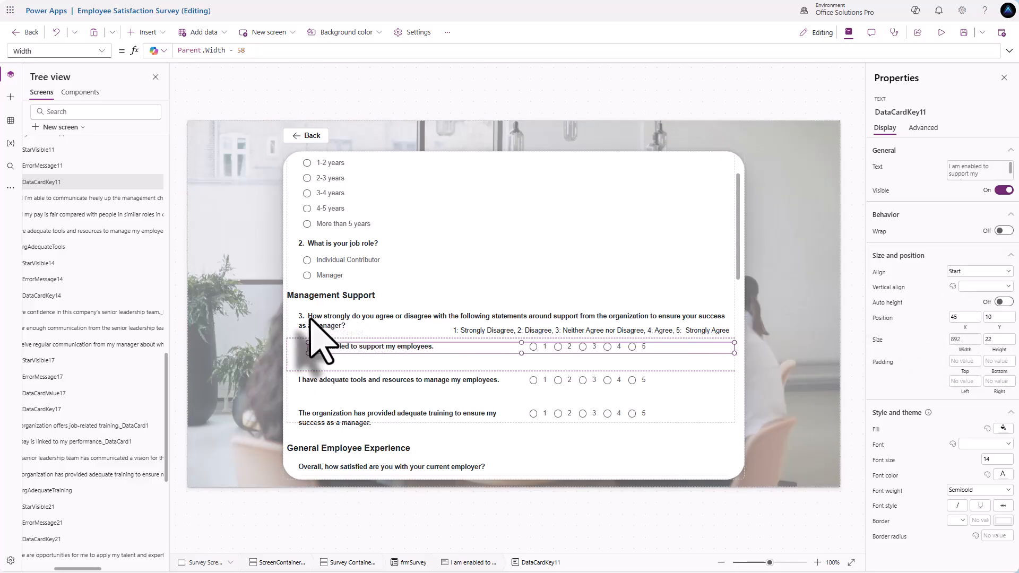
- Adjust the label's Width formula to Parent.Width - 58
left_click(962, 350)
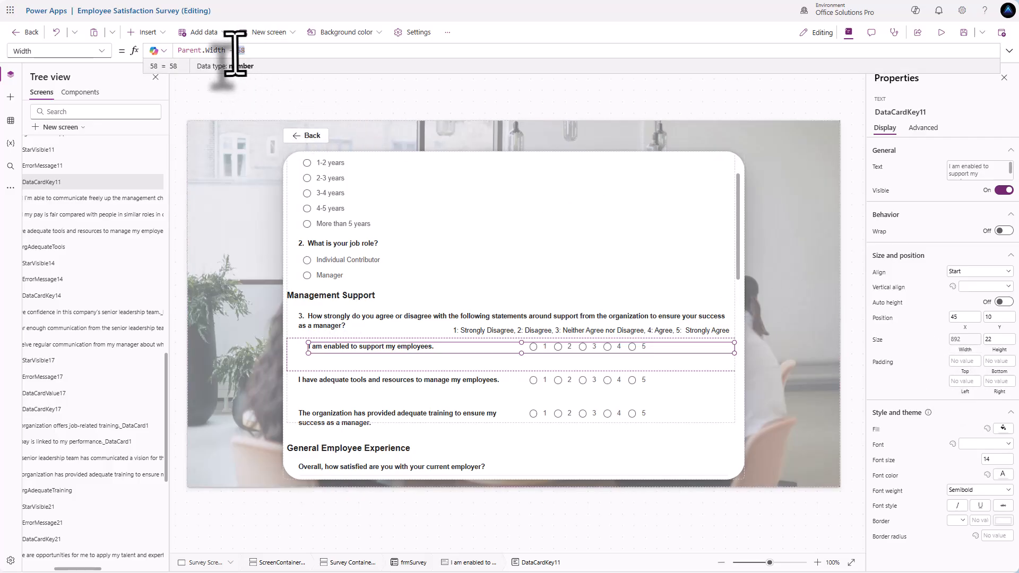
left_click_drag(234, 50, 263, 53)
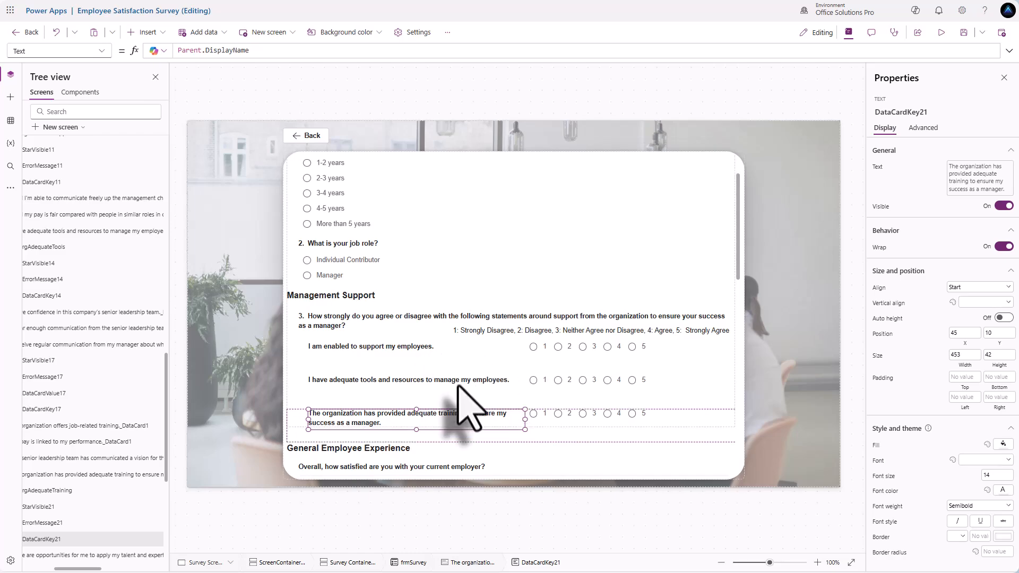
scroll(462, 395, "up", 1)
- Make the length-of-service question required by setting Required to true
left_click(417, 226)
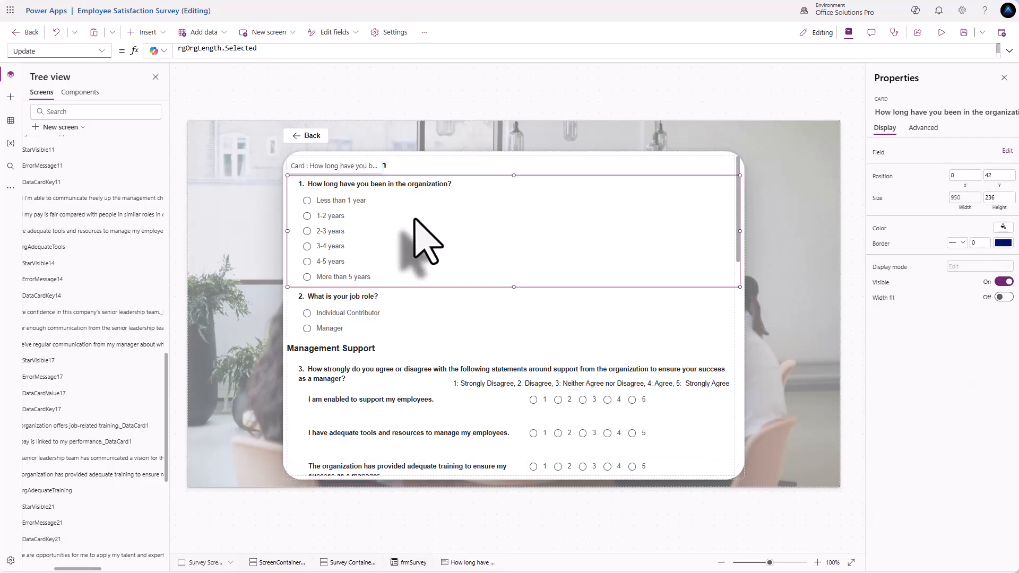
left_click(924, 129)
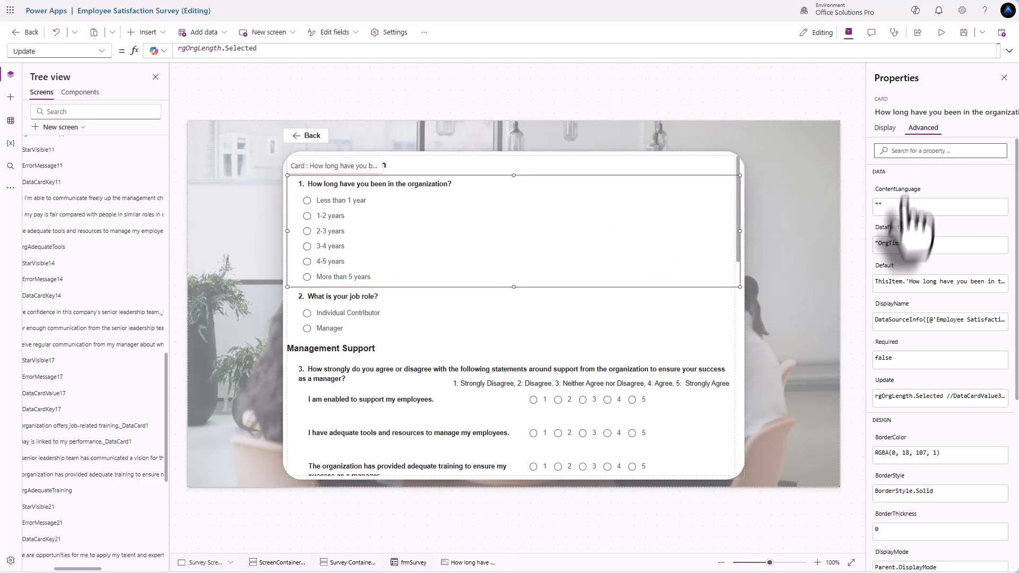
left_click(896, 361)
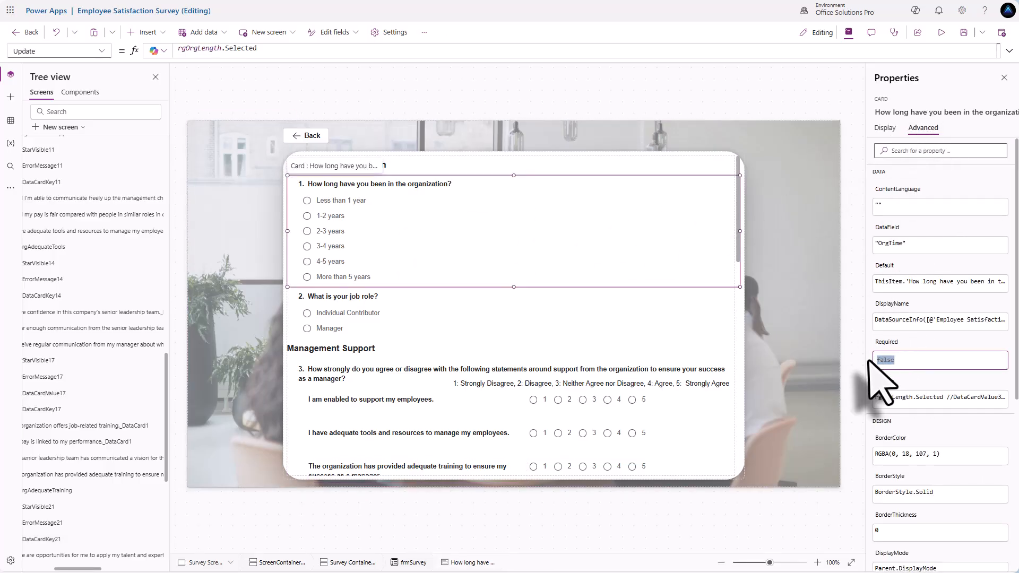
type("true")
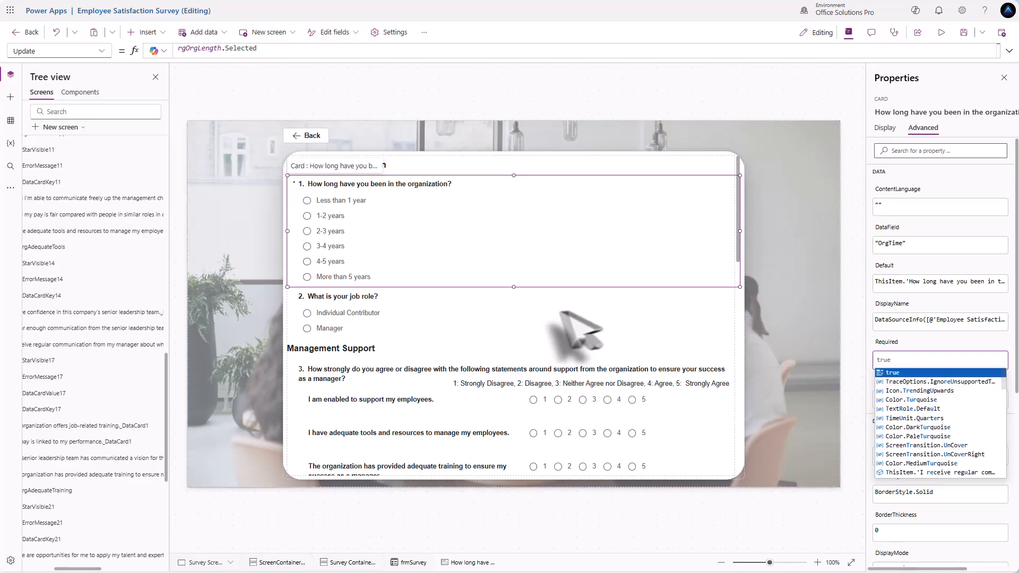
- Set Required to true on the job-role question card as well
left_click(534, 323)
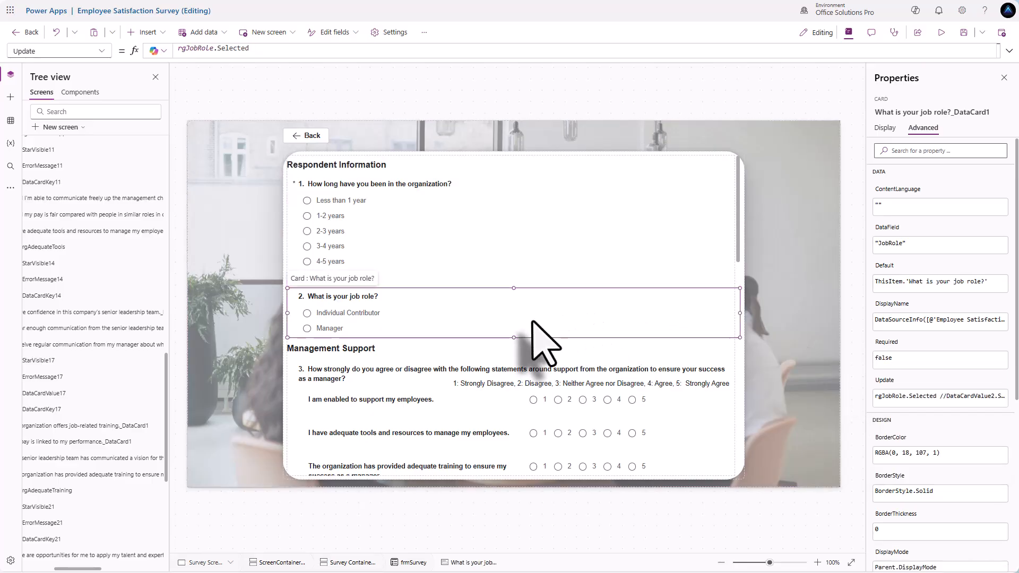
left_click(897, 360)
type("true")
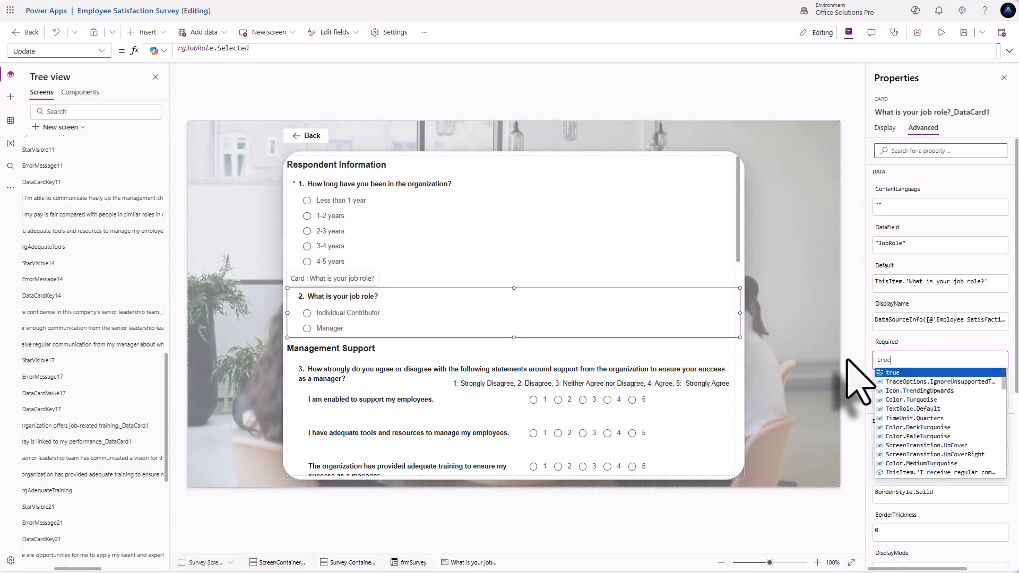
left_click(481, 374)
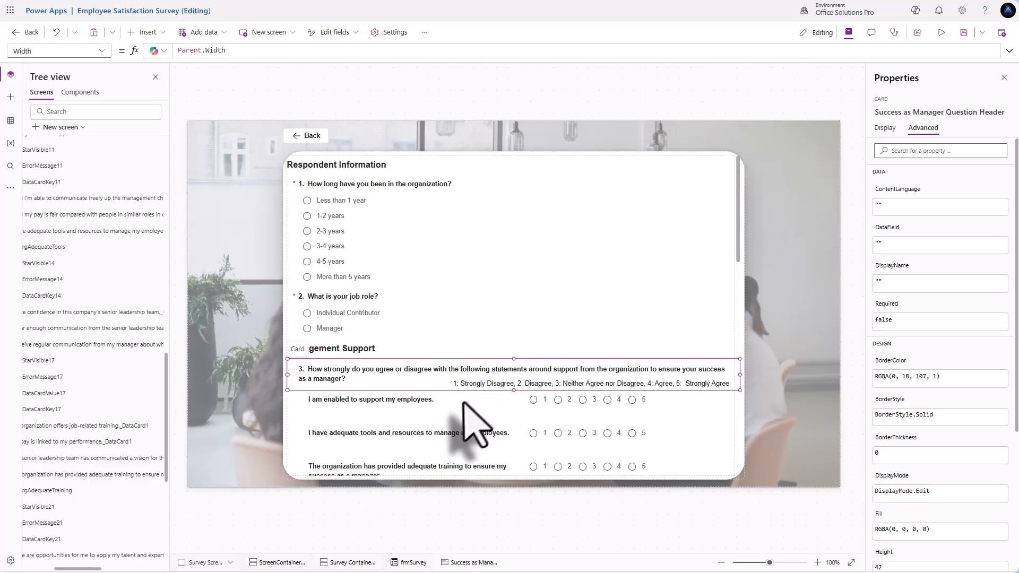
left_click(461, 408)
scroll(454, 419, "down", 2)
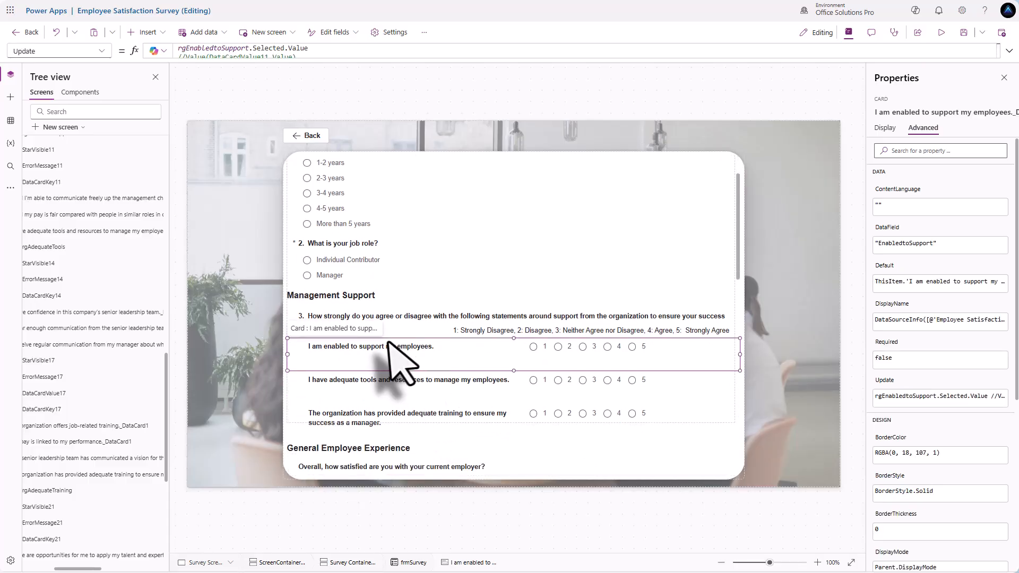
left_click(327, 279)
left_click(328, 277)
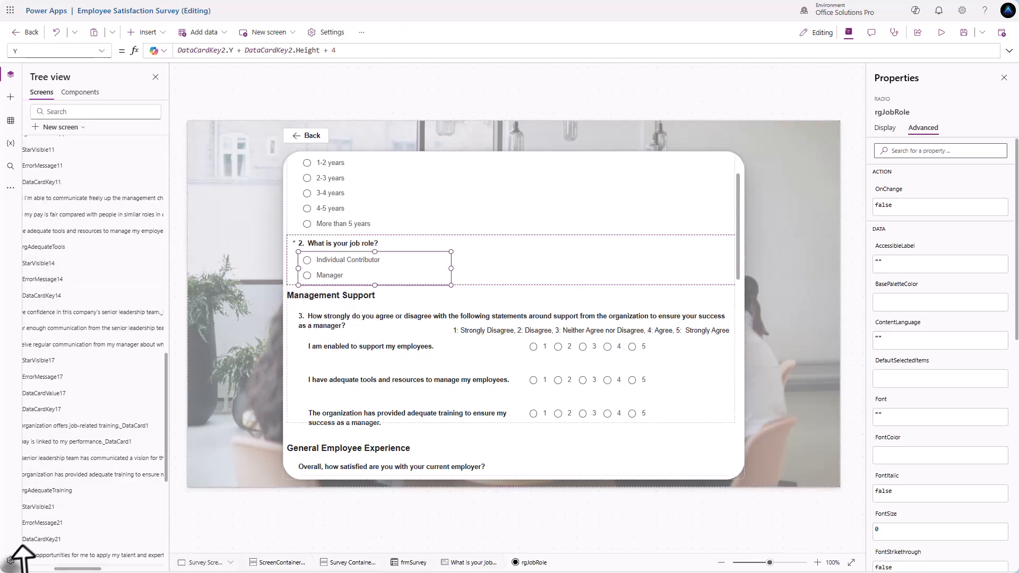
- Select the Management Support header and question 3 header cards together in Tree view
scroll(80, 531, "left", 3)
scroll(91, 502, "up", 10)
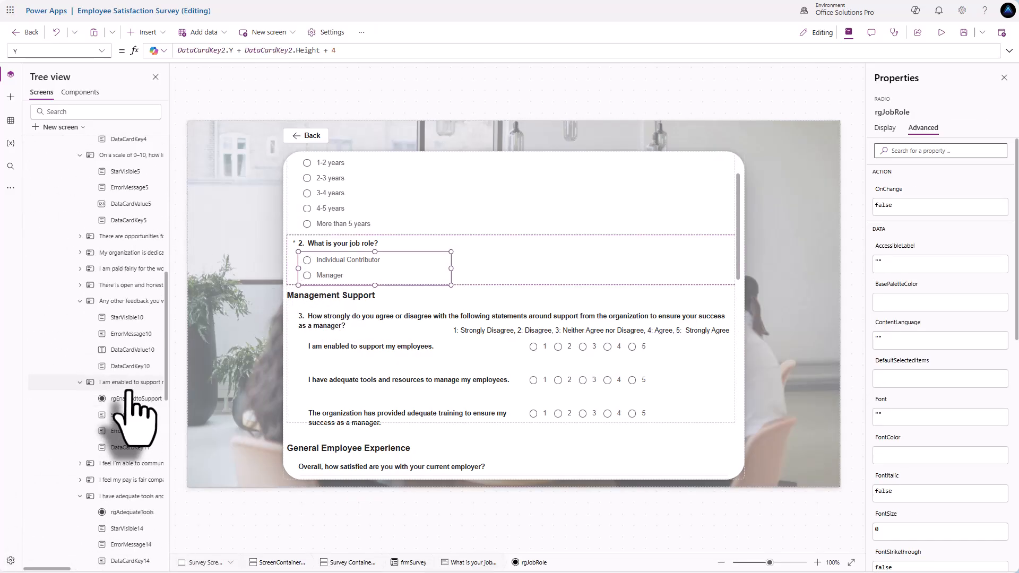
scroll(129, 393, "up", 1)
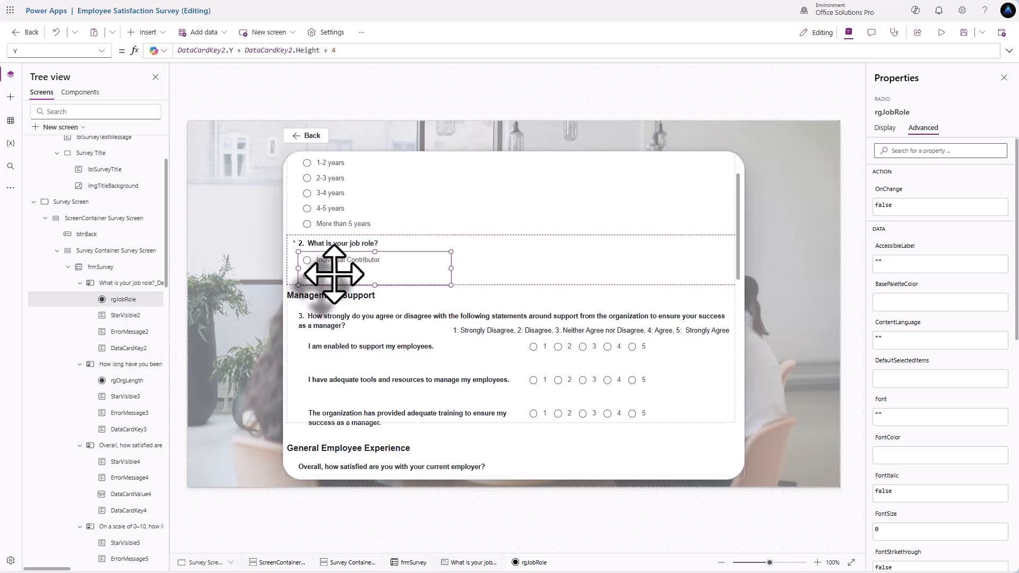
left_click(318, 295)
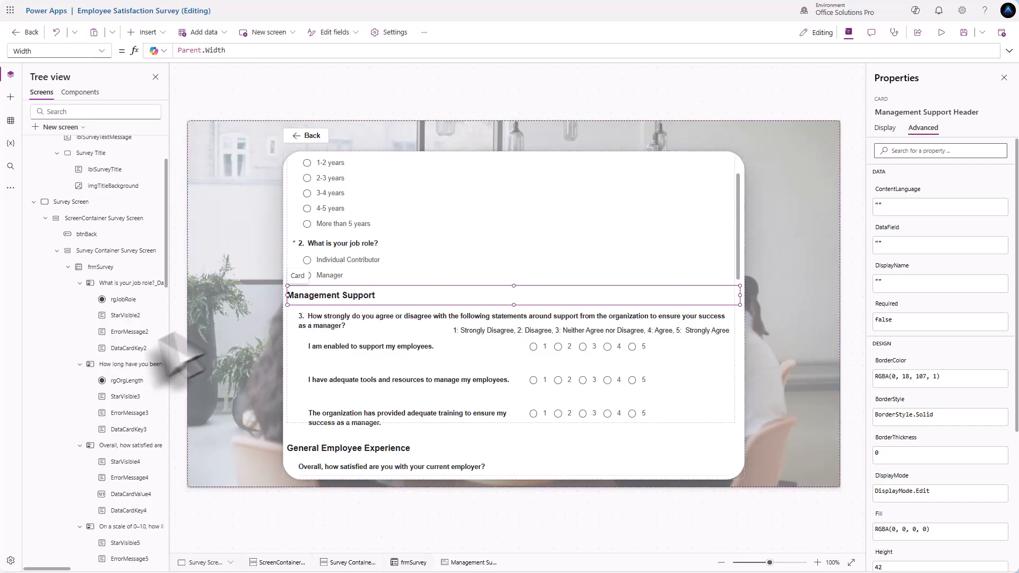
scroll(151, 372, "down", 3)
scroll(142, 363, "down", 10)
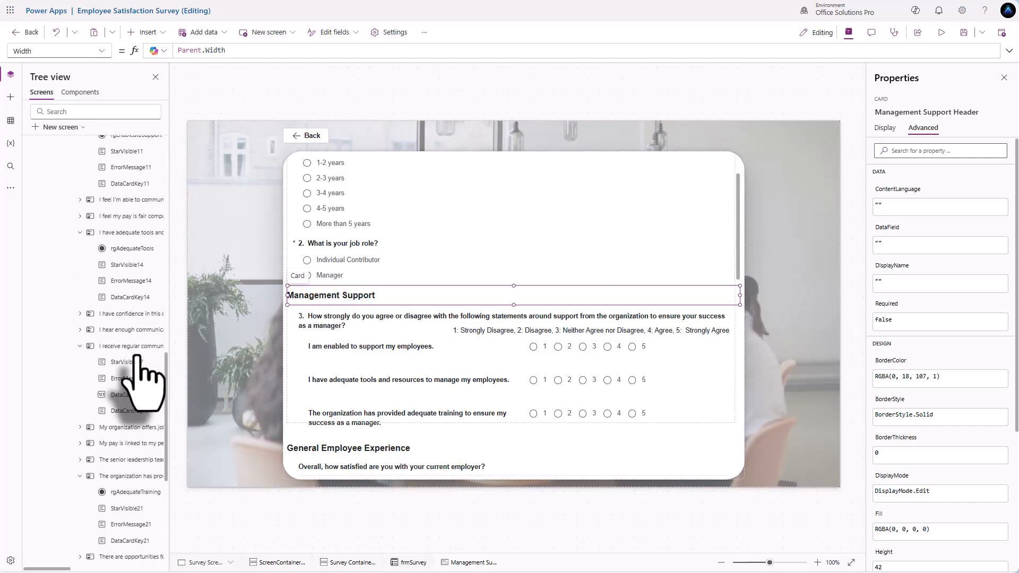
scroll(140, 356, "down", 1)
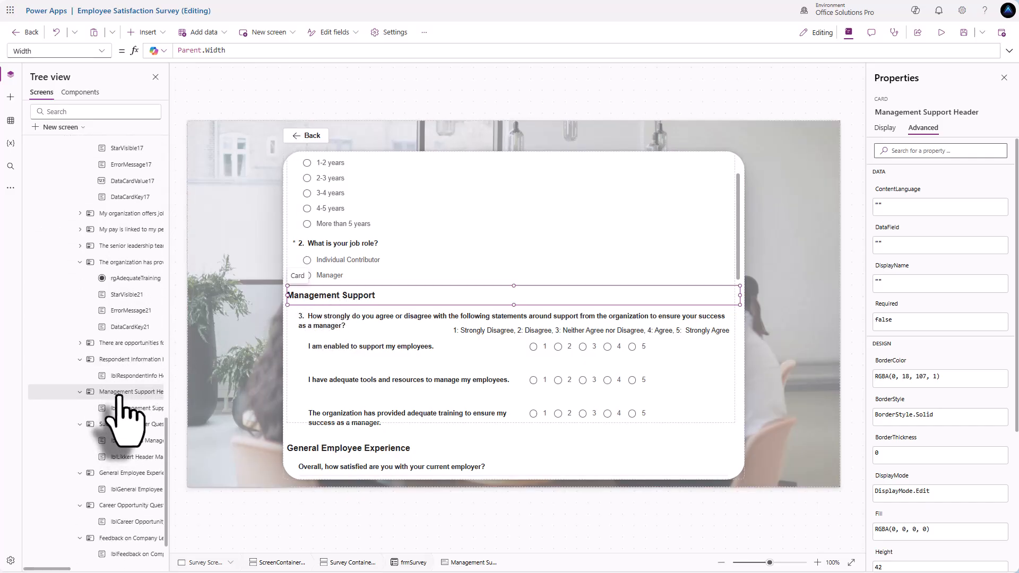
left_click(307, 316)
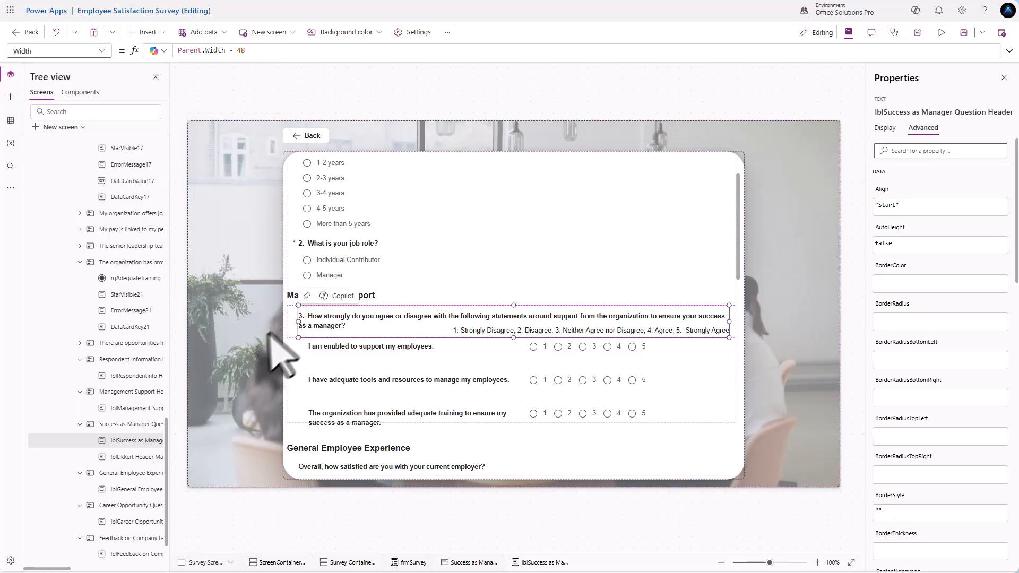
left_click(126, 425)
left_click(128, 393)
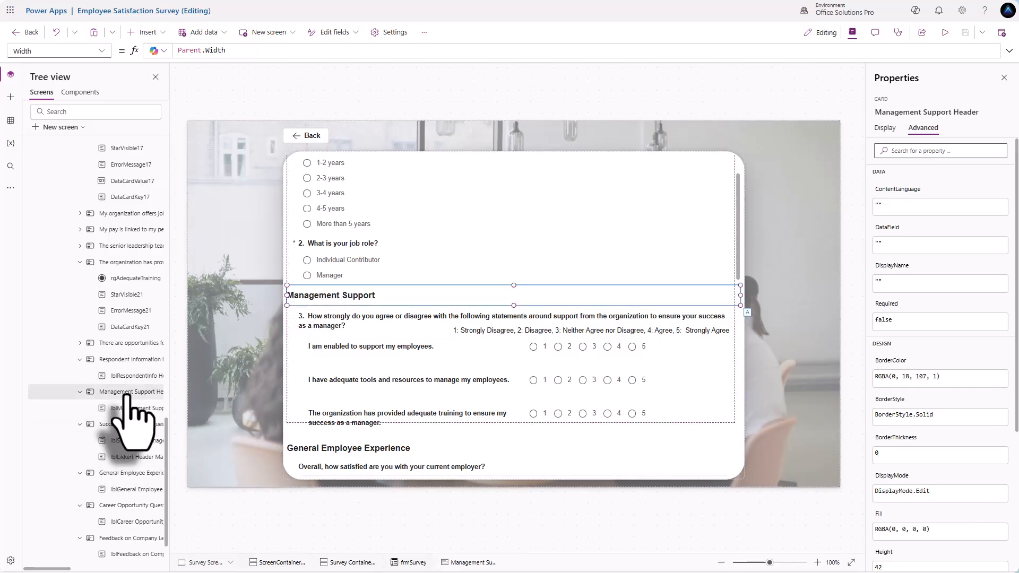
left_click(123, 424, "ctrl")
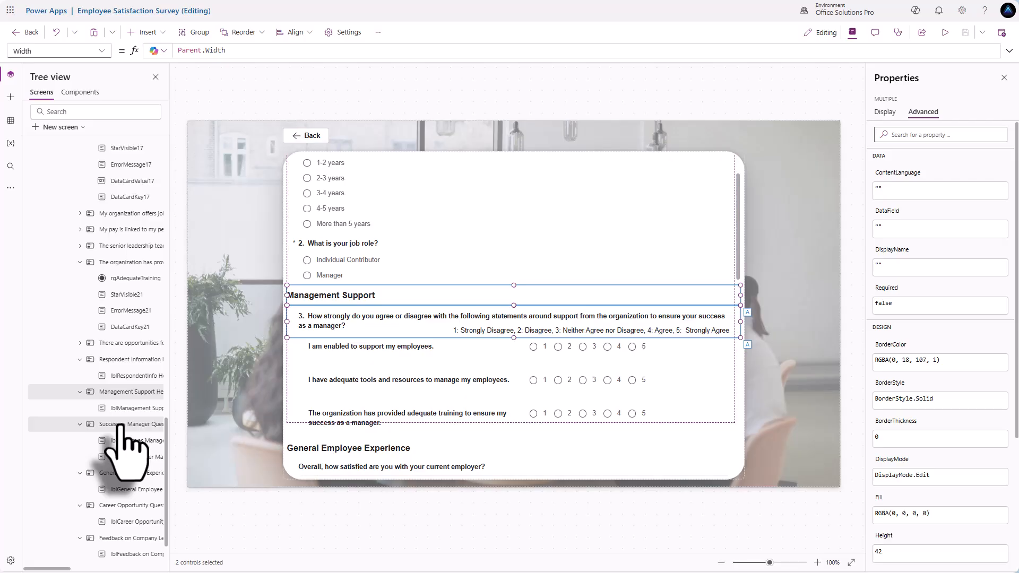
- Add the three statement cards to the selection and bring up the Display properties
scroll(130, 430, "up", 3)
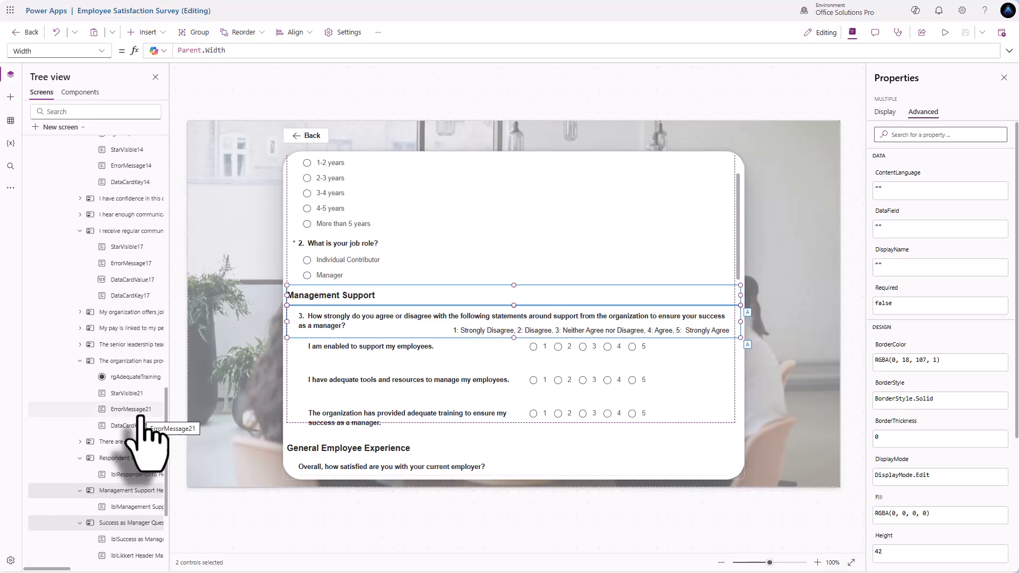
scroll(140, 416, "up", 5)
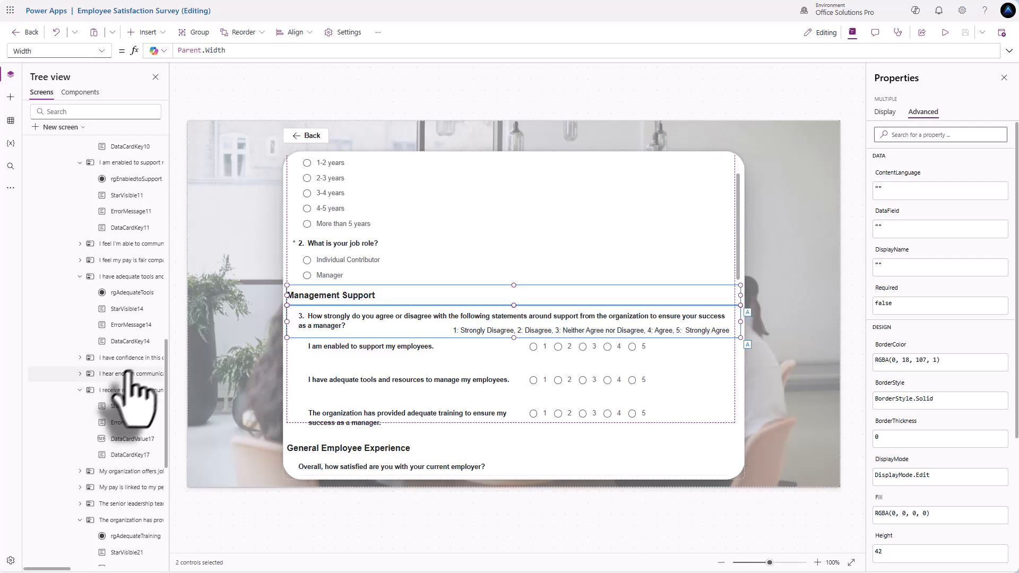
scroll(119, 318, "up", 3)
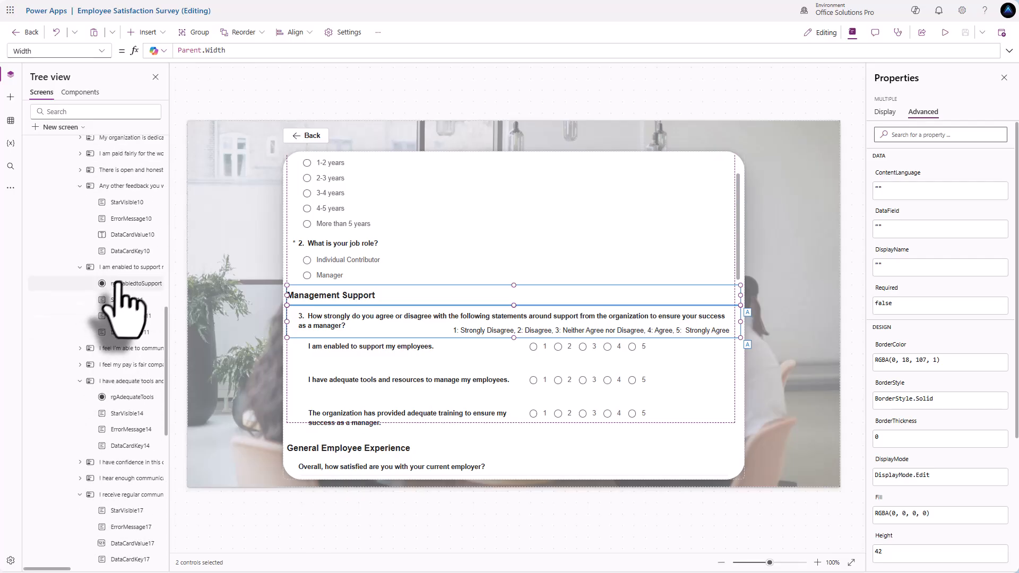
left_click(126, 268, "ctrl")
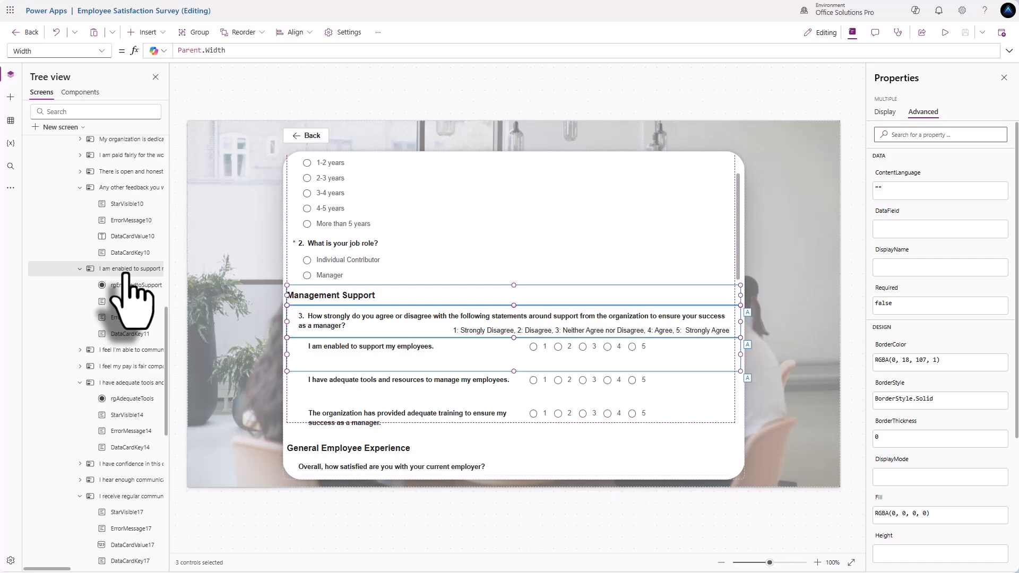
left_click(114, 385, "ctrl")
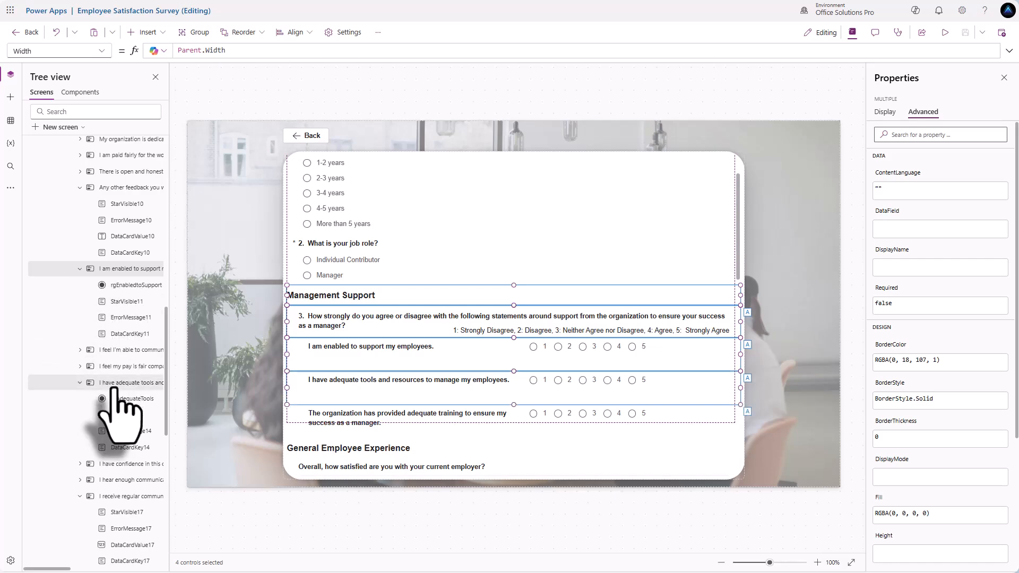
scroll(130, 393, "down", 4)
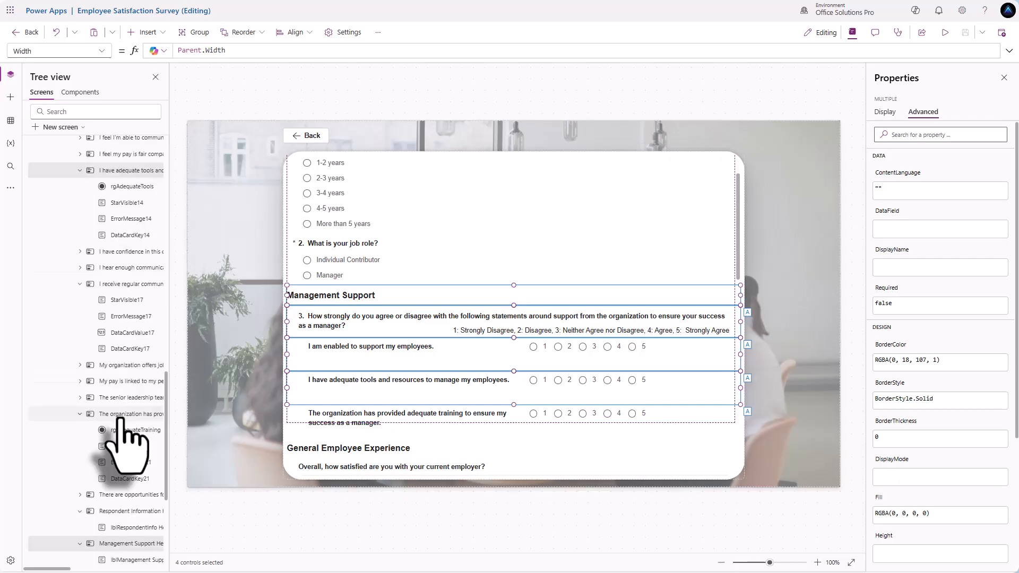
left_click(123, 416, "ctrl")
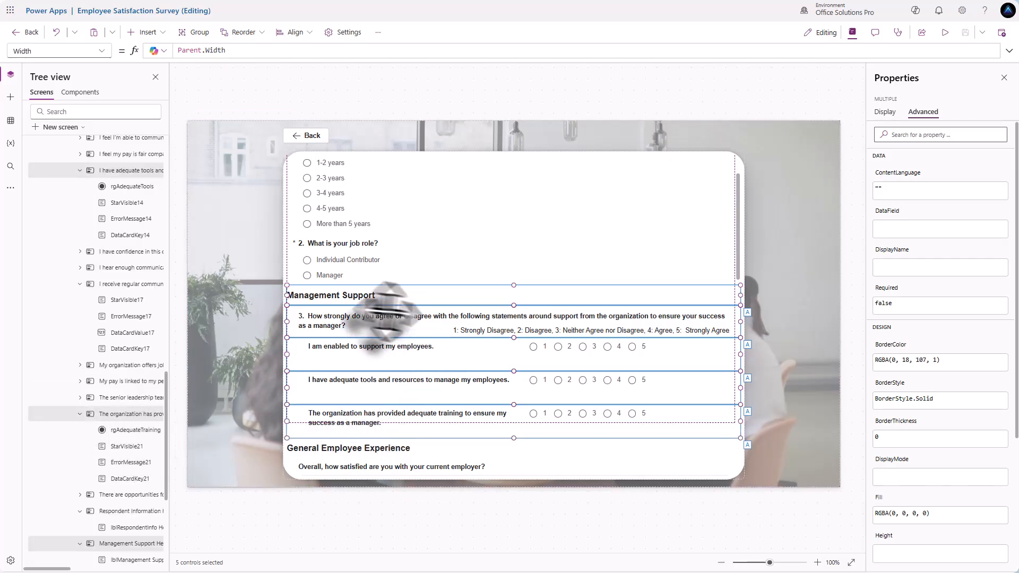
left_click(885, 112)
- Set the selection's Visible formula to If(rgJobRole.Selected.Value = "Manager", true, false)
left_click(883, 240)
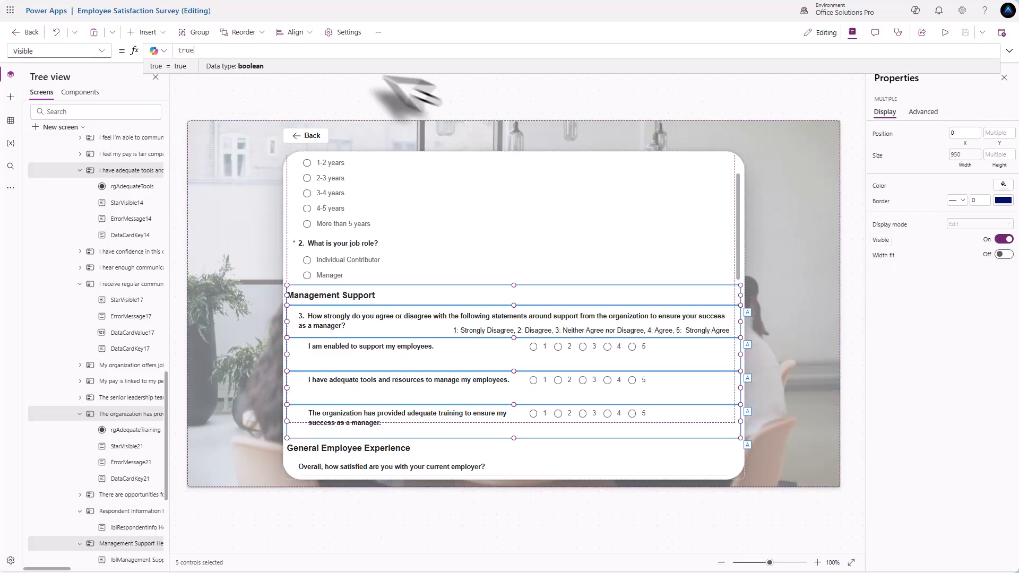
left_click_drag(202, 51, 141, 41)
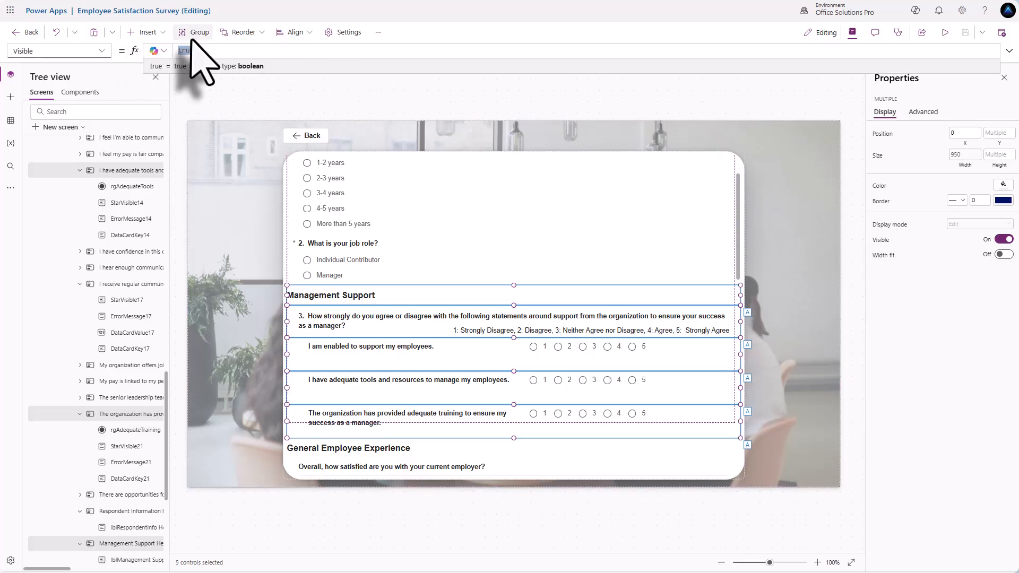
type("If(")
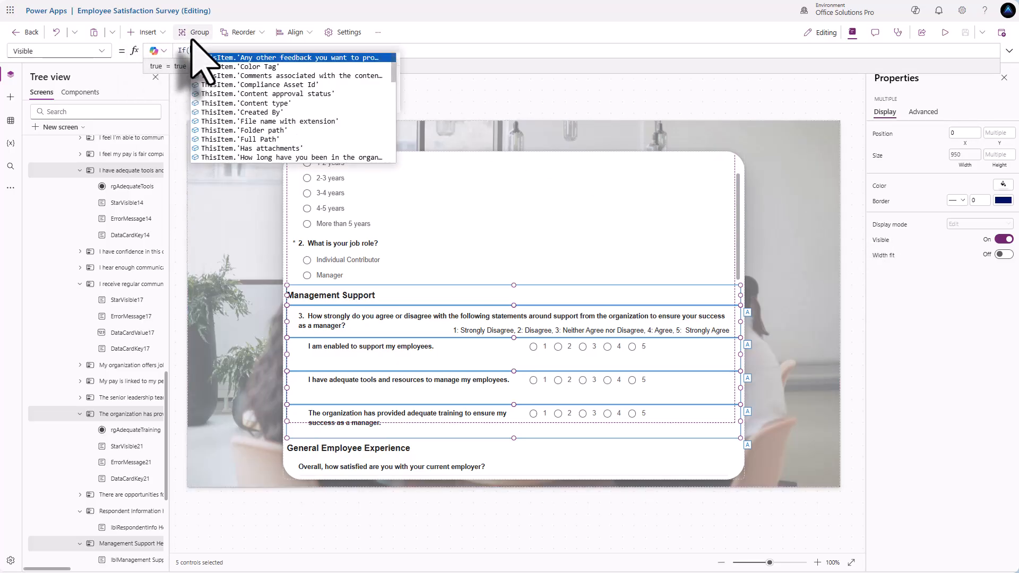
type("rg")
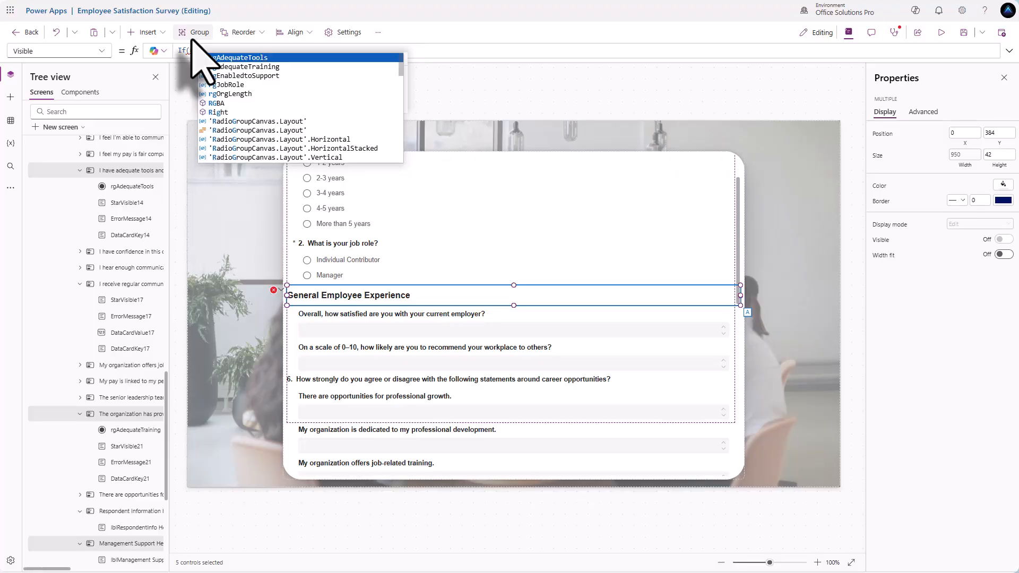
key("Down")
key("Down")
key("Down")
key("Tab")
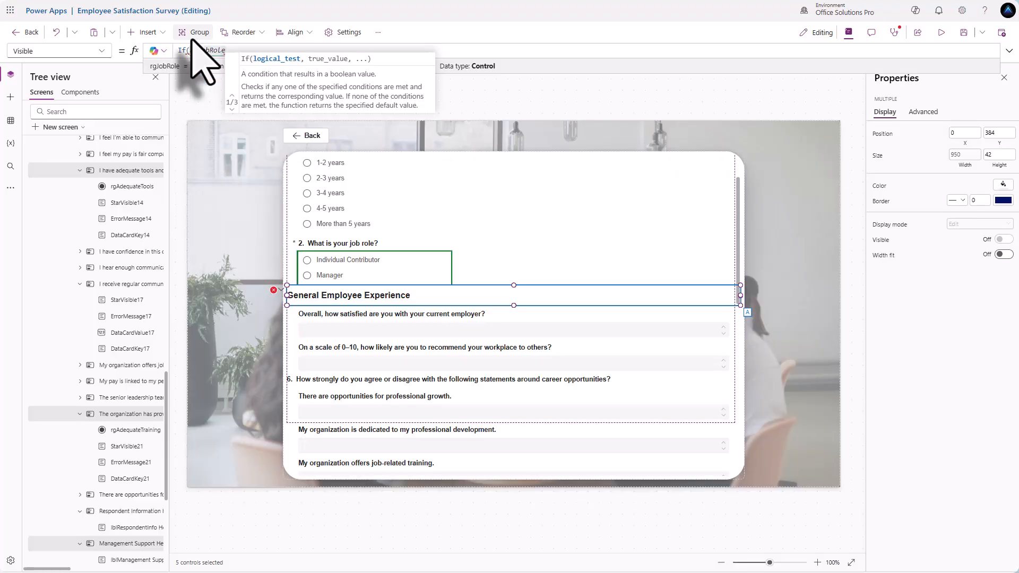
type(".Selected")
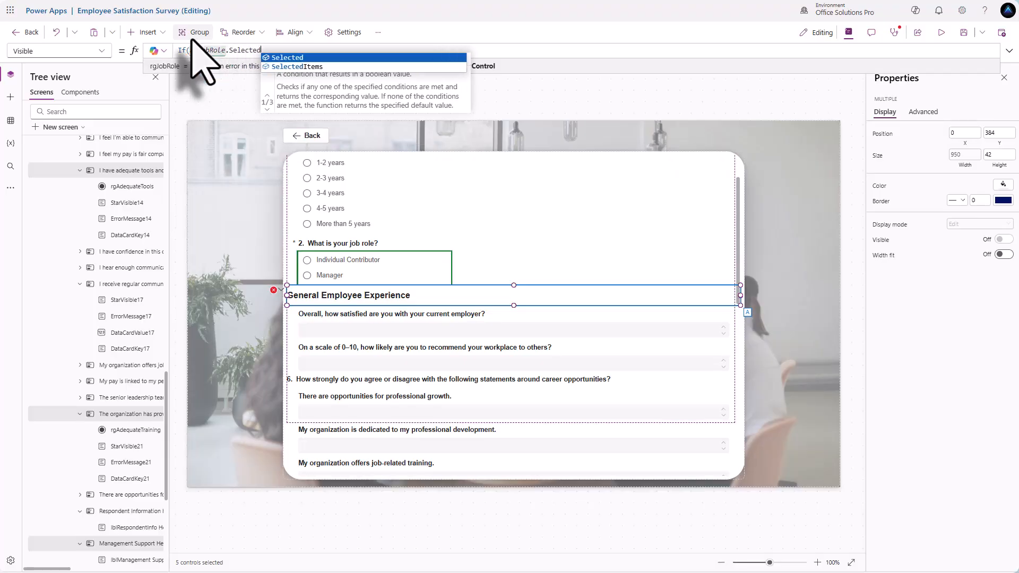
type(".Value")
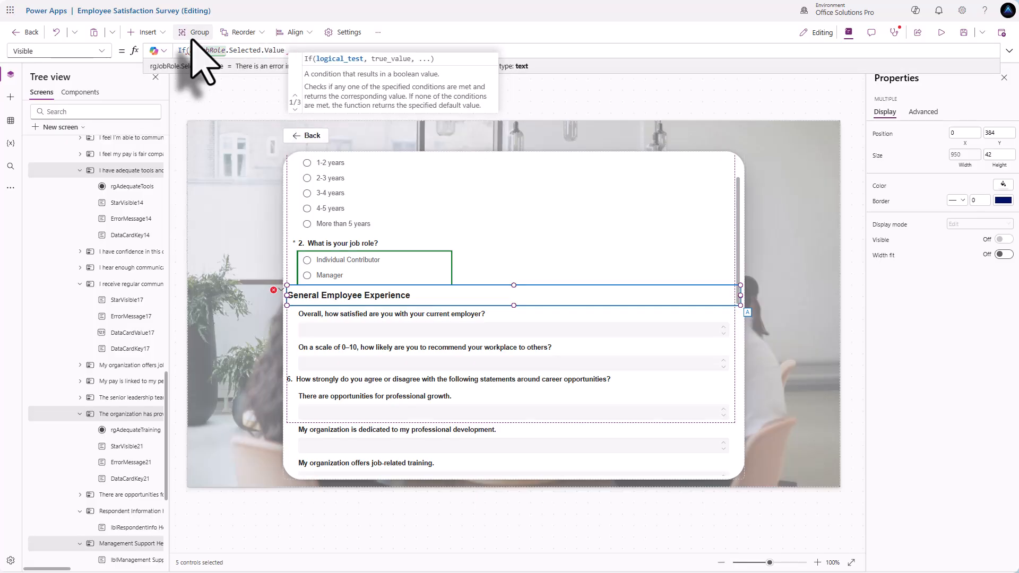
type(" = \"")
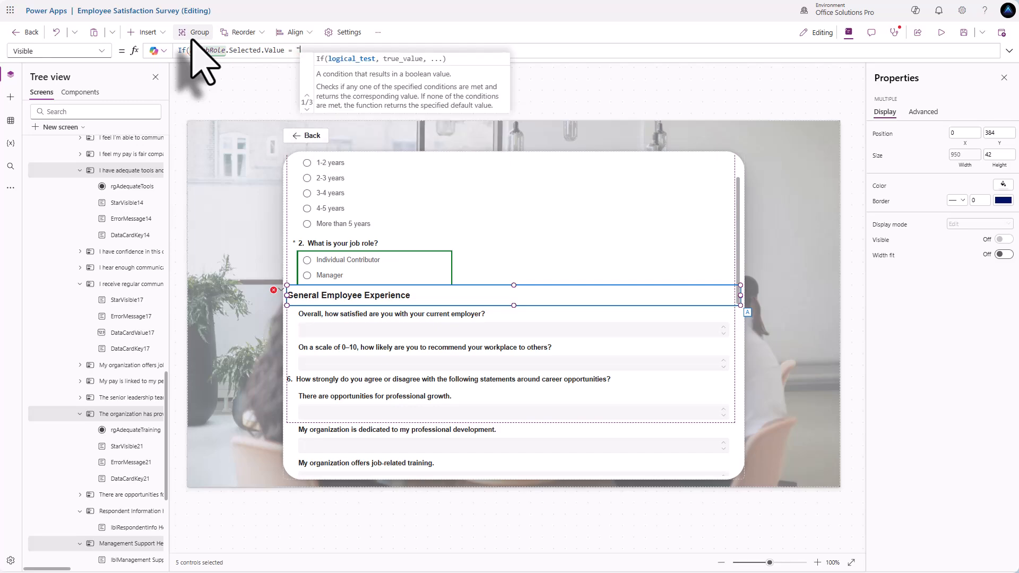
type("Manager")
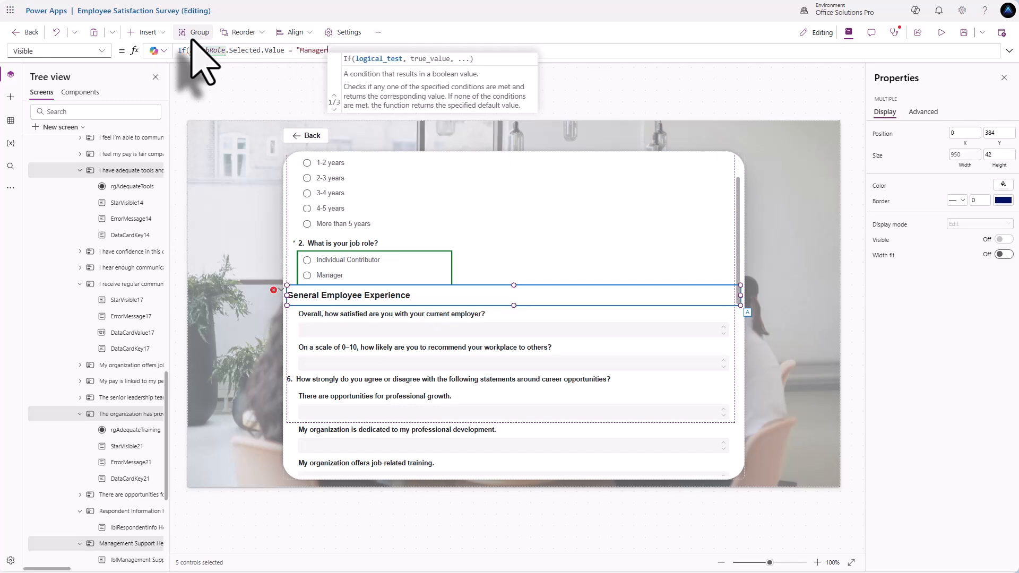
type("\", true, false")
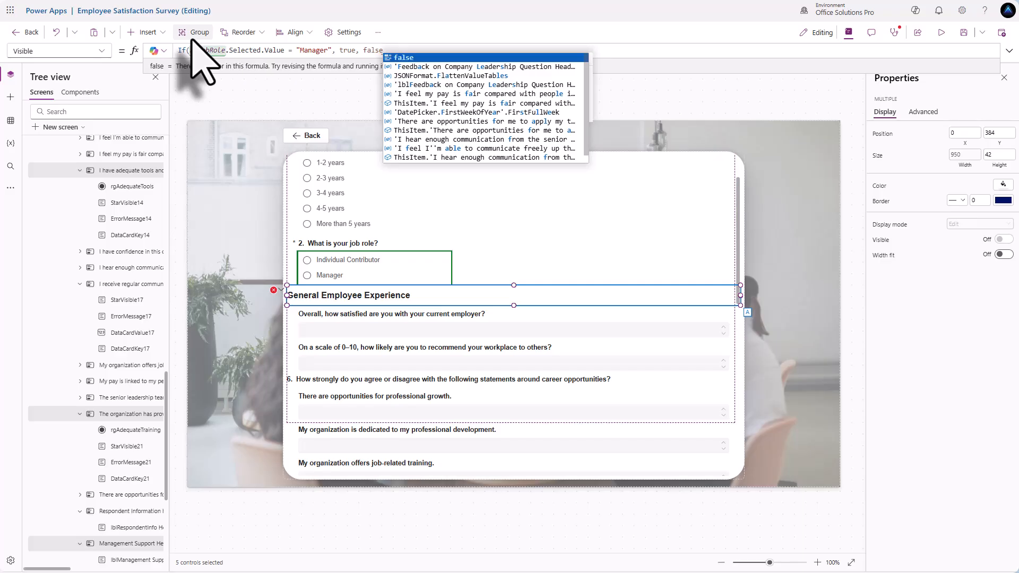
type(")")
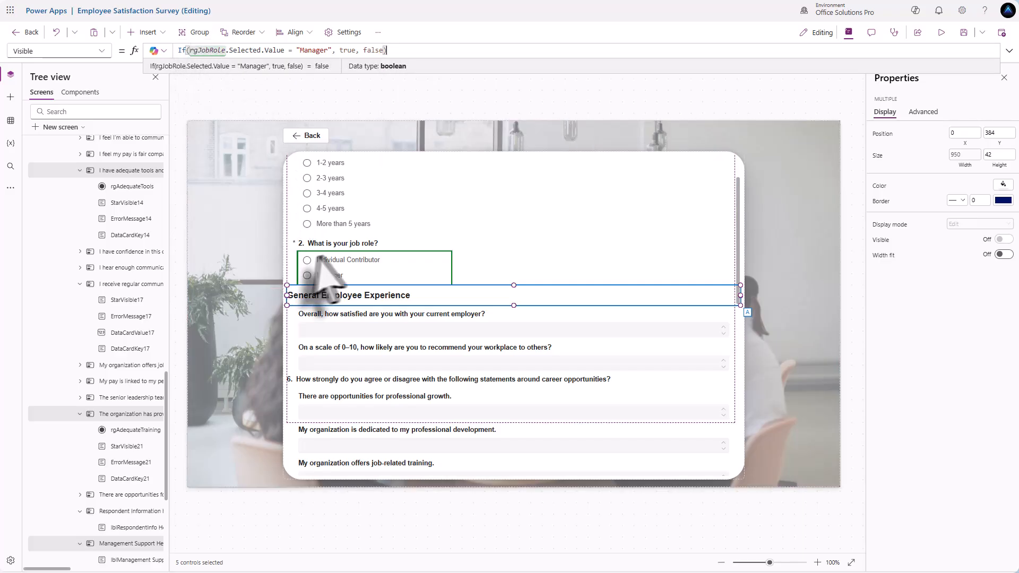
key("alt")
- Toggle between Manager and Individual Contributor in preview to check the section shows and hides
left_click(307, 276, "alt")
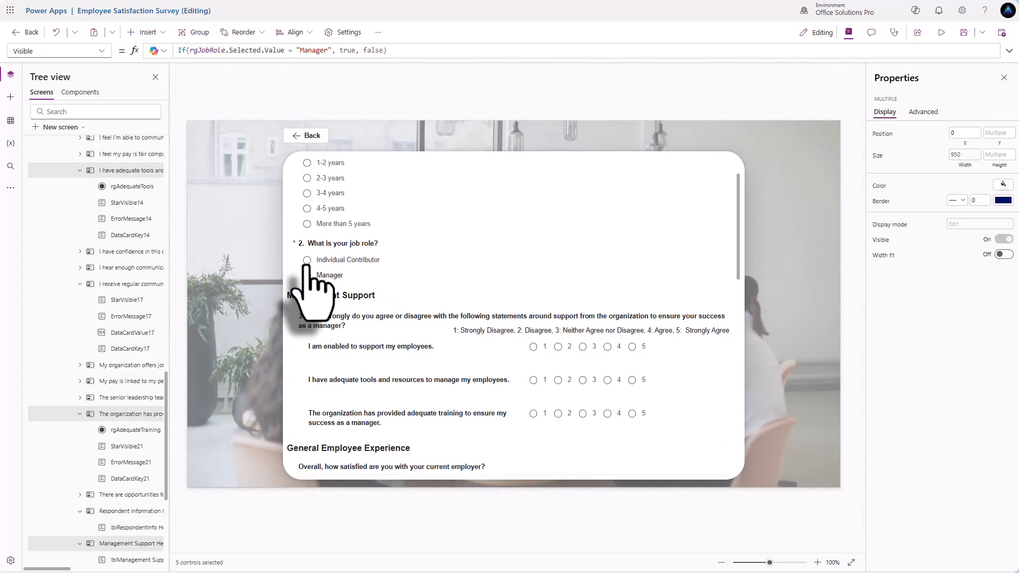
left_click(312, 264, "alt")
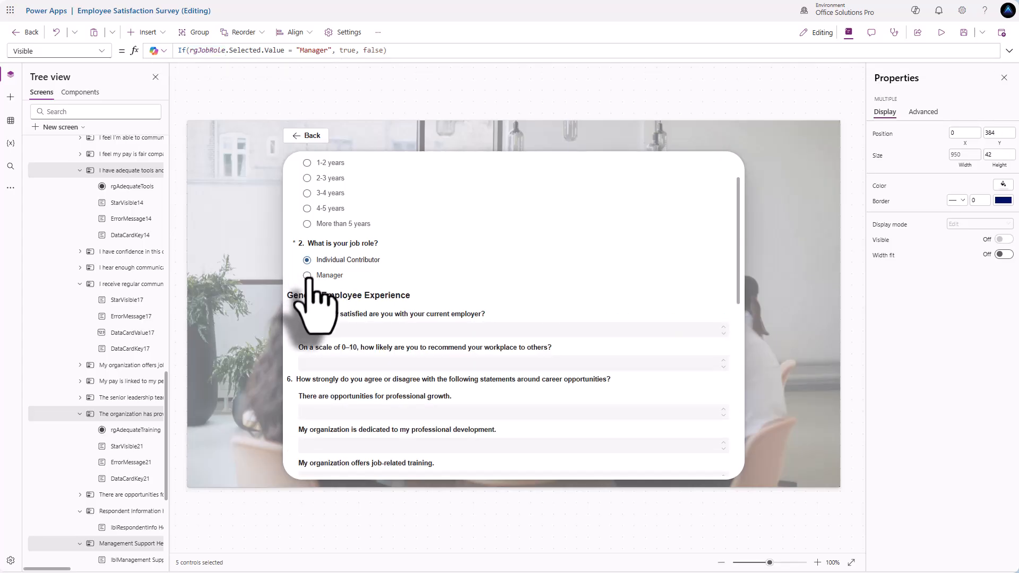
left_click(307, 277, "alt")
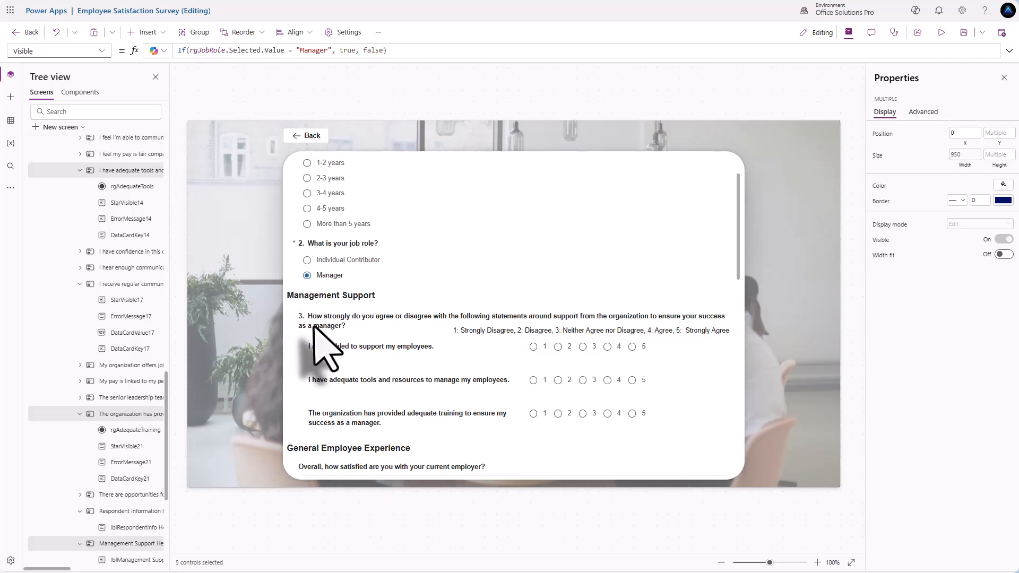
left_click(307, 260, "alt")
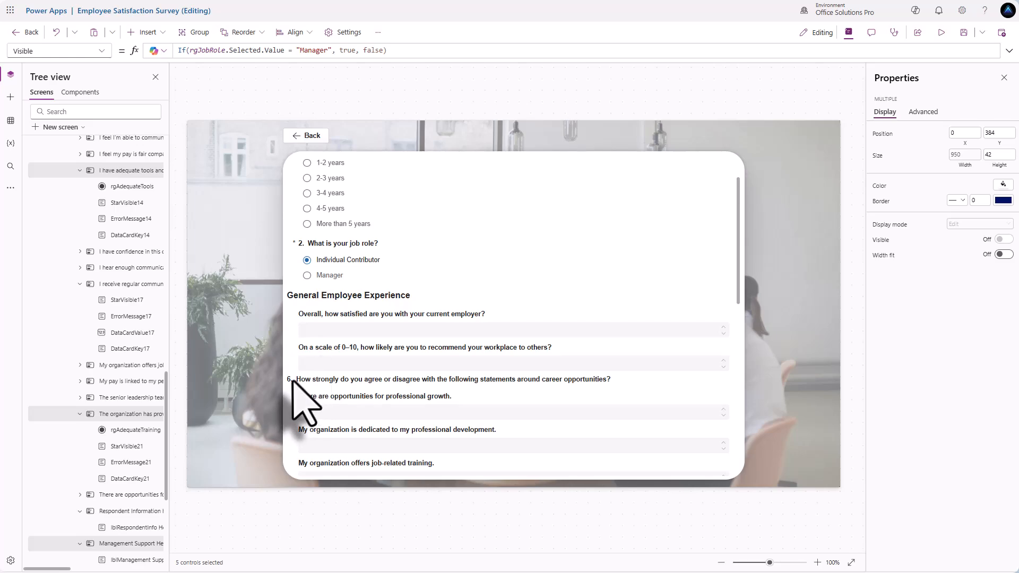
- Choose Manager again and scroll through the revealed Management Support questions
scroll(297, 381, "down", 3)
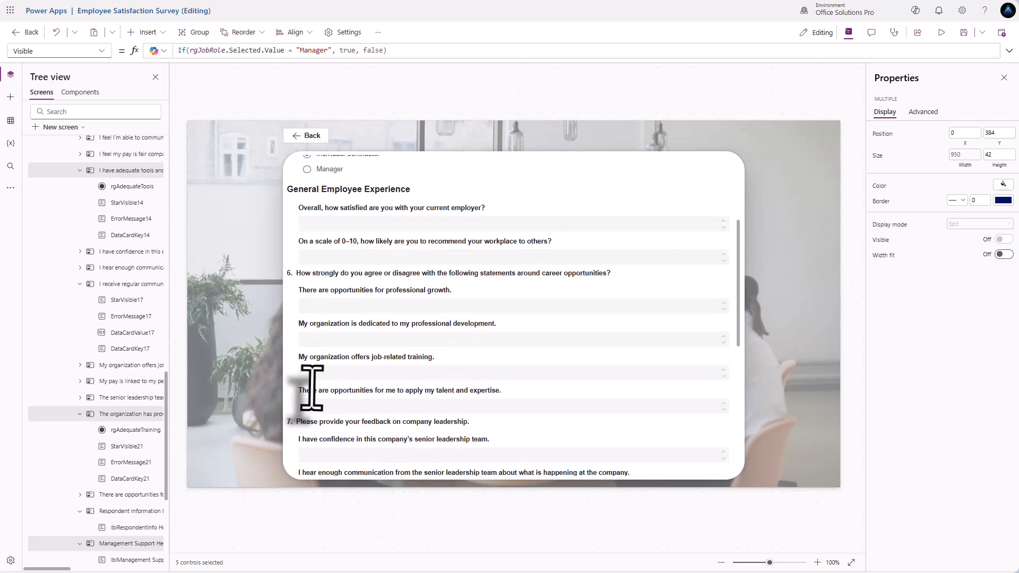
scroll(319, 403, "down", 1)
scroll(313, 388, "up", 5)
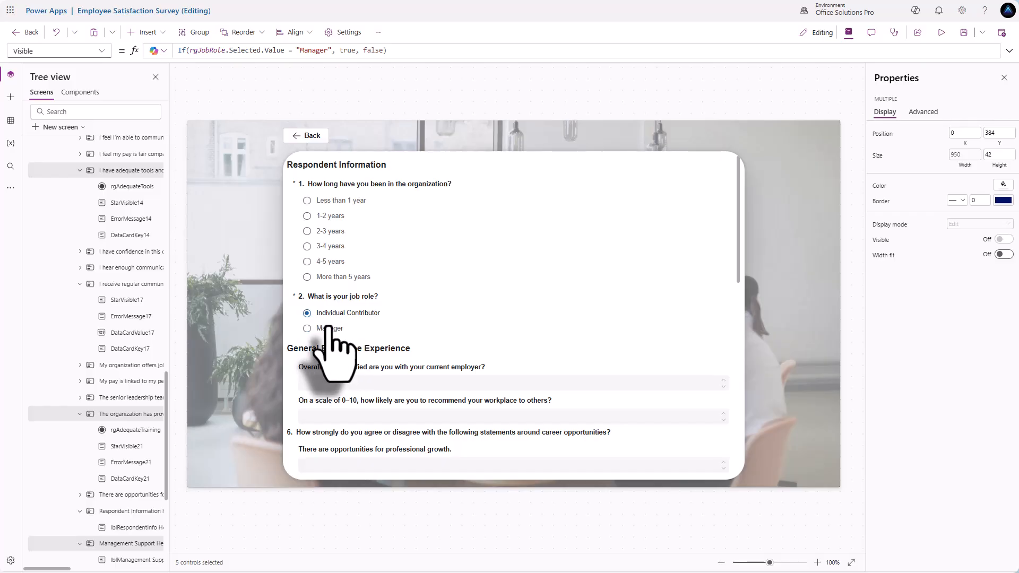
scroll(342, 380, "down", 4)
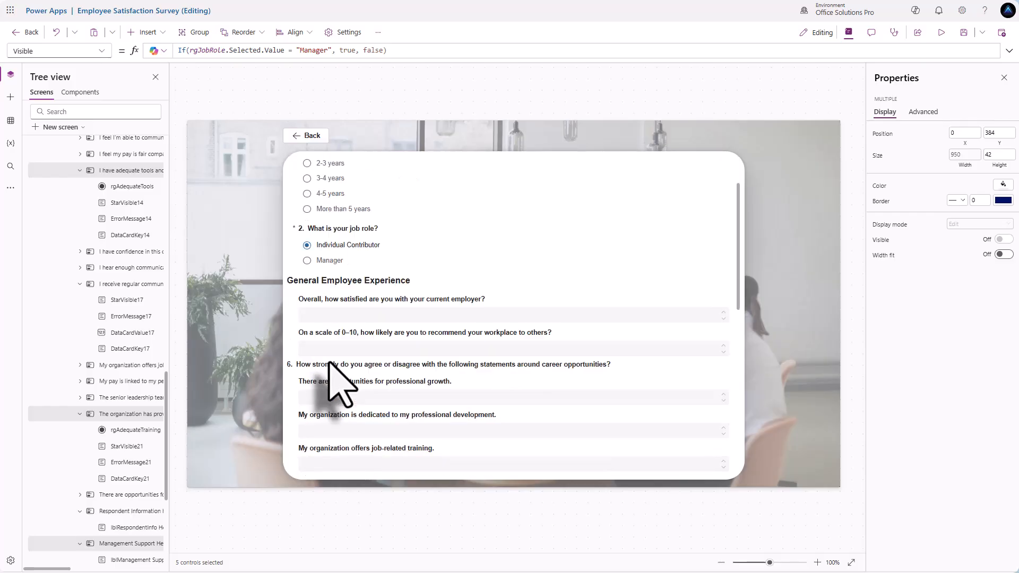
scroll(331, 367, "down", 3)
scroll(330, 366, "up", 7)
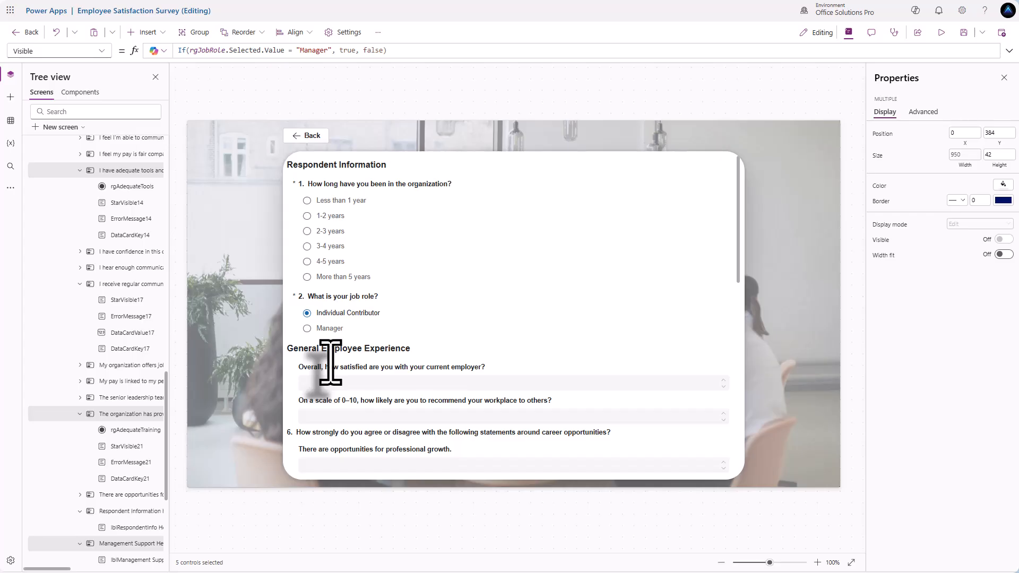
scroll(307, 329, "down", 2)
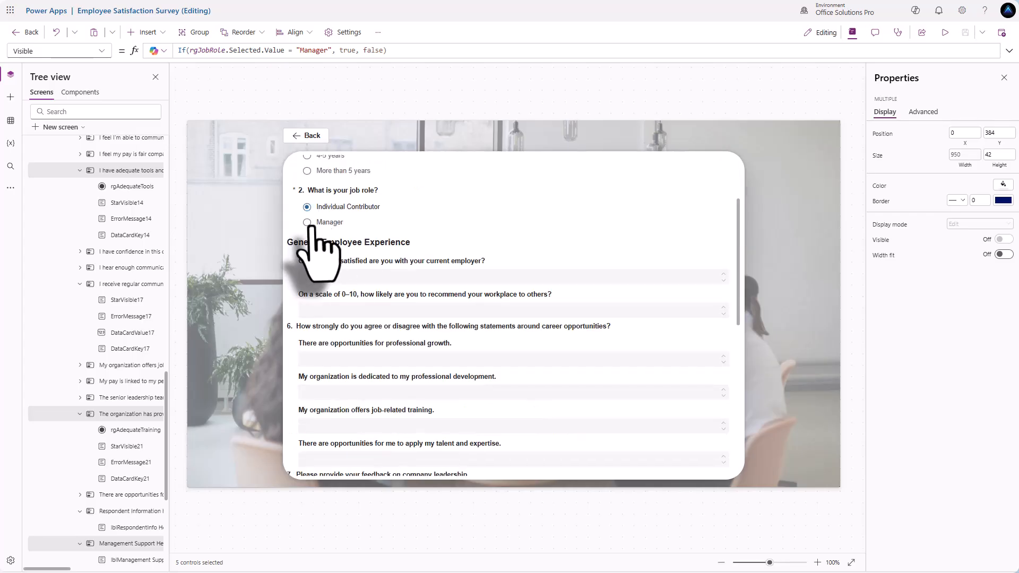
left_click(307, 223)
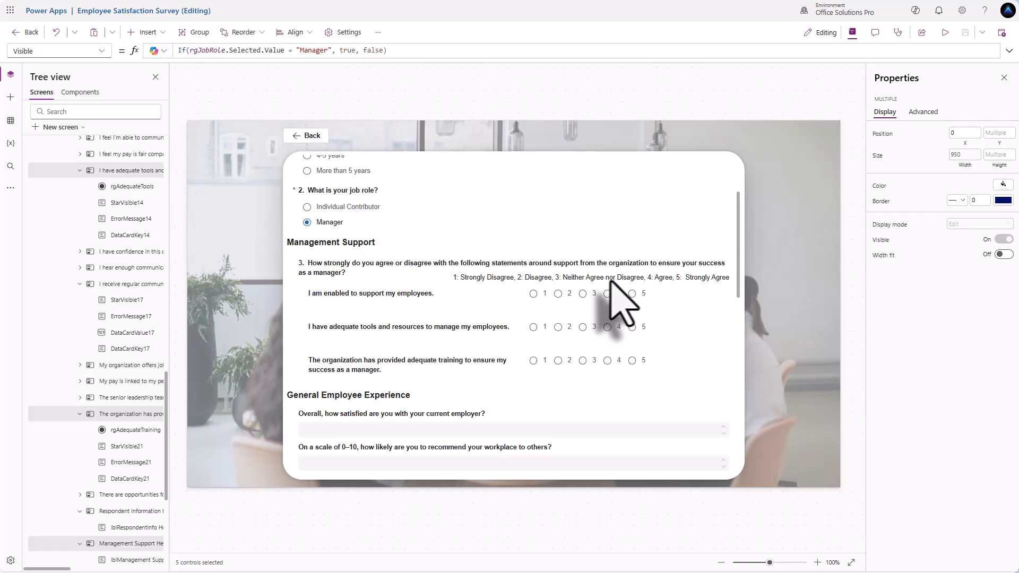
scroll(463, 291, "down", 2)
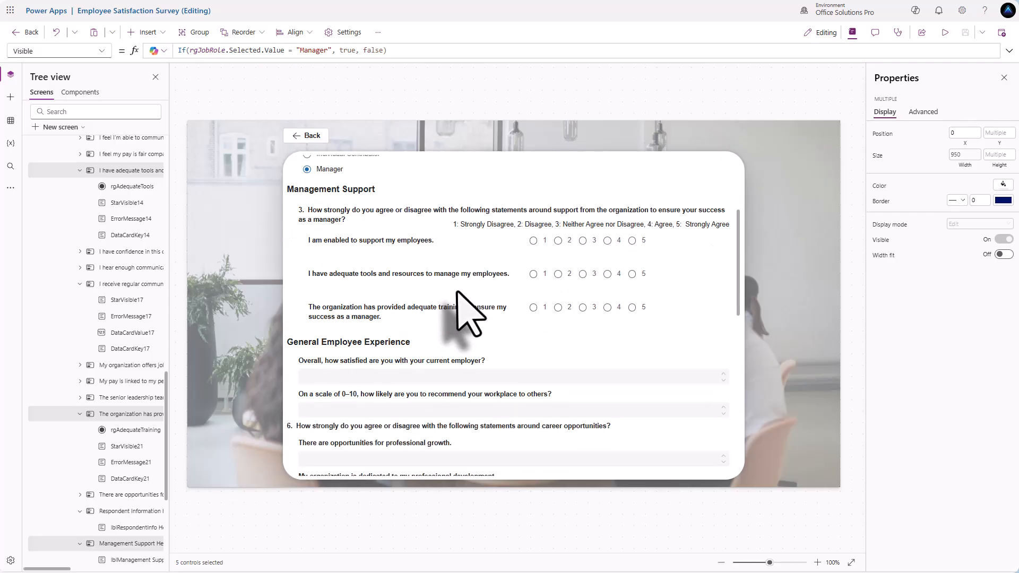
scroll(432, 315, "up", 2)
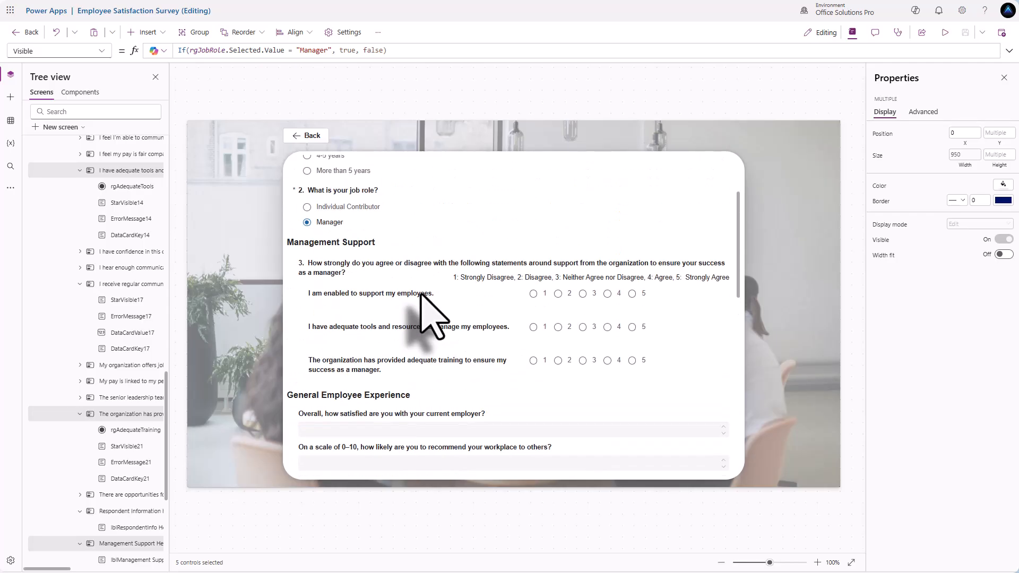
scroll(422, 294, "down", 2)
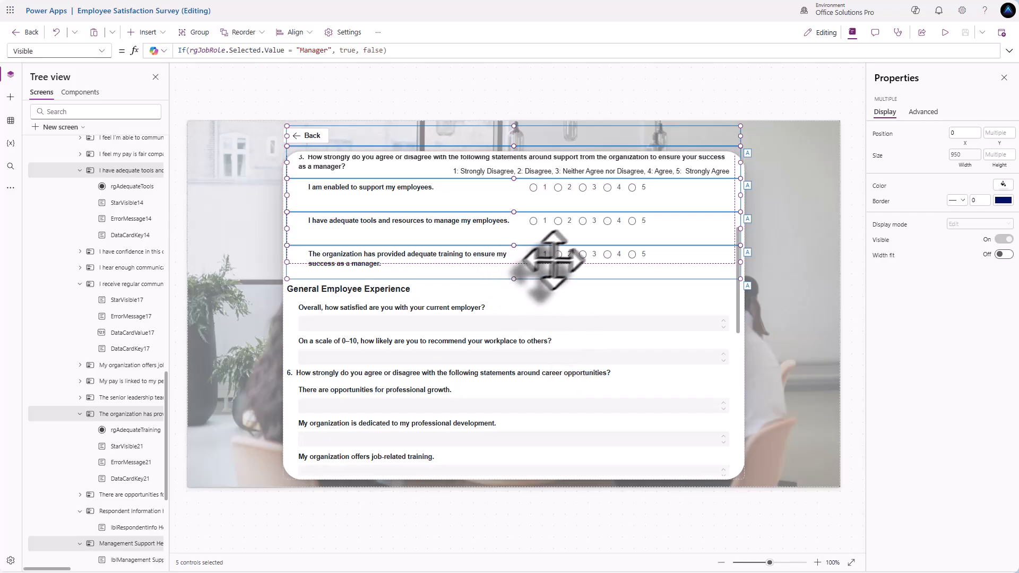
- Add a radio group to the overall satisfaction card and start replacing its Item 1 and Item 2 placeholders with satisfaction labels
left_click(467, 326)
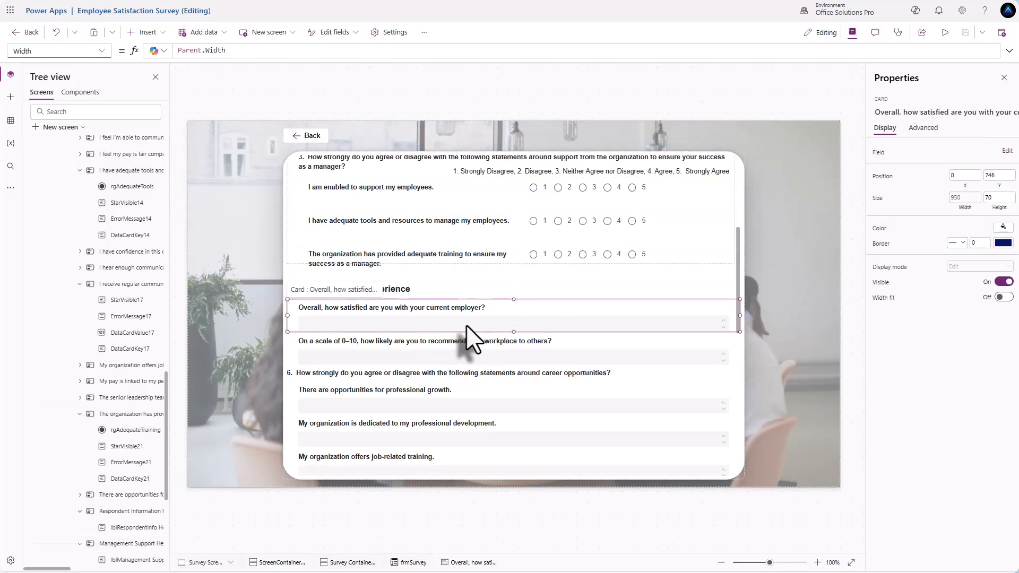
left_click(467, 326)
left_click(159, 35)
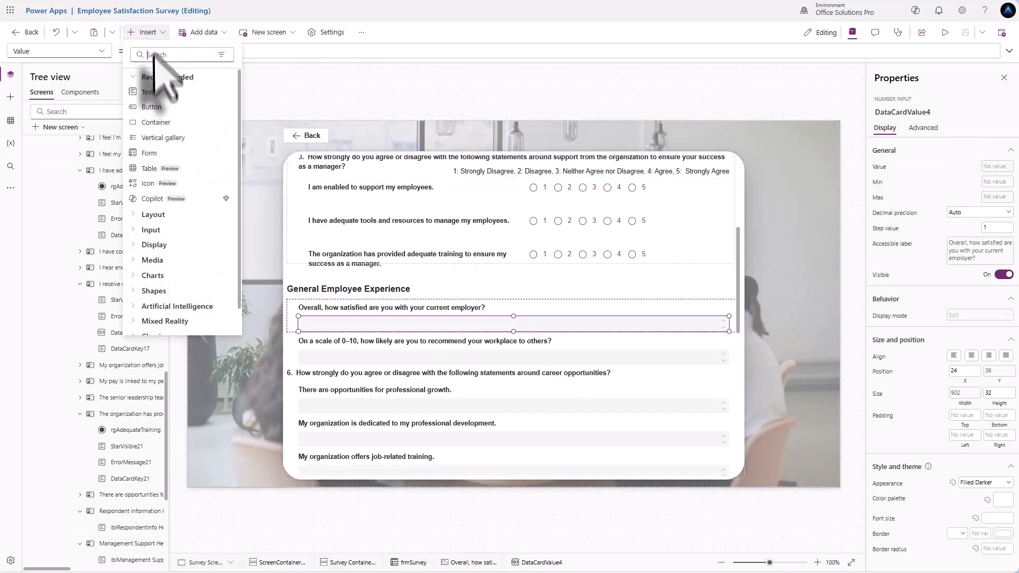
type("radi")
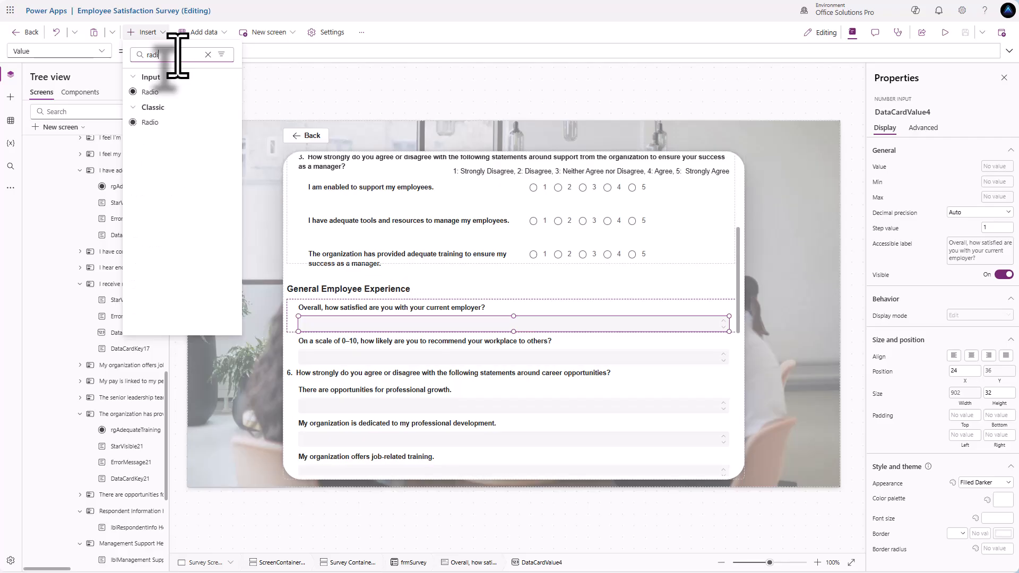
left_click(151, 92)
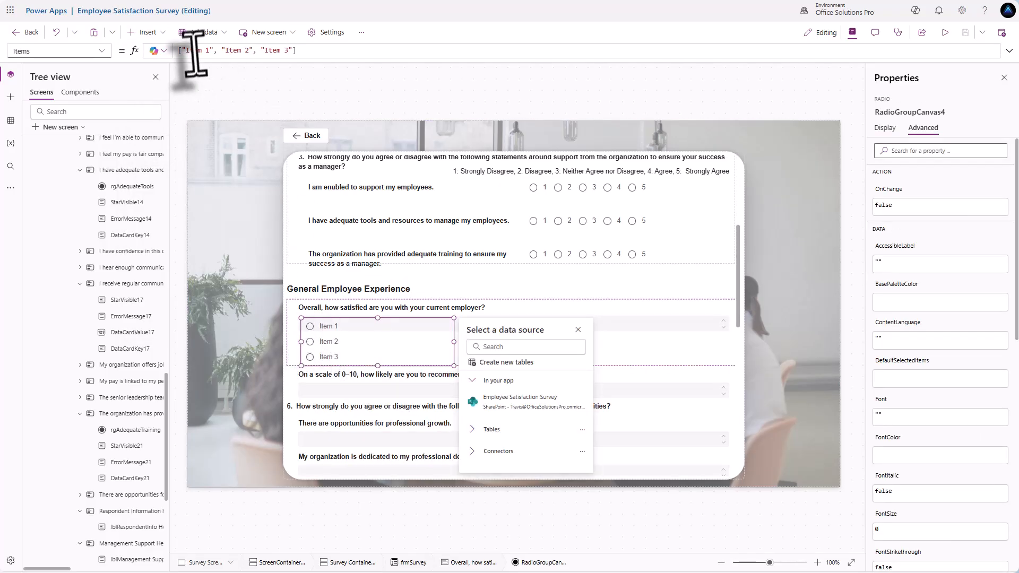
left_click_drag(185, 53, 211, 51)
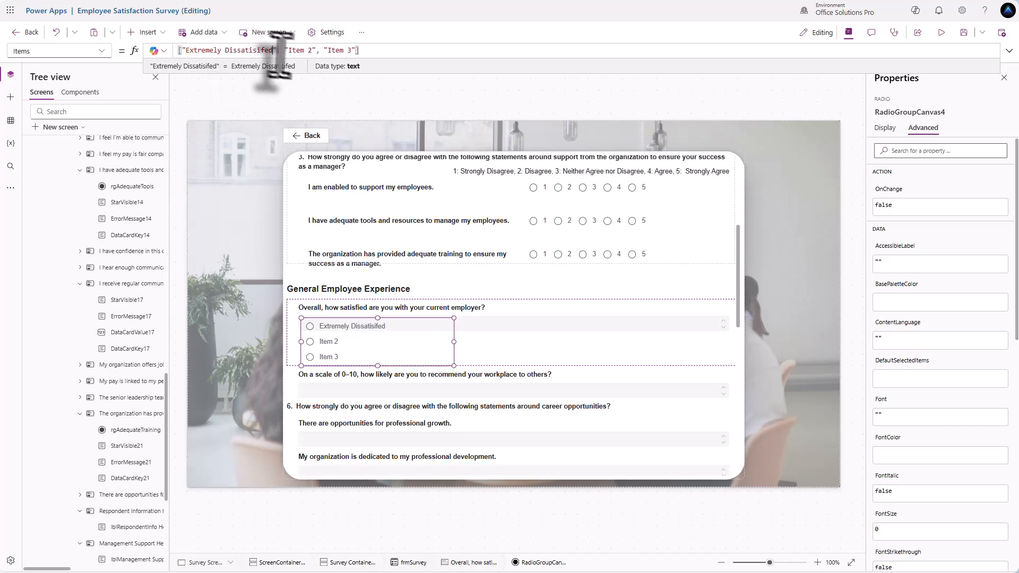
left_click_drag(289, 51, 310, 51)
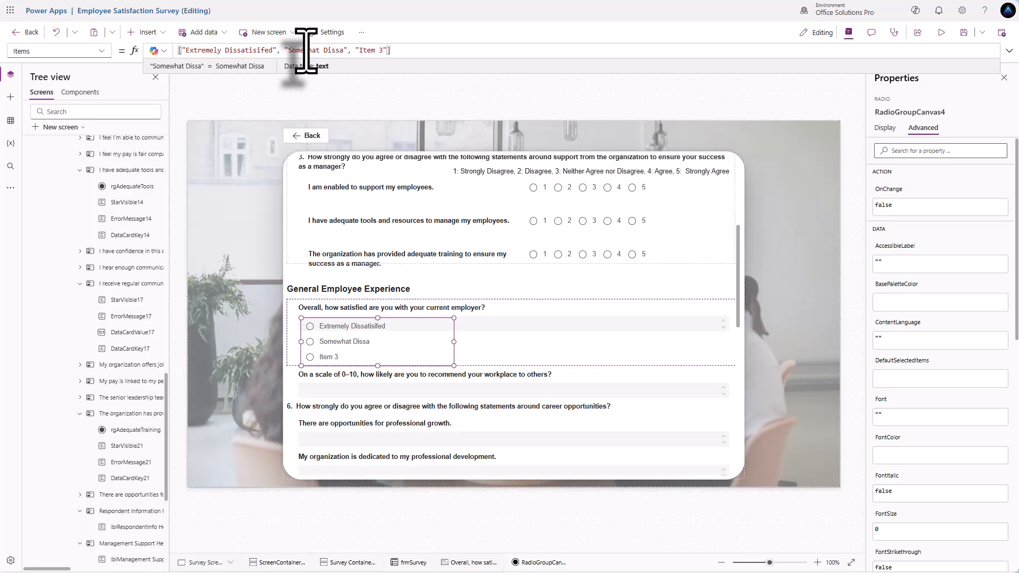
- Set the satisfaction radio group's height to 170
type("ed")
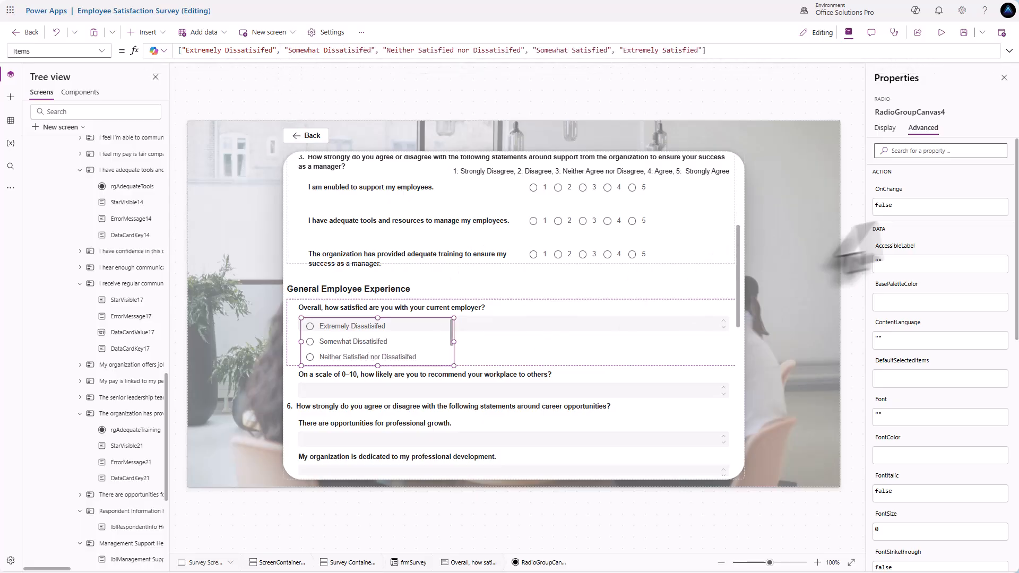
left_click(887, 132)
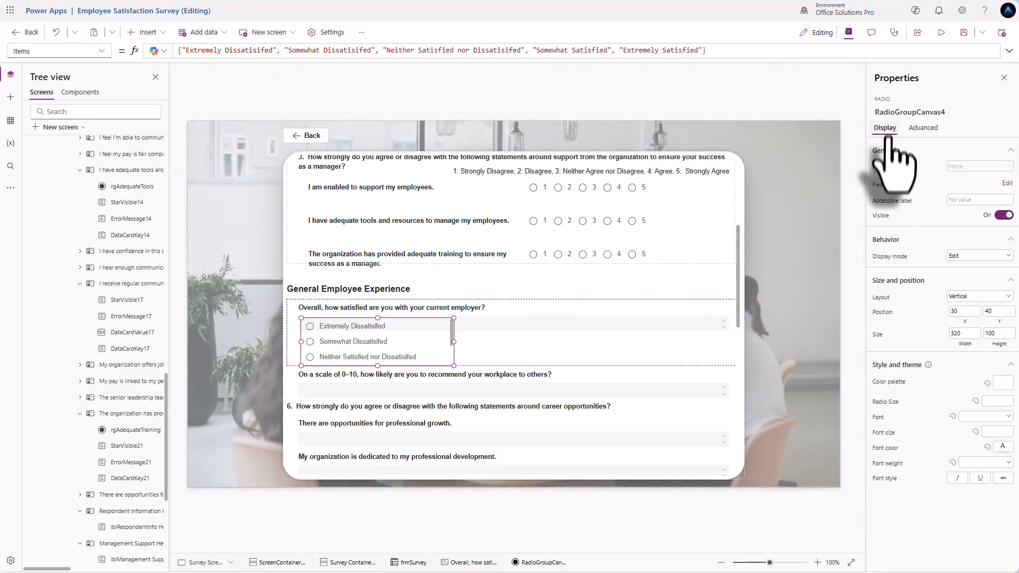
left_click(989, 334)
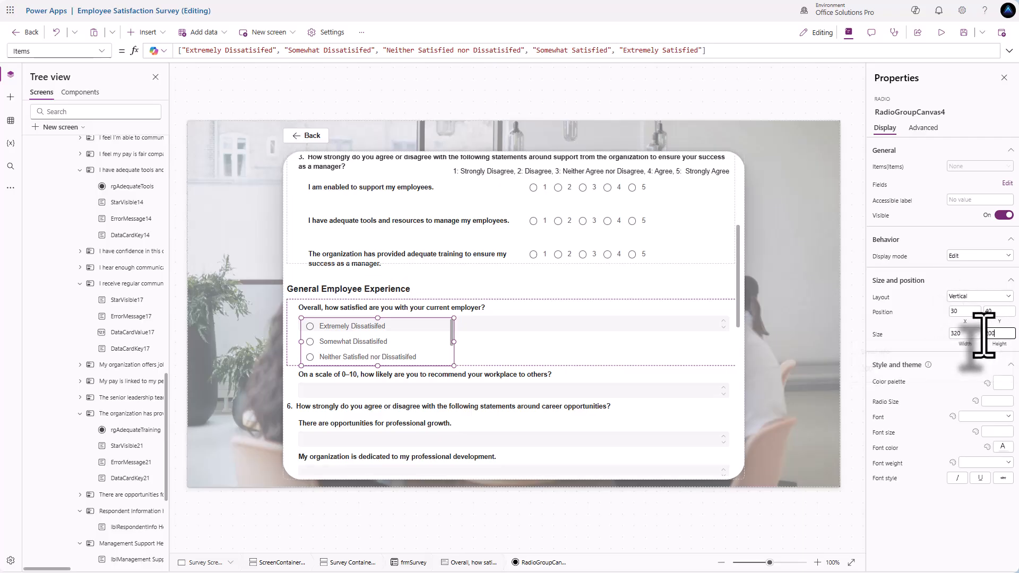
type("200")
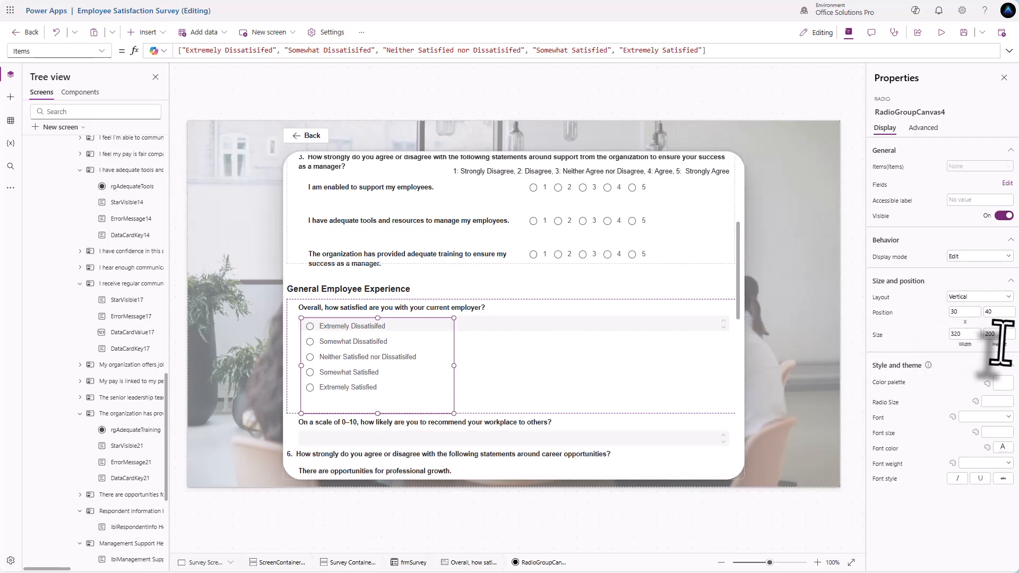
key("BackSpace")
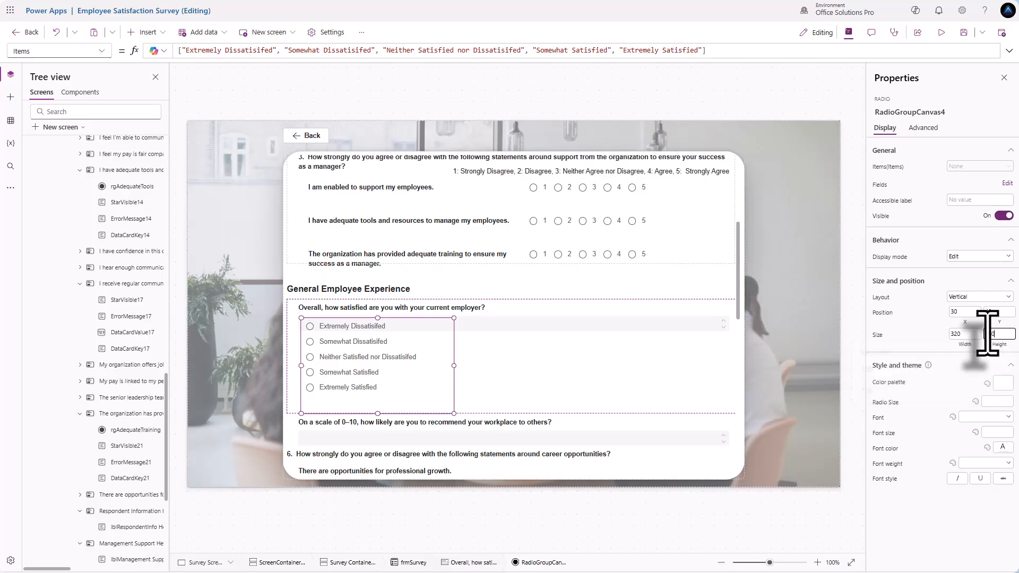
type("180")
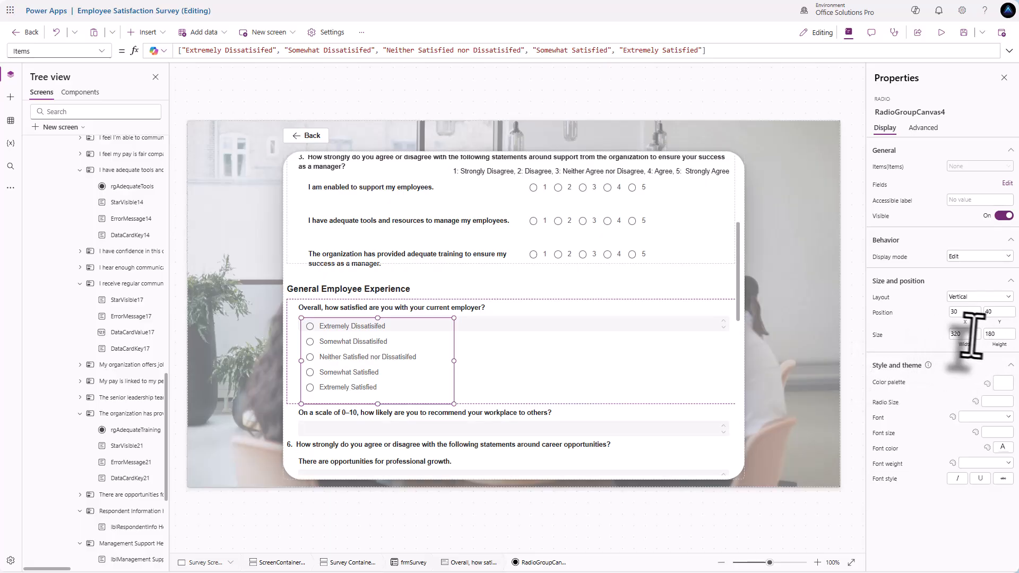
left_click(984, 333)
key("BackSpace")
type("170")
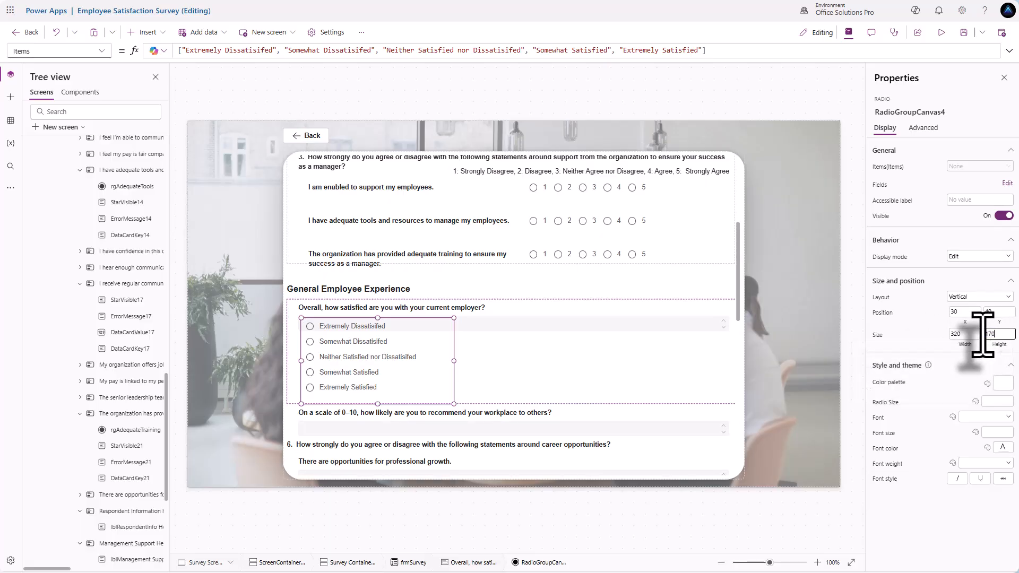
left_click(928, 336)
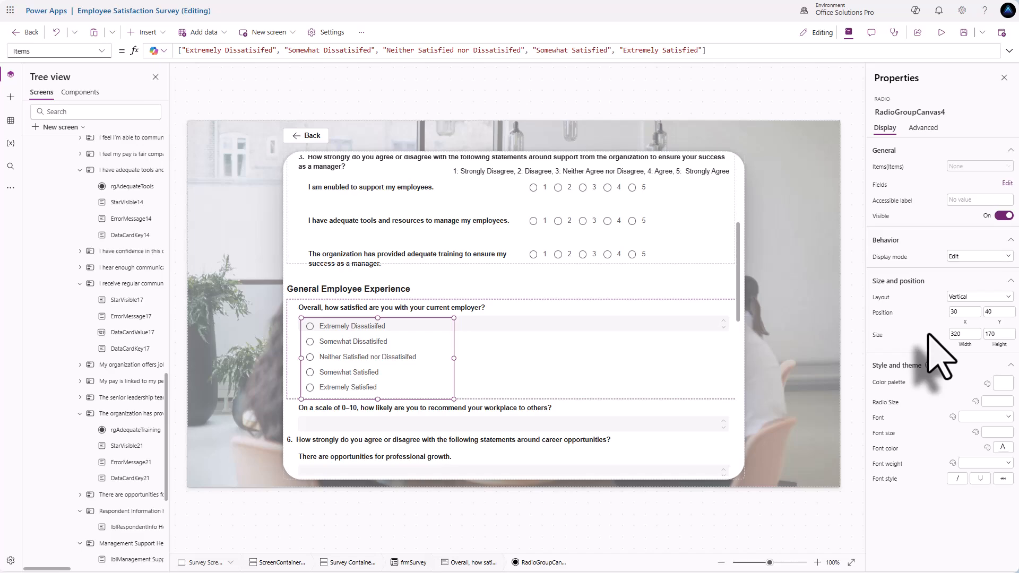
- Position the radio group at X 24 with Y = DataCardKey4.Y + DataCardKey4.Height + 4
left_click(515, 326)
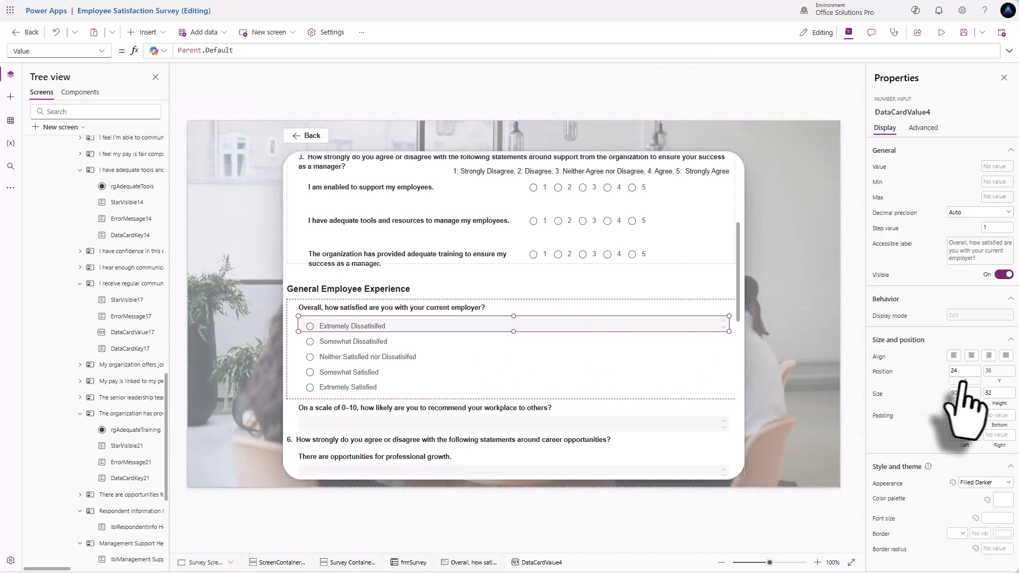
left_click(996, 373)
left_click_drag(352, 51, 183, 51)
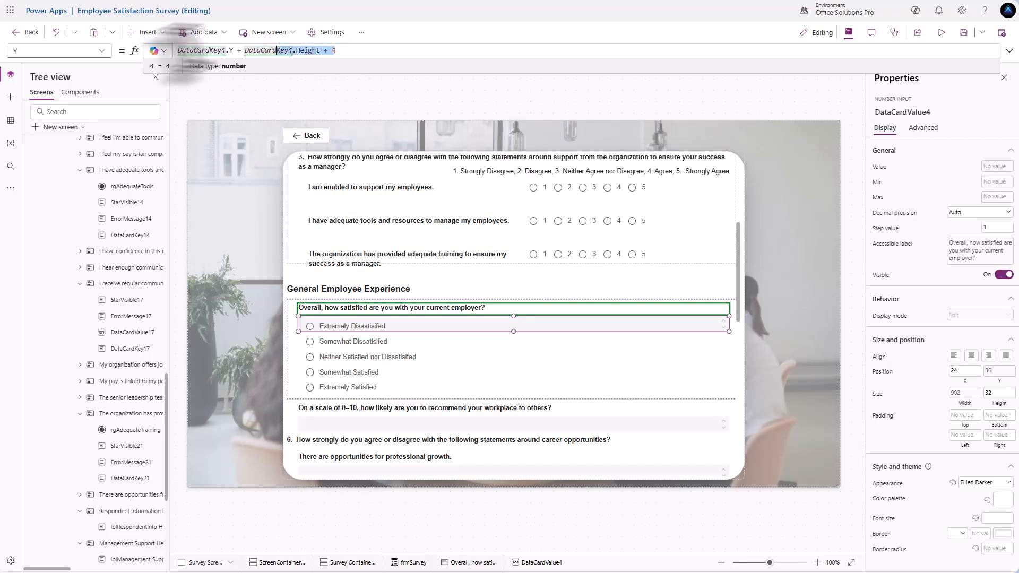
left_click(342, 353)
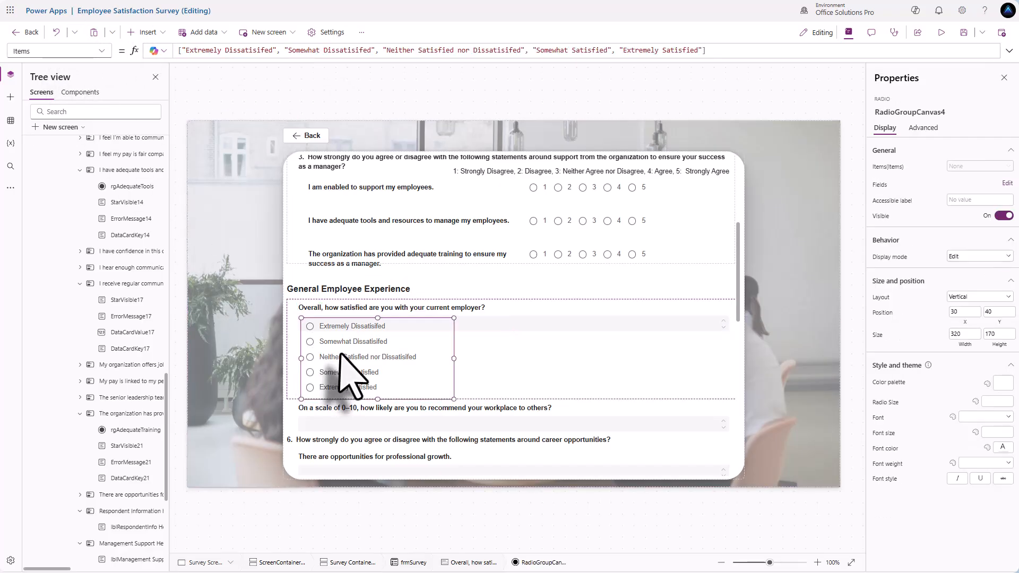
left_click(965, 312)
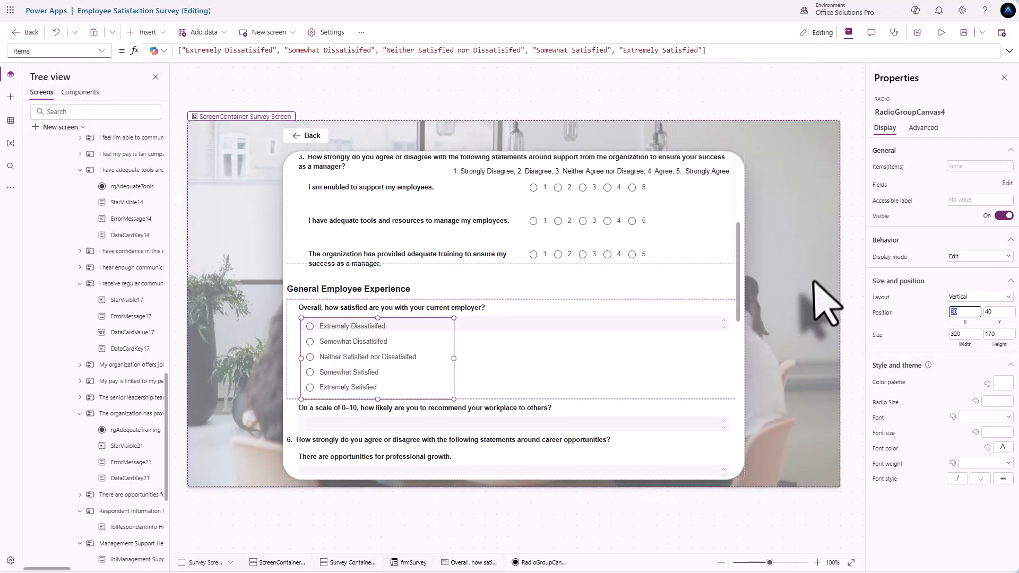
type("4")
left_click(999, 323)
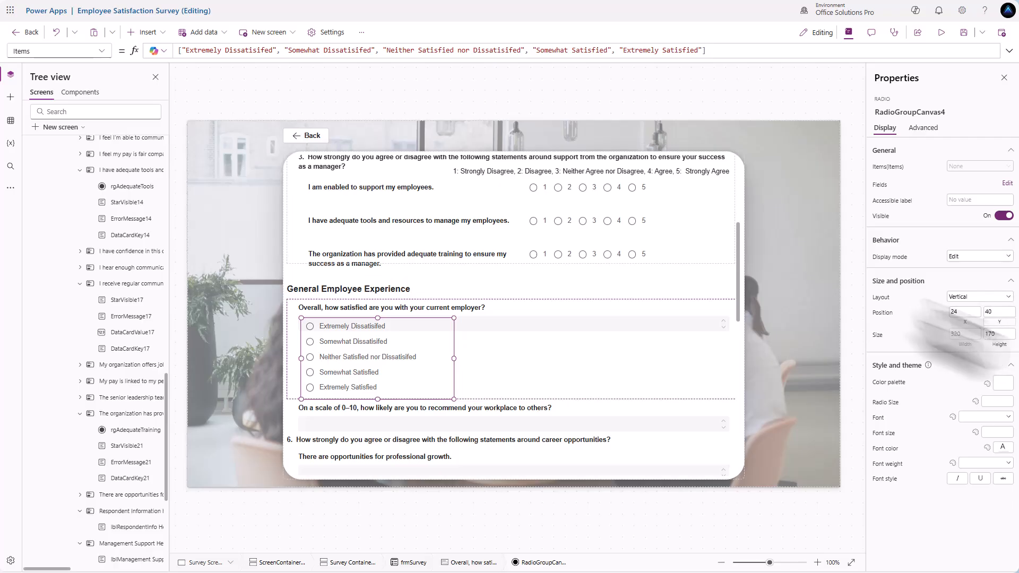
left_click_drag(200, 51, 148, 51)
type("DataCardKey4.Y + DataCardKey4.Height + 4")
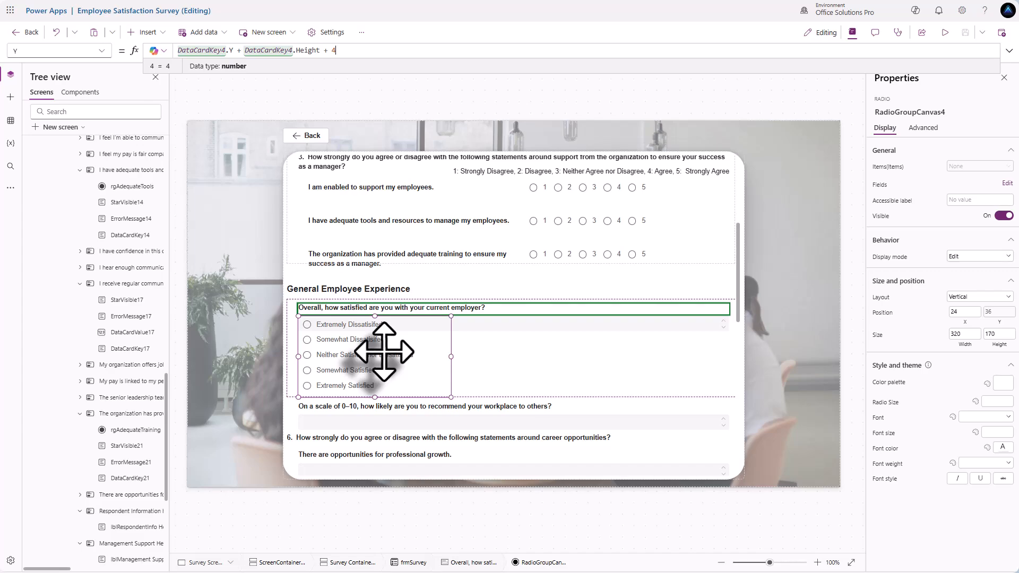
- Comment out the existing Value(DataCardValue4.Value) in the satisfaction card's Update formula
left_click(595, 388)
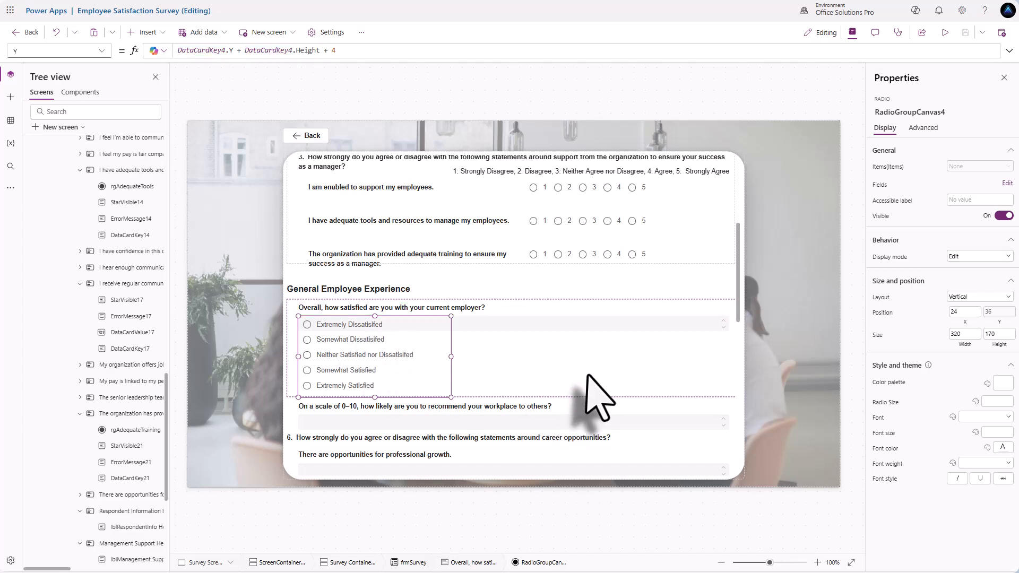
left_click(101, 51)
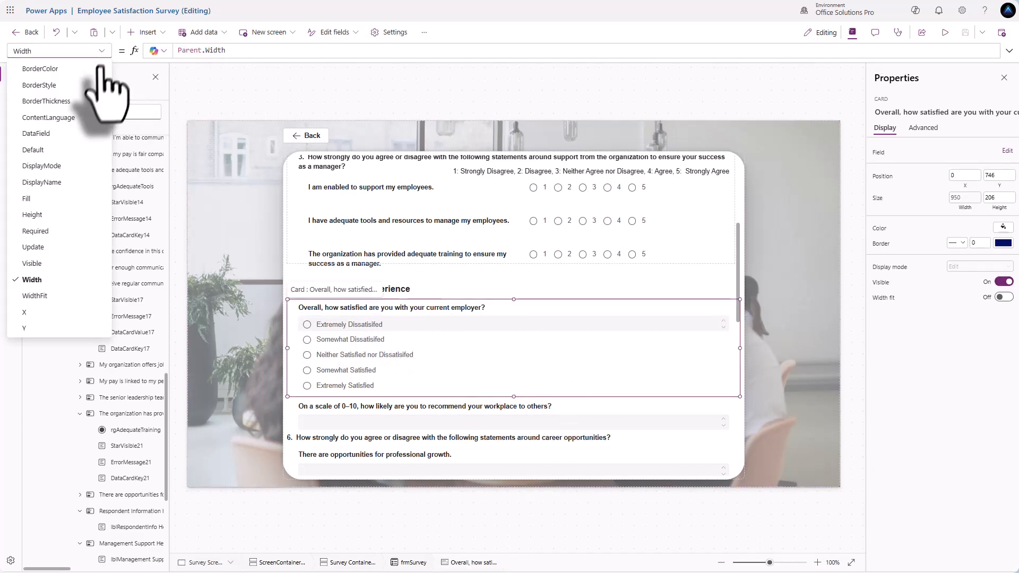
left_click(49, 250)
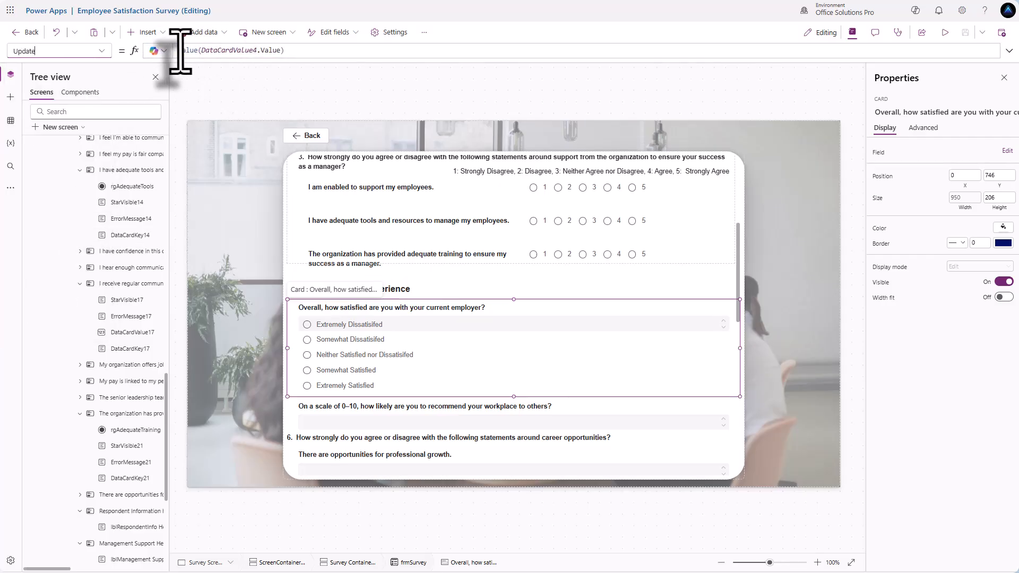
left_click(180, 52)
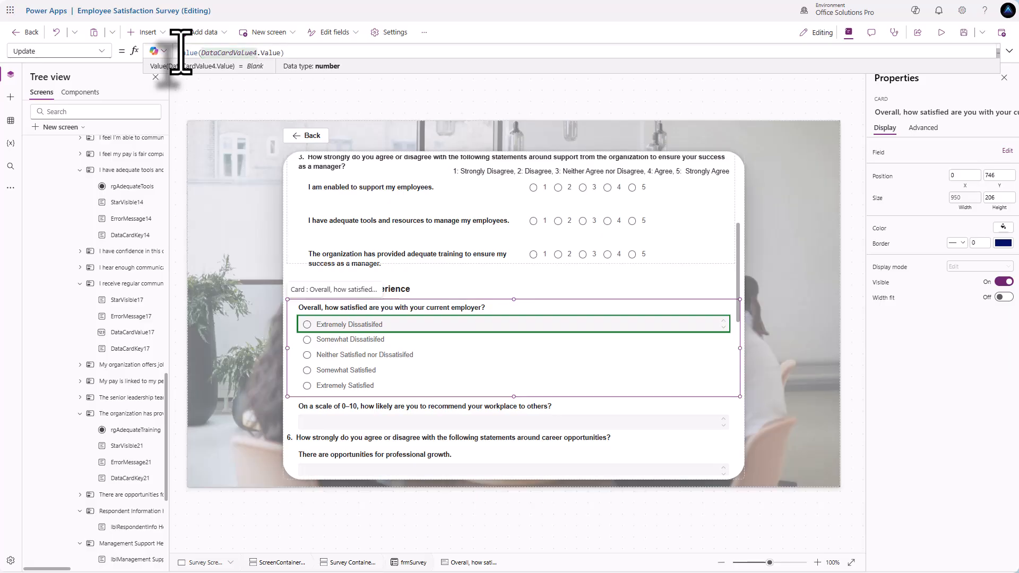
type("//")
left_click_drag(289, 60, 285, 221)
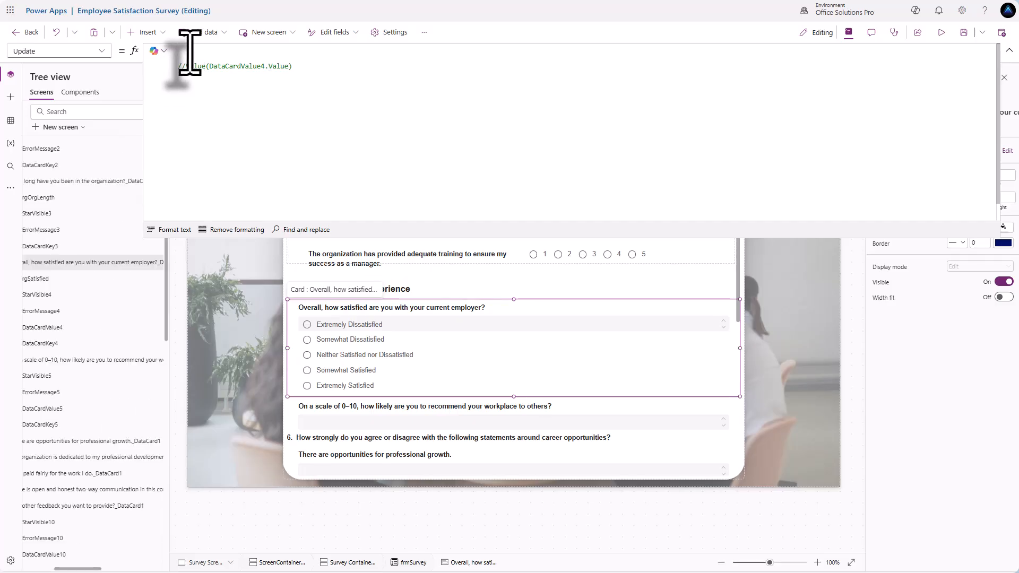
- Begin Switch(rgSatisfied.Selected.Value, mapping "Extremely Dissatisfied" to 1
type("g")
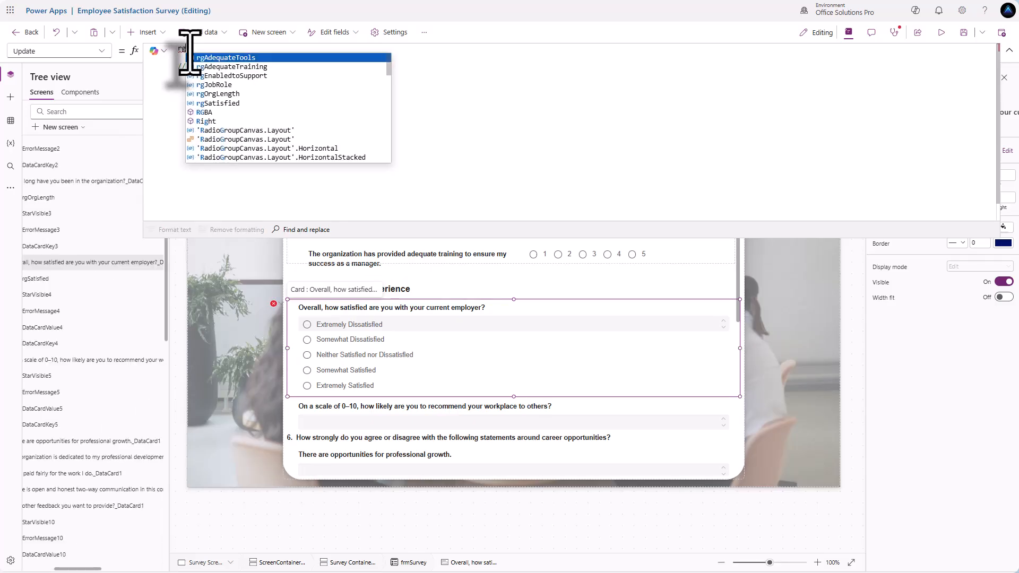
key("BackSpace")
key("BackSpace")
type("switch(")
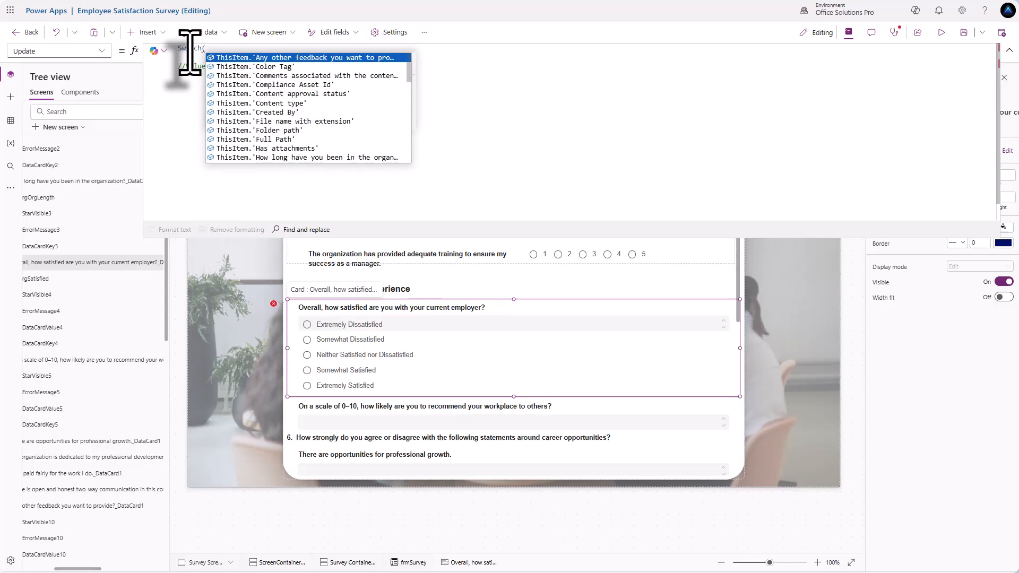
type("rg")
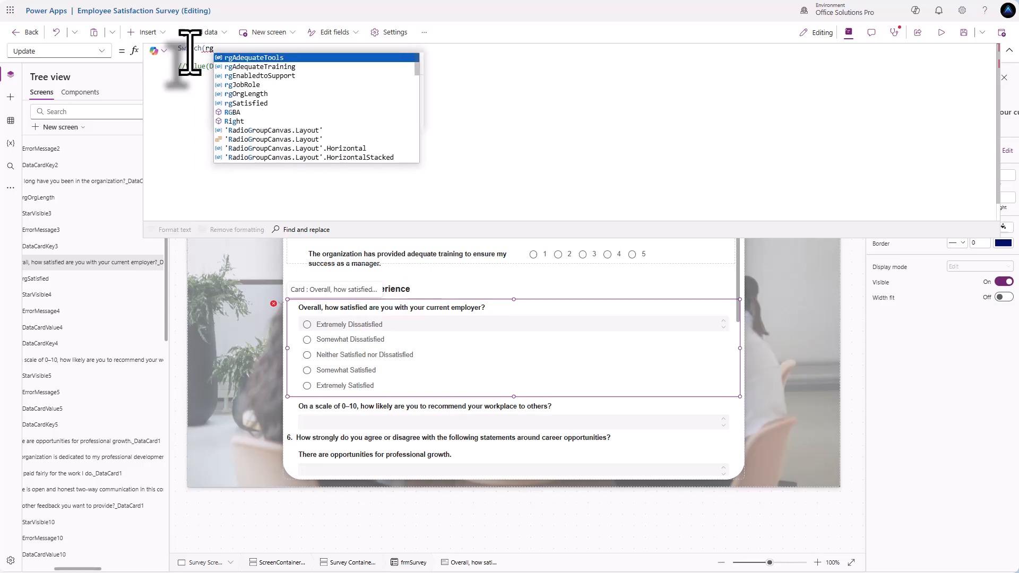
type("Satisfied.Selecte")
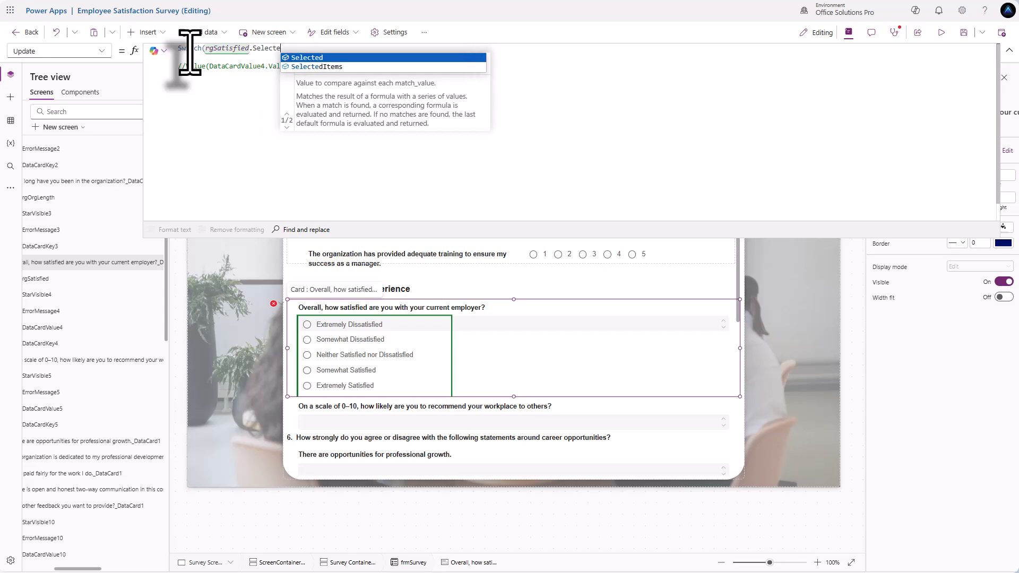
type("d.Value")
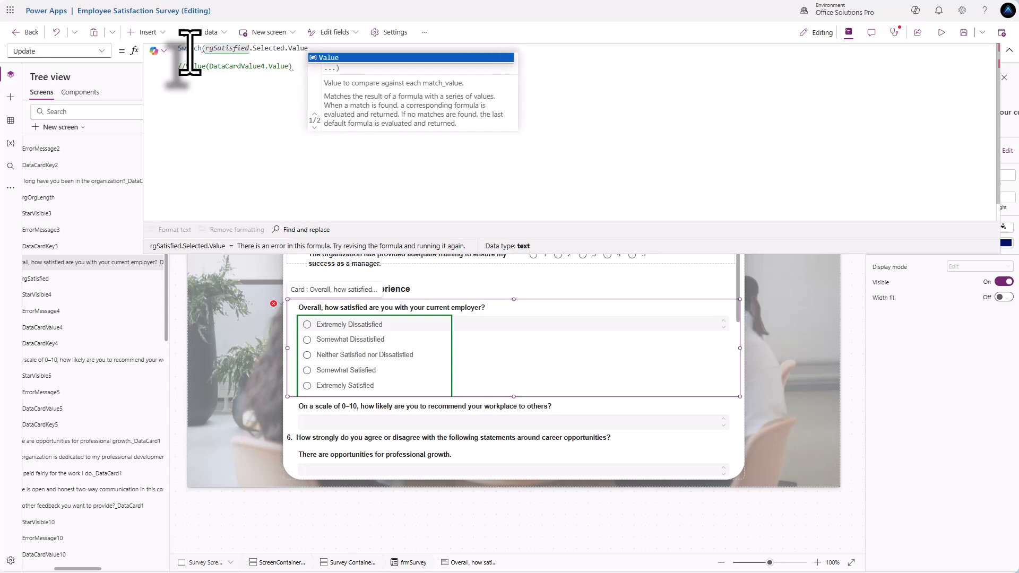
type(",")
key("Return")
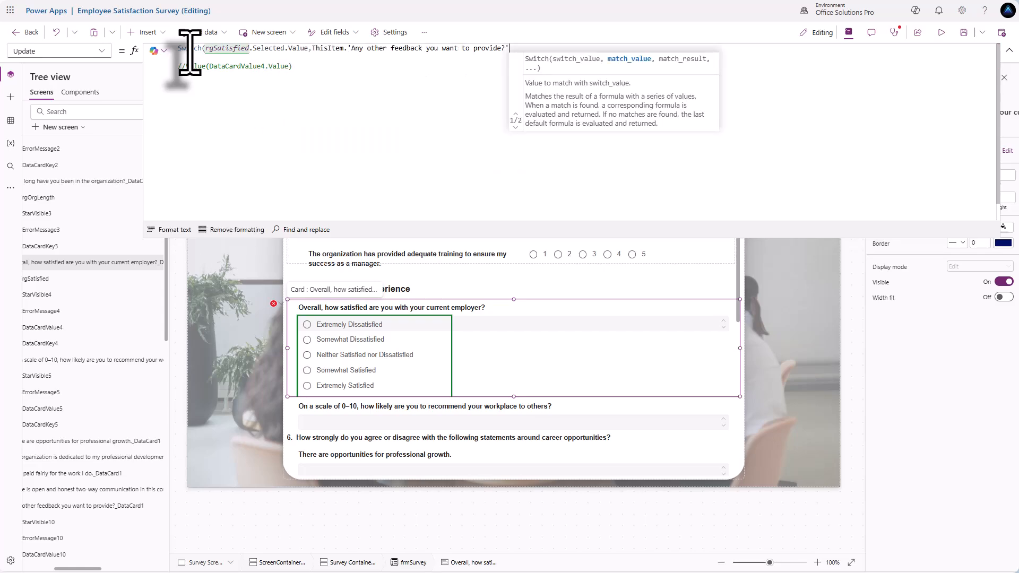
key("ctrl+z")
key("Return")
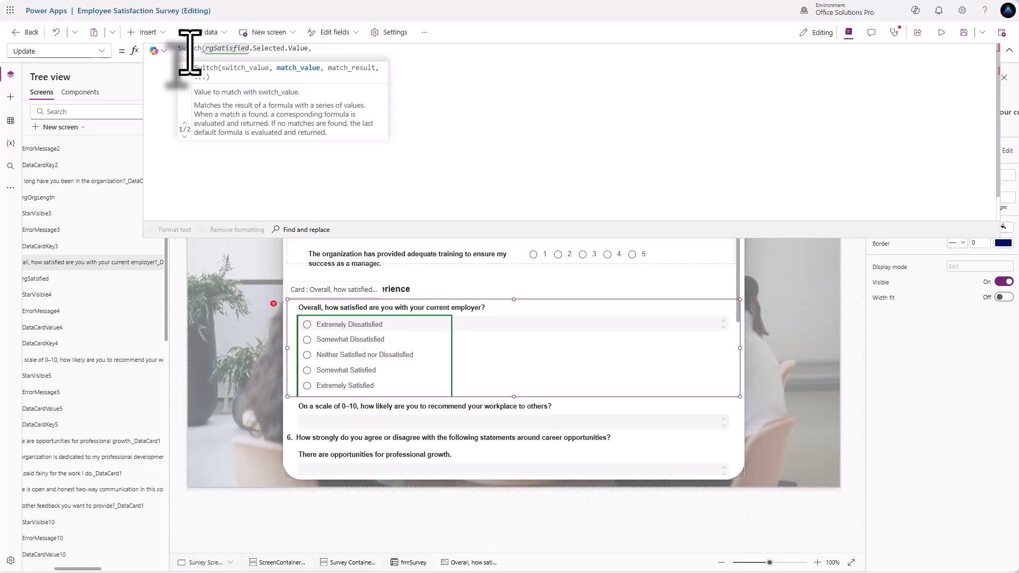
key("Tab")
type("\"")
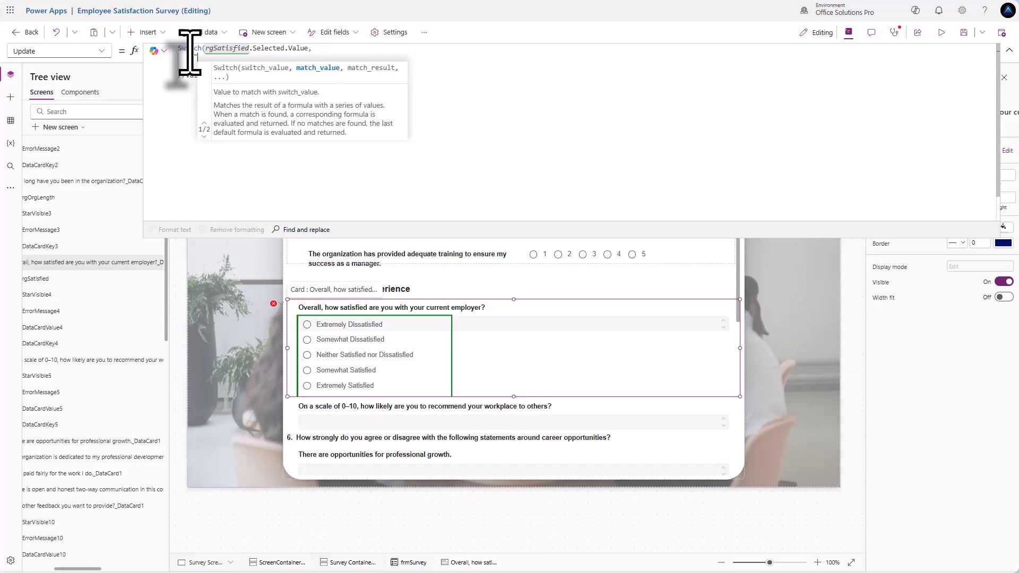
type("Extrem")
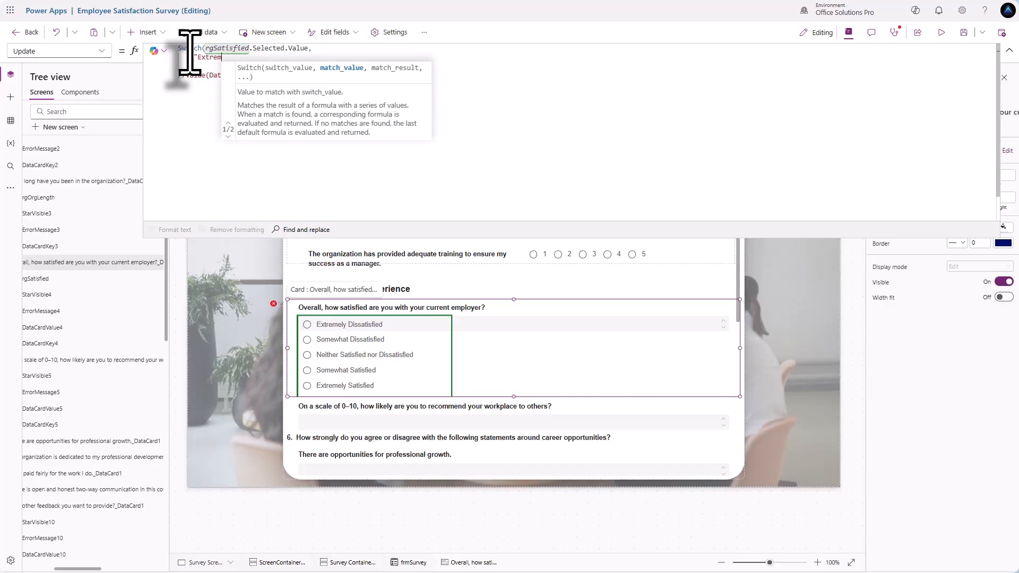
type("ely Dissatisfied")
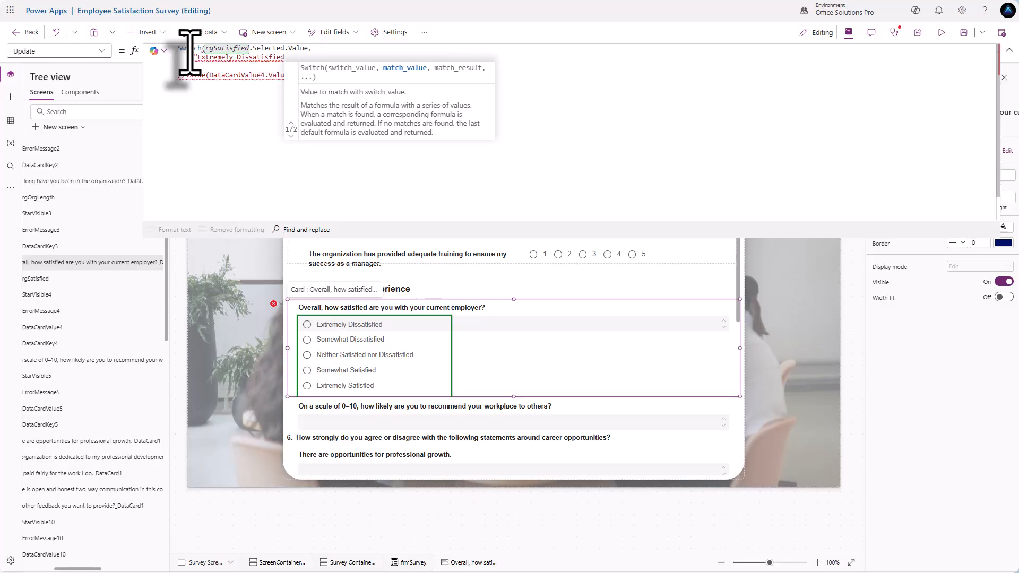
type("\"")
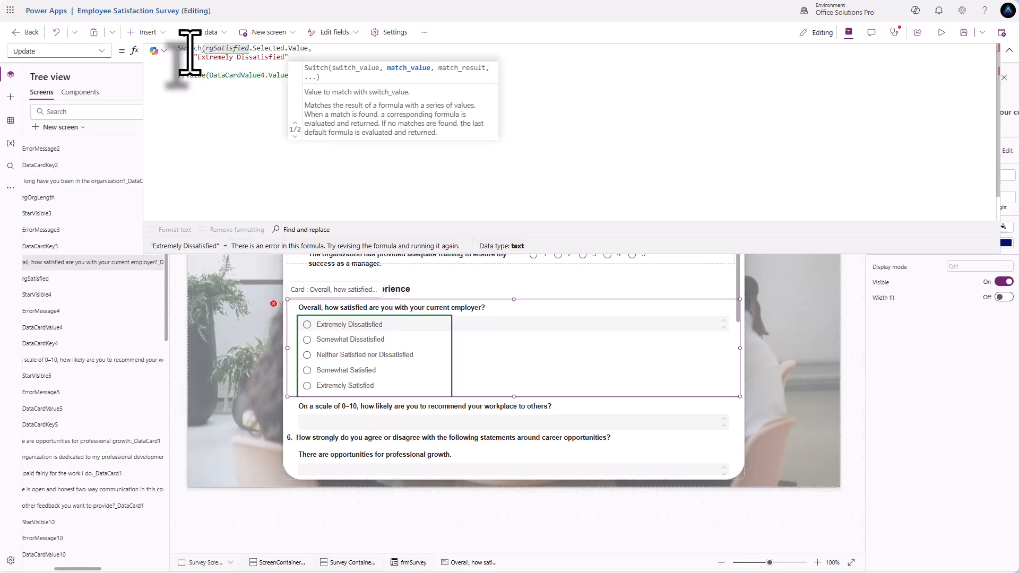
type(", 1")
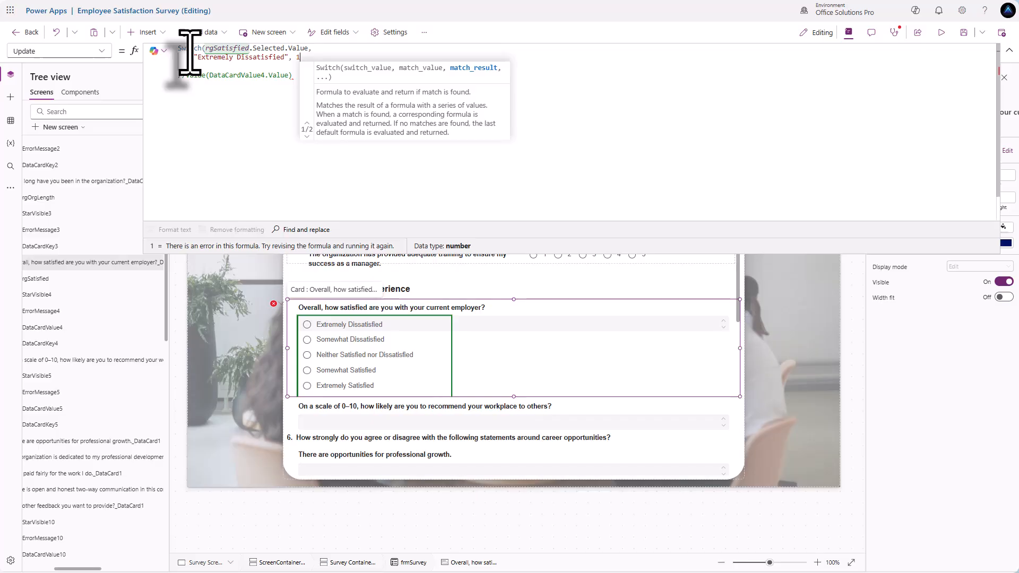
type(",")
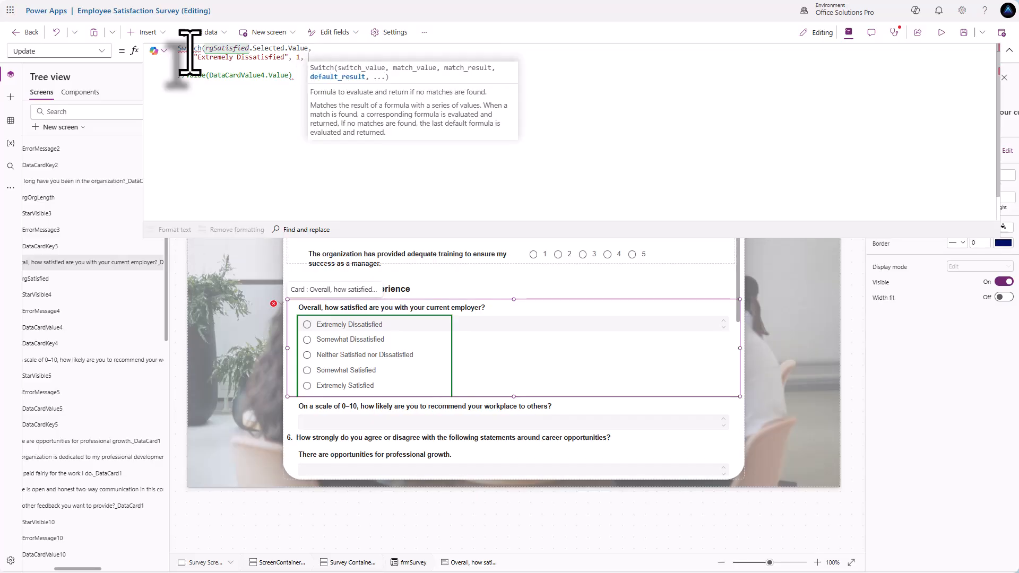
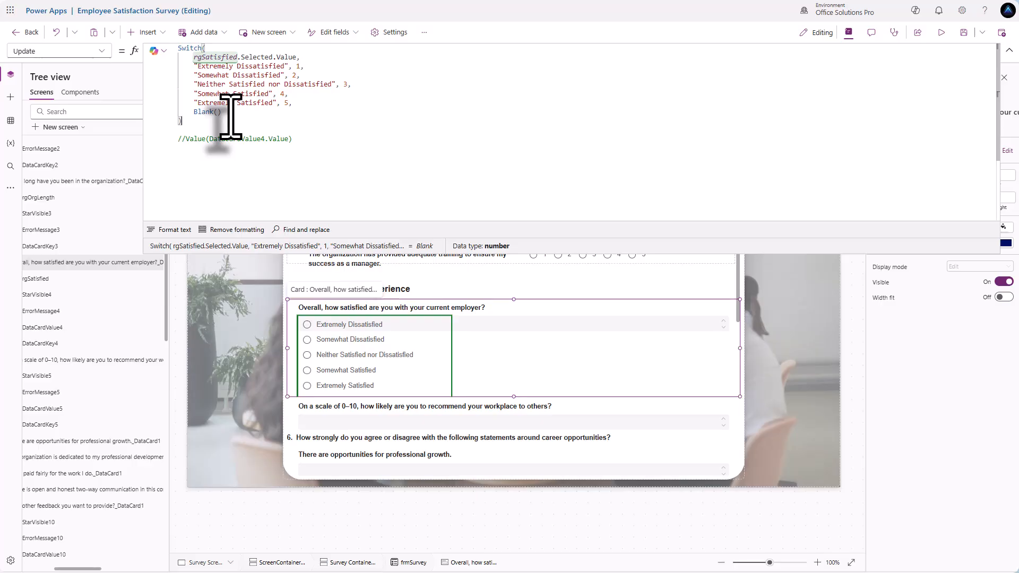
- Change the satisfaction error message's Y formula to rgSatisfied.Y + rgSatisfied.Height
left_click(548, 327)
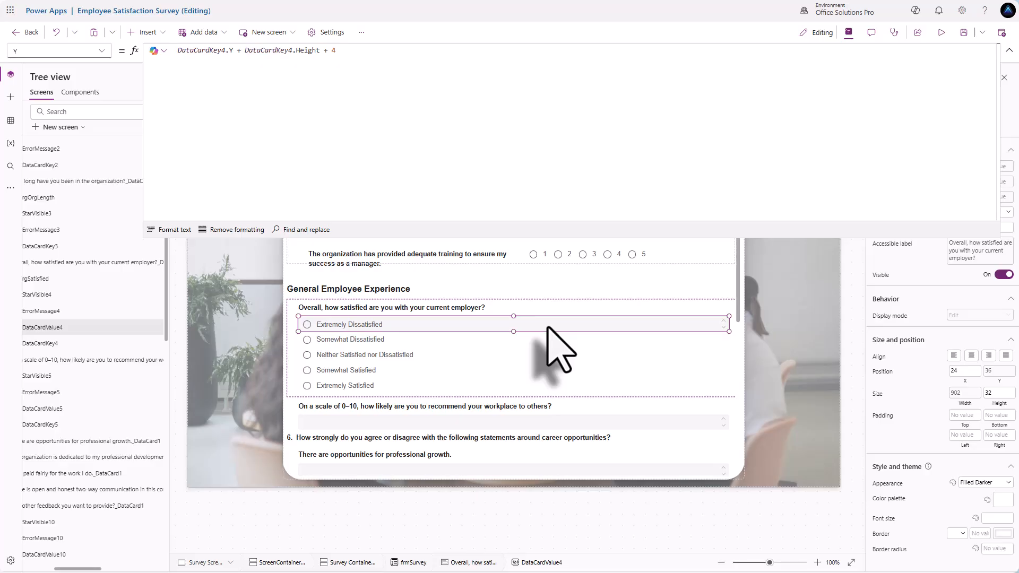
left_click(466, 341)
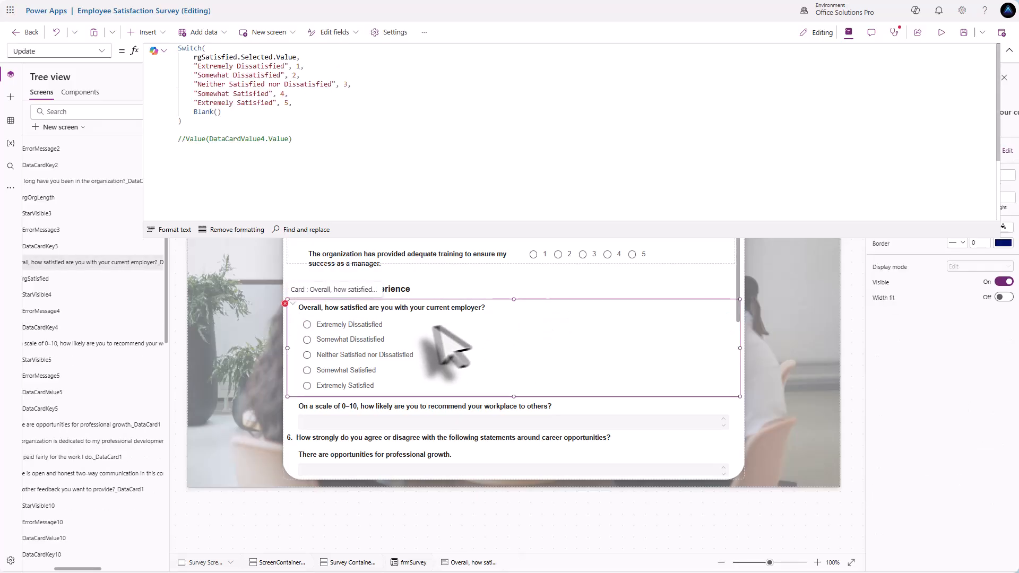
left_click(301, 310)
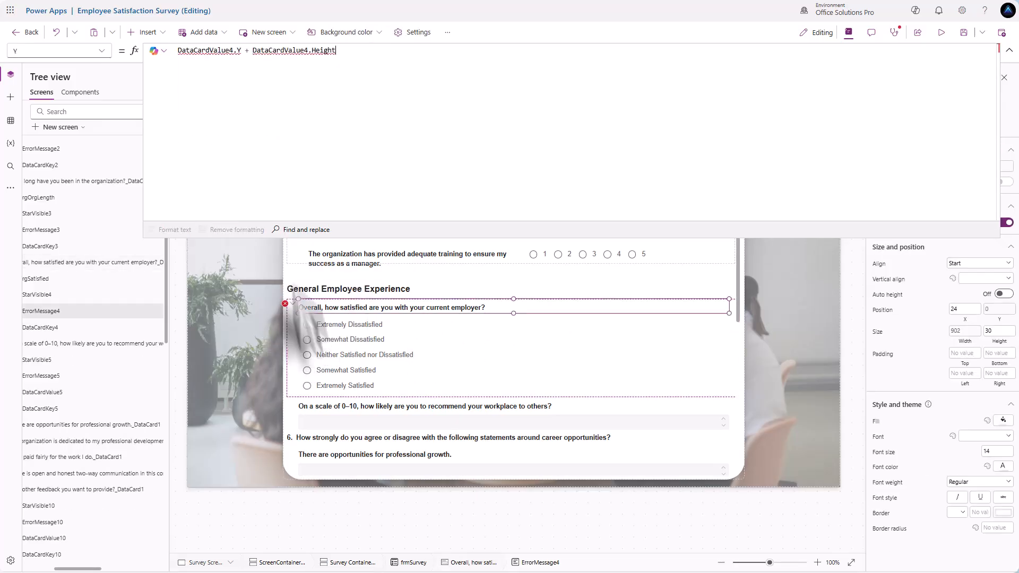
double_click(223, 52)
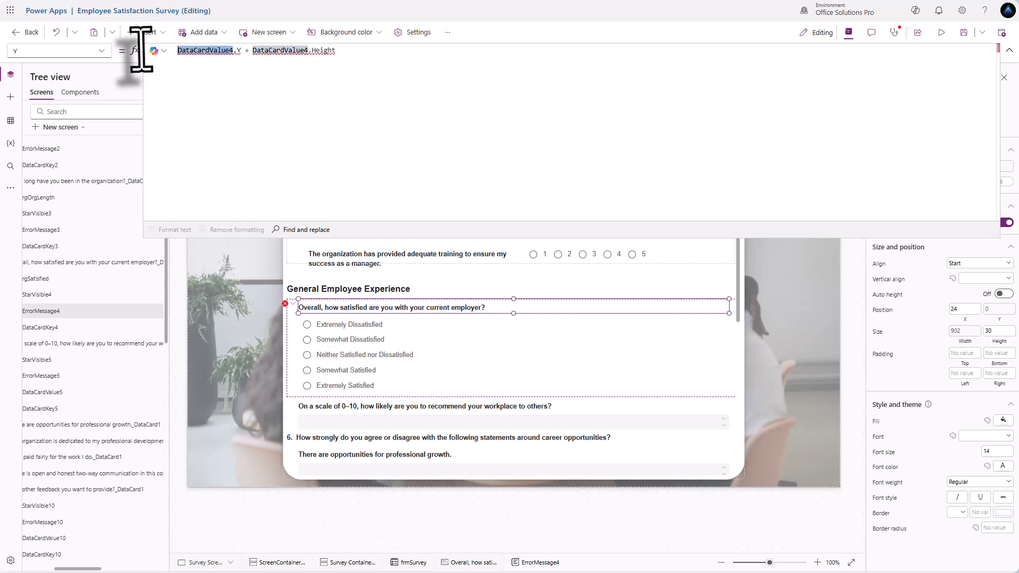
type("rgS")
key("Tab")
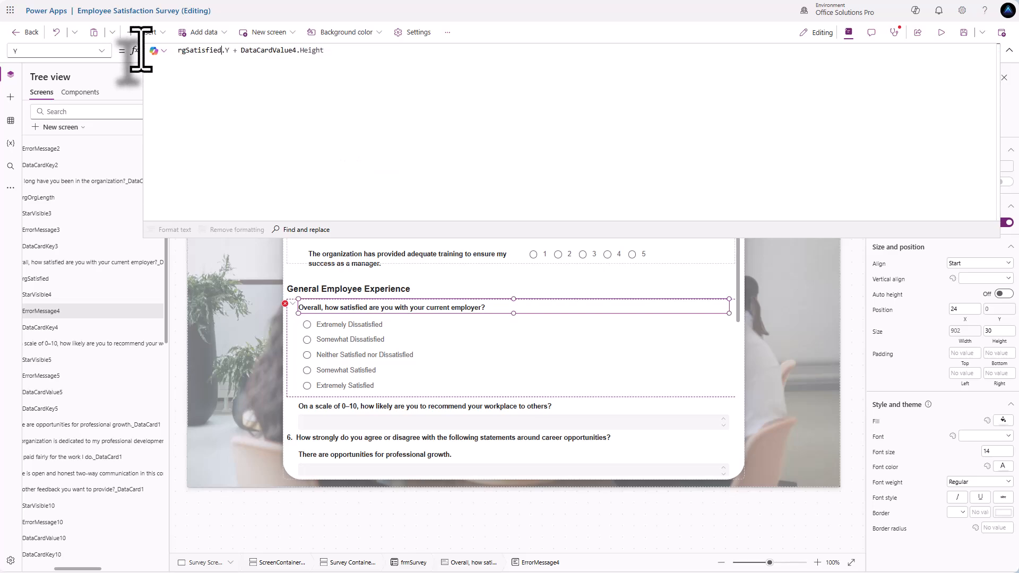
double_click(257, 50)
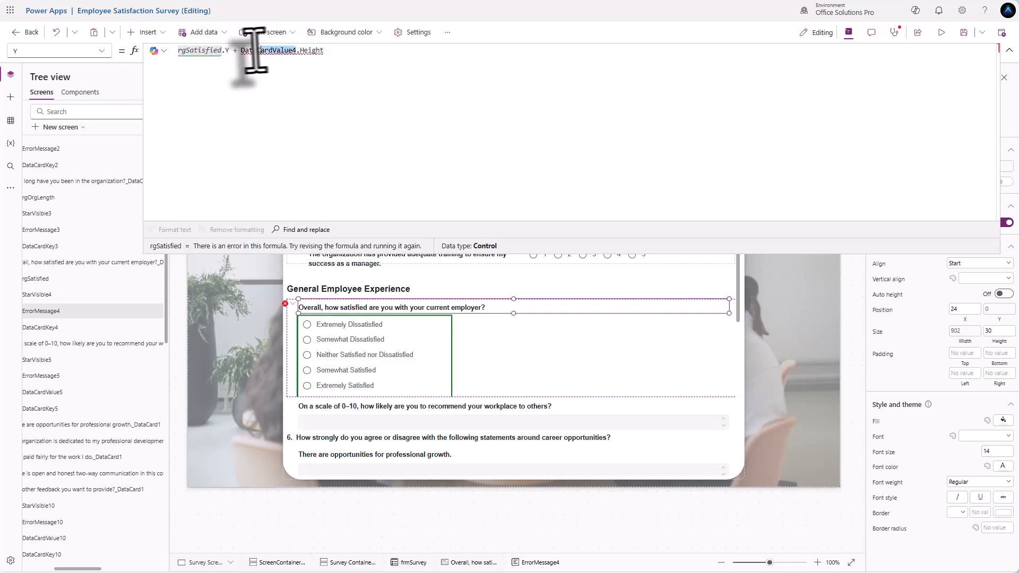
type("rgS")
key("Tab")
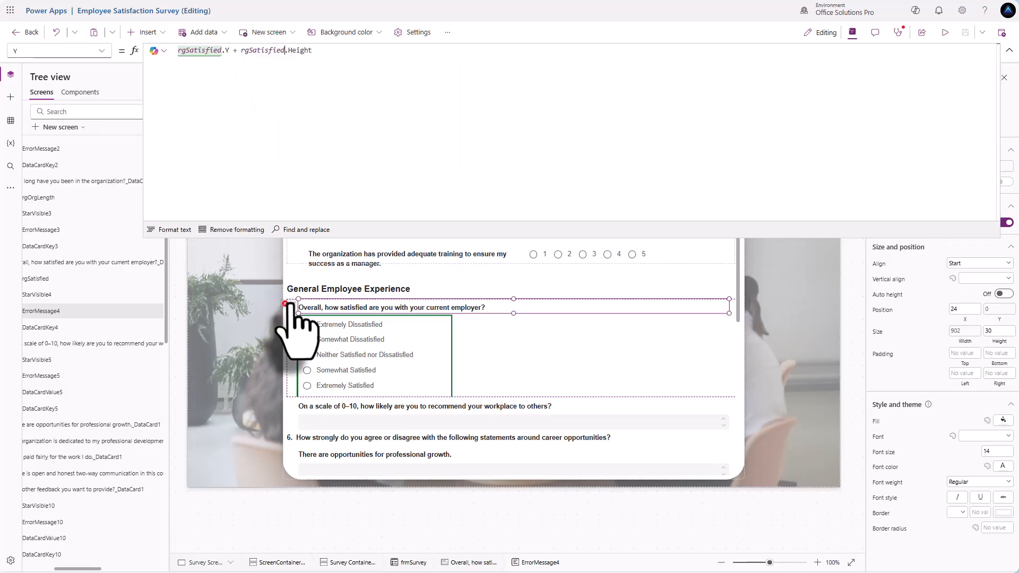
left_click(299, 325)
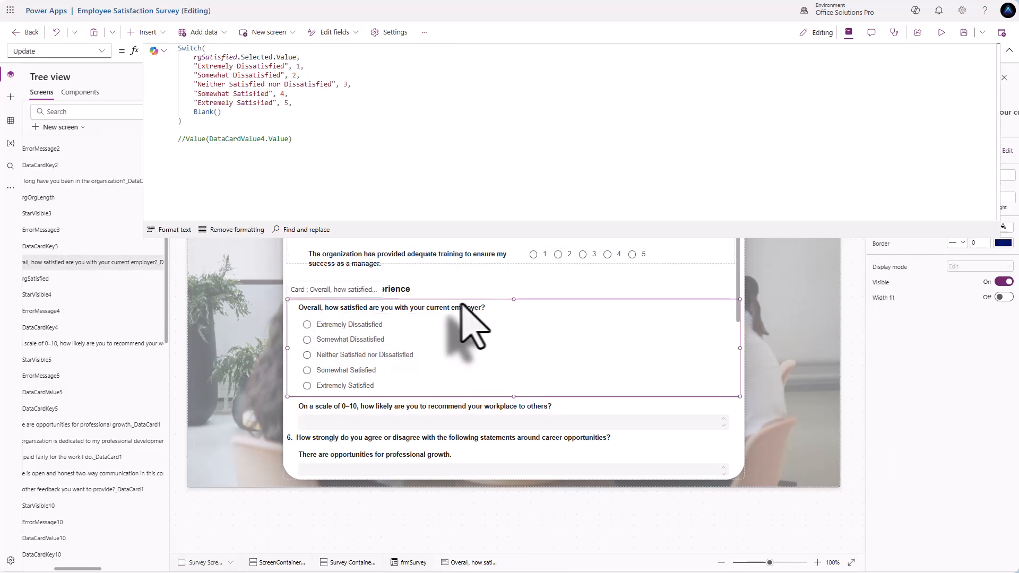
scroll(507, 331, "up", 3)
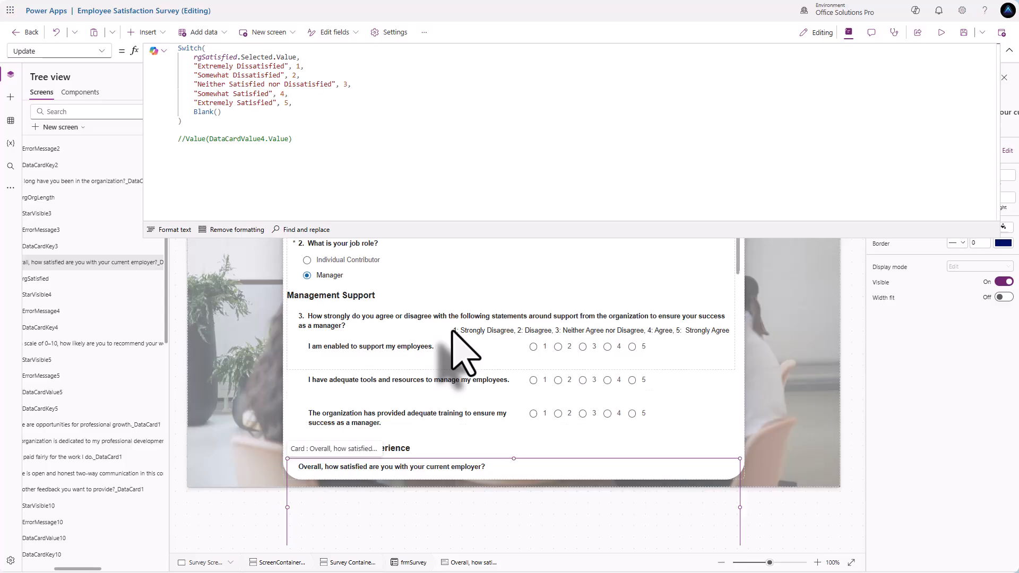
scroll(455, 350, "down", 1)
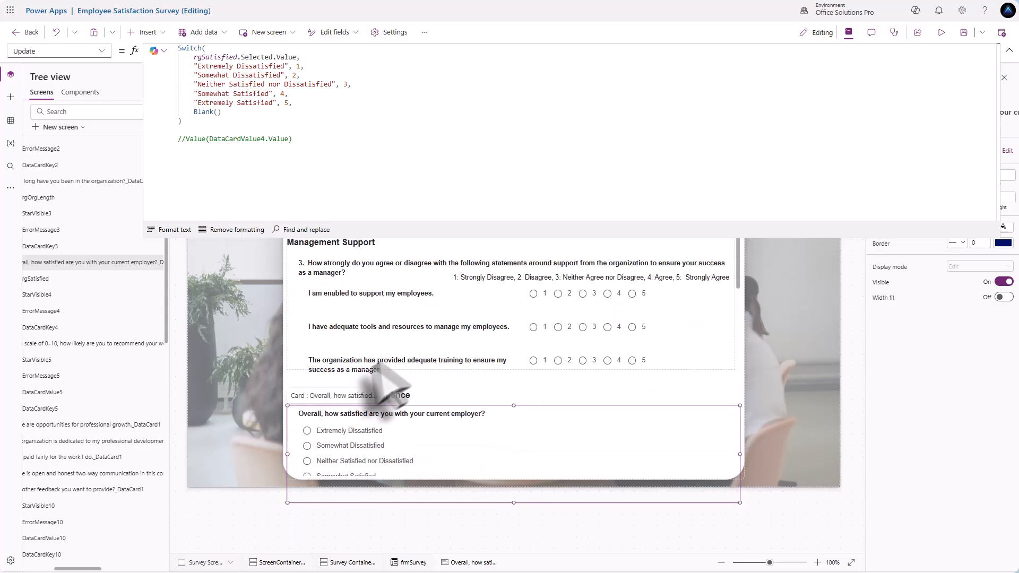
left_click(381, 415)
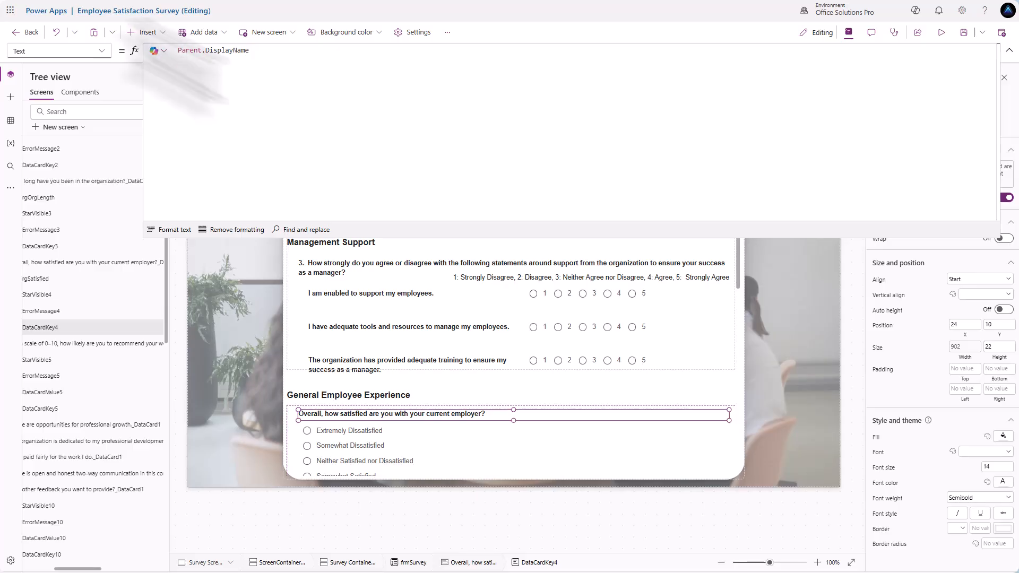
- Prefix the question 4 label with a Switch on rgJobRole (Manager "4. ", Individual Contributor "3. "), testing both roles
left_click(179, 50)
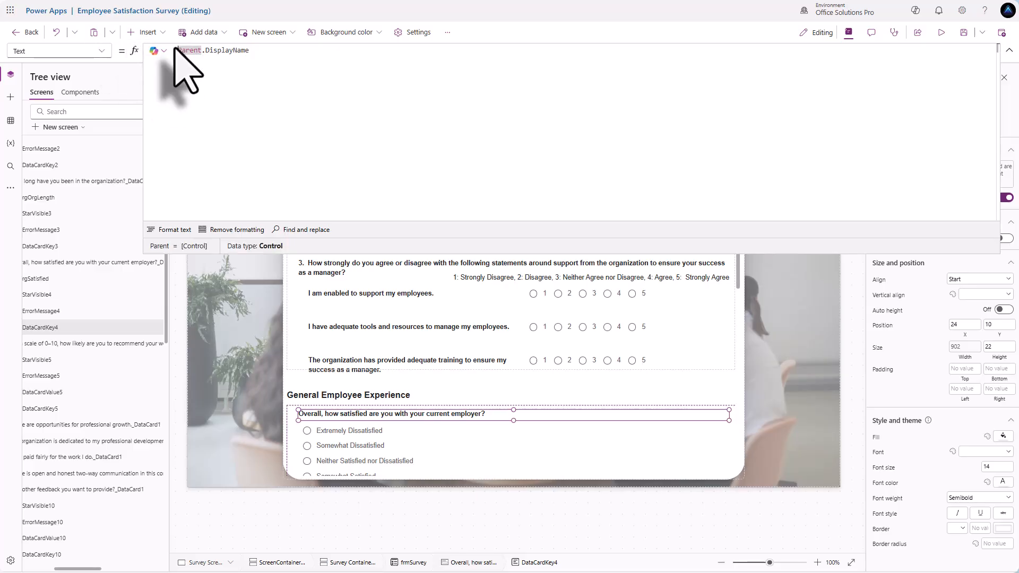
type("Switch( ")
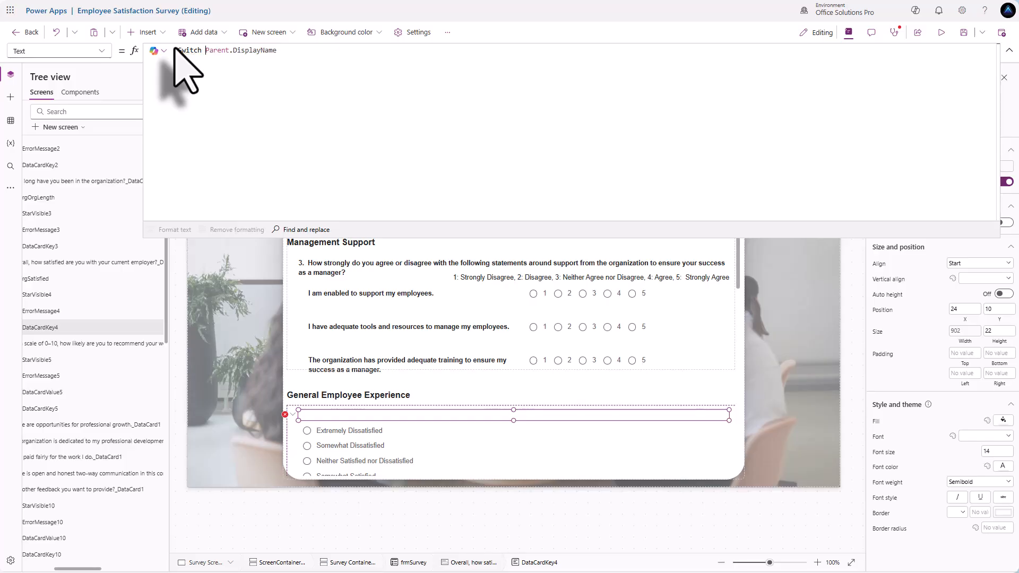
type("*")
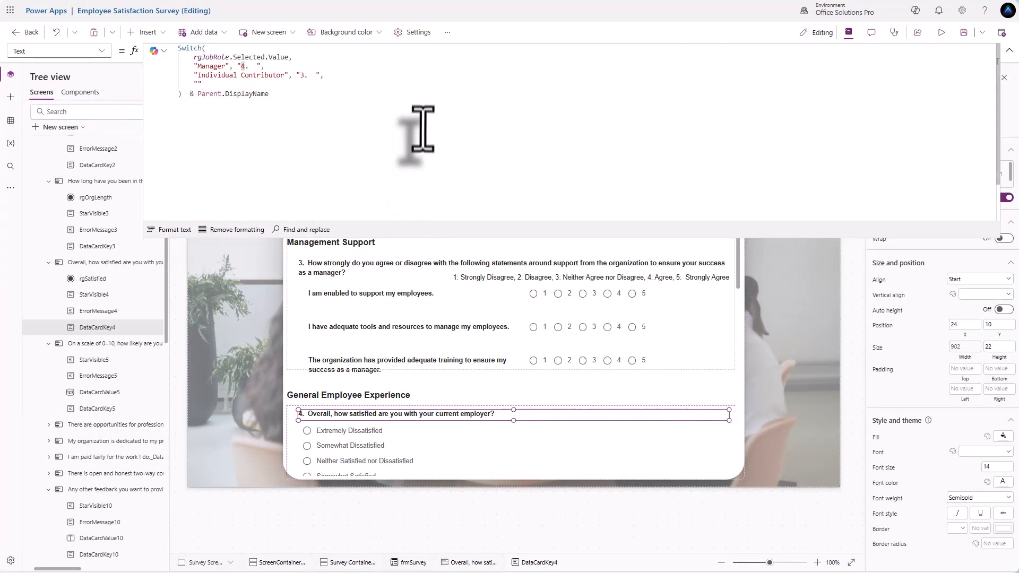
left_click_drag(804, 239, 801, 112)
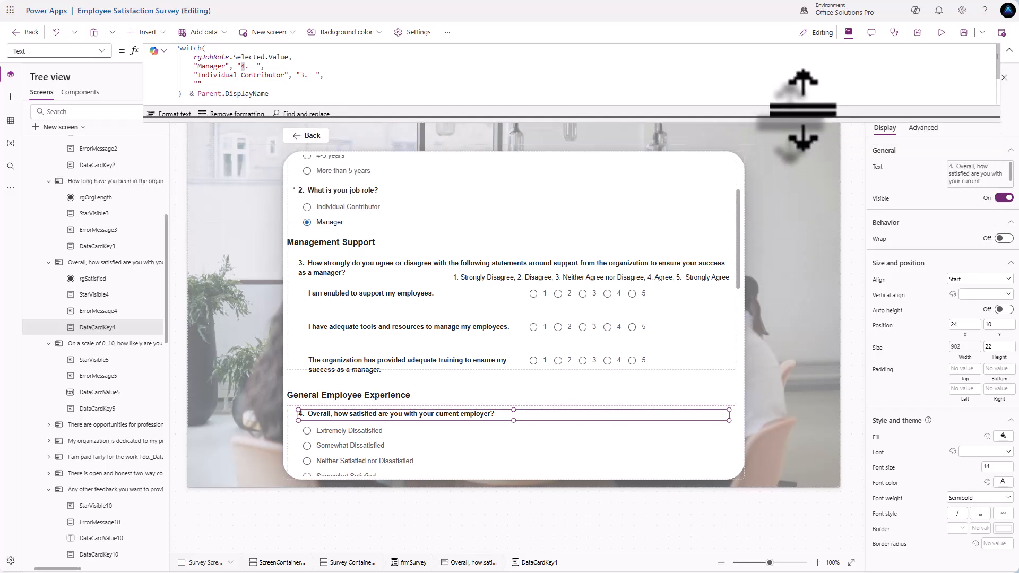
left_click(305, 210, "alt")
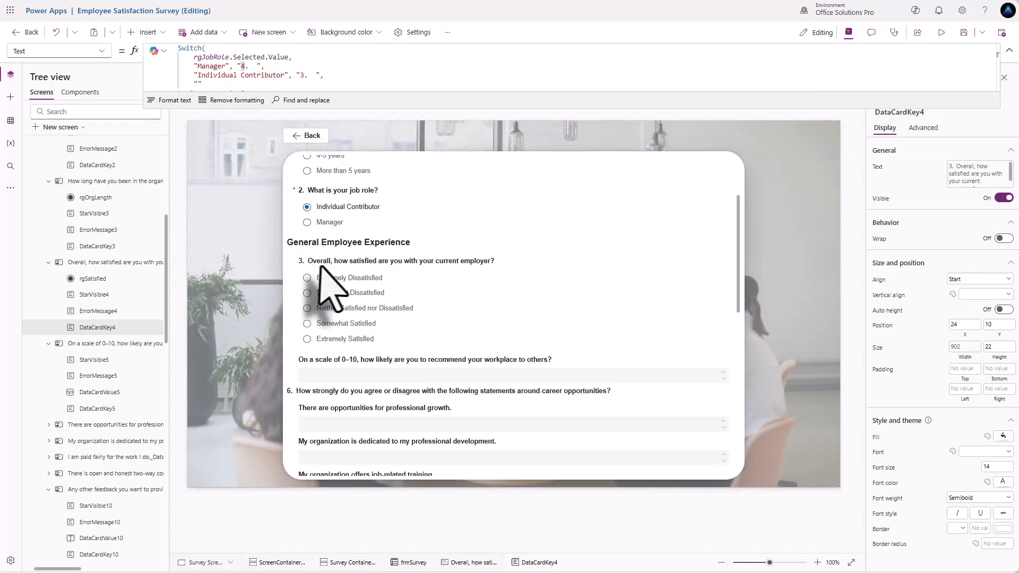
left_click(307, 223, "alt")
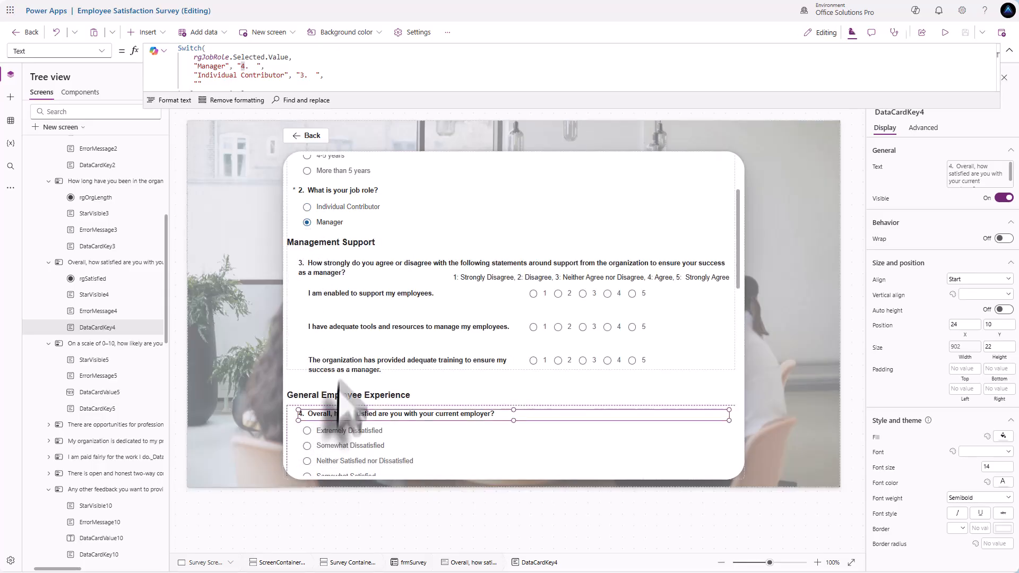
- Select the job-role Switch part of the question 4 label formula to copy it
scroll(467, 366, "down", 1)
scroll(465, 348, "down", 5)
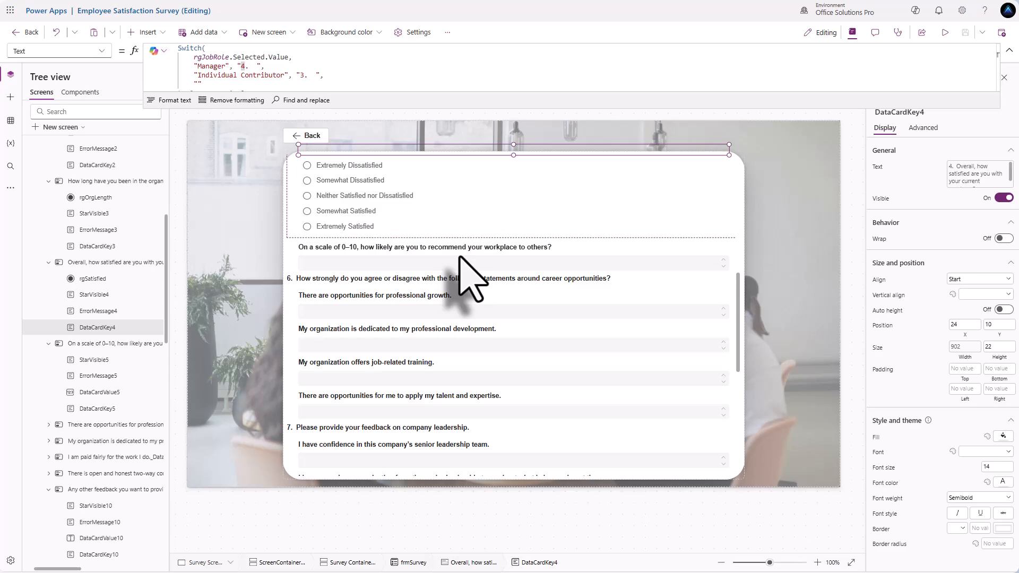
left_click(344, 259)
scroll(355, 266, "up", 2)
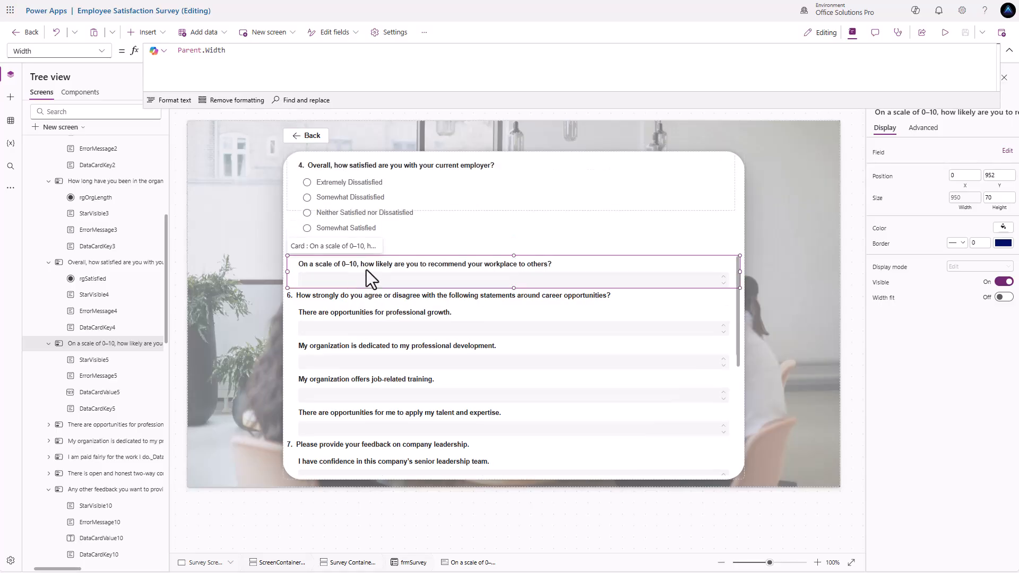
left_click(325, 254)
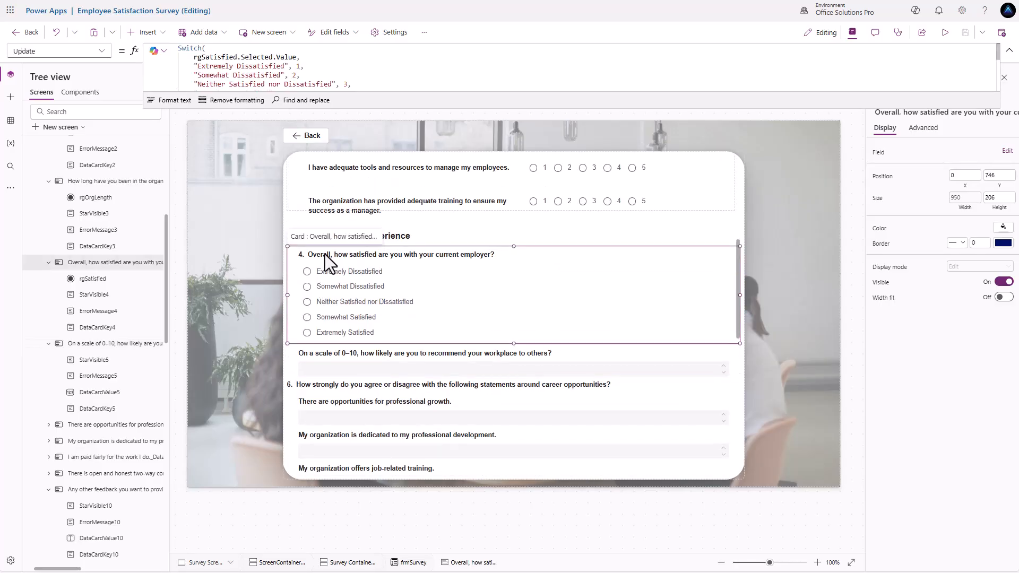
left_click(324, 254)
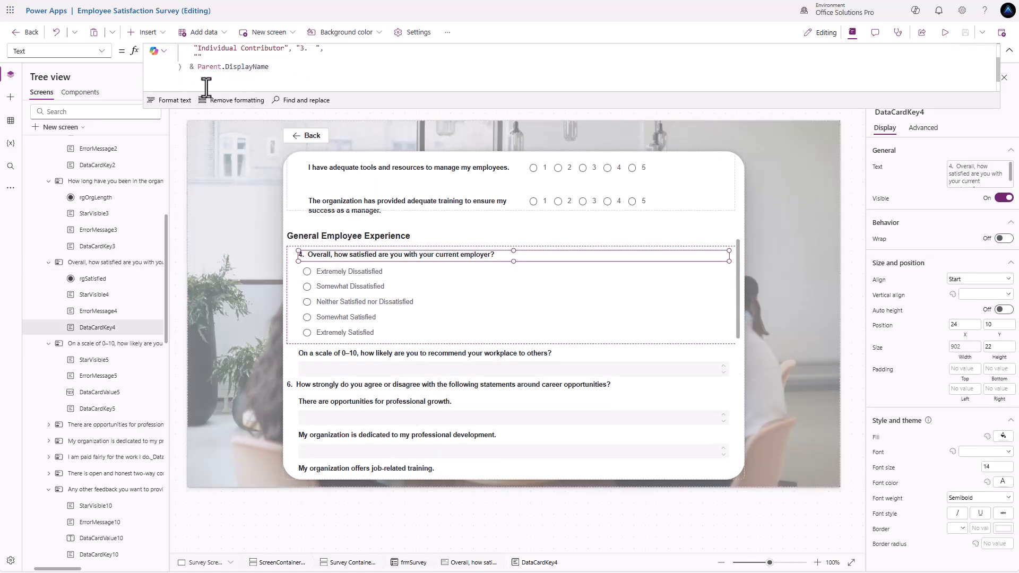
left_click_drag(206, 84, 159, 49)
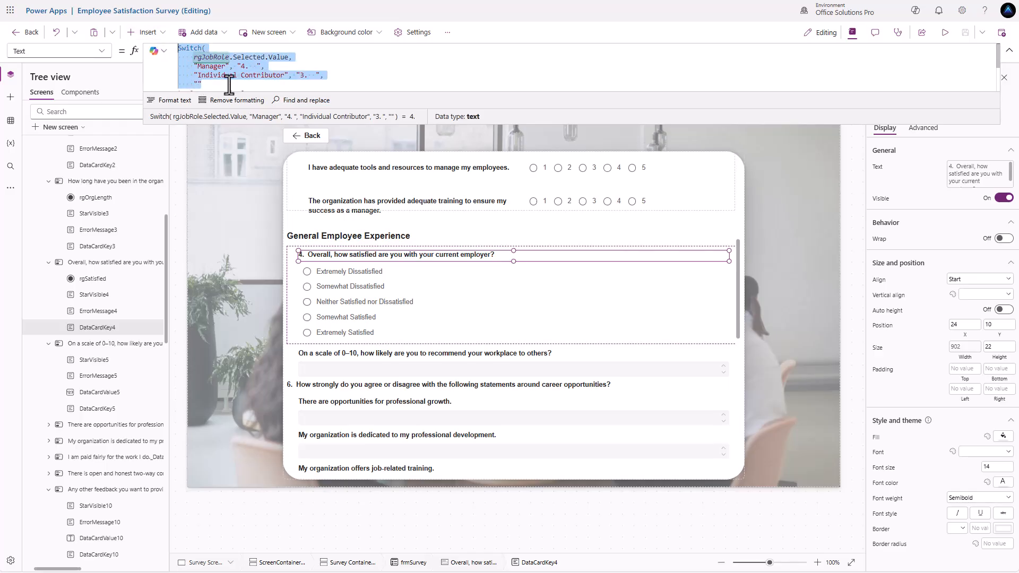
scroll(227, 80, "down", 1)
scroll(200, 69, "up", 1)
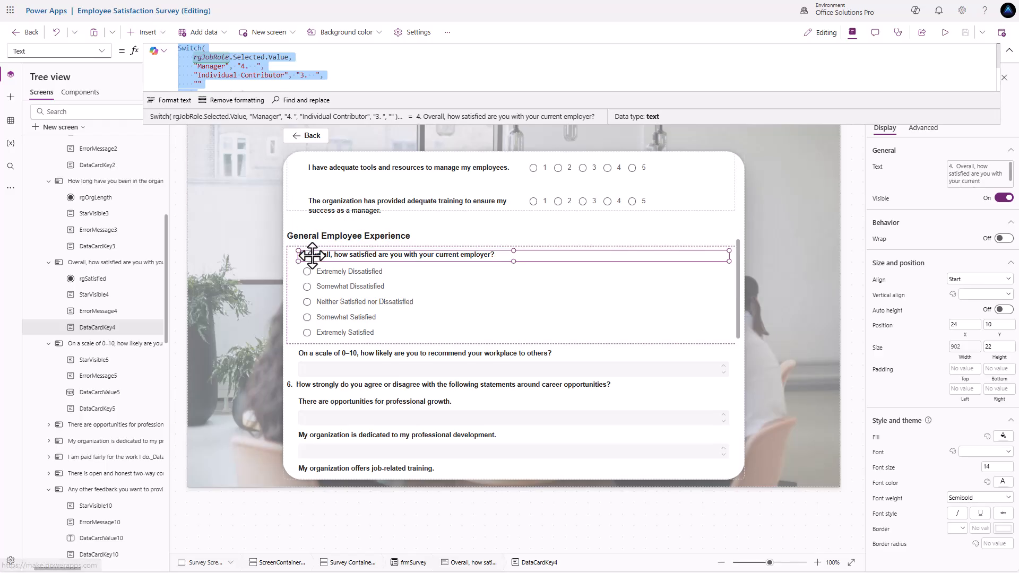
- Paste the job-role Switch into the 0–10 question's label, with prefixes "5. " and "4. "
left_click(340, 354)
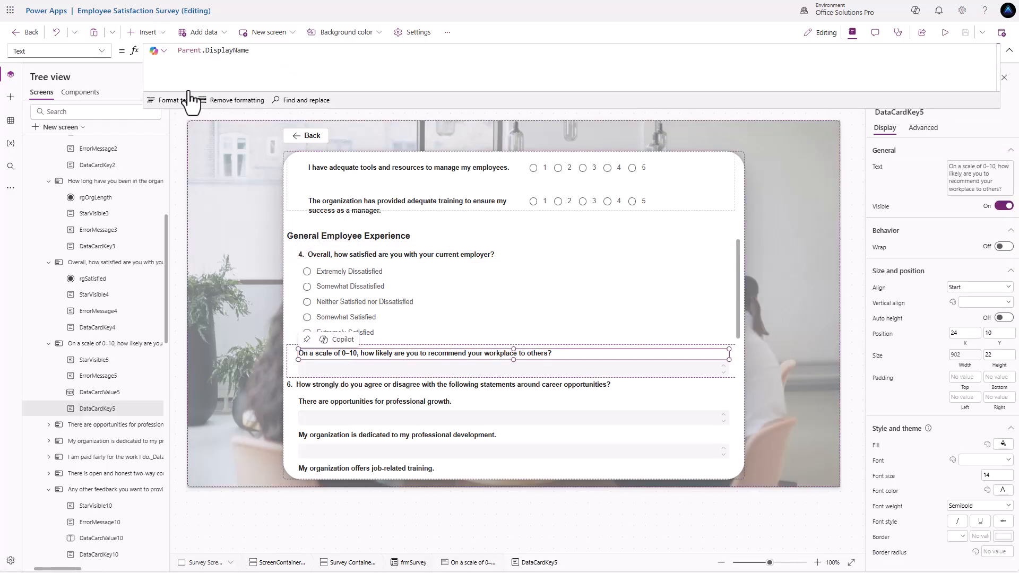
left_click(178, 51)
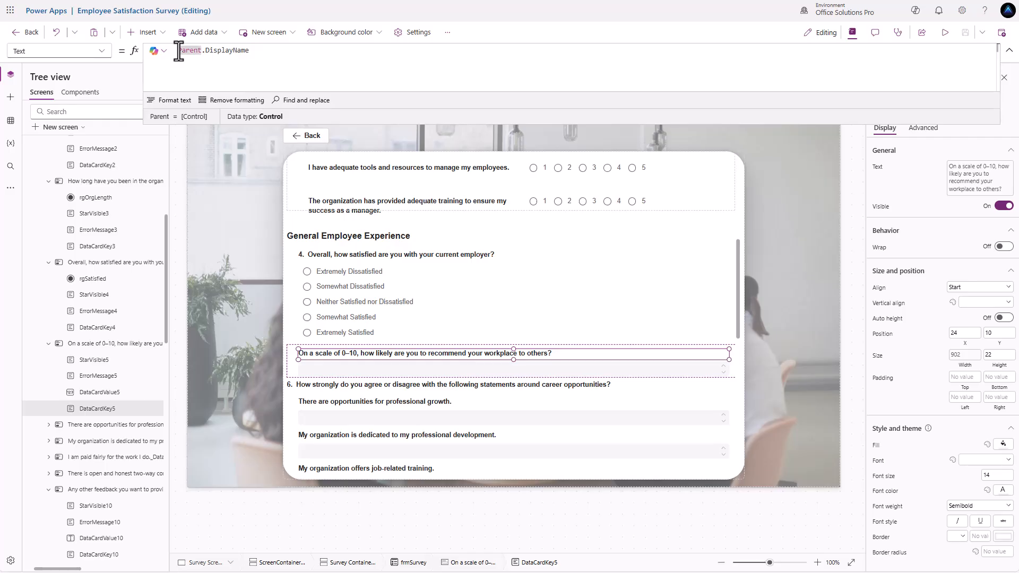
key("ctrl+v")
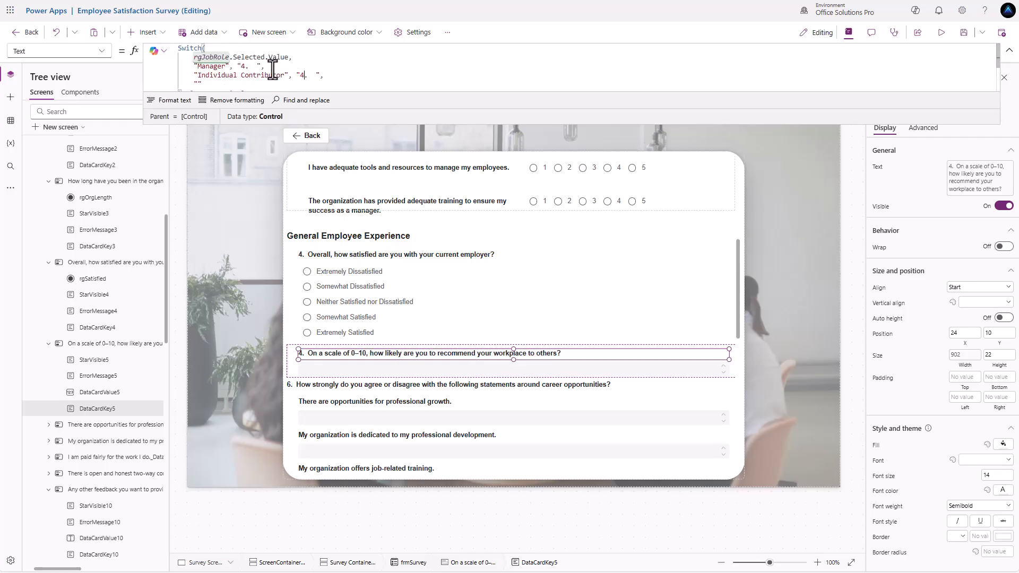
left_click(249, 67)
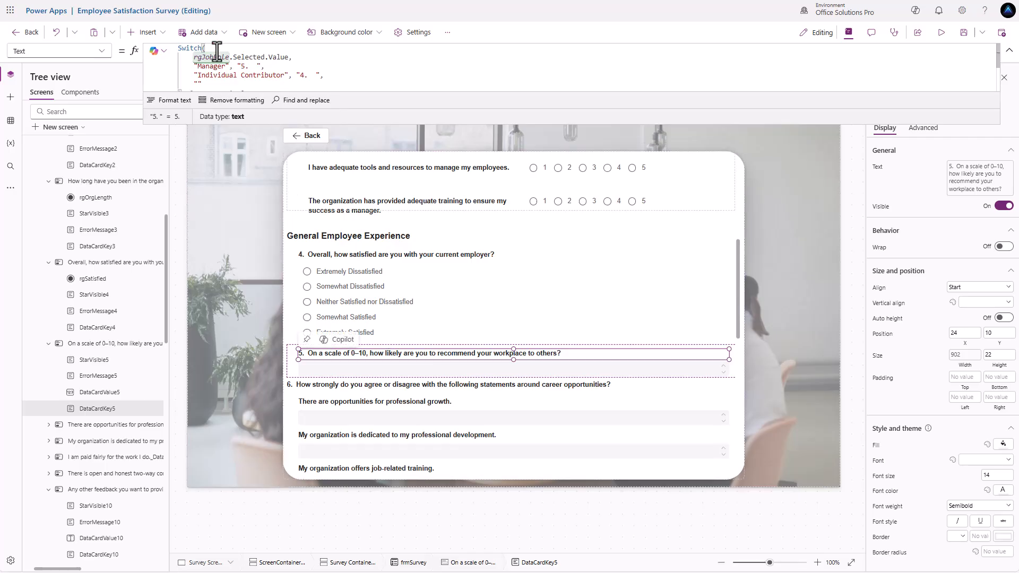
- Insert a horizontal container below question 5 and set its X to 24
left_click(145, 32)
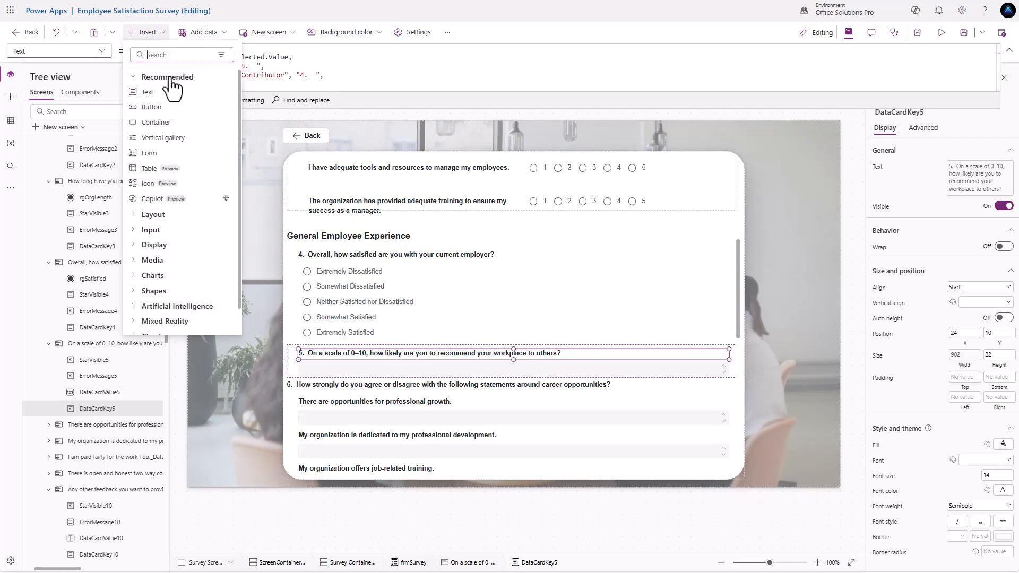
type("cont")
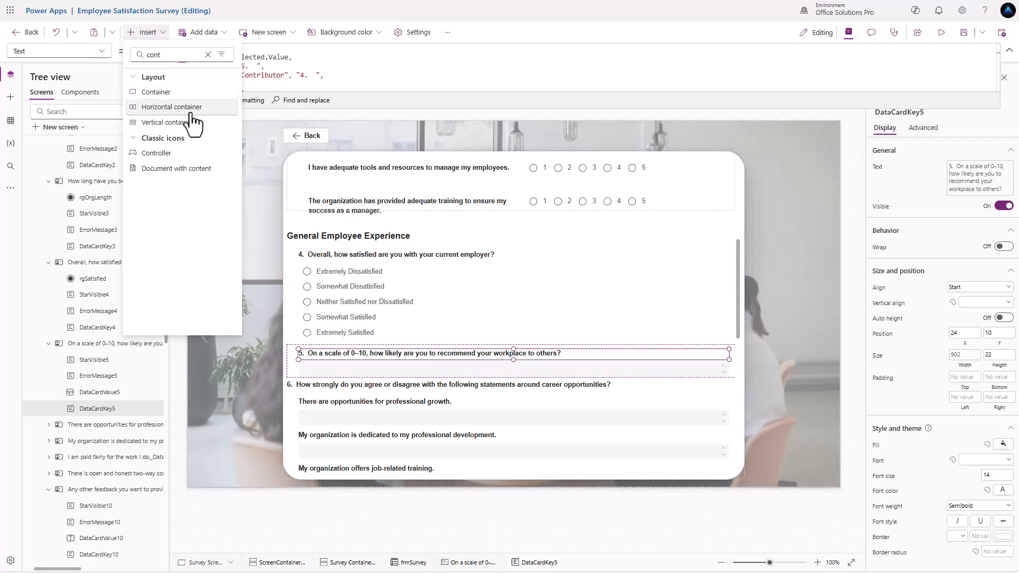
left_click(187, 107)
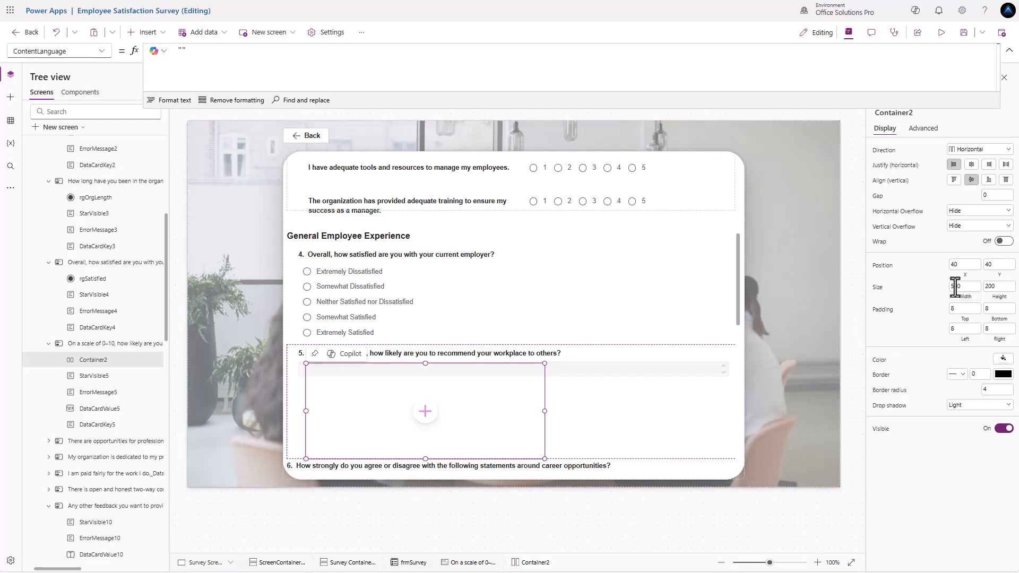
type("24")
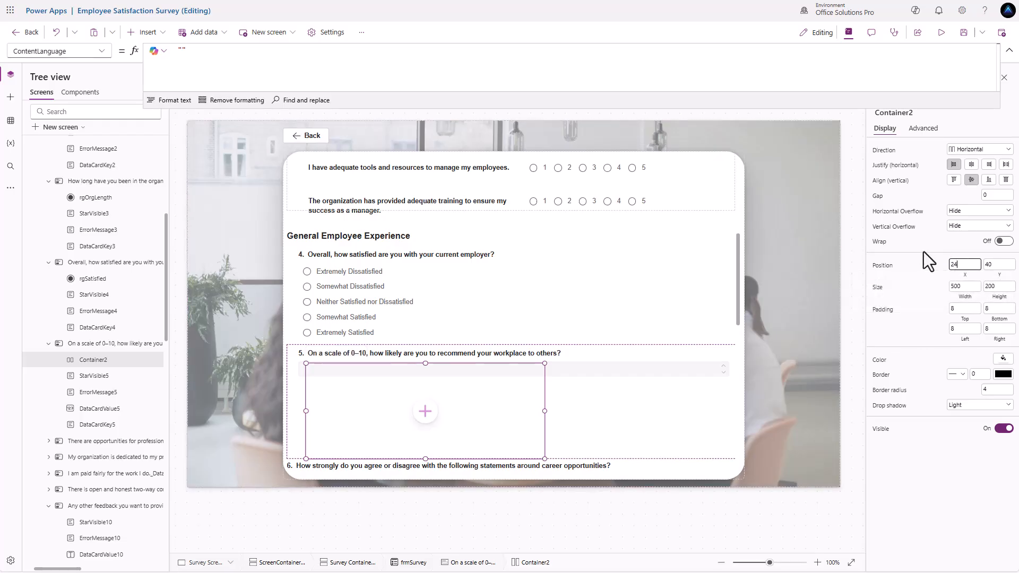
key("Return")
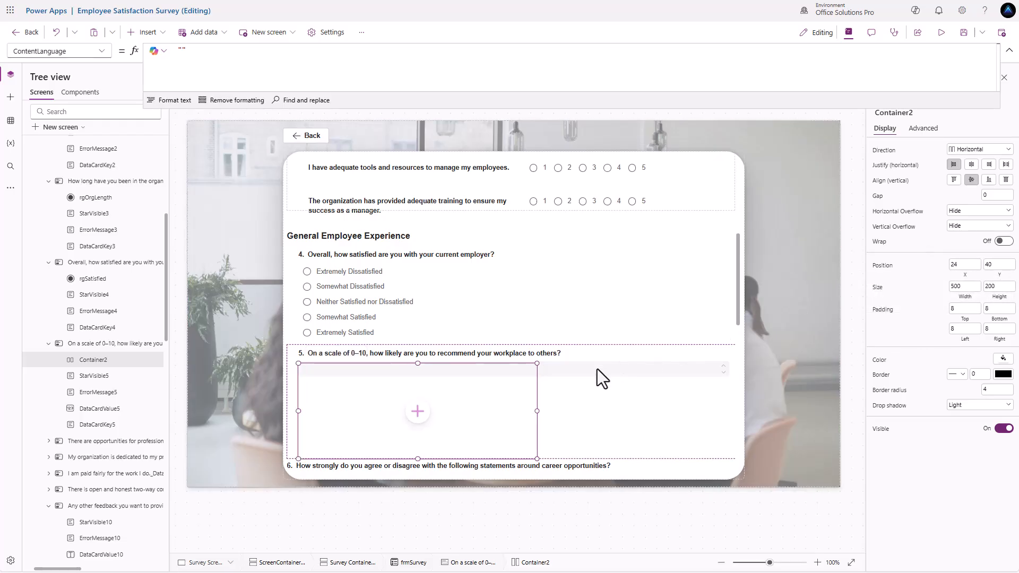
left_click(597, 369)
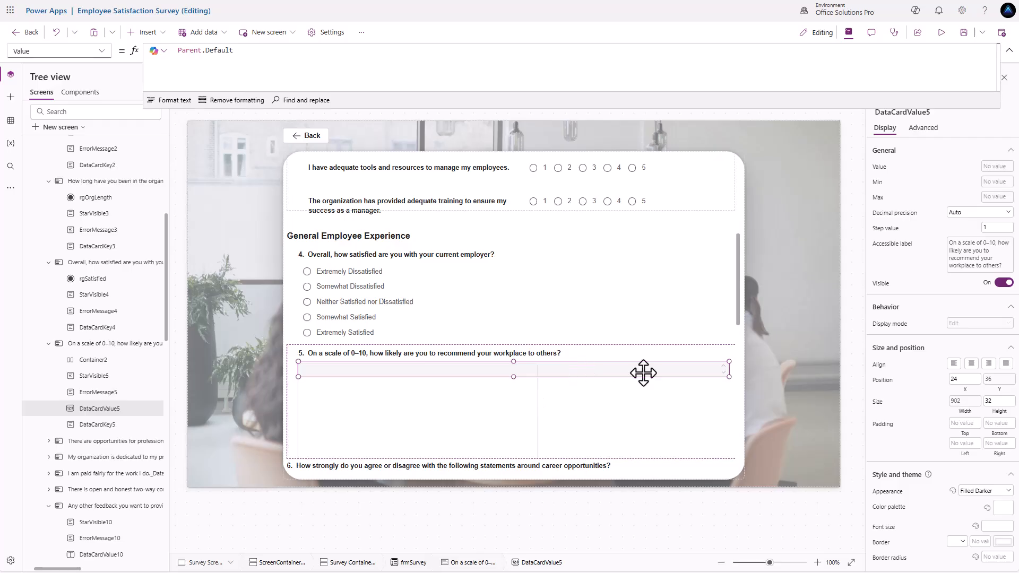
left_click(501, 416)
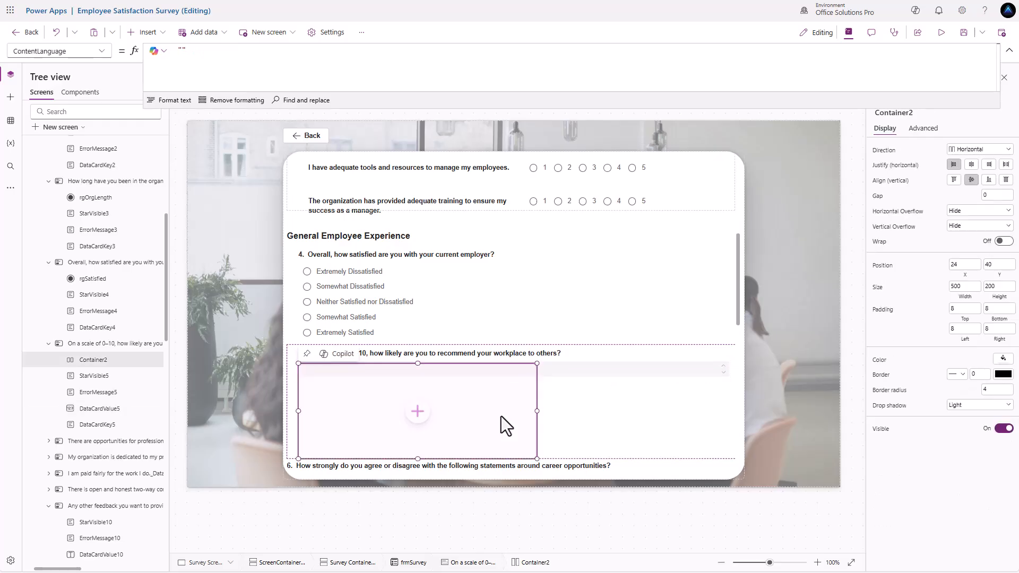
- Set the container's width to Parent.Width - 48 and its height to 42
left_click(961, 287)
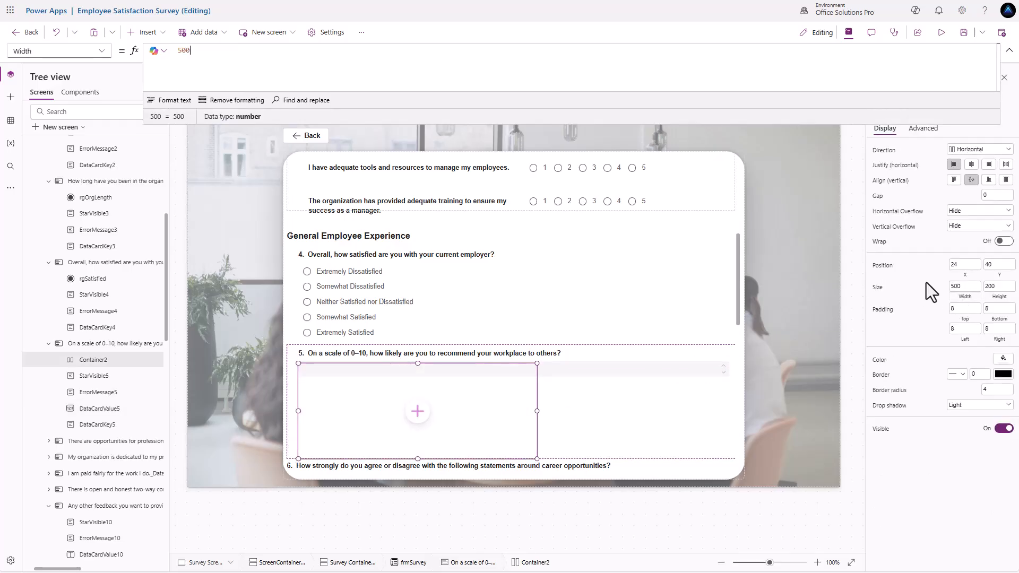
key("ctrl+a")
type("P")
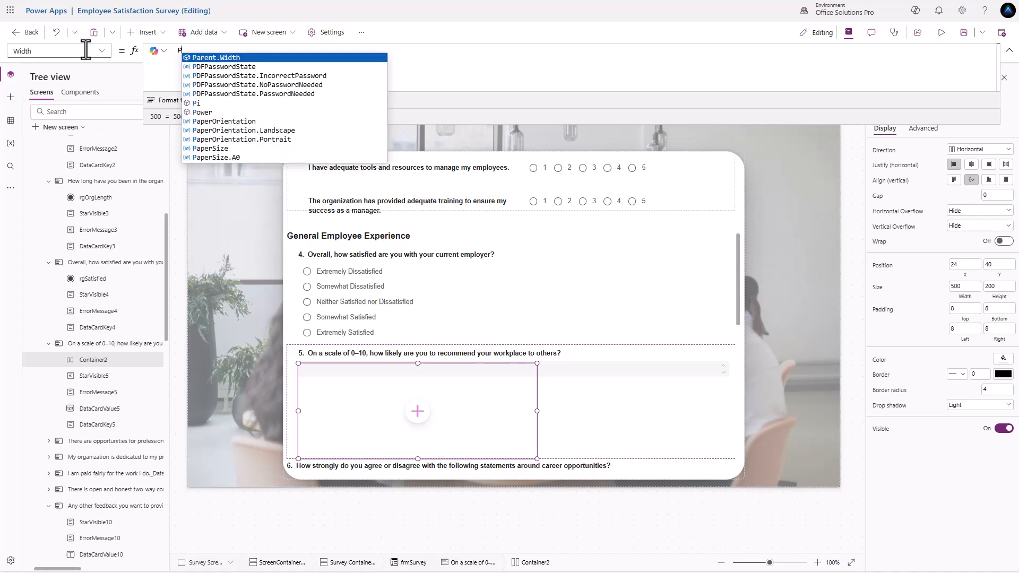
type("arent.Wid")
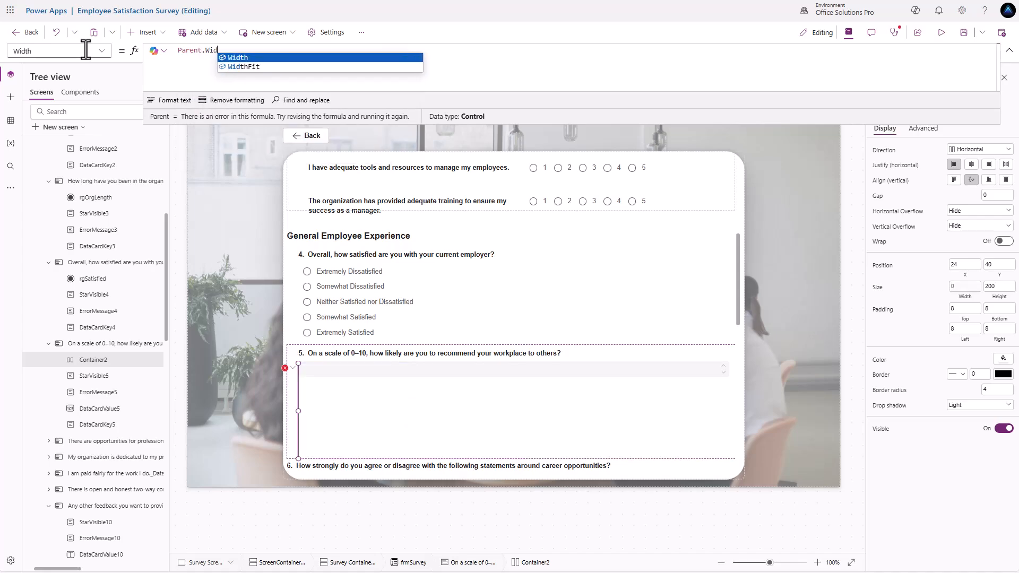
type("th - 48")
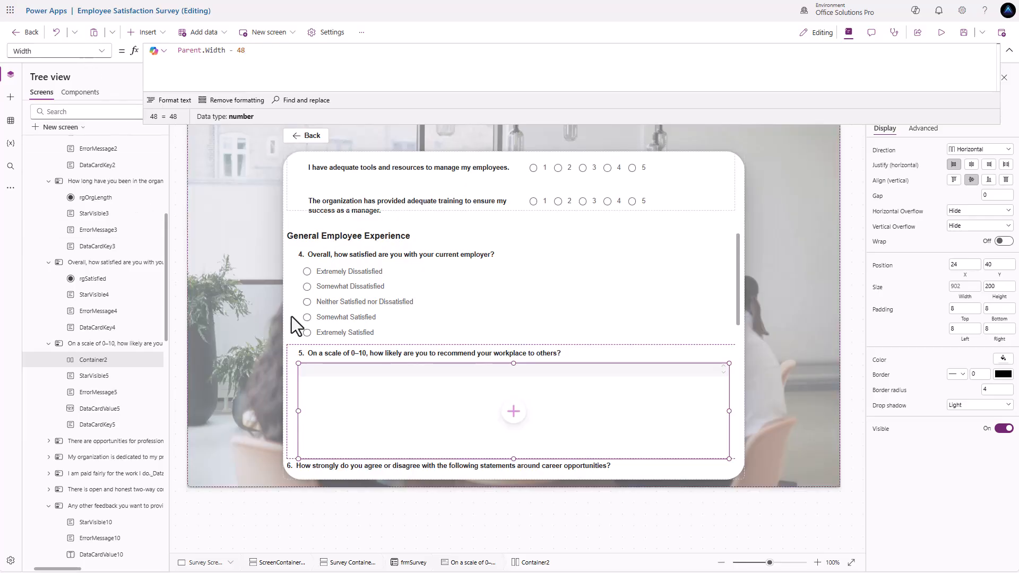
left_click_drag(513, 457, 512, 375)
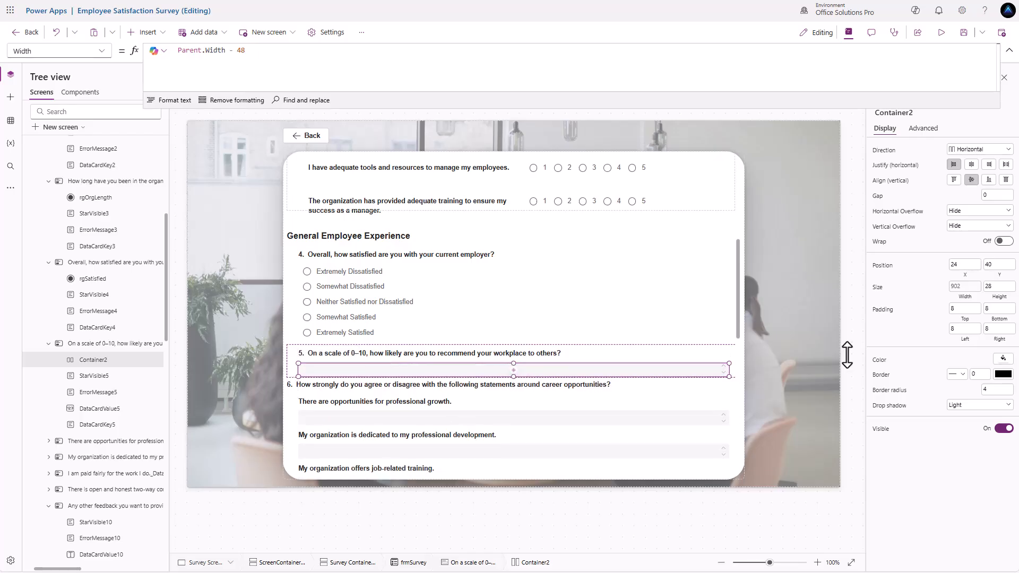
double_click(991, 286)
type("42")
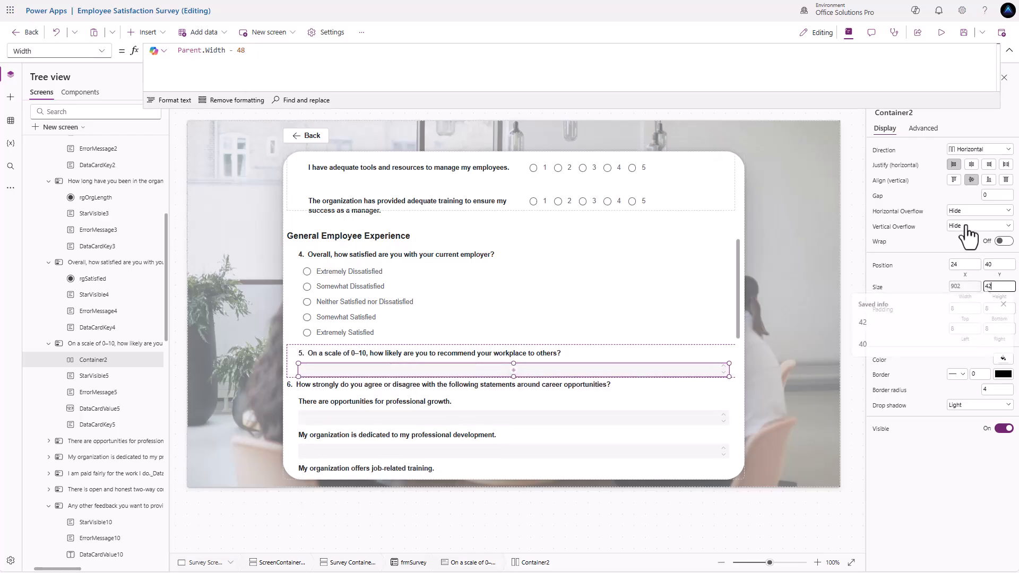
left_click(923, 277)
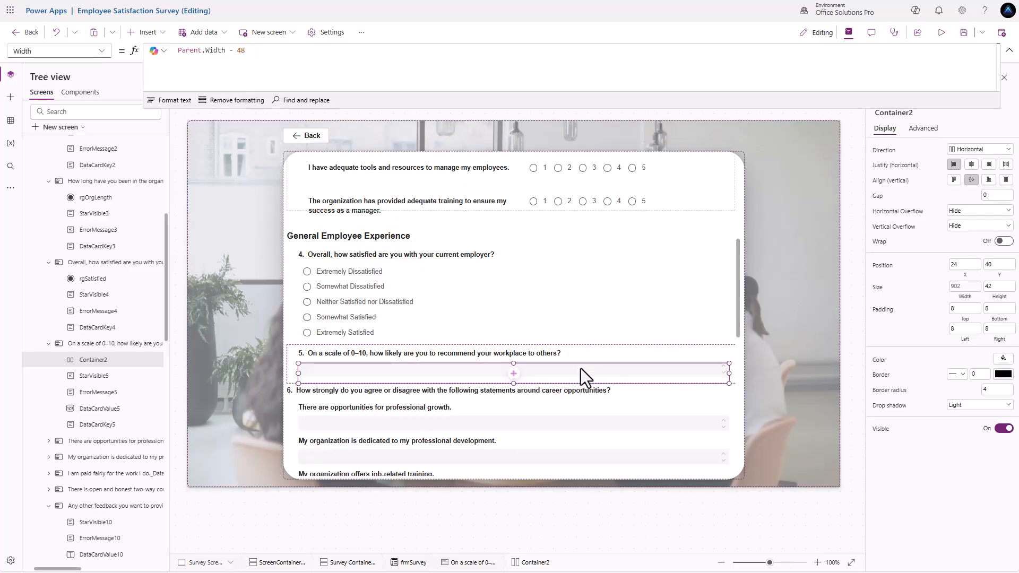
- Rename Container2 to 'Container NPS Logic'
double_click(104, 362)
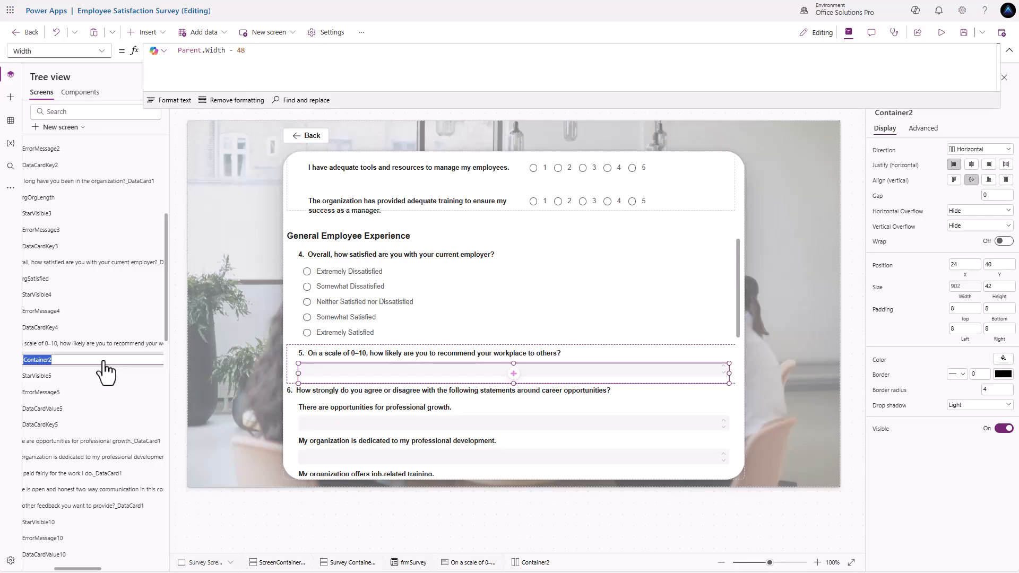
type("Container NPS Logic")
key("Return")
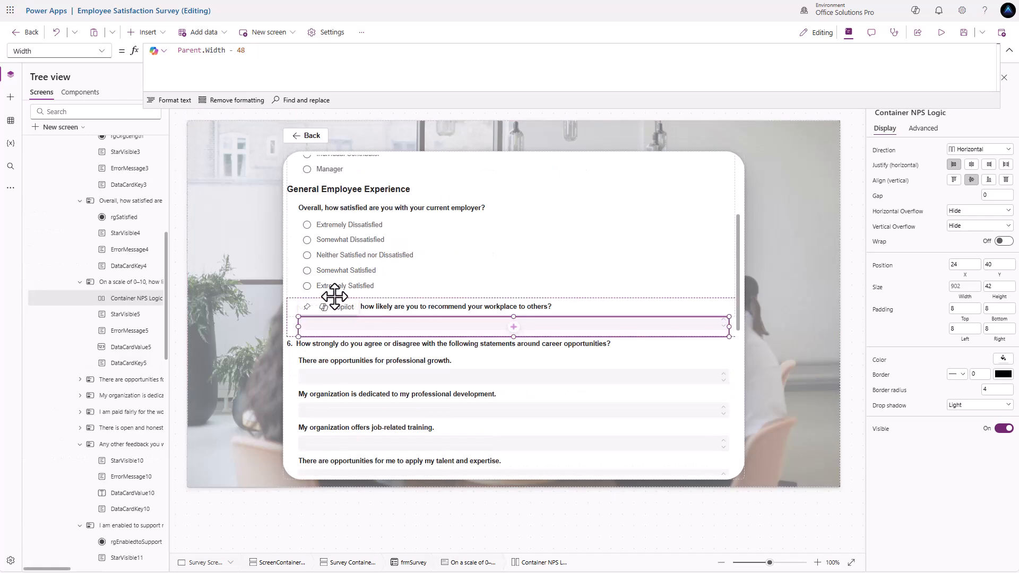
left_click(155, 33)
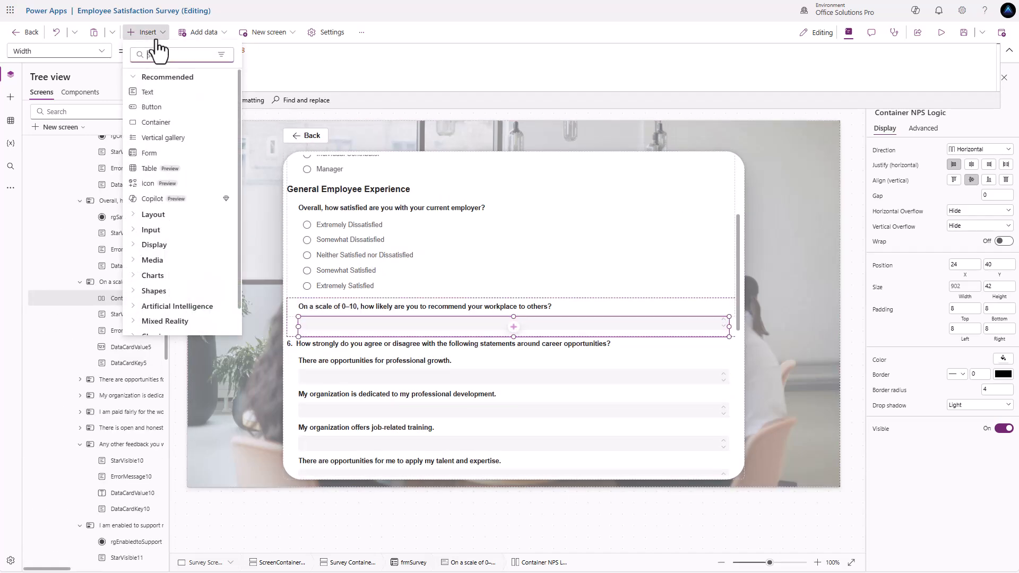
- Add a button labelled 0 with OnSelect UpdateContext({locNPSScore: Value(Self.Text)})
left_click(154, 107)
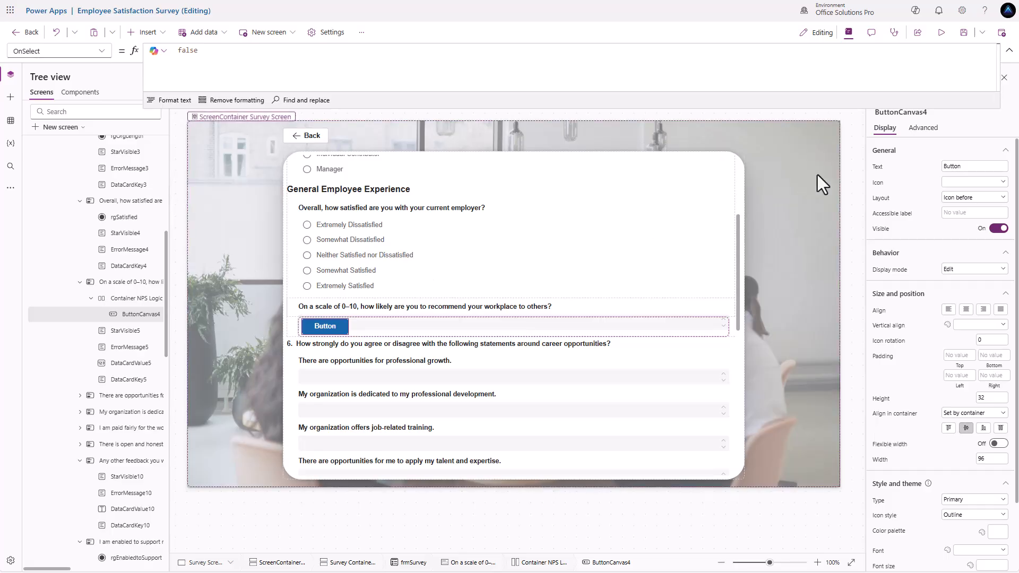
double_click(962, 166)
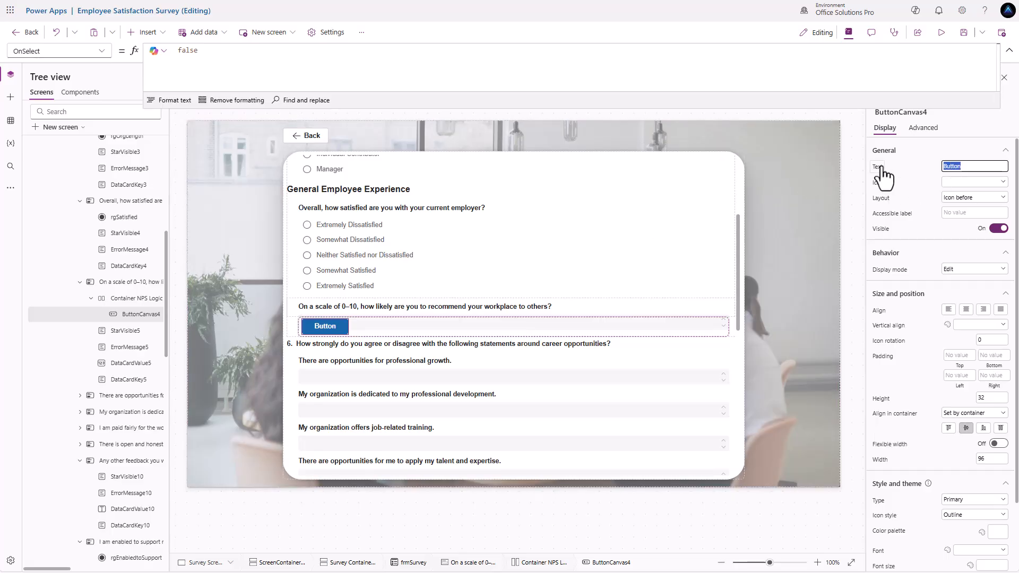
key("Return")
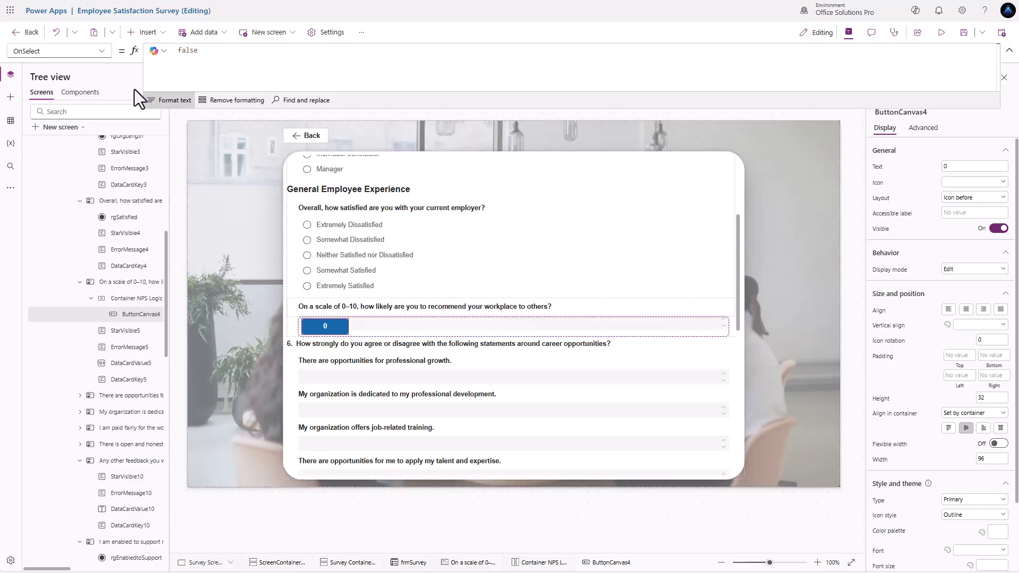
left_click_drag(221, 52, 128, 50)
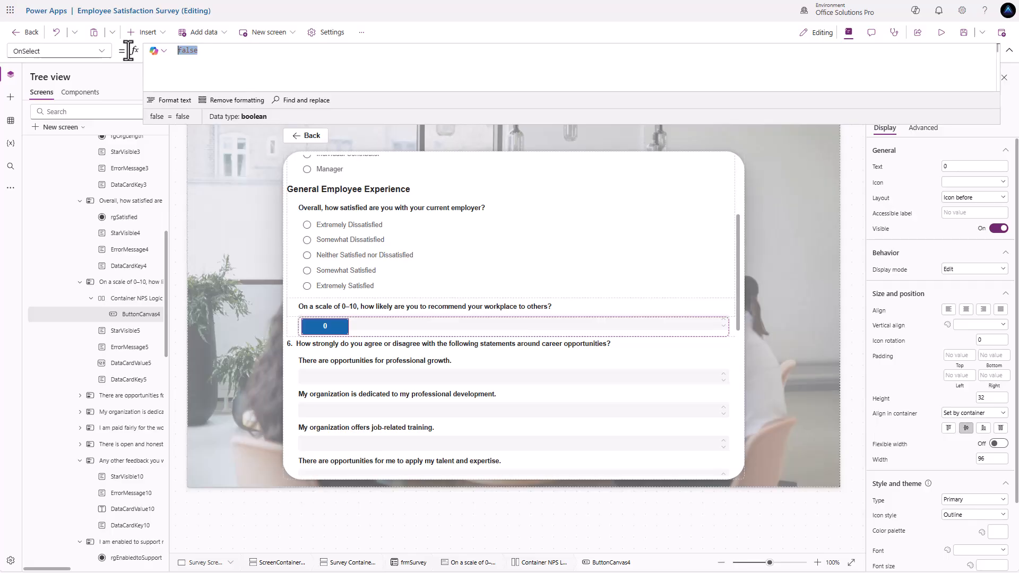
type("Update")
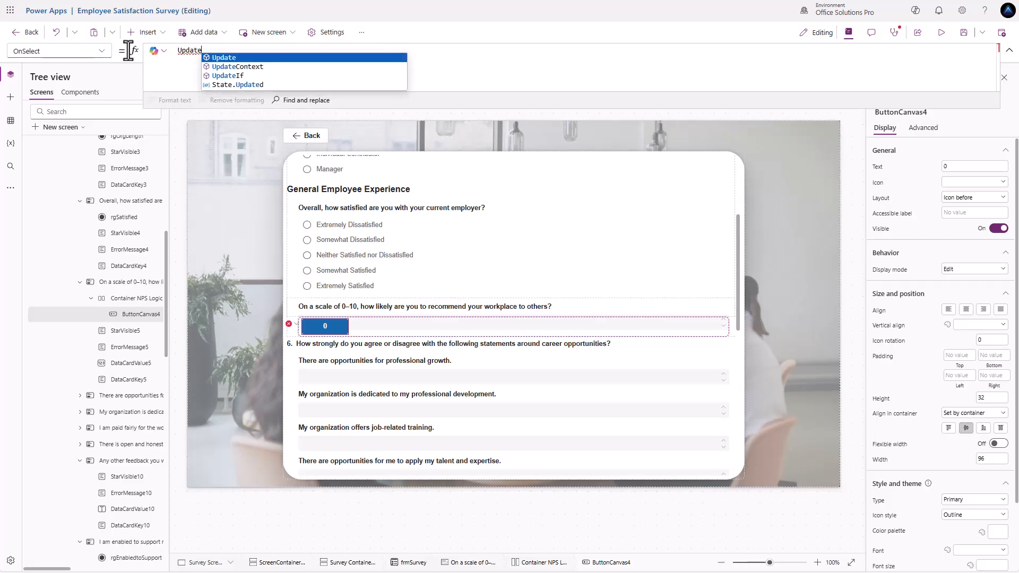
key("Down")
key("Tab")
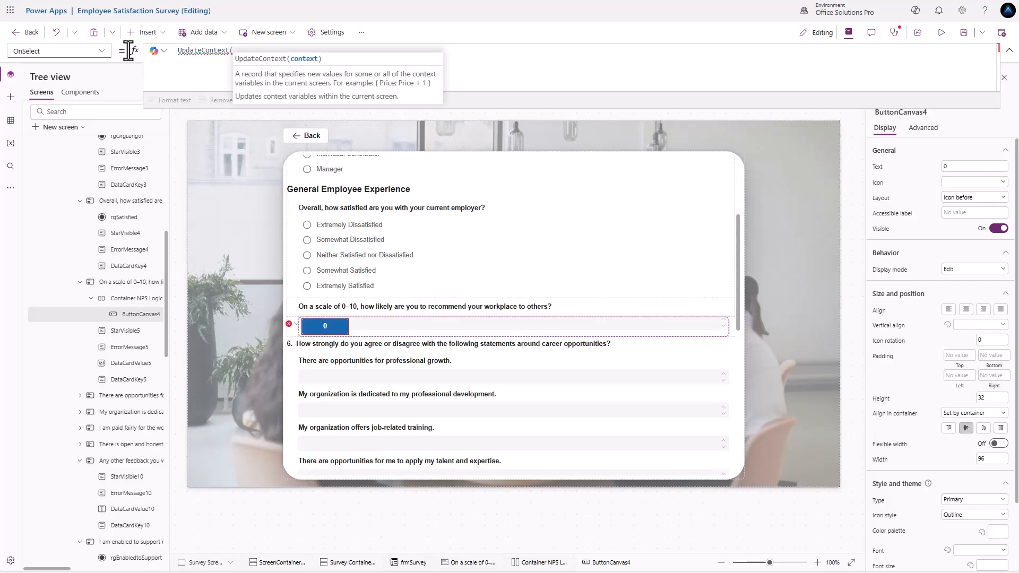
type("{")
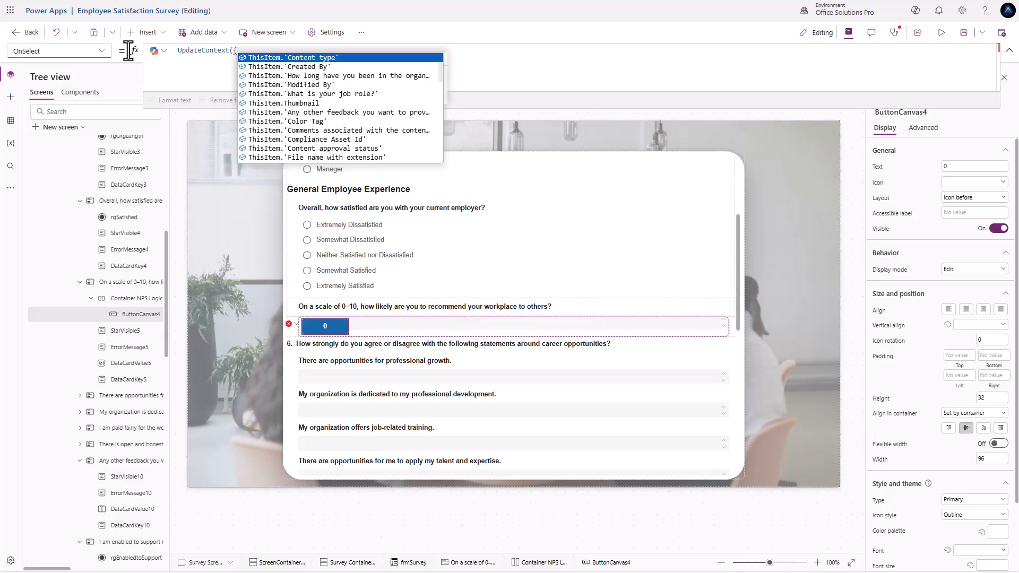
type("locNPS")
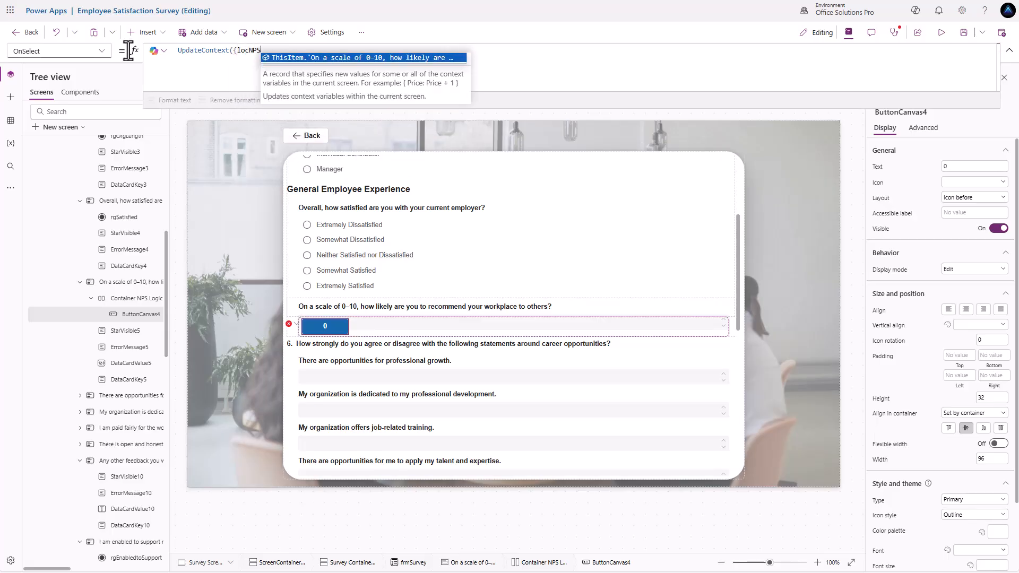
type("Score: ")
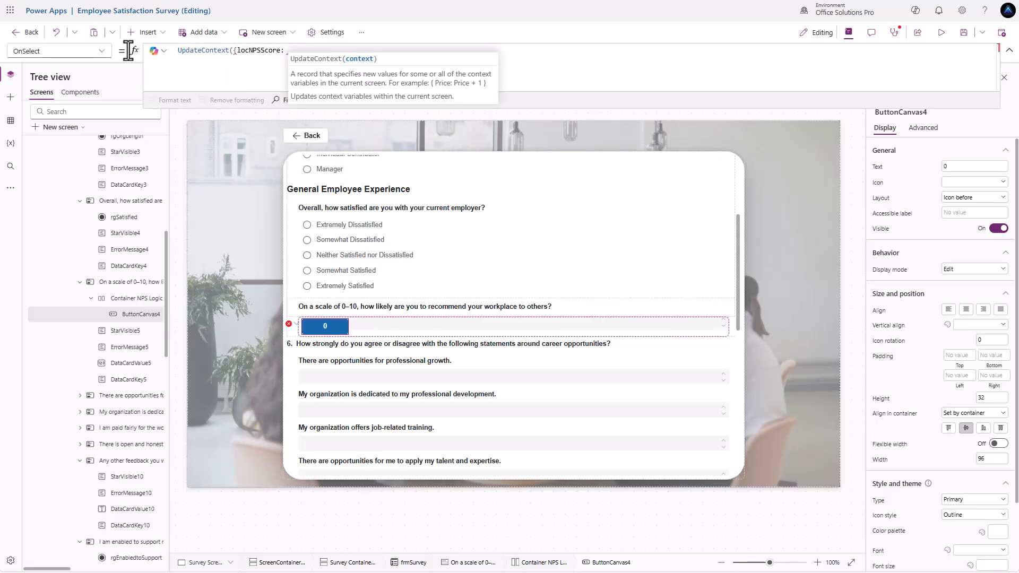
type("Value(")
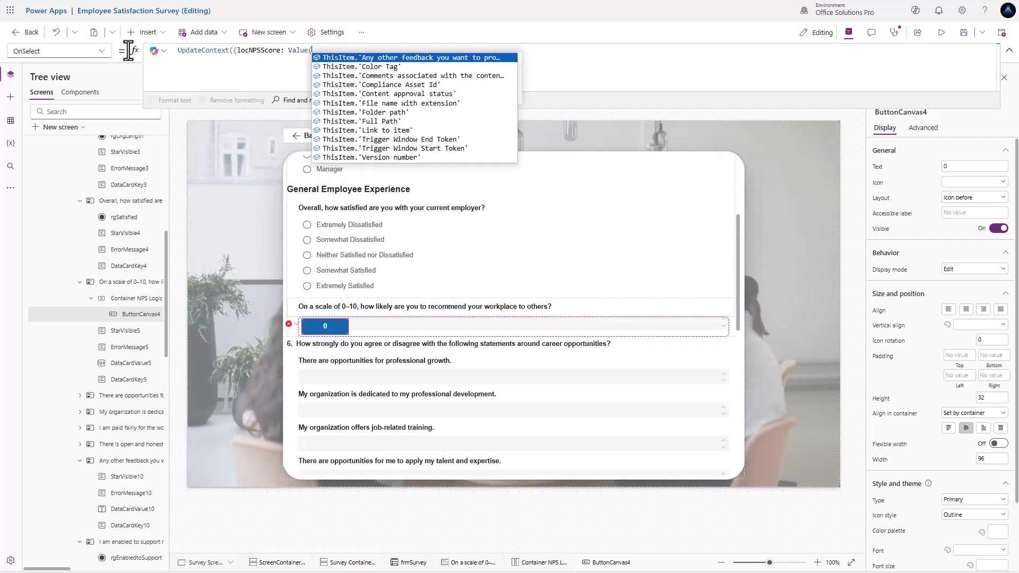
type("Self.")
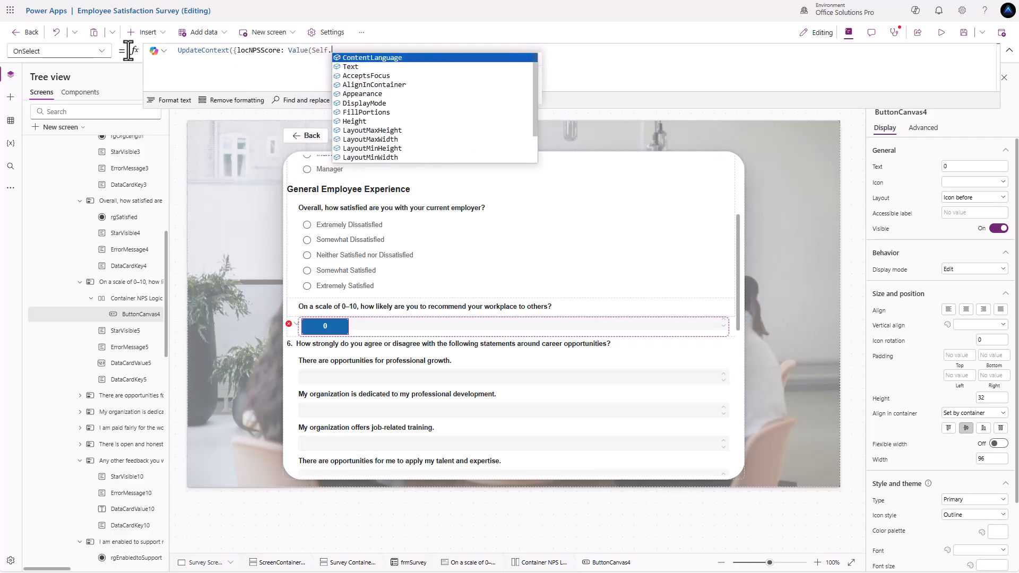
type("Text")
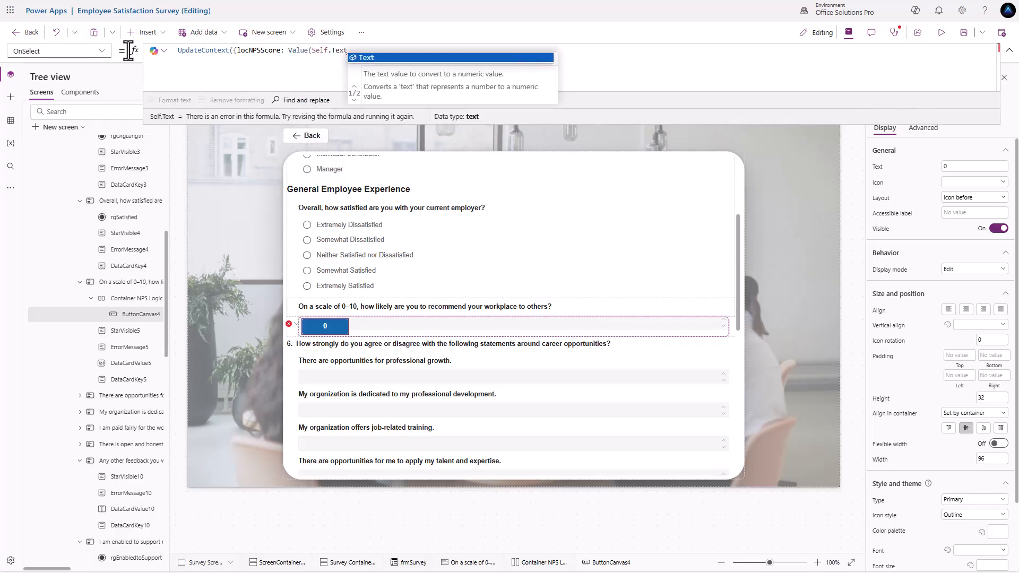
type(")}")
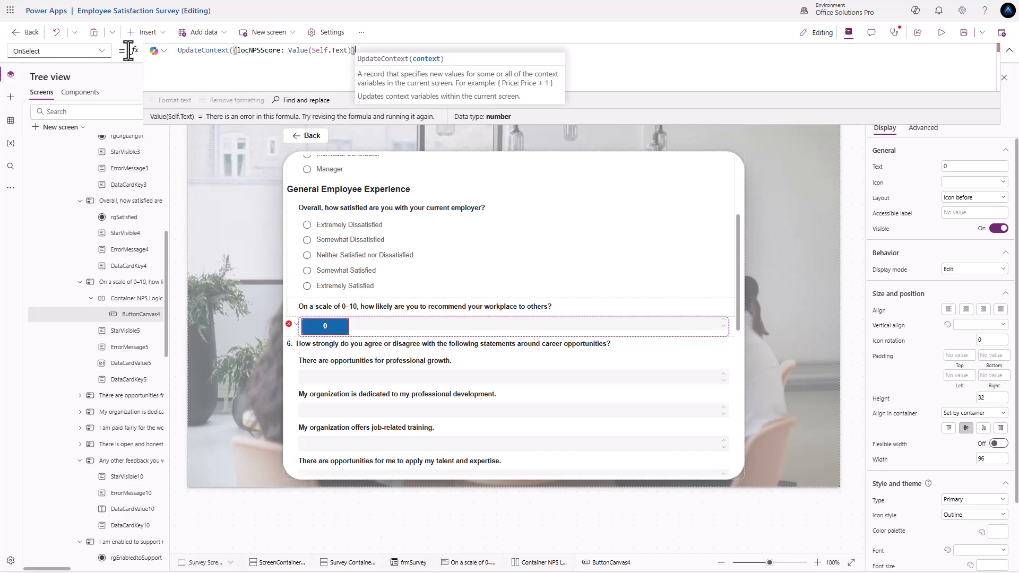
type(")")
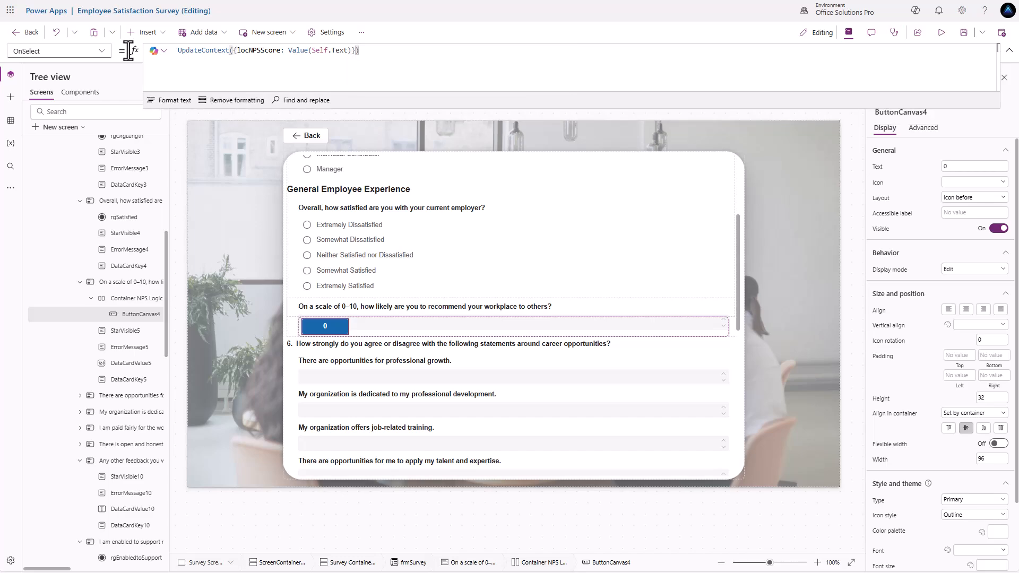
- Add a text label on the screen displaying locNPSScore
left_click(180, 116)
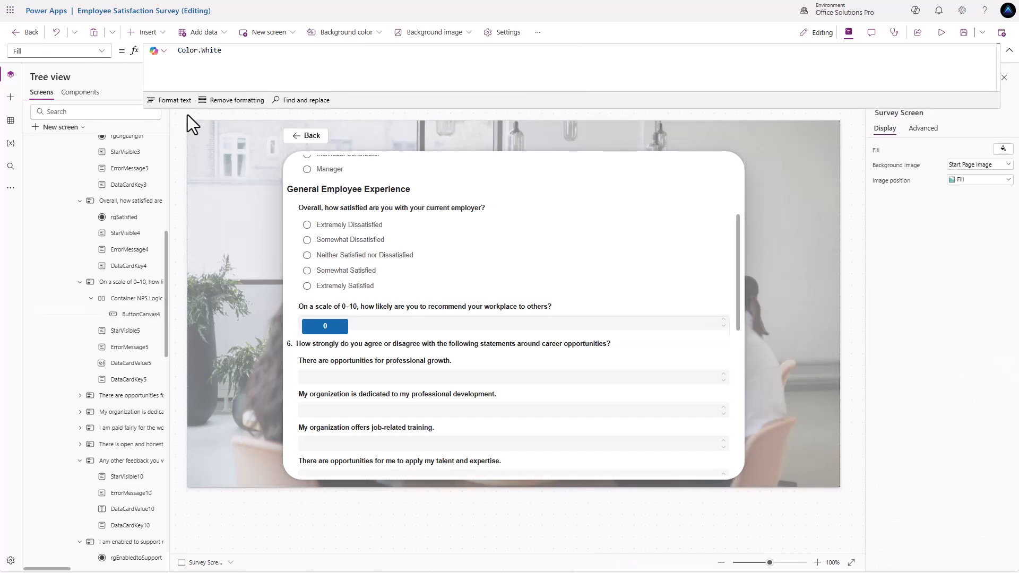
left_click(158, 35)
left_click(154, 97)
triple_click(210, 50)
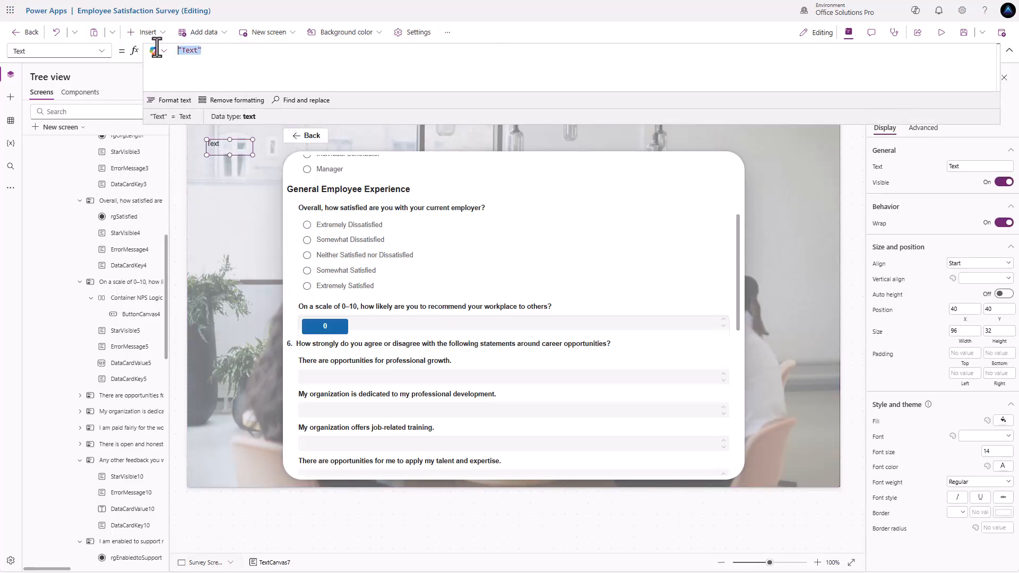
type("loc")
key("Tab")
- Preview the app to test that the 0 button sets the score, then return to the editor
left_click(941, 32)
left_click(255, 330)
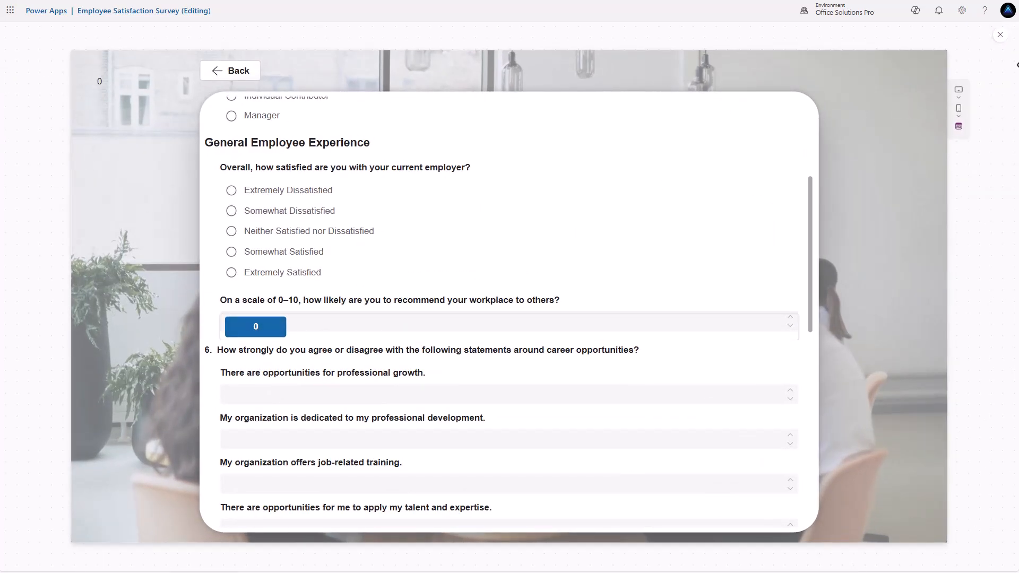
key("Escape")
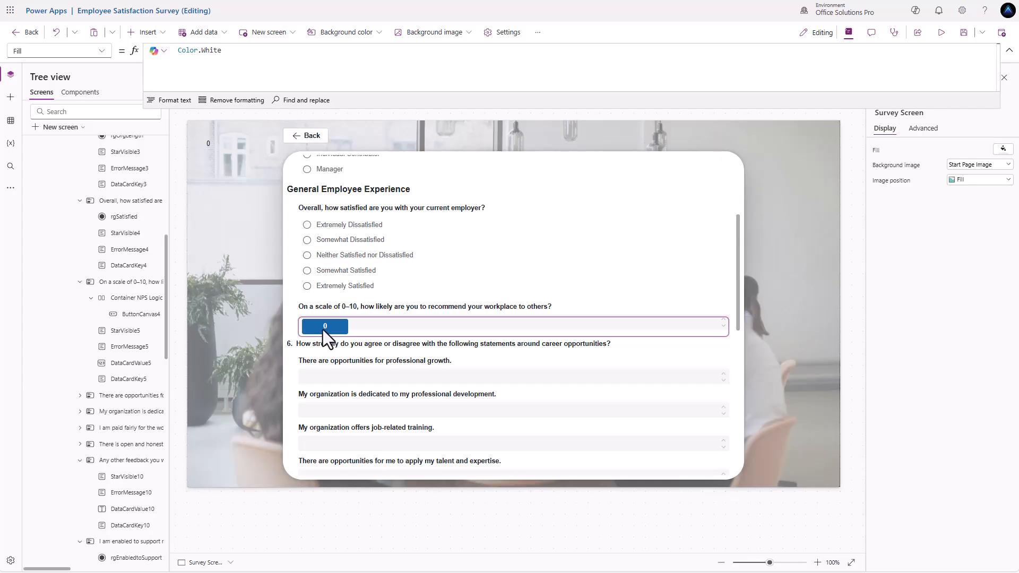
left_click(323, 330)
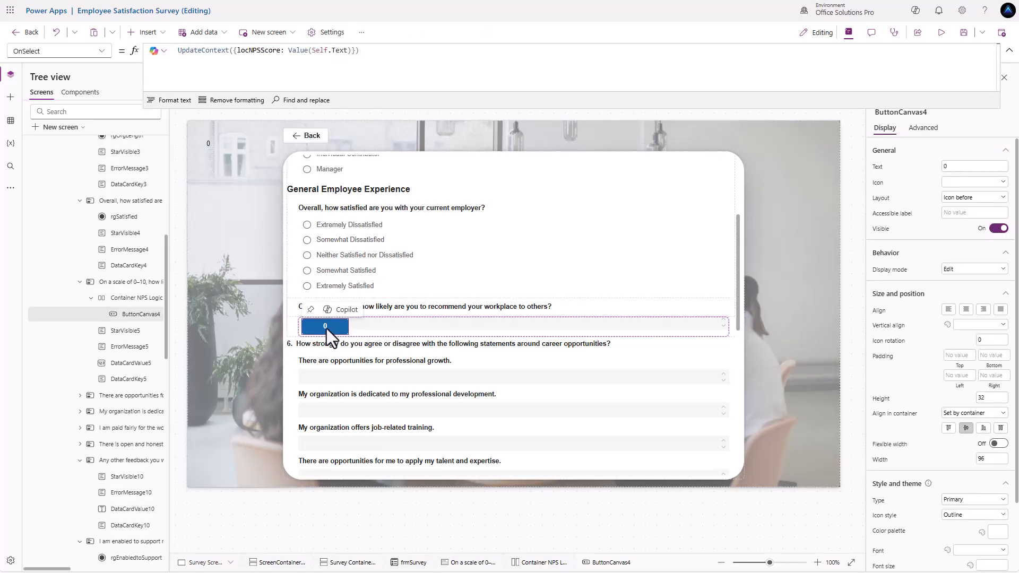
left_click(882, 502)
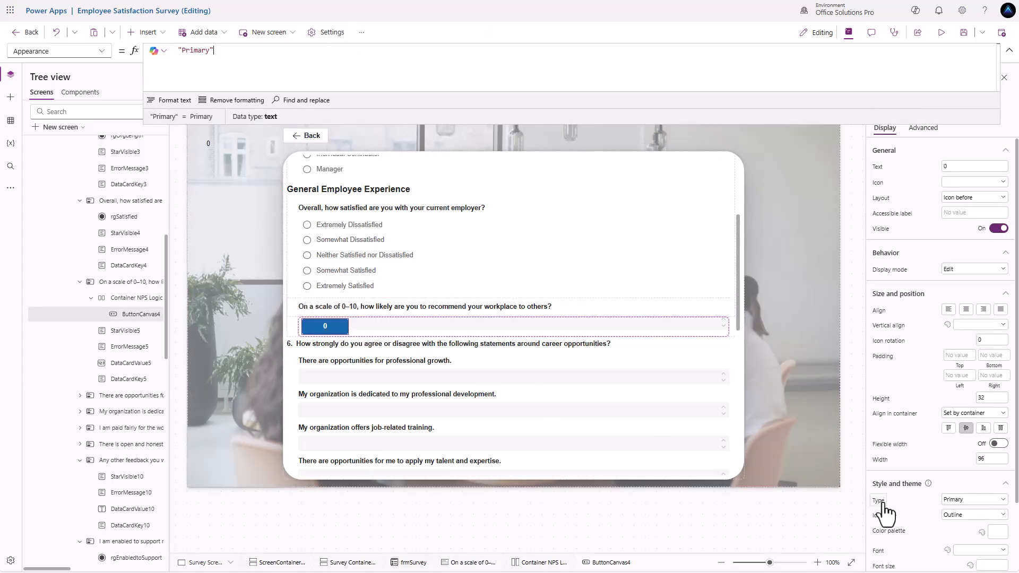
left_click(977, 504)
left_click(972, 523)
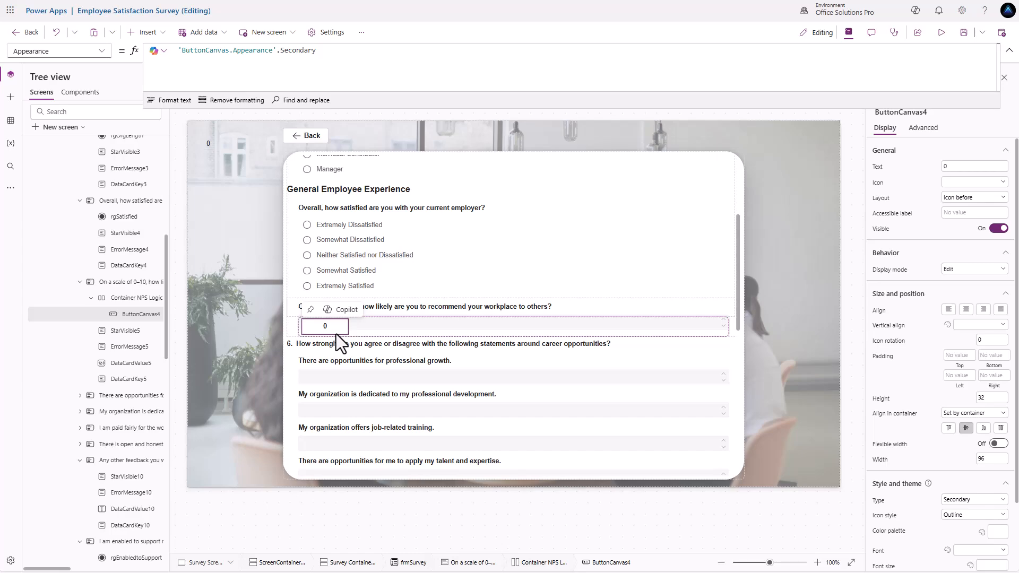
left_click(974, 500)
left_click(961, 513)
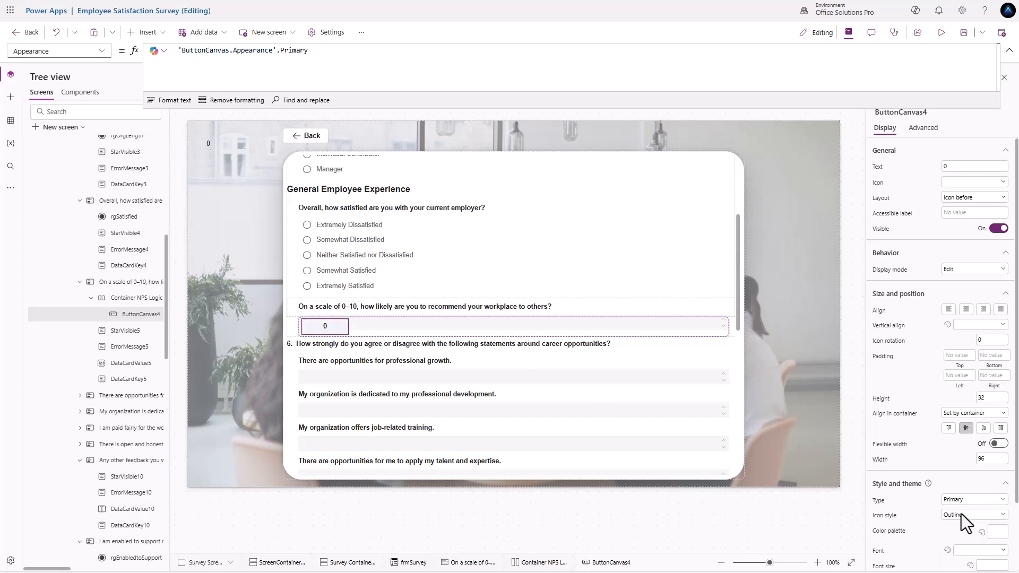
- Set the 0 button's Appearance to If(locNPSScore = Value(Self.Text), Primary, Secondary) and duplicate it
left_click(179, 50)
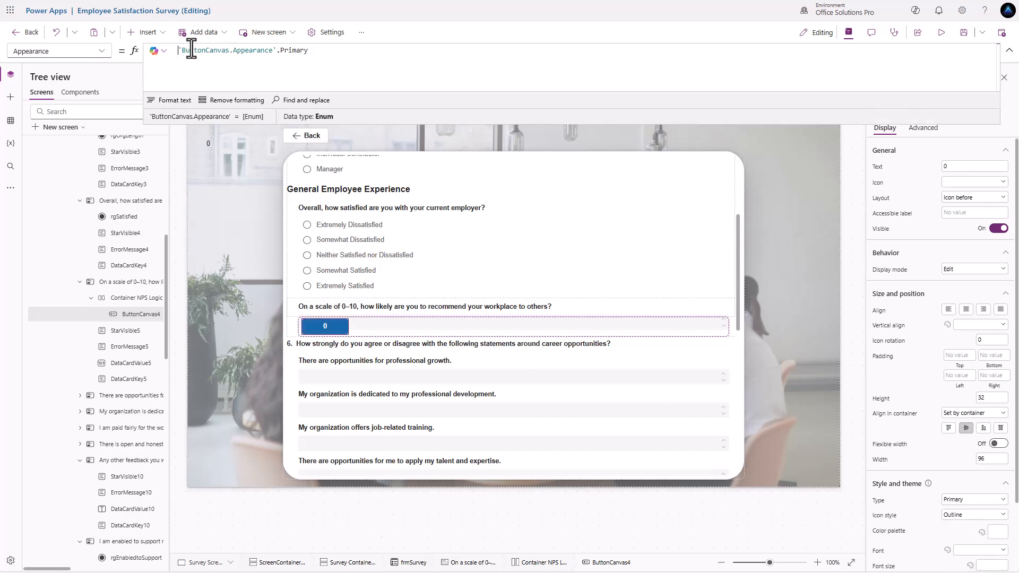
type("If(")
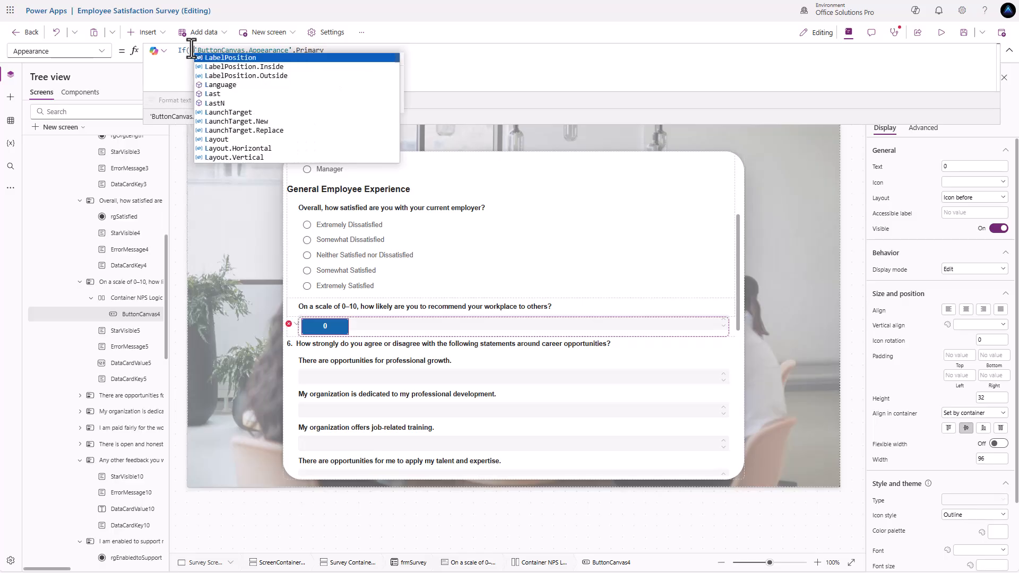
type("locNPSScore")
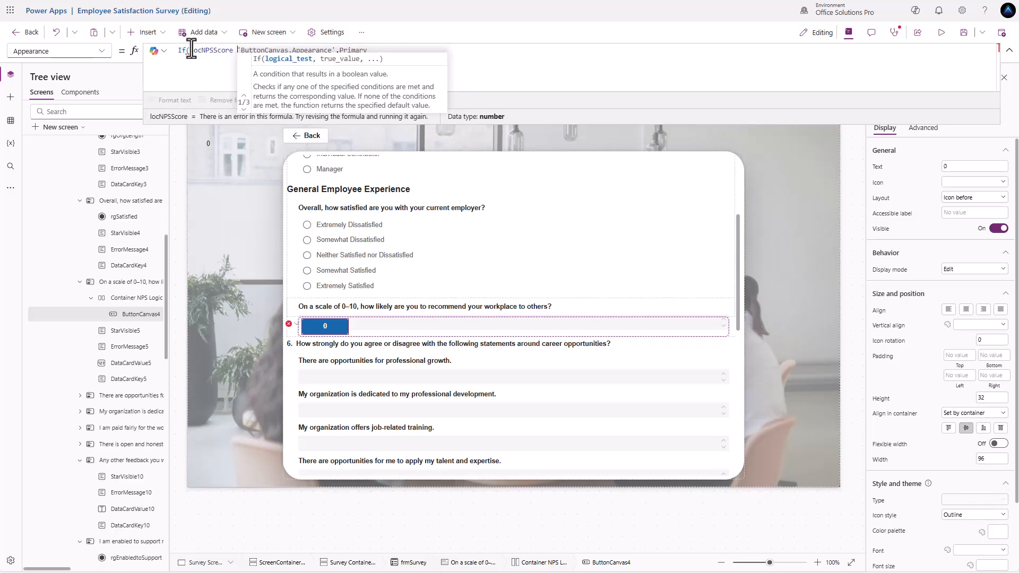
type(" = ")
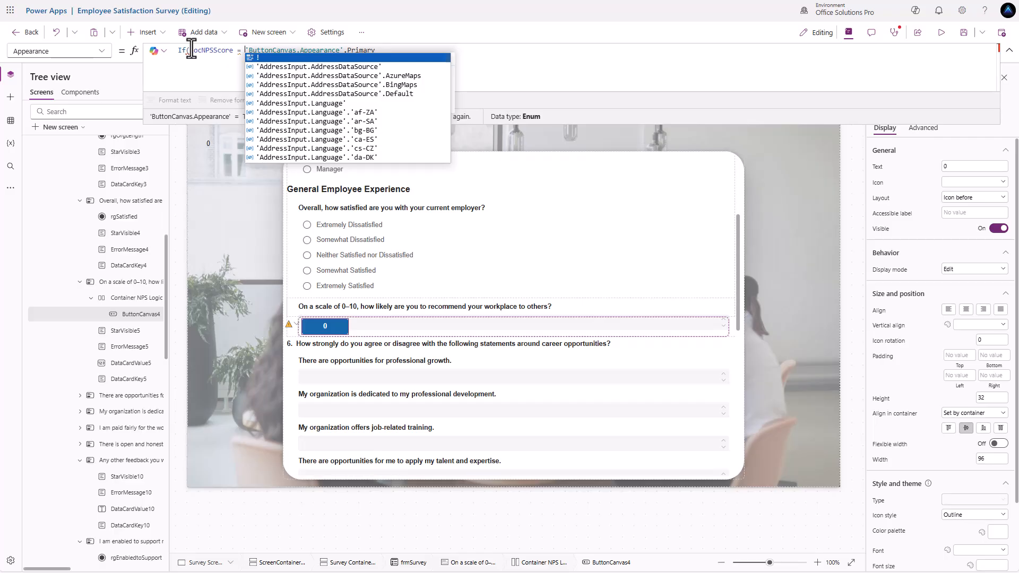
type("Value(")
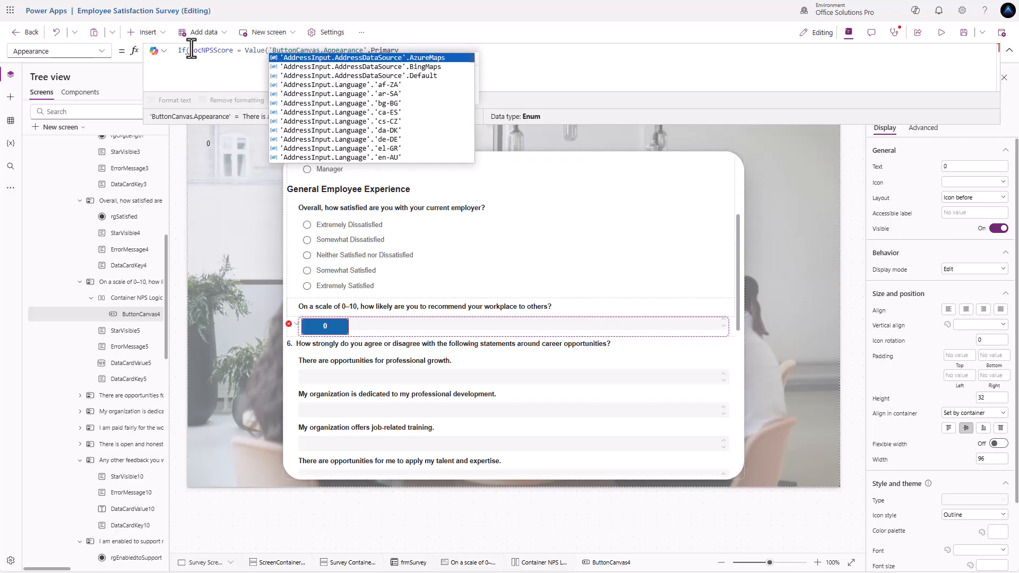
type("Self.Tex")
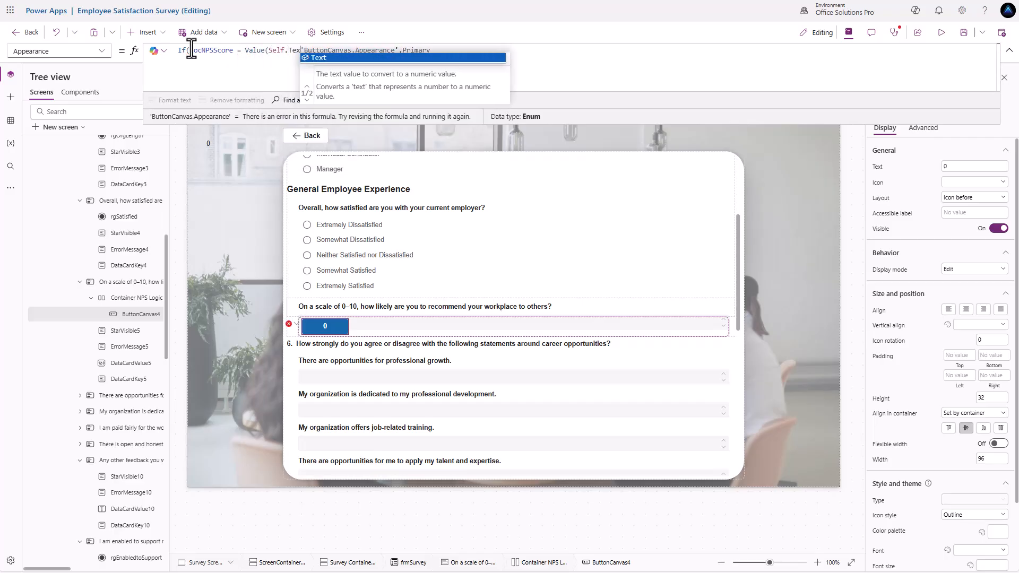
type("t),")
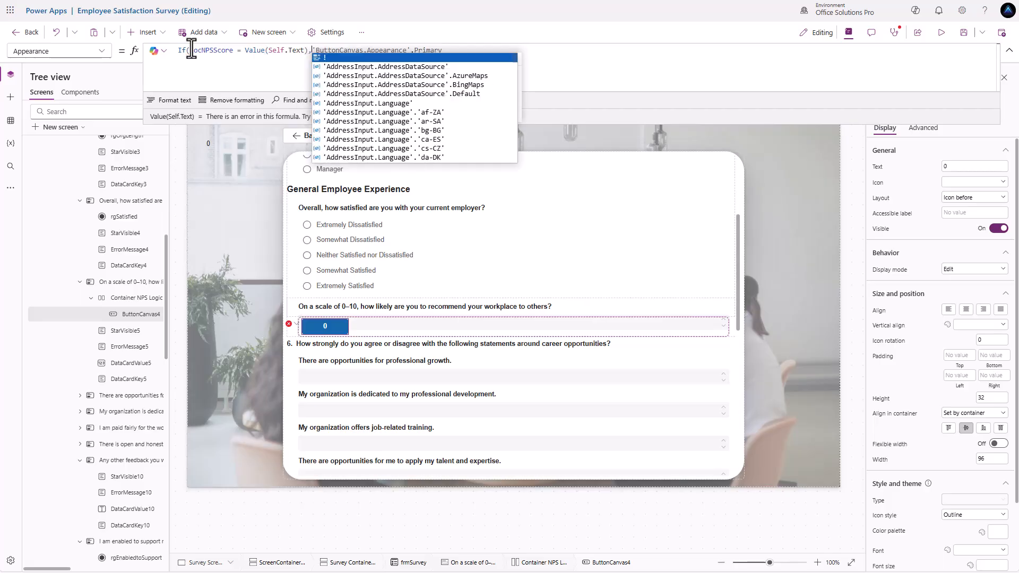
left_click(456, 50)
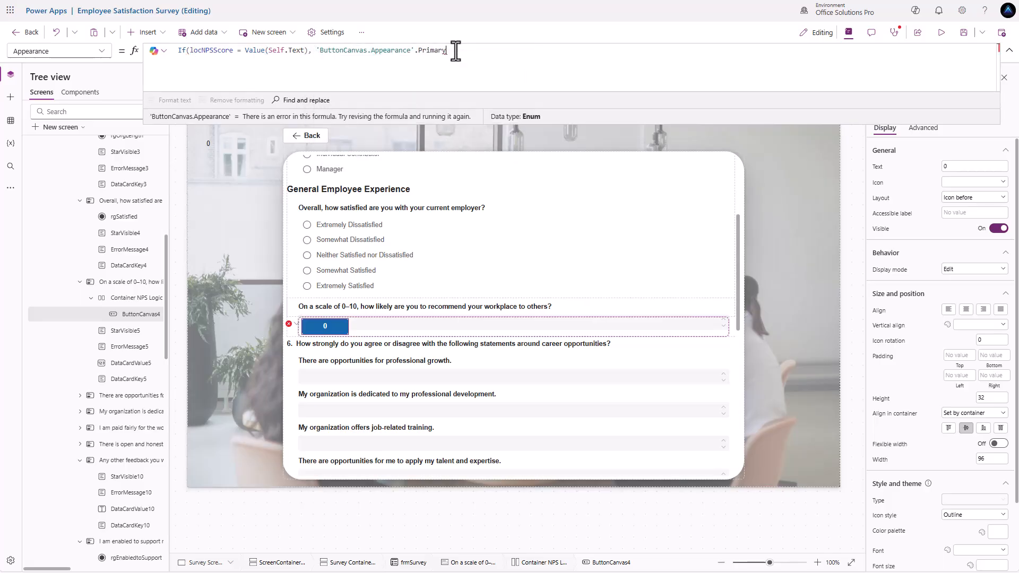
type(",")
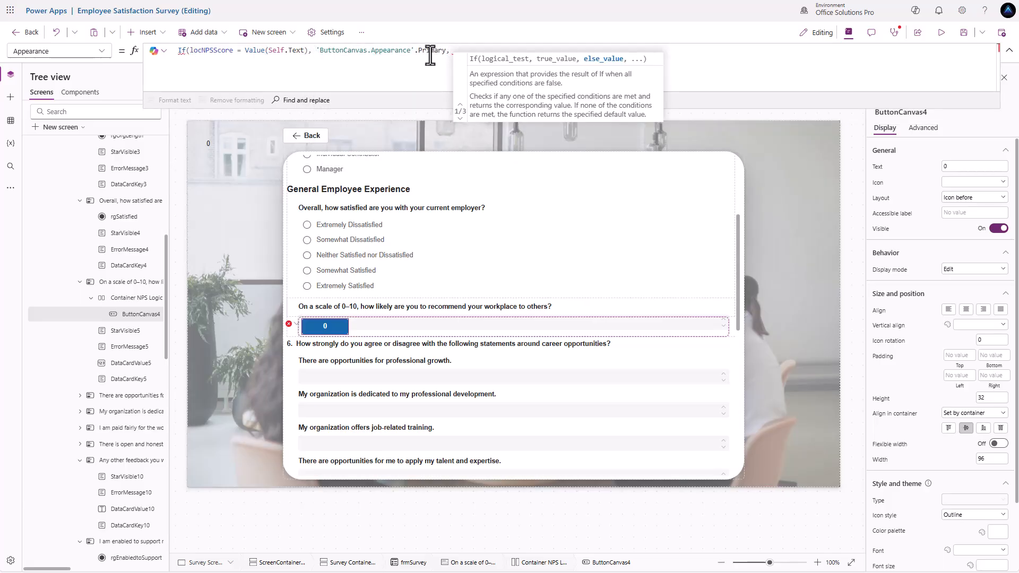
left_click_drag(317, 49, 446, 50)
key("ctrl+c")
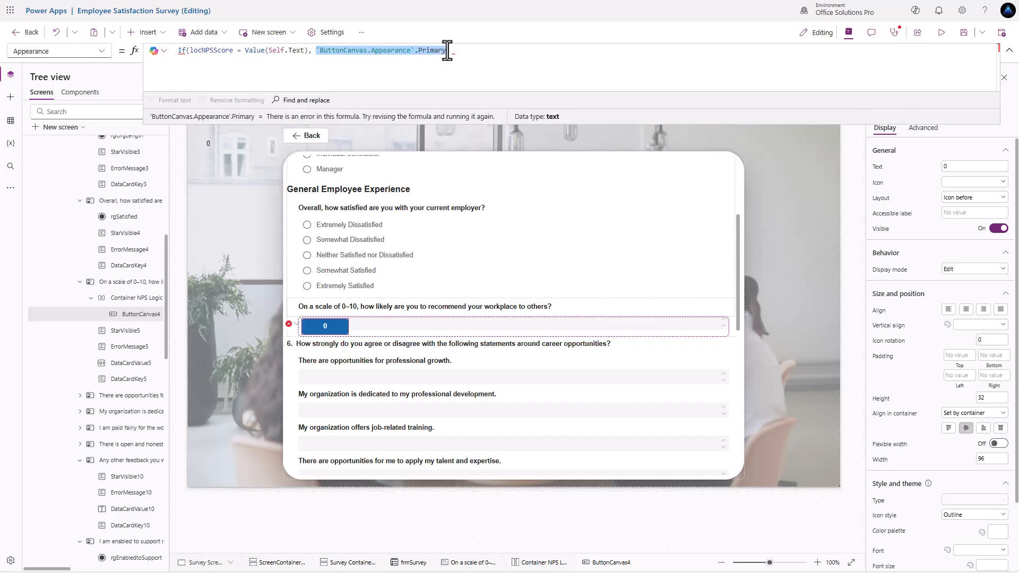
left_click(480, 50)
key("ctrl+v")
key("BackSpace")
key("BackSpace")
key("BackSpace")
key("BackSpace")
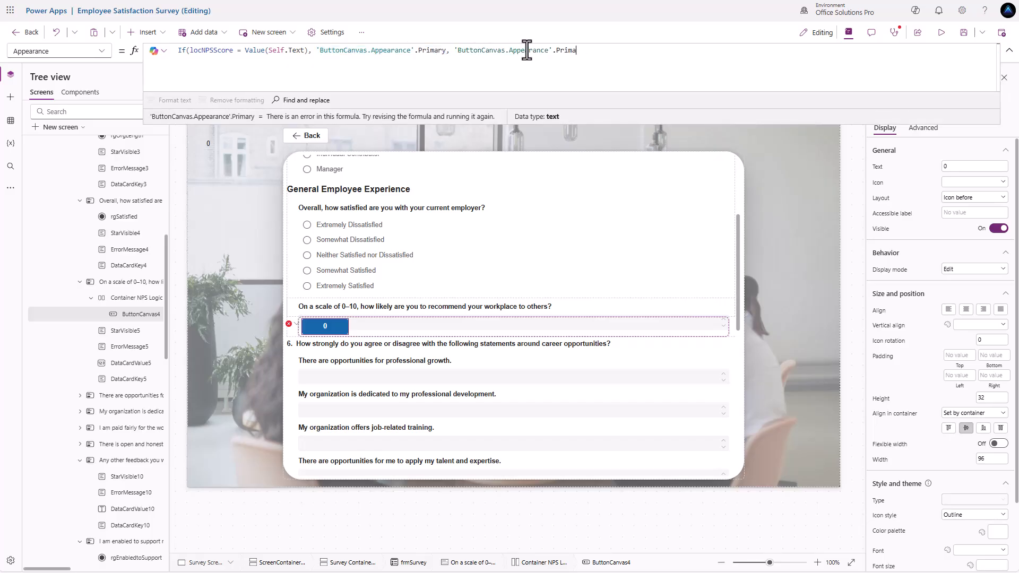
type("Se")
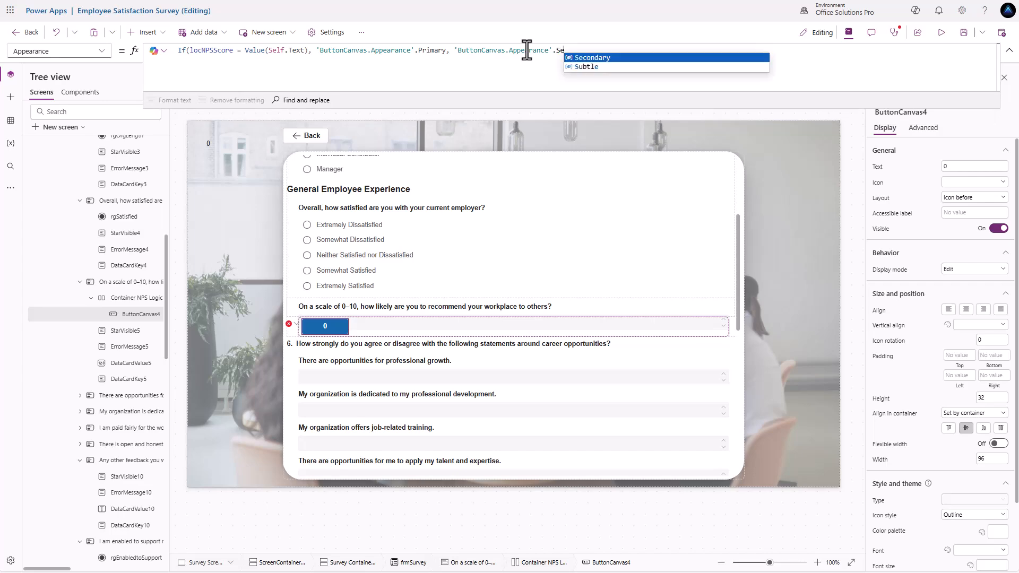
type("condary)")
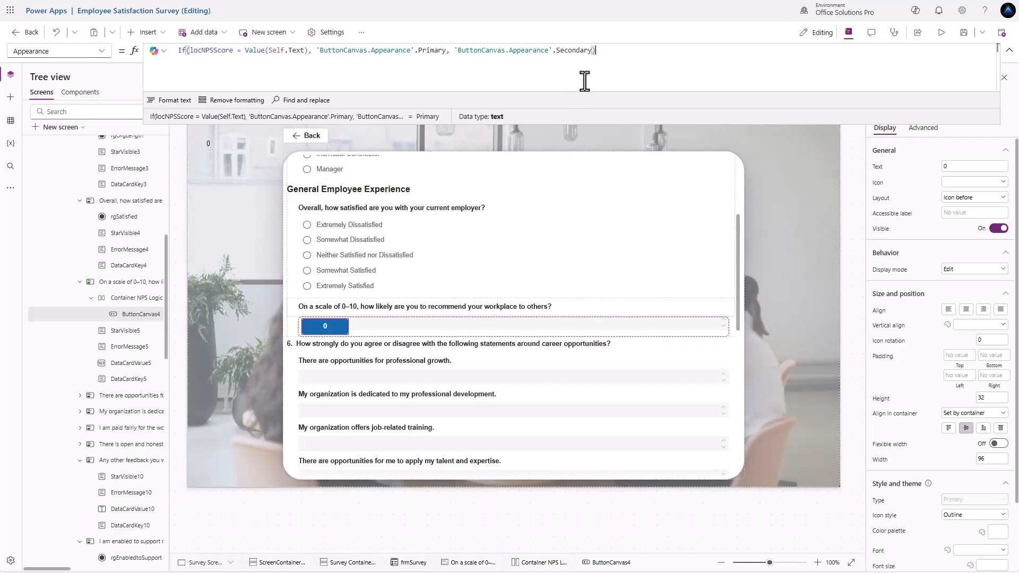
left_click(342, 326)
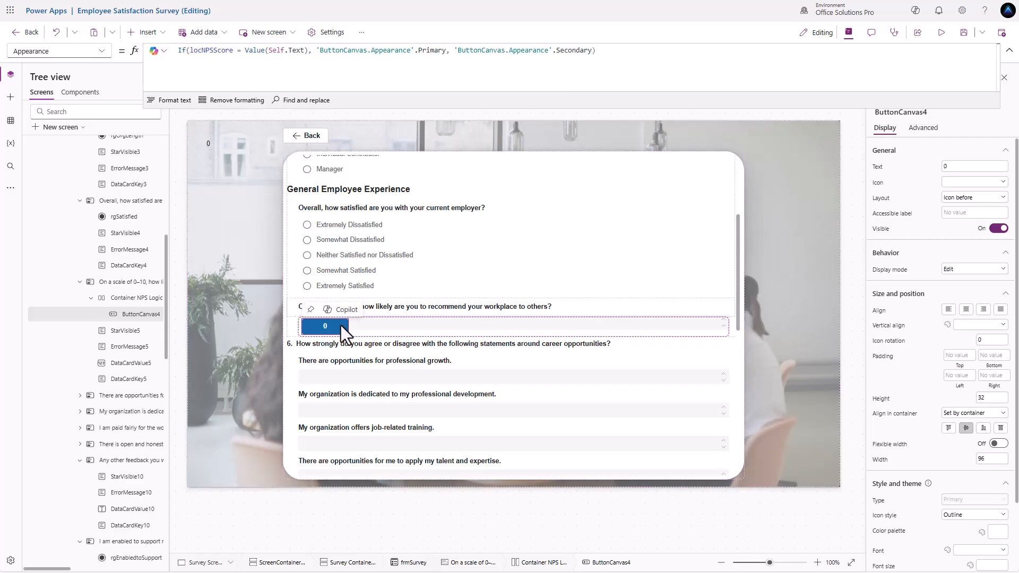
key("ctrl+c")
key("ctrl+v")
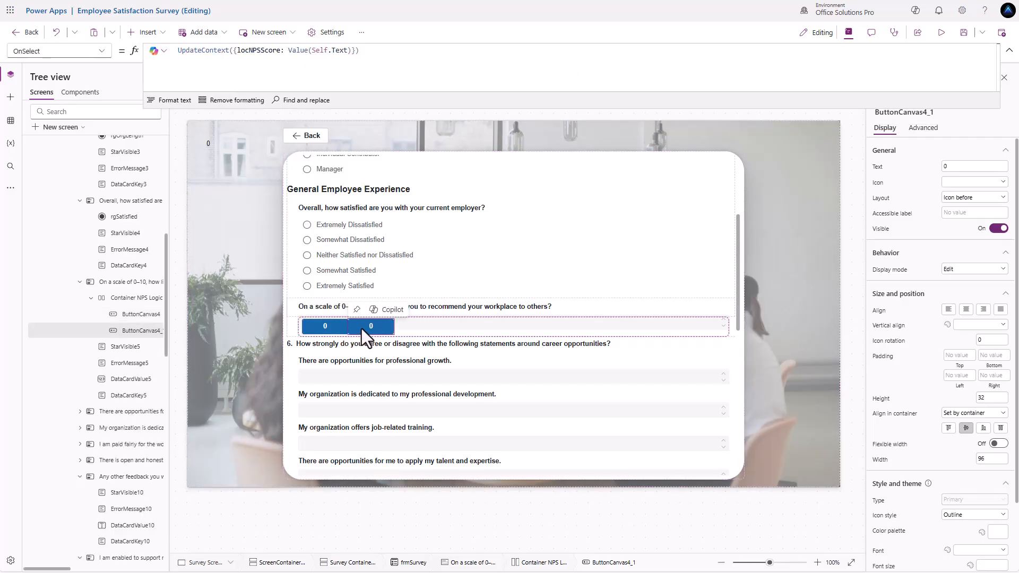
- Label the copy 1 and check the highlight switches between the 0 and 1 buttons
left_click(957, 168)
type("1")
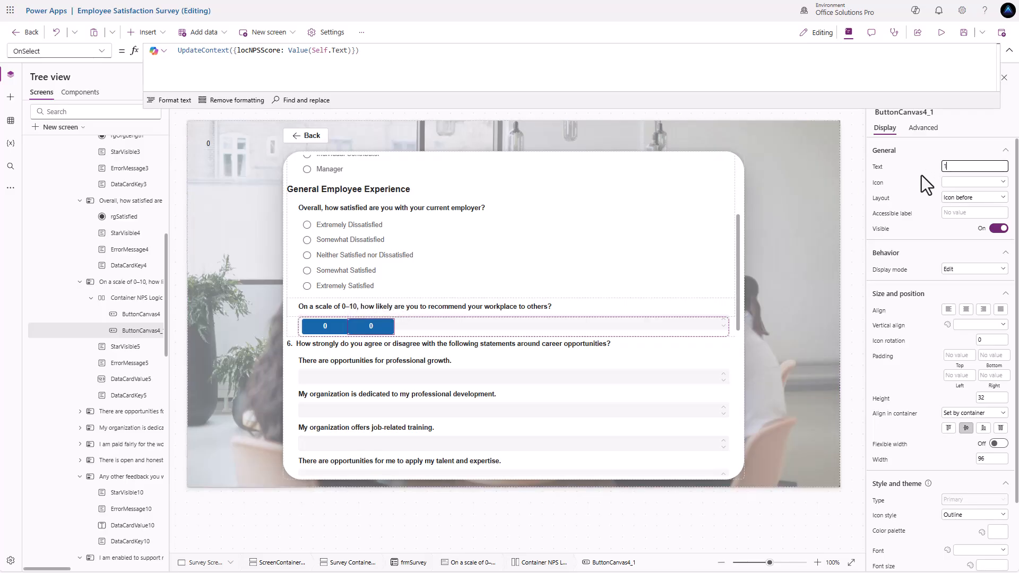
key("Return")
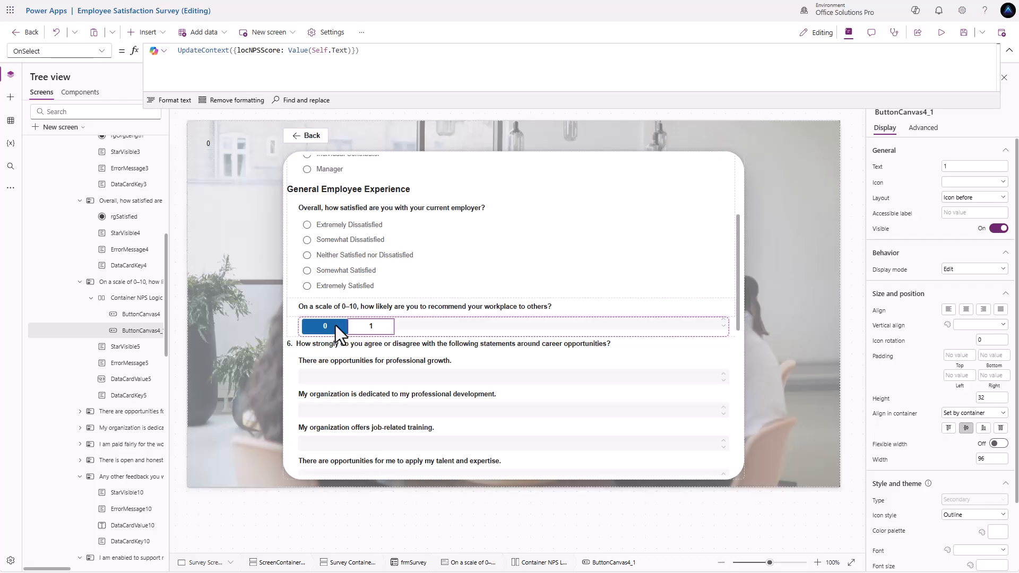
left_click(379, 332, "alt")
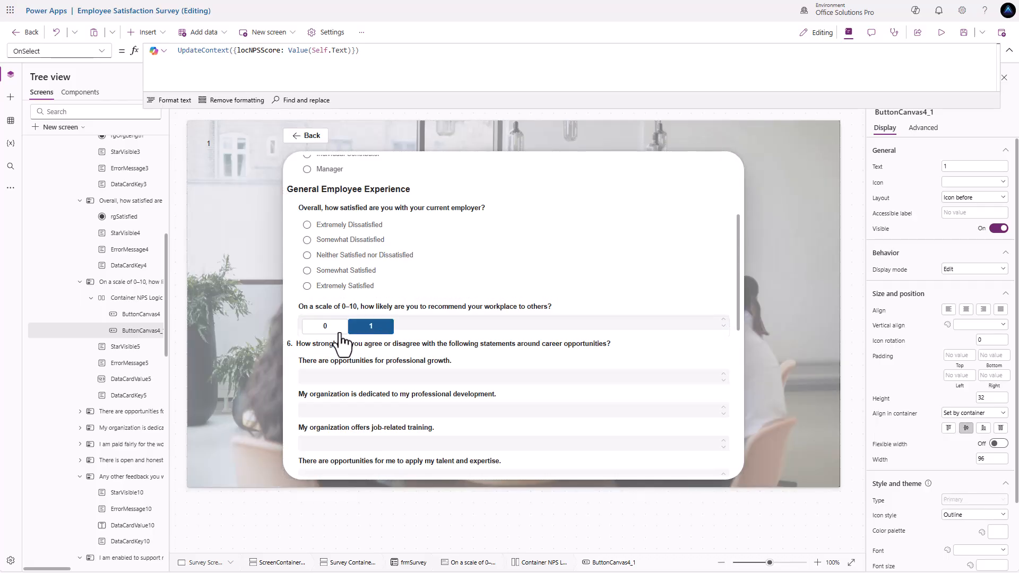
left_click(310, 331, "alt")
left_click(379, 330, "alt")
left_click(325, 329, "alt")
left_click(368, 330, "alt")
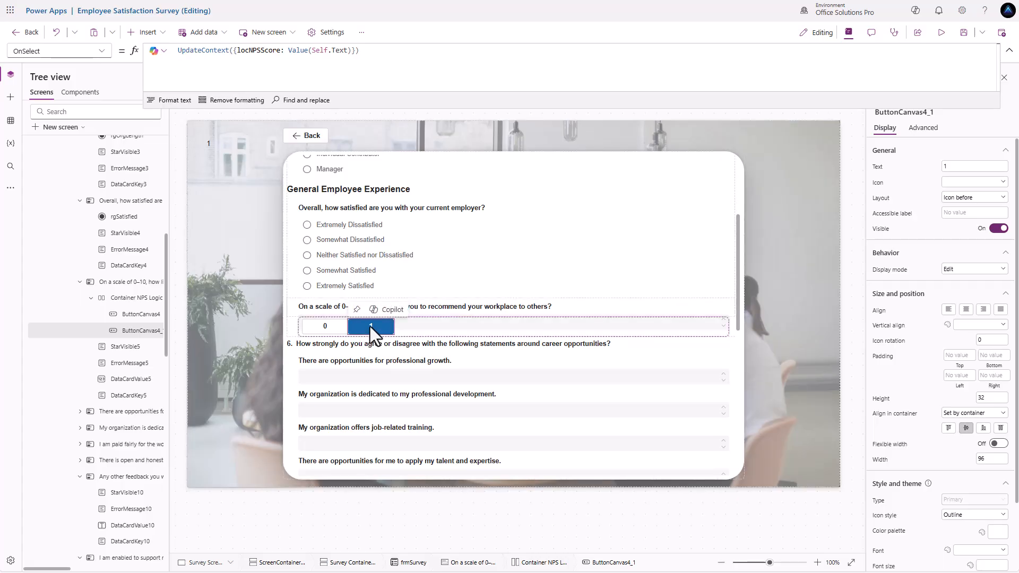
- Paste more copies of the score button to fill the NPS row
key("ctrl+v")
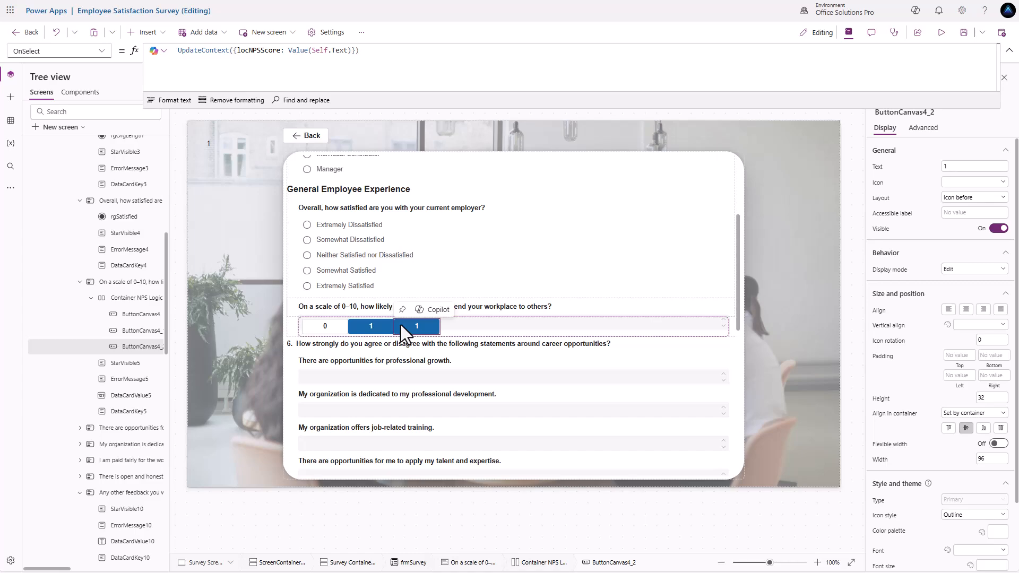
key("ctrl+v")
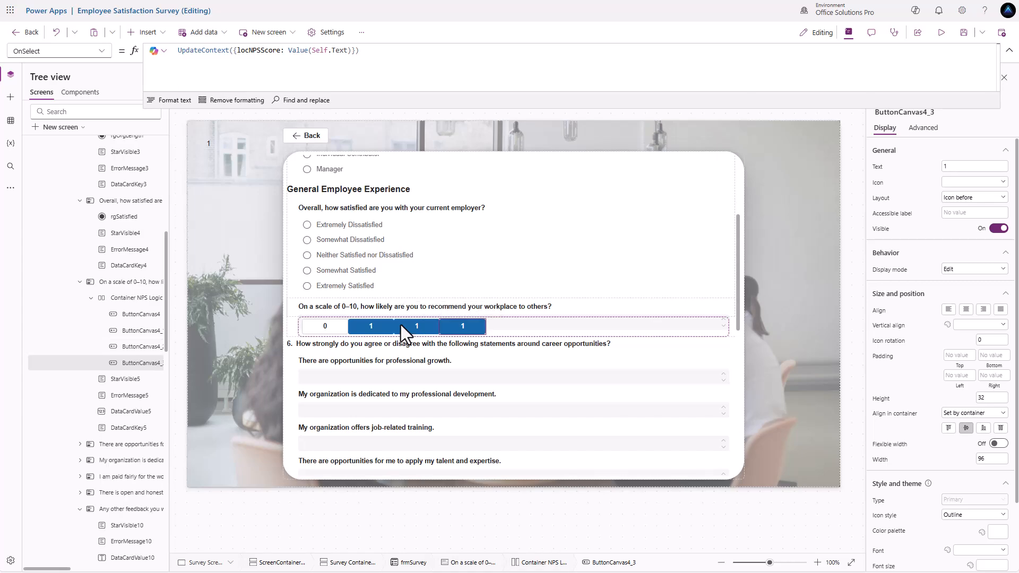
key("ctrl+v")
key("ctrl+v")
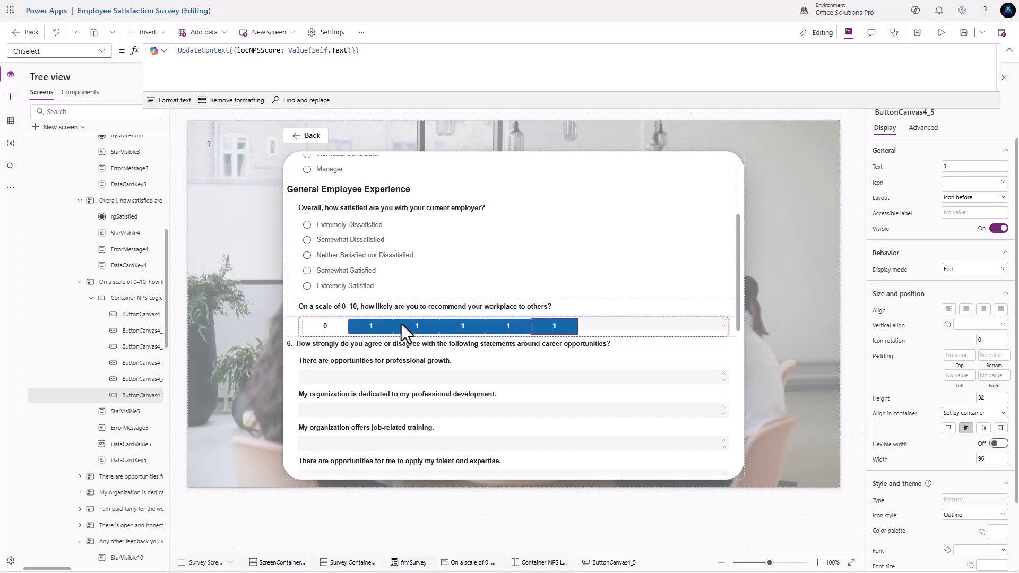
key("ctrl+v")
key("ctrl+v")
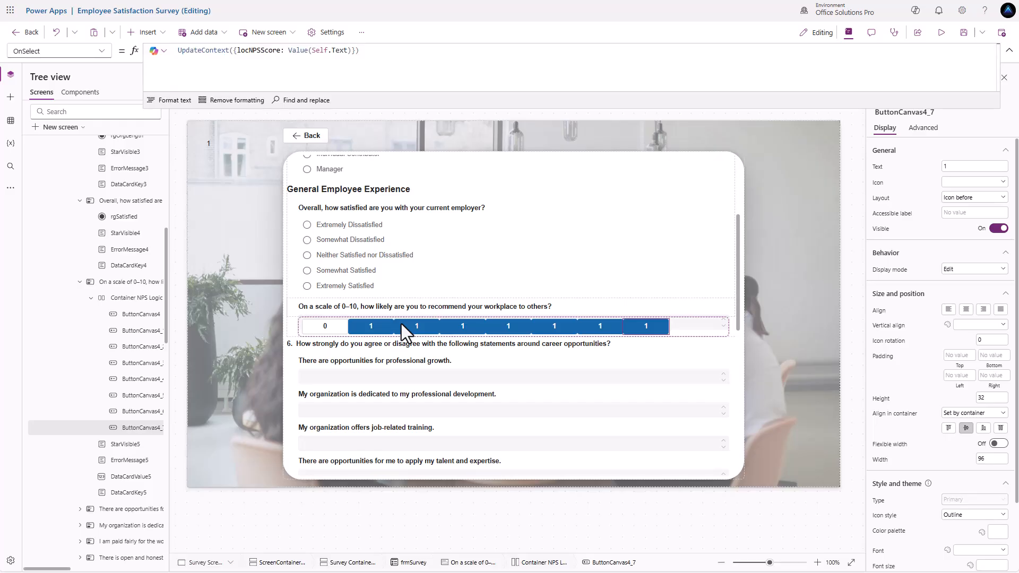
key("ctrl+v")
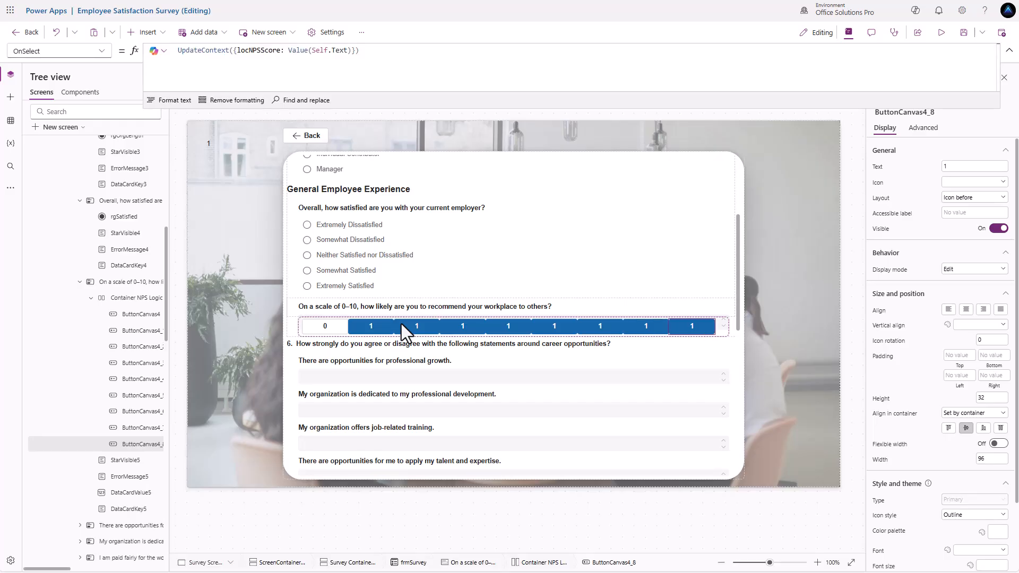
key("ctrl+v")
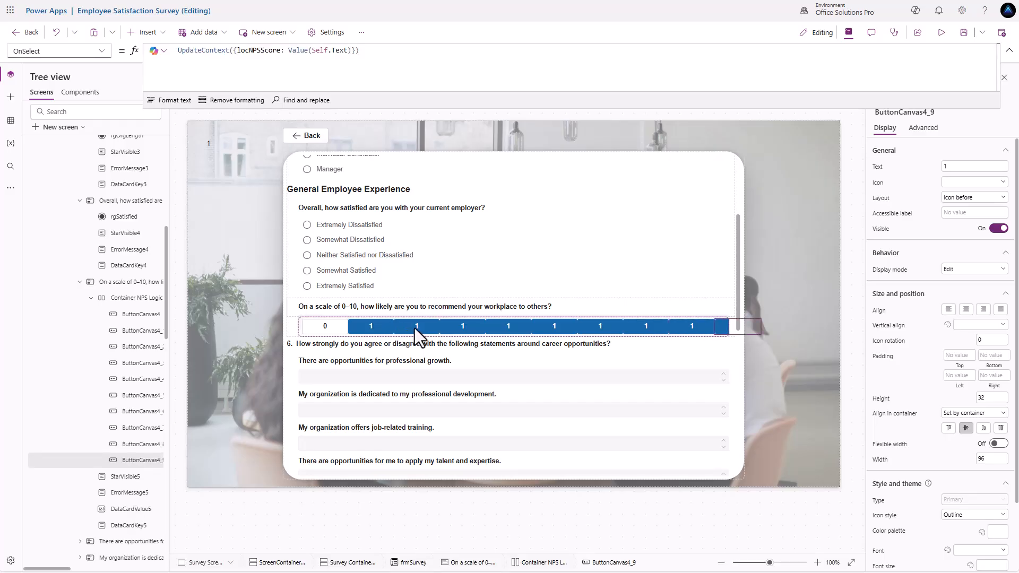
- Relabel the third, fourth and fifth score buttons as 2, 3 and 4
left_click(415, 328)
left_click(950, 166)
type("2")
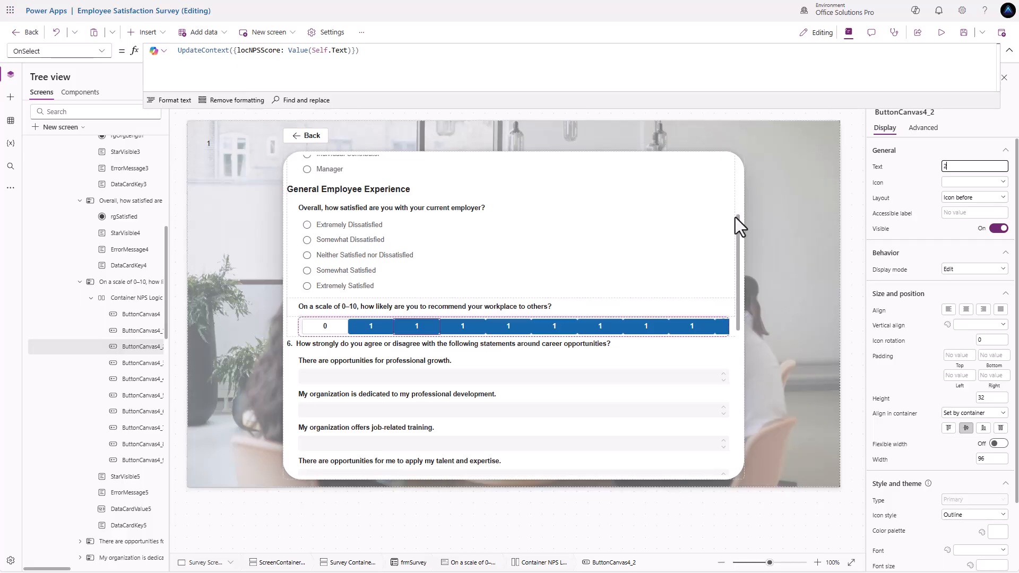
left_click(459, 329)
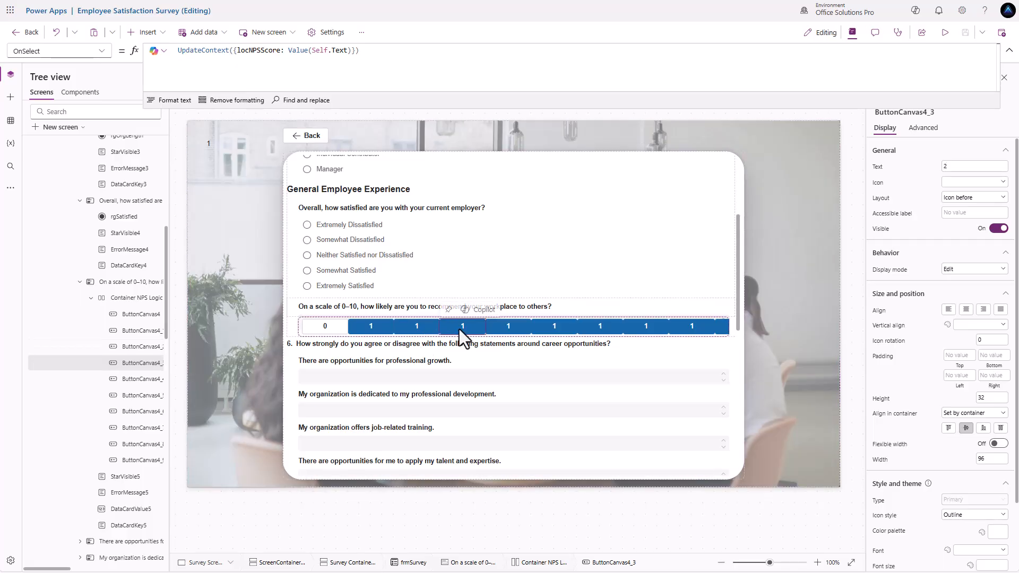
left_click(419, 329)
left_click(950, 167)
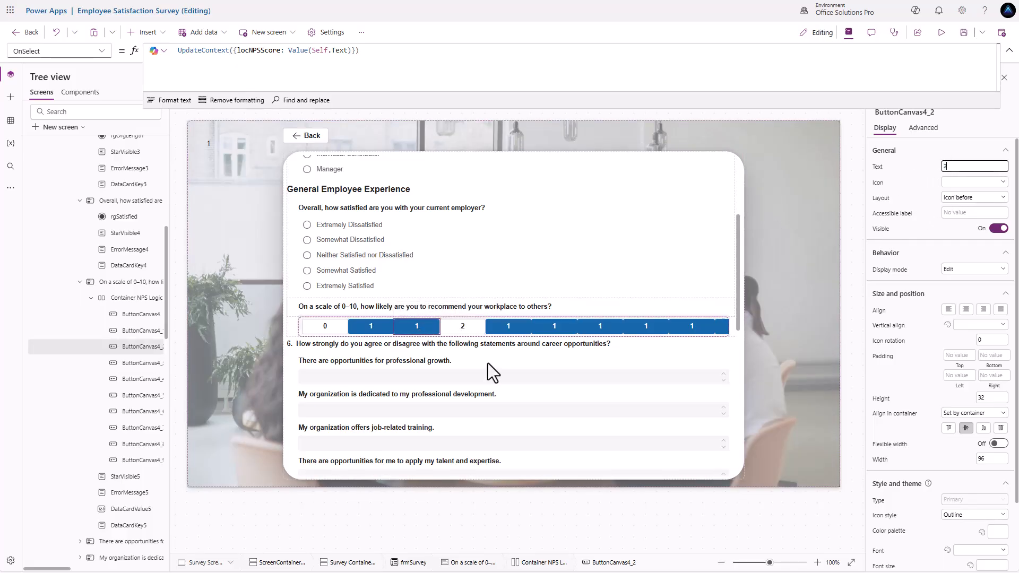
type("2")
left_click(412, 328)
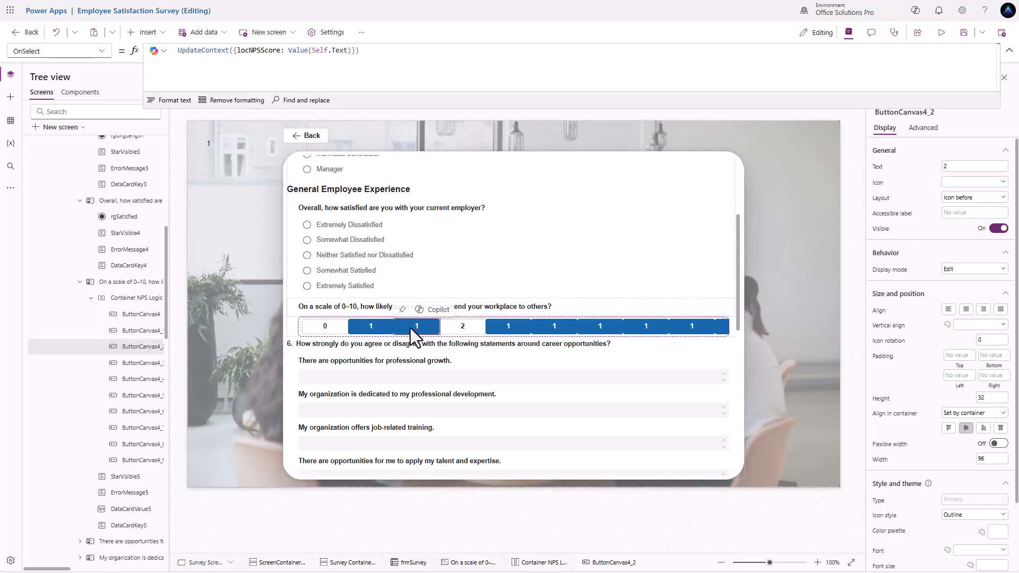
left_click(467, 329)
left_click(955, 167)
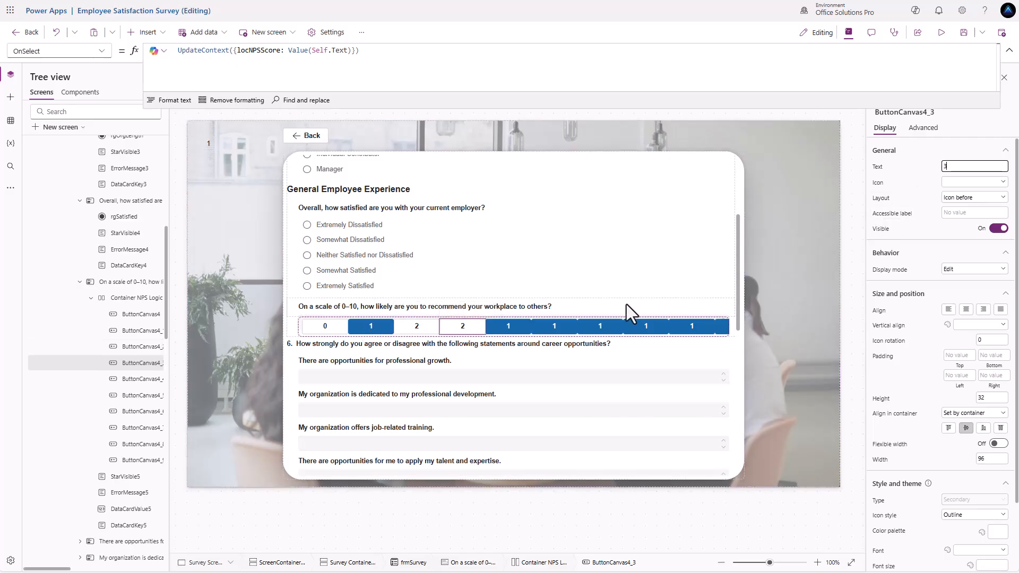
left_click(500, 331)
left_click(971, 166)
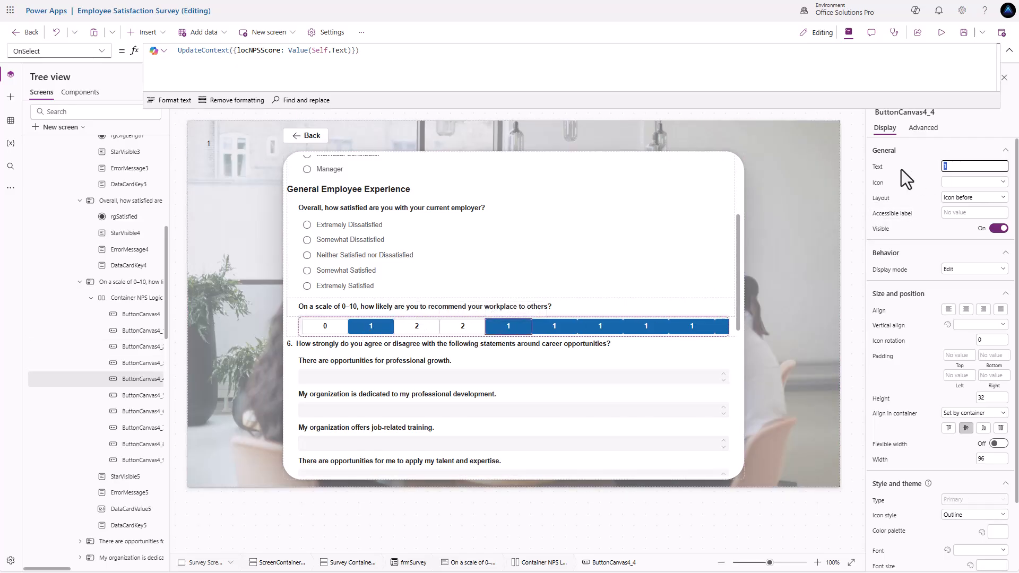
key("BackSpace")
type("4")
left_click(546, 329)
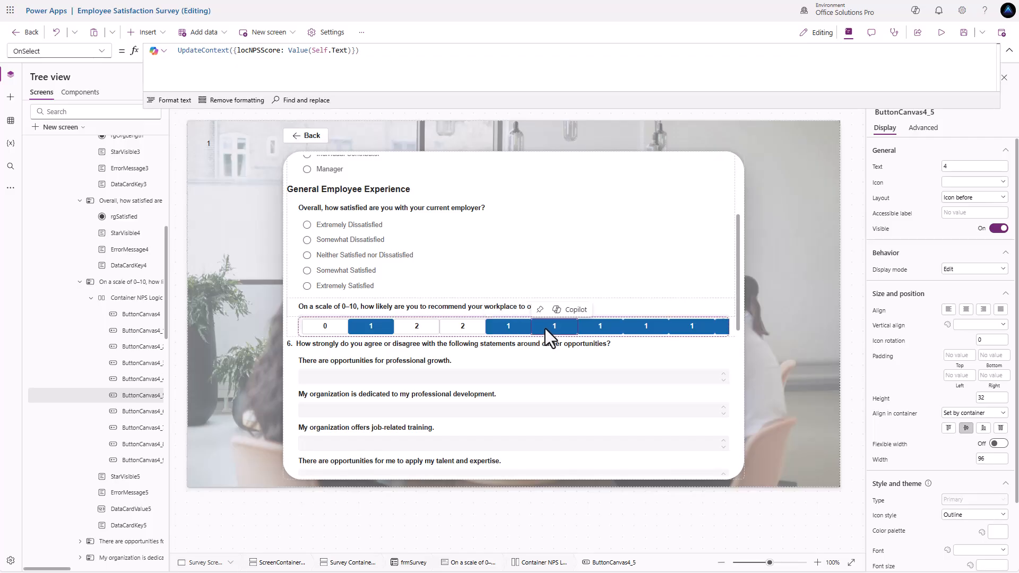
left_click(454, 330)
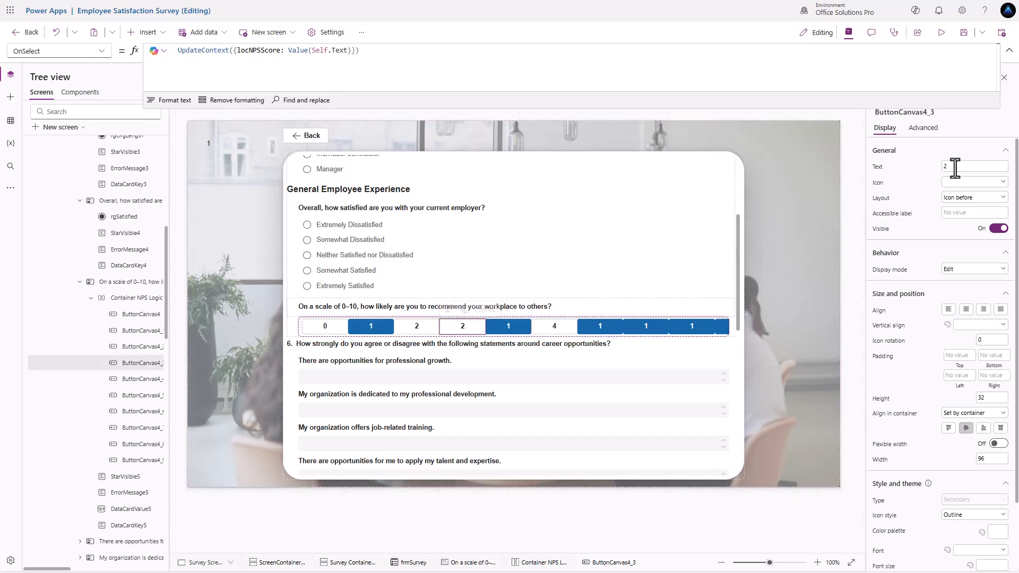
left_click(508, 329)
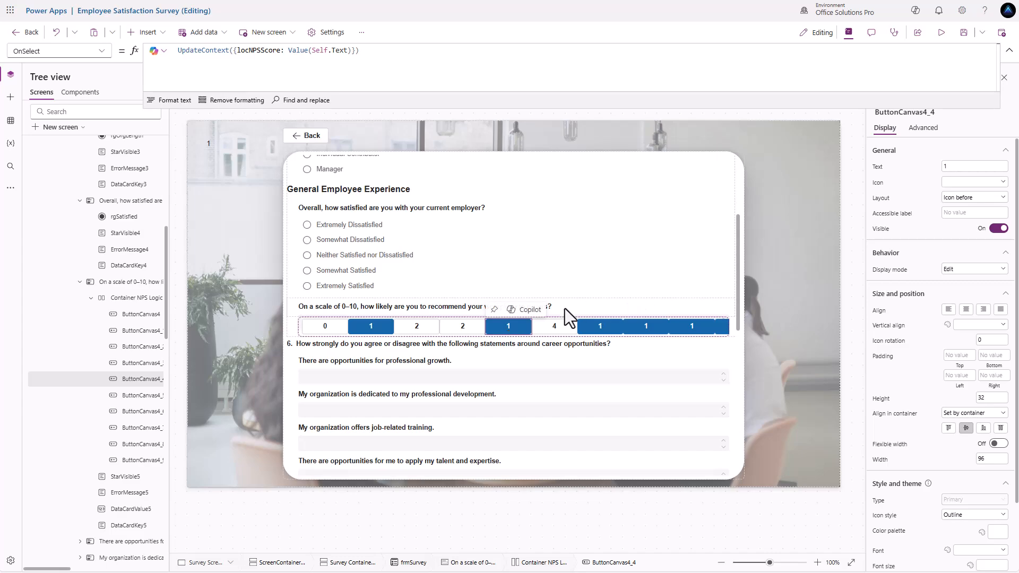
left_click(465, 329)
double_click(967, 166)
type("3")
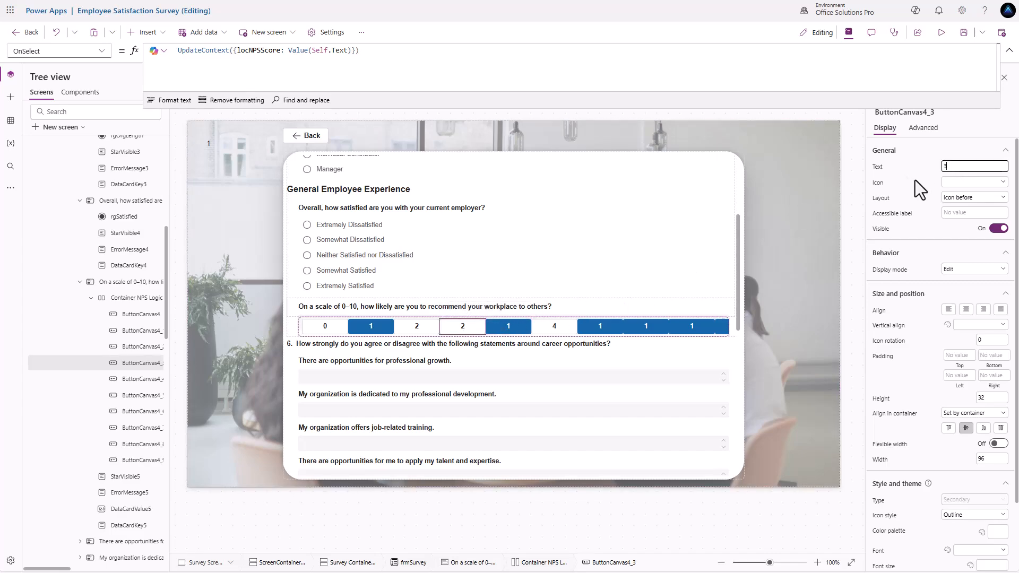
left_click(507, 326)
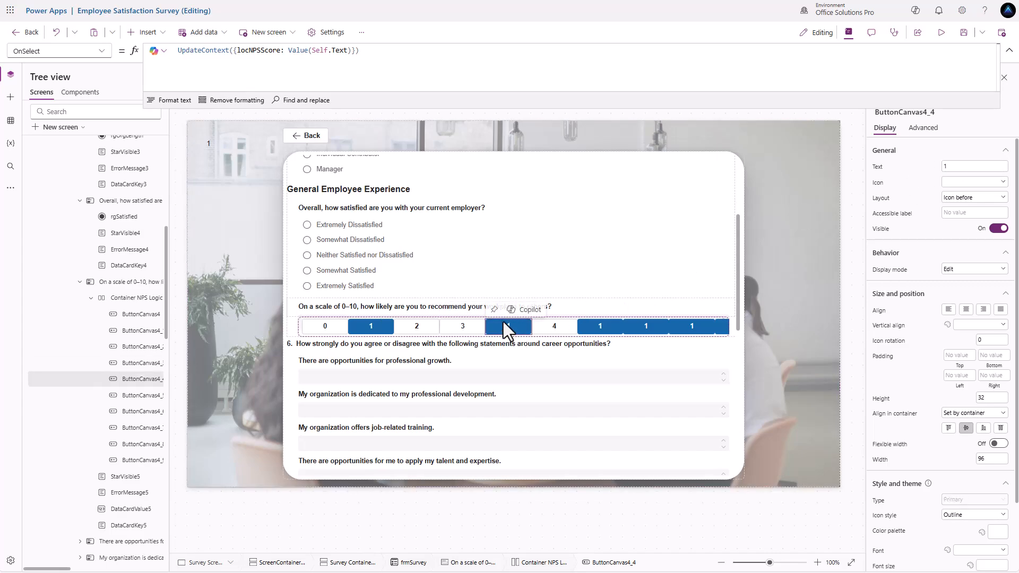
double_click(959, 166)
type("4")
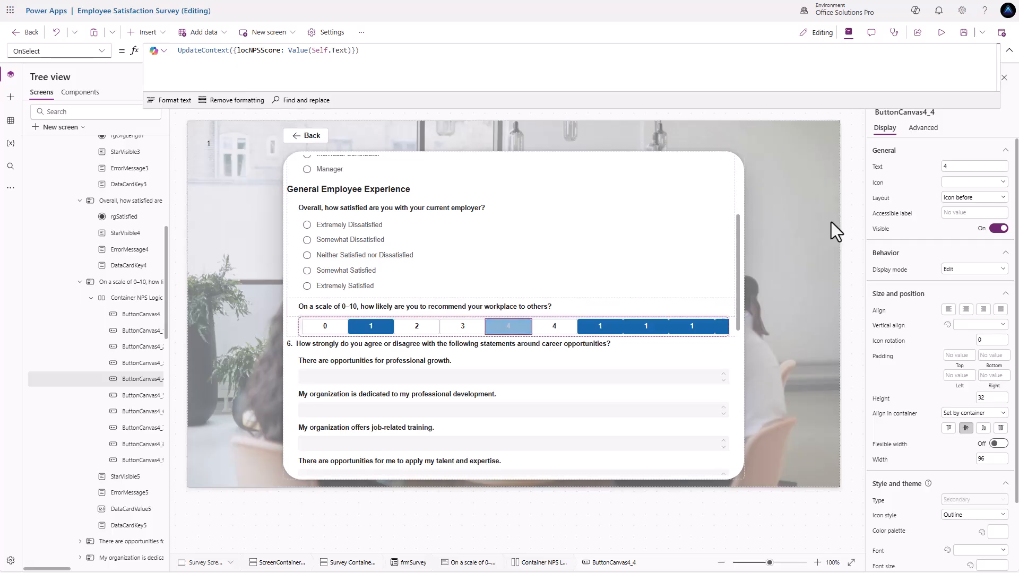
- Relabel the remaining score buttons as 5, 6, 7, 8 and 9
left_click(556, 329)
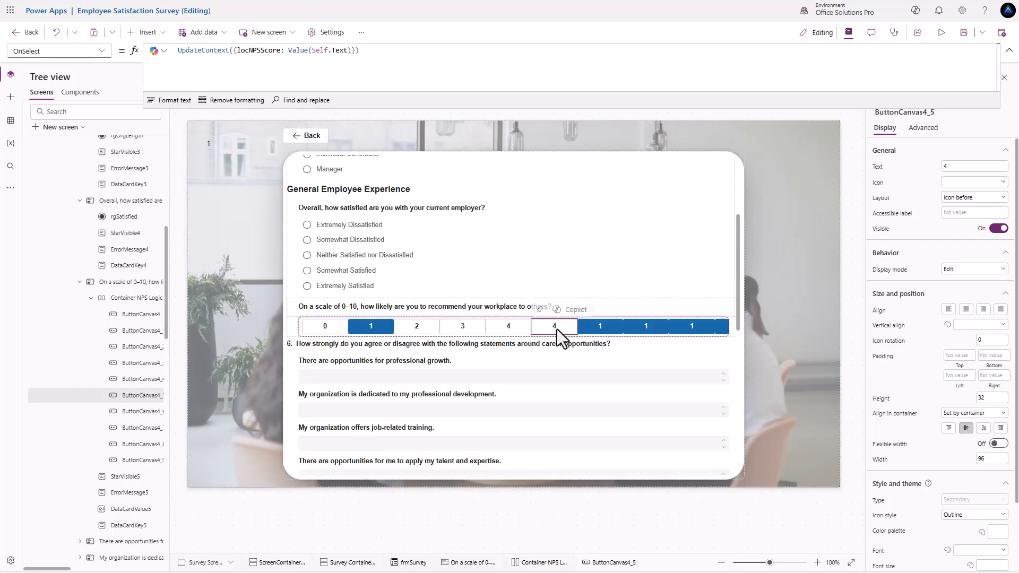
double_click(956, 167)
left_click(896, 183)
left_click(606, 327)
double_click(957, 166)
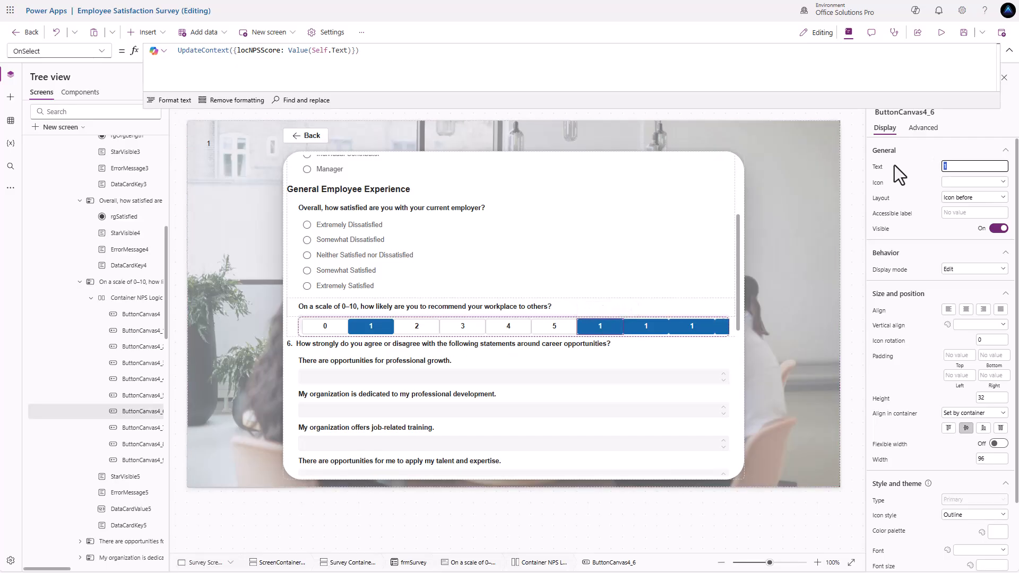
type("6")
left_click(903, 179)
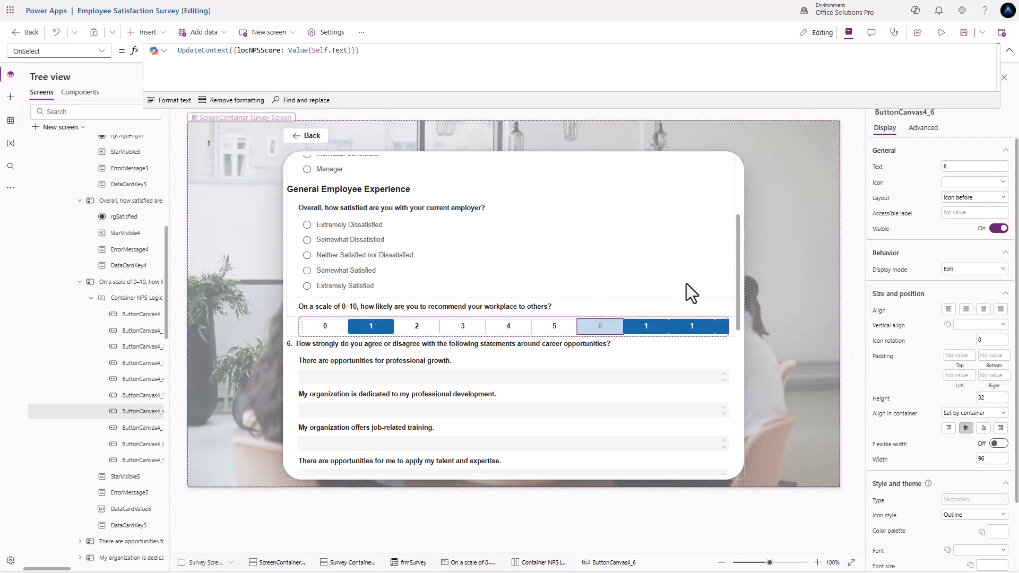
left_click(641, 330)
double_click(953, 167)
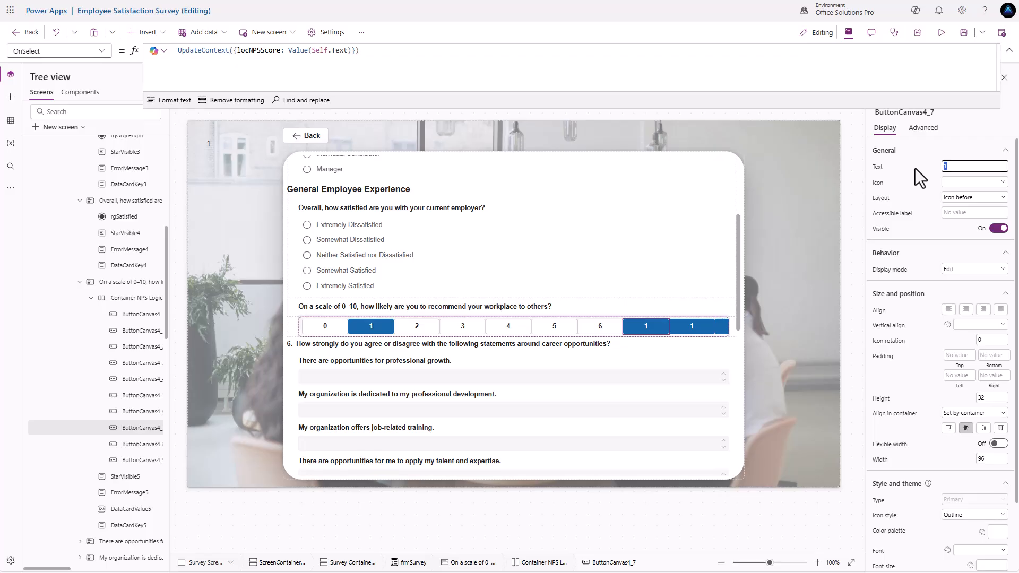
type("7")
left_click(690, 327)
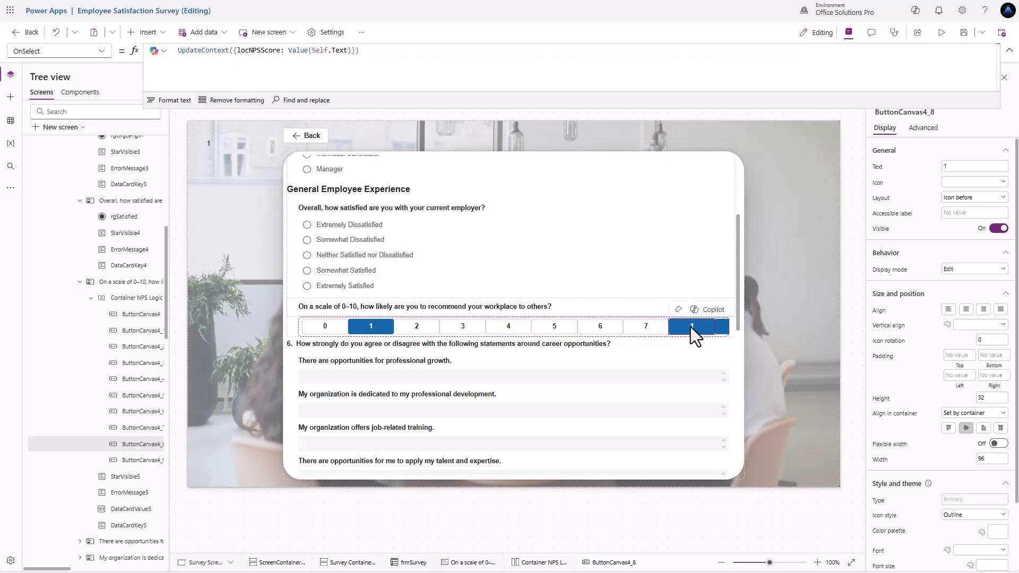
double_click(957, 166)
type("8")
left_click(722, 328)
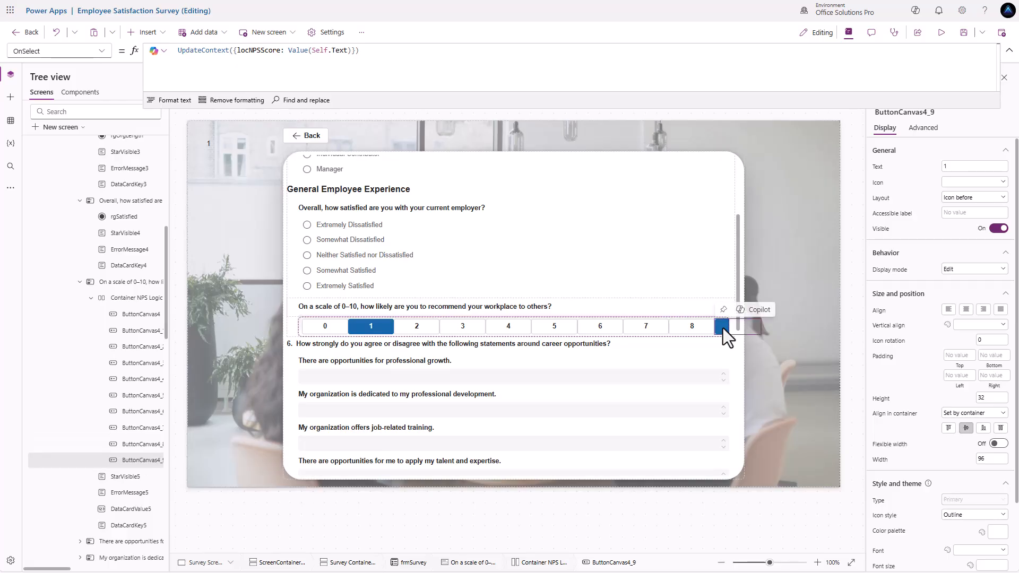
double_click(954, 167)
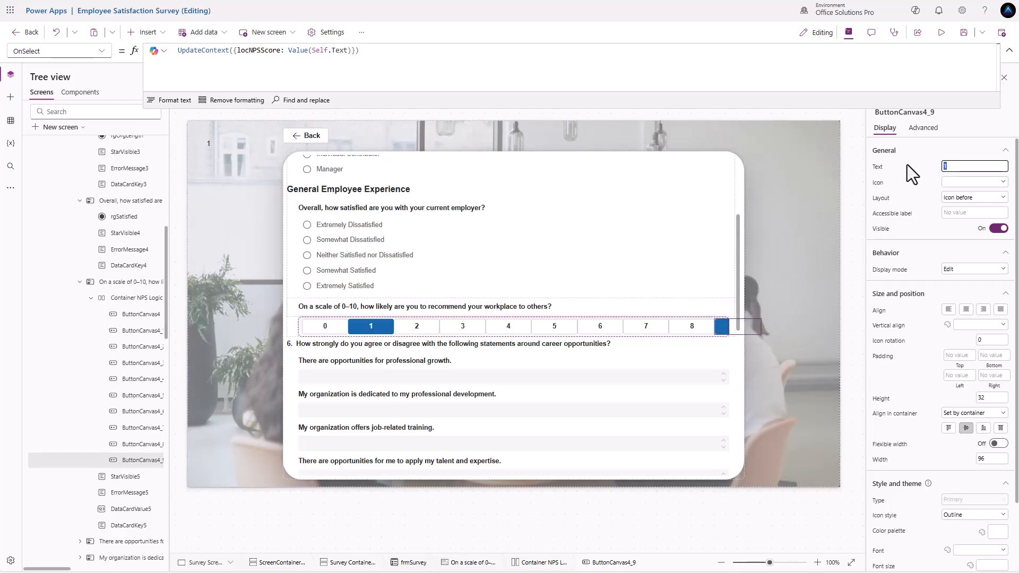
type("9")
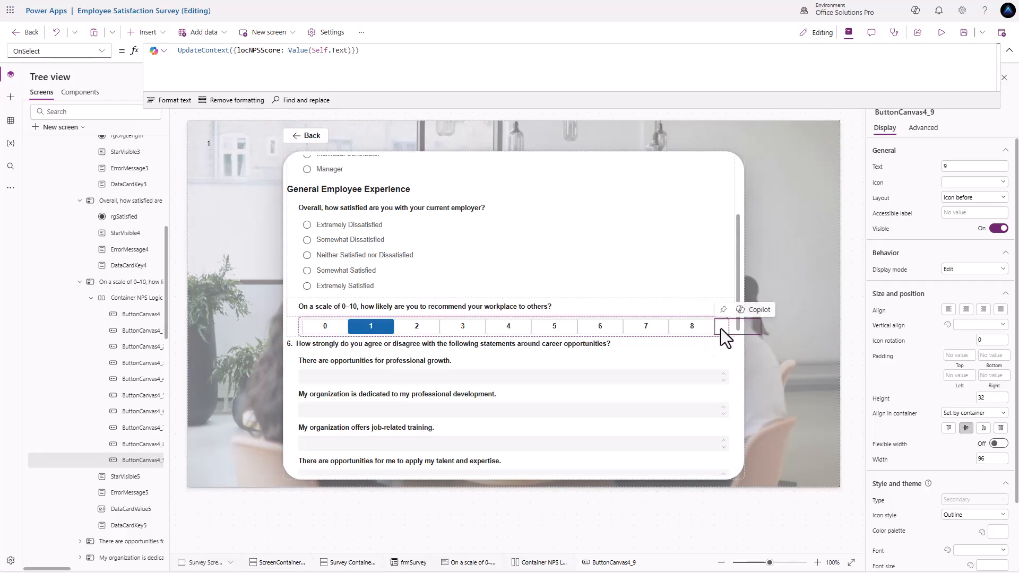
- Duplicate the 9 button and label the new copy 10
key("ctrl+c")
key("ctrl+v")
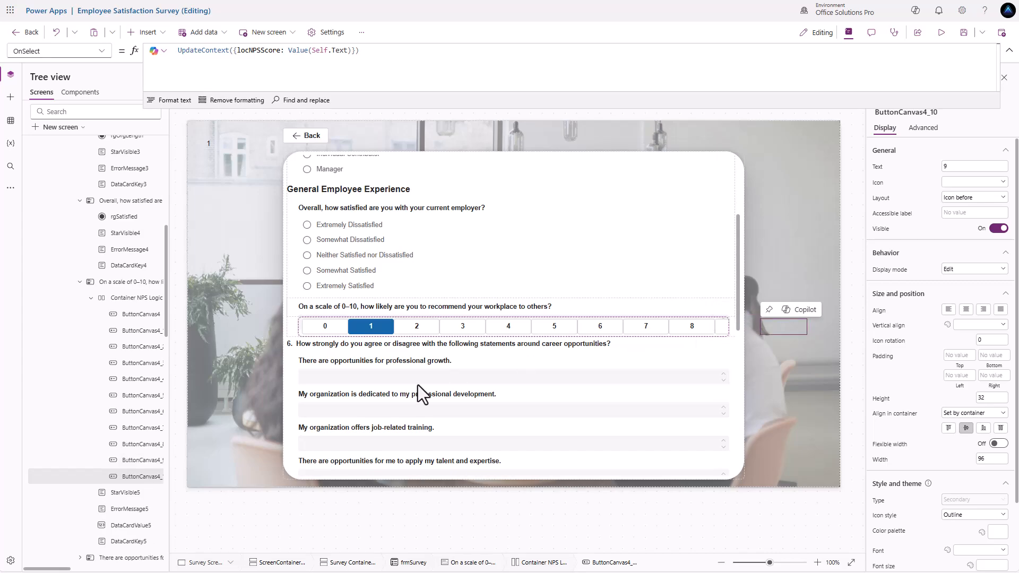
double_click(944, 166)
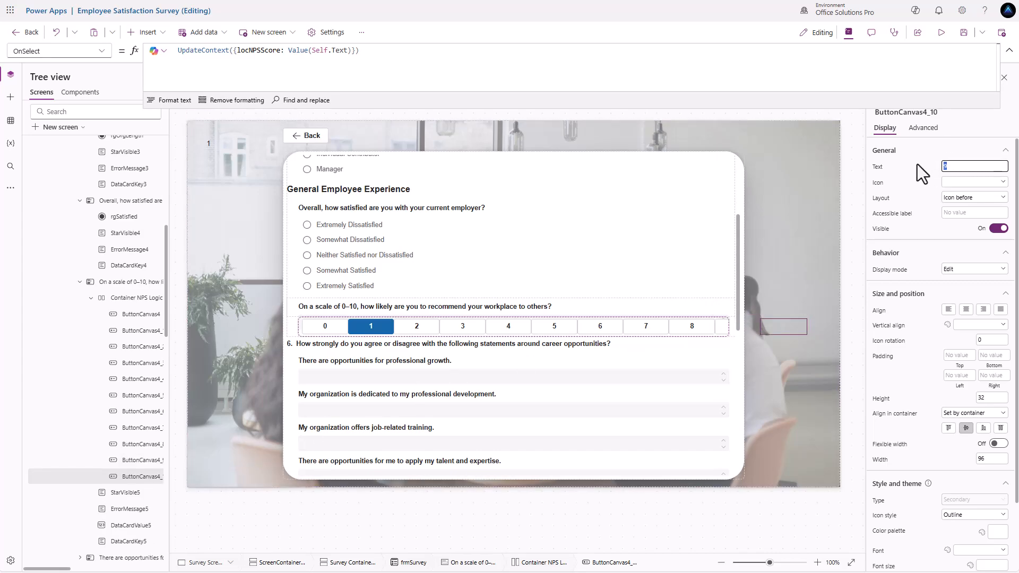
type("10")
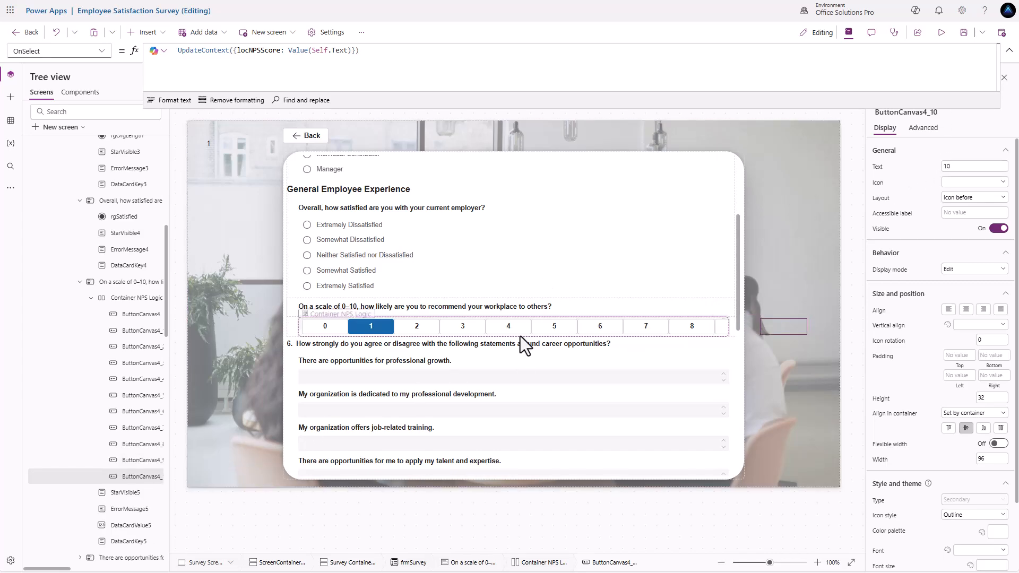
- Rename ButtonCanvas4 to btn0 in the Tree view
double_click(133, 320)
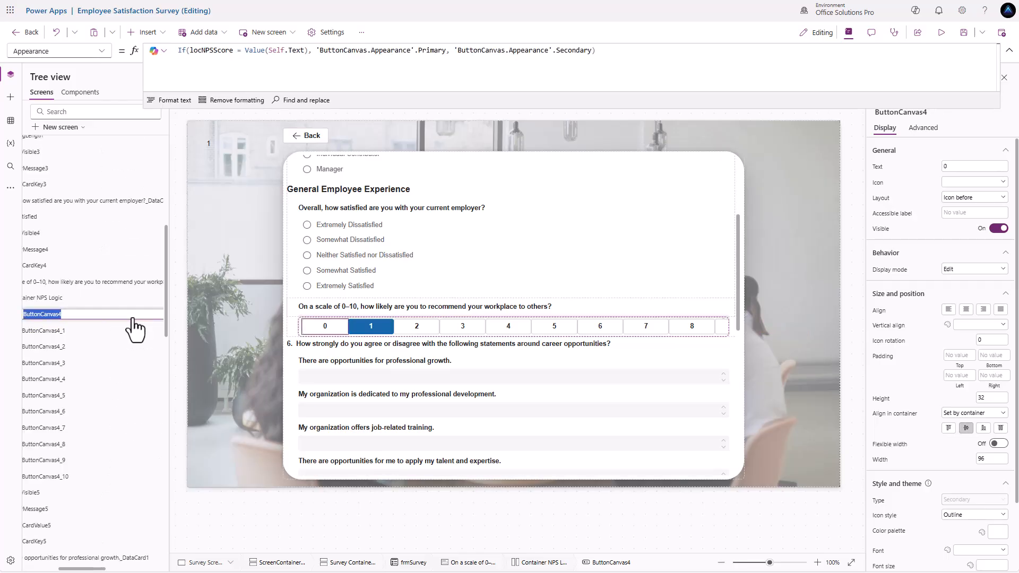
type("btn0")
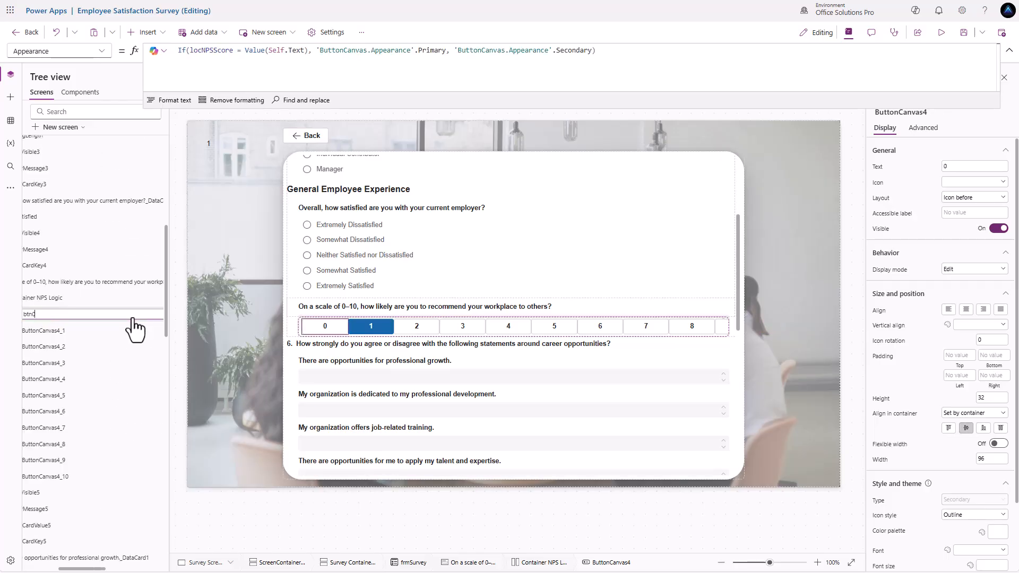
type("n10")
key("Return")
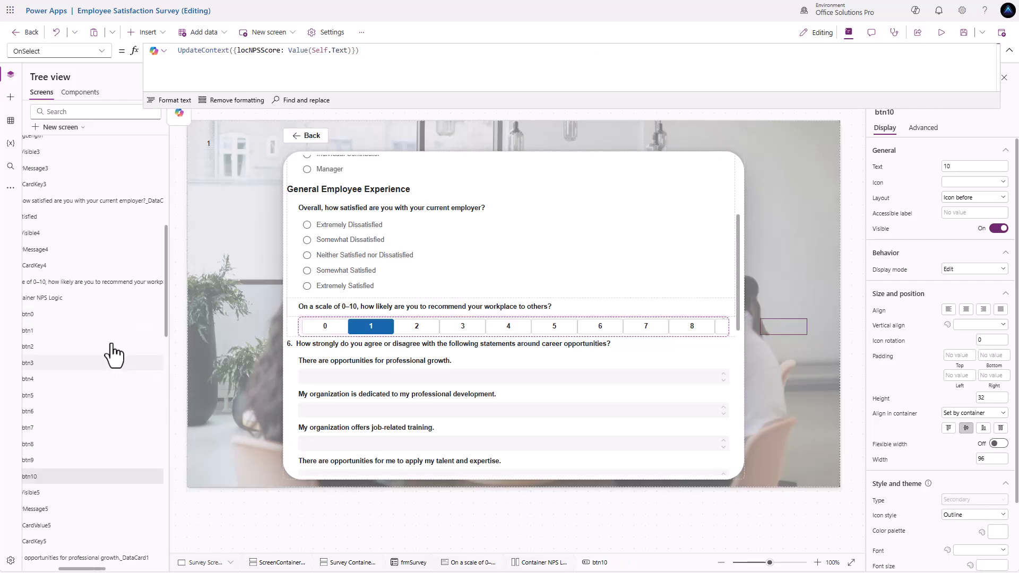
- Multi-select the score buttons btn0–btn10 and change their width from 96 to 80
left_click(40, 318, "ctrl")
left_click(33, 333, "ctrl")
left_click(32, 348, "ctrl")
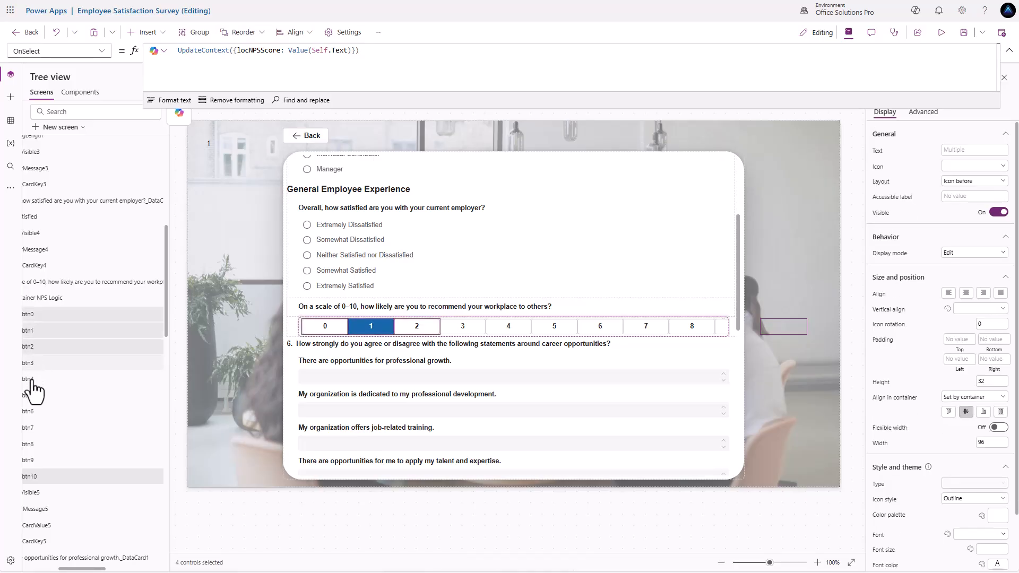
left_click(32, 380, "ctrl")
left_click(31, 397, "ctrl")
left_click(30, 413, "ctrl")
left_click(30, 429, "ctrl")
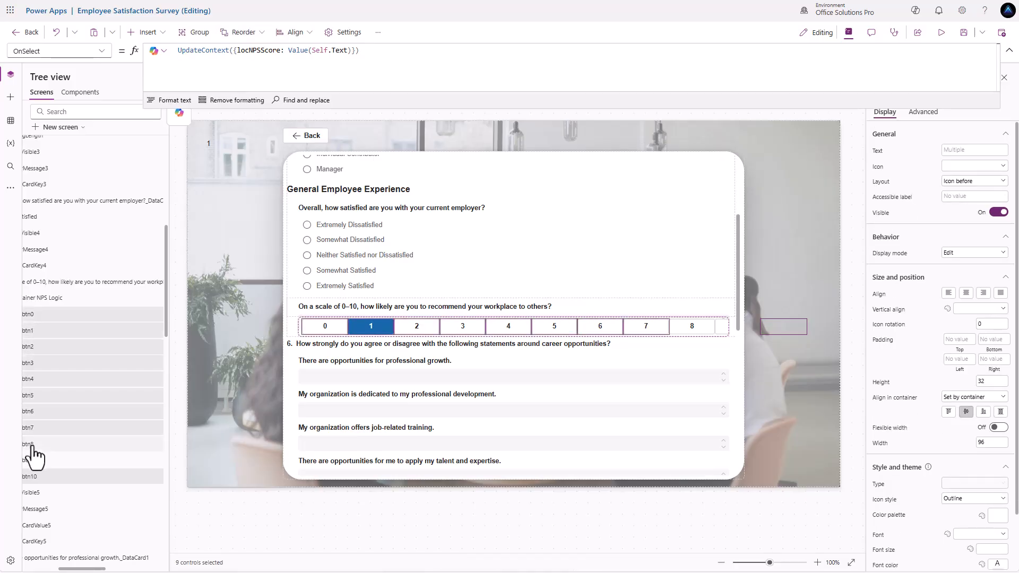
left_click(31, 445, "ctrl")
left_click(30, 460, "ctrl")
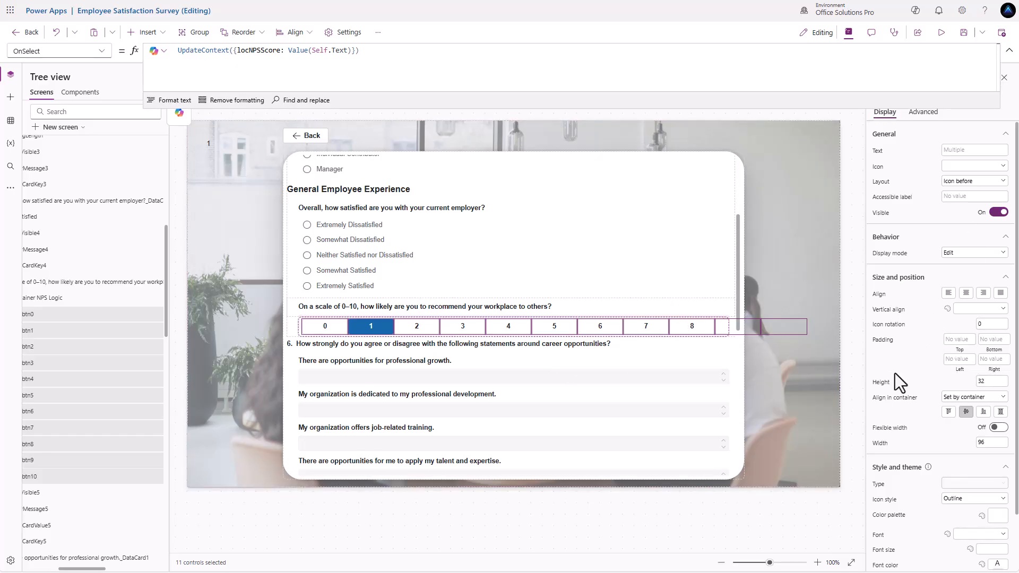
left_click_drag(988, 442, 963, 438)
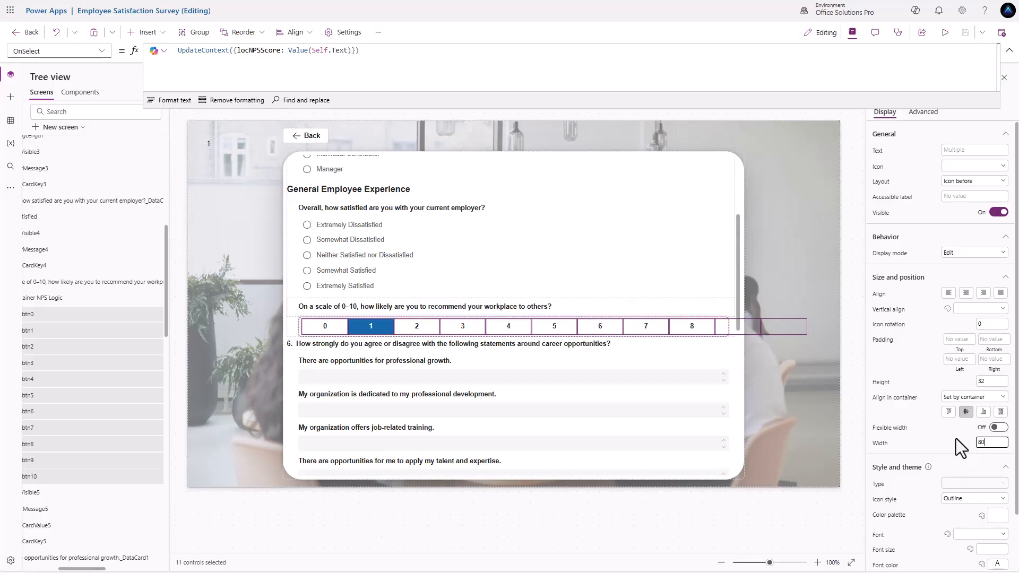
type("80")
key("Return")
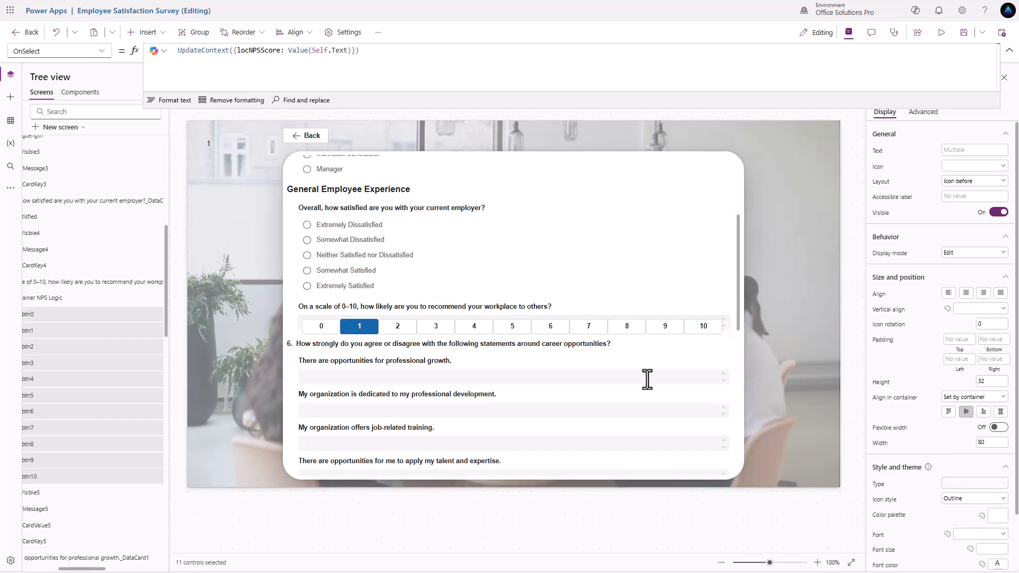
- Preview scores 2 through 10, checking each button highlights and the score label updates
left_click(396, 329, "alt")
left_click(433, 331, "alt")
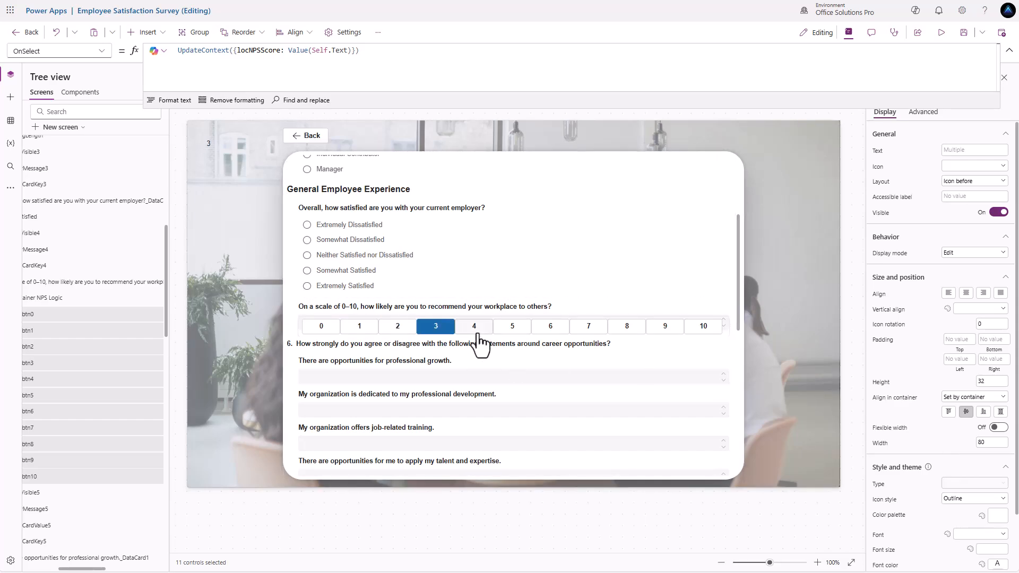
left_click(479, 333, "alt")
left_click(516, 333, "alt")
left_click(552, 334, "alt")
left_click(589, 334, "alt")
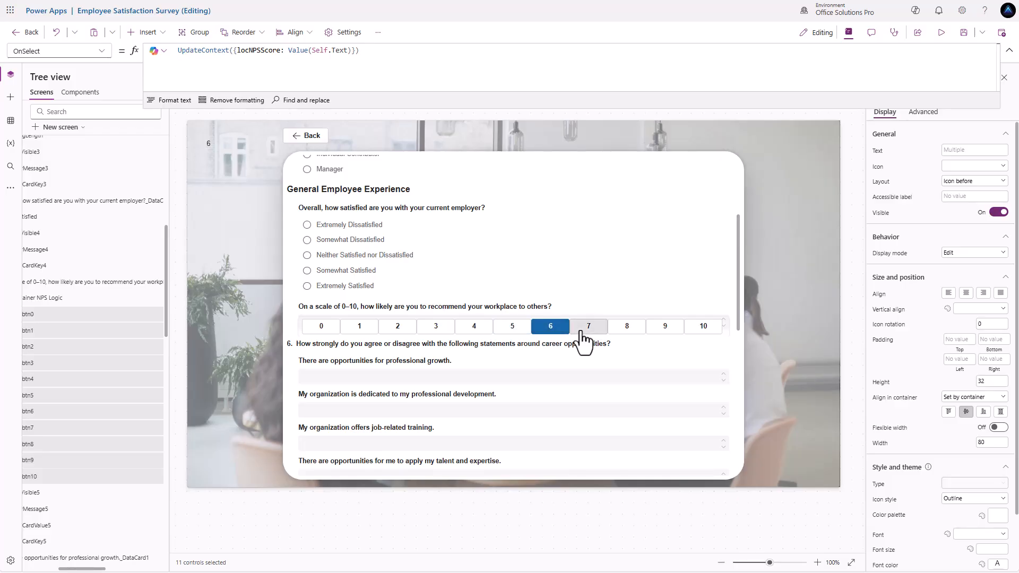
left_click(626, 330, "alt")
left_click(665, 331, "alt")
left_click(703, 330, "alt")
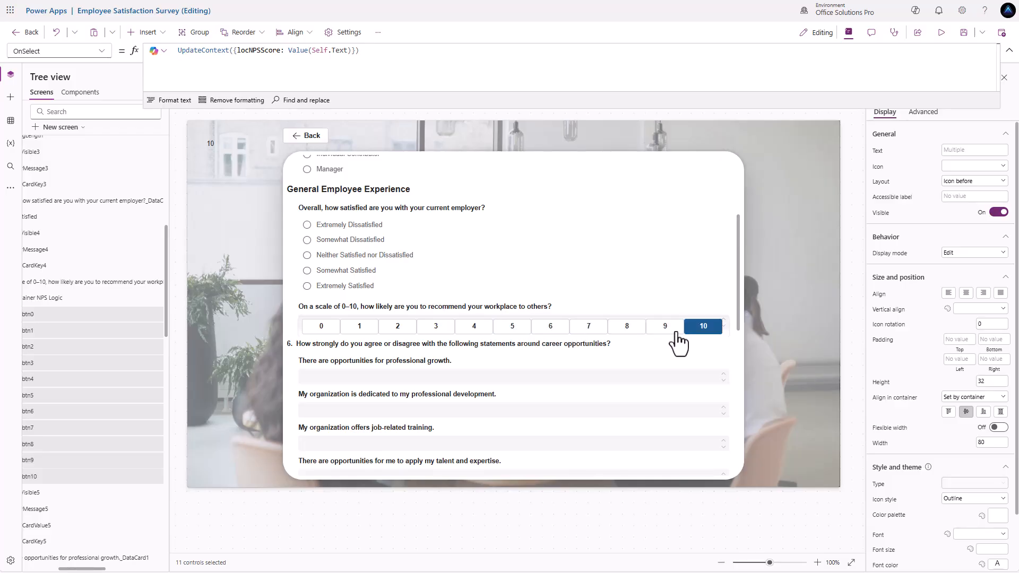
- Run through scores 0 to 10 again, finishing with 10 highlighted and shown
left_click(325, 332, "alt")
left_click(361, 333, "alt")
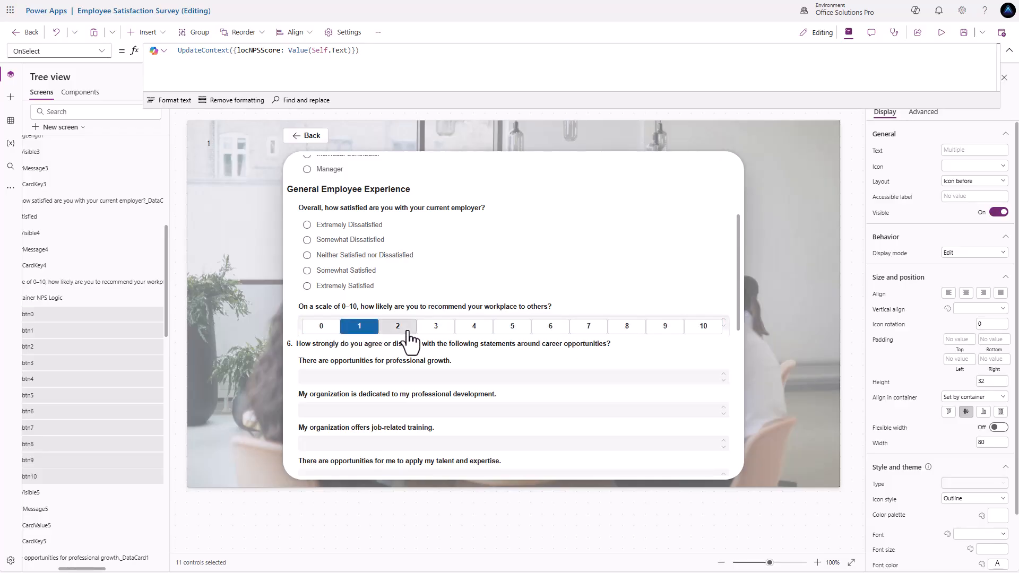
left_click(398, 332, "alt")
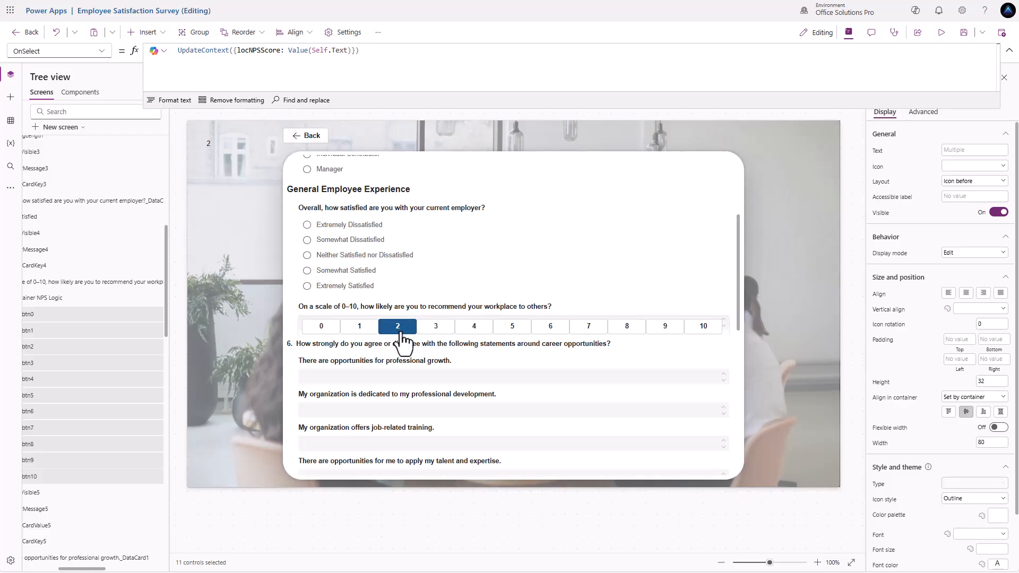
left_click(431, 330, "alt")
left_click(474, 331, "alt")
left_click(512, 330, "alt")
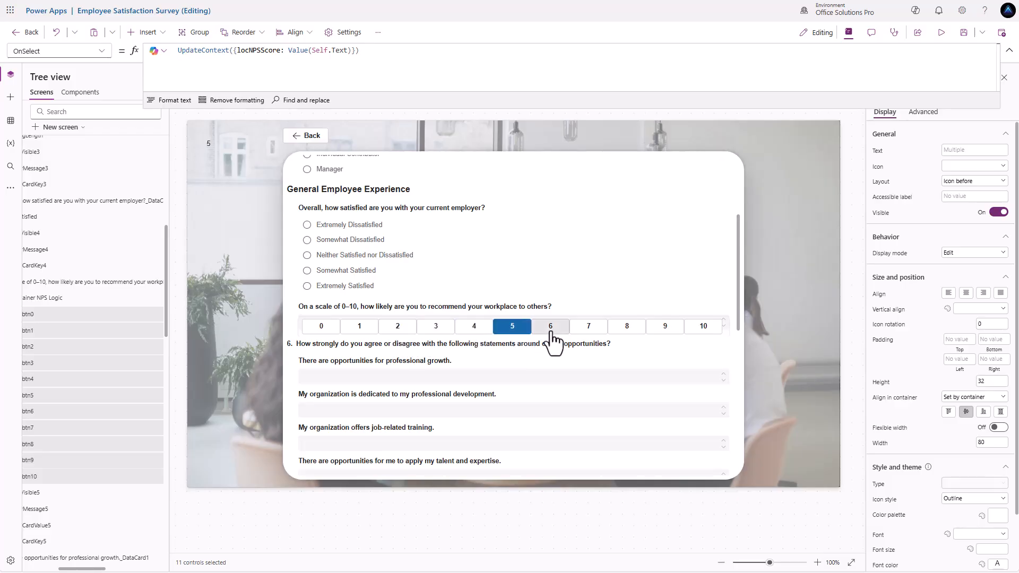
left_click(550, 331, "alt")
left_click(587, 336, "alt")
left_click(631, 334, "alt")
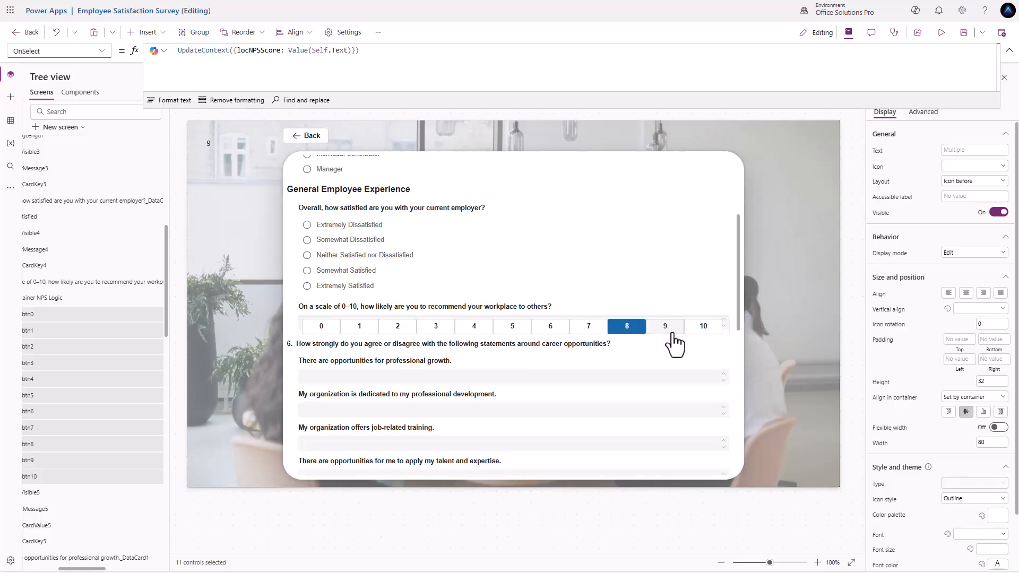
left_click(674, 335, "alt")
left_click(699, 335, "alt")
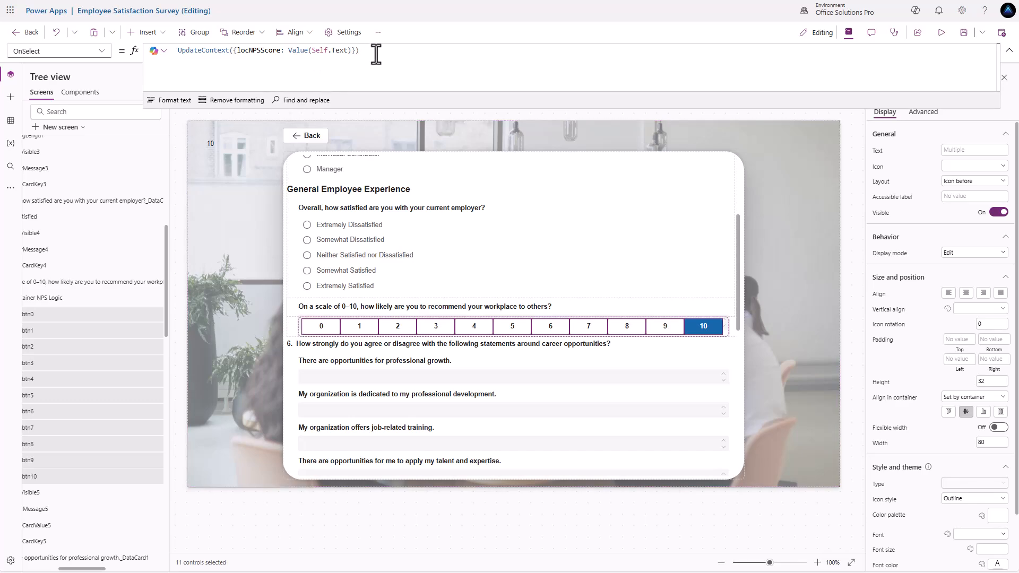
- Set Survey Screen's OnVisible to UpdateContext({locNPSScore: Blank()}) and test it via Main Screen's Start Now
left_click_drag(376, 53, 124, 62)
key("ctrl+c")
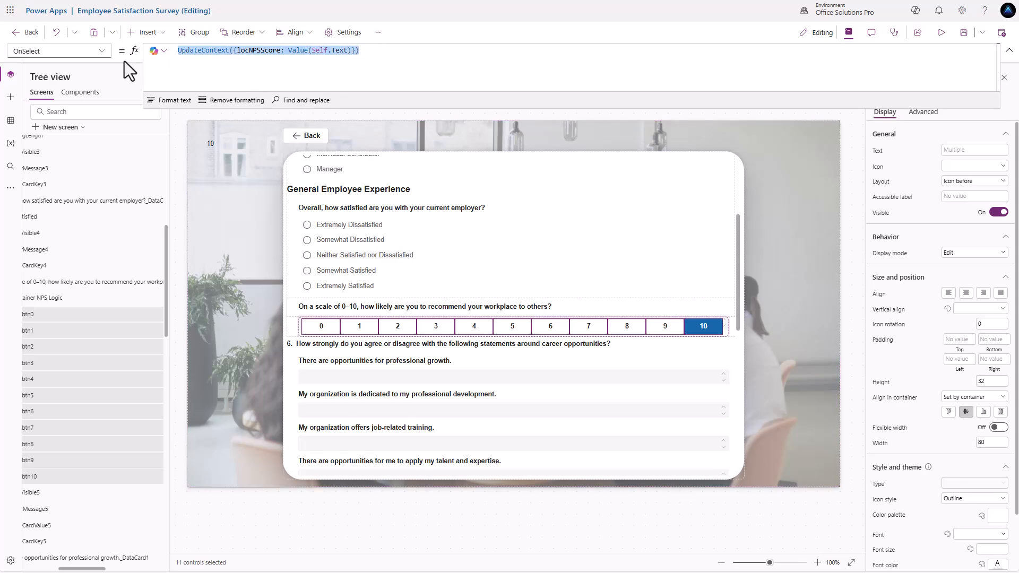
left_click(180, 164)
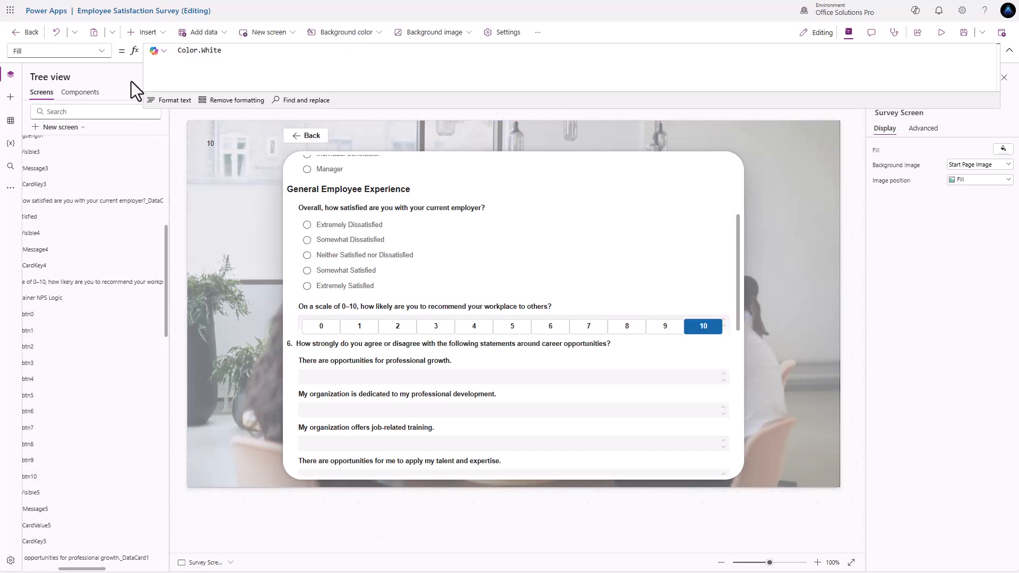
left_click(101, 50)
left_click(68, 199)
left_click(197, 53)
key("ctrl+v")
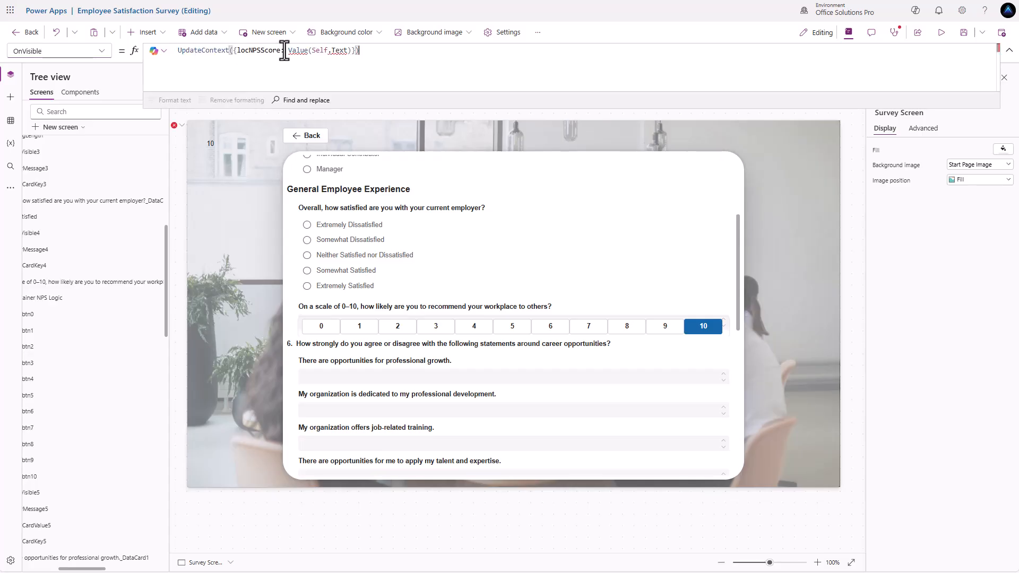
left_click_drag(287, 51, 348, 53)
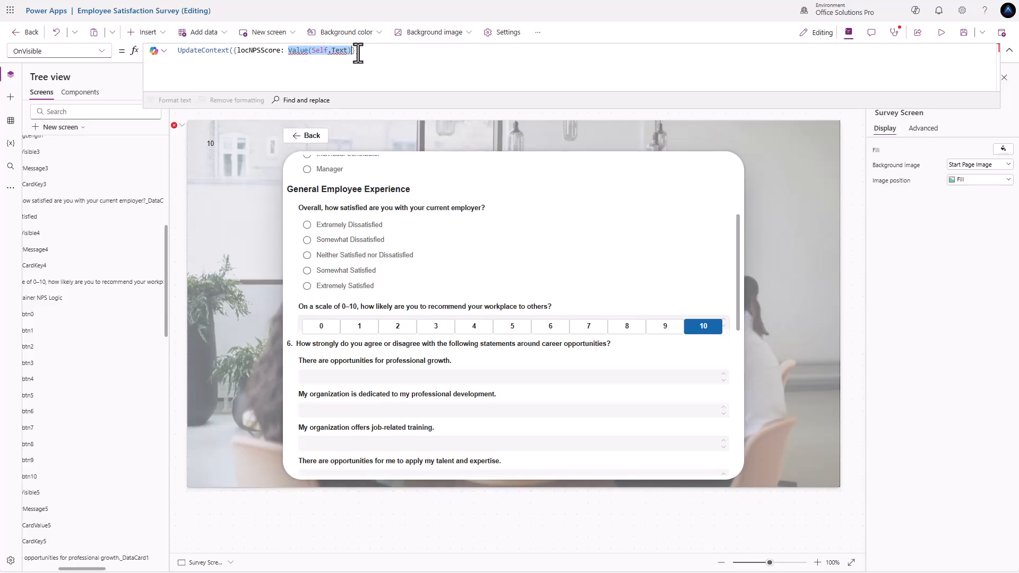
type("Blank")
key("Tab")
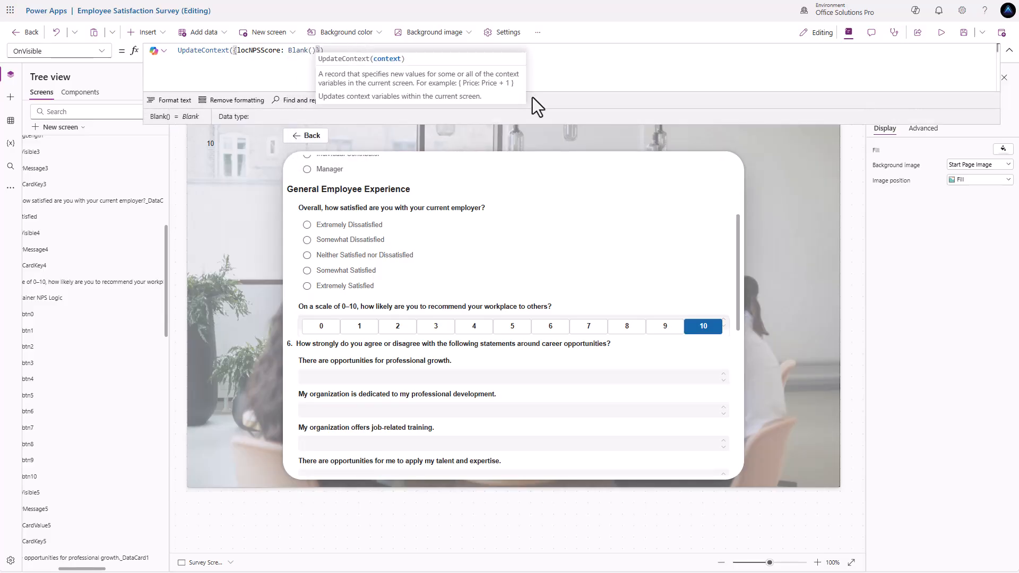
left_click(304, 138, "alt")
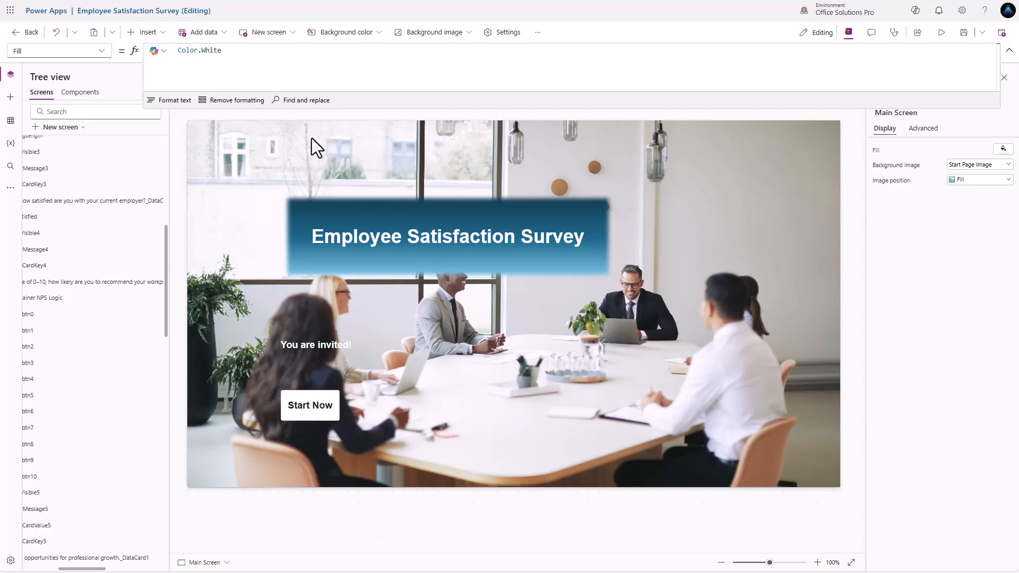
left_click(300, 405, "alt")
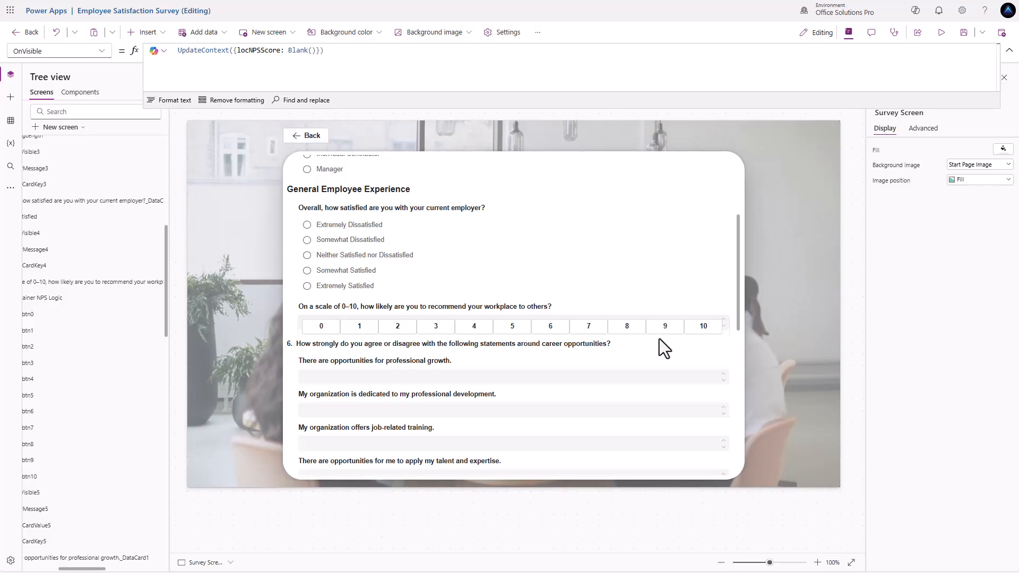
- Delete the temporary score label from the survey screen's top-left corner
left_click(322, 326)
left_click(208, 144)
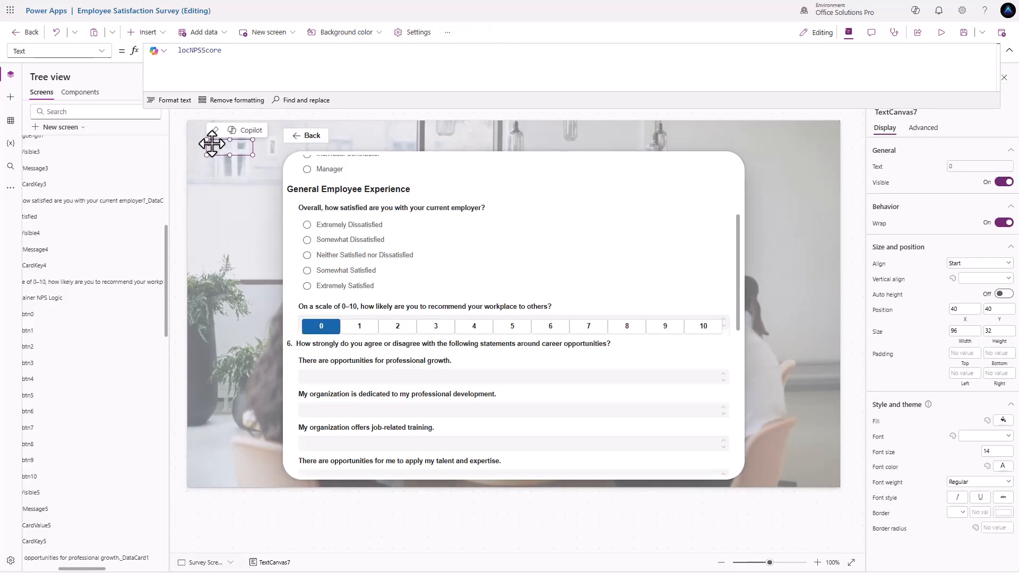
key("Delete")
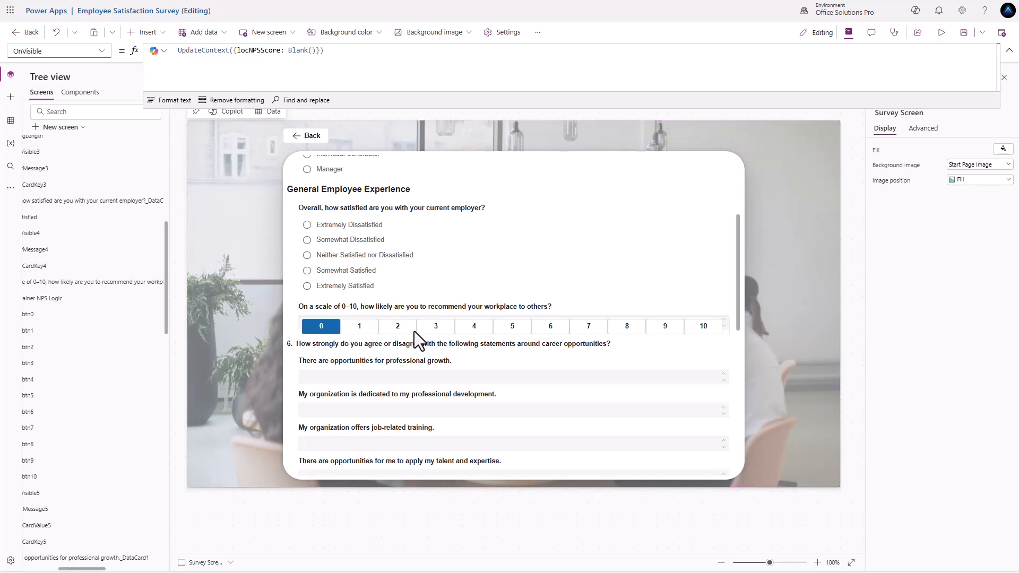
- Test scores 4, 5, 6, 8, 9, 10, 3 and 1, ending with 1 highlighted
left_click(475, 327)
left_click(511, 327)
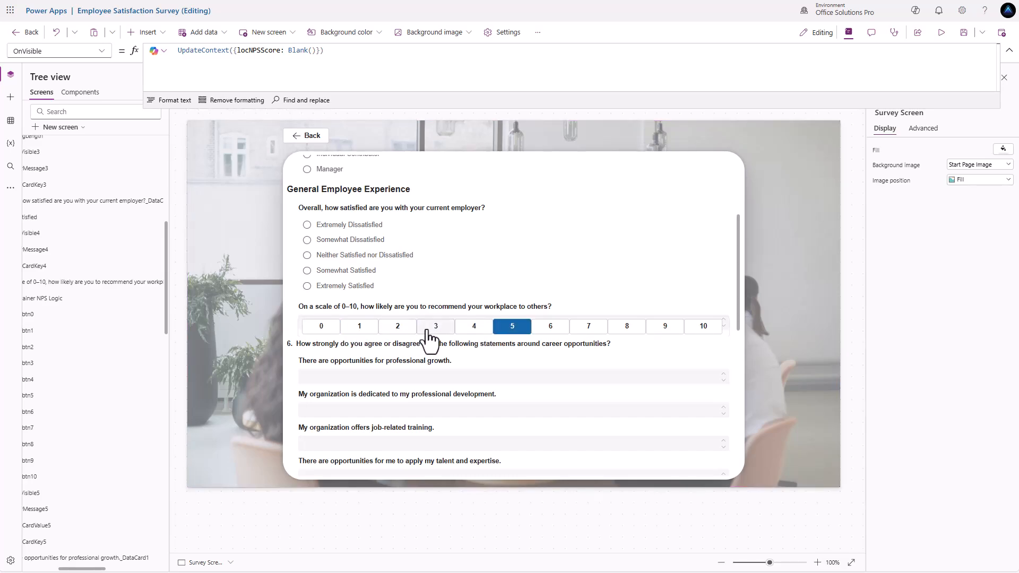
left_click(551, 330)
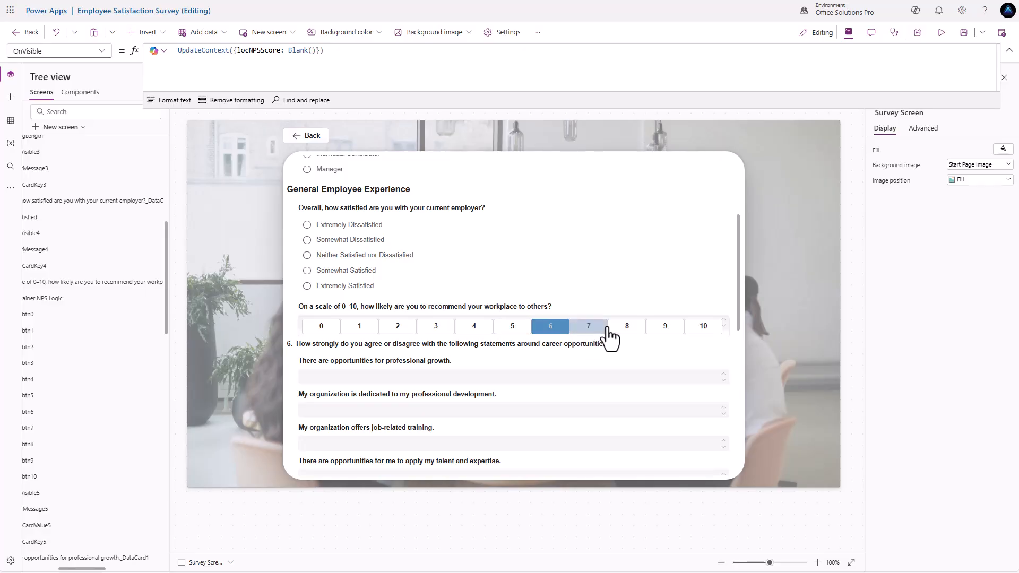
left_click(626, 330)
left_click(677, 328)
left_click(699, 328)
left_click(426, 331)
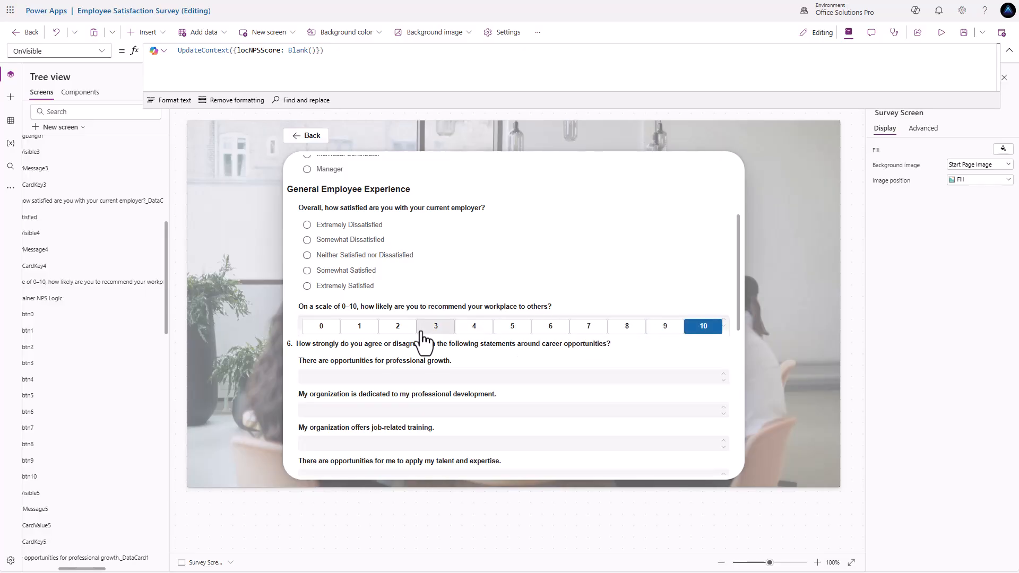
left_click(373, 332)
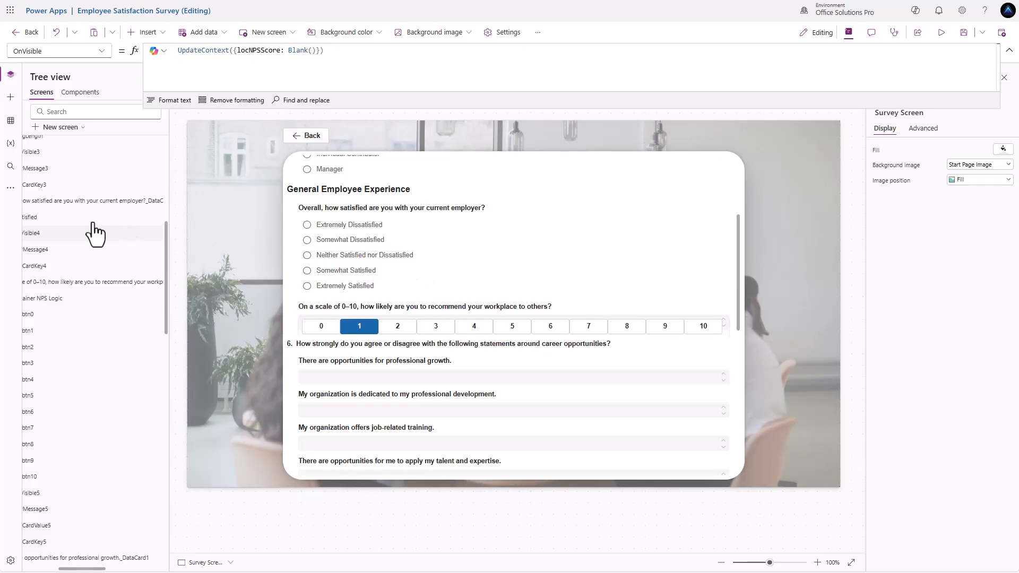
- Open the OSP theme in Edit theme, check its primary hex 0770b8, and close without saving
left_click(10, 189)
left_click(47, 193)
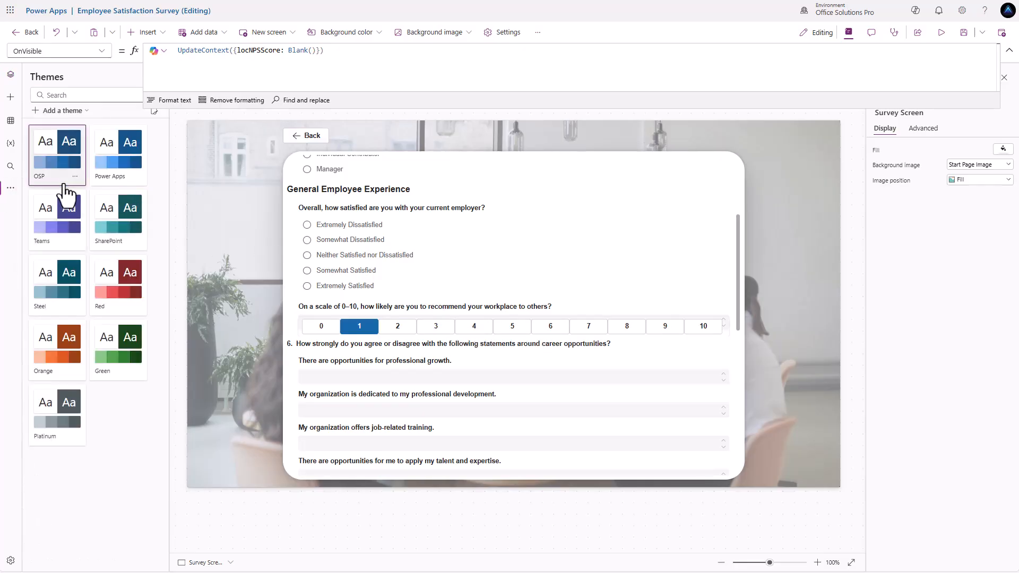
left_click(75, 178)
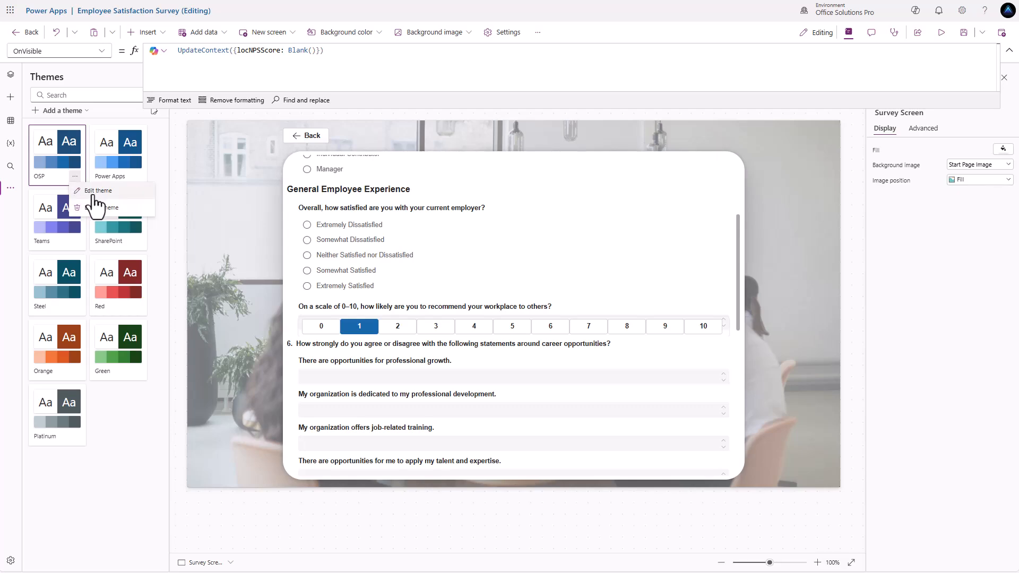
left_click(96, 192)
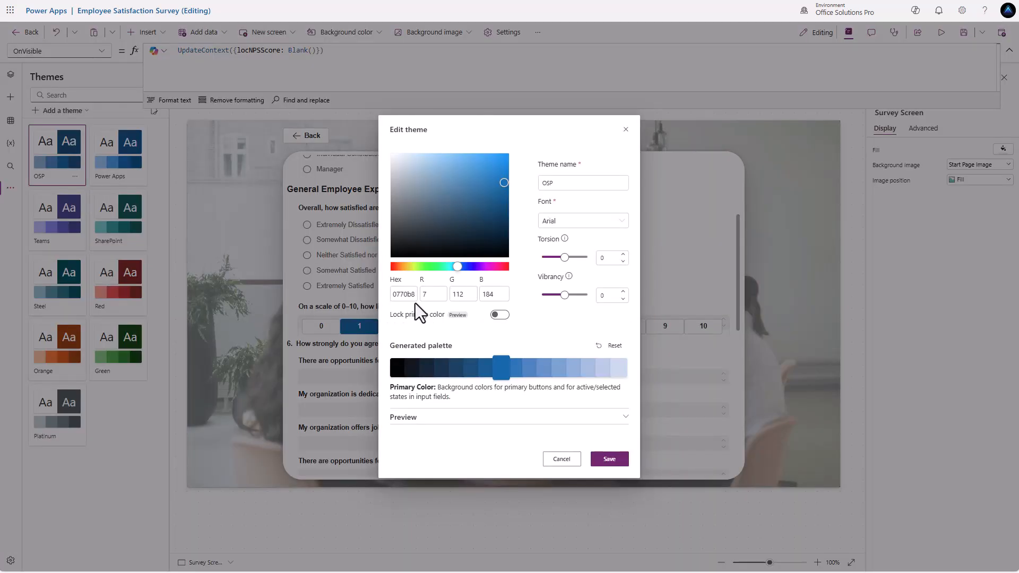
left_click_drag(394, 294, 416, 295)
left_click(625, 130)
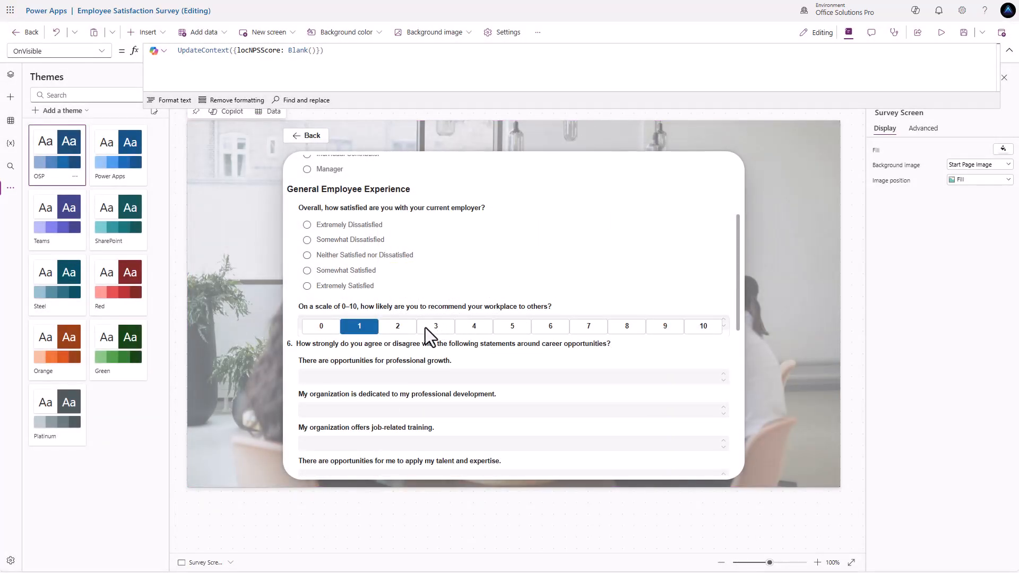
scroll(425, 327, "up", 3)
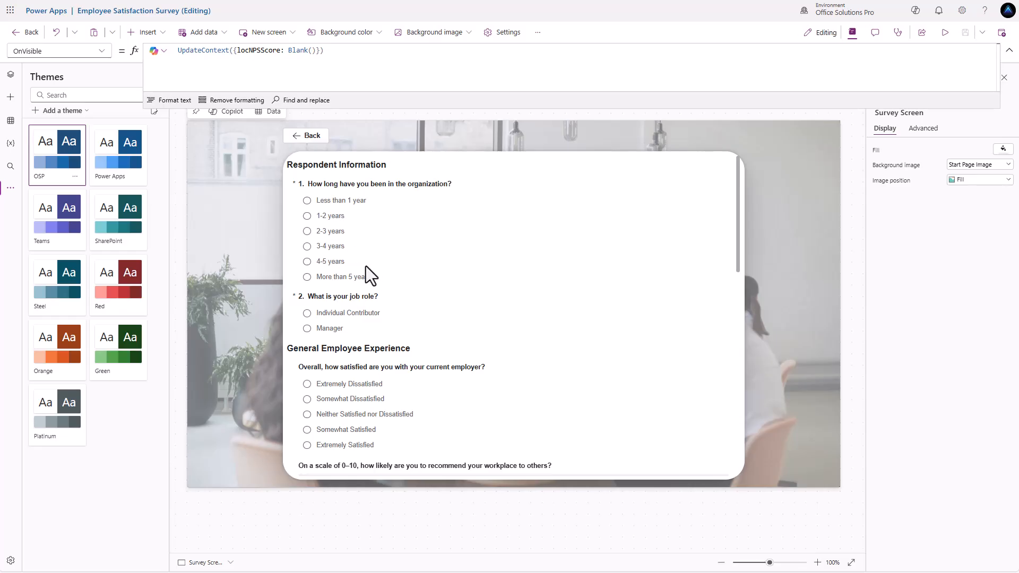
scroll(353, 323, "down", 2)
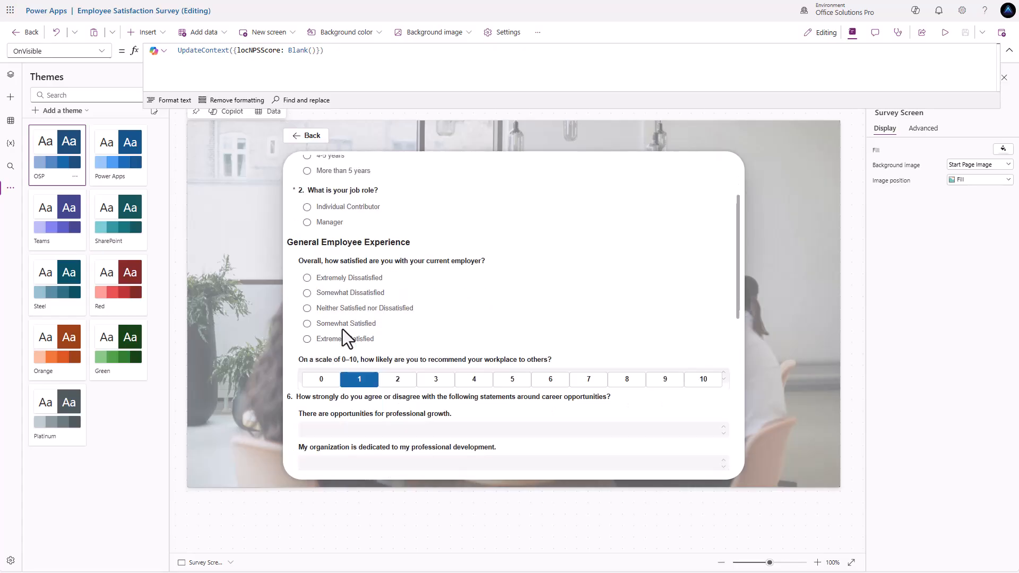
scroll(342, 334, "down", 1)
scroll(453, 329, "up", 3)
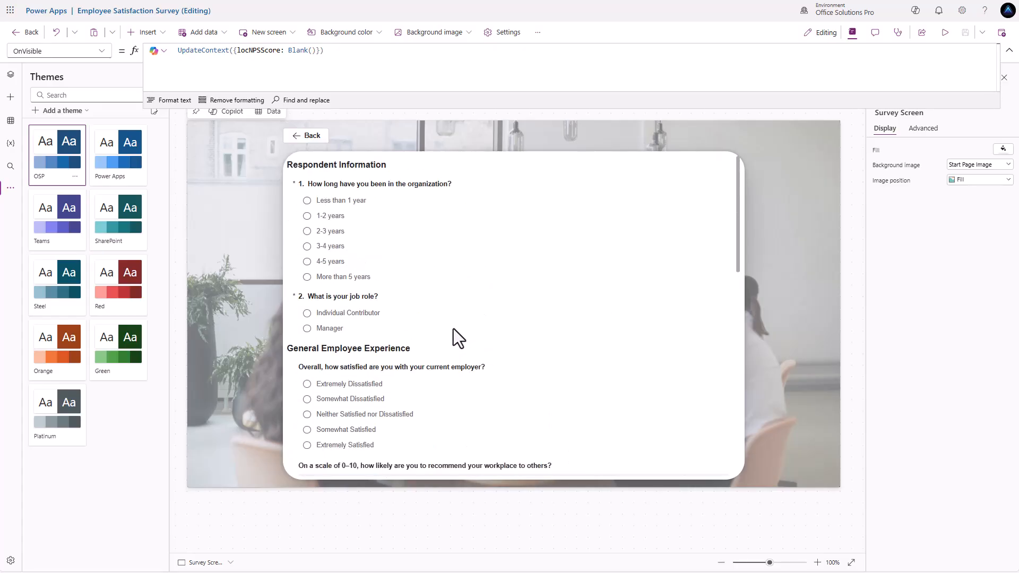
left_click(308, 331)
scroll(437, 365, "down", 1)
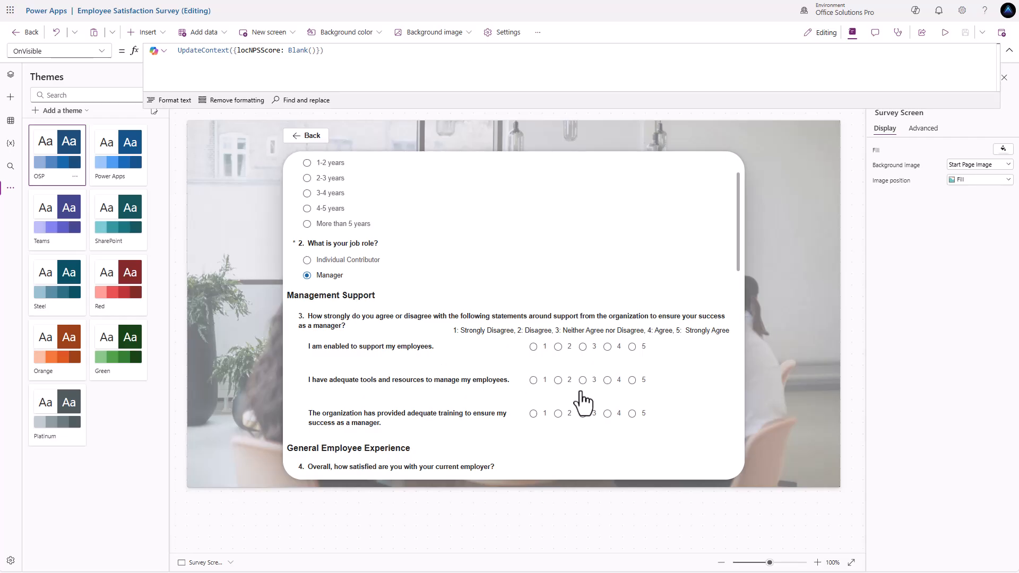
scroll(450, 364, "down", 2)
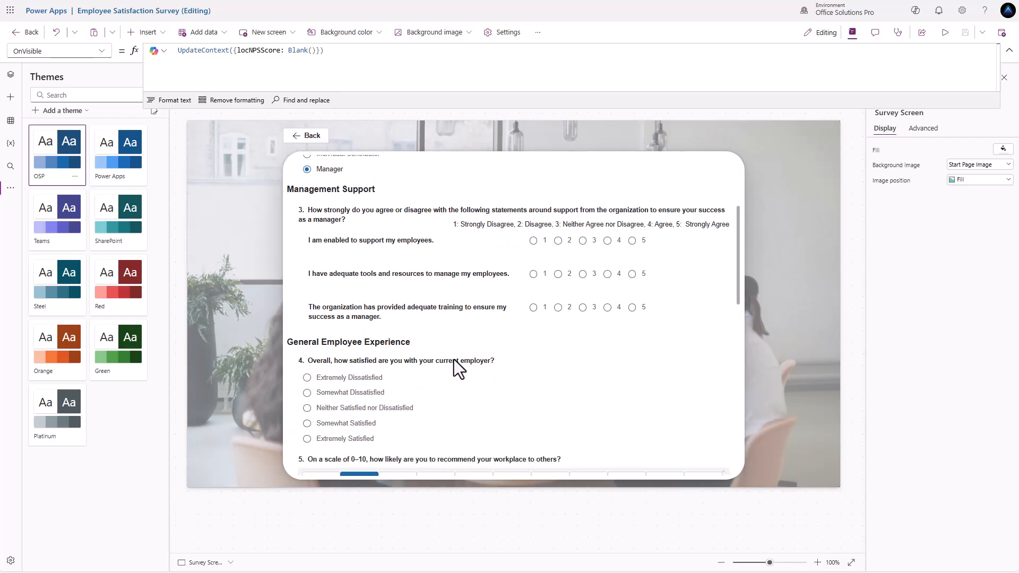
scroll(455, 358, "down", 4)
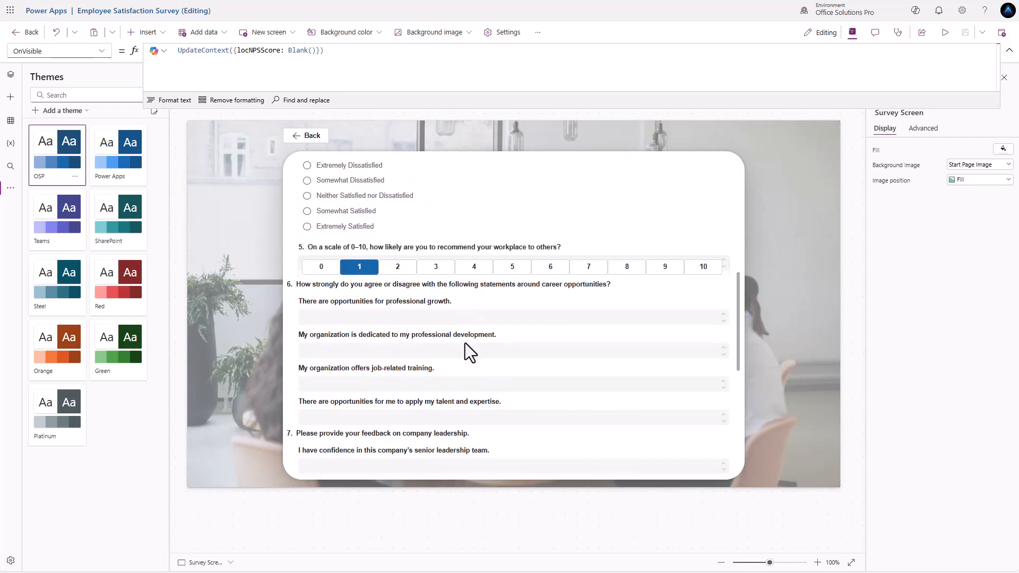
scroll(465, 343, "down", 1)
scroll(362, 351, "down", 4)
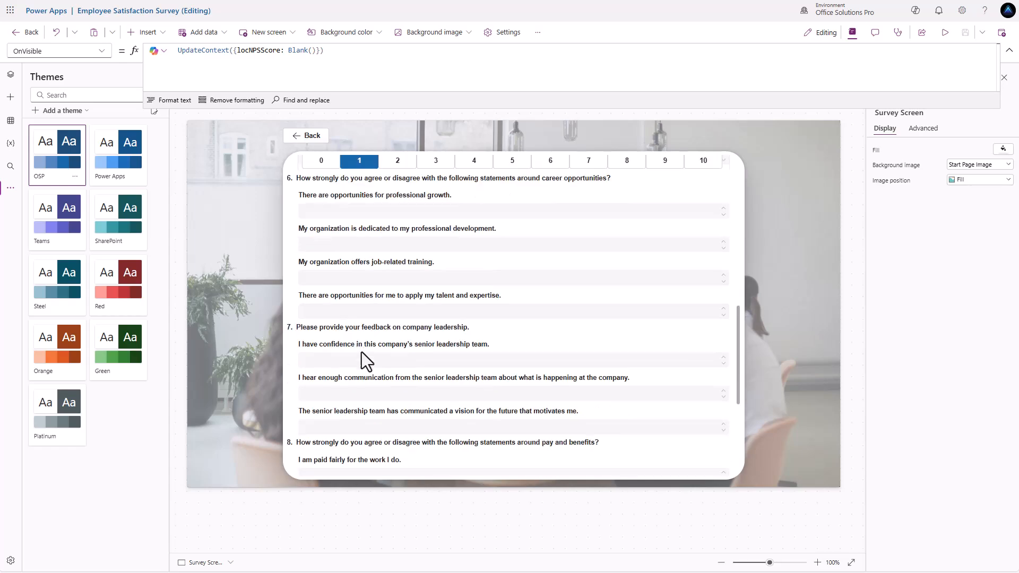
scroll(362, 357, "down", 1)
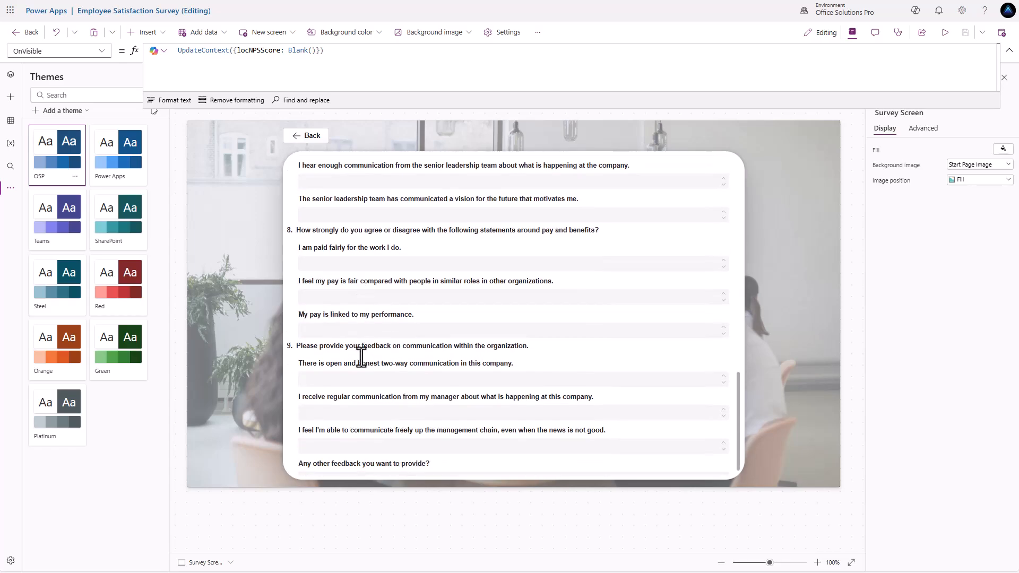
scroll(368, 357, "up", 9)
scroll(374, 350, "up", 3)
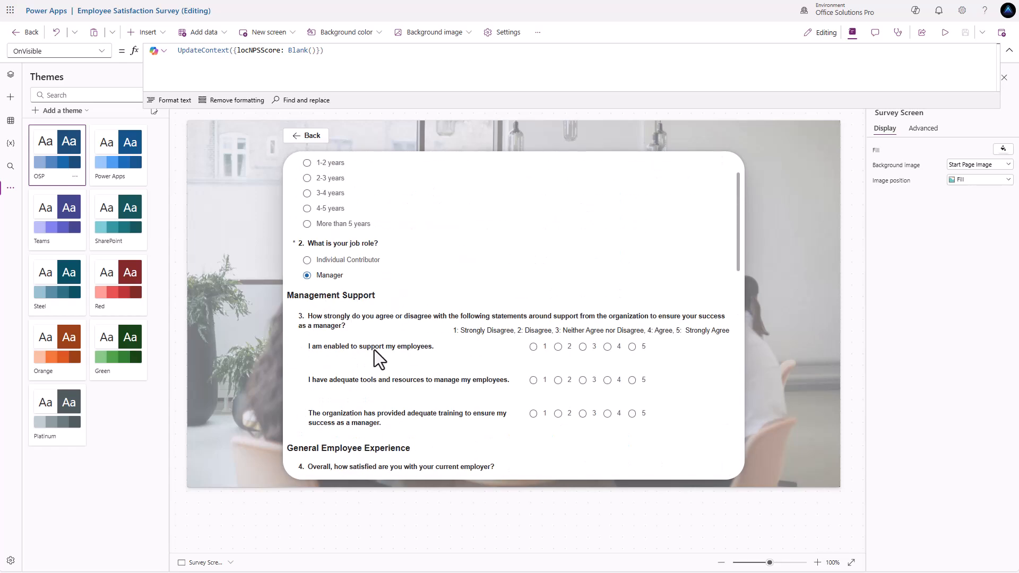
scroll(373, 348, "down", 12)
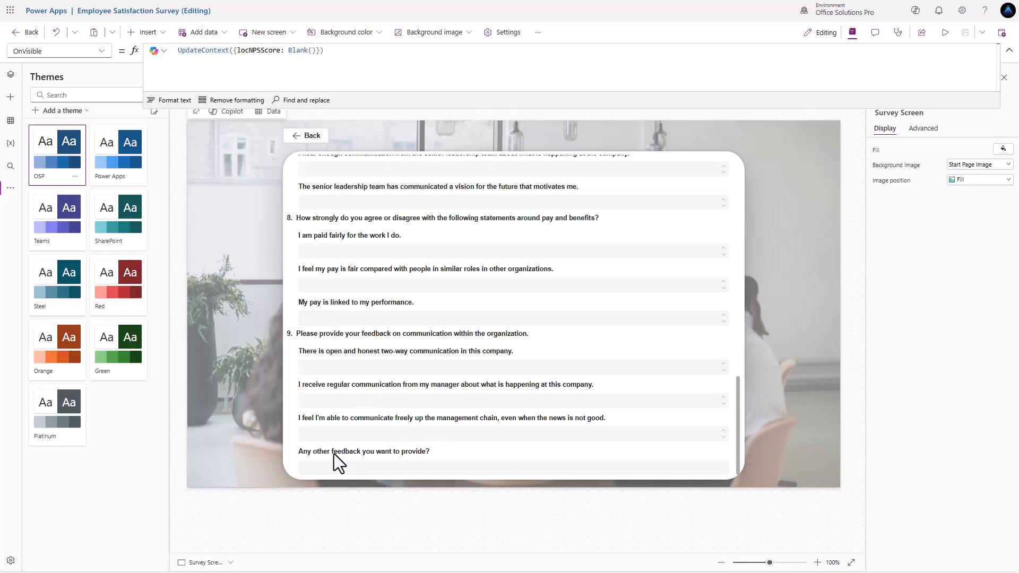
scroll(351, 434, "up", 8)
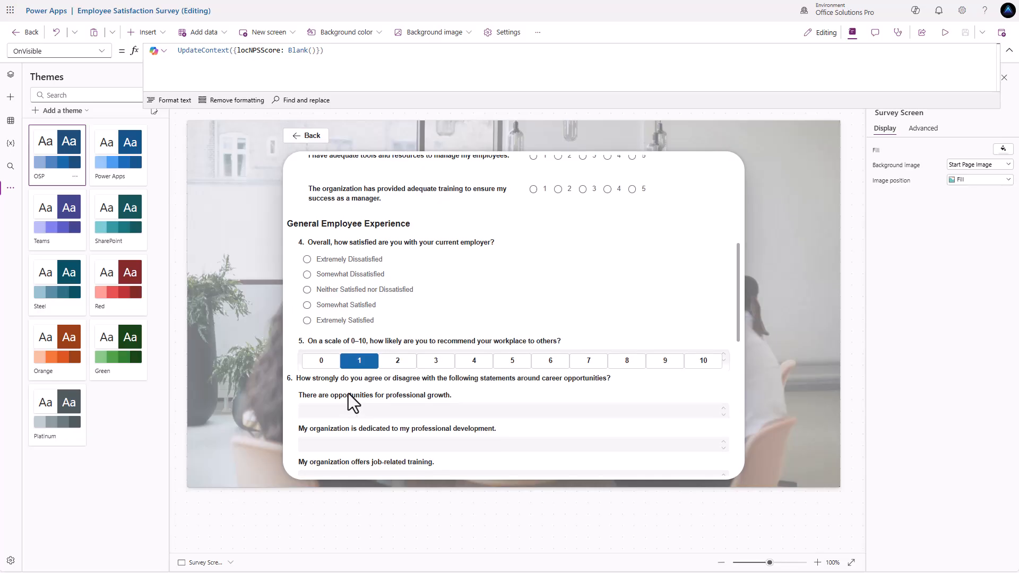
- Copy question 4's Switch numbering formula into the feedback label's Text before Parent.DisplayName
left_click(323, 240)
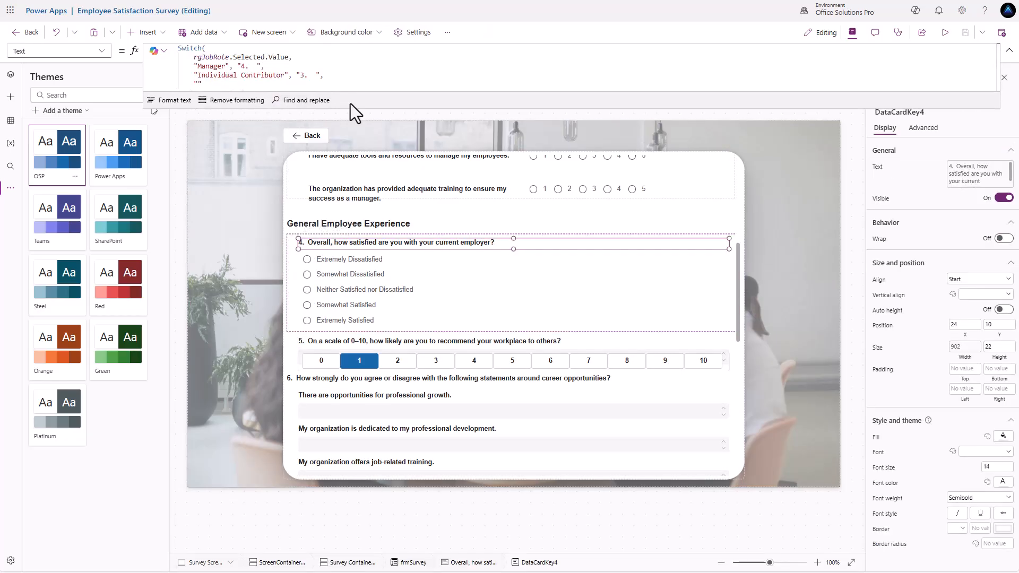
left_click_drag(355, 108, 356, 133)
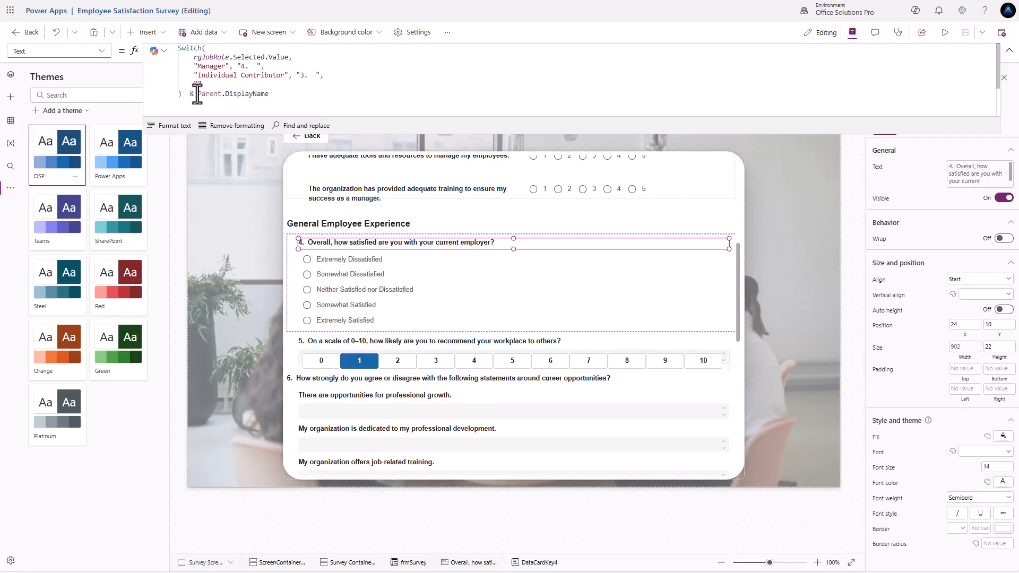
left_click_drag(198, 95, 152, 38)
key("ctrl+c")
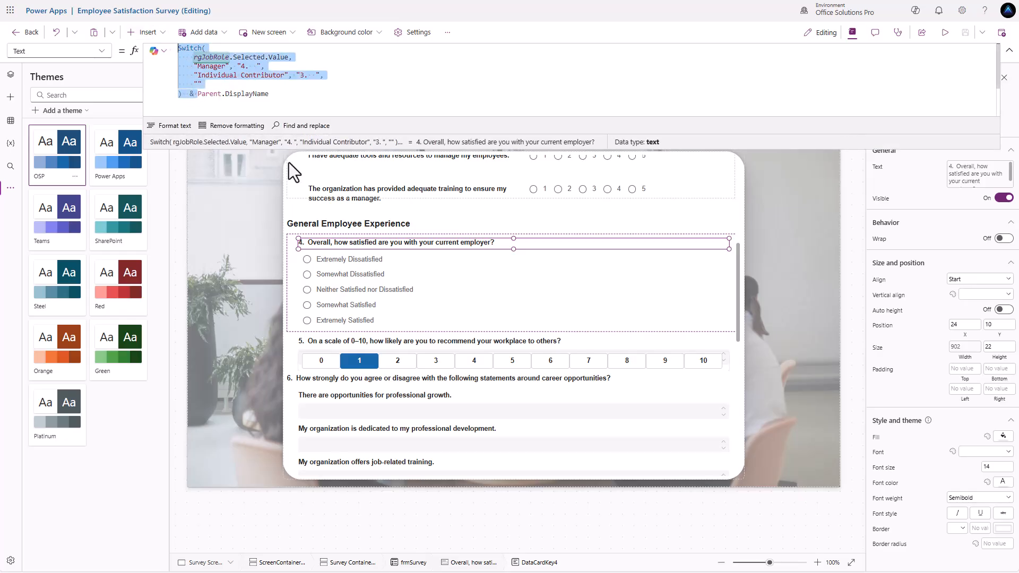
scroll(349, 313, "down", 4)
scroll(349, 311, "down", 4)
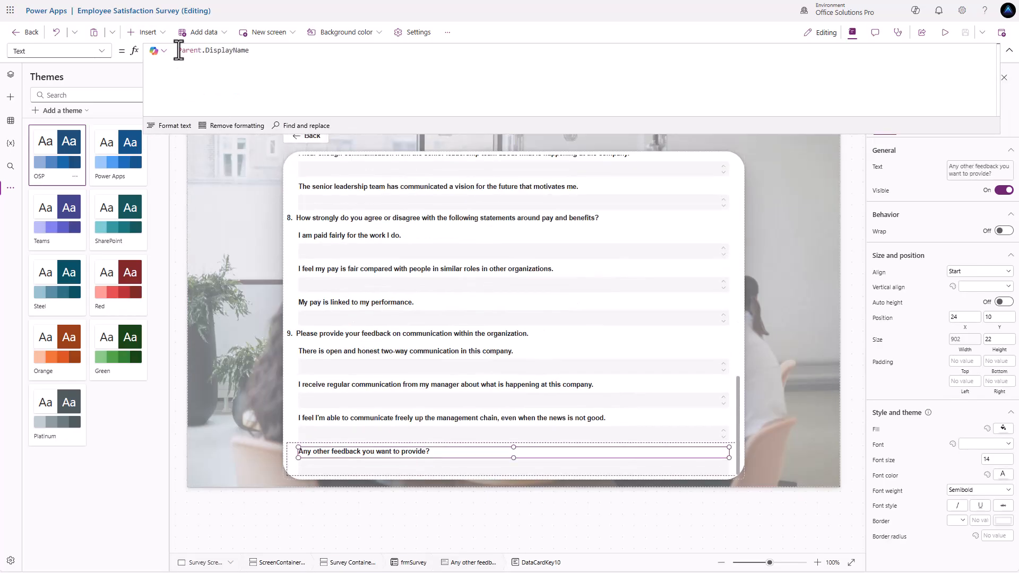
left_click(181, 51)
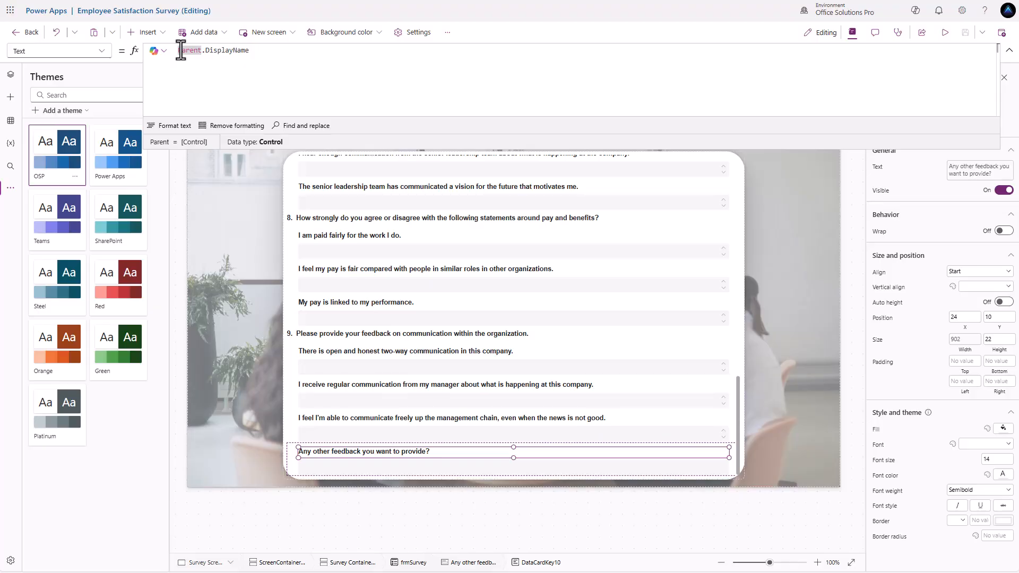
key("ctrl+v")
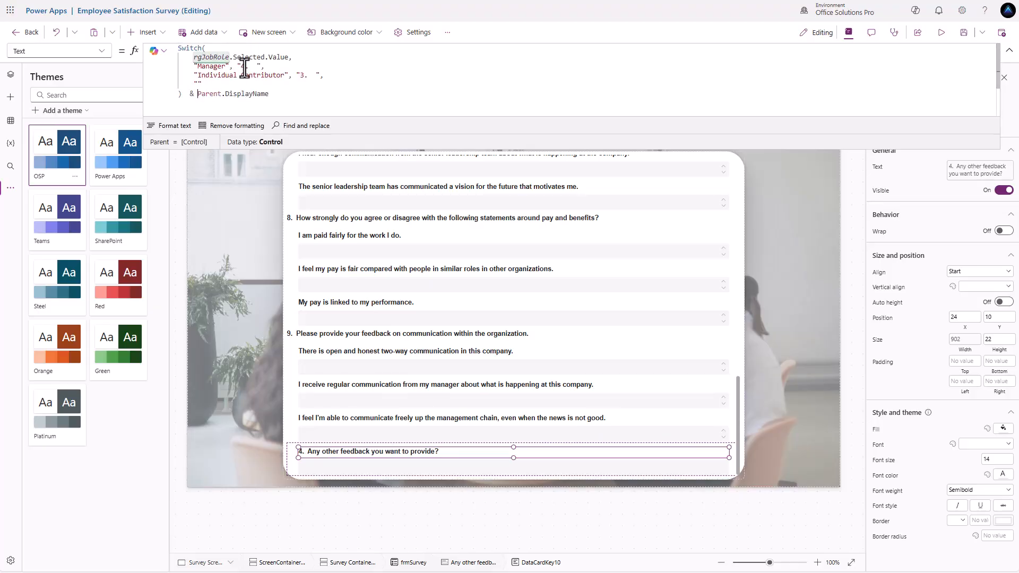
- Change the pasted numbers to 10 for managers and 9 for individual contributors
left_click(300, 75)
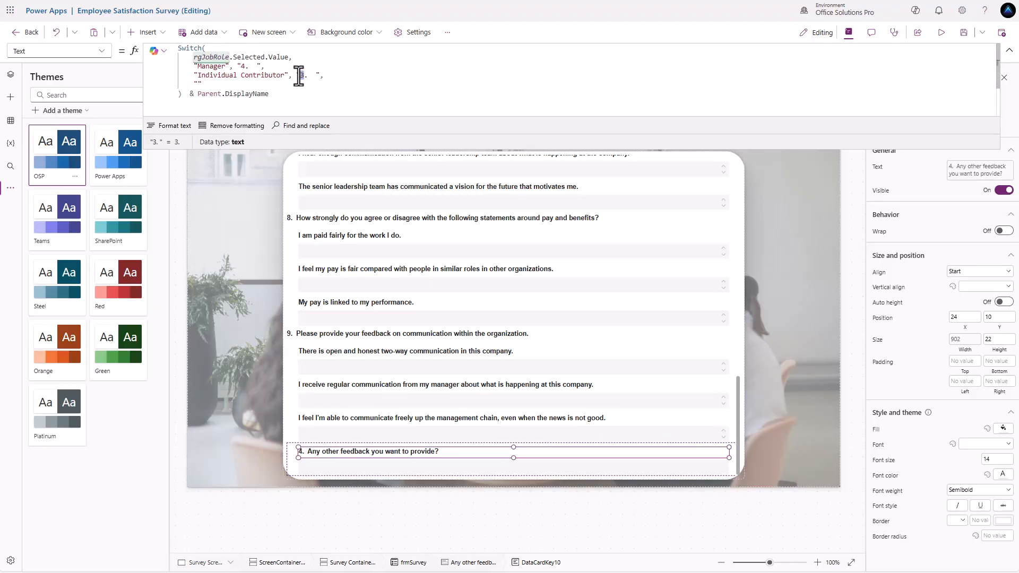
type("9")
double_click(241, 66)
type("10")
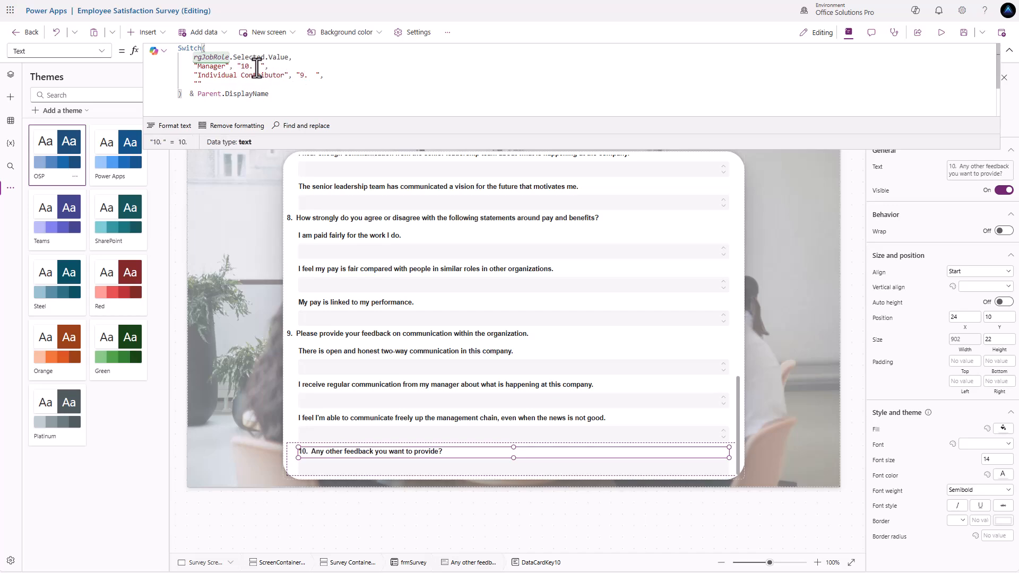
key("BackSpace")
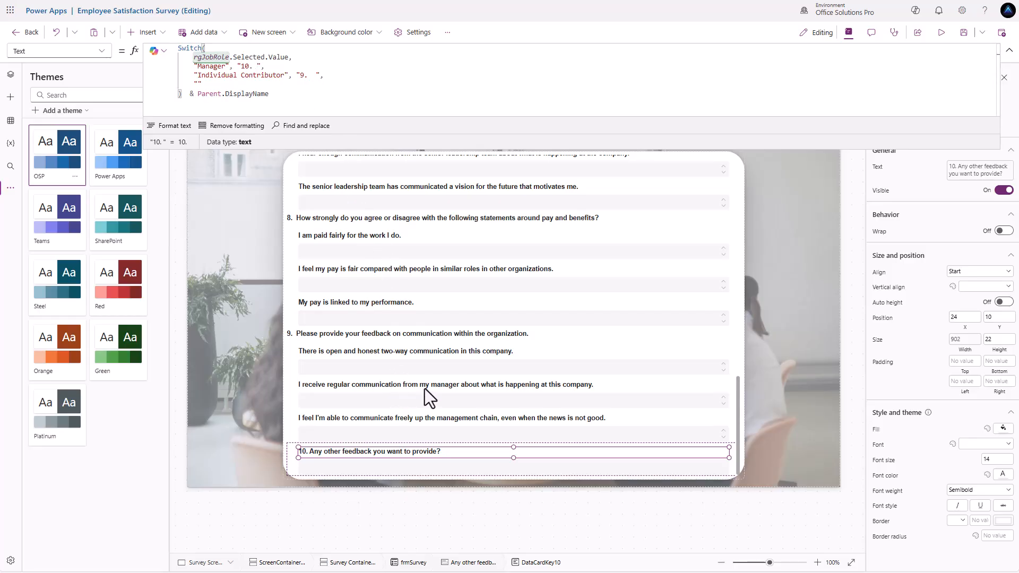
scroll(425, 388, "up", 15)
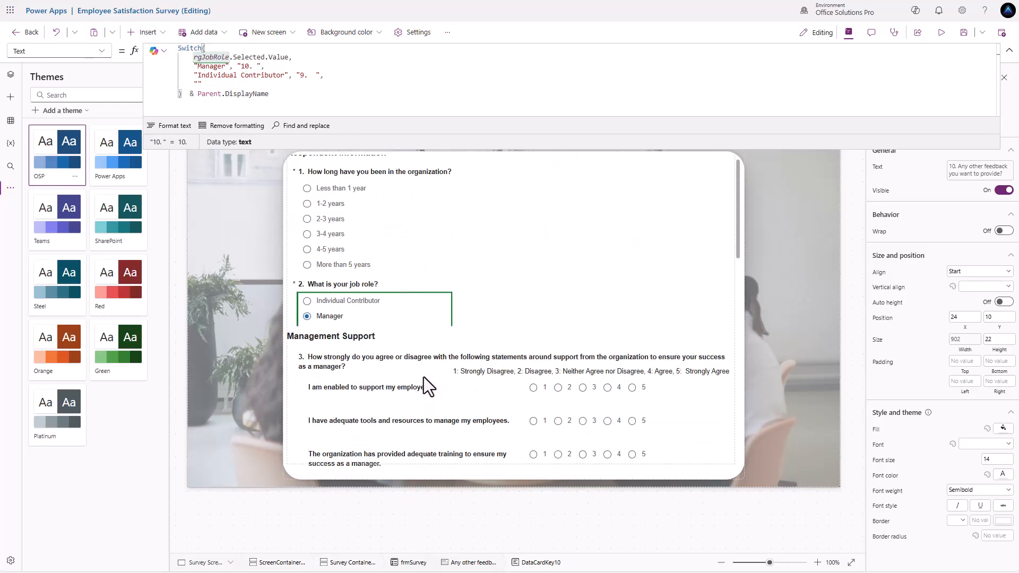
scroll(424, 377, "up", 1)
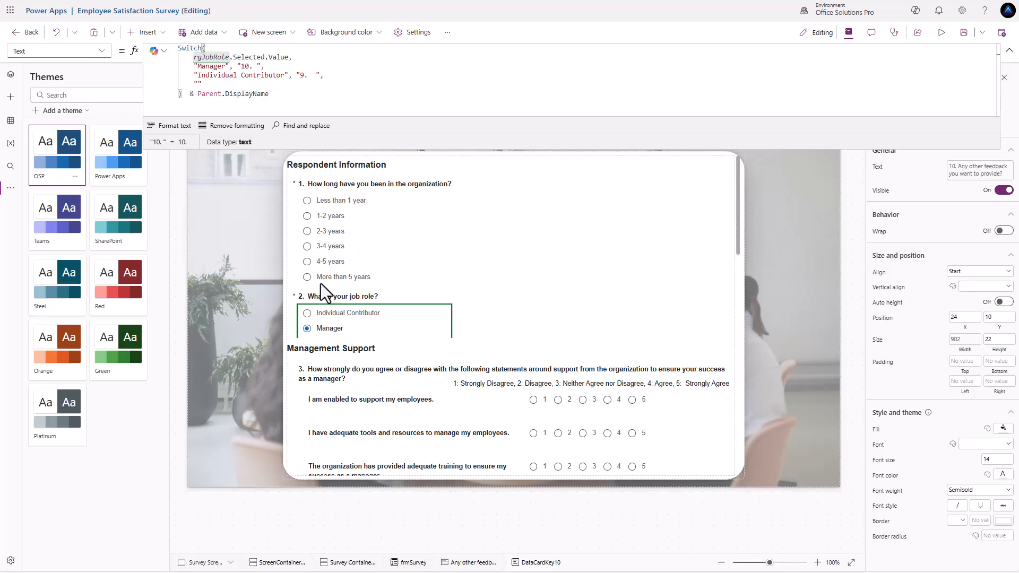
scroll(345, 313, "down", 10)
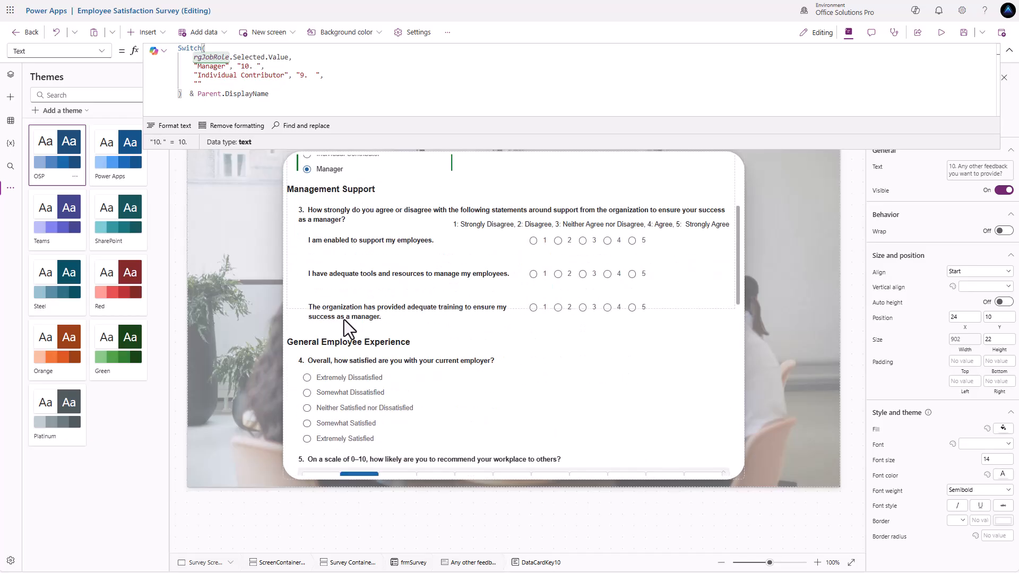
scroll(346, 323, "down", 4)
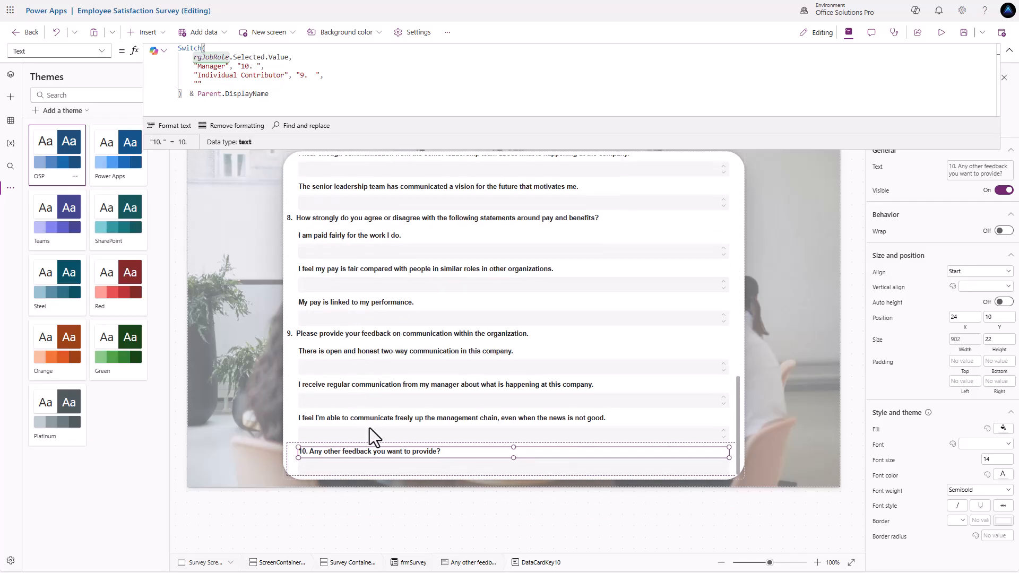
- Set DataCardValue10's MaxLength to 4000 on the Advanced tab
left_click(529, 470)
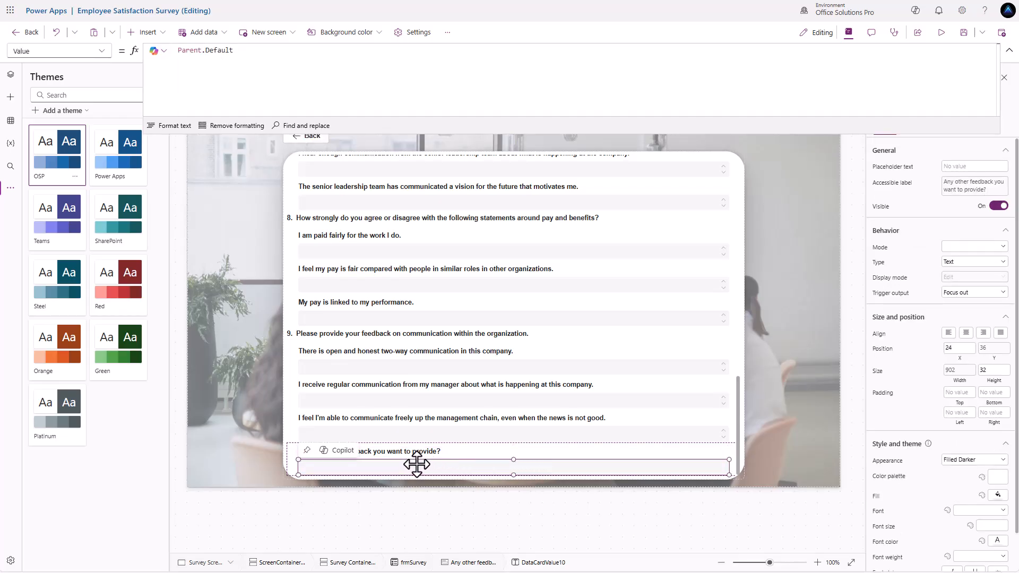
left_click_drag(917, 133, 917, 92)
left_click(924, 128)
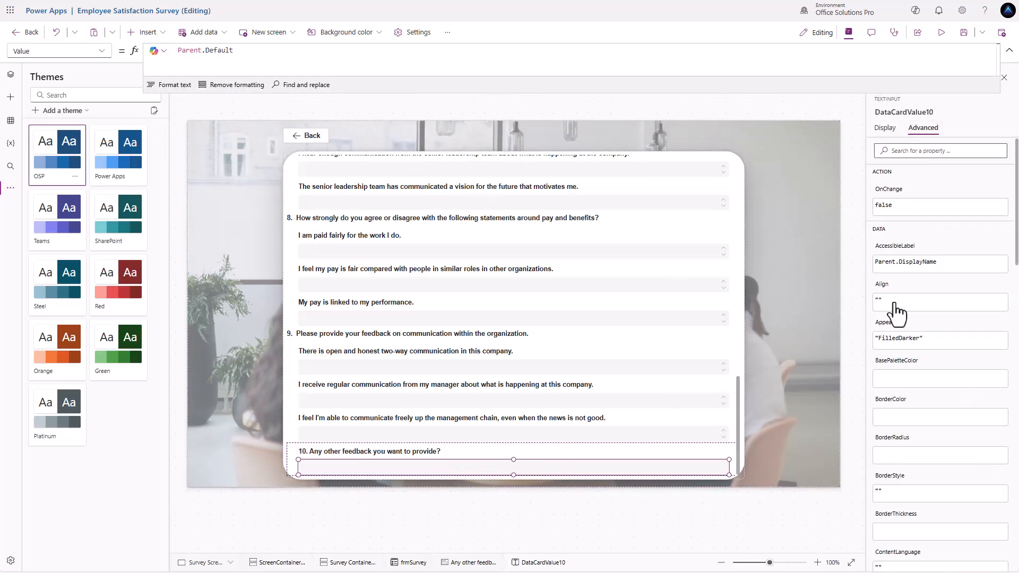
scroll(899, 361, "down", 10)
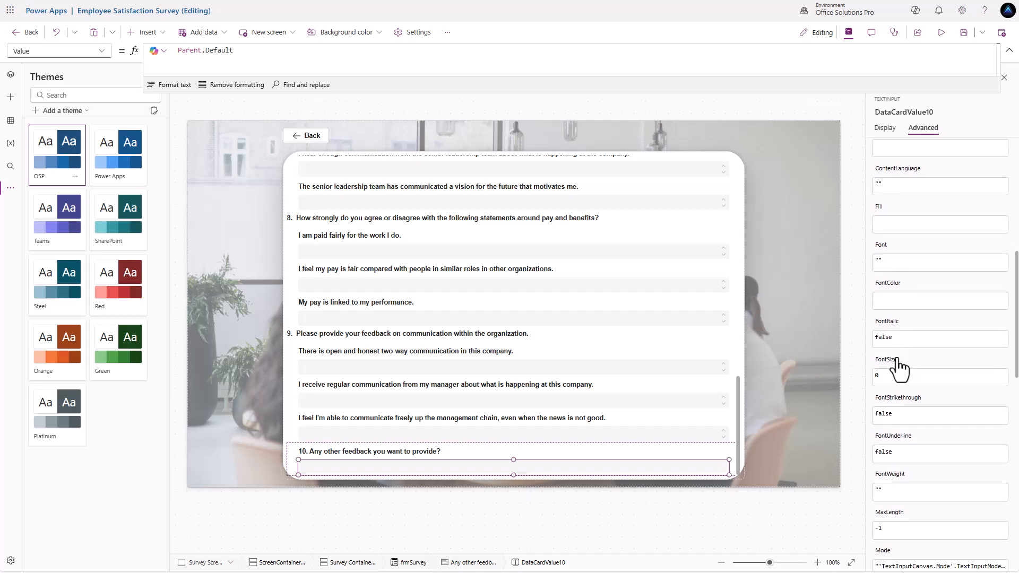
scroll(897, 371, "down", 3)
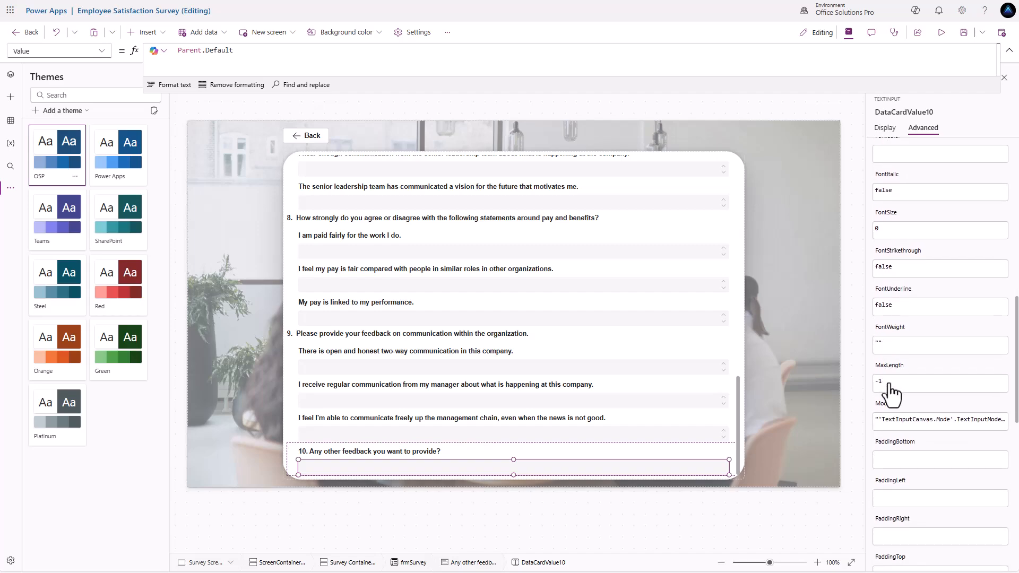
left_click(888, 383)
key("BackSpace")
key("BackSpace")
type("4000")
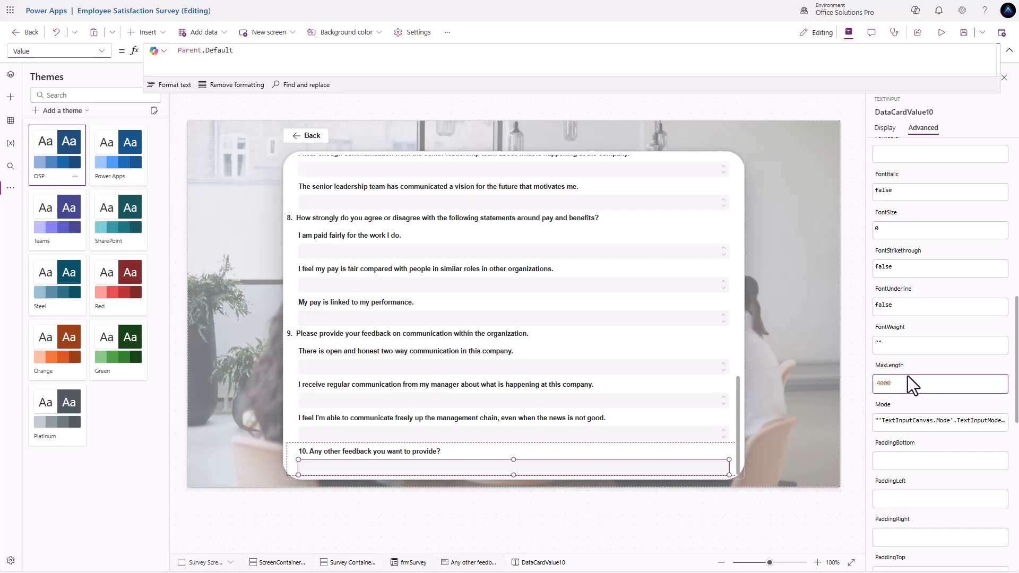
scroll(908, 376, "down", 1)
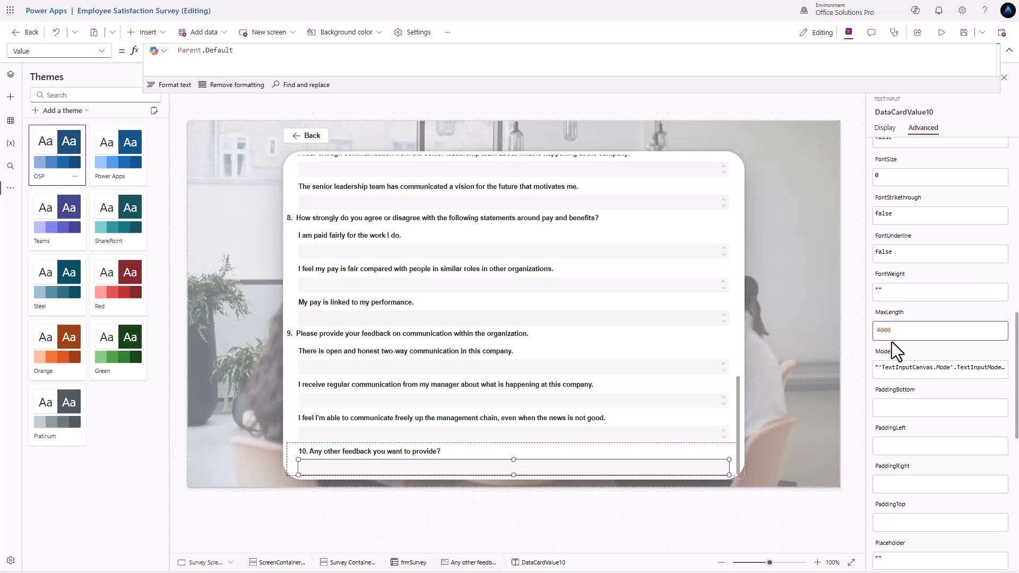
scroll(897, 318, "up", 8)
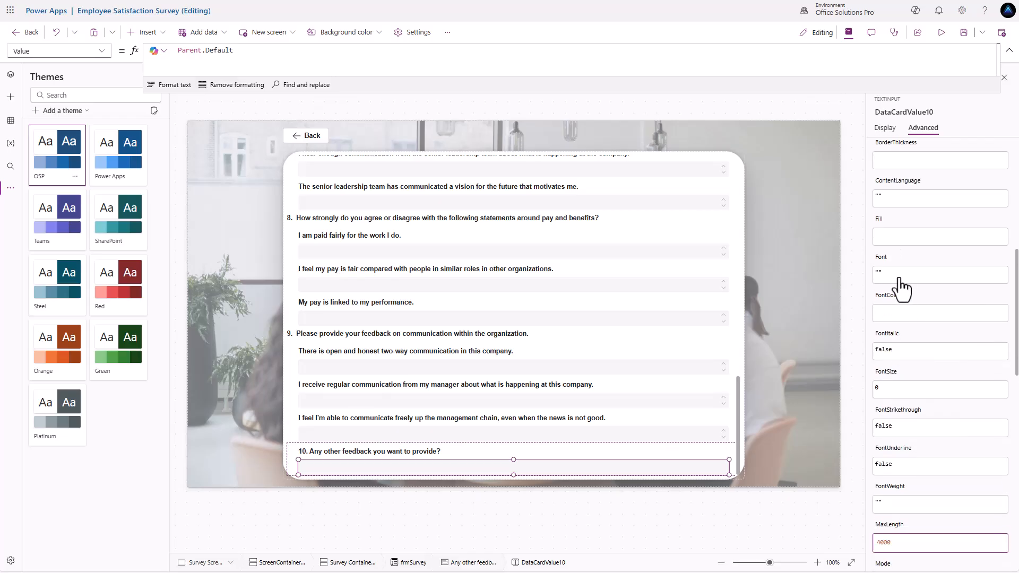
left_click(886, 131)
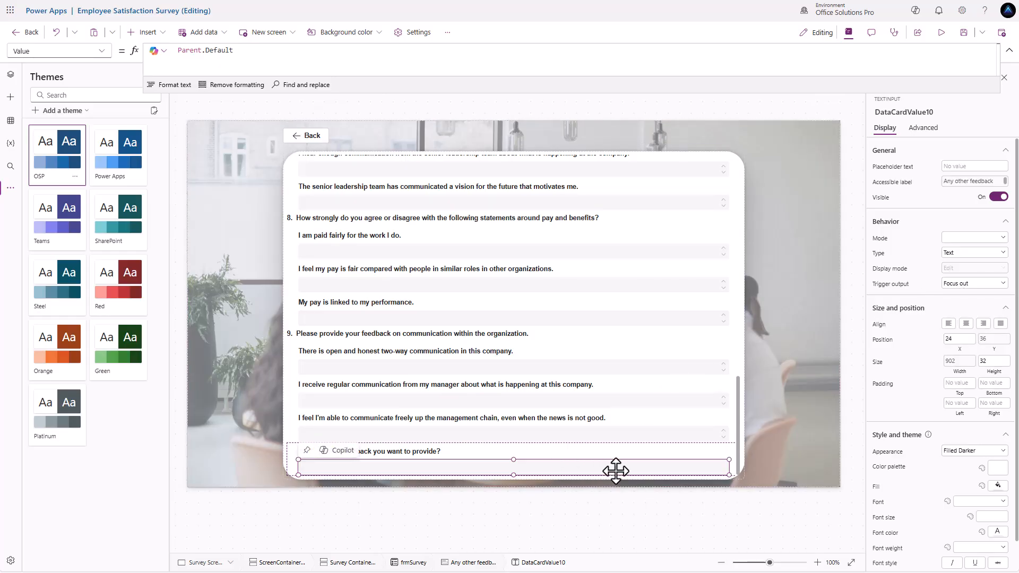
- Set the feedback box's Trigger output to Key press, Mode to Multiline, and Height to 100
left_click(966, 284)
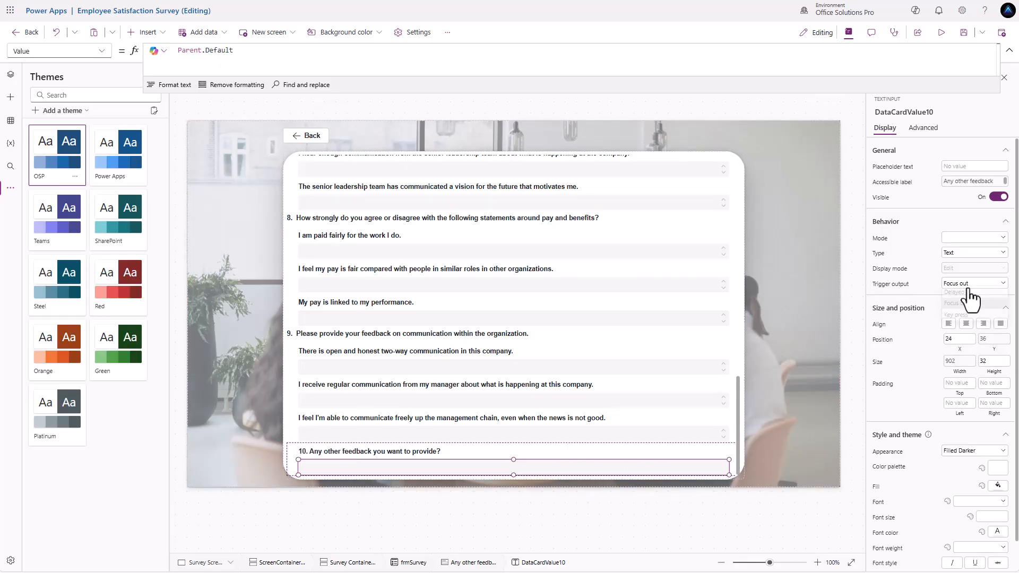
left_click(964, 320)
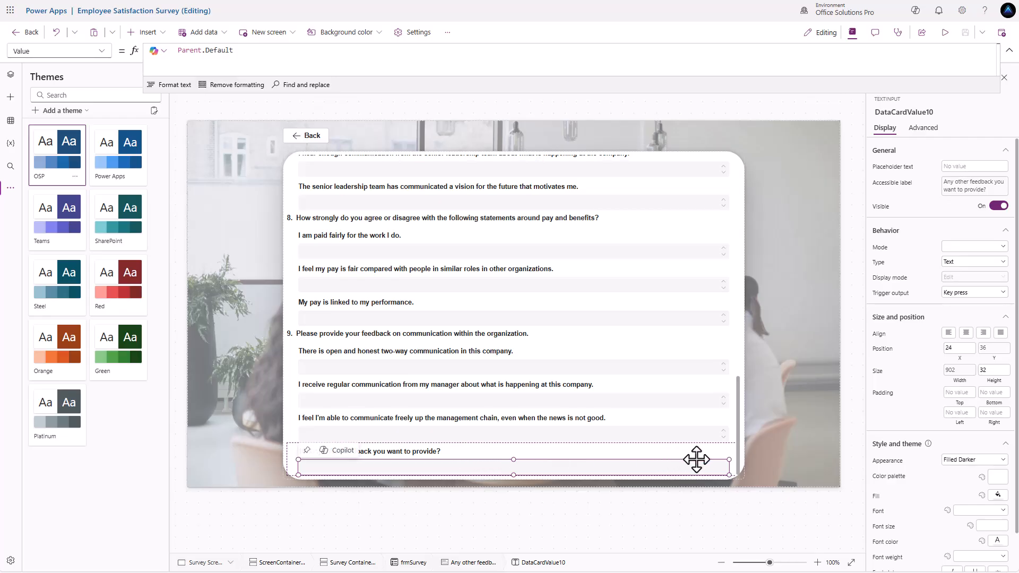
left_click(972, 247)
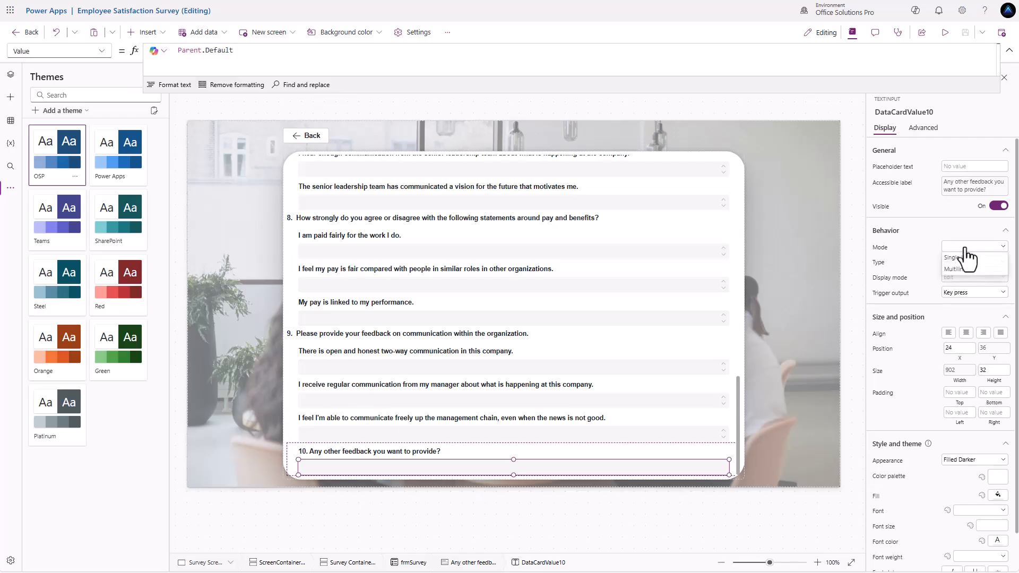
left_click(967, 271)
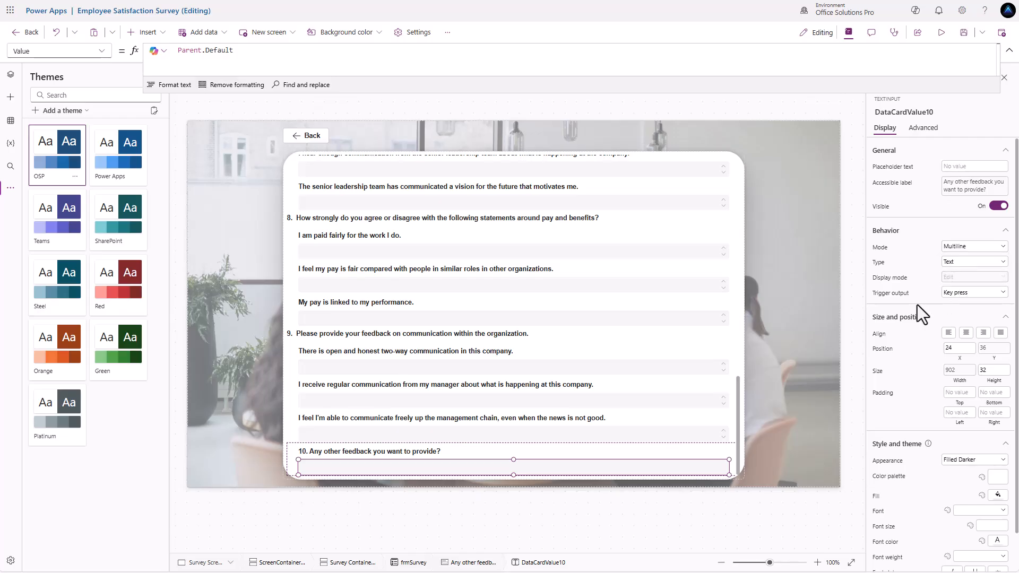
scroll(916, 282, "down", 1)
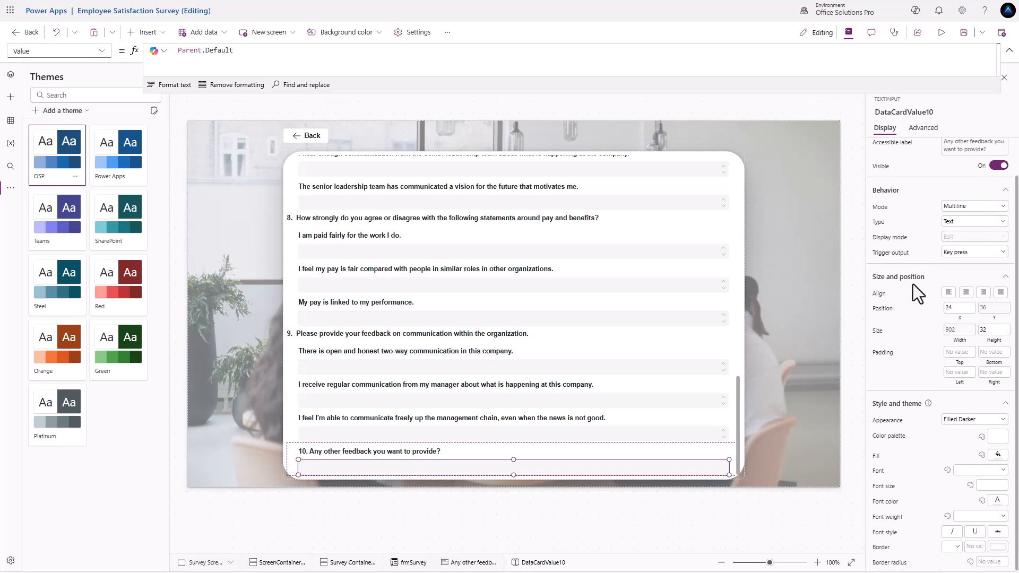
left_click(994, 330)
type("100")
key("Return")
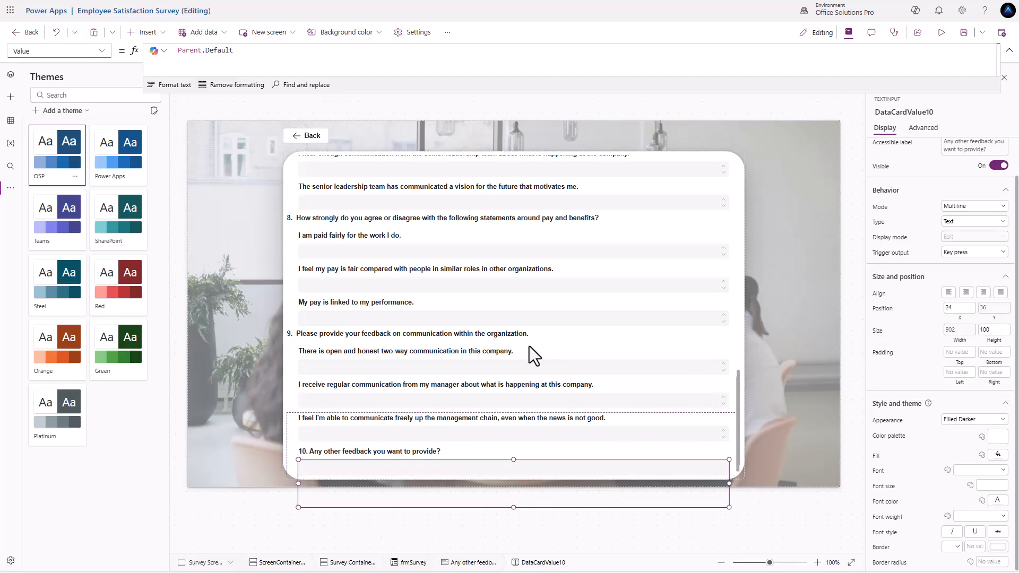
scroll(530, 346, "down", 2)
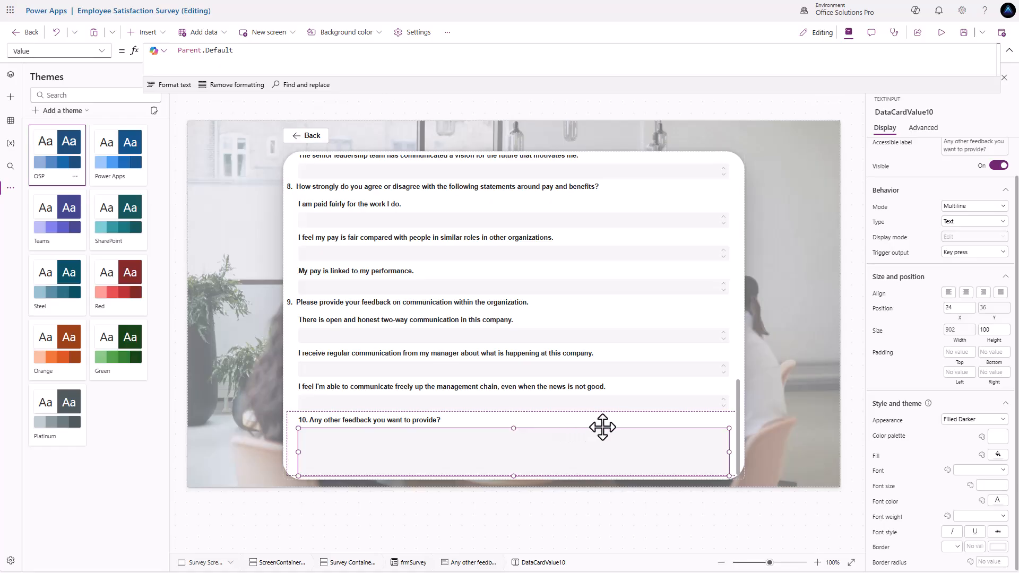
scroll(642, 427, "up", 3)
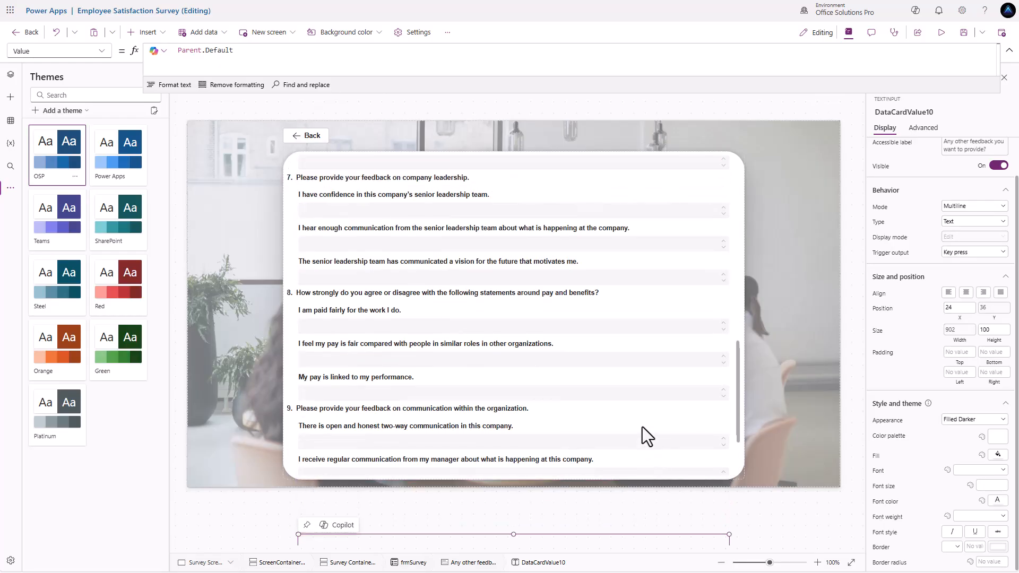
scroll(642, 427, "down", 3)
scroll(643, 427, "up", 1)
scroll(642, 427, "down", 1)
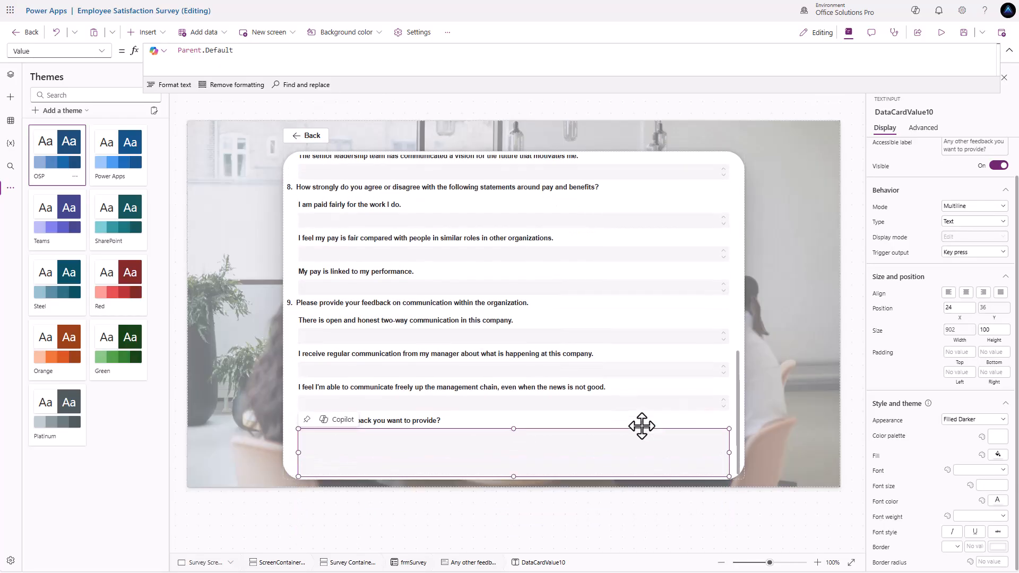
scroll(641, 426, "up", 8)
scroll(641, 426, "up", 1)
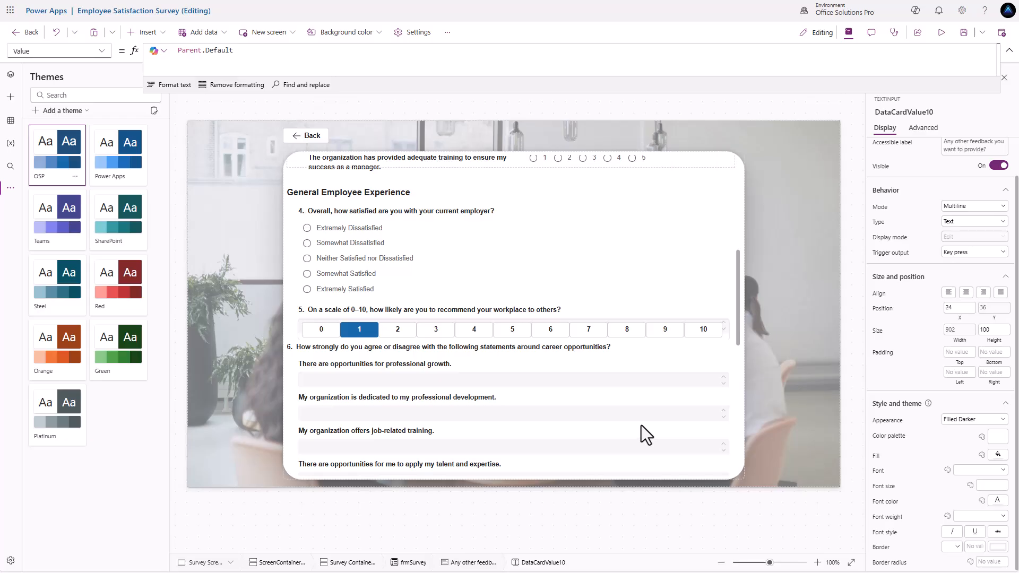
scroll(640, 426, "up", 2)
scroll(641, 422, "up", 2)
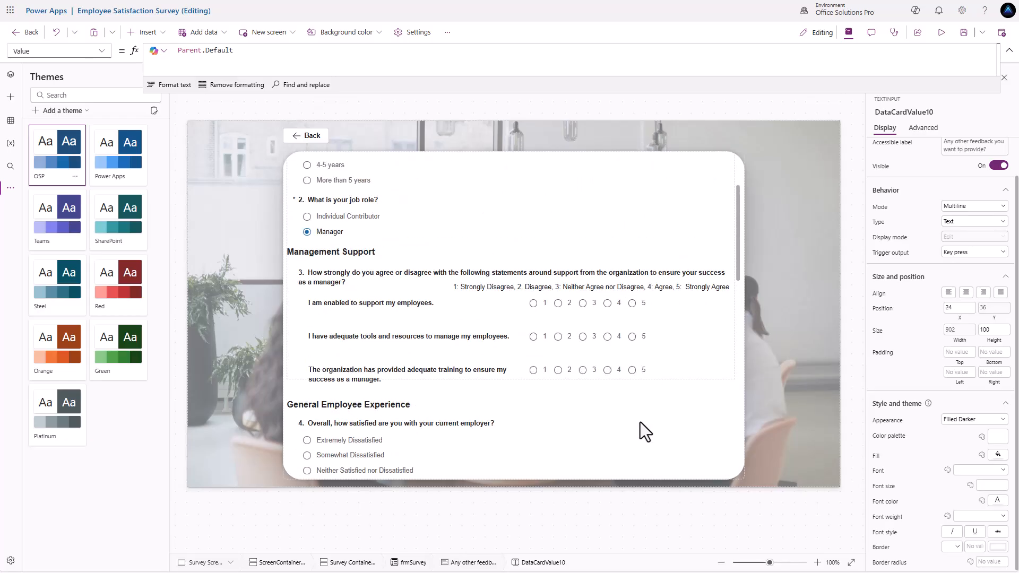
scroll(640, 422, "up", 2)
scroll(639, 420, "down", 6)
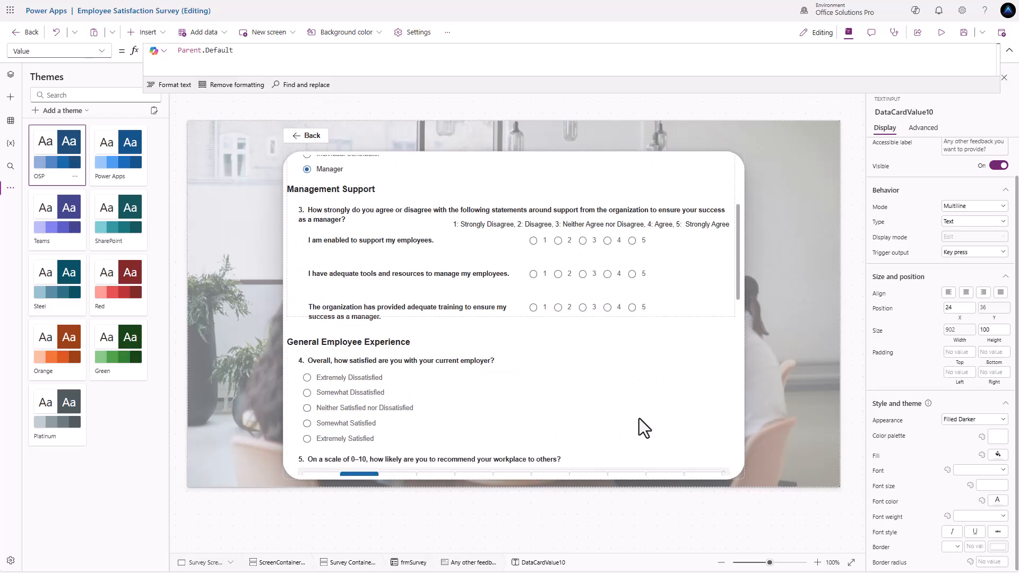
scroll(638, 426, "down", 1)
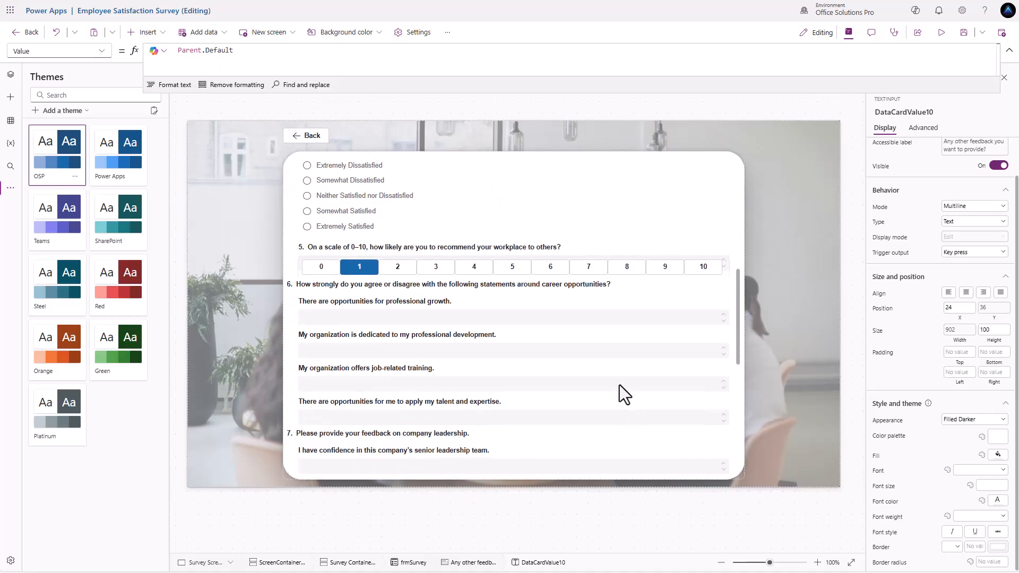
scroll(384, 228, "up", 5)
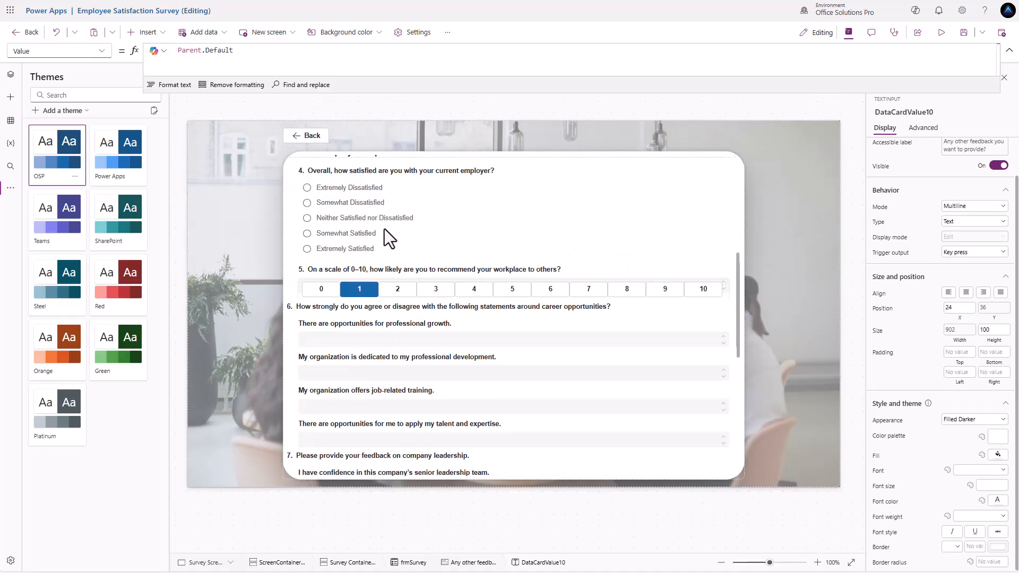
scroll(499, 268, "up", 2)
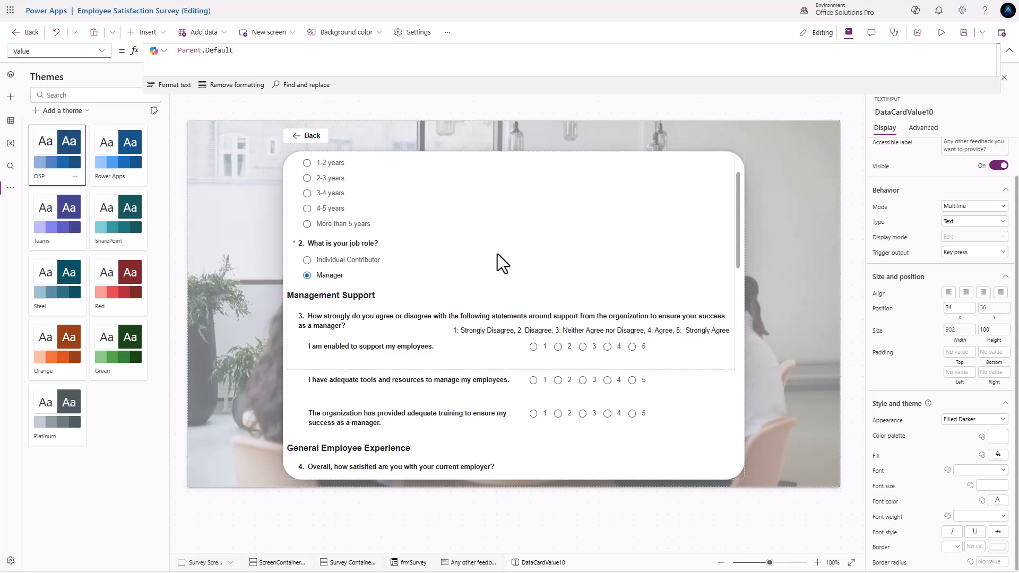
scroll(498, 254, "down", 5)
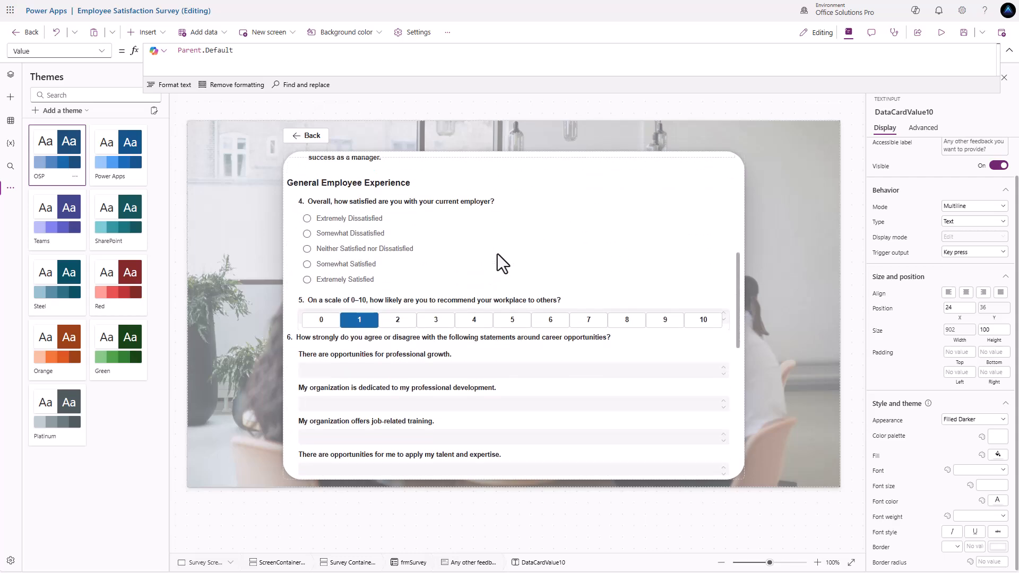
scroll(497, 254, "down", 1)
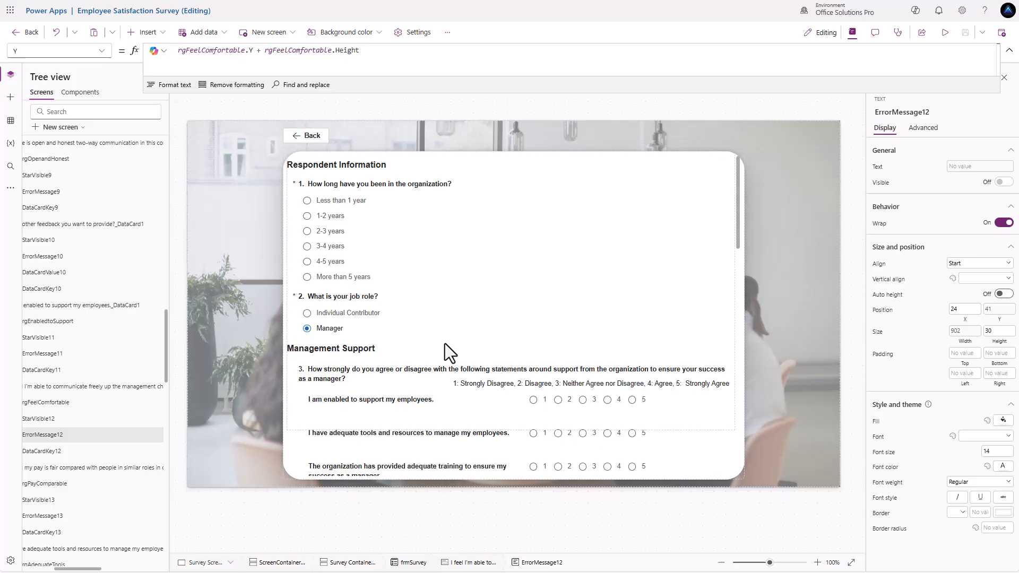
- Select question 5's card and open its error message's Y formula in the formula bar
scroll(445, 342, "down", 2)
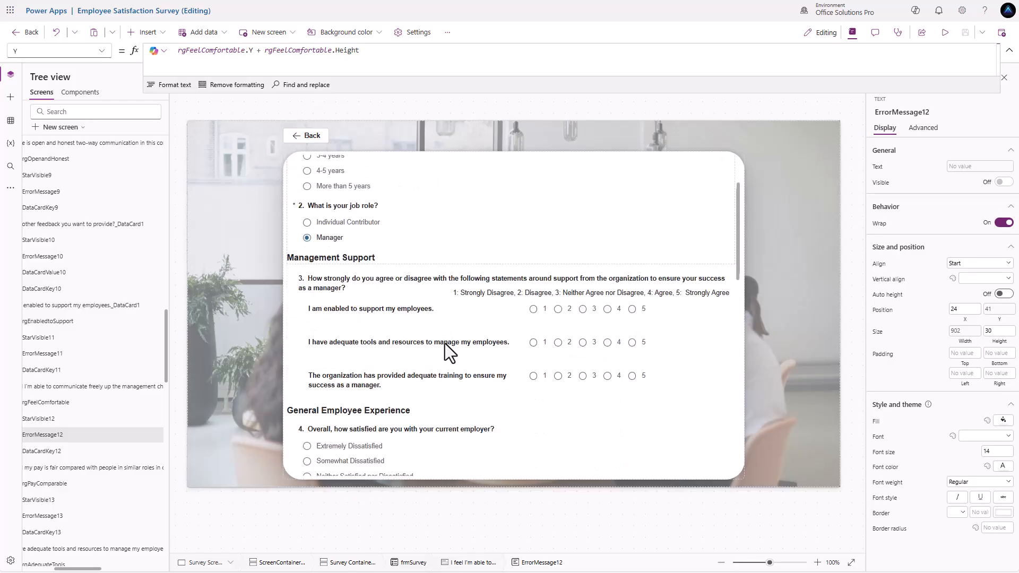
scroll(446, 345, "down", 5)
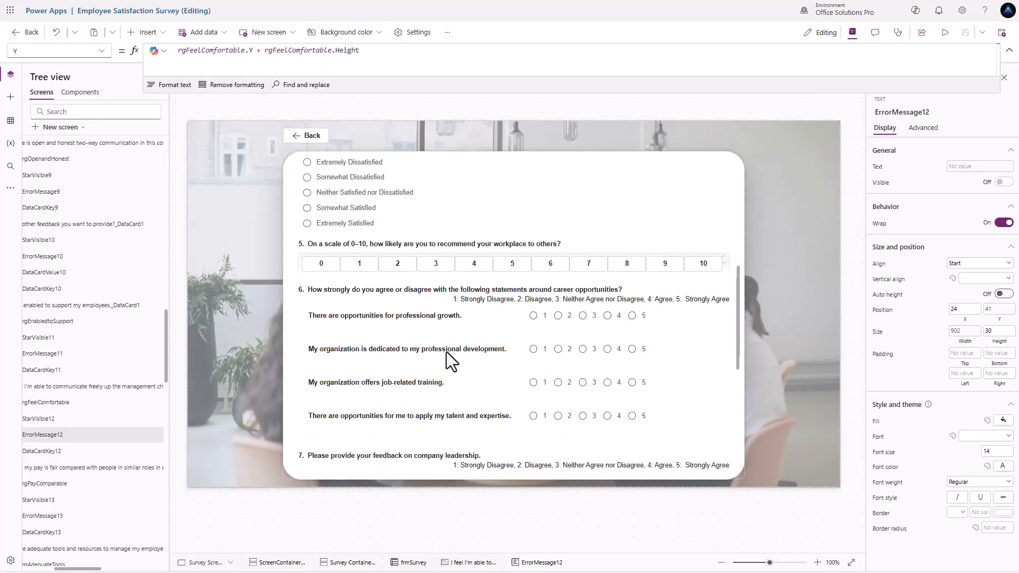
scroll(447, 352, "down", 5)
scroll(489, 326, "down", 1)
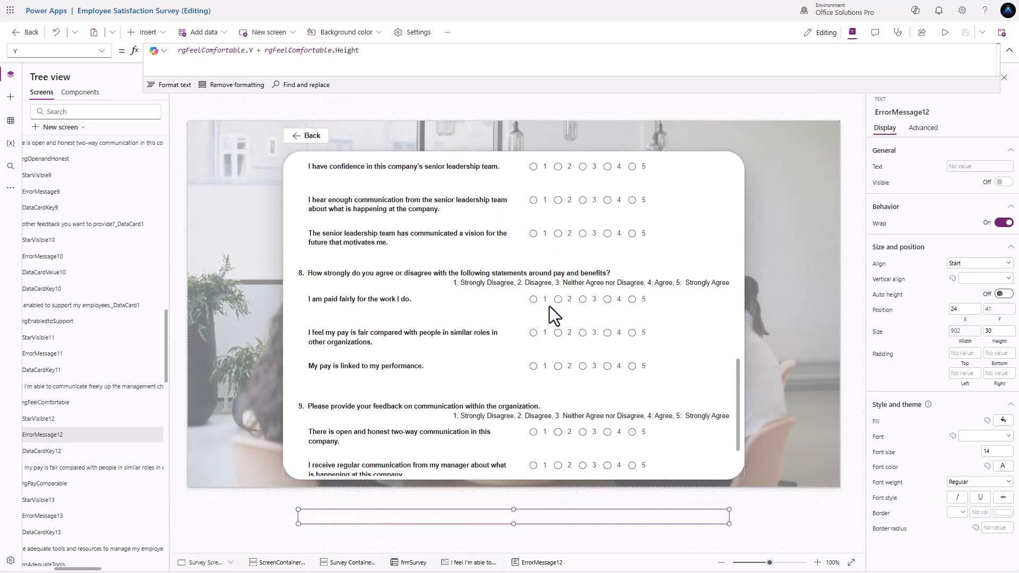
scroll(565, 368, "down", 2)
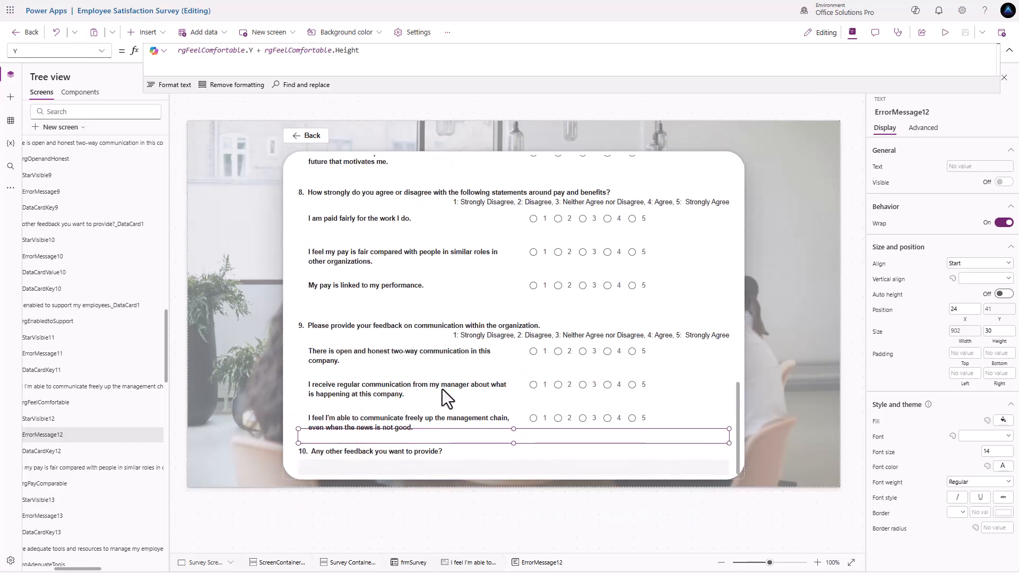
scroll(390, 326, "up", 5)
scroll(380, 323, "up", 3)
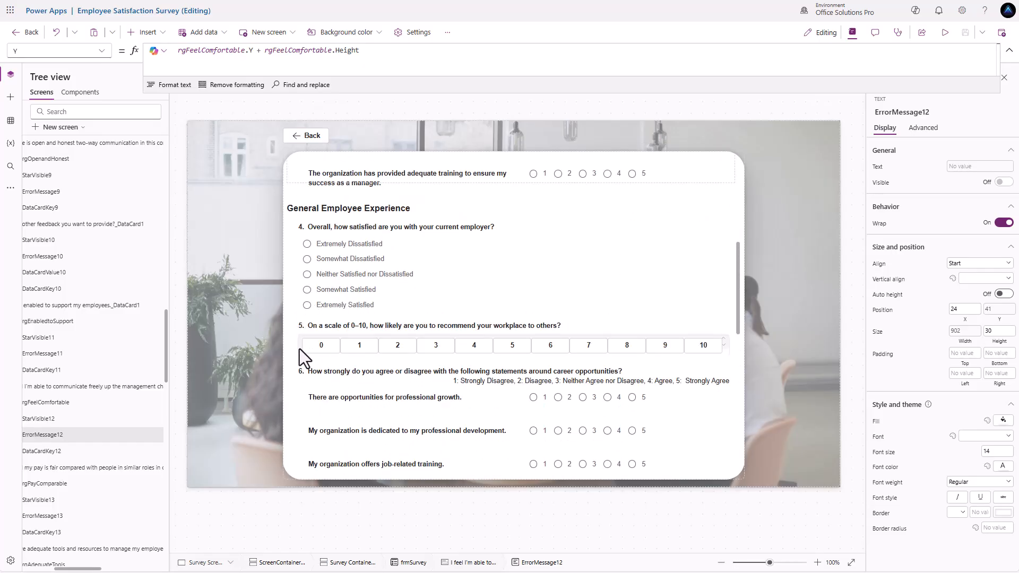
left_click(299, 349)
left_click(299, 348)
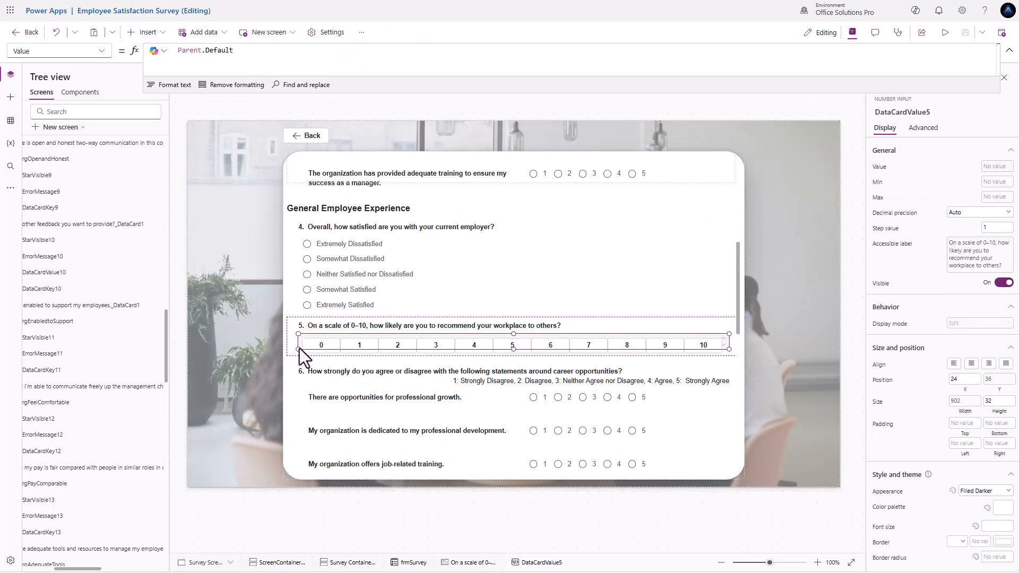
left_click(321, 331)
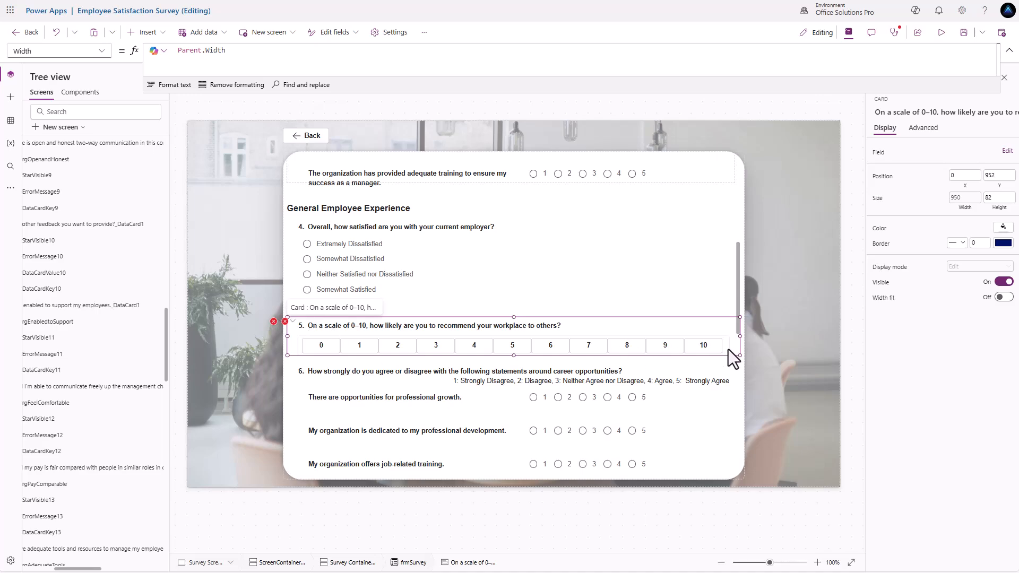
scroll(100, 357, "down", 1)
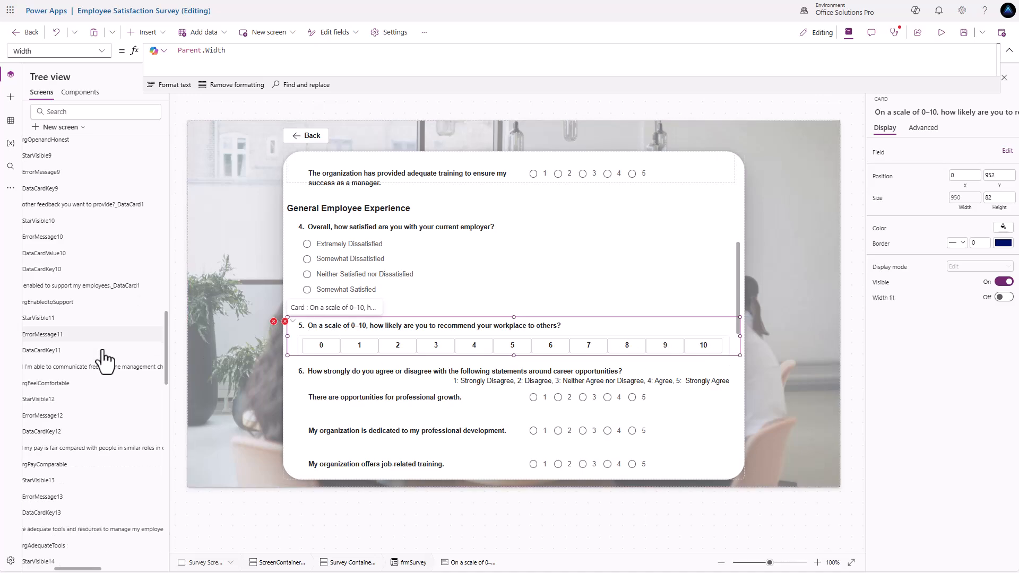
left_click(285, 322)
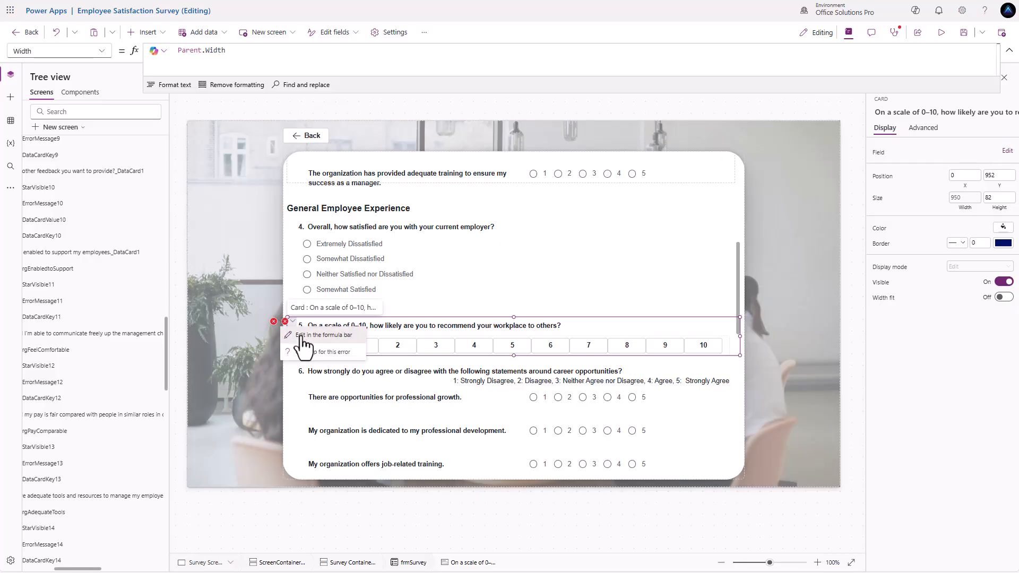
left_click(300, 334)
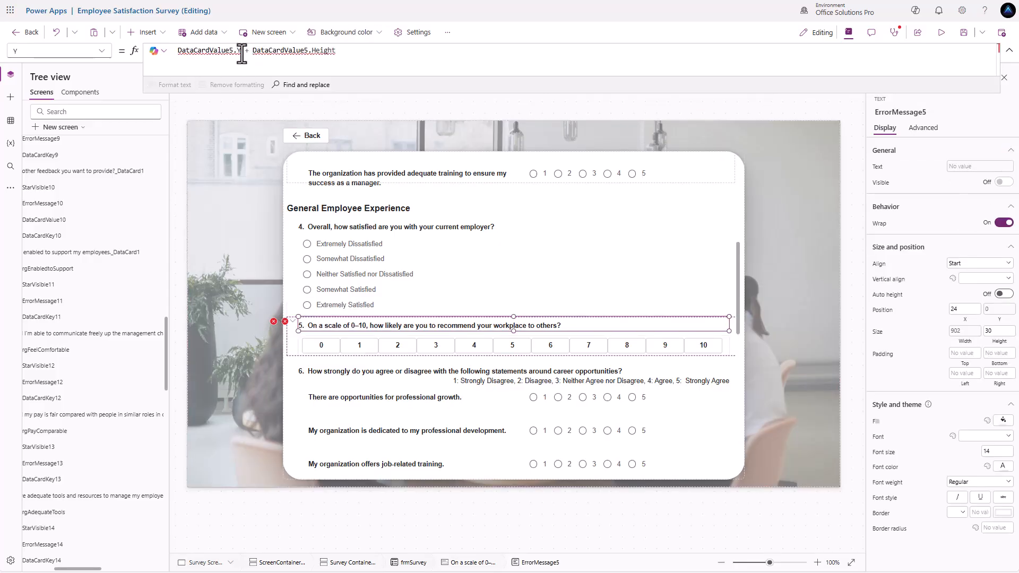
- Point ErrorMessage5.Y at 'Container NPS Logic'.Y + 'Container NPS Logic'.Height, then open the Update error
left_click_drag(233, 50, 158, 51)
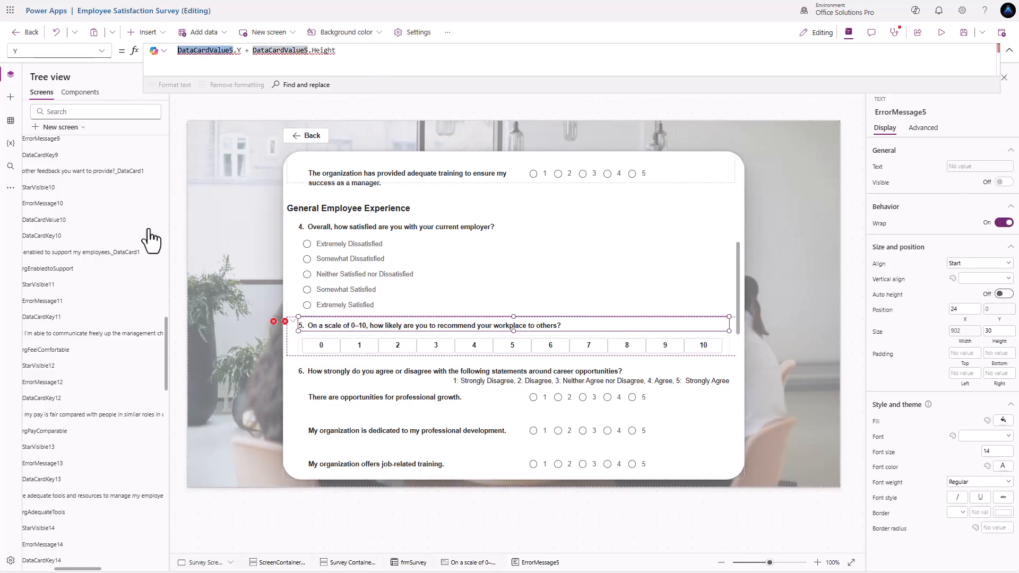
scroll(71, 455, "up", 5)
scroll(90, 448, "up", 6)
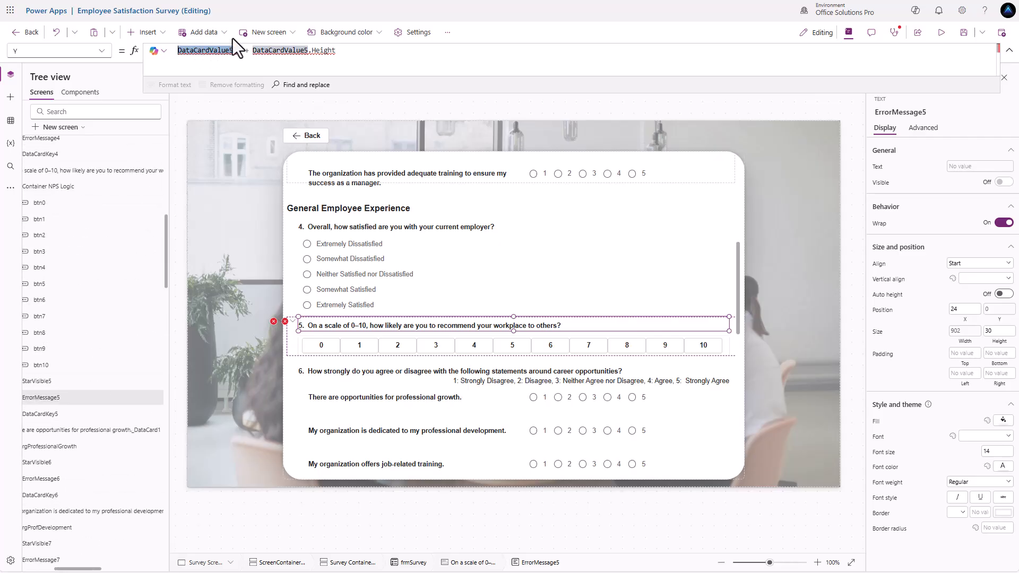
type("cont")
key("Down")
key("Down")
key("Down")
key("Return")
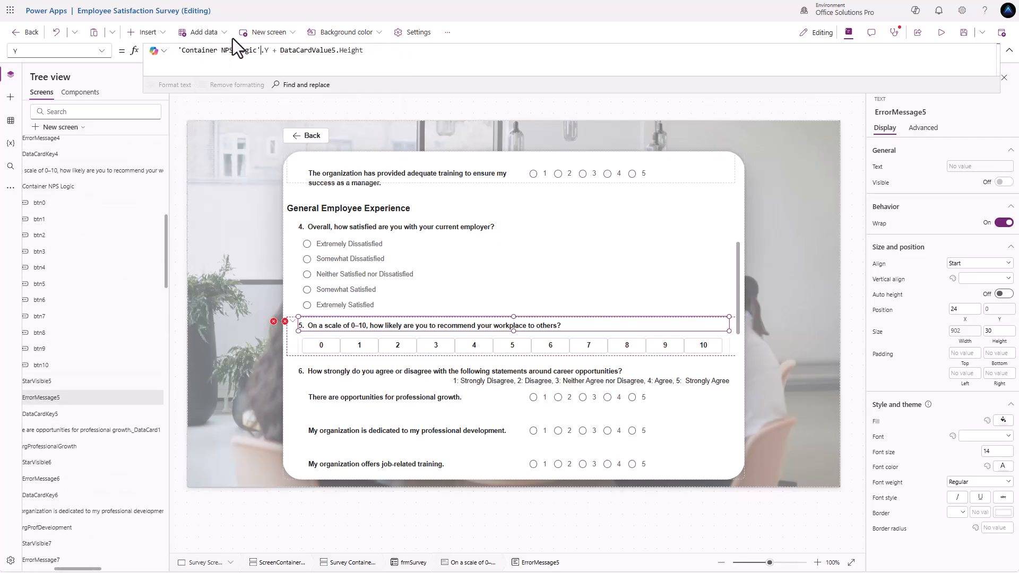
left_click_drag(280, 50, 334, 54)
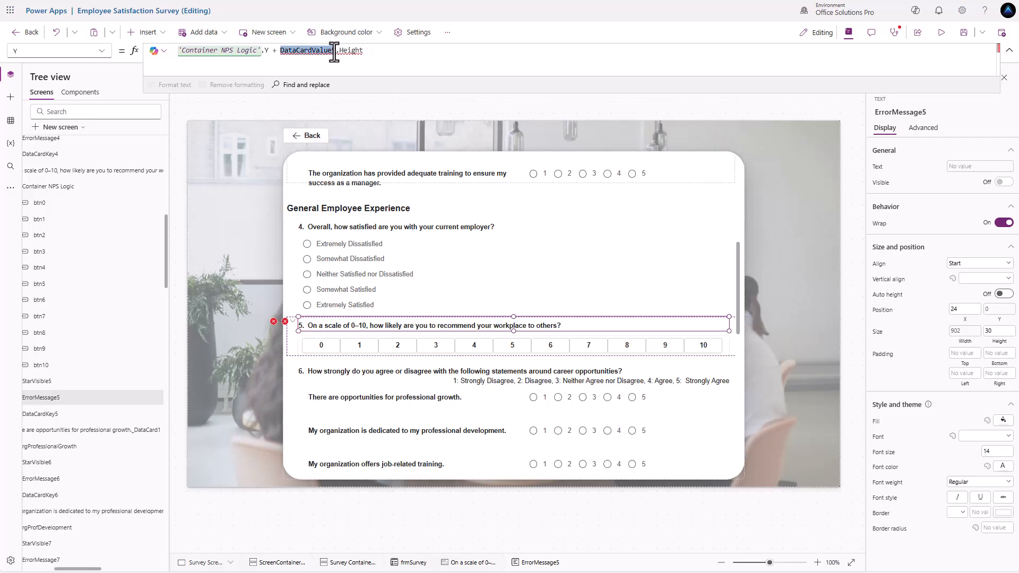
type("Conta")
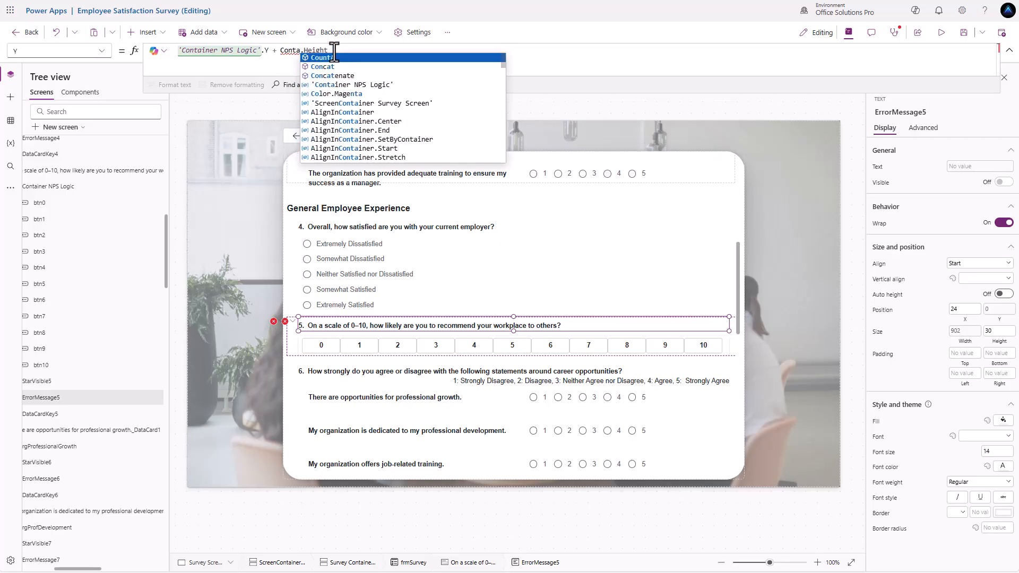
key("Down")
key("Down")
key("Down")
key("Tab")
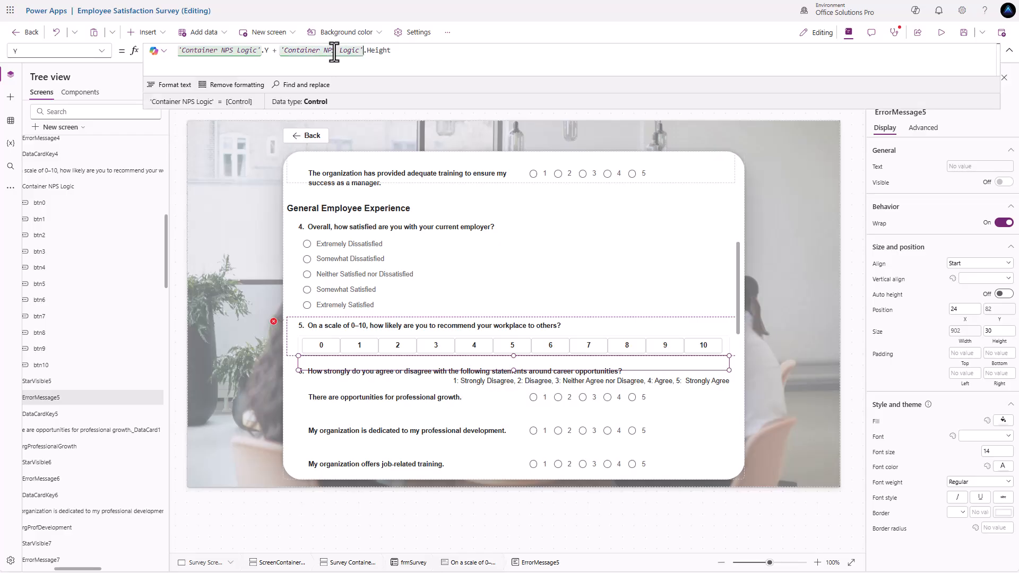
left_click(275, 322)
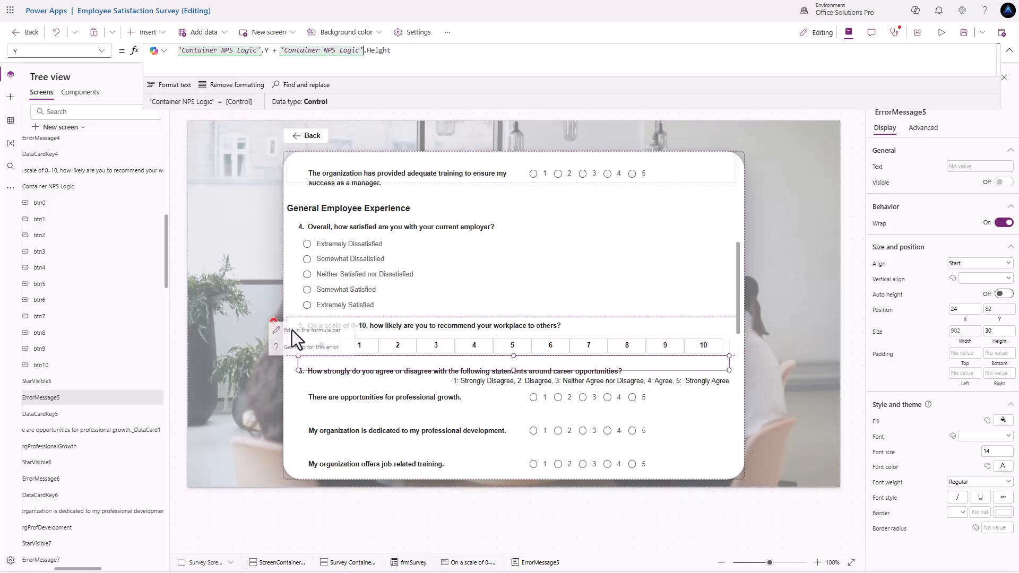
left_click(293, 330)
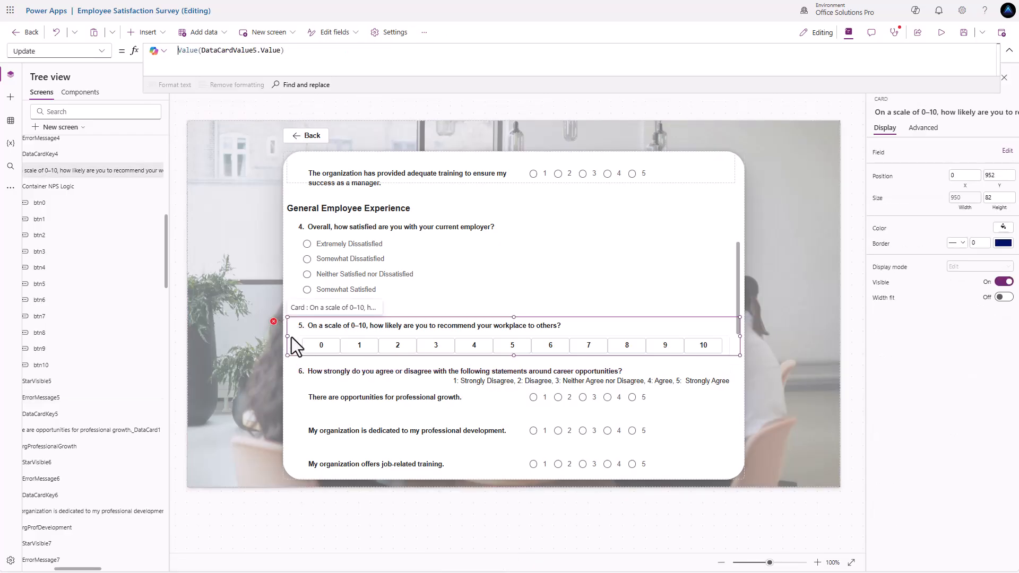
- Comment out the card's old Update value and set it to locNPSScore
left_click(179, 51)
key("shift+Return")
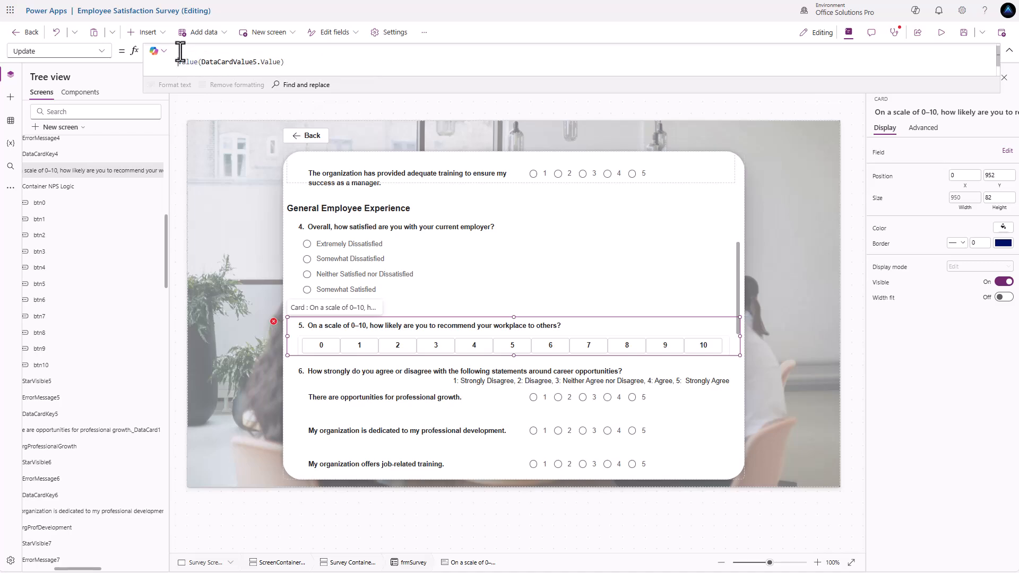
type("//")
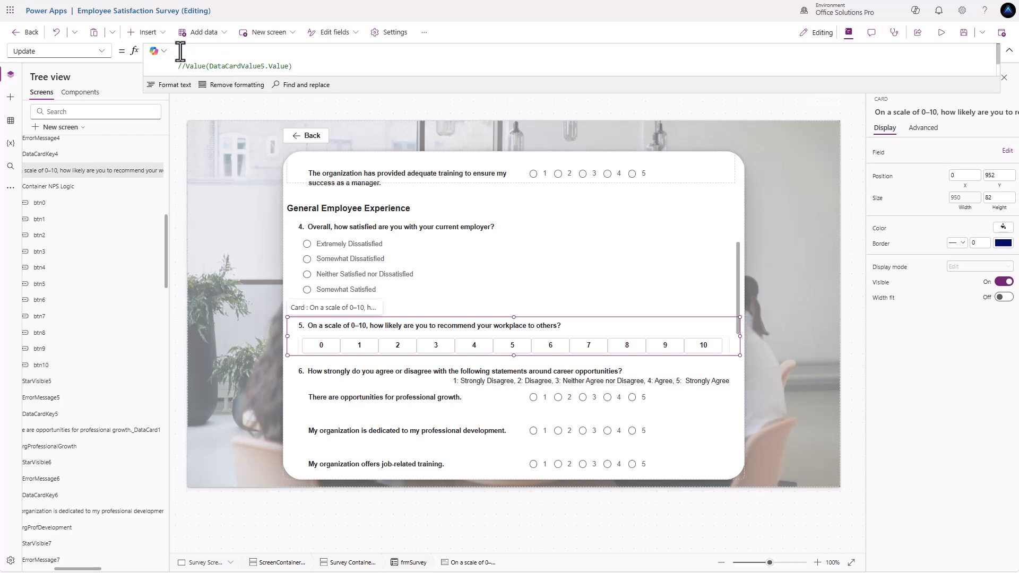
type("np")
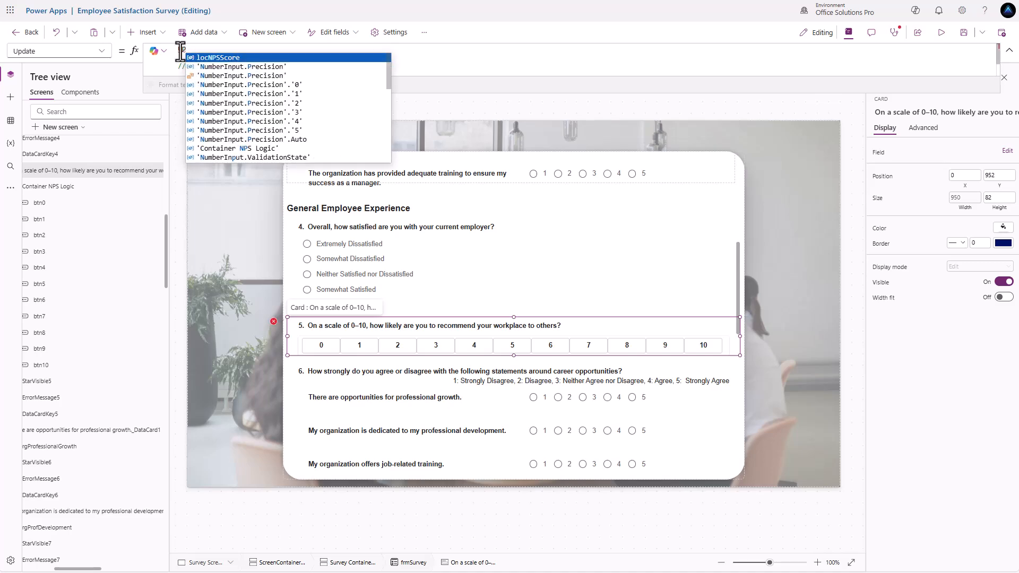
key("Tab")
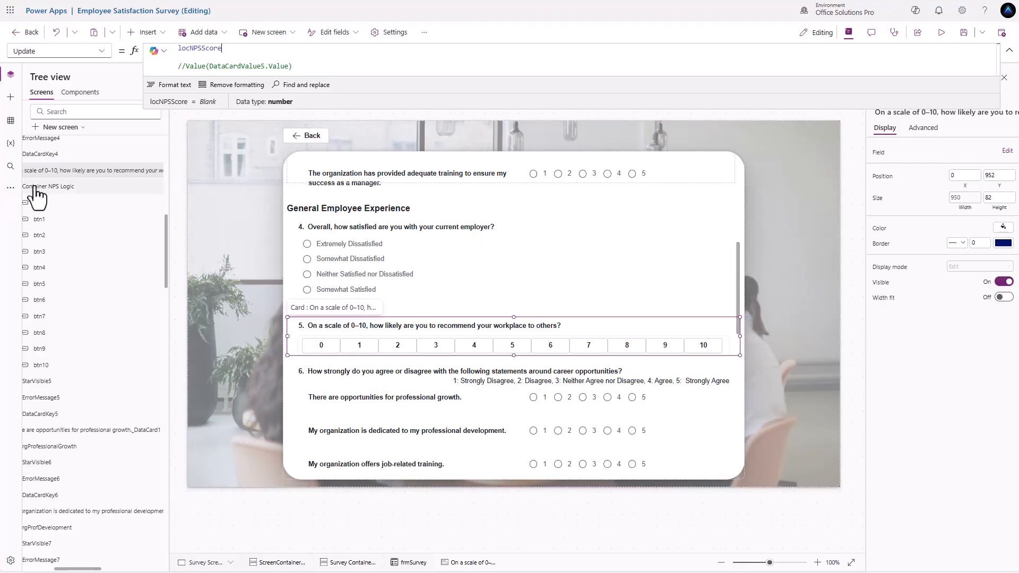
- Set Container NPS Logic's drop shadow to None, then inspect the open and honest communication card
left_click(645, 353)
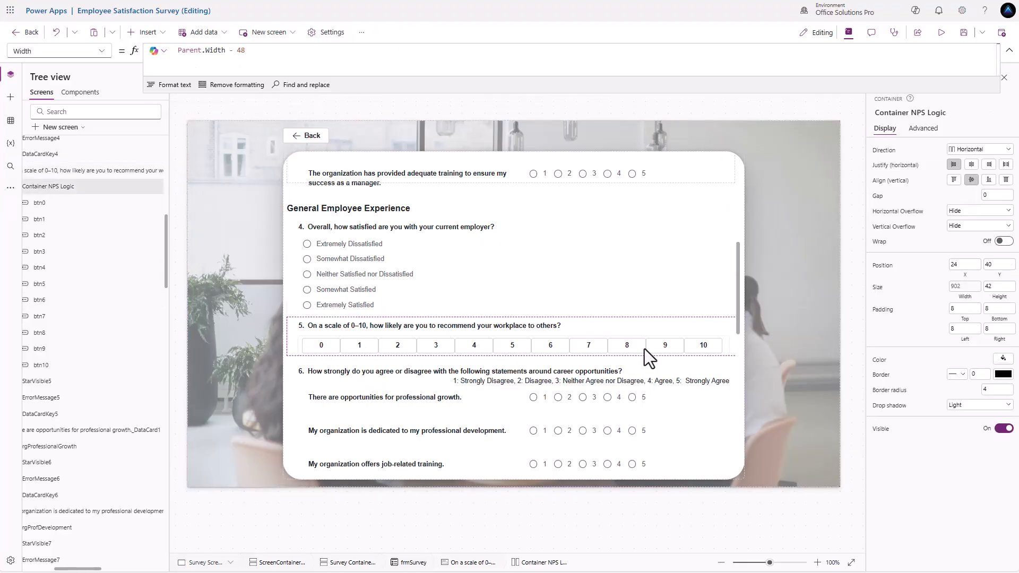
left_click(985, 407)
left_click(973, 420)
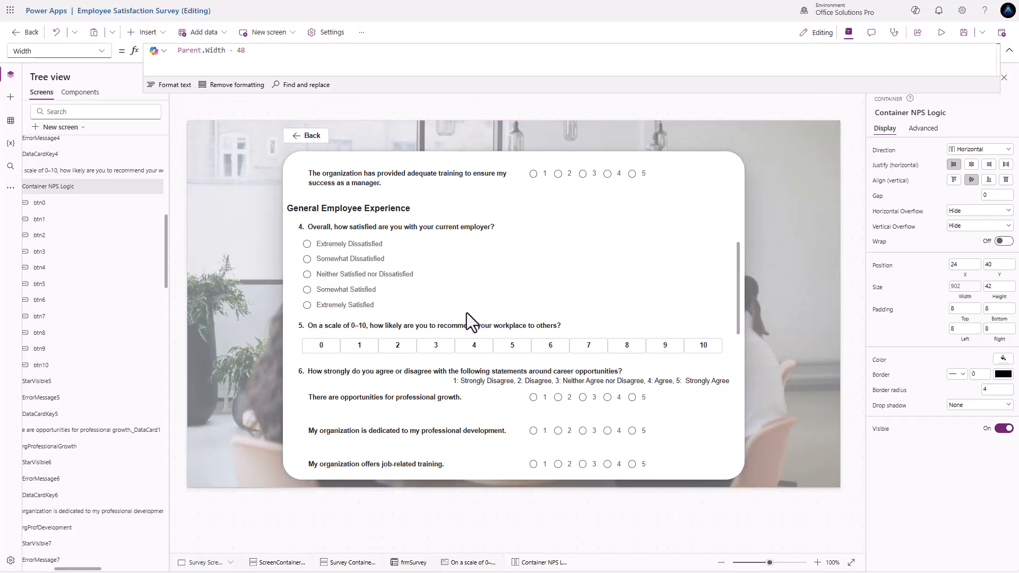
scroll(419, 326, "down", 1)
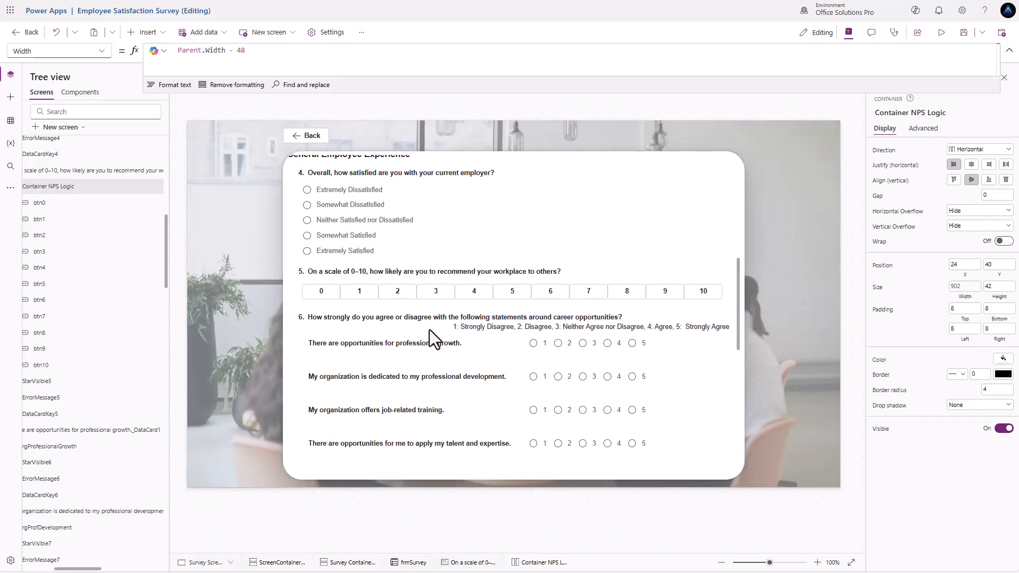
scroll(433, 328, "down", 5)
scroll(524, 340, "down", 3)
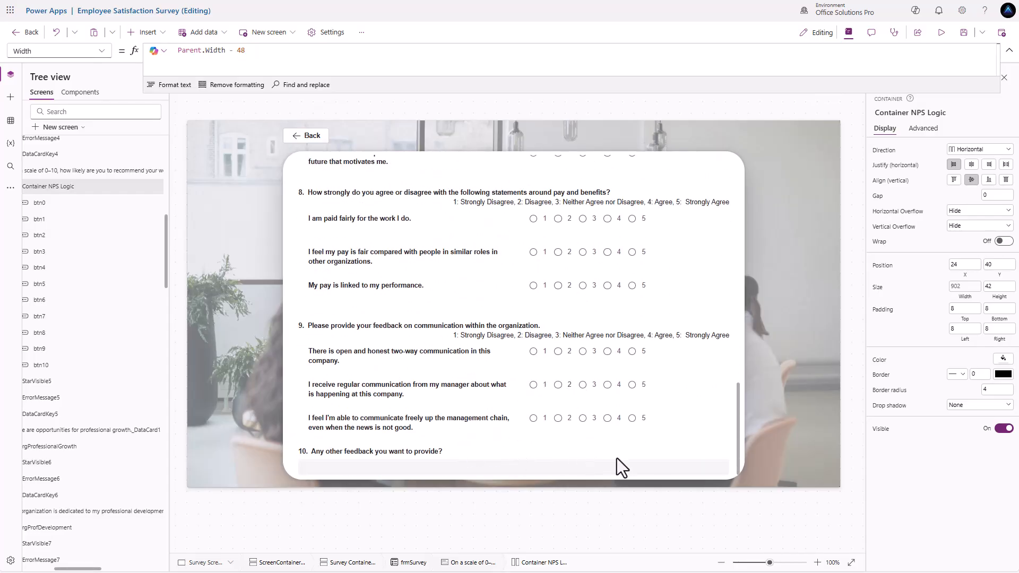
left_click(565, 349)
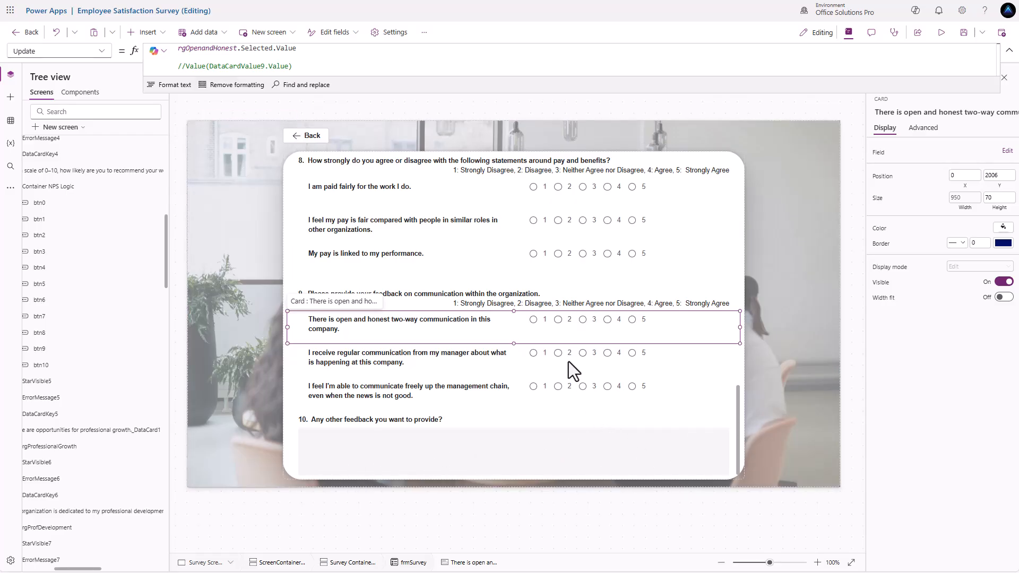
- Add a custom card to the frmSurvey form through its Edit fields list
left_click(739, 425)
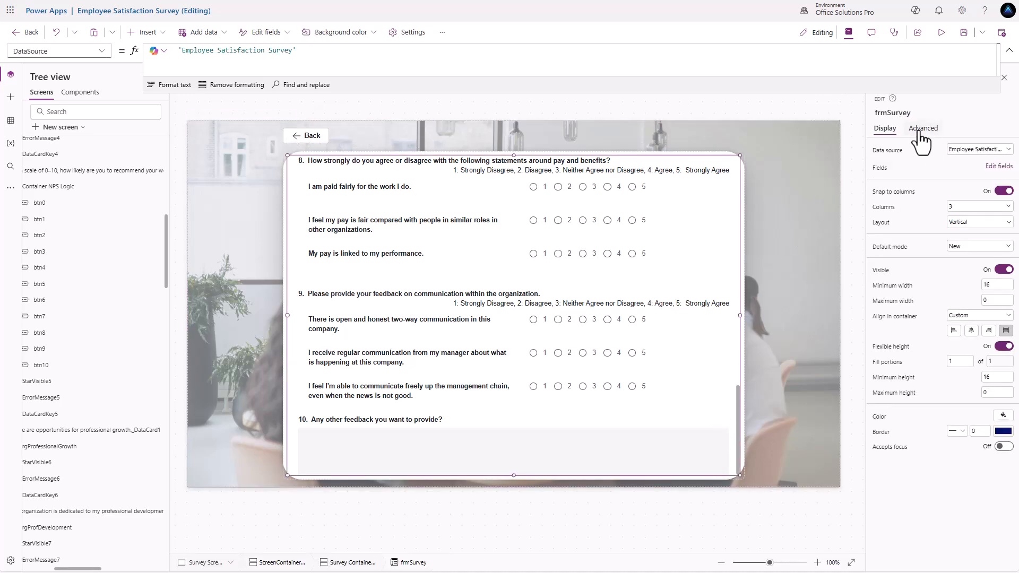
scroll(736, 245, "up", 5)
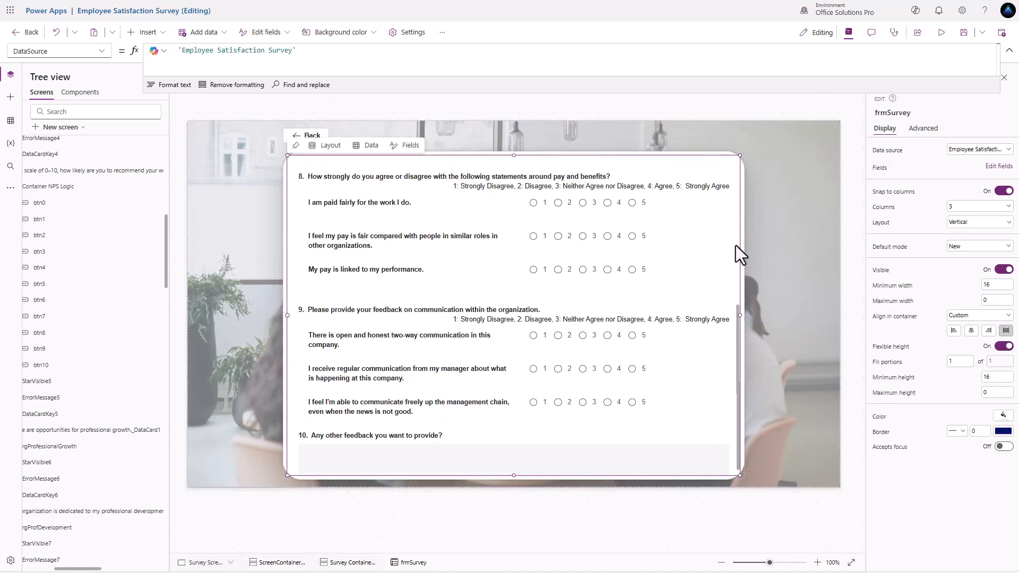
left_click(999, 166)
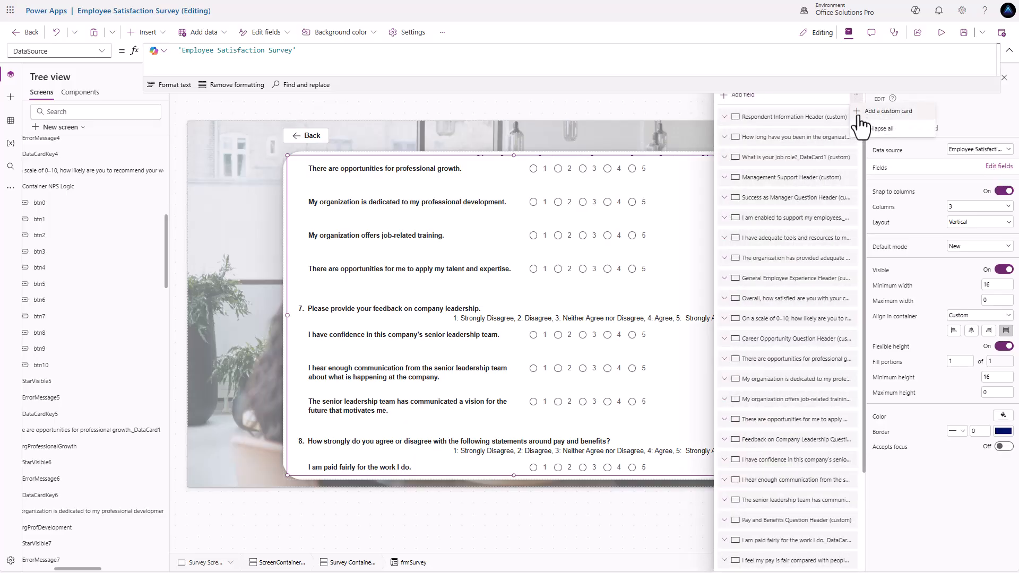
scroll(80, 421, "down", 4)
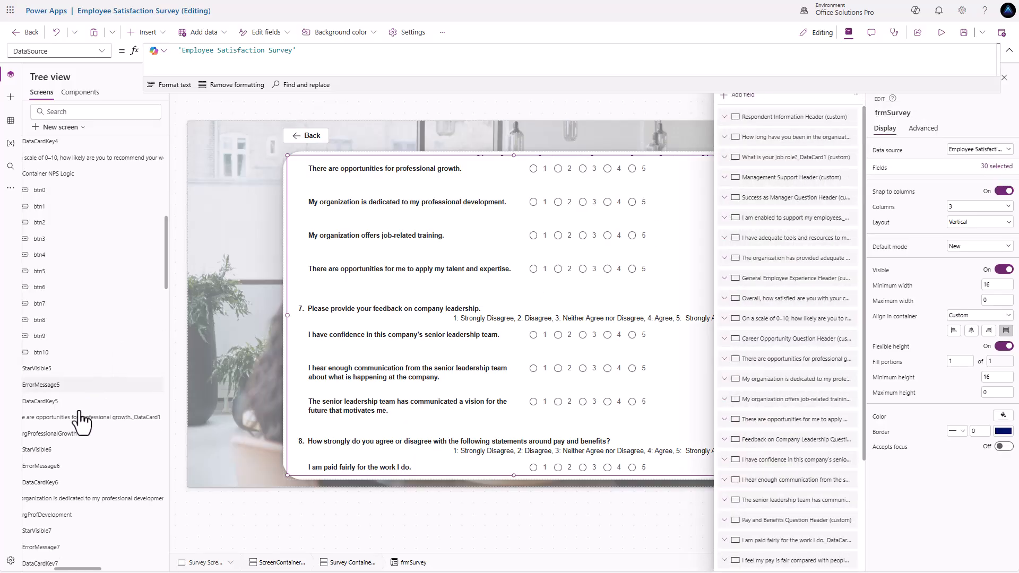
scroll(75, 563, "down", 18)
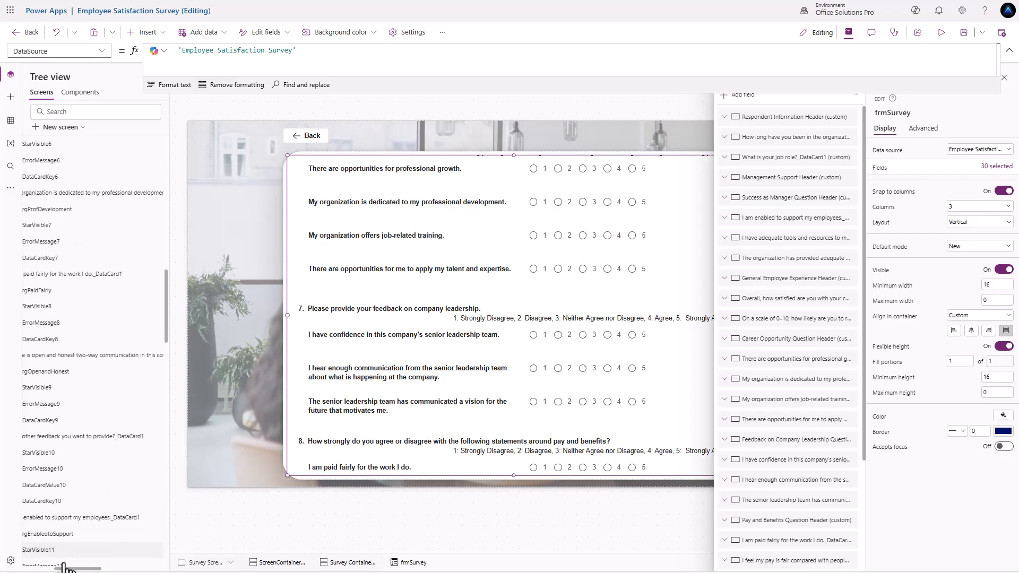
scroll(67, 542, "down", 7)
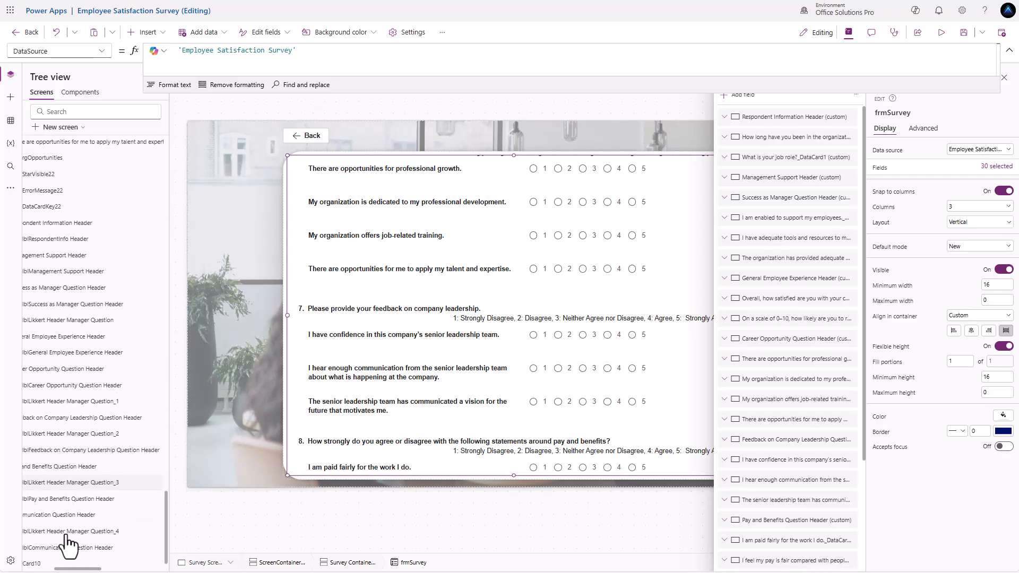
left_click_drag(58, 570, 33, 571)
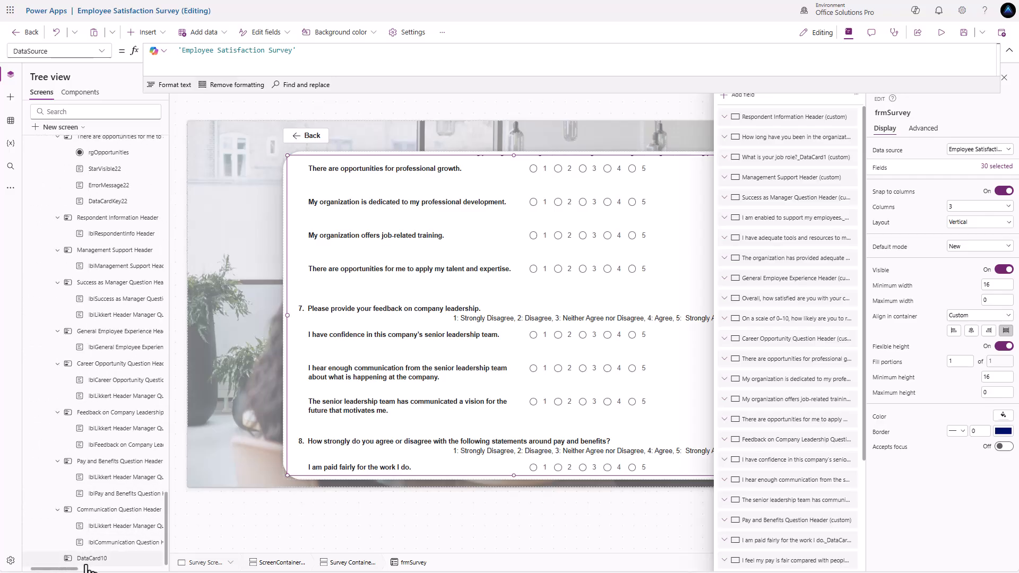
- Rename the new DataCard10 card to 'From Buttons'
double_click(97, 560)
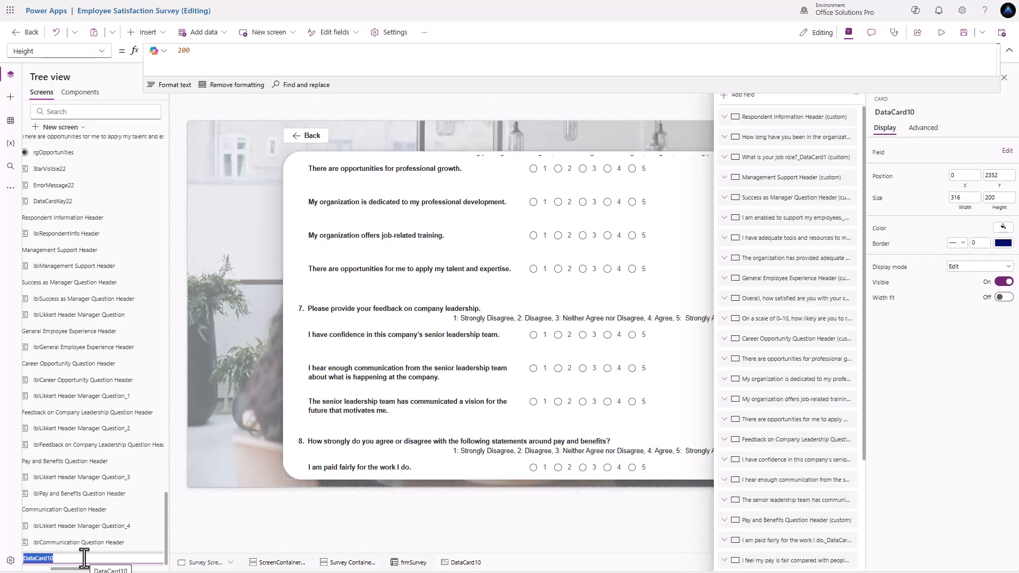
type("From Buttons")
key("Escape")
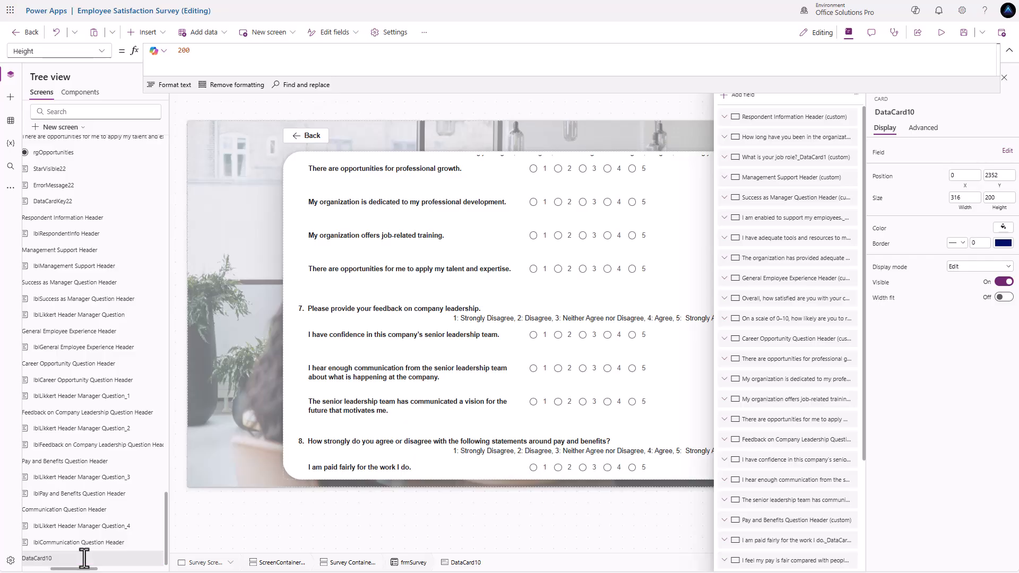
scroll(399, 403, "down", 3)
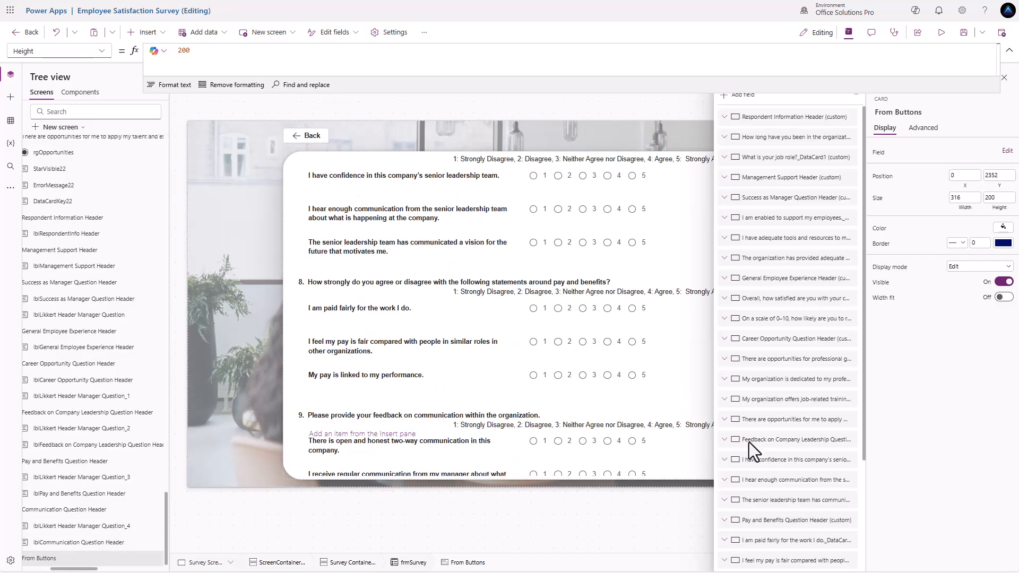
- Set the From Buttons card's width to Parent.Width and its height to 42
scroll(359, 400, "down", 4)
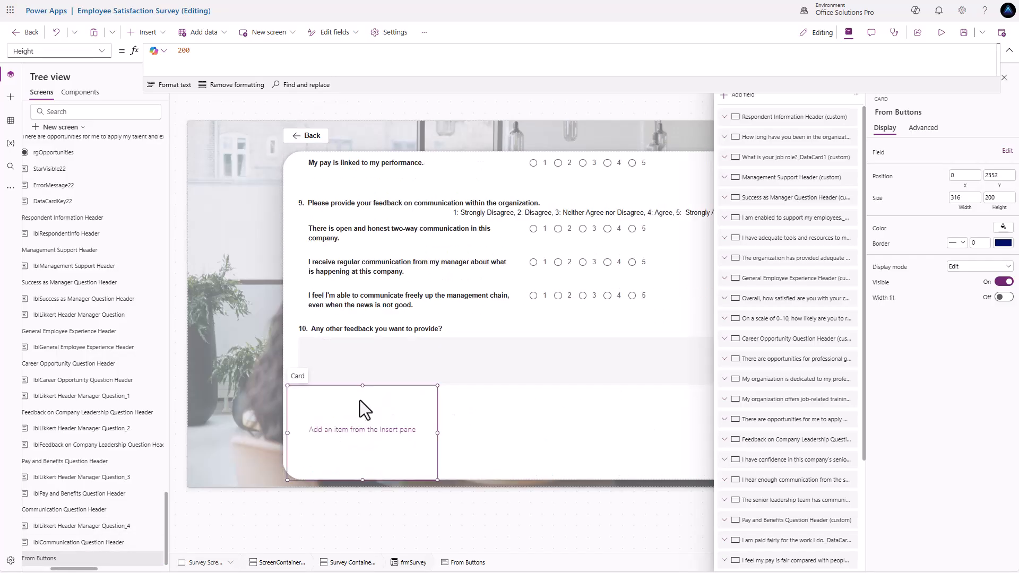
left_click(975, 208)
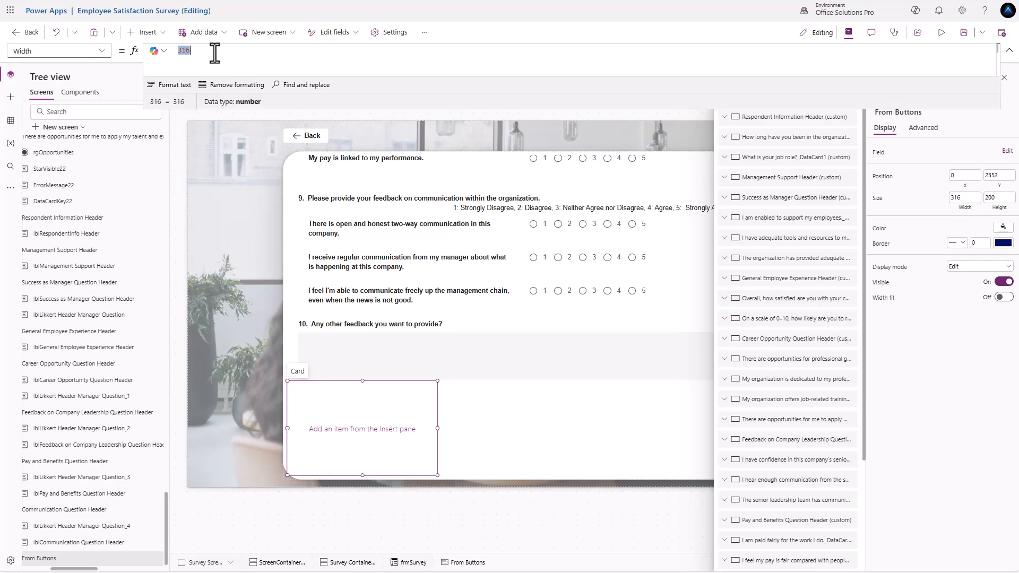
type("Parent.Width")
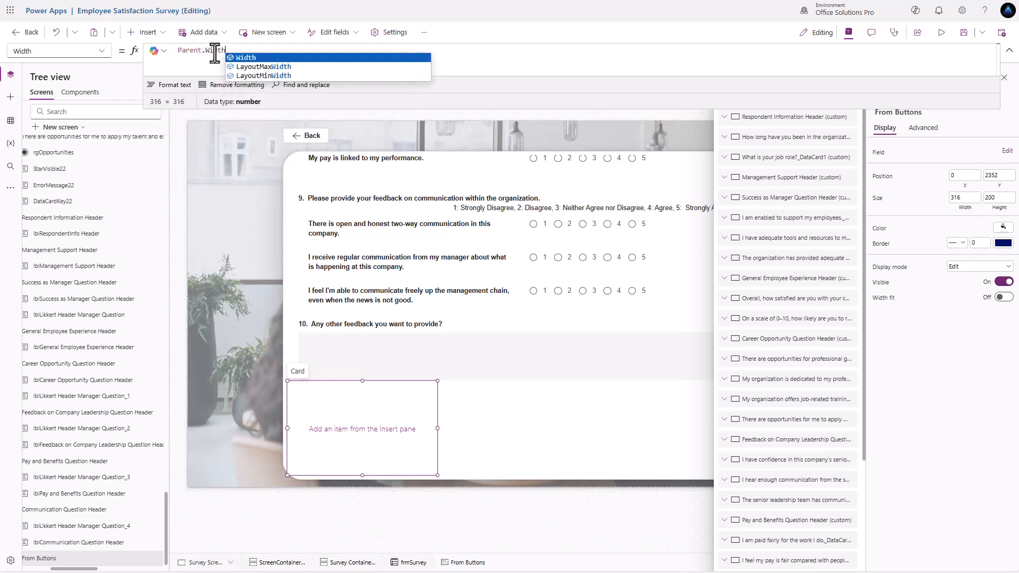
left_click(993, 197)
type("4")
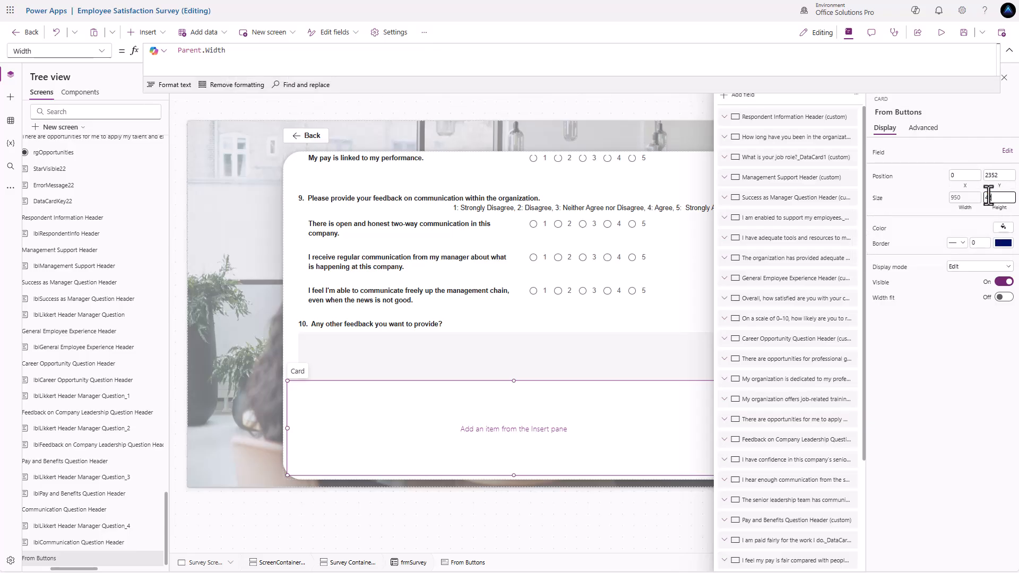
type("2")
- Insert a button into the card, move it to the top-left, then re-edit the card's height
left_click(148, 36)
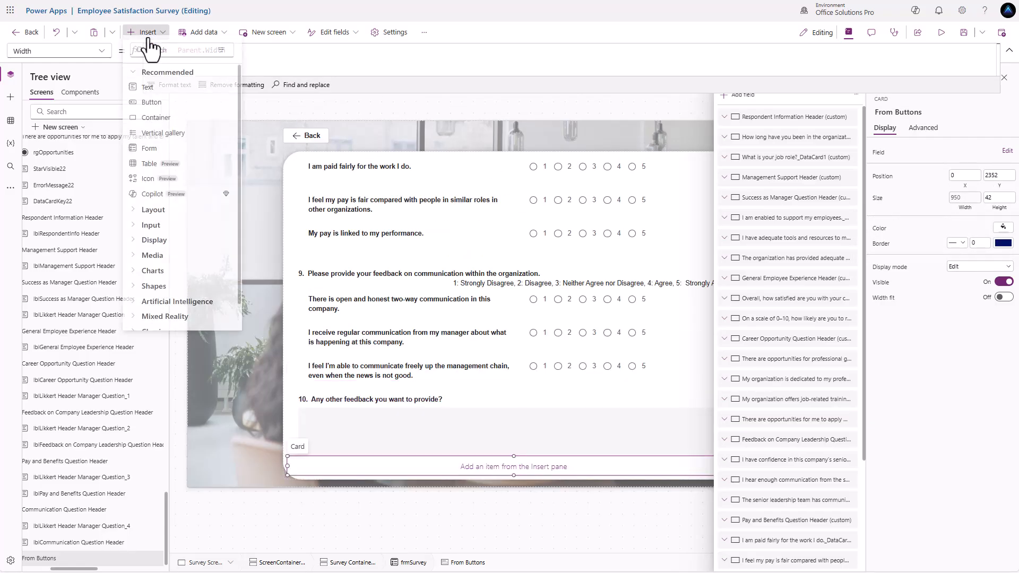
left_click(149, 121)
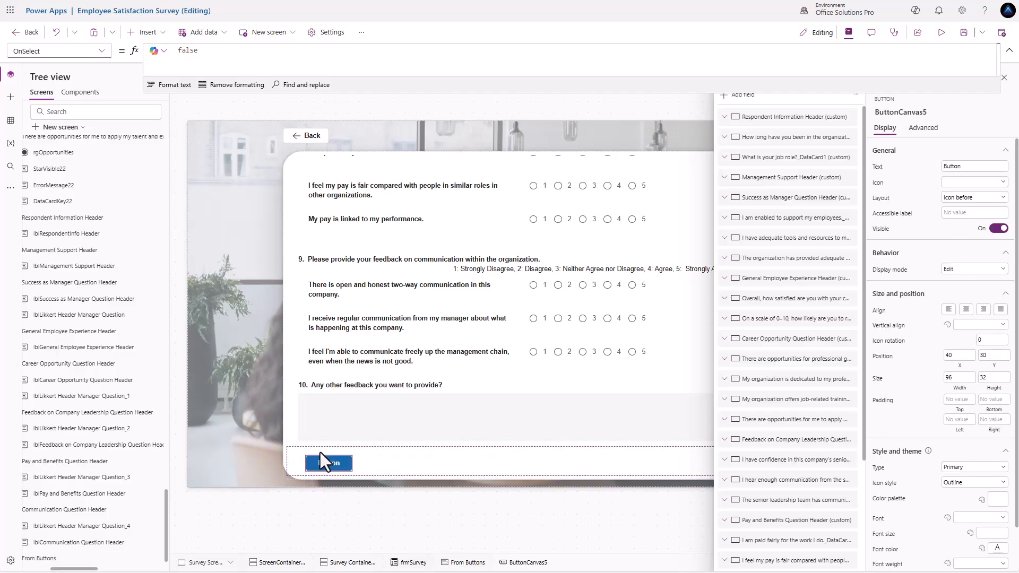
left_click_drag(320, 453, 322, 461)
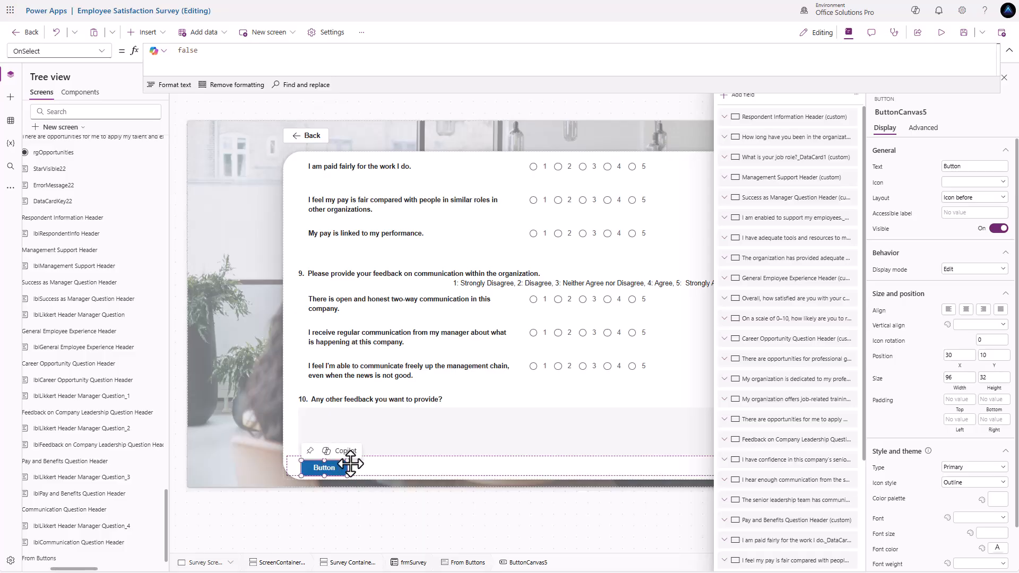
left_click(372, 466)
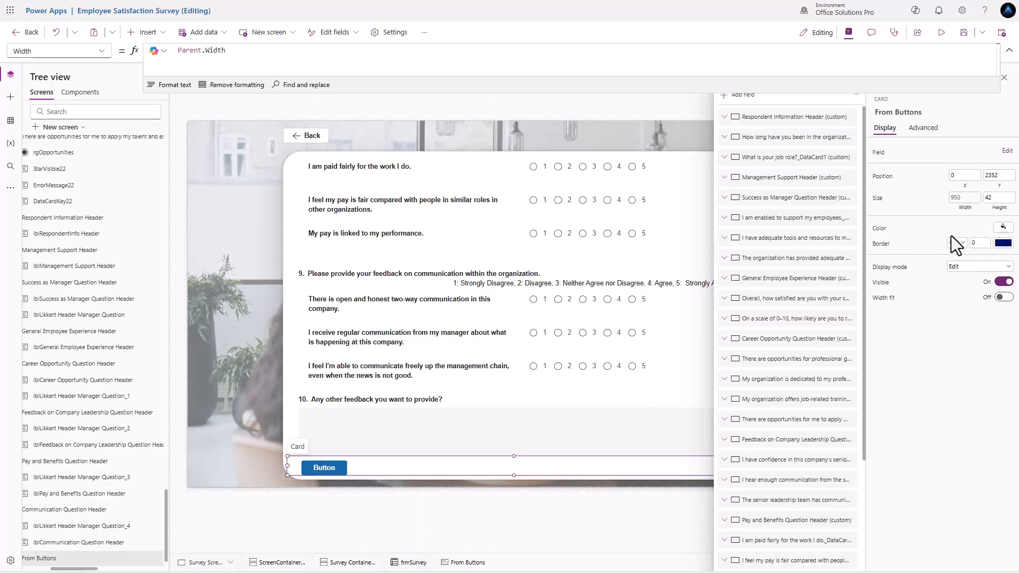
left_click(995, 198)
type("5")
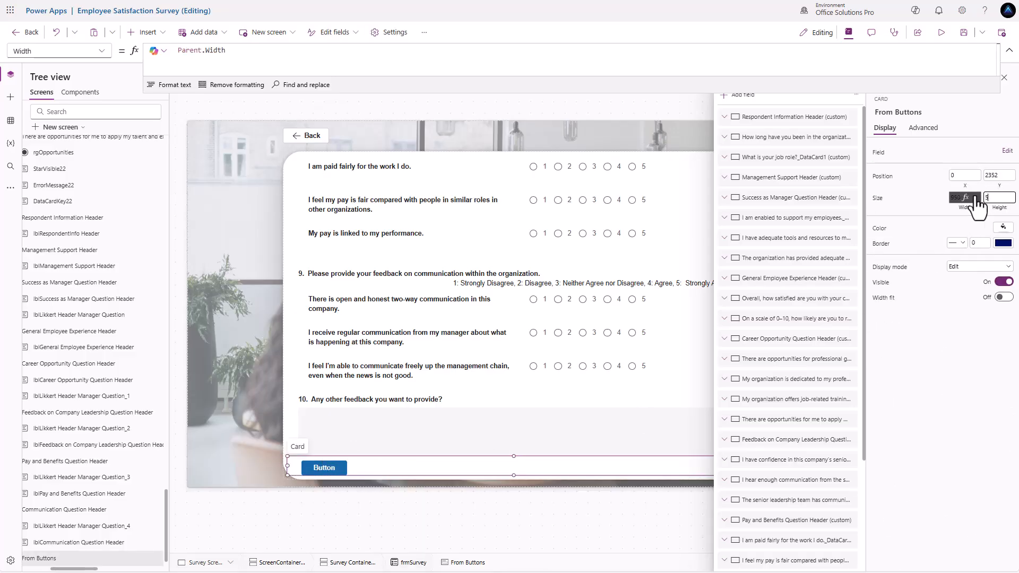
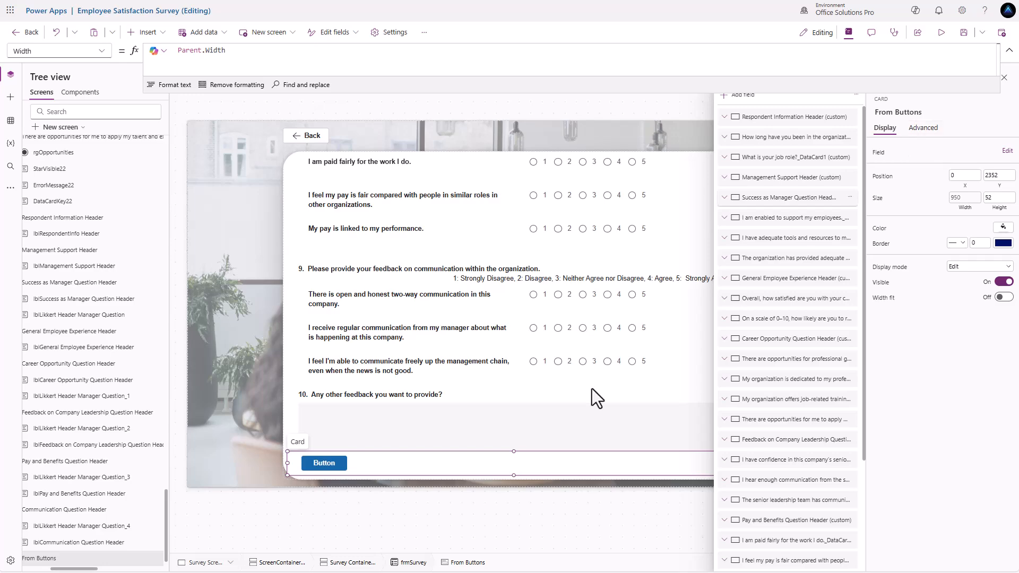
- Relabel the form's bottom button as 'Submit'
left_click(324, 464)
left_click_drag(968, 161, 906, 166)
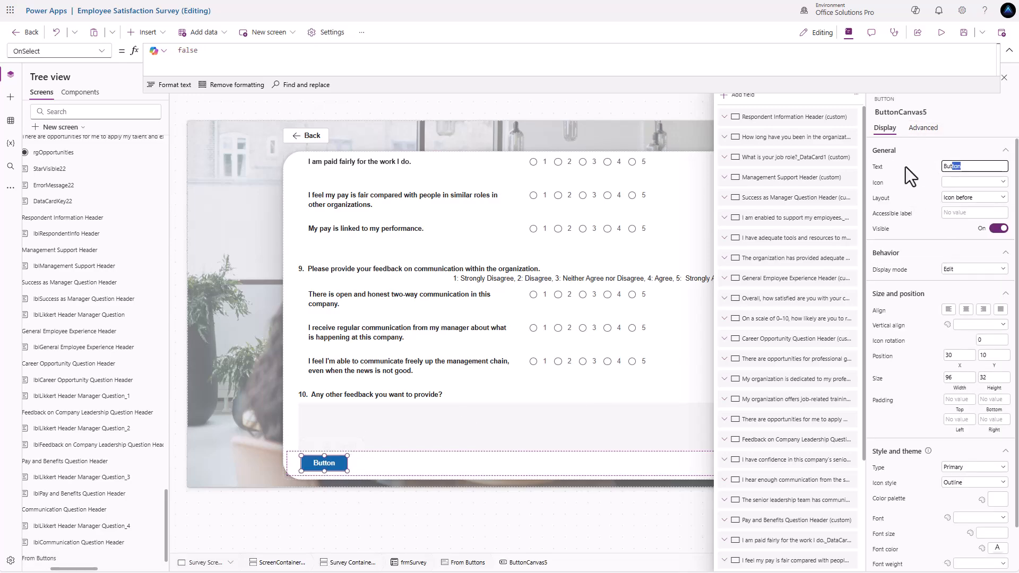
type("Submit")
left_click(918, 181)
- Set the button's OnSelect to SubmitForm(frmSurvey) and close the Fields pane
left_click(924, 128)
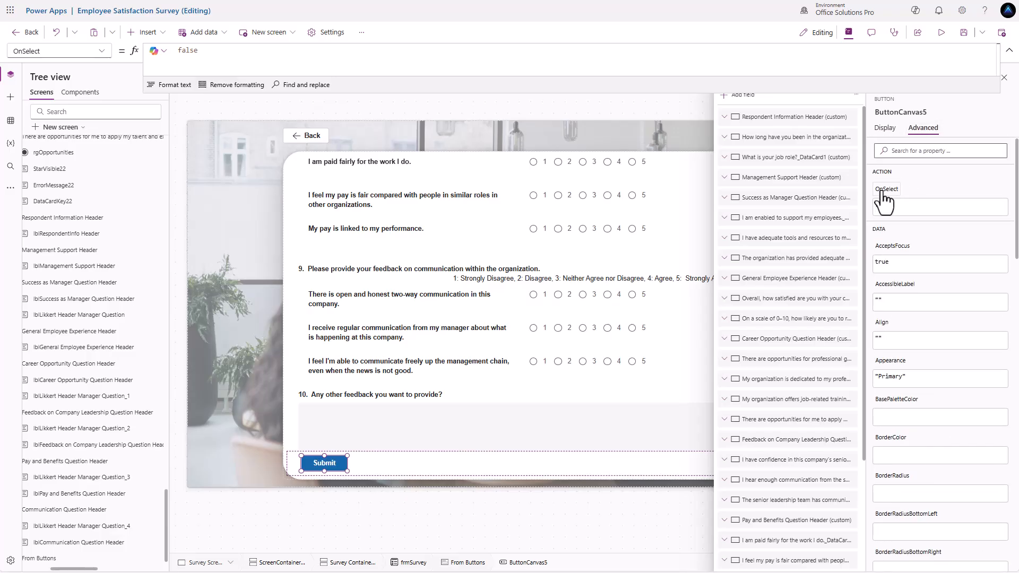
left_click(218, 50)
key("ctrl+a")
type("S")
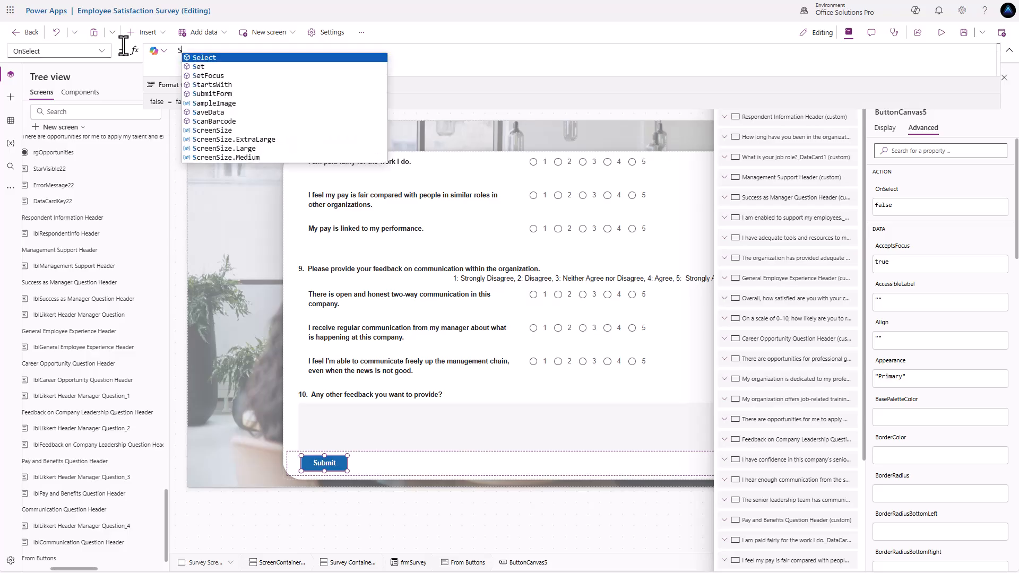
type("ubmitForm(fr")
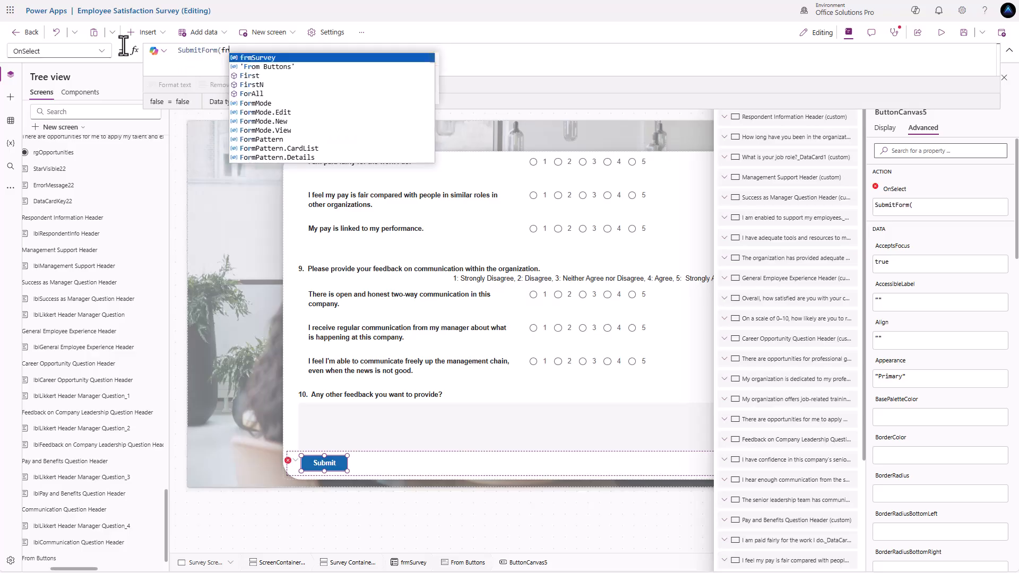
type("mSurvey);")
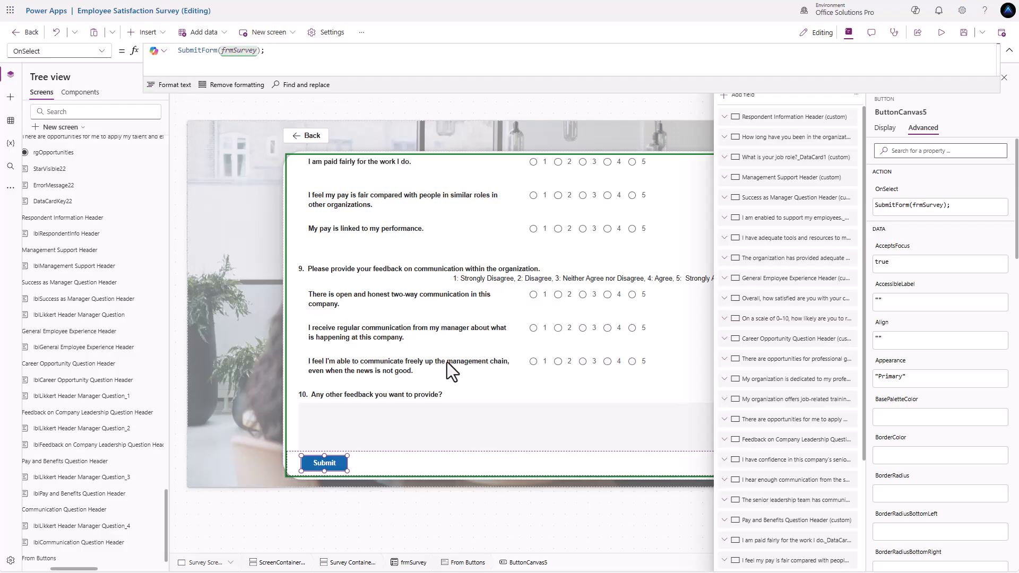
left_click(856, 78)
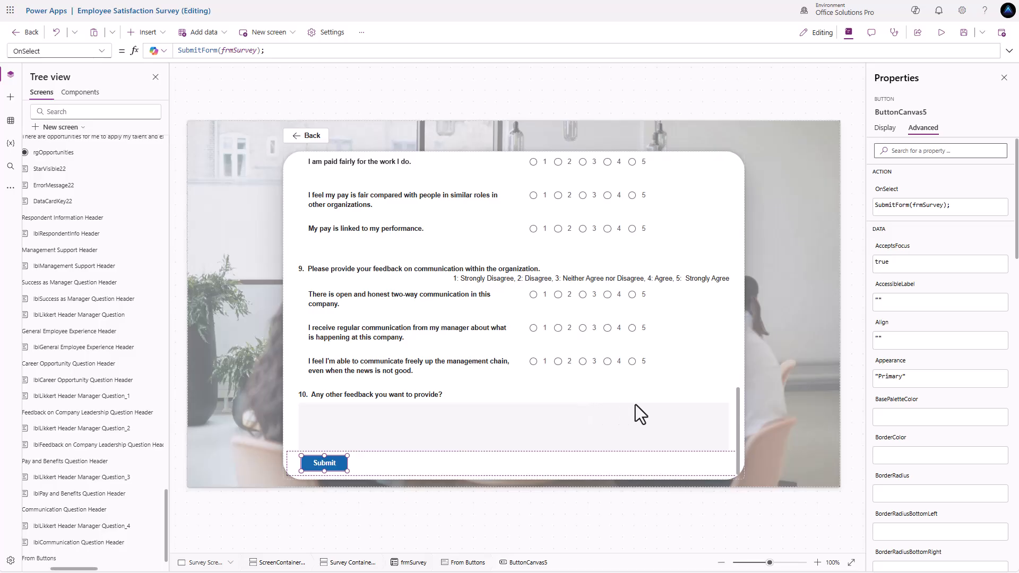
- Set frmSurvey's OnSuccess to Notify("Successfully submitted", NotificationType.Success, 1000);
scroll(690, 383, "up", 1)
left_click(712, 369)
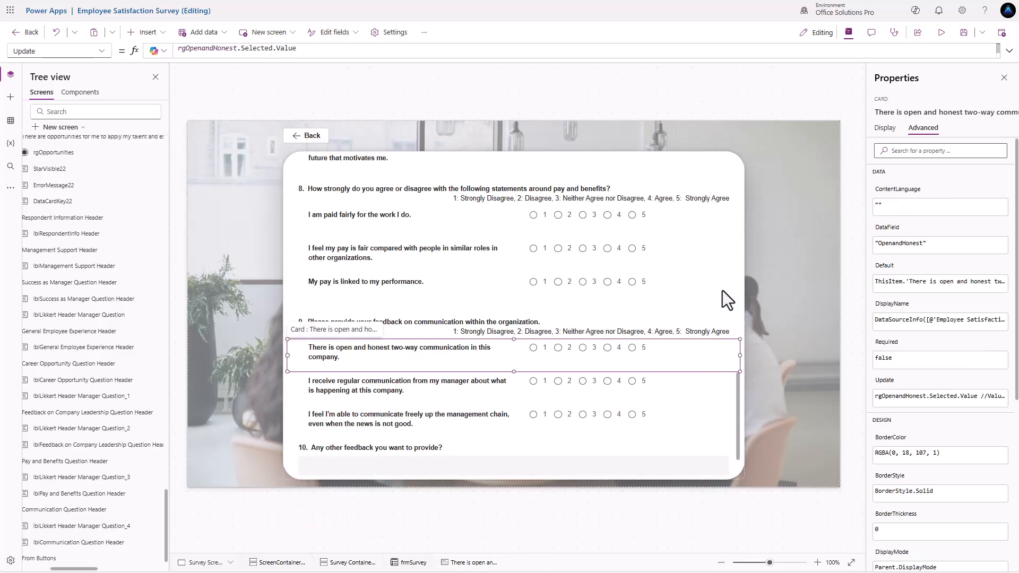
left_click(728, 282)
left_click(738, 262)
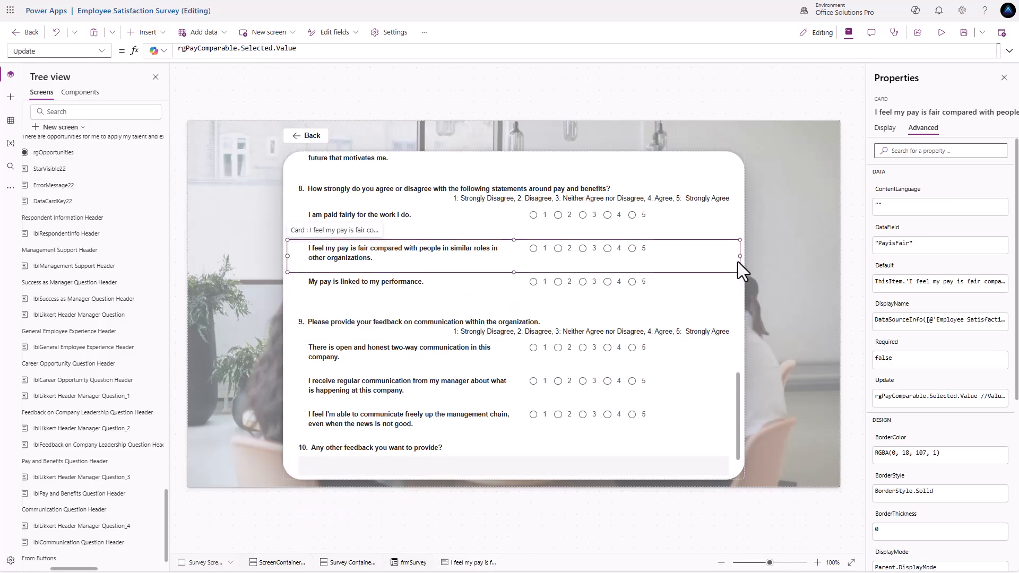
left_click(740, 294)
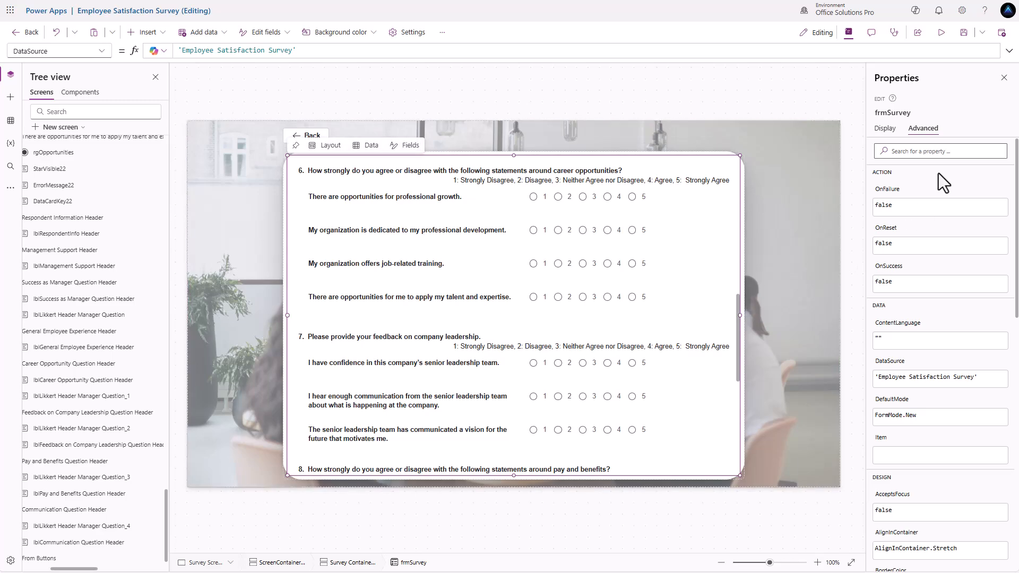
left_click(890, 281)
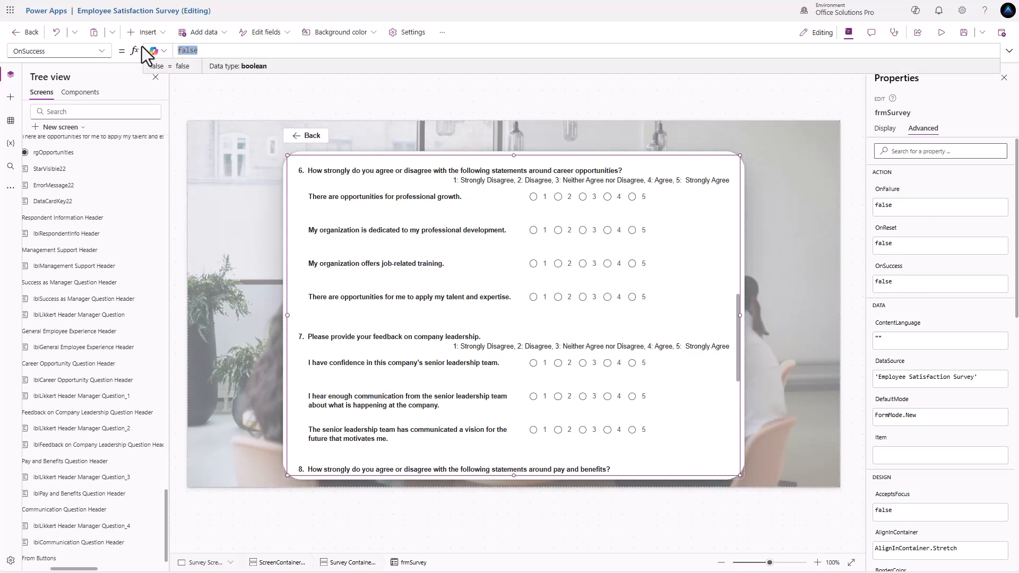
type("Not")
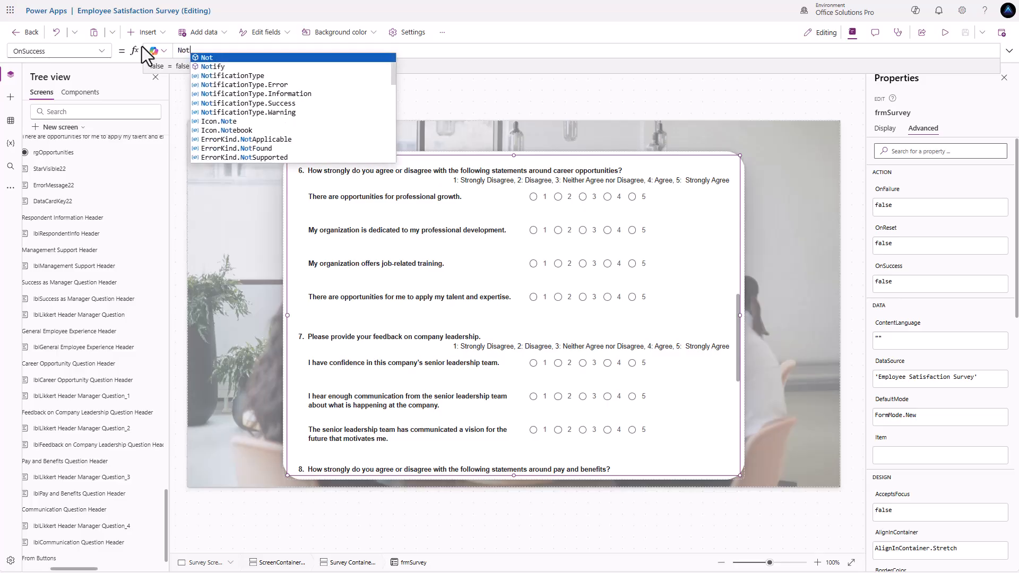
type("ify(")
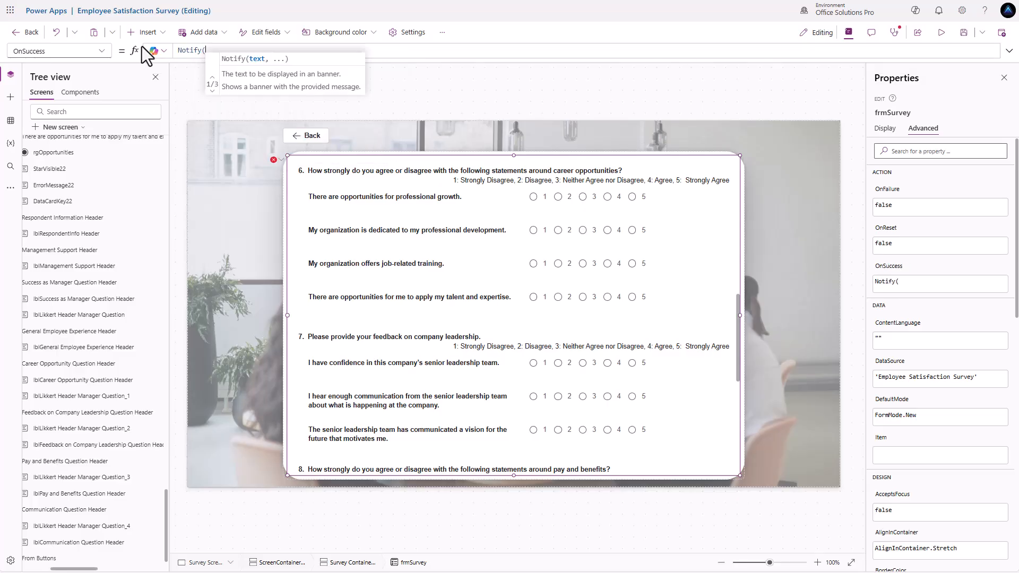
type("\"Successfu")
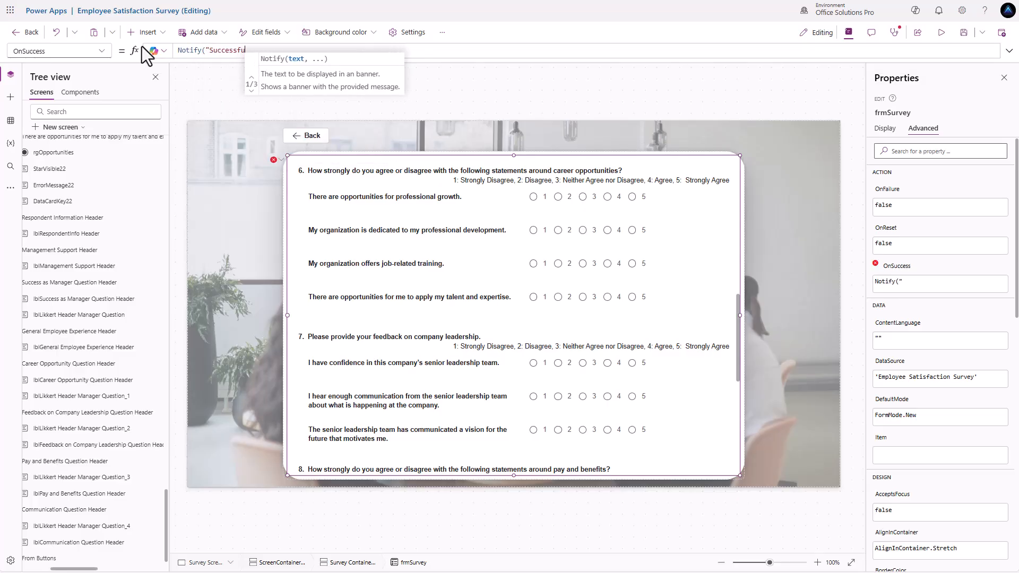
type("lly submitted")
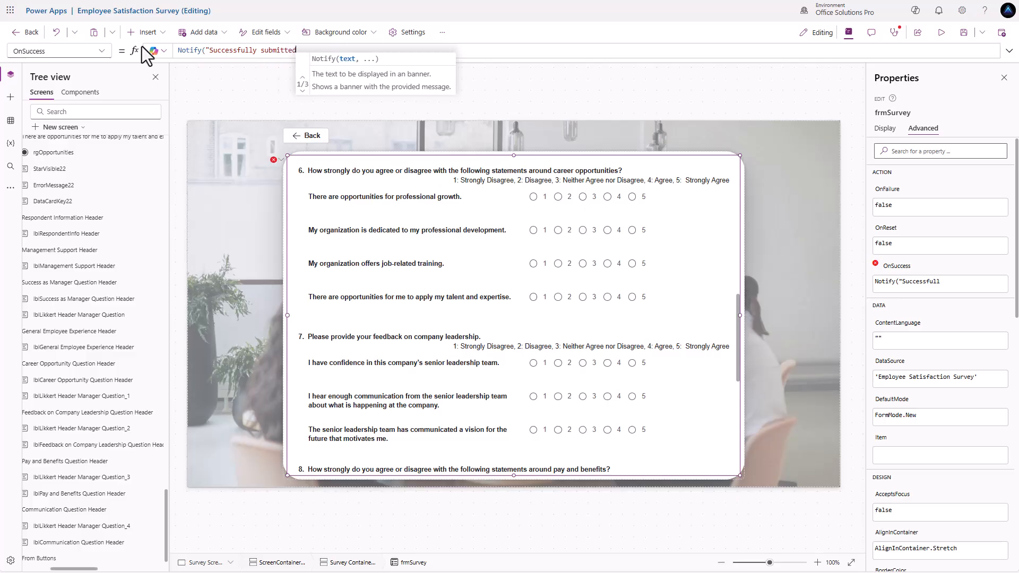
type("\"")
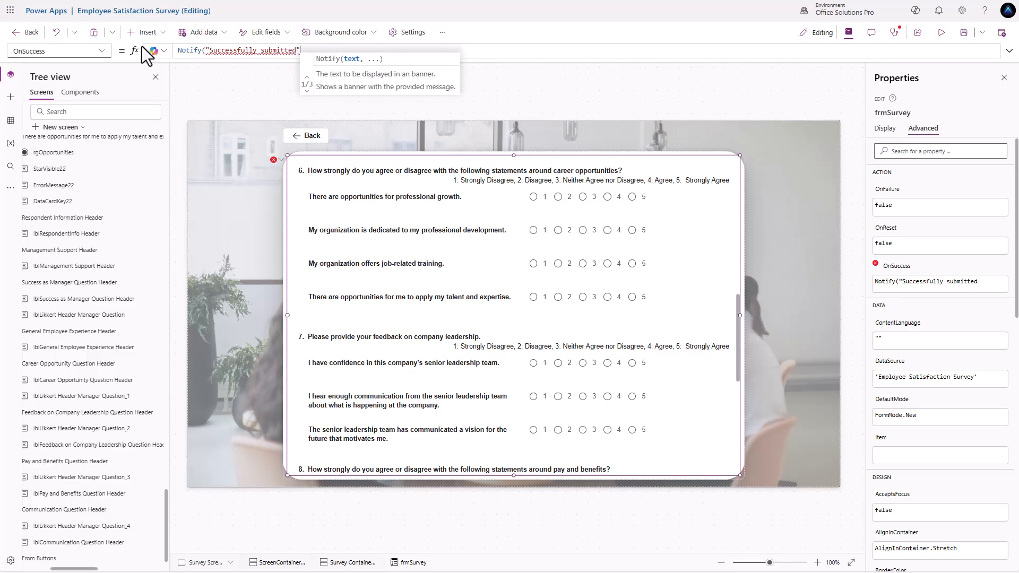
type(", Not")
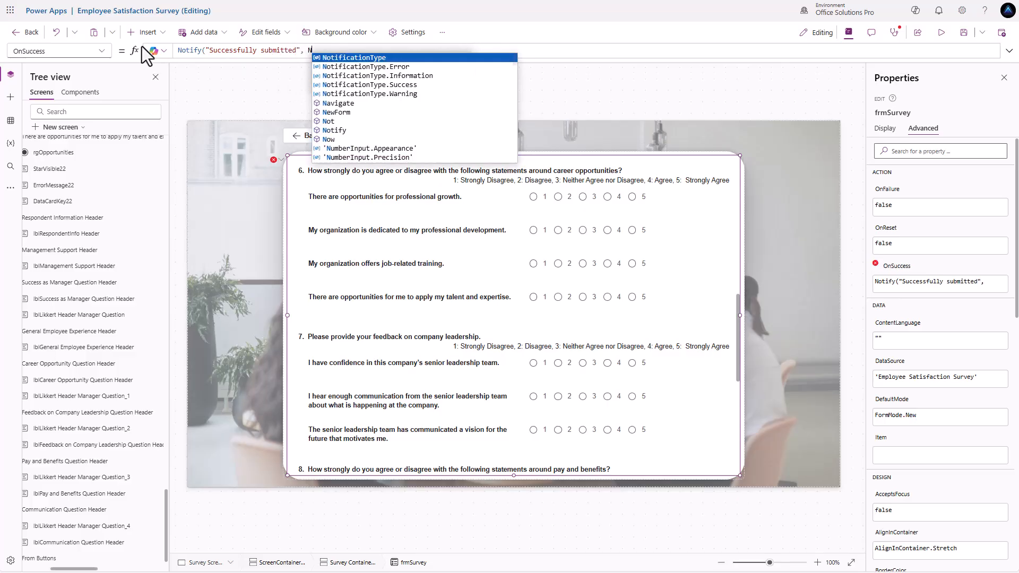
key("Down")
key("Down")
key("Down")
key("Down")
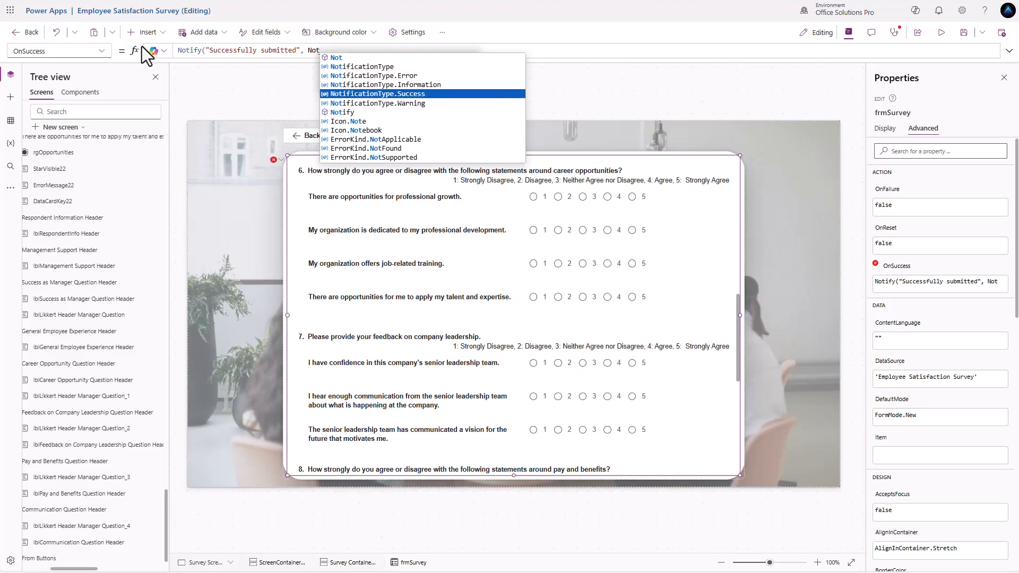
key("Tab")
type(", 10")
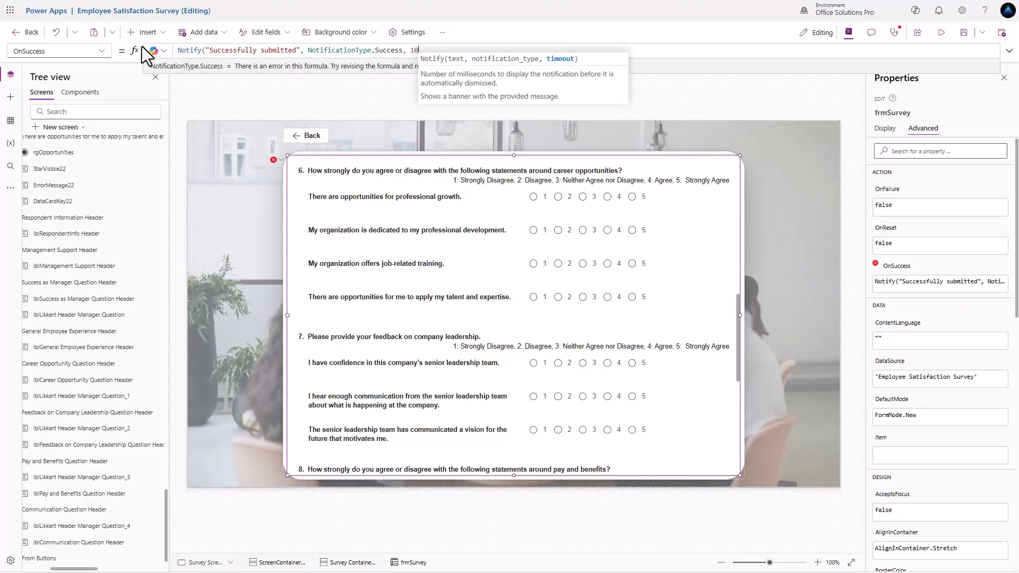
type("00);")
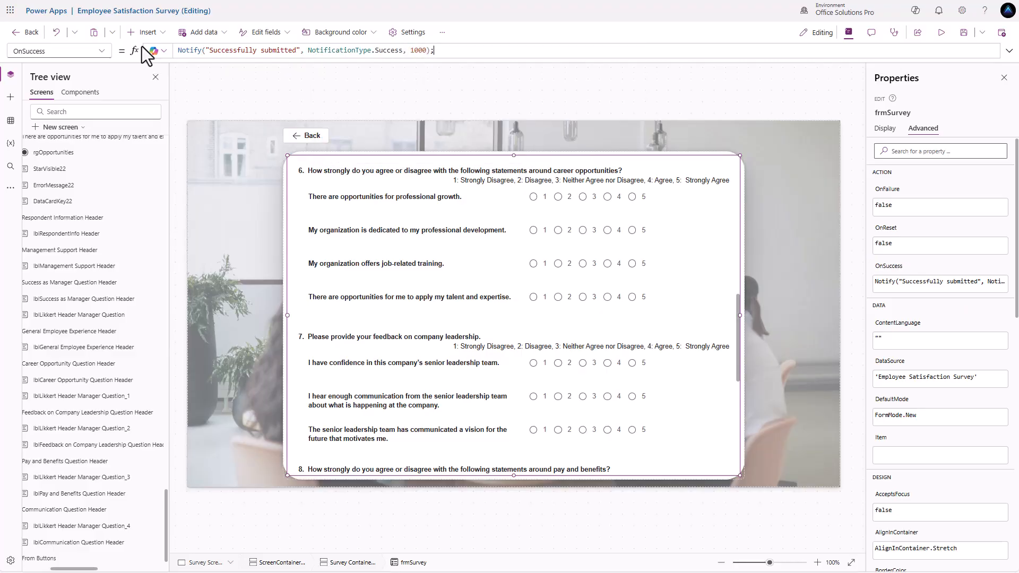
key("shift+Return")
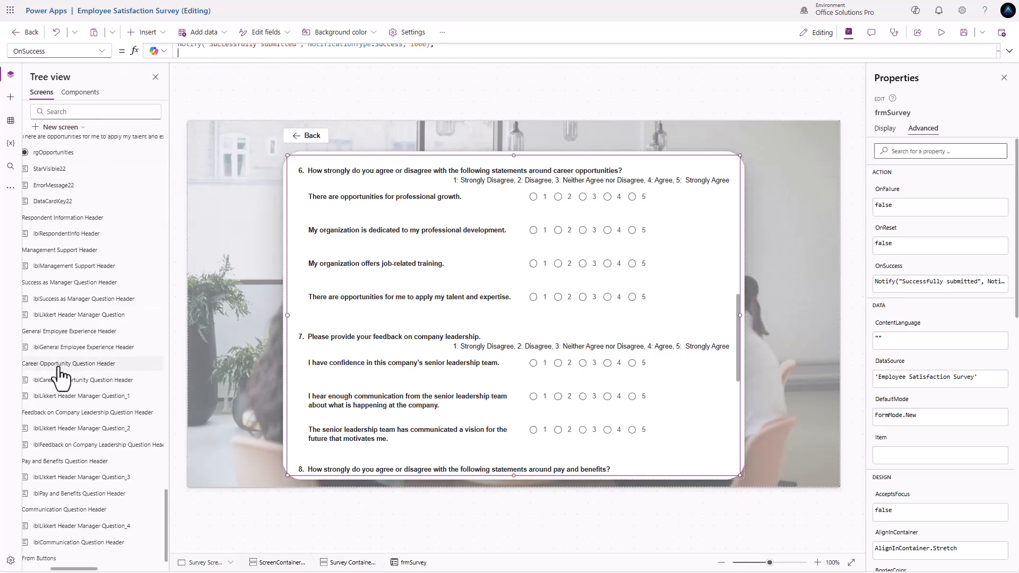
- Create Screen1 from the Success template, with a check icon and completion message
scroll(64, 382, "up", 10)
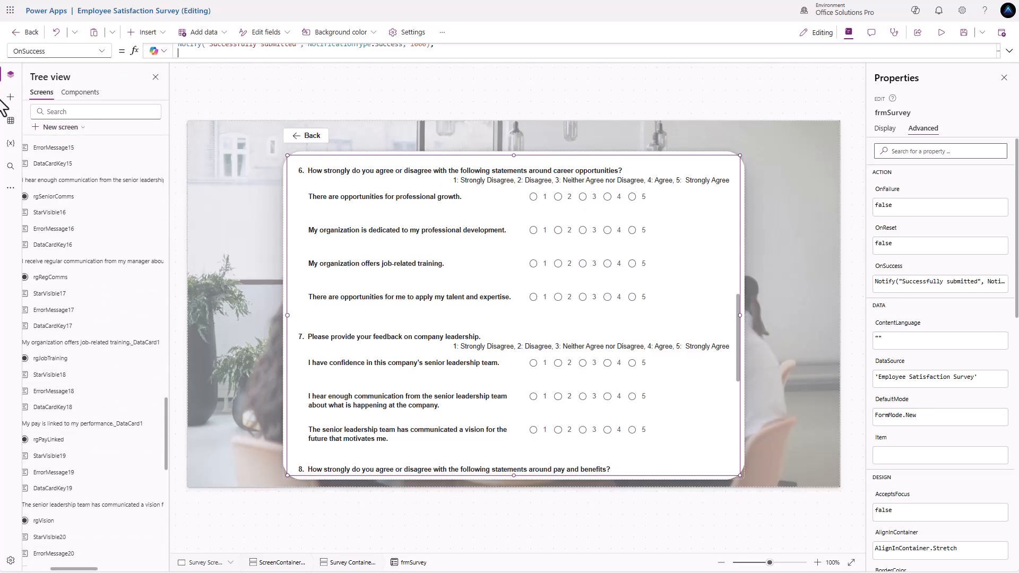
scroll(78, 318, "up", 15)
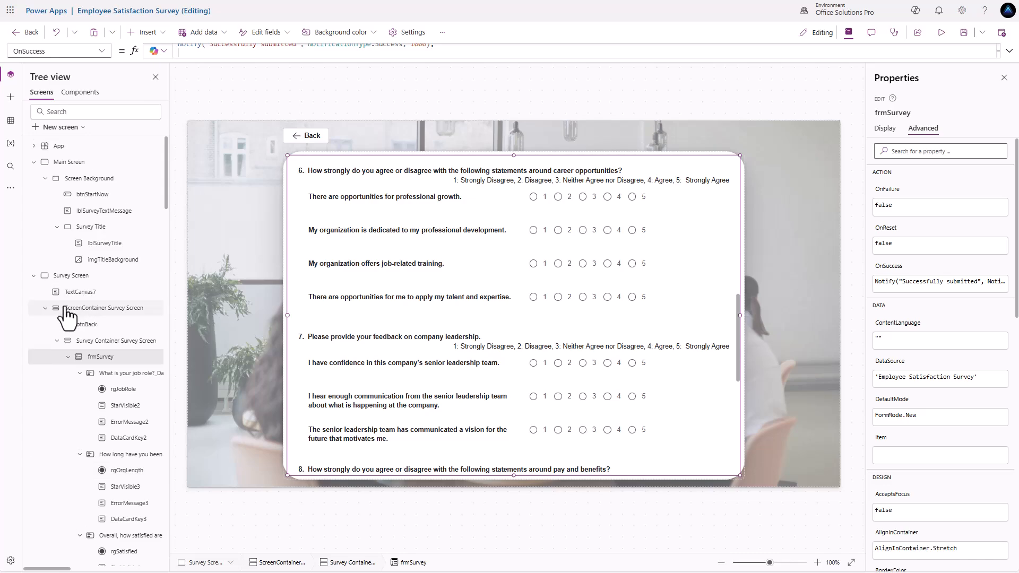
left_click(34, 275)
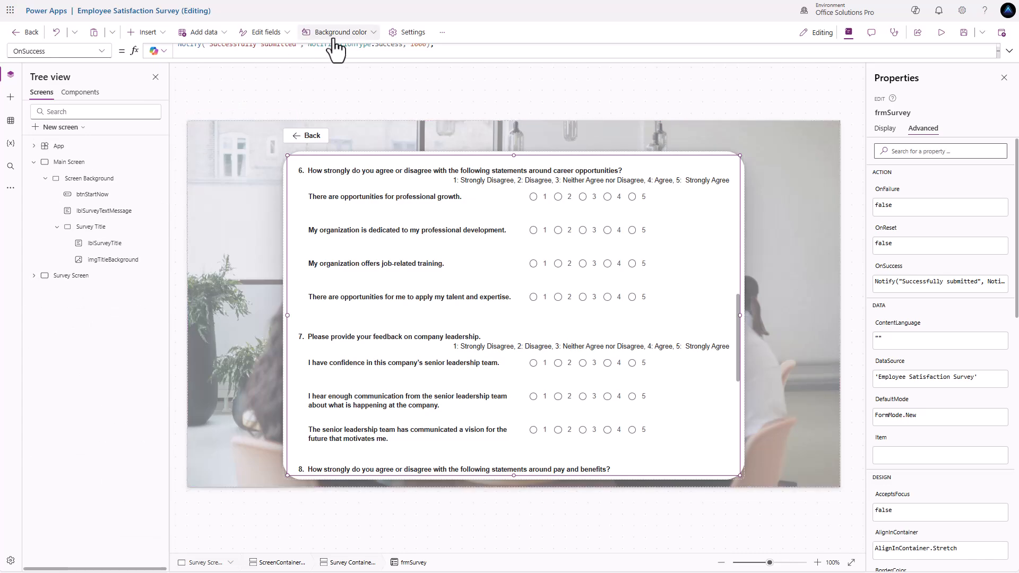
left_click(292, 33)
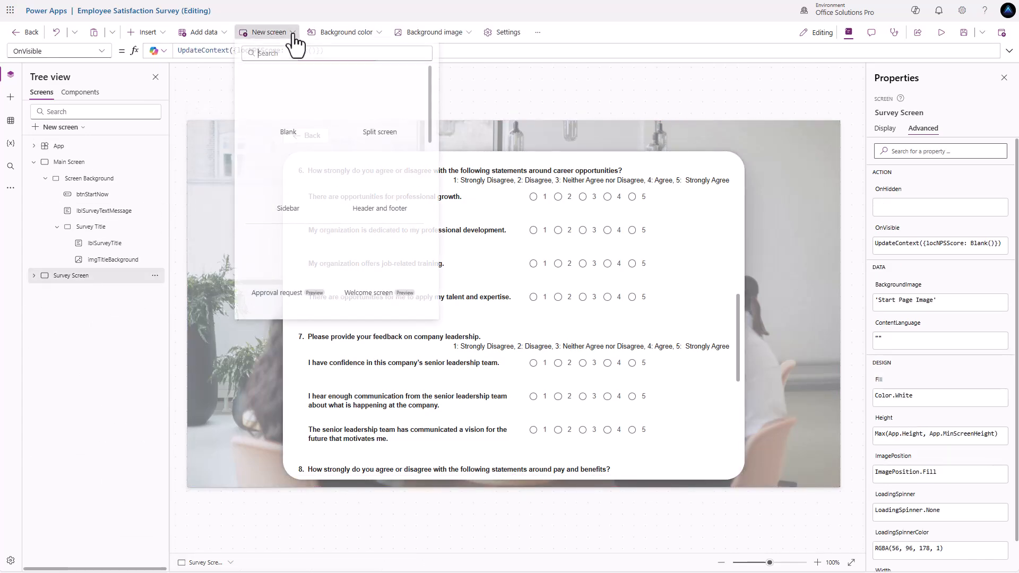
scroll(317, 120, "down", 3)
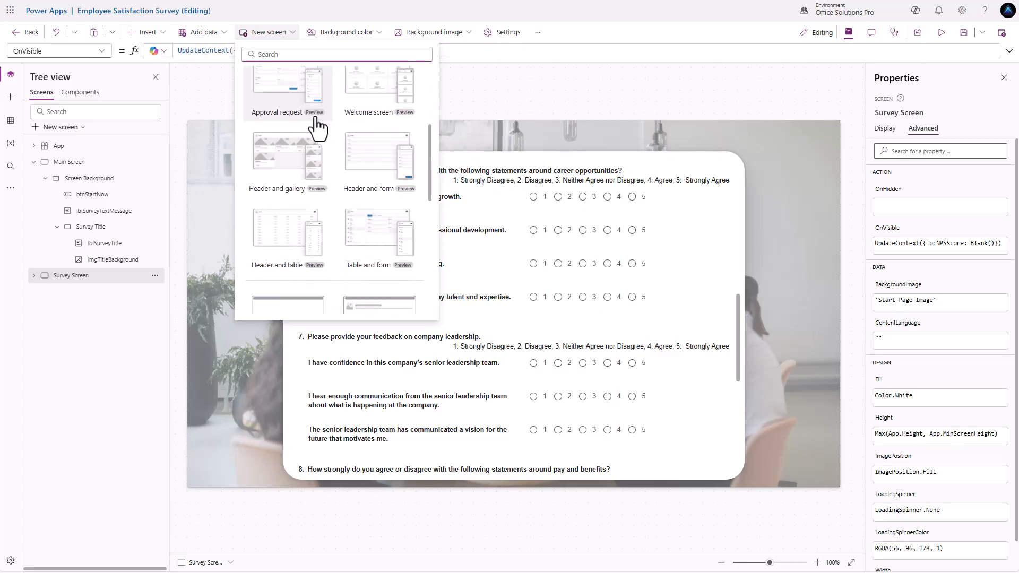
scroll(316, 119, "down", 6)
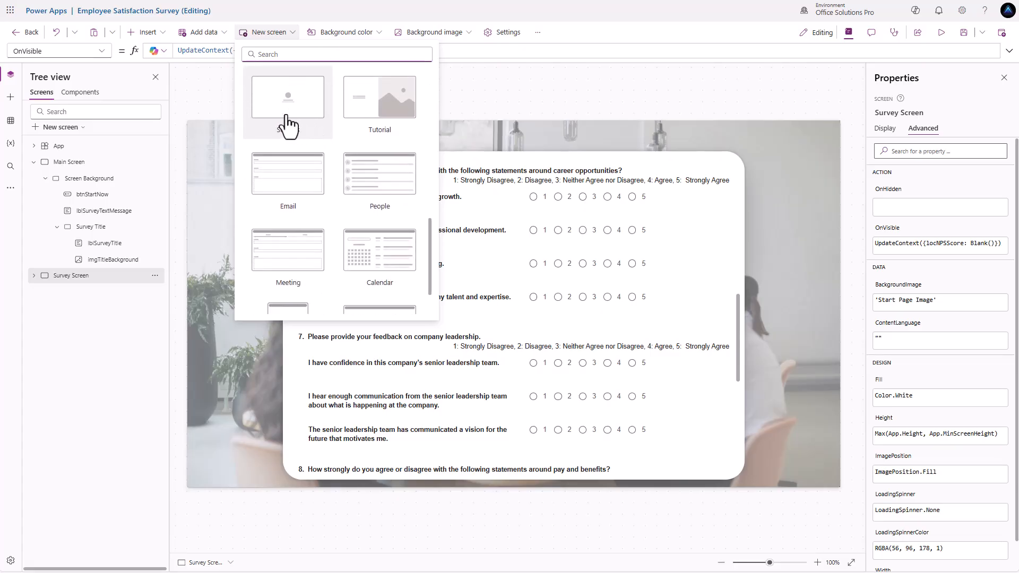
scroll(288, 114, "down", 2)
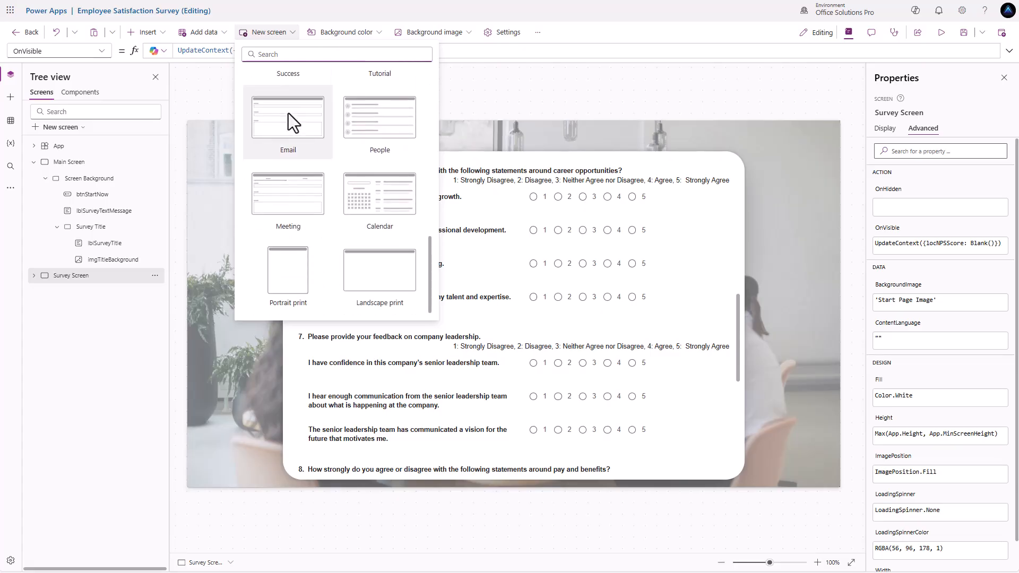
scroll(320, 132, "up", 3)
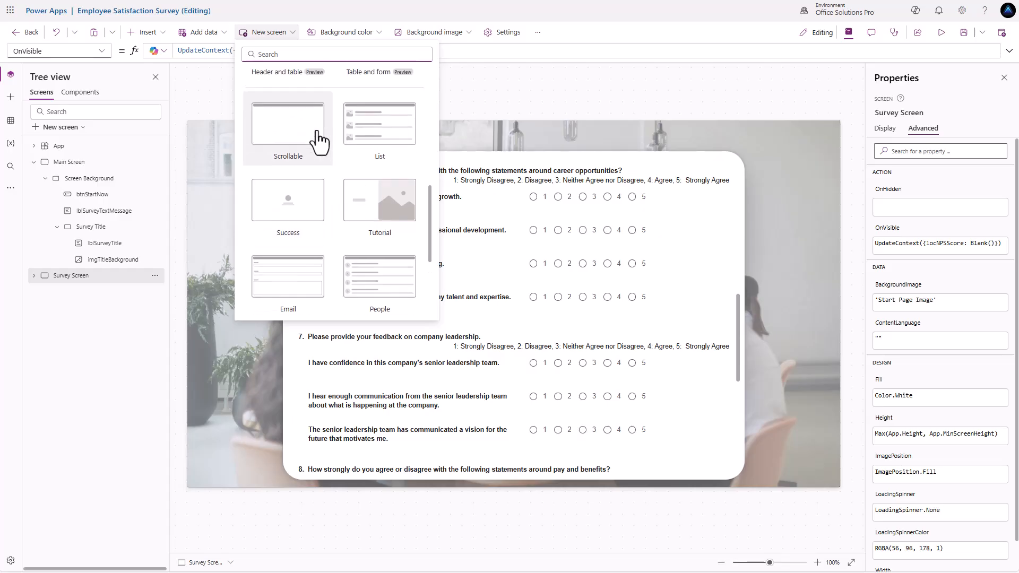
scroll(316, 137, "up", 5)
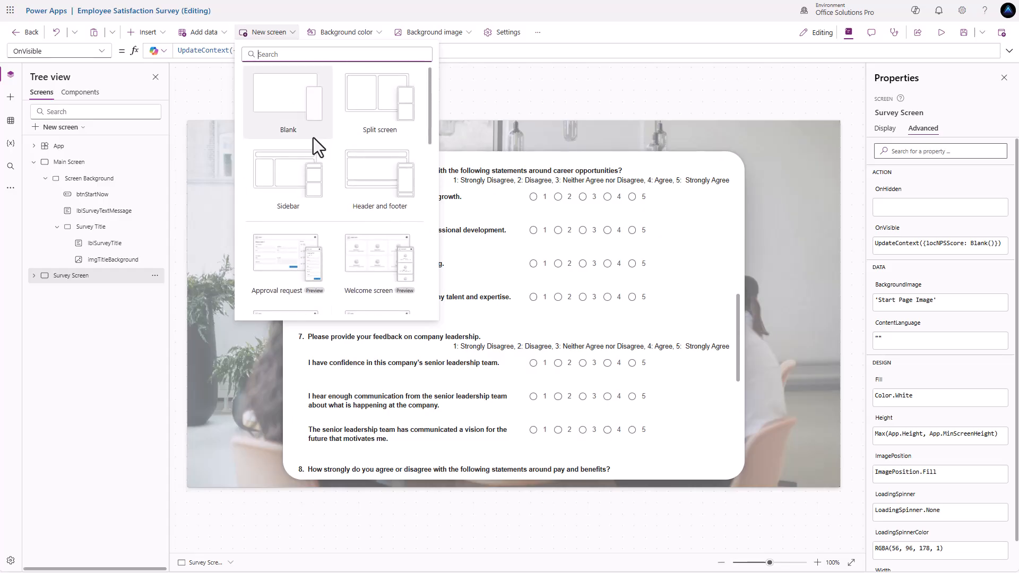
scroll(313, 141, "down", 5)
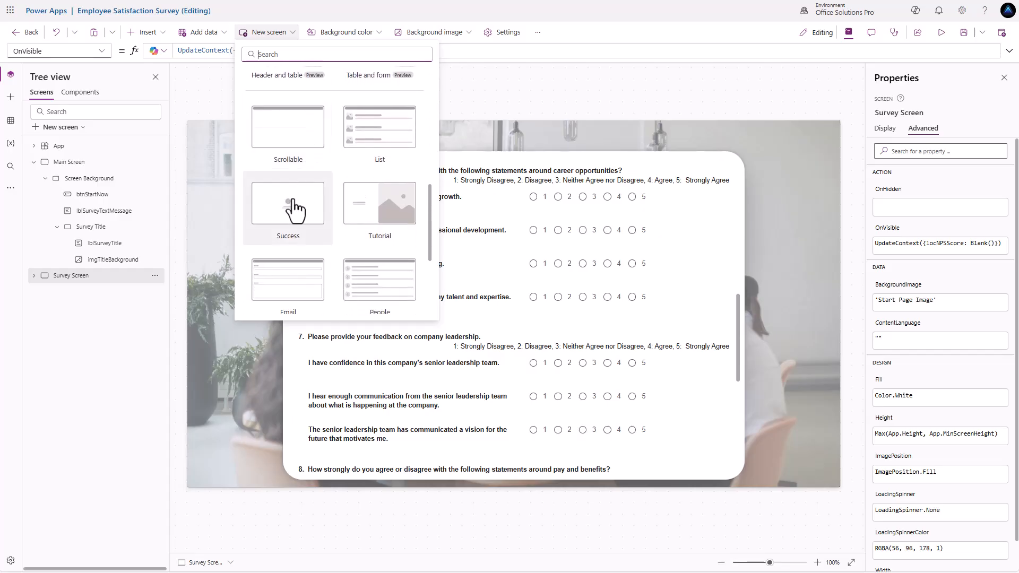
left_click(295, 209)
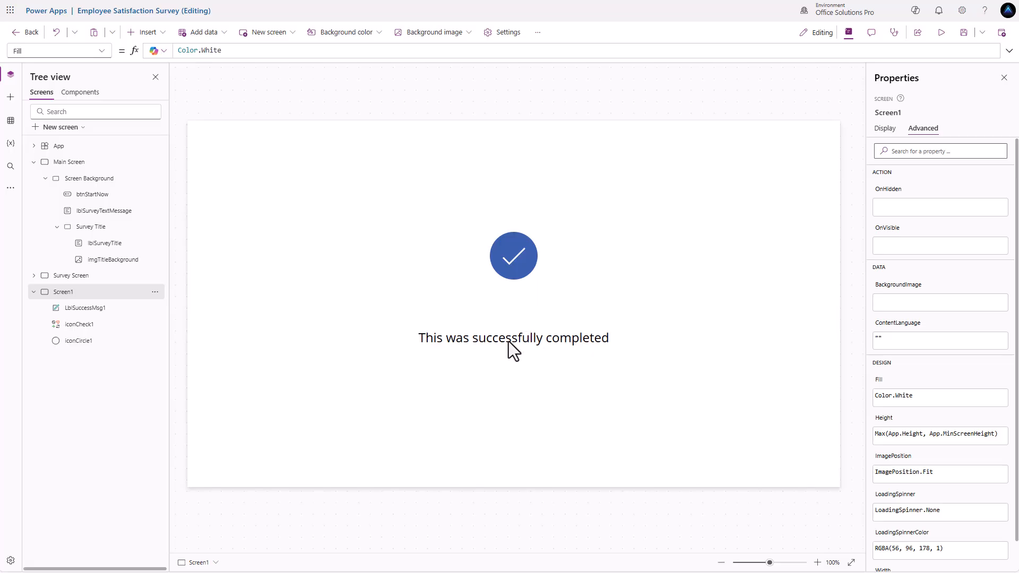
- Reword the message to 'The survey was successfully completed'
left_click(507, 342)
left_click_drag(190, 51, 198, 51)
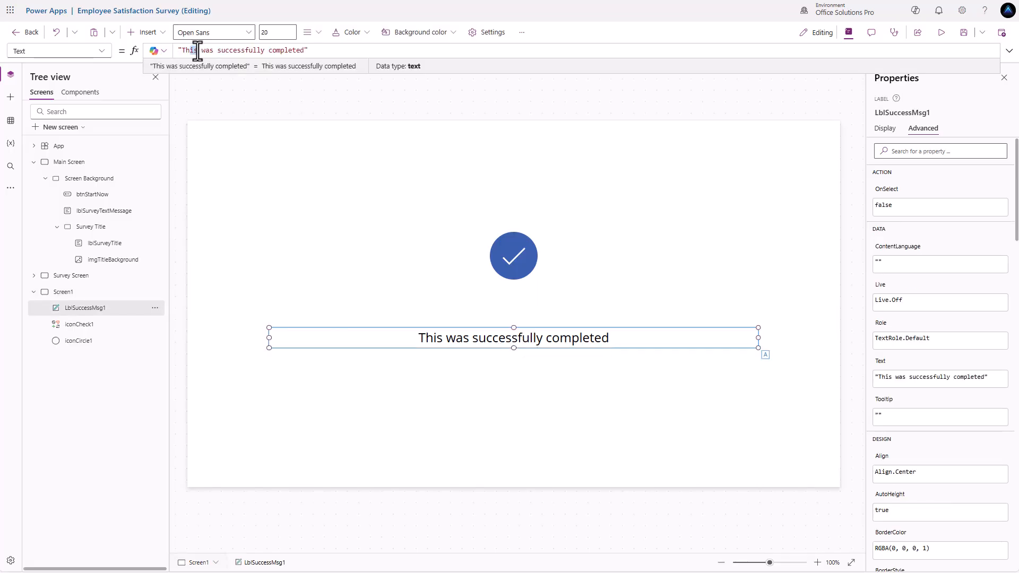
type("e surv")
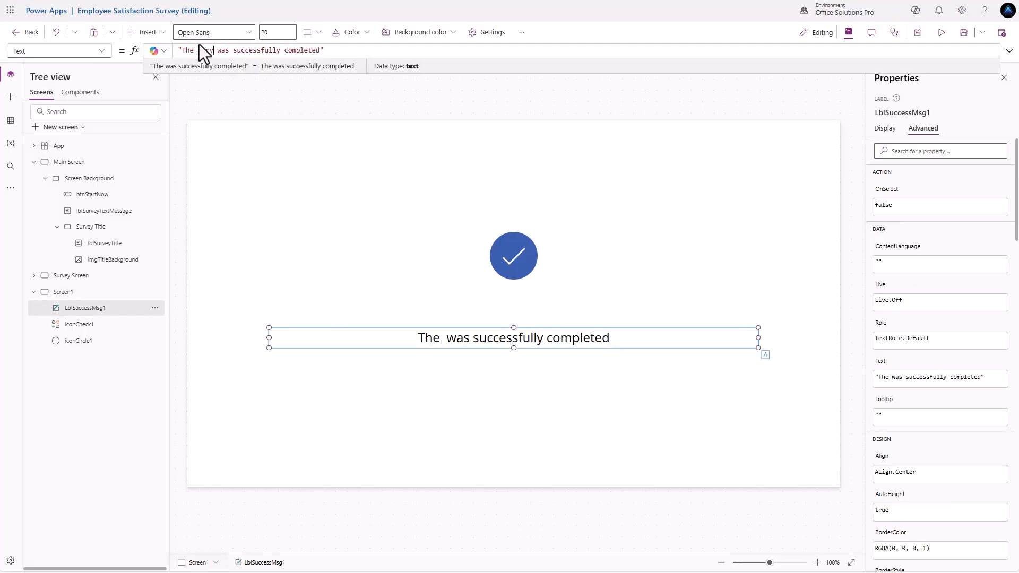
type("ey")
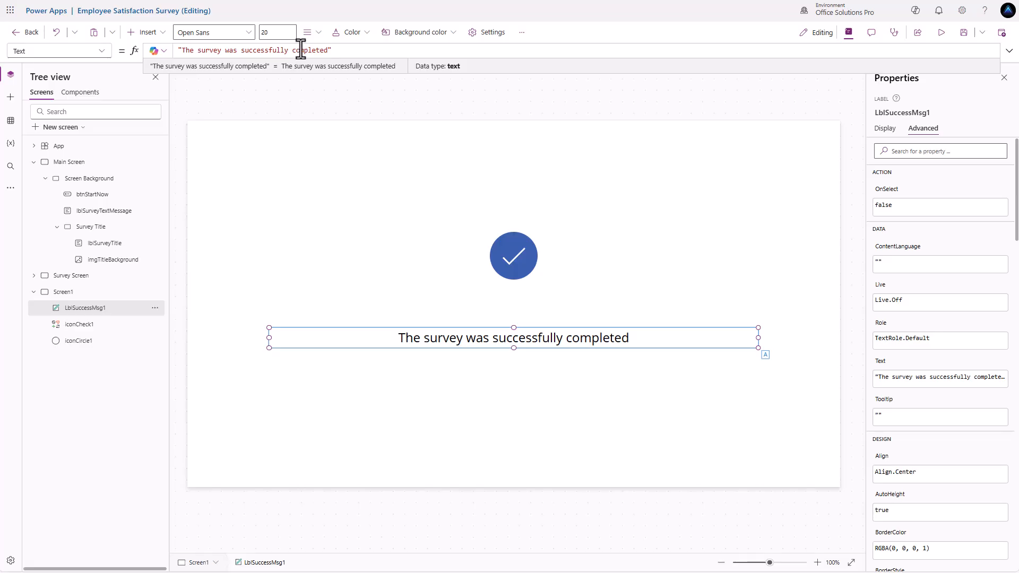
- Resize the blue check circle iconCircle1 to 400 x 400
left_click(517, 259)
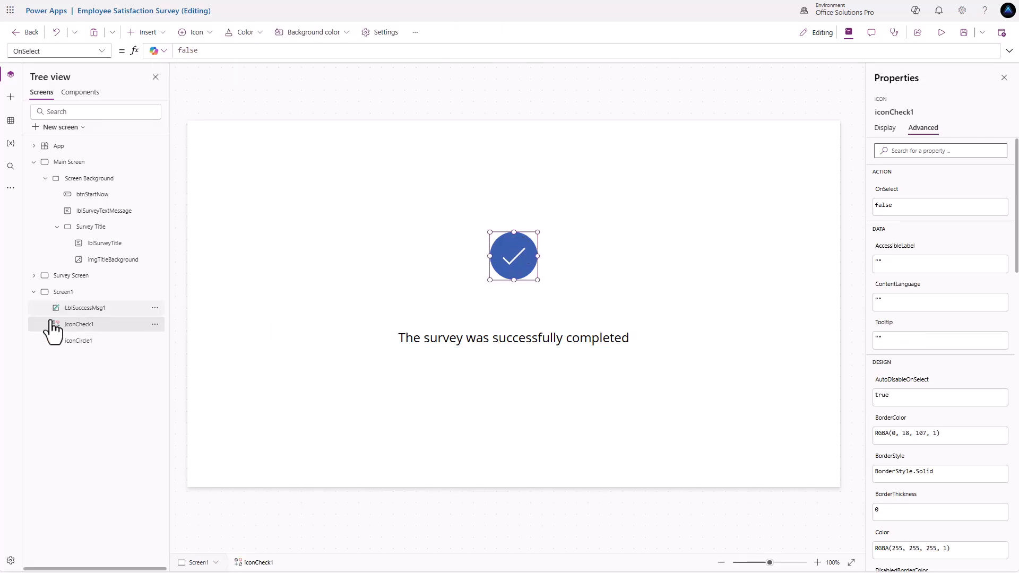
left_click(162, 340)
left_click(883, 129)
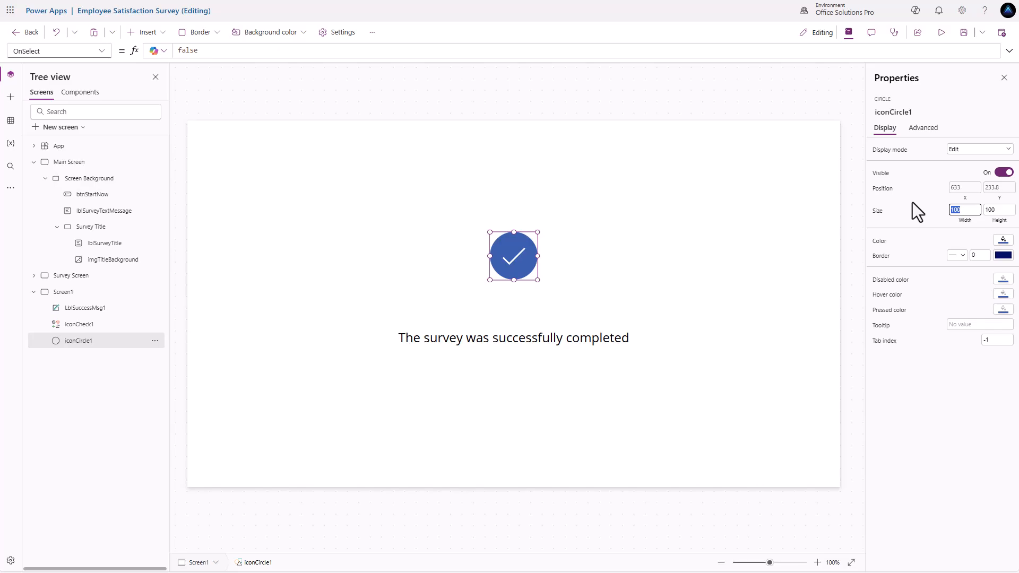
type("400")
key("Tab")
type("400")
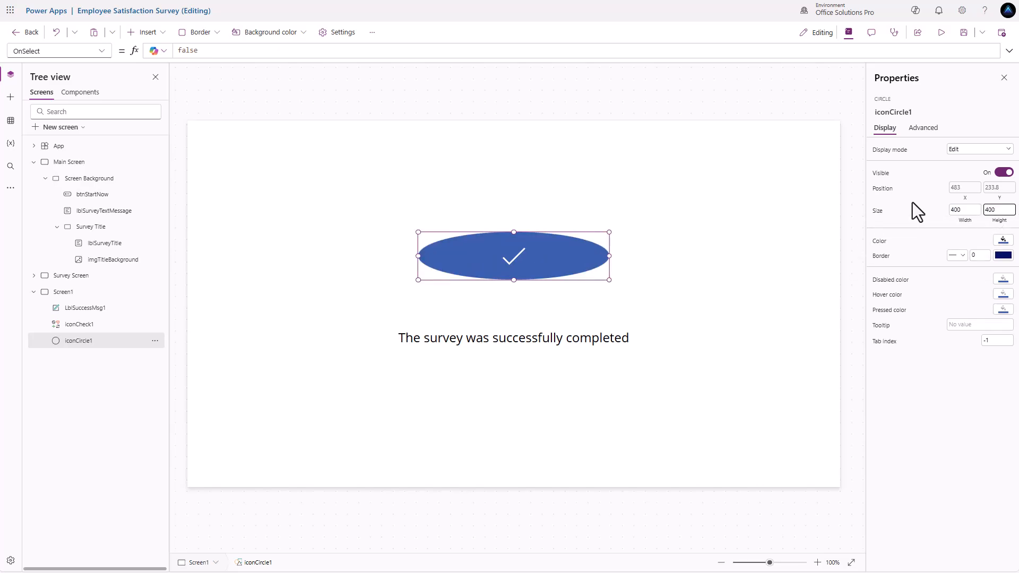
key("Return")
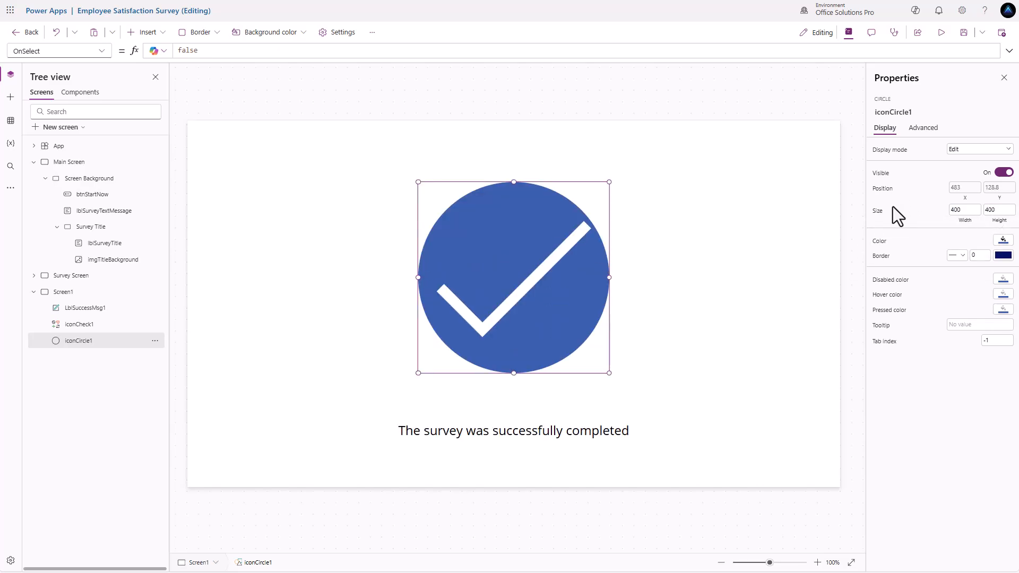
- Make the message label taller with font size 30, then return to the Survey Screen
left_click(569, 436)
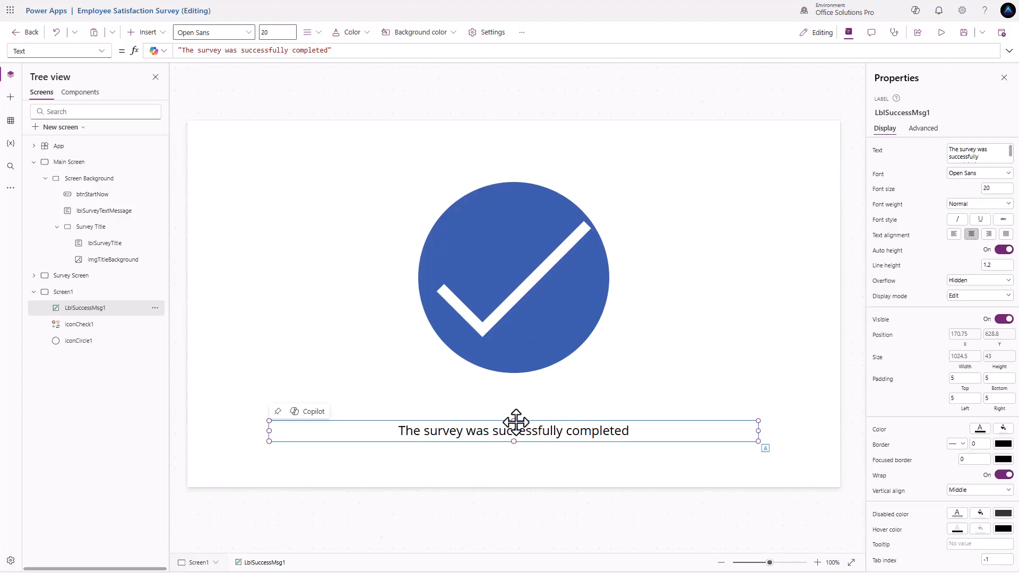
left_click_drag(514, 419, 520, 397)
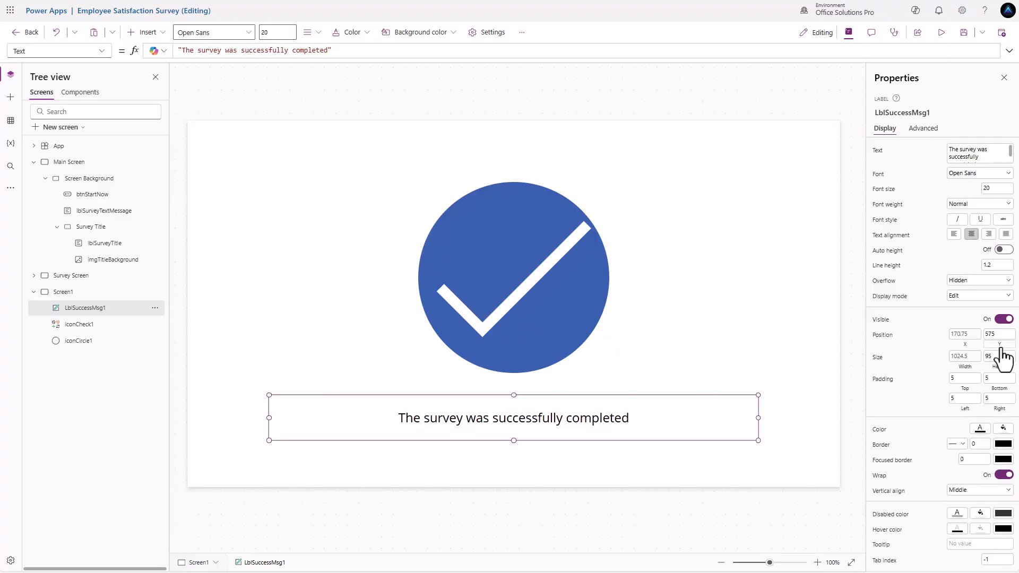
double_click(992, 190)
type("30")
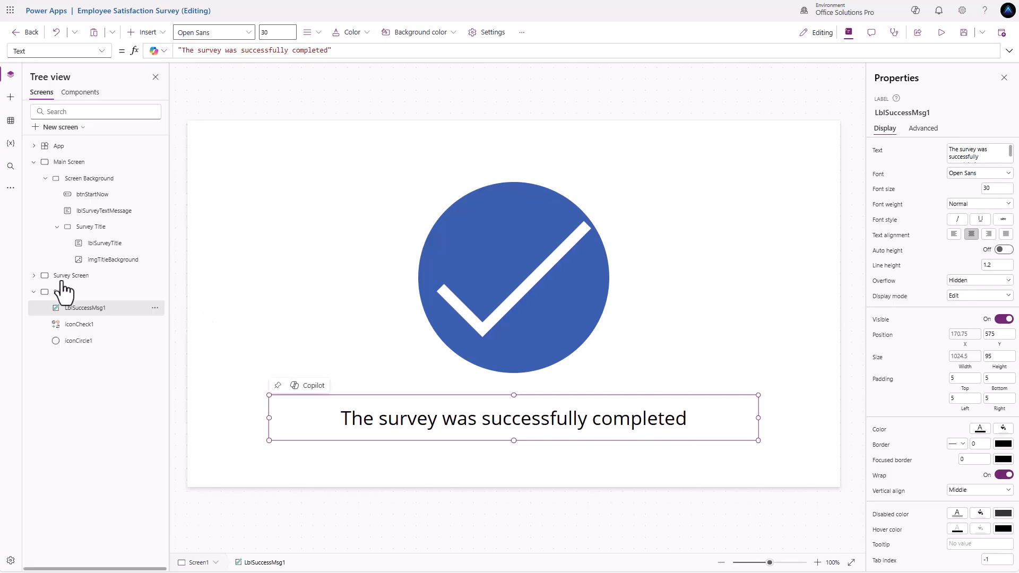
left_click(135, 277)
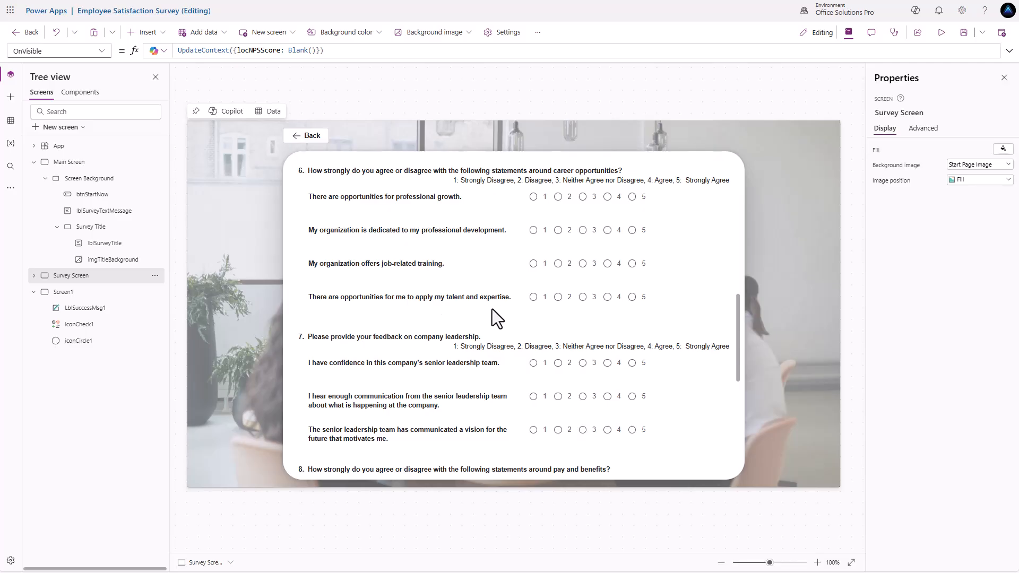
- Add Navigate(Screen1, ScreenTransition.CoverRight) on a new line after frmSurvey's OnSuccess Notify call
scroll(492, 309, "up", 1)
scroll(492, 310, "down", 1)
scroll(492, 312, "up", 2)
scroll(489, 318, "down", 5)
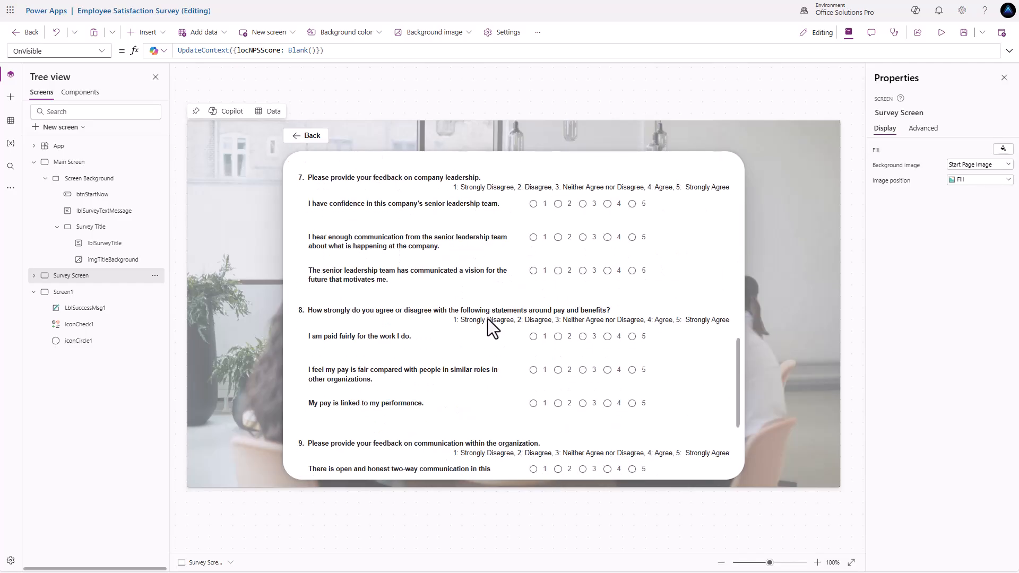
scroll(488, 319, "down", 3)
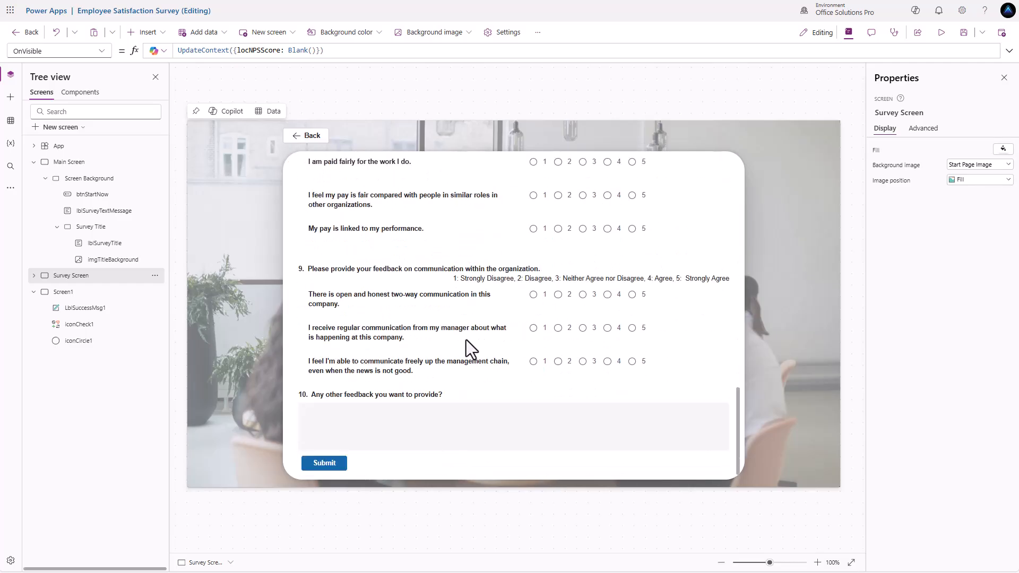
left_click(728, 358)
left_click(737, 343)
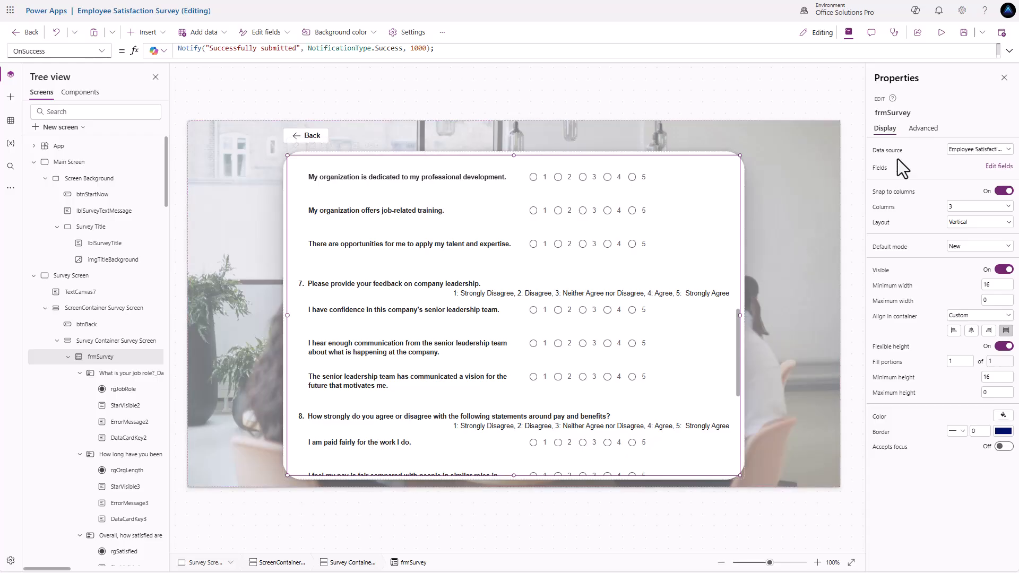
left_click(923, 130)
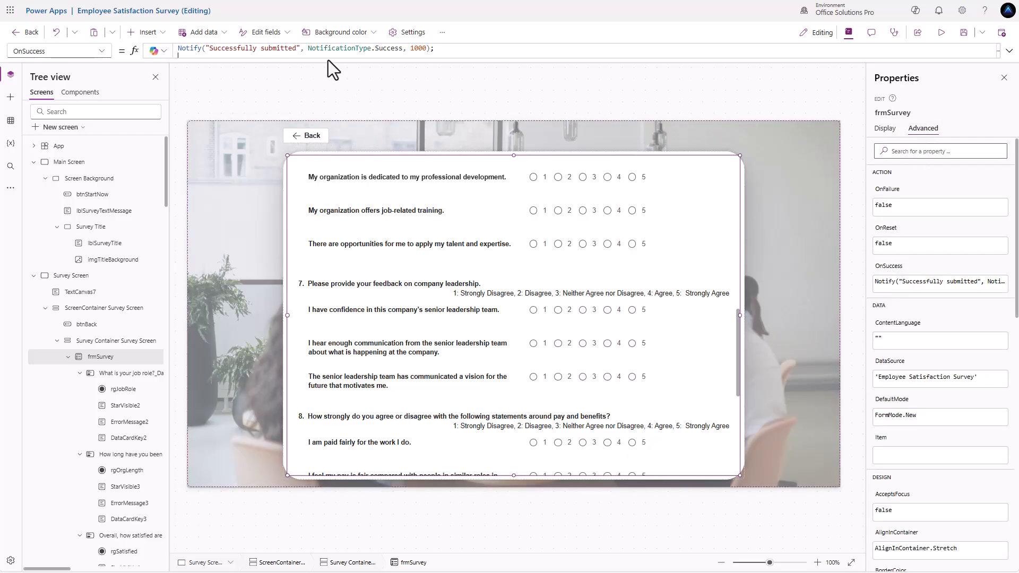
left_click(475, 47)
key("shift+Return")
type("Navigate(")
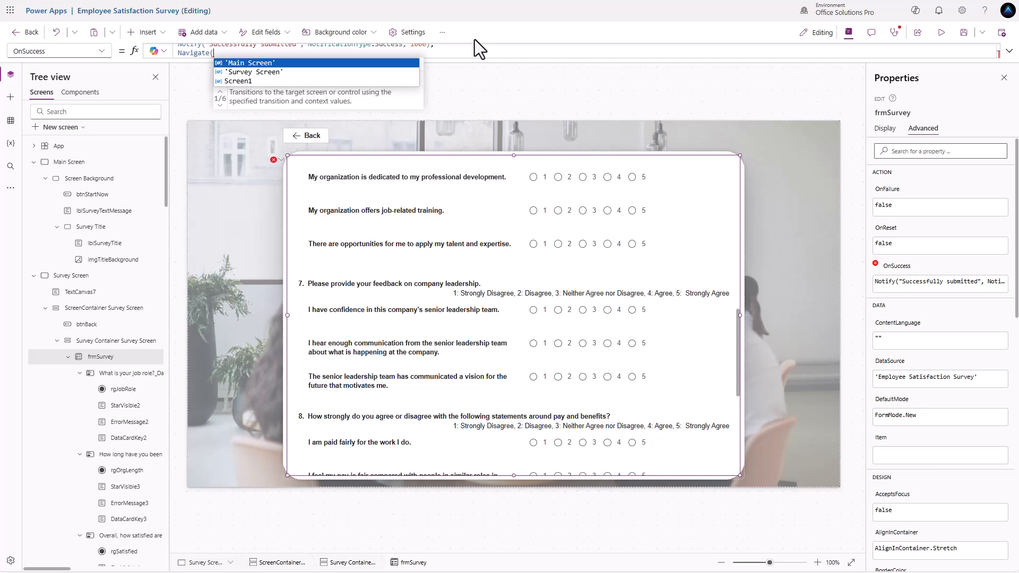
type("Screen1")
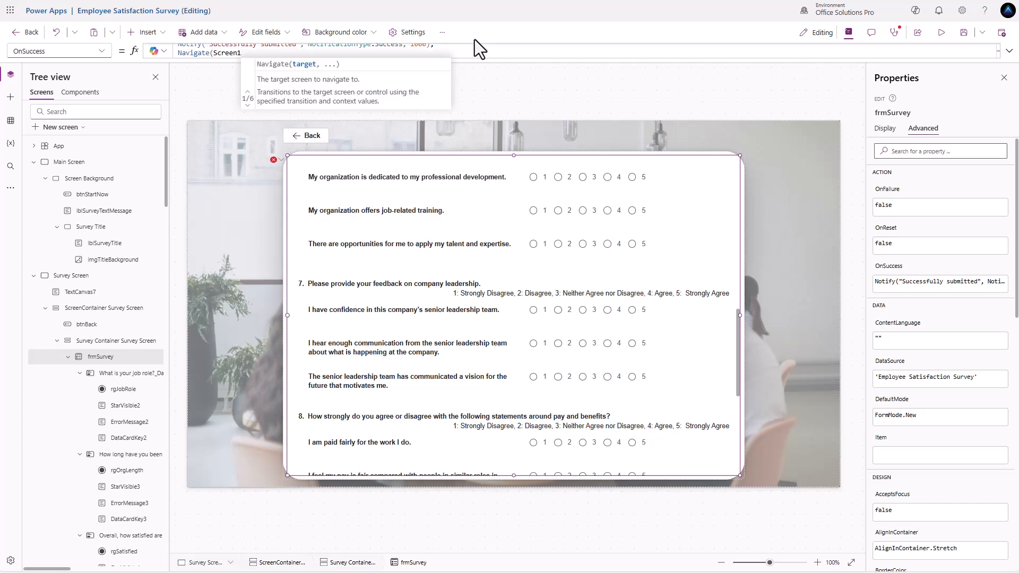
type(",")
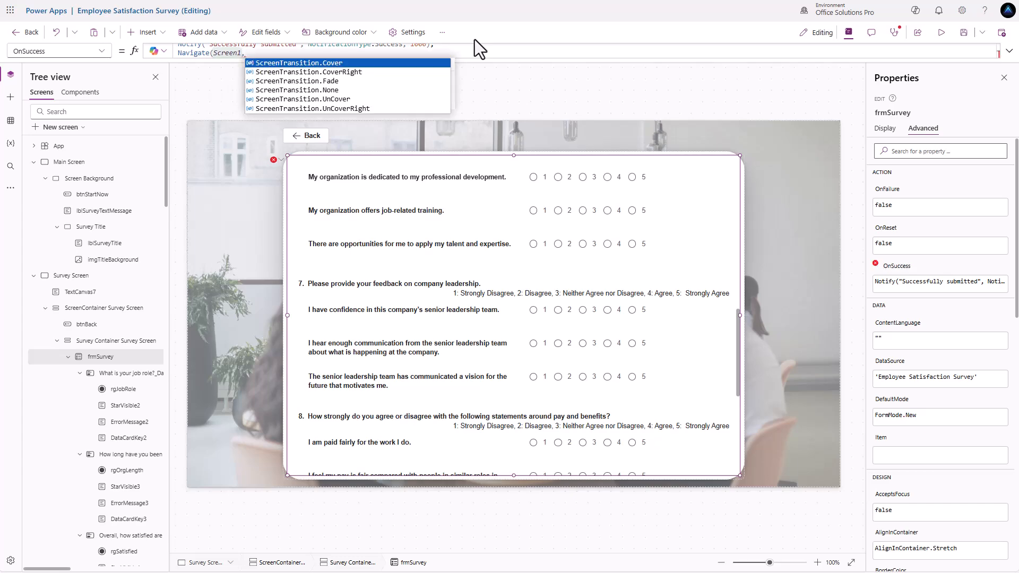
type("ScreenTransition.CoverRight)")
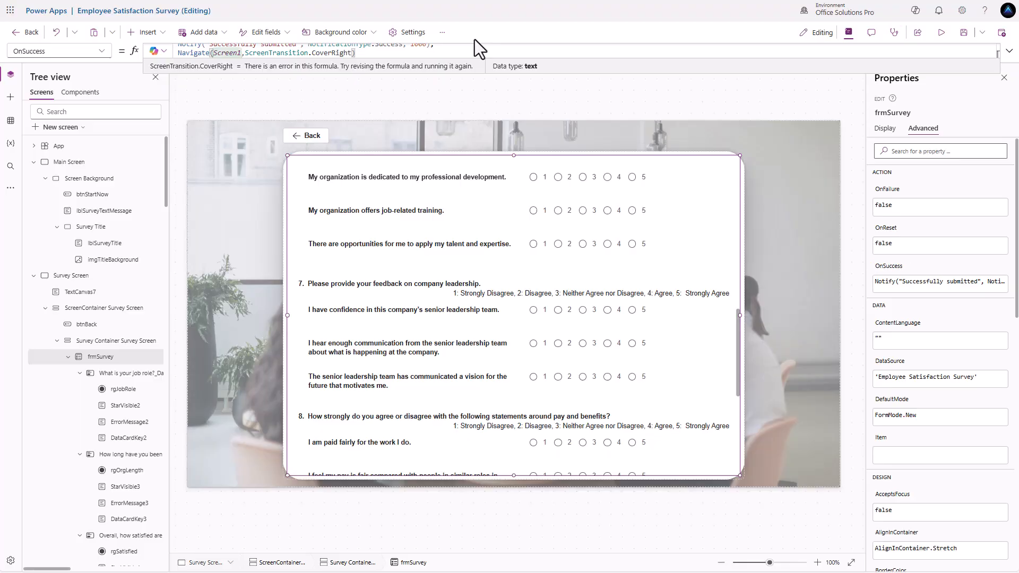
left_click(34, 275)
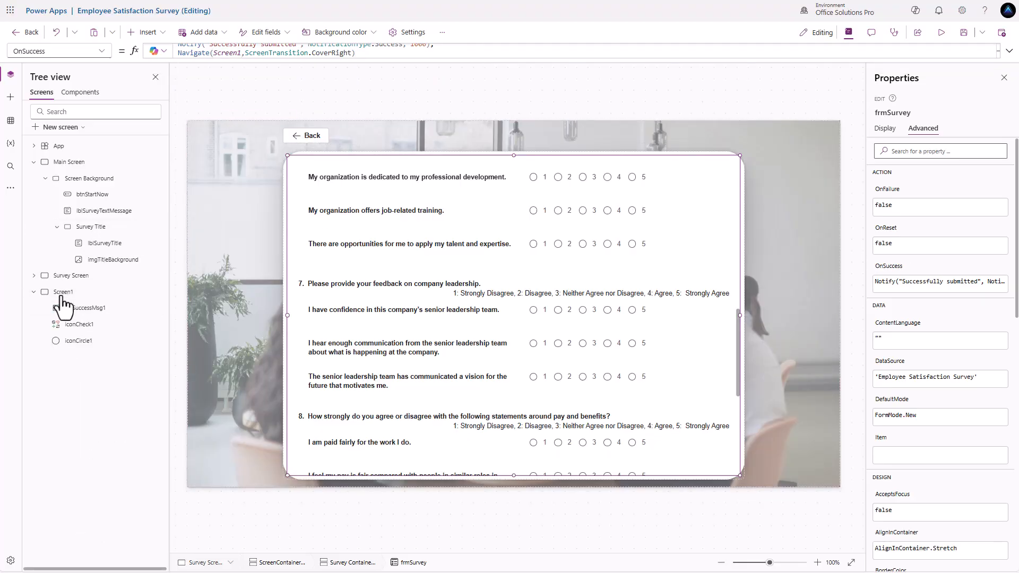
- Rename Screen1 to 'Sucess Screen' and switch back to the Survey Screen
double_click(74, 292)
type("Sucess Screen")
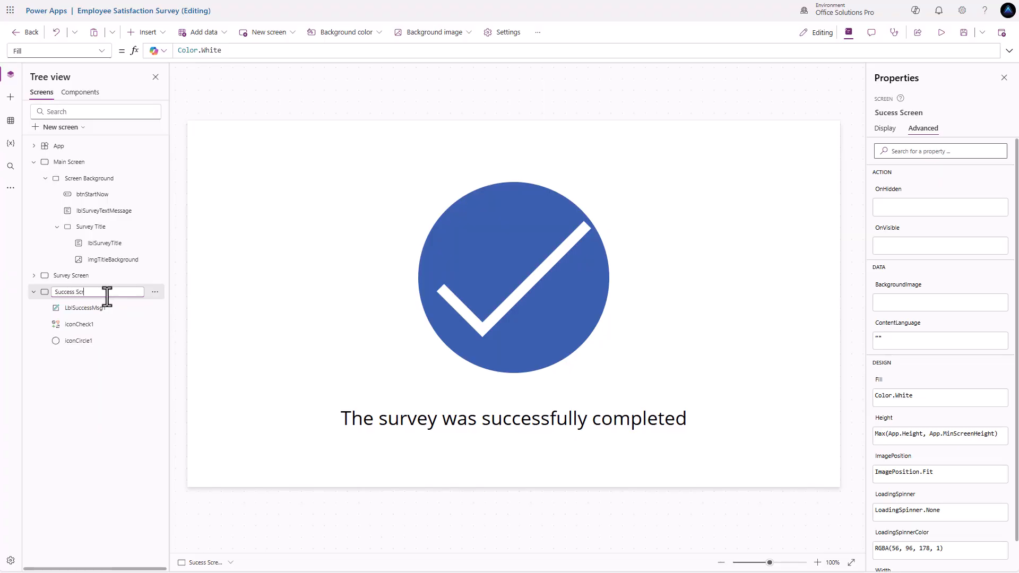
key("Return")
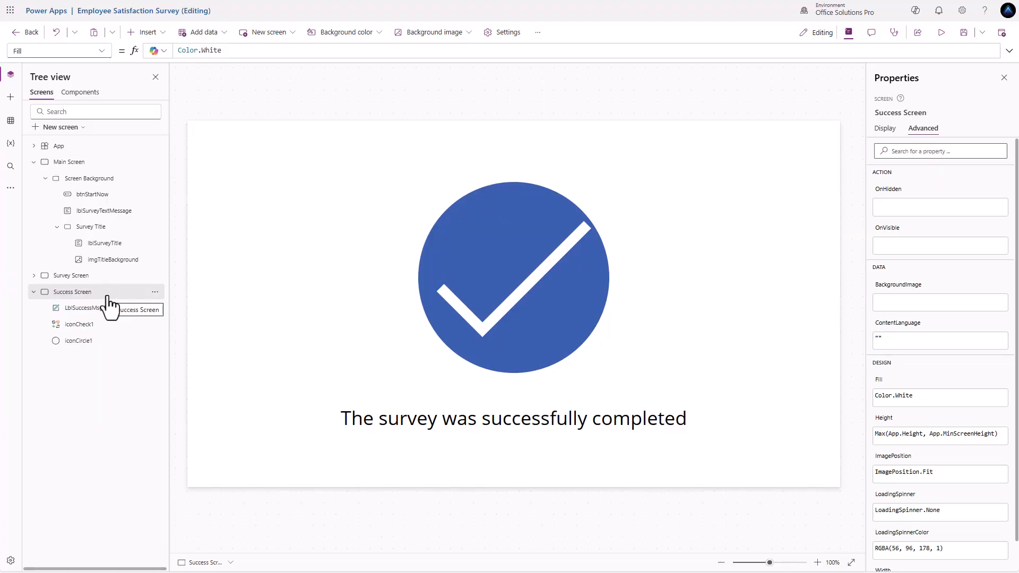
left_click(91, 278)
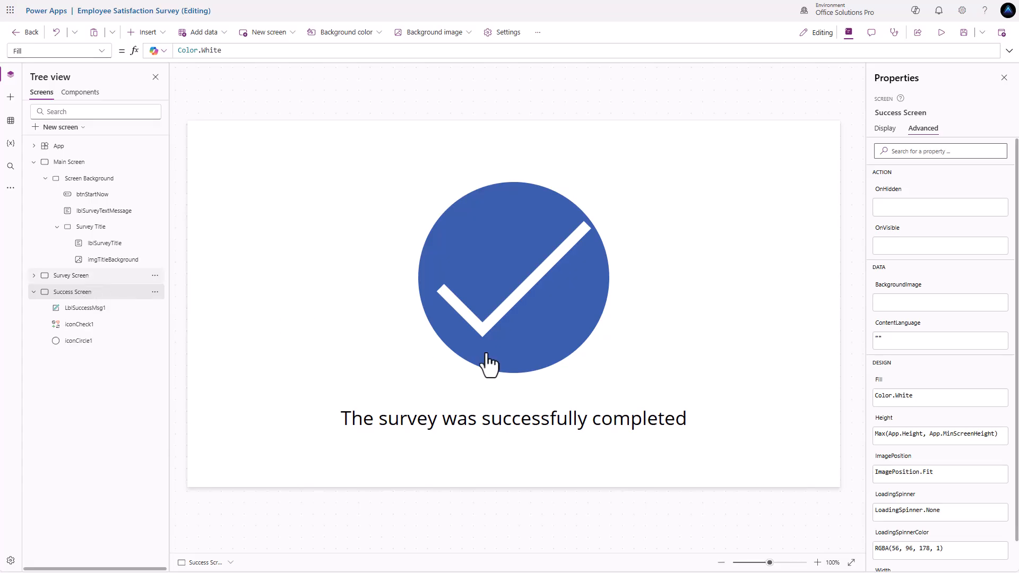
scroll(526, 354, "down", 10)
scroll(523, 364, "down", 1)
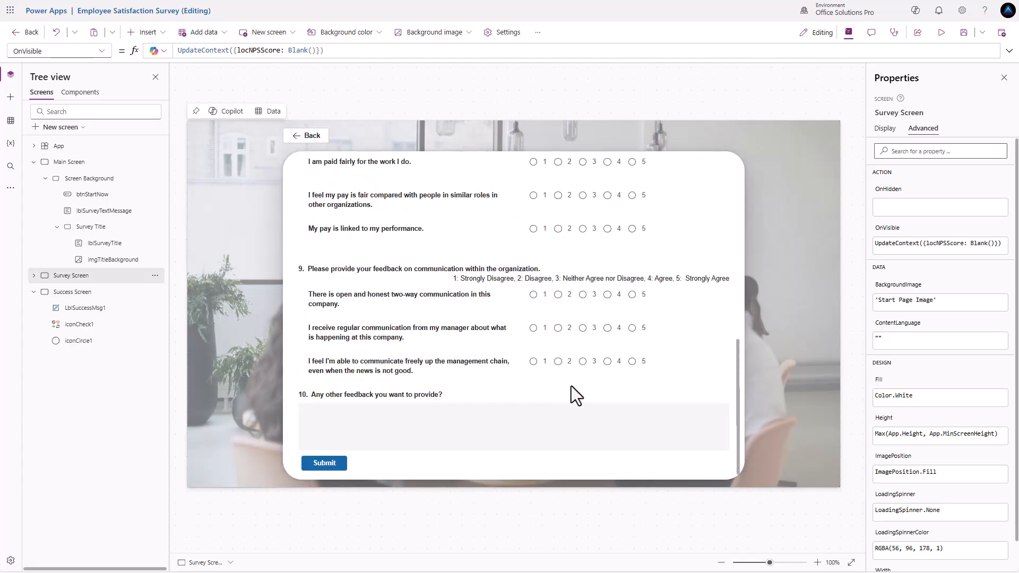
scroll(571, 387, "up", 15)
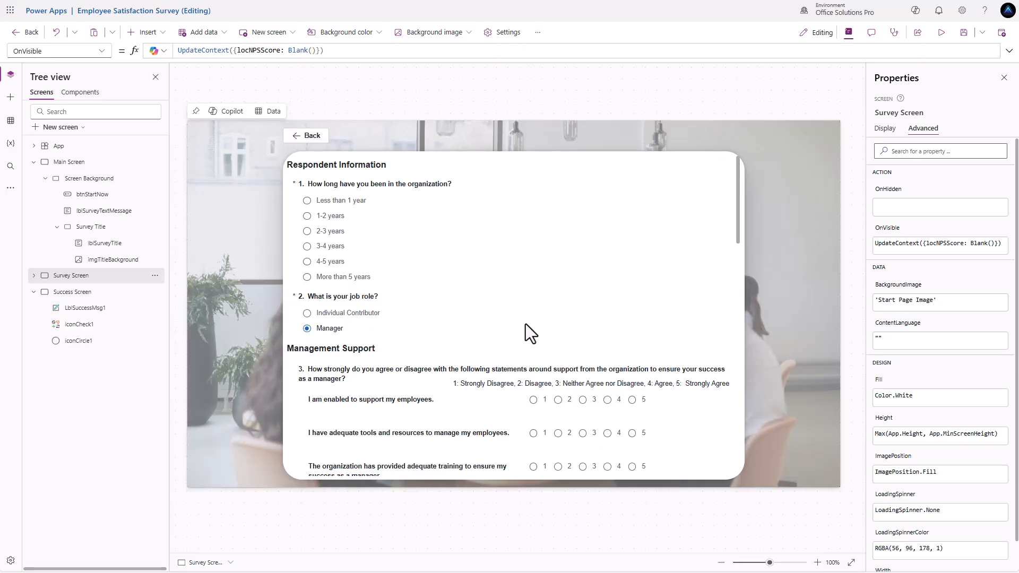
- In preview, answer Less than 1 year tenure and rate the three management statements 2
left_click(942, 32)
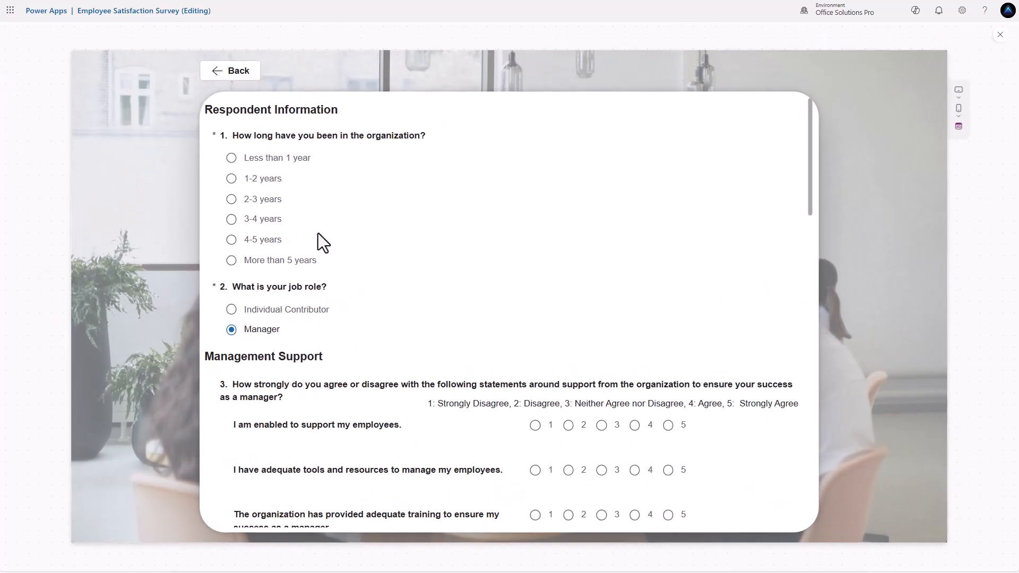
left_click(232, 162)
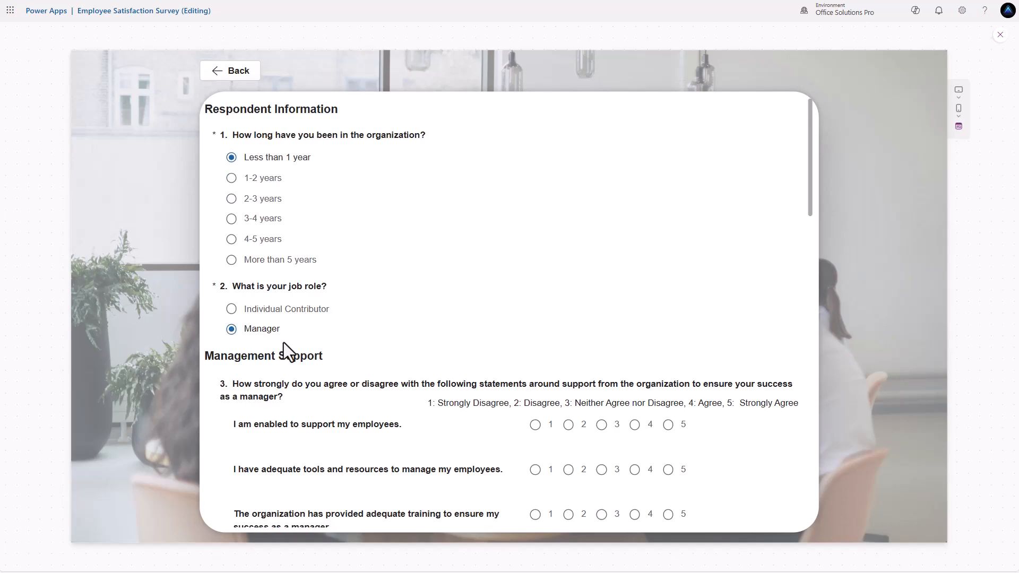
scroll(285, 350, "down", 2)
left_click(568, 355)
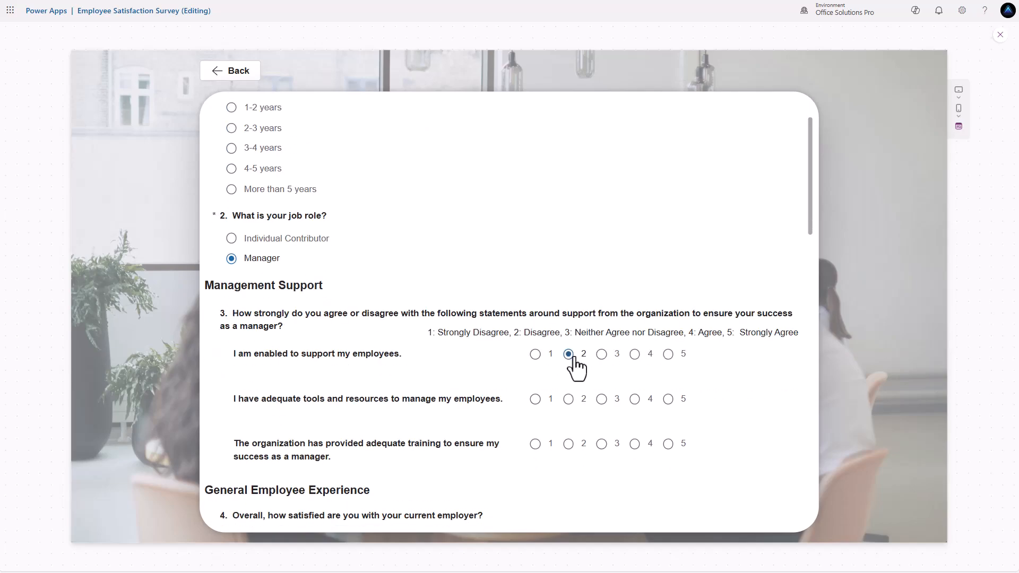
left_click(568, 400)
left_click(569, 444)
scroll(552, 436, "down", 8)
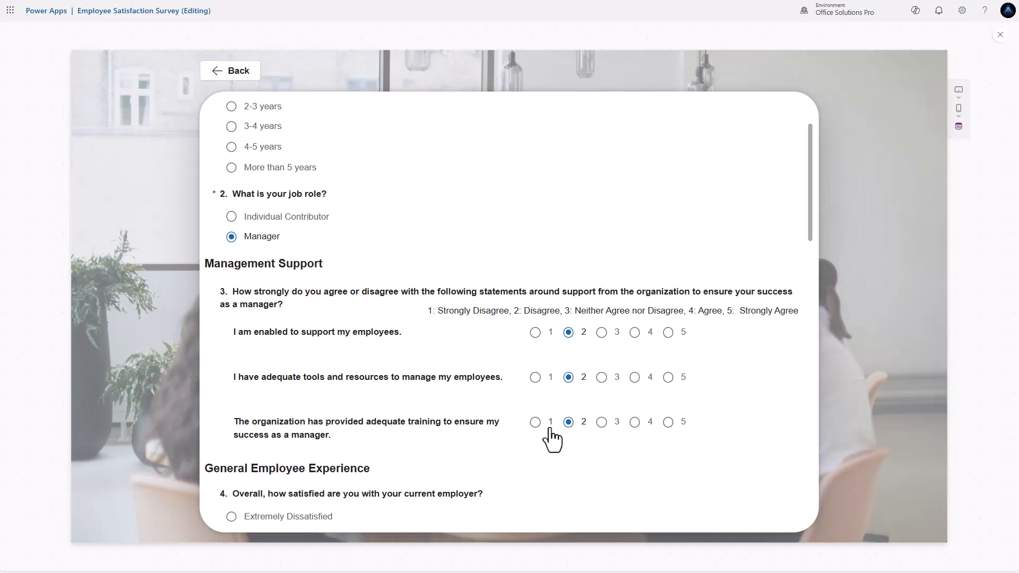
- Choose Neither Satisfied nor Dissatisfied, recommend score 2, and rate growth and career statements 2
left_click(232, 295)
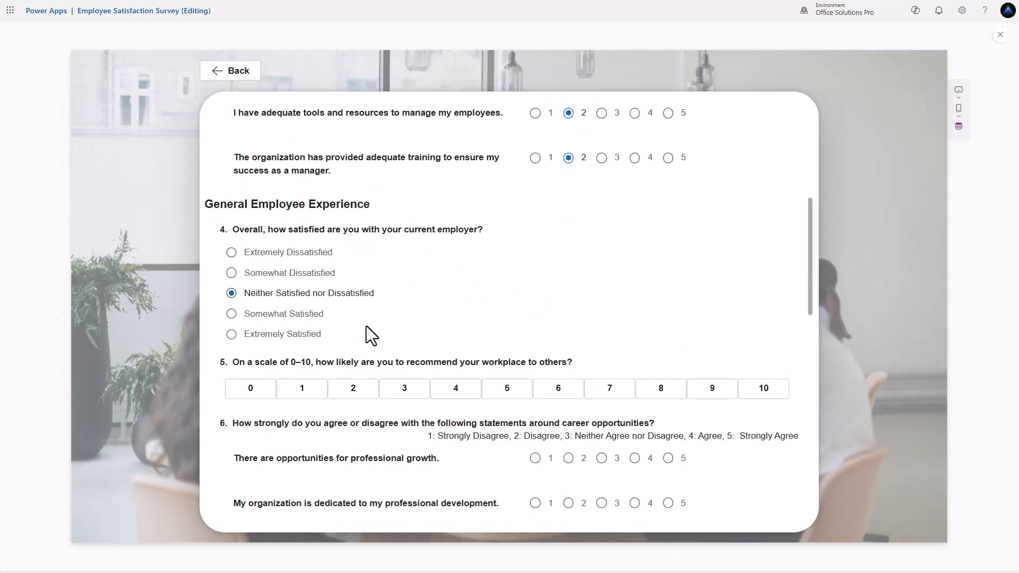
scroll(366, 335, "down", 2)
left_click(354, 318)
left_click(569, 388)
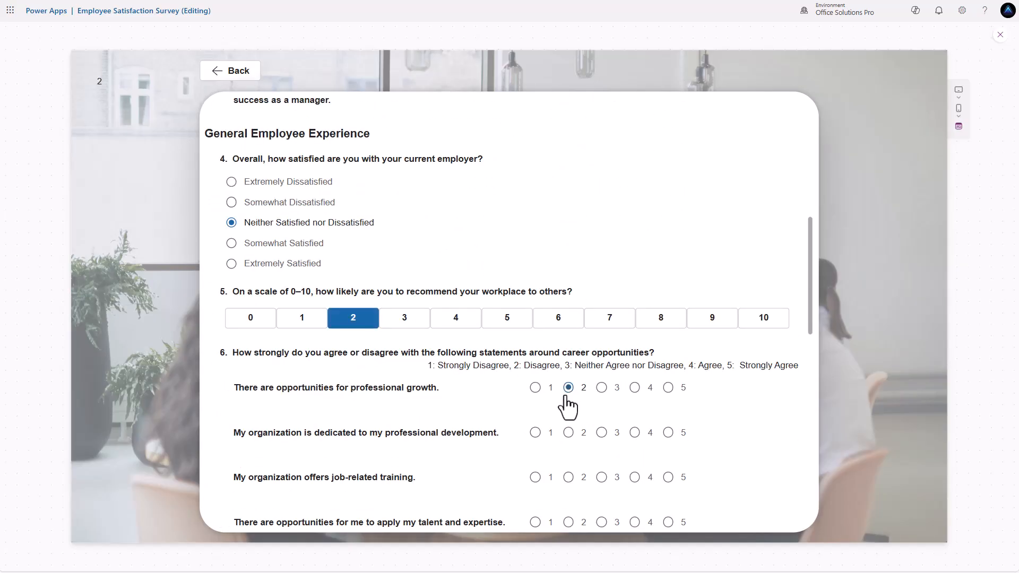
scroll(572, 386, "down", 2)
left_click(569, 361)
left_click(568, 406)
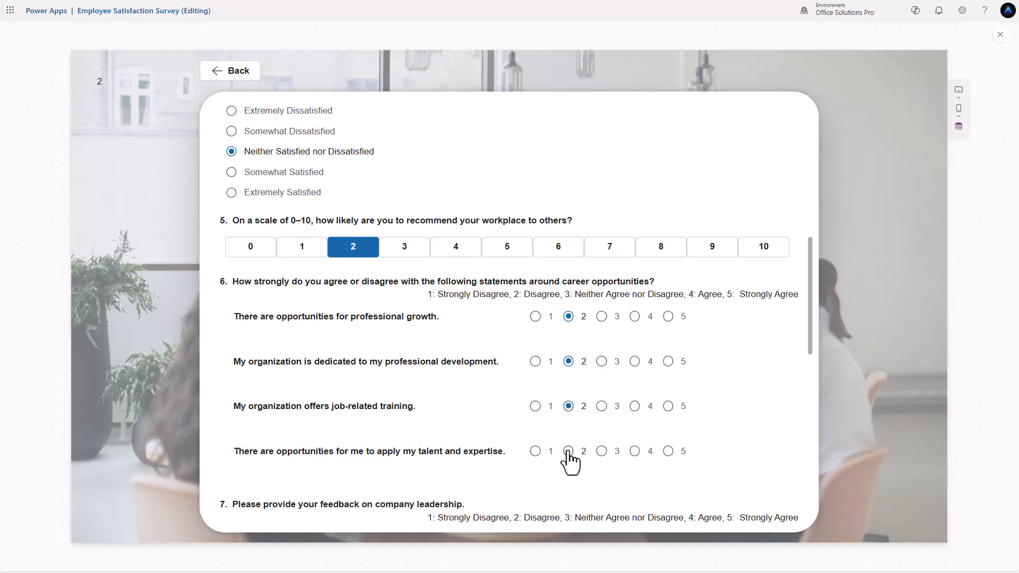
left_click(568, 451)
- Rate leadership, pay and communication statements 2, add 'test' feedback, and submit the survey
scroll(566, 451, "down", 4)
left_click(568, 397)
left_click(569, 442)
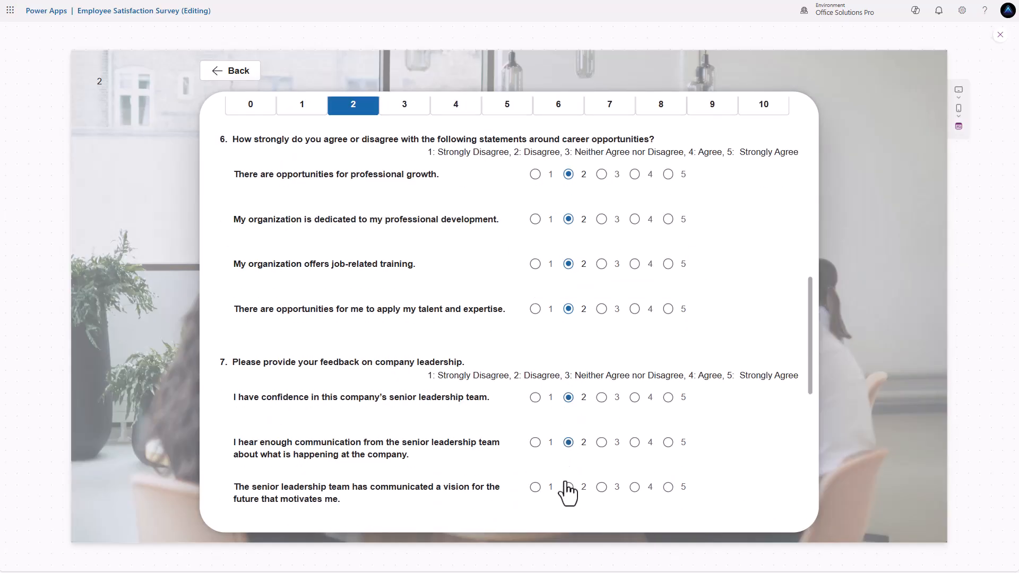
left_click(569, 487)
scroll(569, 478, "down", 6)
left_click(569, 361)
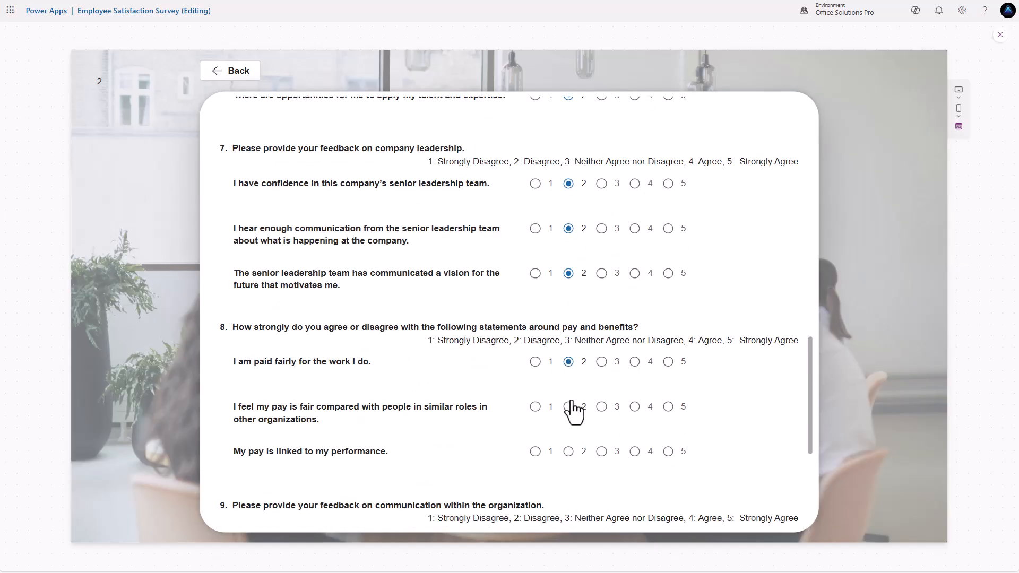
left_click(569, 406)
left_click(569, 451)
scroll(570, 458, "down", 4)
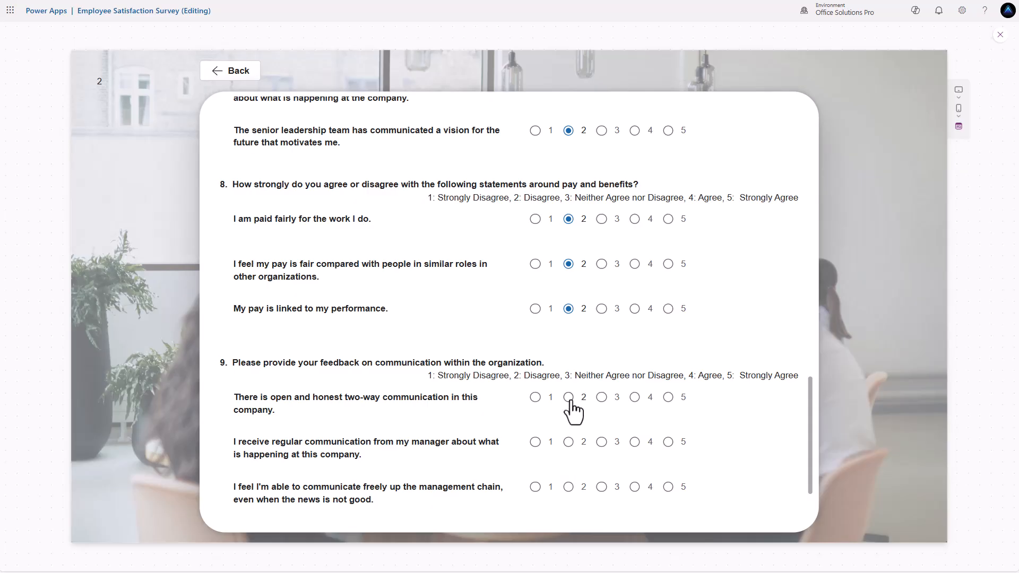
left_click(568, 487)
scroll(569, 487, "down", 3)
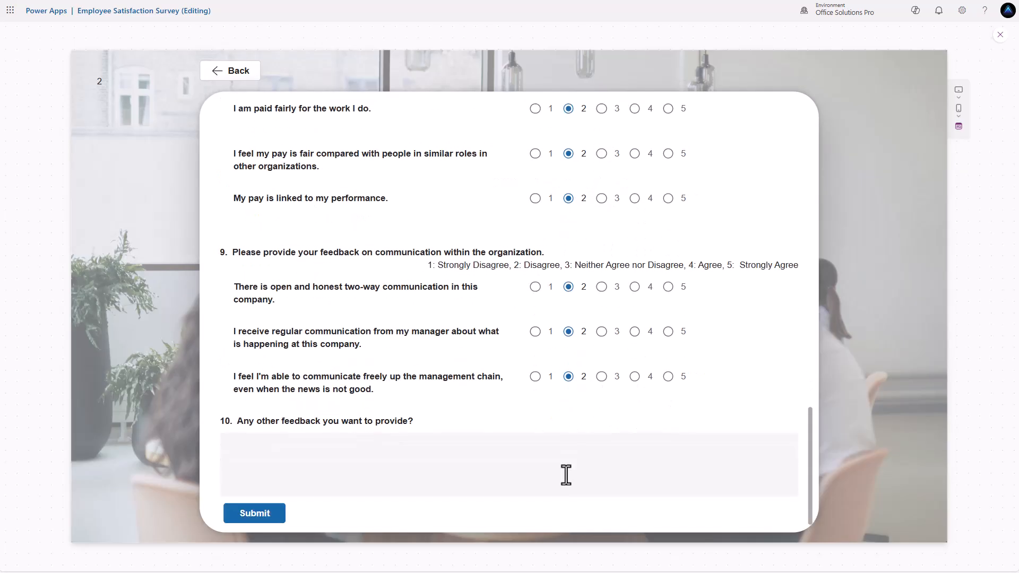
left_click(518, 455)
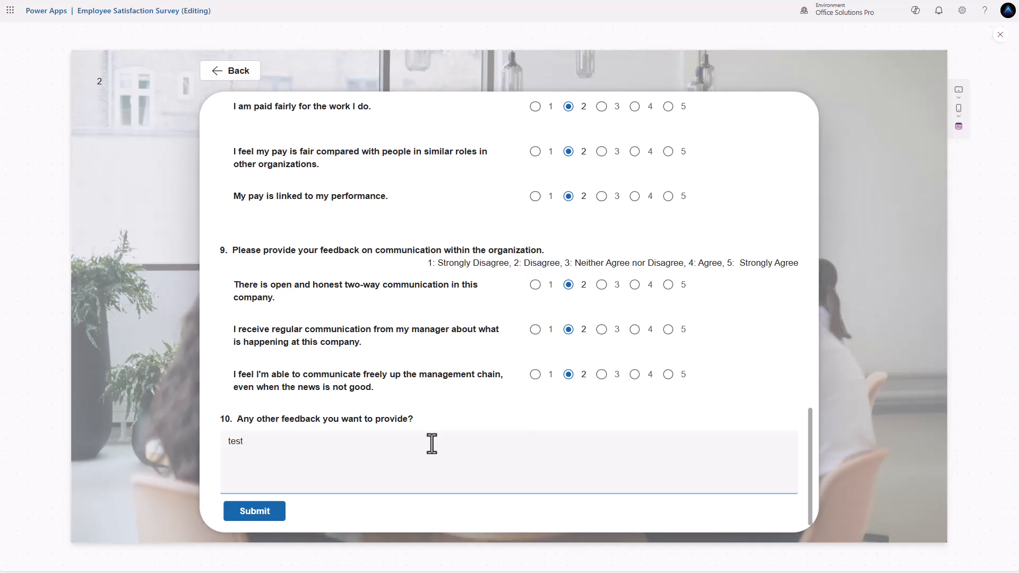
left_click(249, 511)
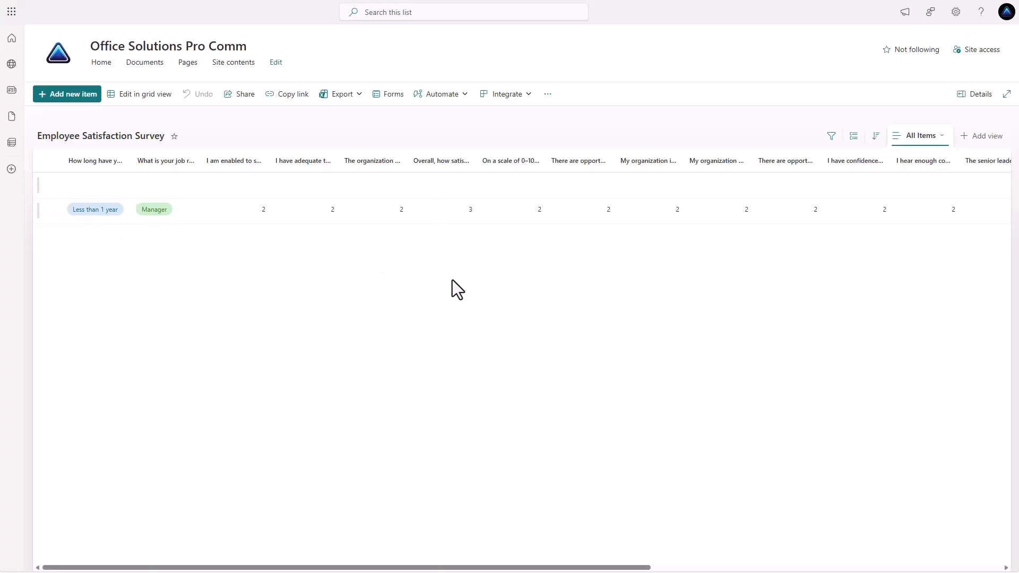
- Scroll across the SharePoint list to review the new response's 2 ratings and test feedback
left_click_drag(533, 568, 895, 569)
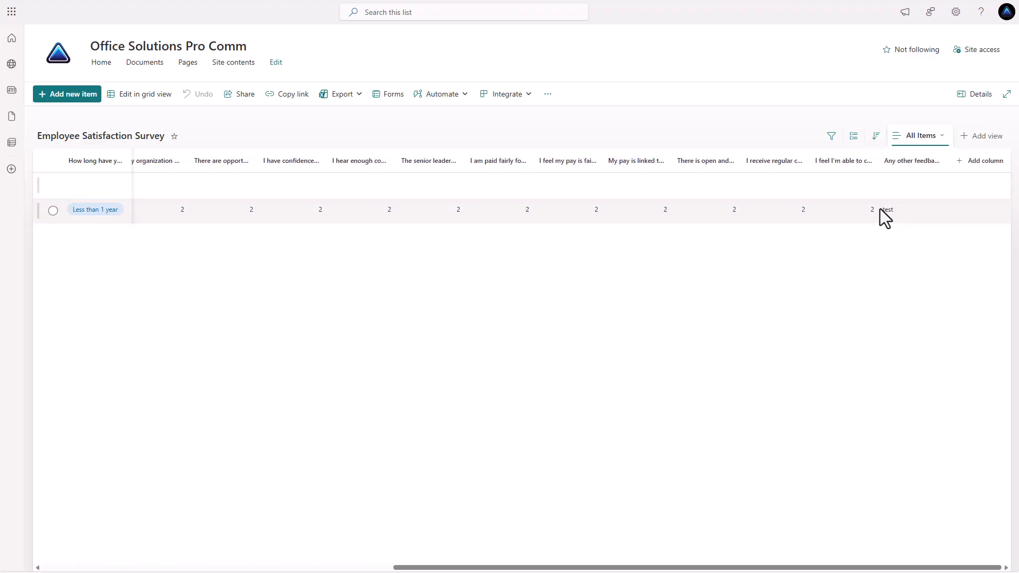
left_click_drag(677, 566, 714, 563)
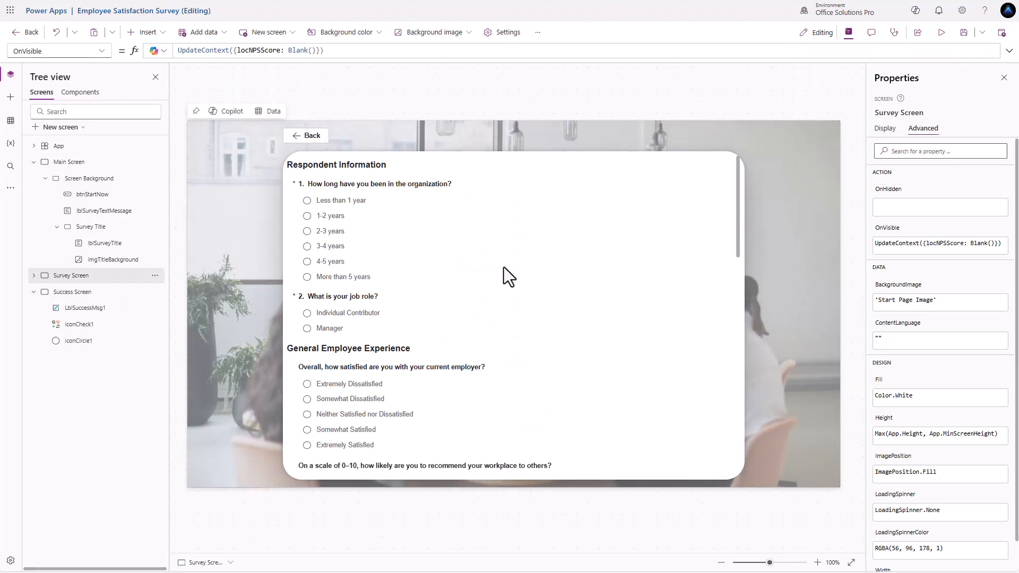
- Scroll through the blank Survey Screen form, then show the Main Screen
scroll(504, 267, "down", 4)
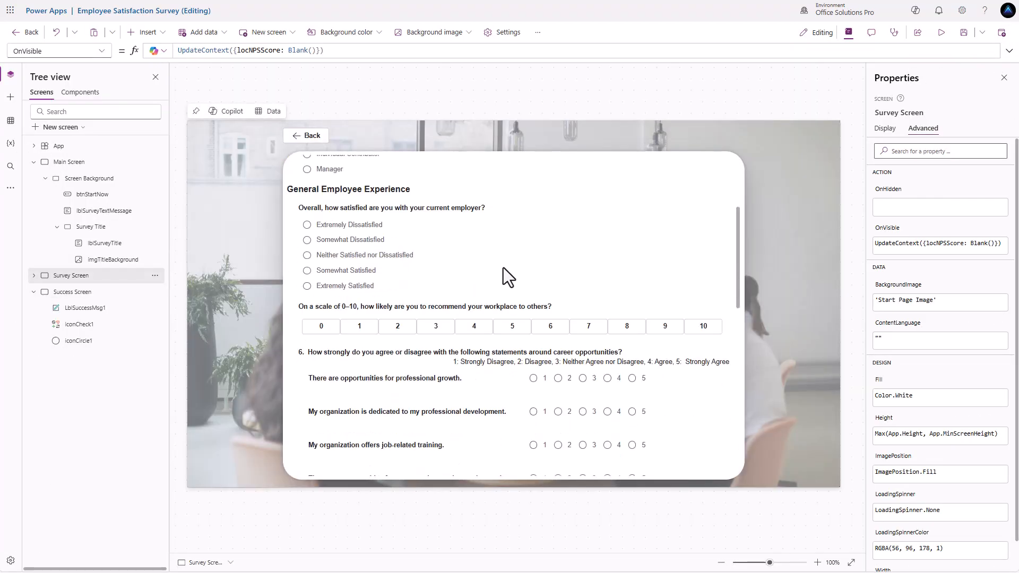
scroll(503, 267, "down", 4)
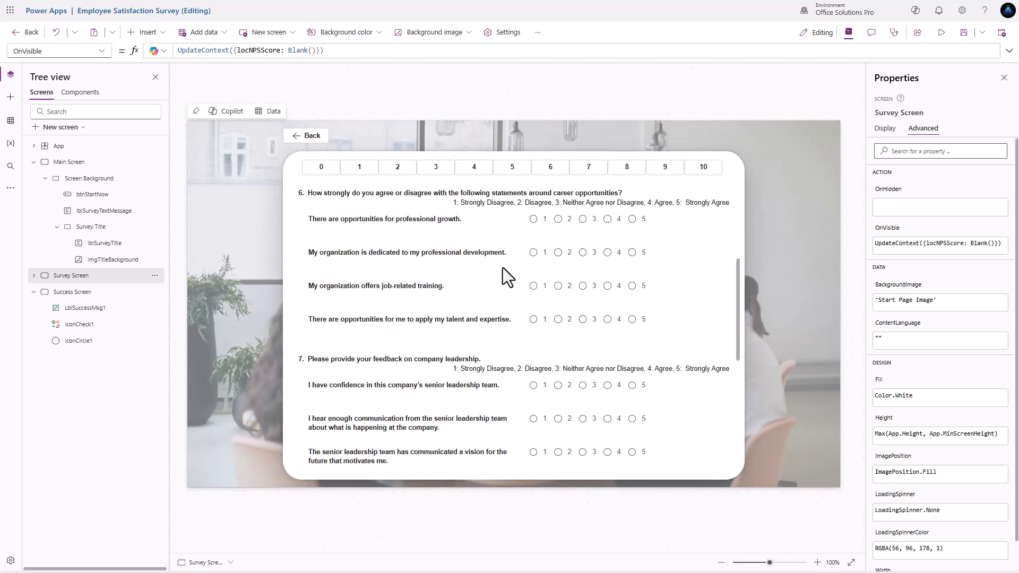
scroll(502, 269, "down", 4)
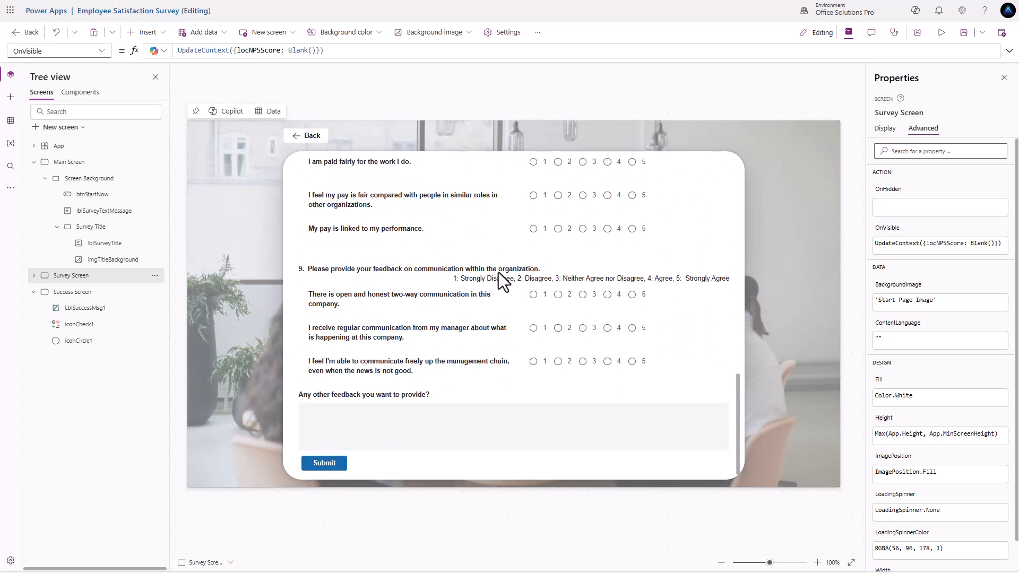
scroll(499, 272, "up", 15)
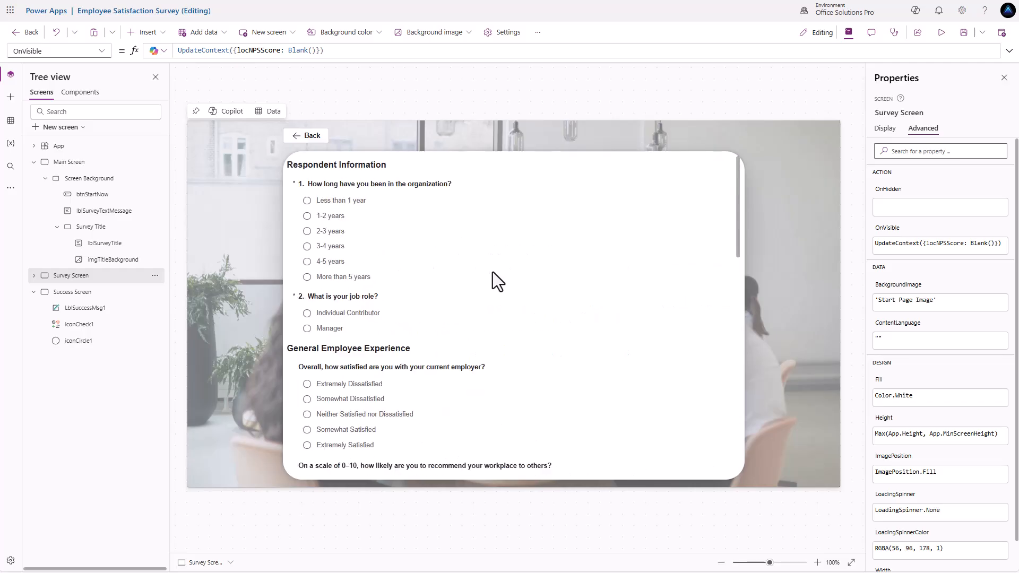
left_click(72, 165)
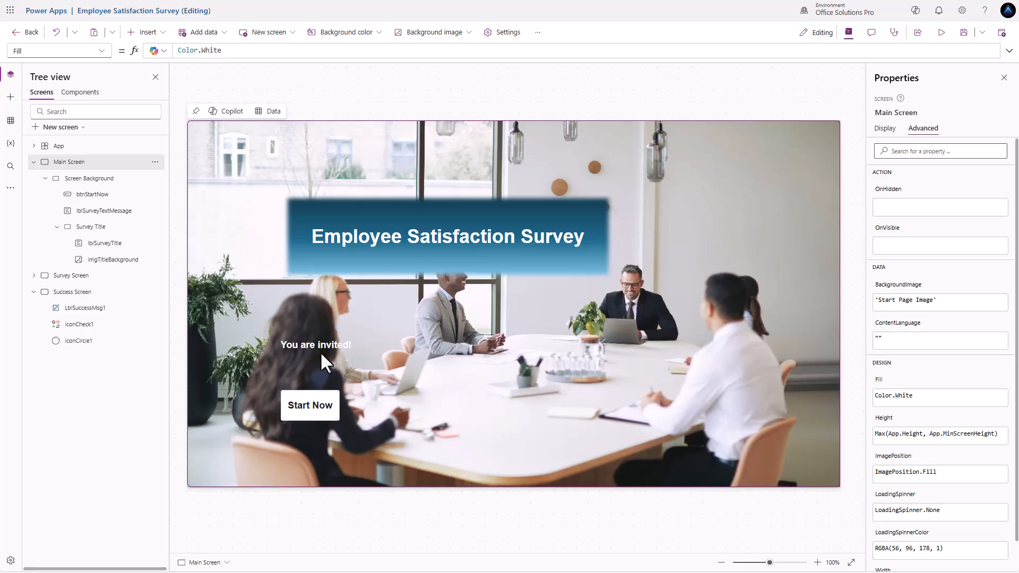
- Paste the With(User()) formula into App OnStart, storing user, name, email and image globals
left_click(45, 148)
left_click(102, 52)
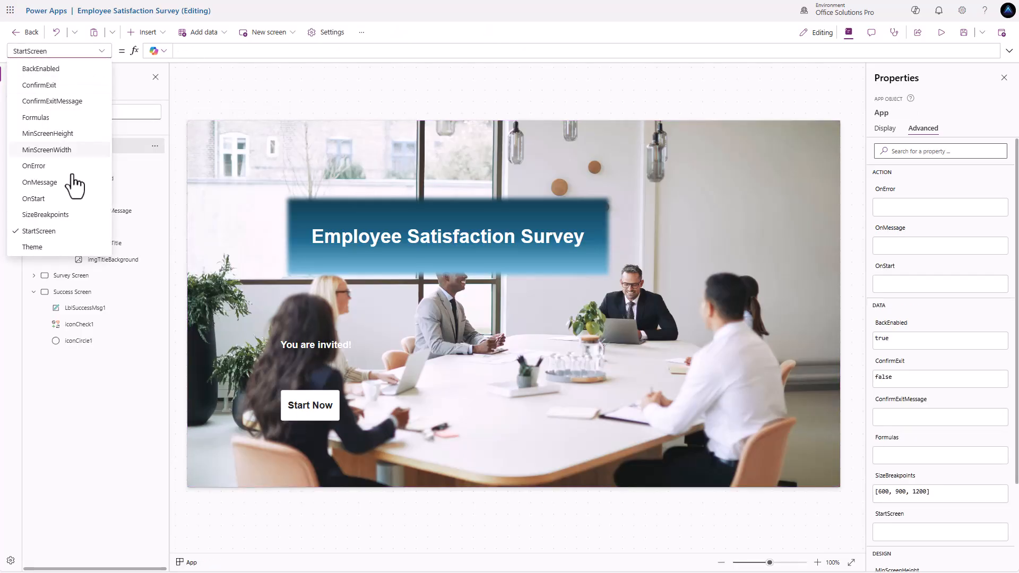
left_click(60, 201)
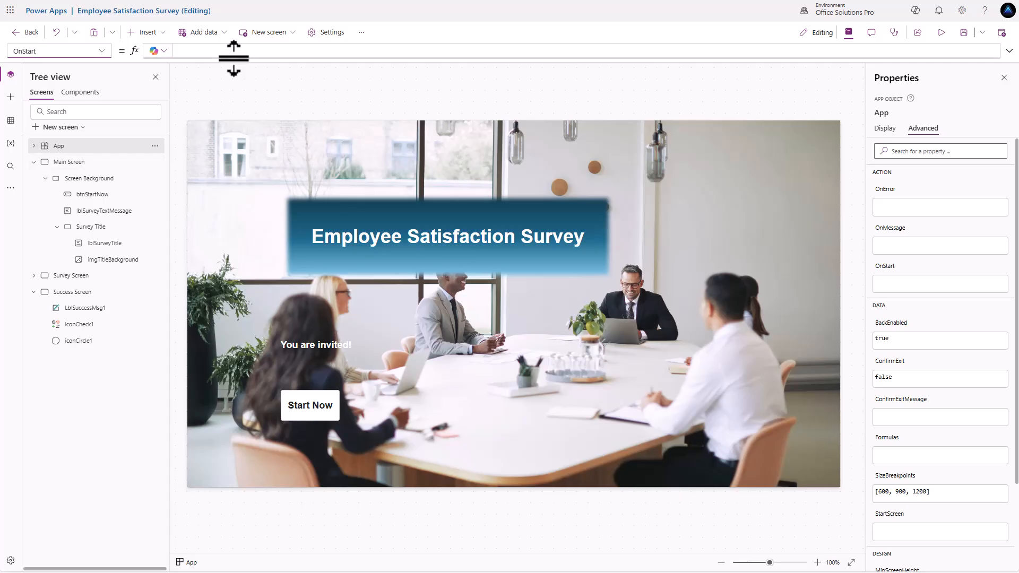
left_click_drag(229, 57, 239, 154)
left_click(193, 58)
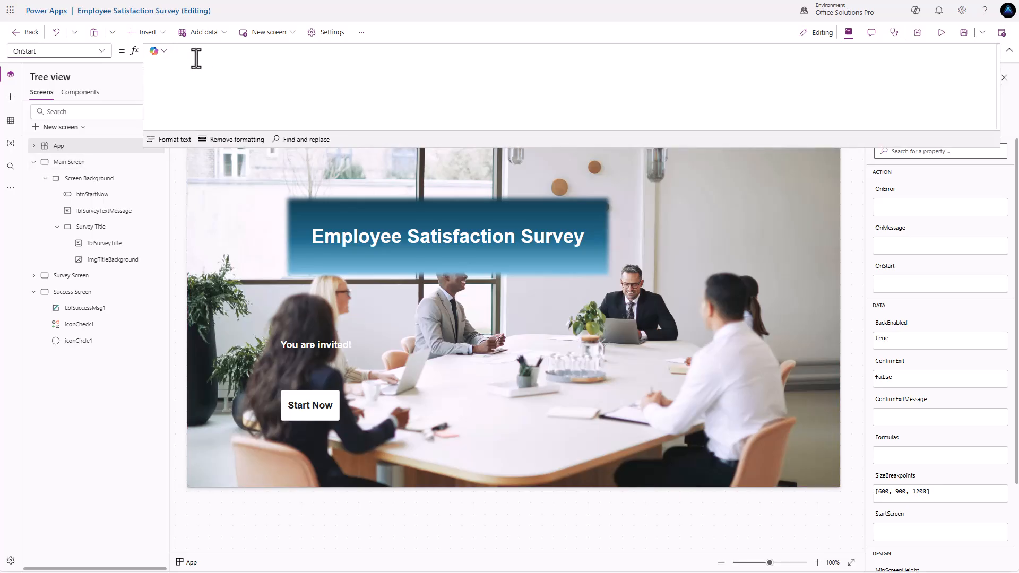
type("With( {user: User()},     Set(gblUser, user);     Set(gblUserName, Coalesce(user.FullName, \"\"));     Set(gblUserEmail, Coalesce(user.Email, \"\"));     Set(gblUserImage, Coalesce(user.Image, \"\")));")
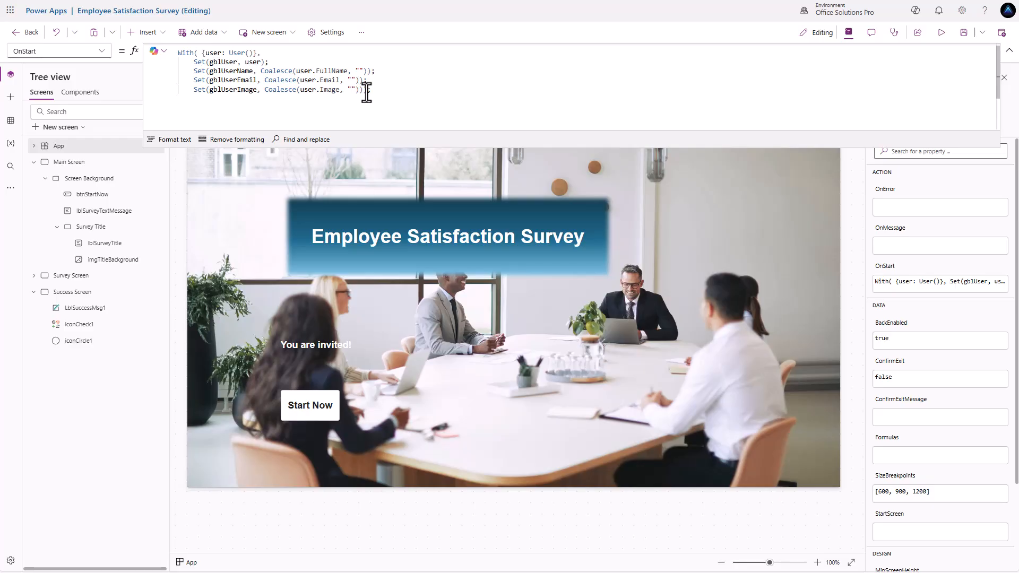
scroll(193, 108, "up", 1)
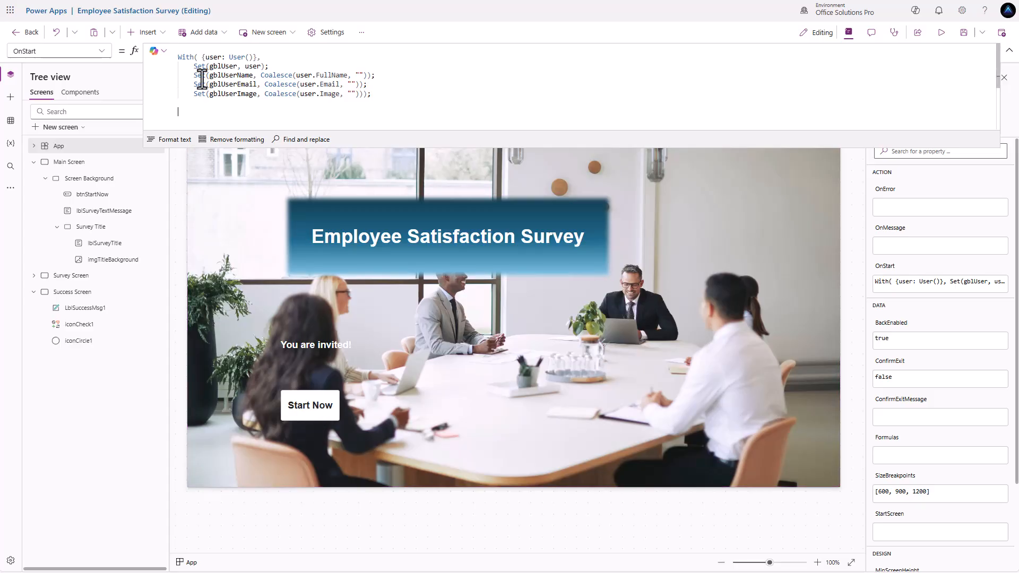
- Select the Start Now button and review its Display properties, including Display mode
left_click(320, 417)
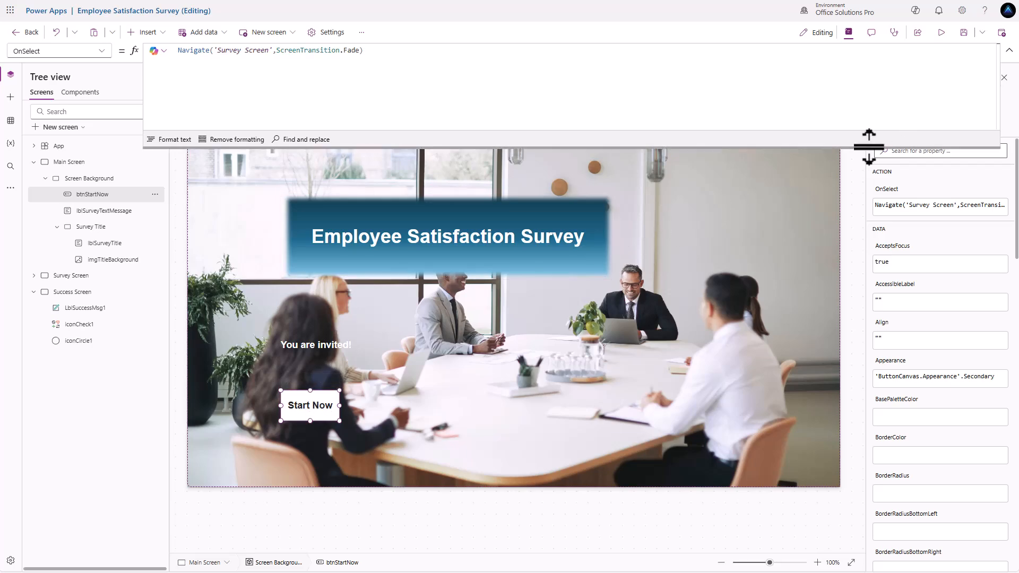
left_click_drag(871, 143, 871, 112)
left_click(884, 128)
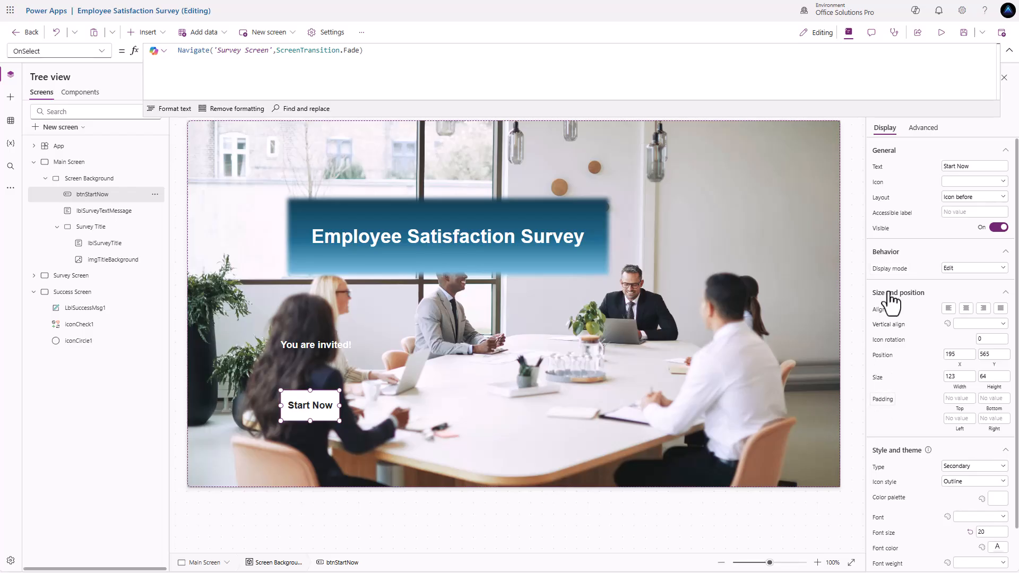
left_click(958, 268)
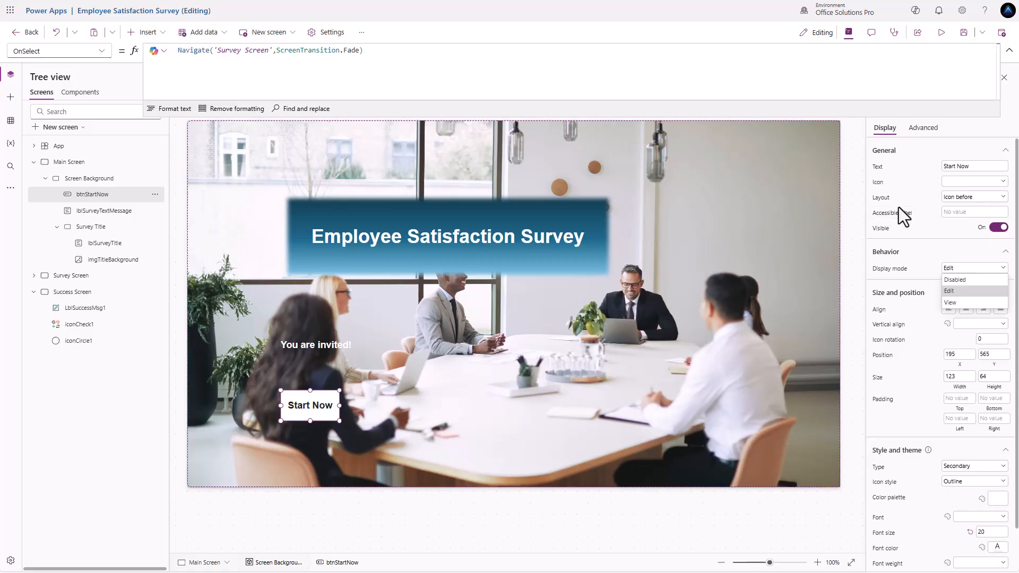
mouse_move(315, 414)
- Replace the button's Visible value true with LookUp('Employee Satisfaction Survey', 'Created By'.Email = gblUserEmail)
left_click(881, 229)
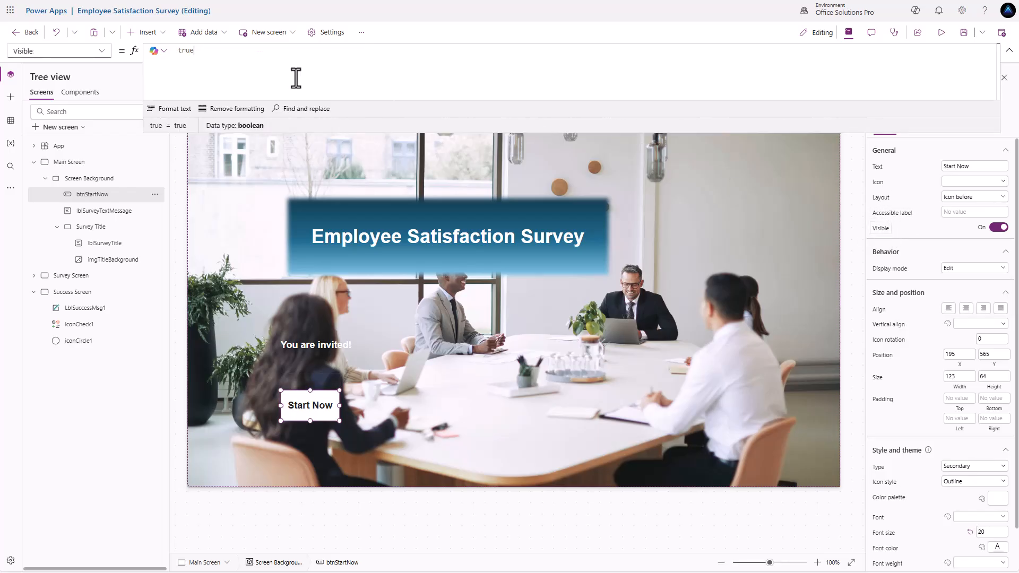
left_click_drag(199, 51, 129, 45)
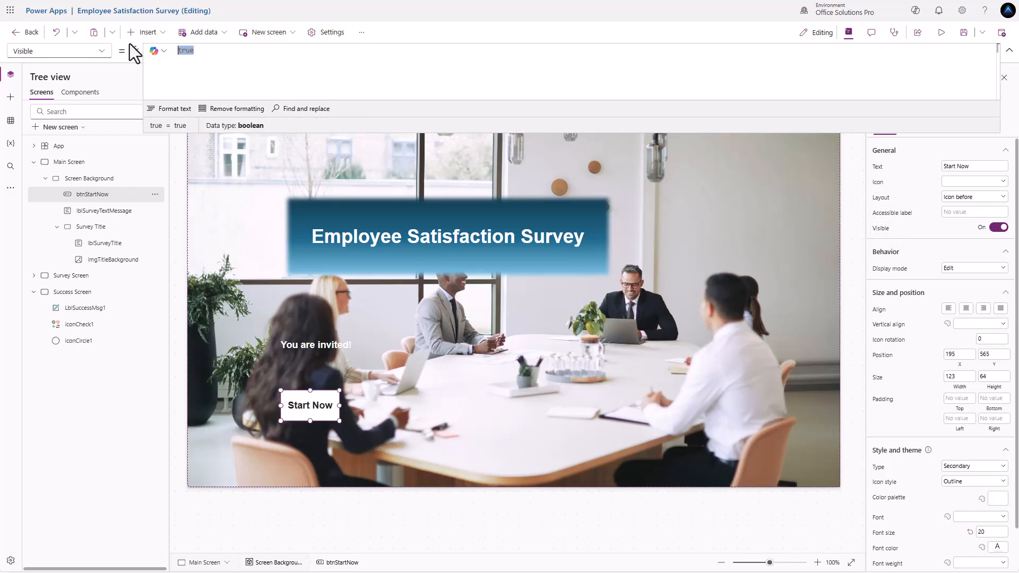
type("LookUp")
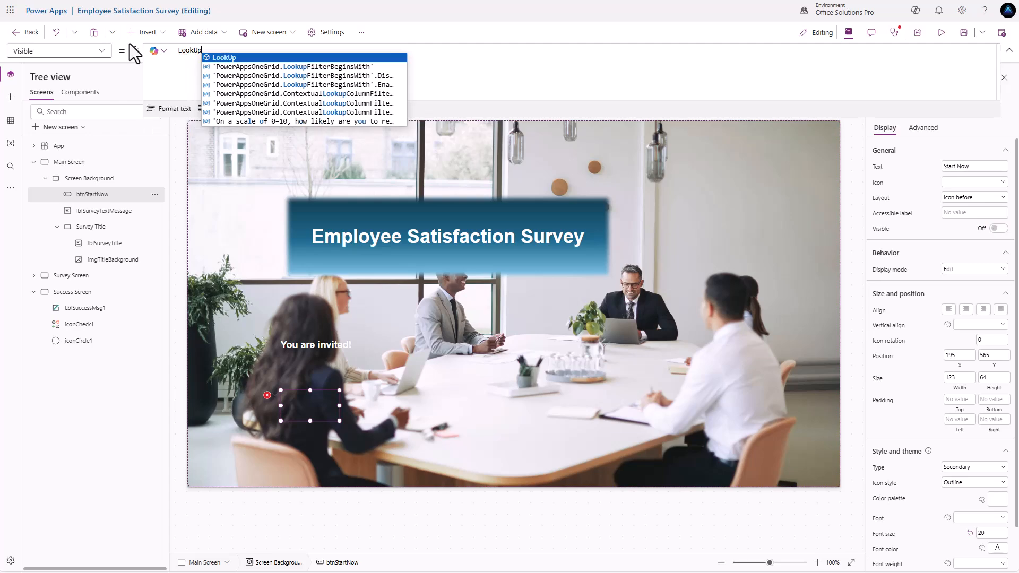
type("(em")
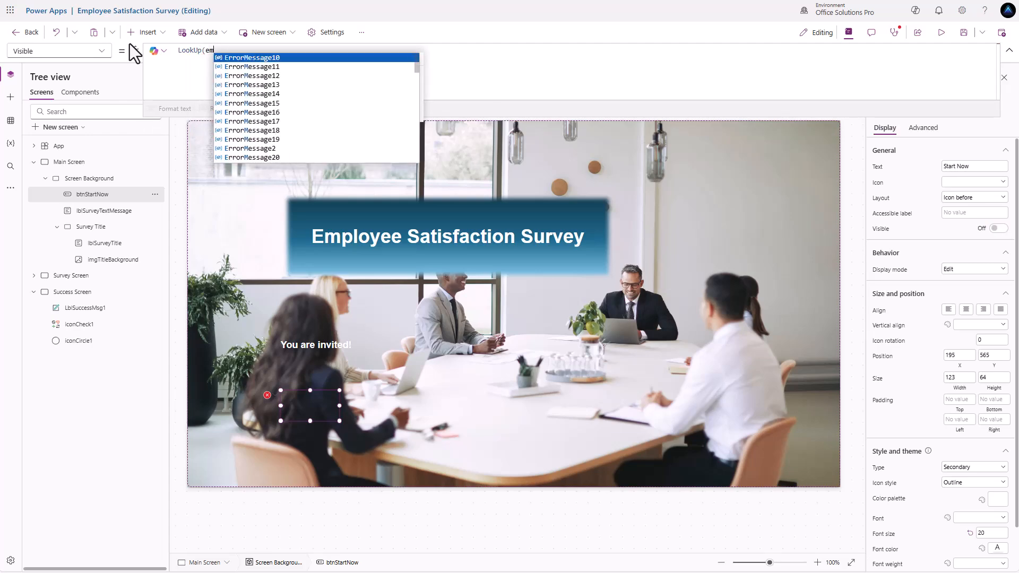
type("p")
key("Tab")
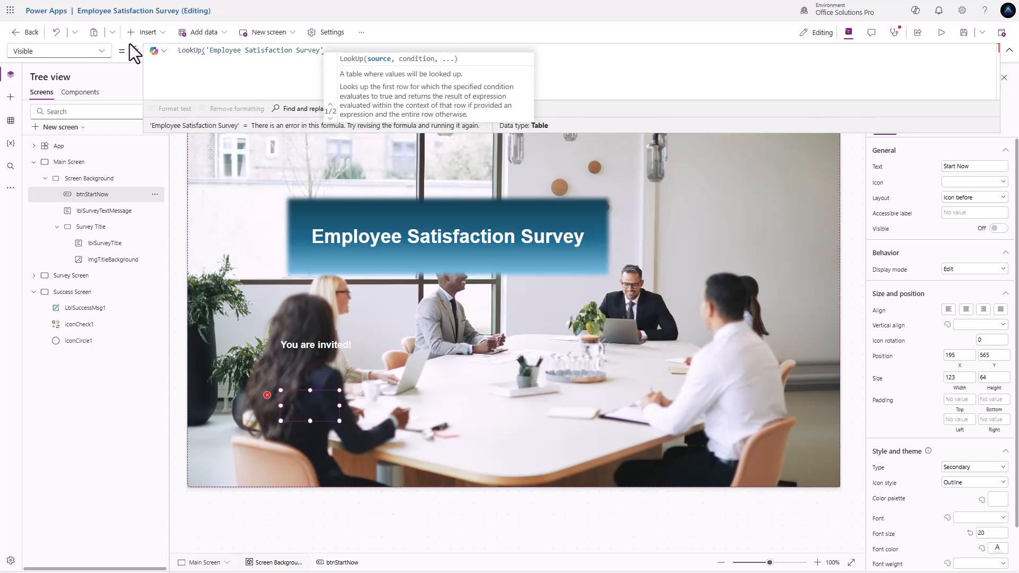
type(", Created")
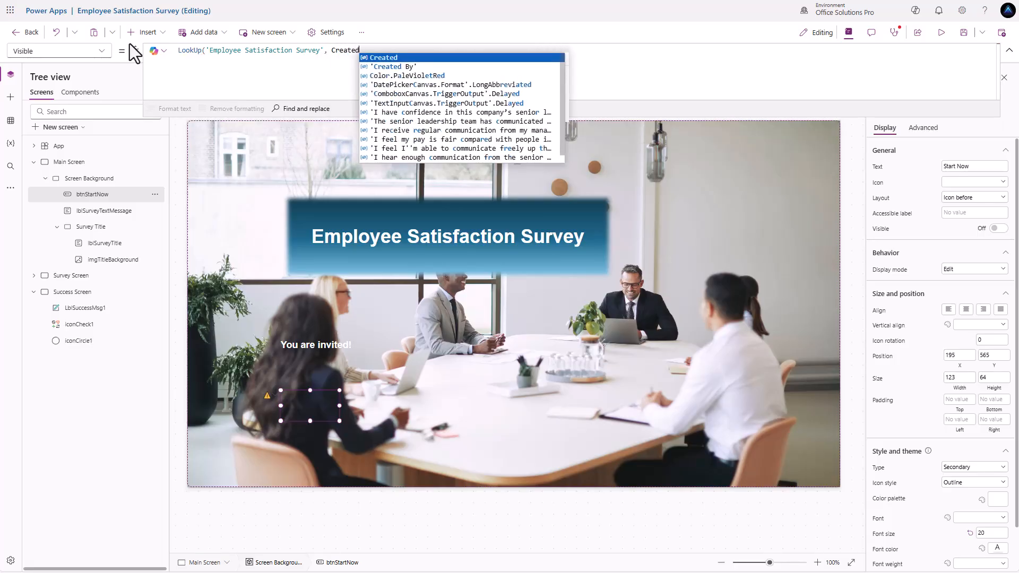
key("Down")
key("Tab")
type(".E")
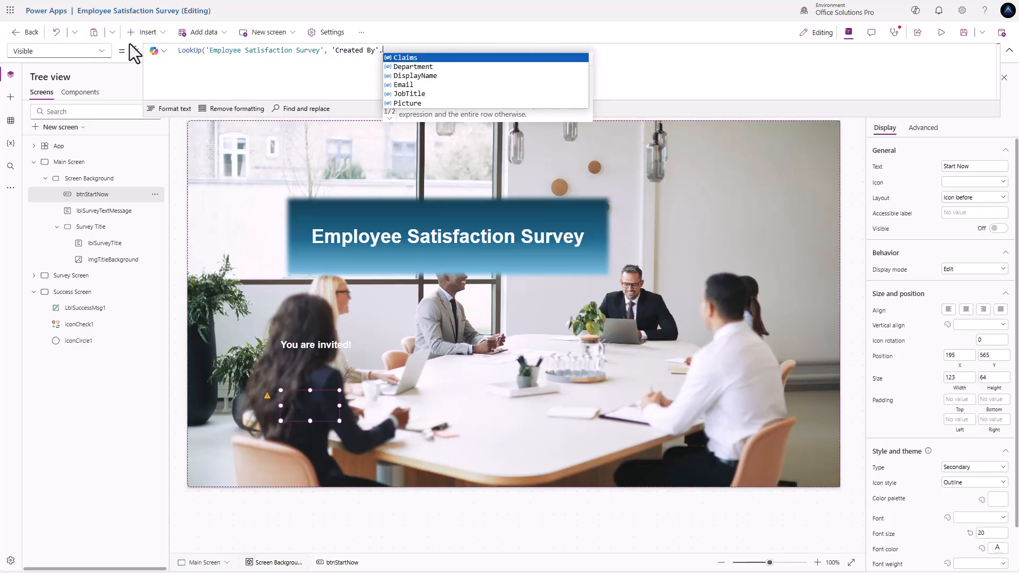
type("ail")
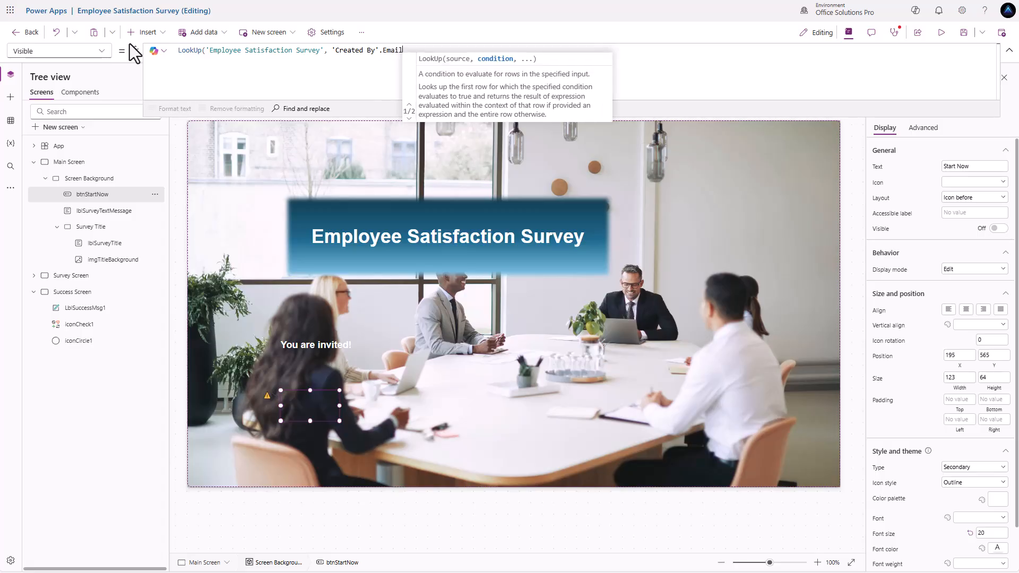
type(" = gbl")
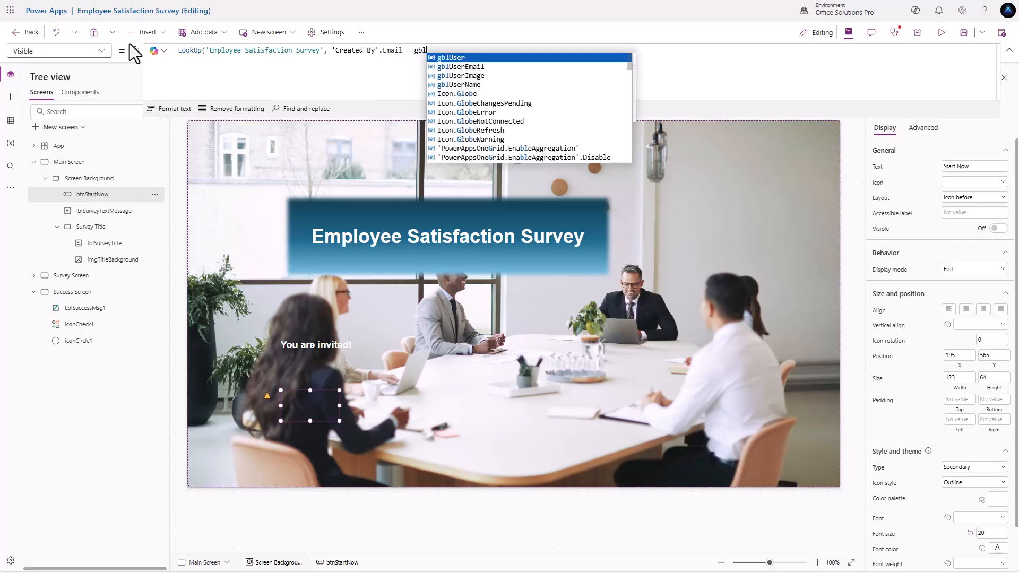
key("Down")
key("Tab")
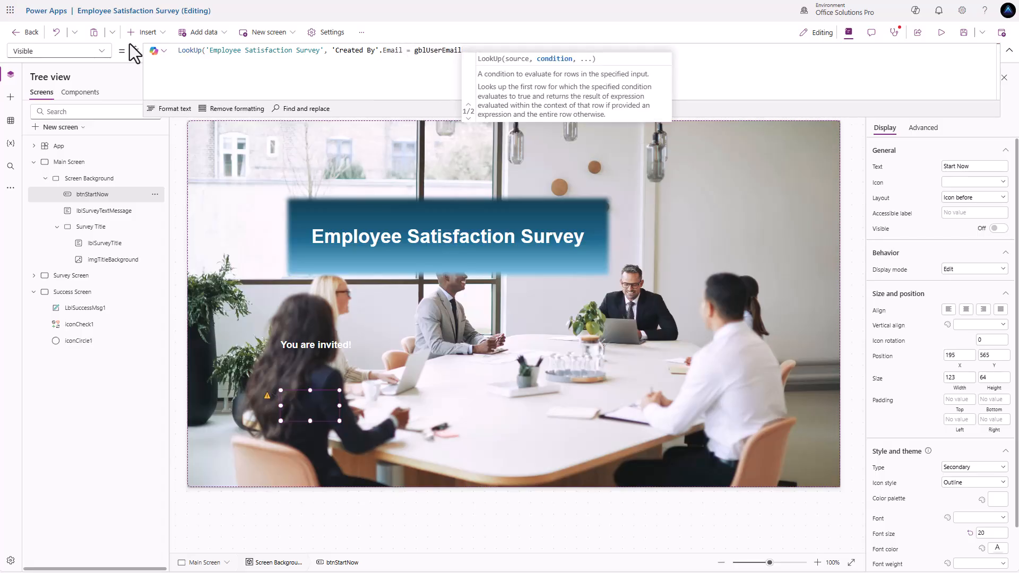
type(")")
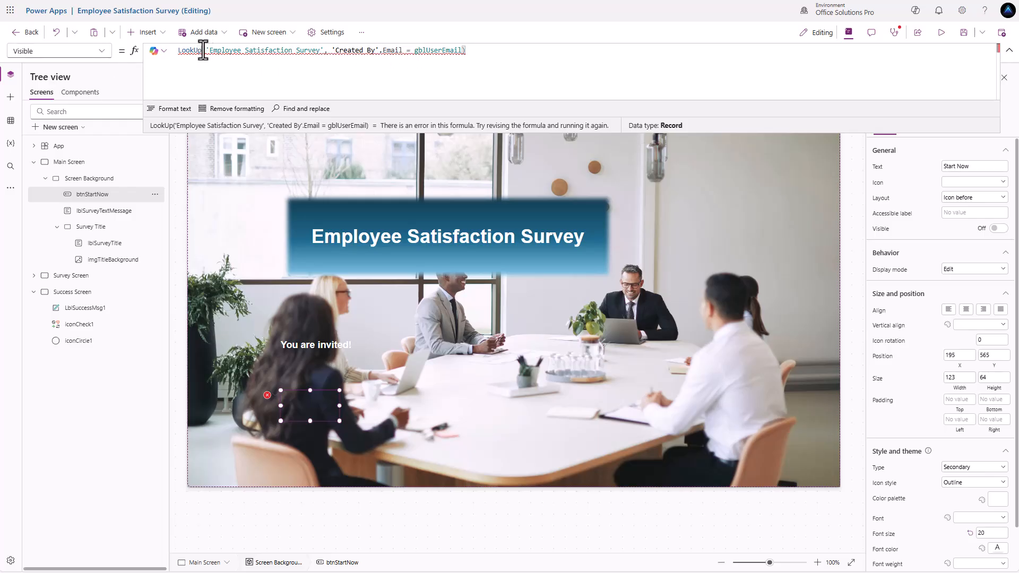
- Wrap the LookUp in IsBlank() and select the whole Visible formula for copying
double_click(180, 51)
left_click(179, 51)
type("IsBlank")
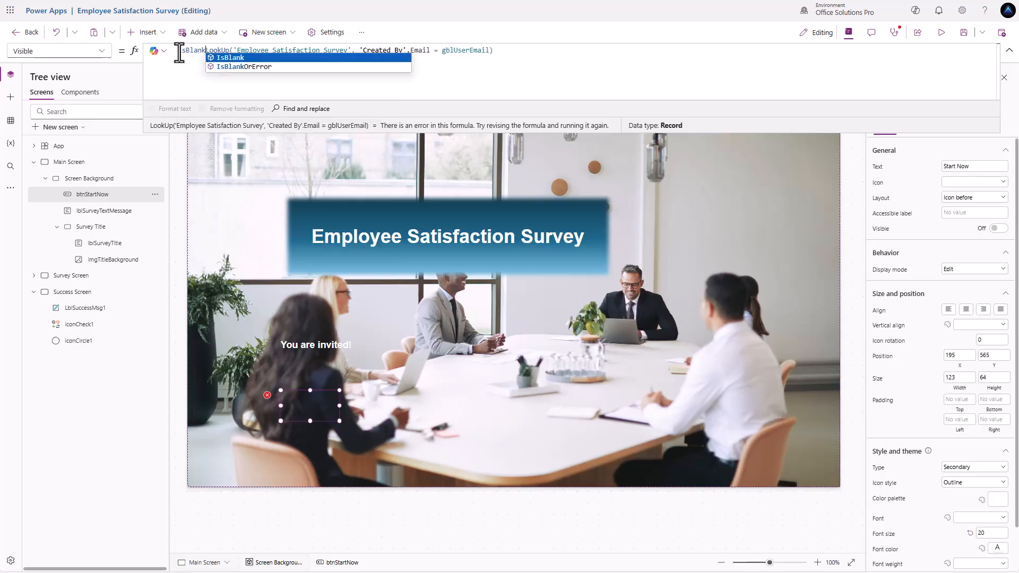
type("(")
left_click(497, 49)
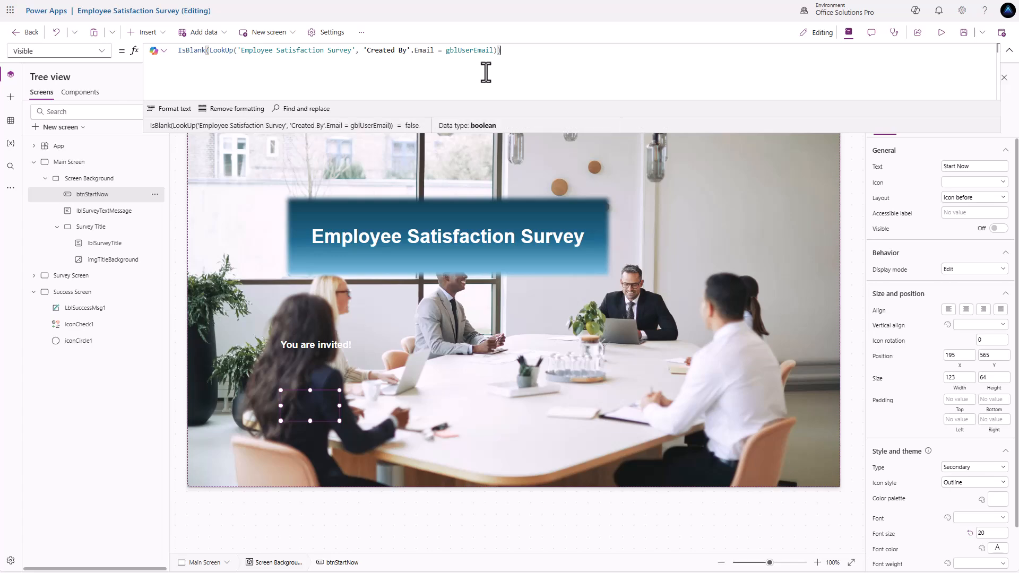
mouse_move(321, 401)
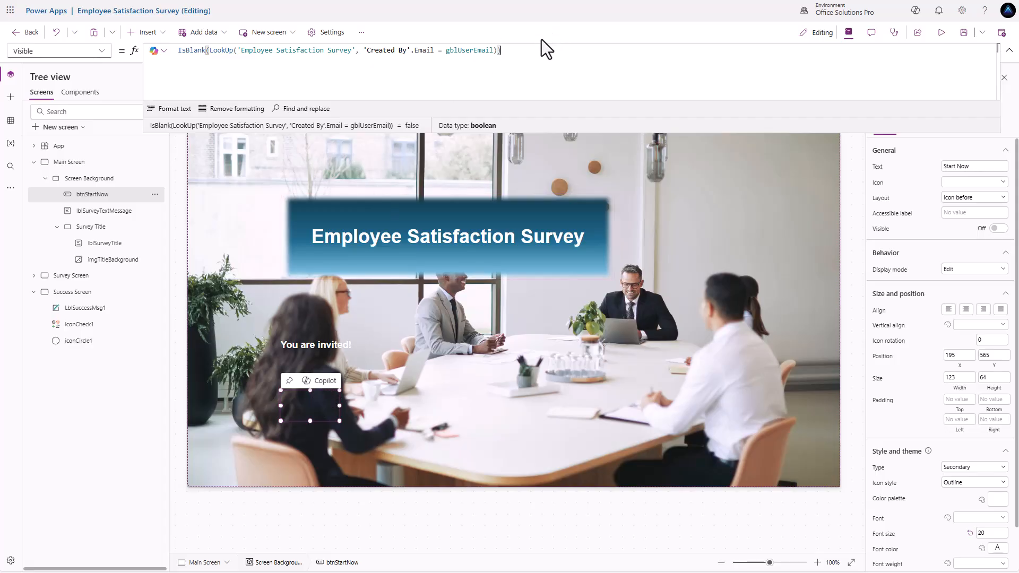
left_click_drag(511, 57, 131, 53)
key("ctrl+c")
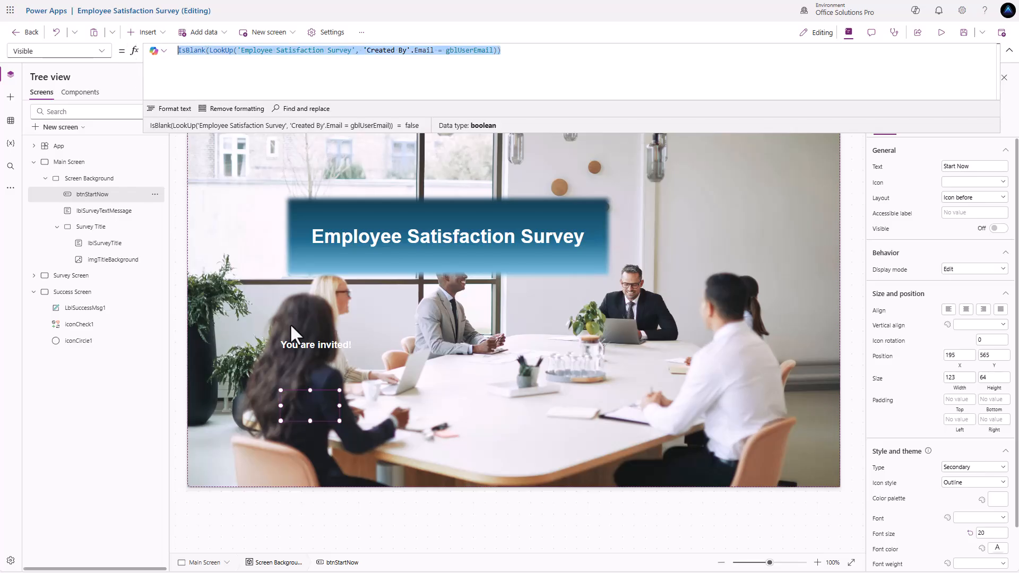
- Change the 'You are invited!' label's width from 200 to 500
left_click(307, 345)
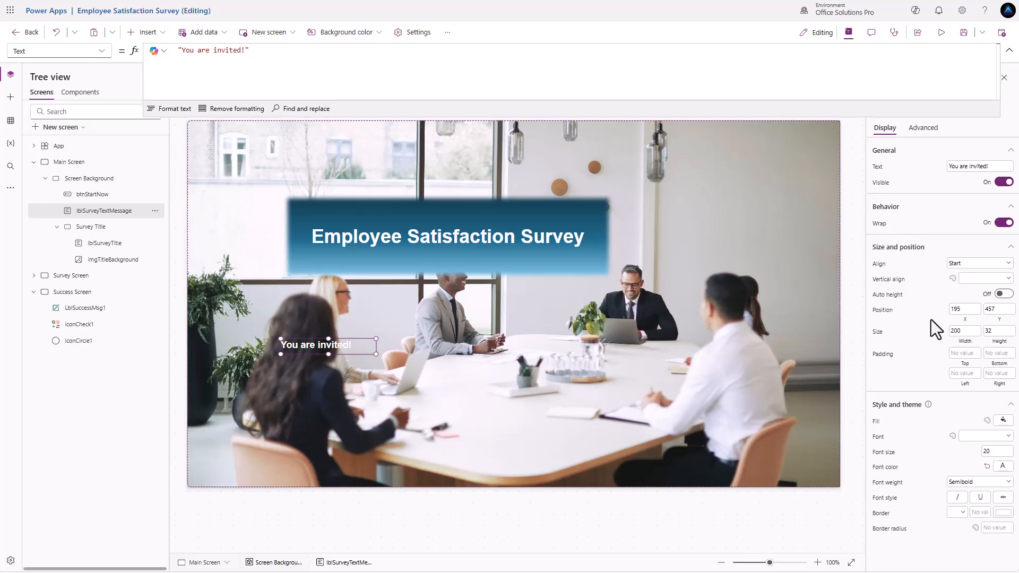
left_click(970, 331)
double_click(969, 331)
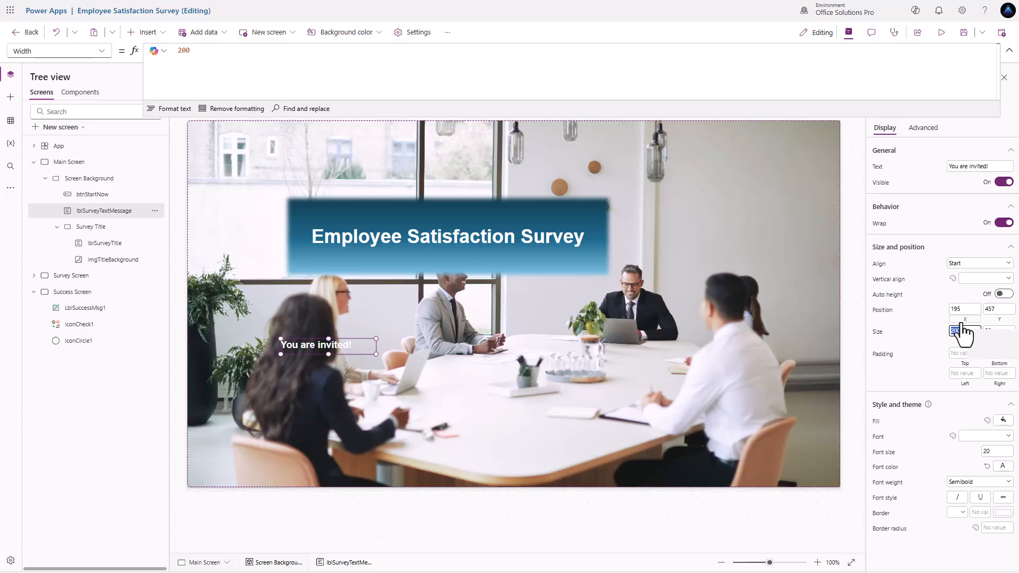
type("500")
key("Return")
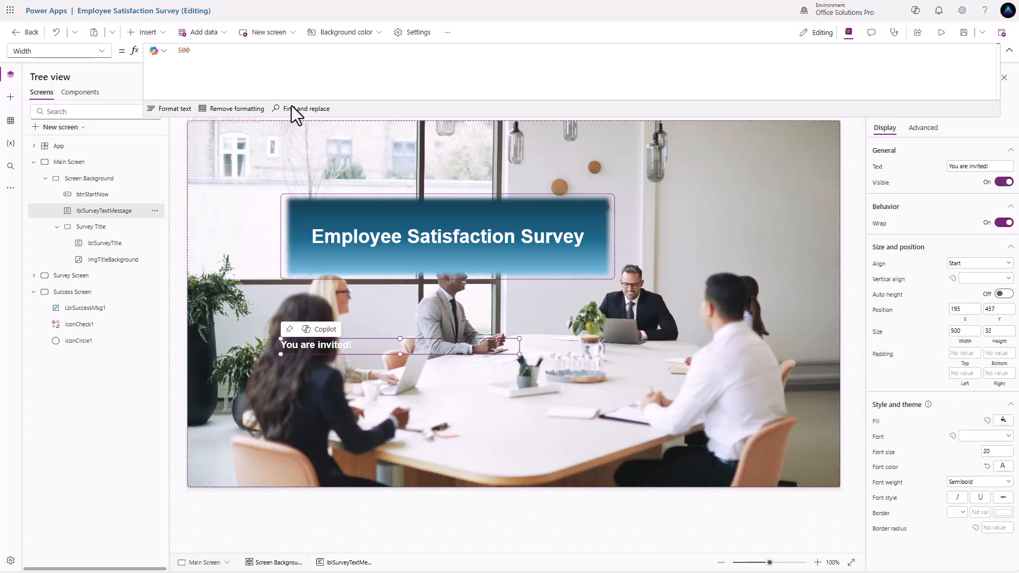
- Set the label's Text to If(IsBlank(LookUp(...)), "You are invited!", "You have already completed the survey")
left_click(877, 168)
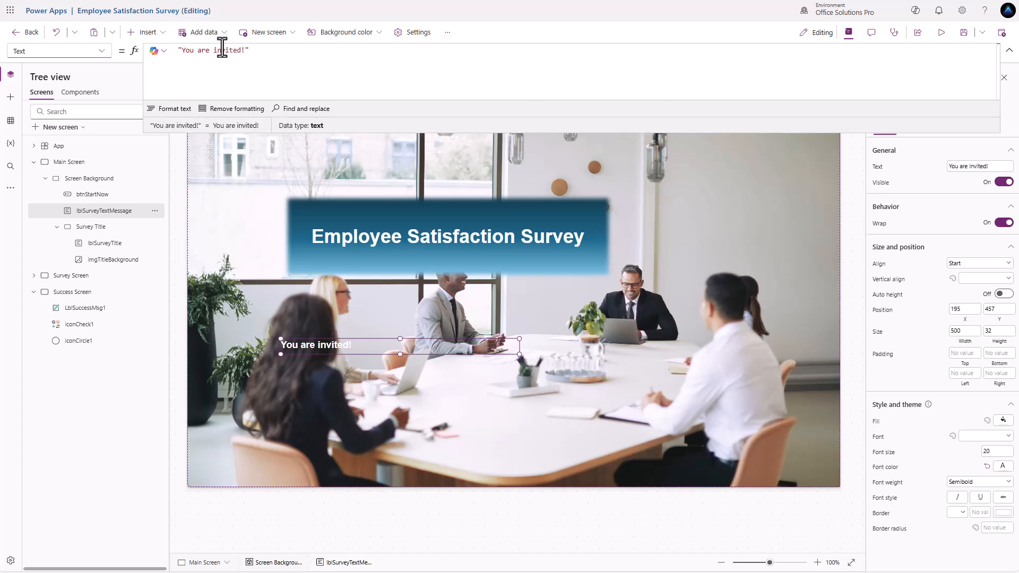
key("ctrl+v")
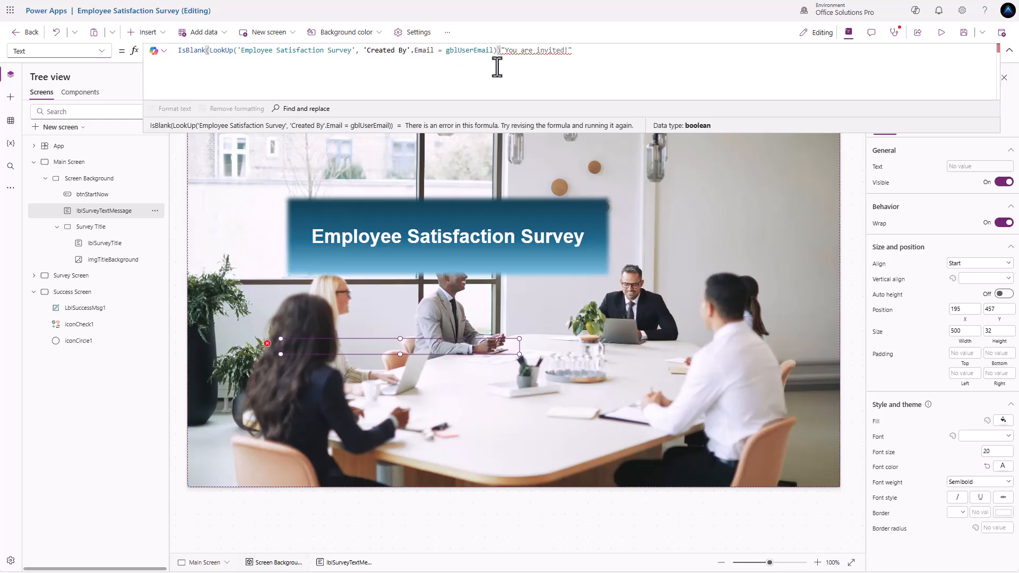
left_click(179, 51)
type("If(")
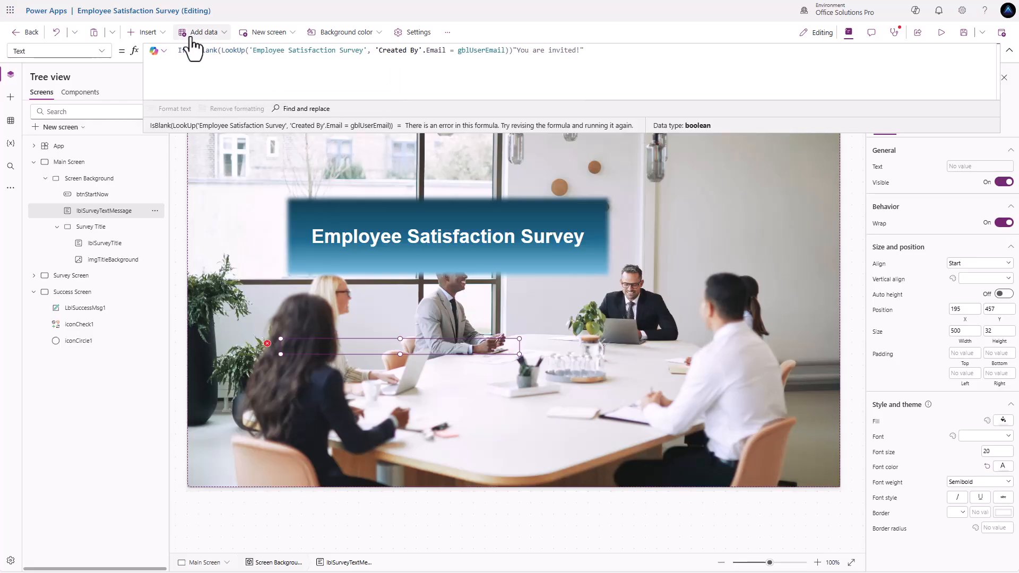
left_click(513, 51)
type(", \"You are invited!\"")
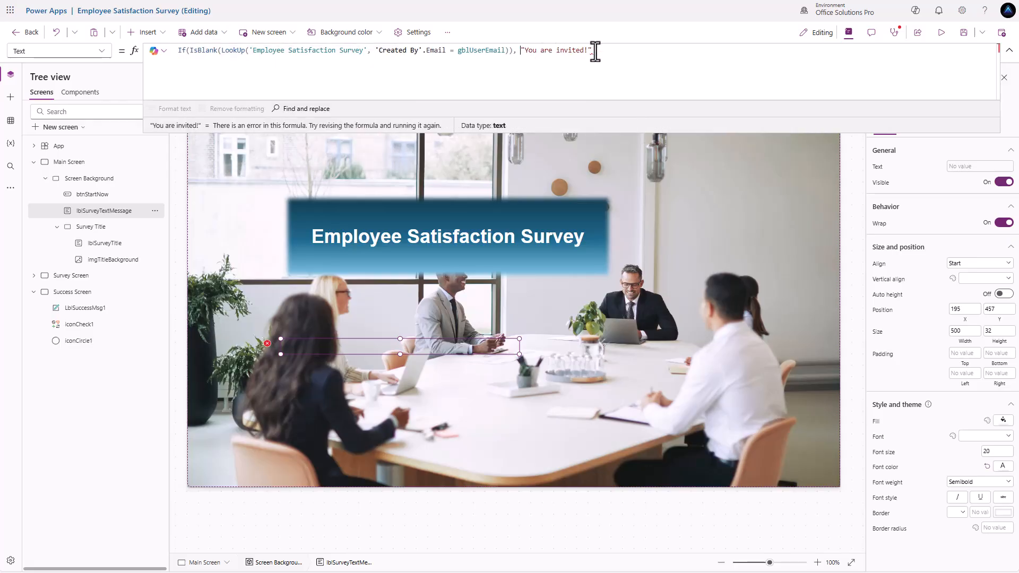
type(",")
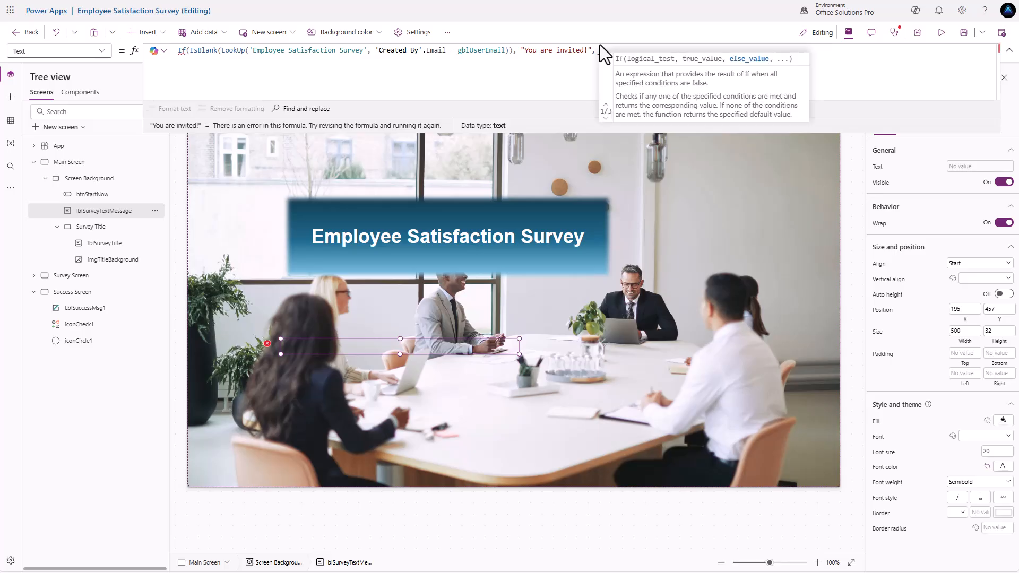
type(" \"You ha")
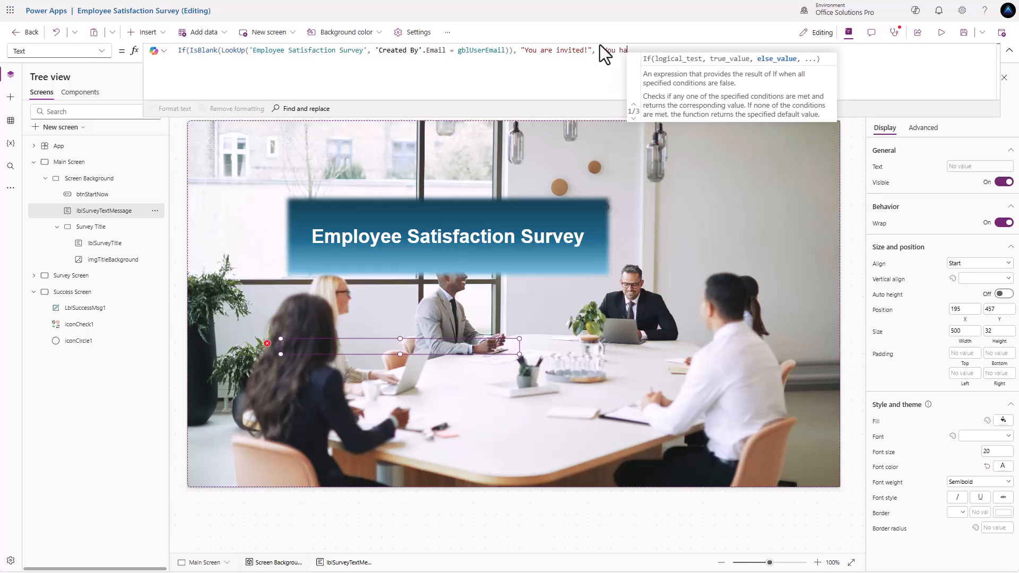
type("ve already completed ")
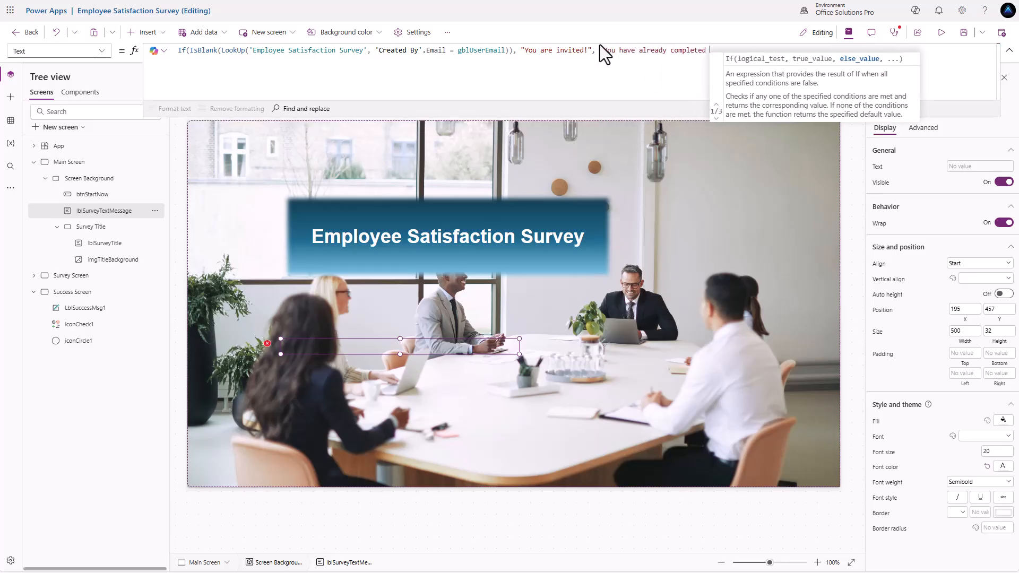
type("the survey\"")
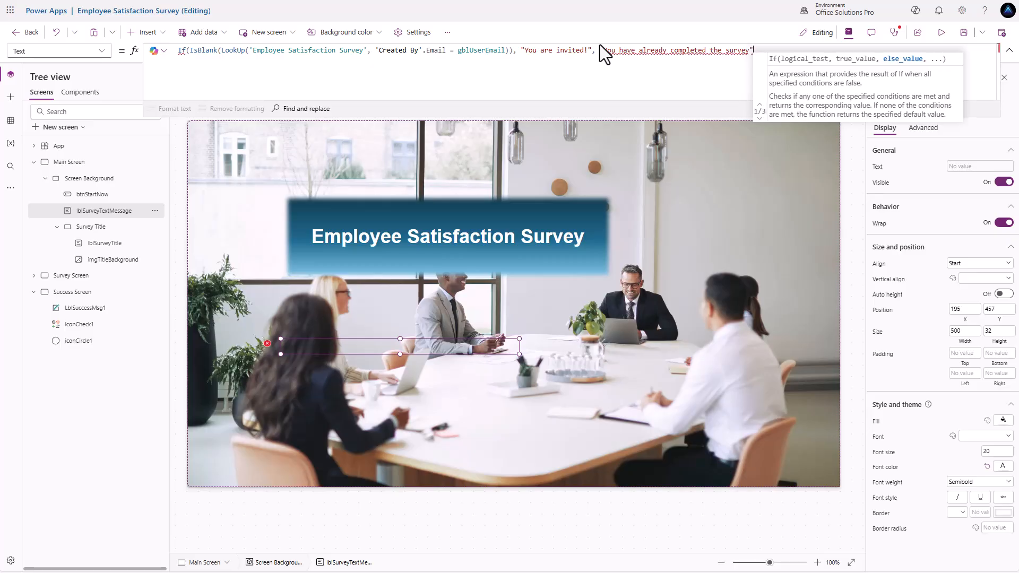
type(")")
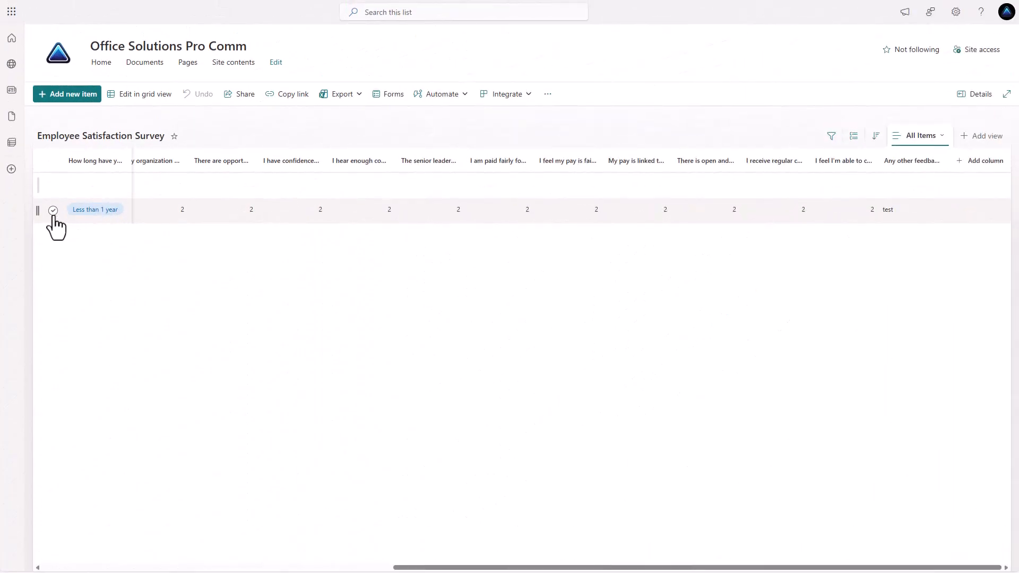
- Delete the 'Less than 1 year' and empty survey entries, confirming the recycle-bin prompt
left_click(53, 210)
left_click(53, 186)
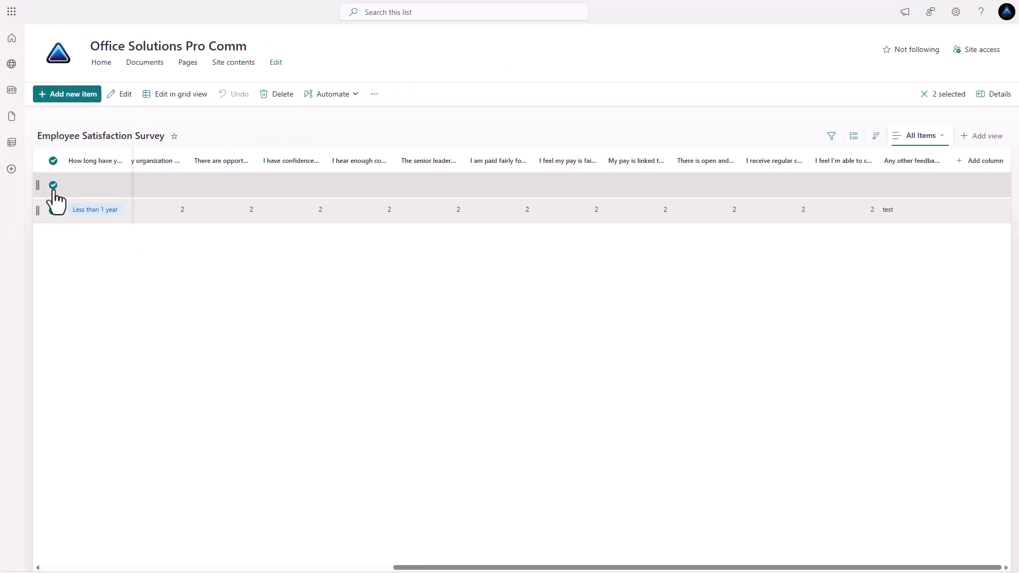
left_click(270, 95)
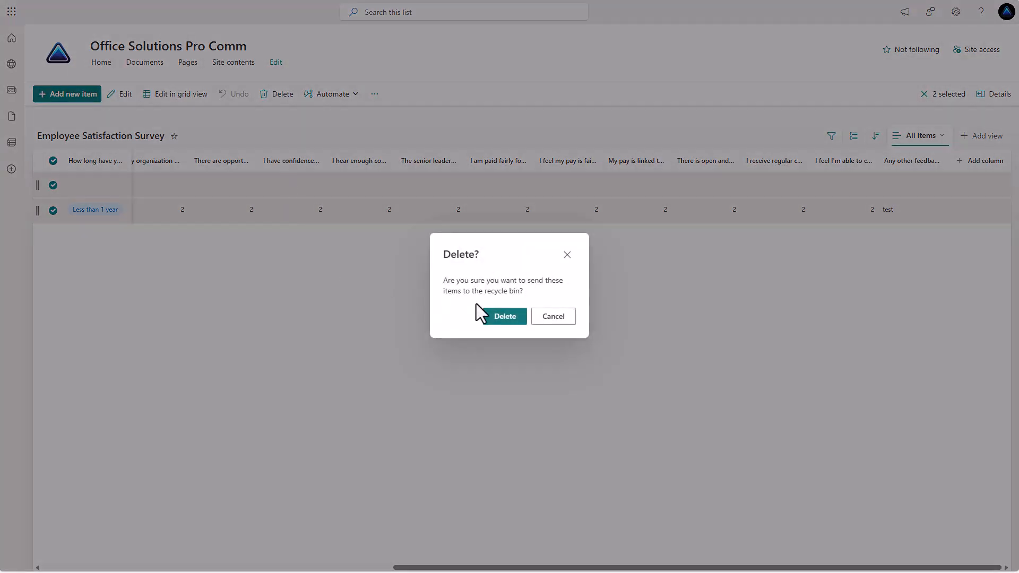
left_click(513, 318)
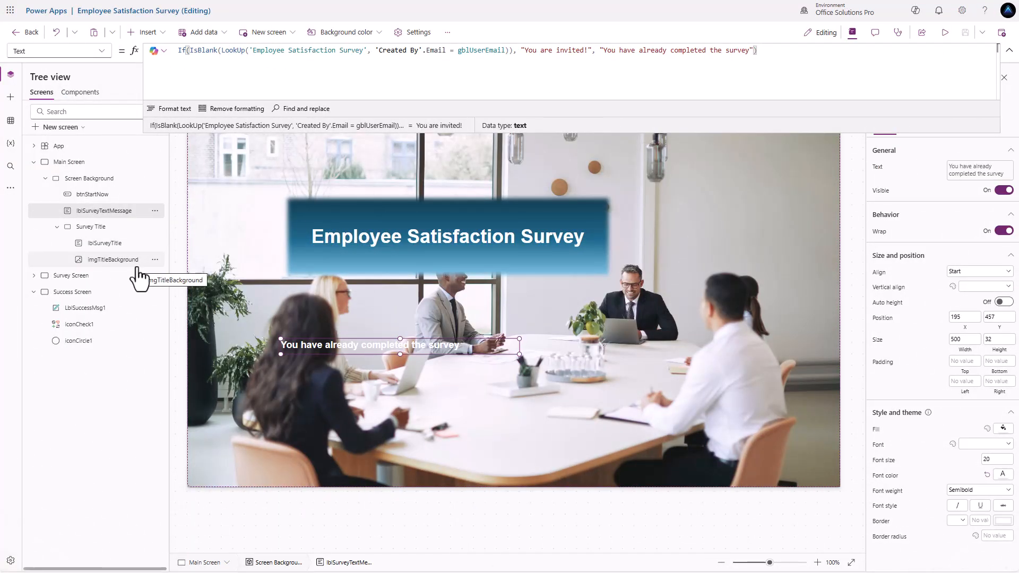
- Refresh the Employee Satisfaction Survey data source, then follow Start Now to the Survey screen
left_click(12, 121)
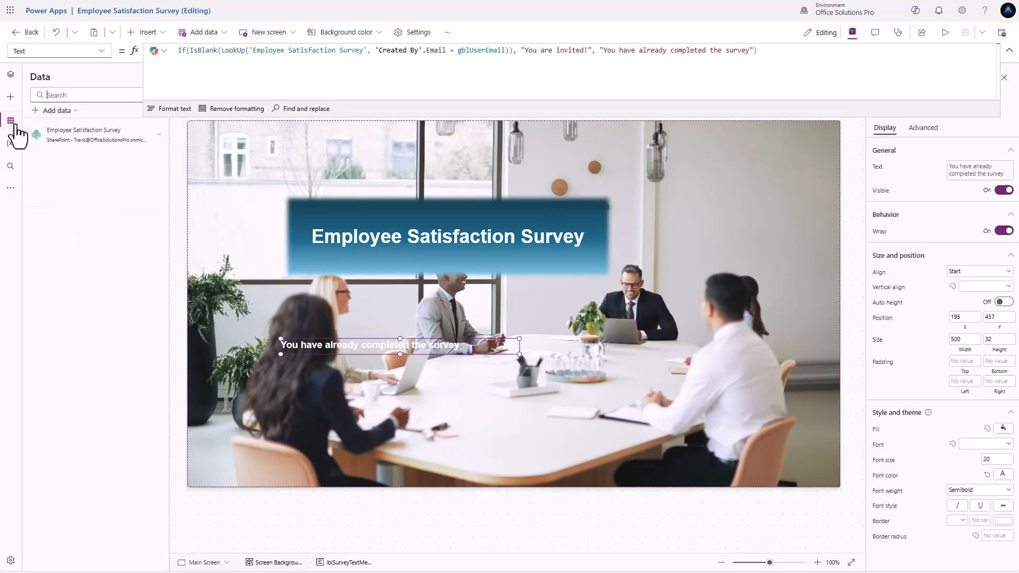
left_click(159, 134)
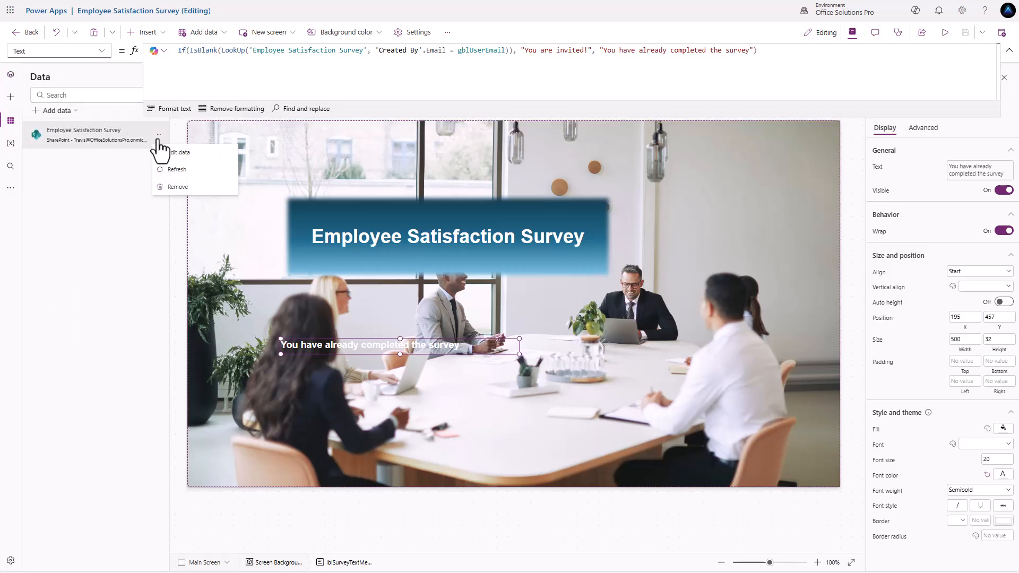
left_click(177, 169)
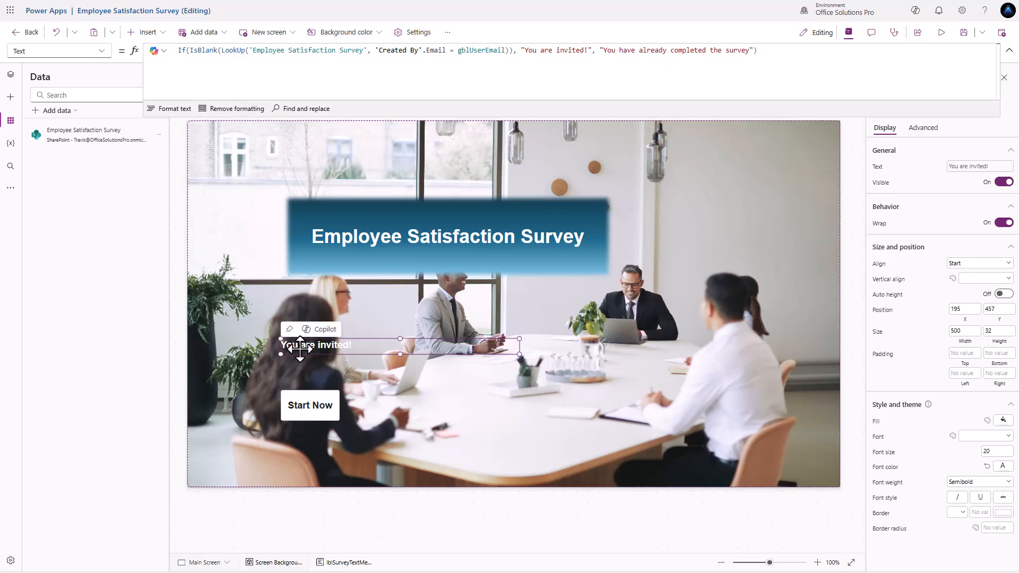
left_click(305, 415, "alt")
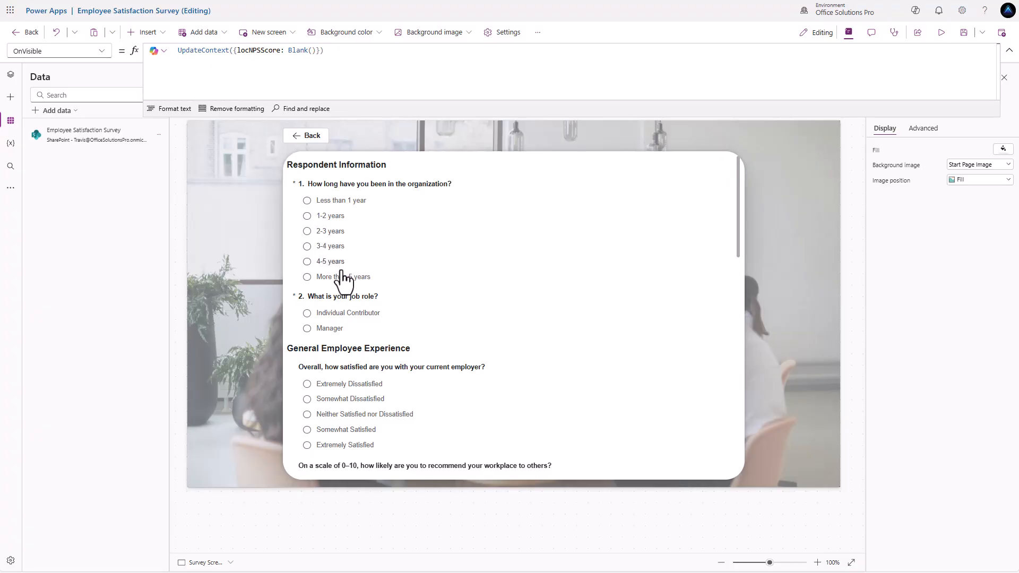
- Try Individual Contributor, then switch the job role answer to Manager to reveal Management Support
scroll(367, 329, "down", 1)
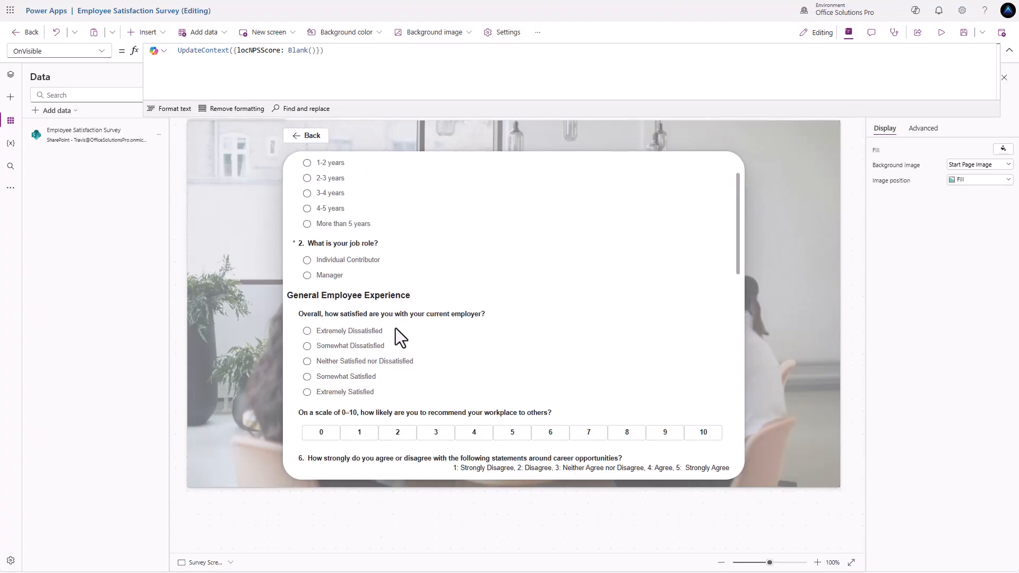
left_click(308, 261)
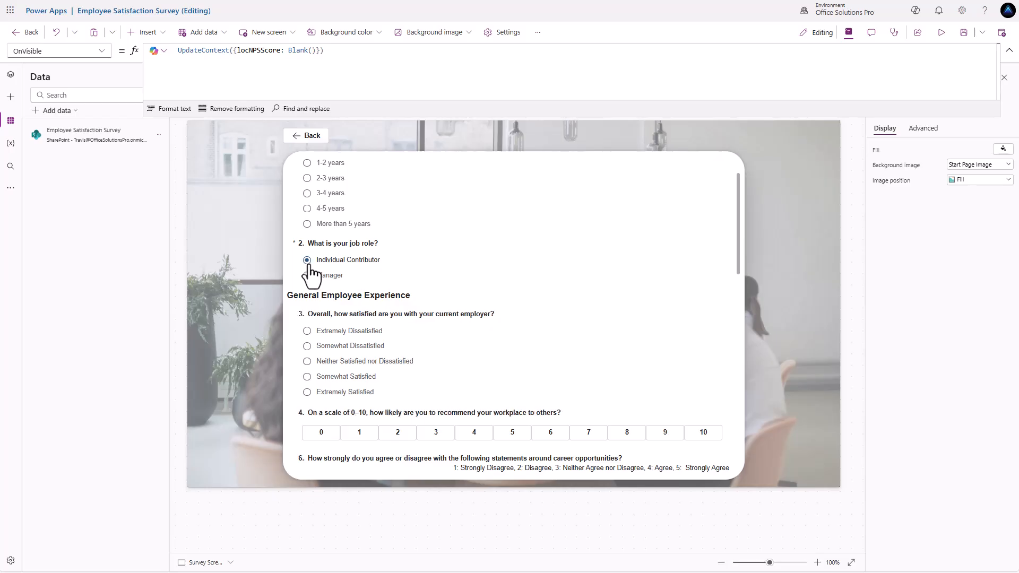
left_click(352, 295)
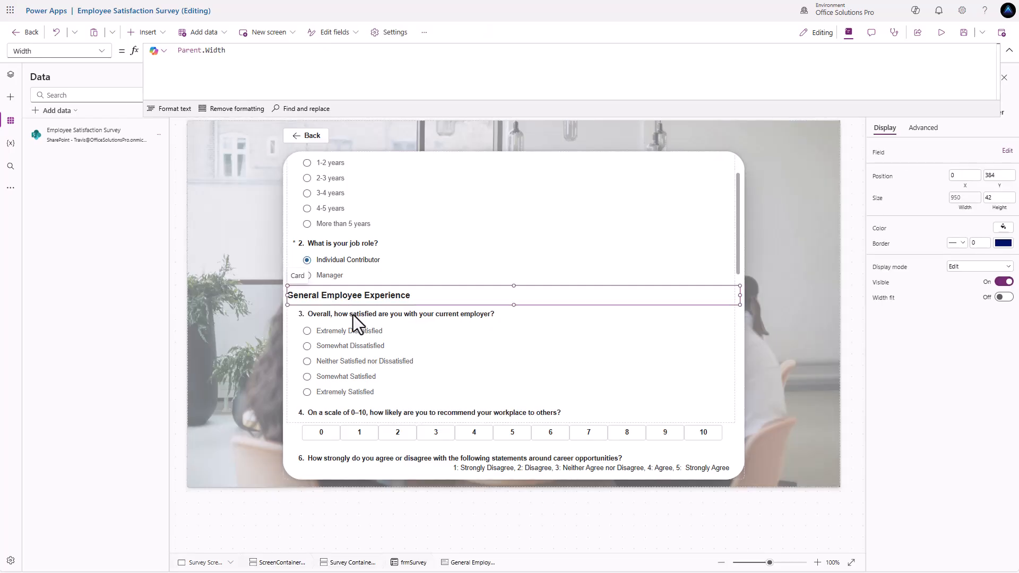
left_click(353, 314)
scroll(394, 320, "down", 2)
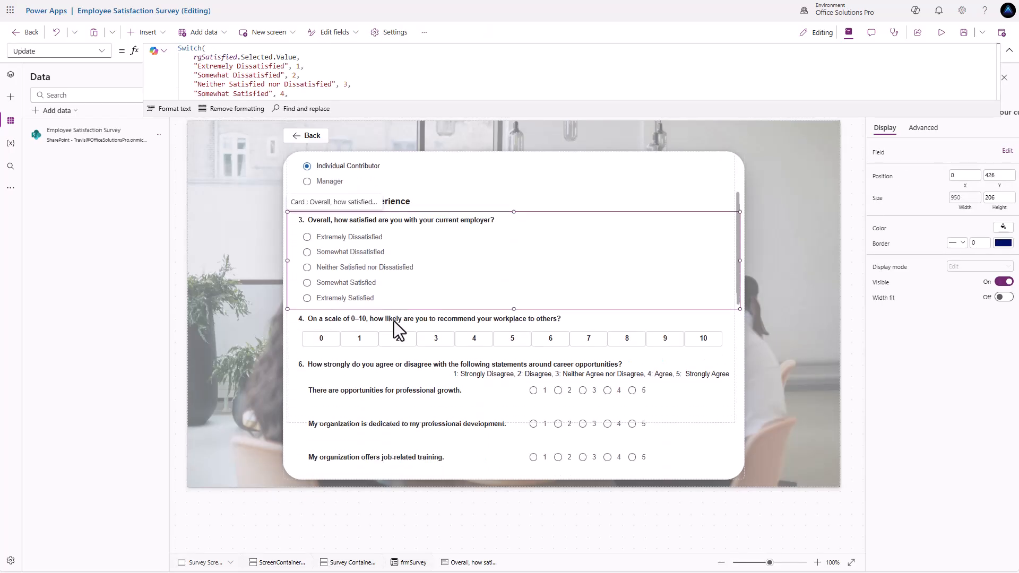
scroll(394, 320, "up", 3)
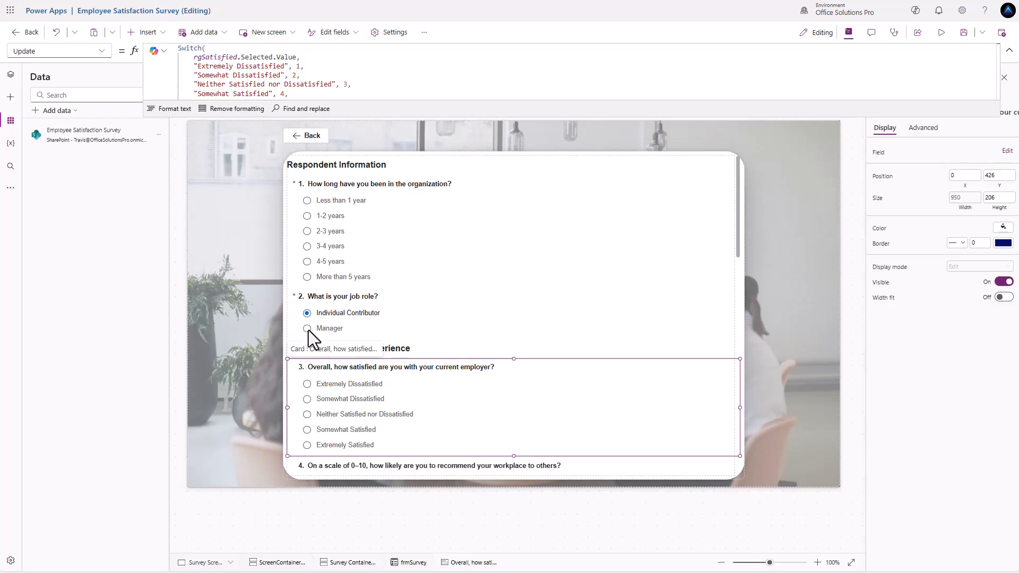
left_click(308, 330)
left_click(308, 330)
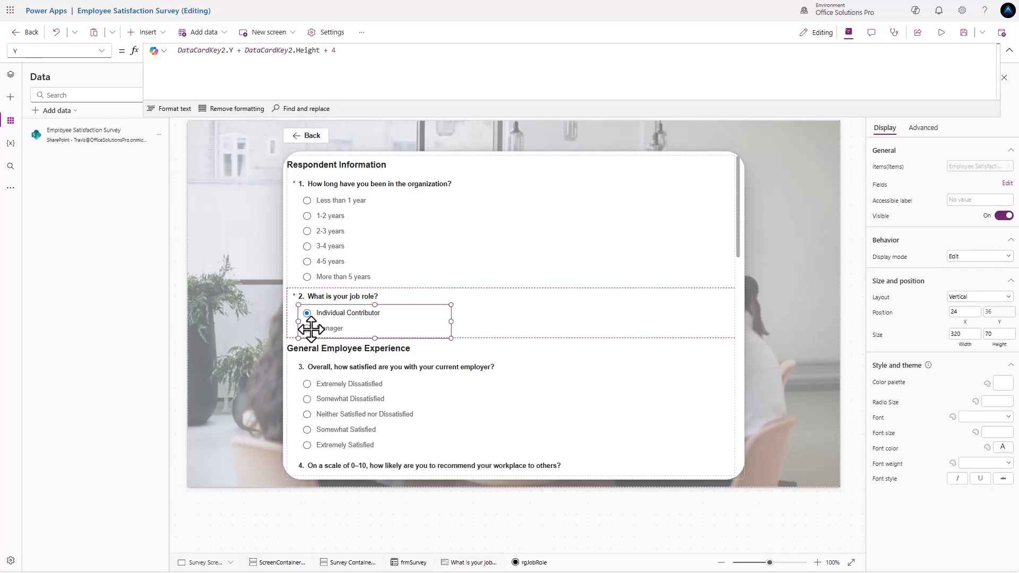
left_click(307, 329)
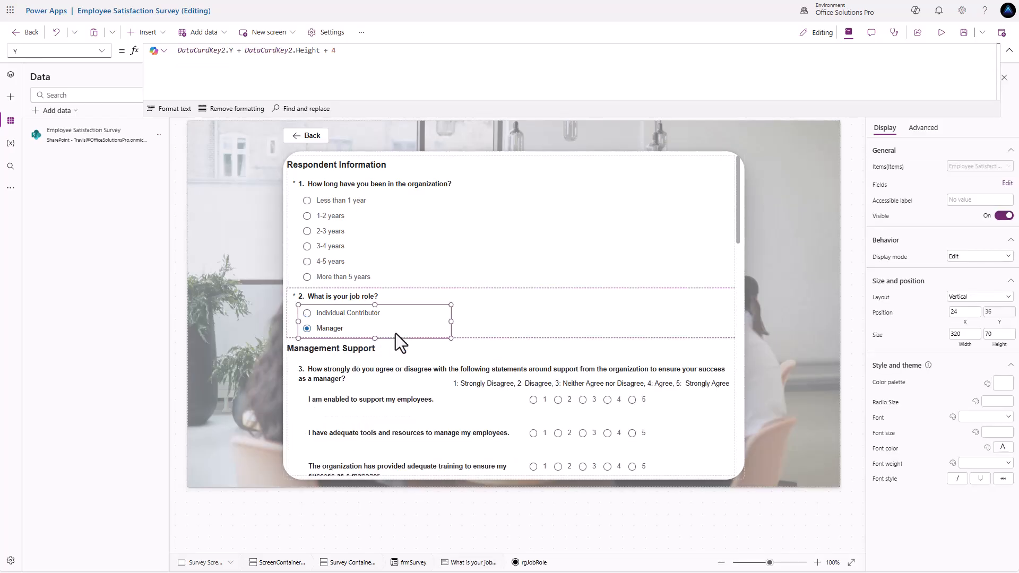
scroll(486, 343, "down", 1)
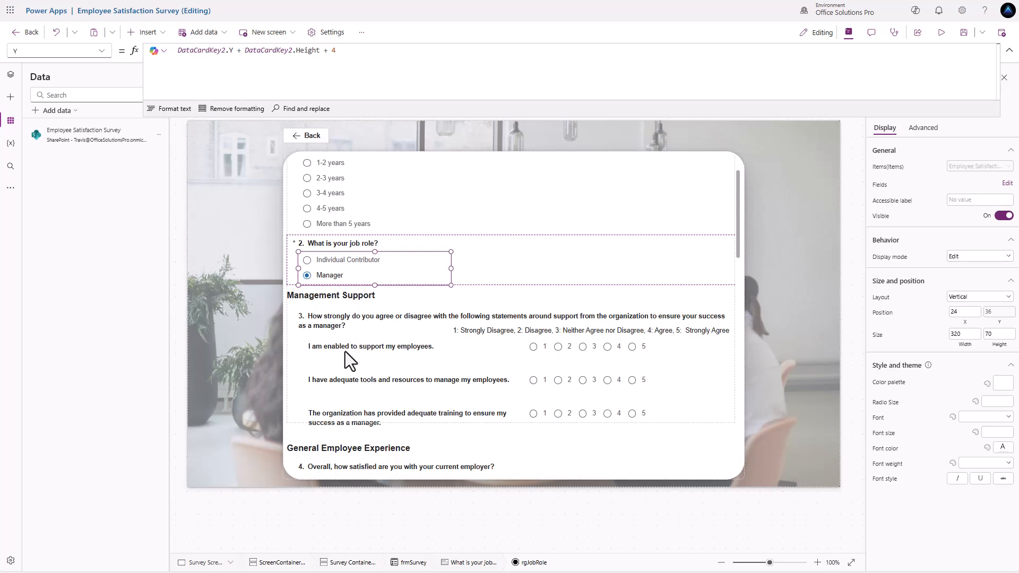
- Select the 'I am enabled to support' card in Tree view and highlight its Visible condition
left_click(345, 352)
left_click(10, 74)
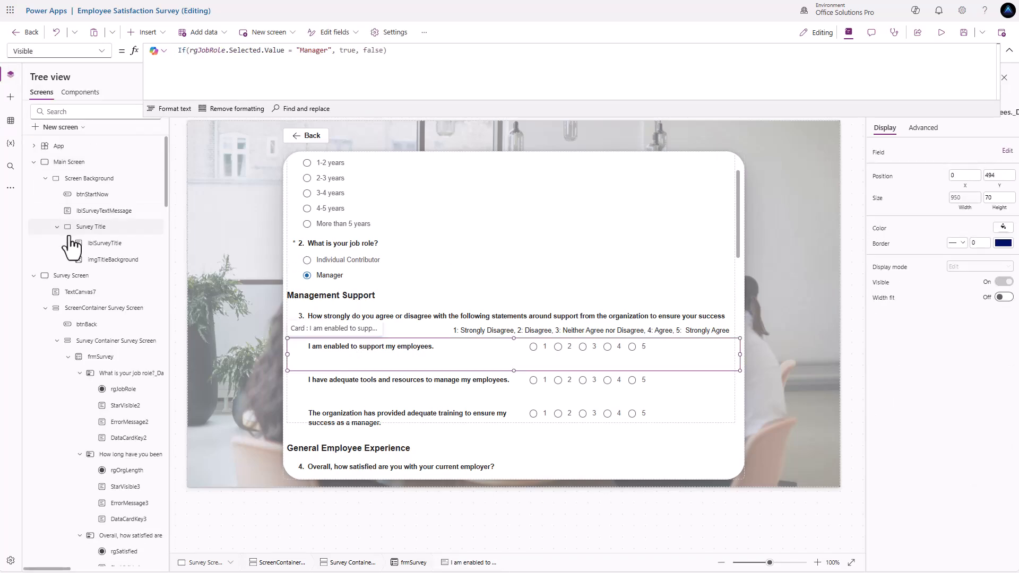
scroll(80, 250, "down", 5)
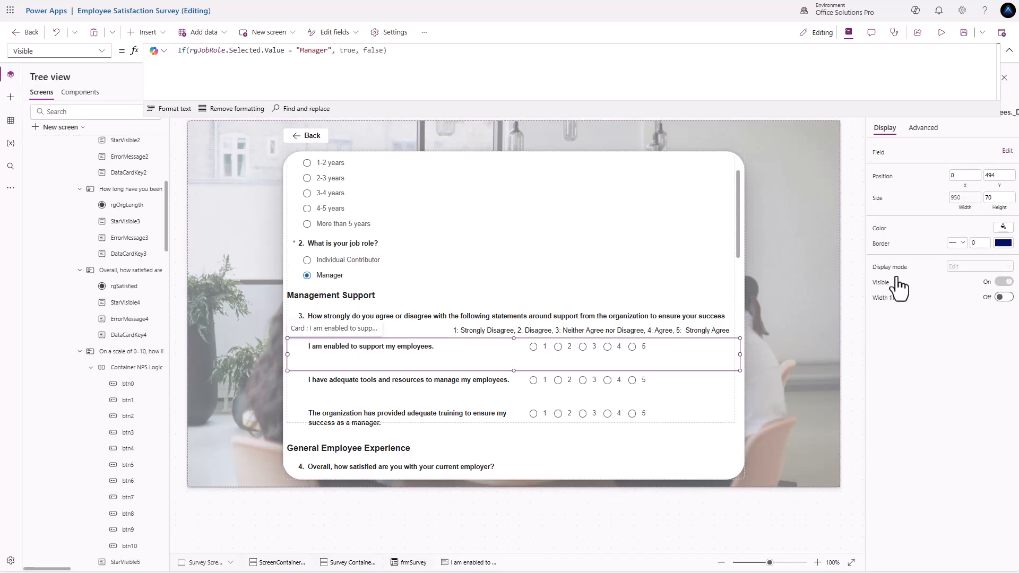
left_click(432, 84)
left_click_drag(402, 51, 89, 45)
key("ctrl+c")
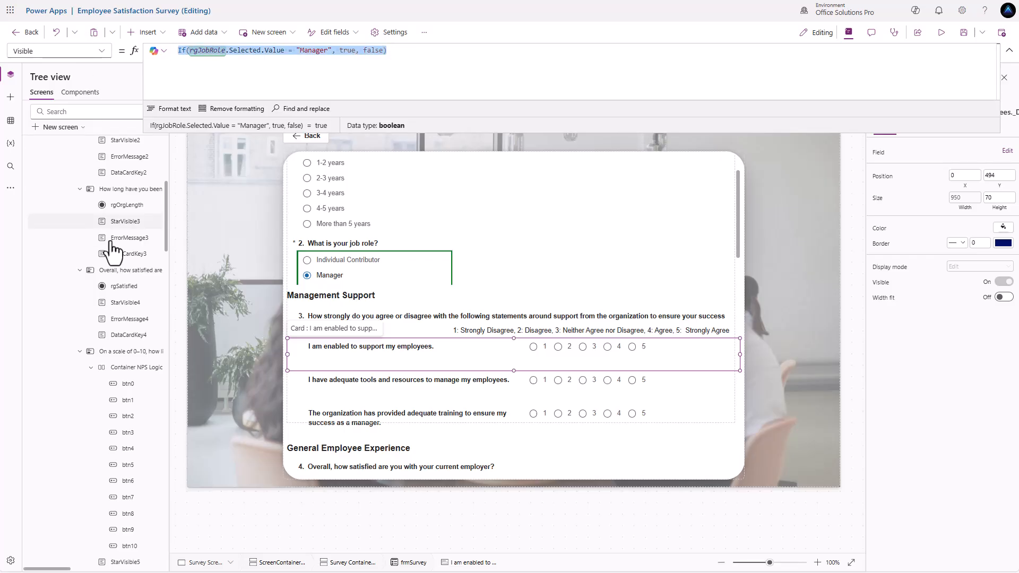
- Add the adequate tools and adequate training question cards to the selection
scroll(108, 281, "down", 2)
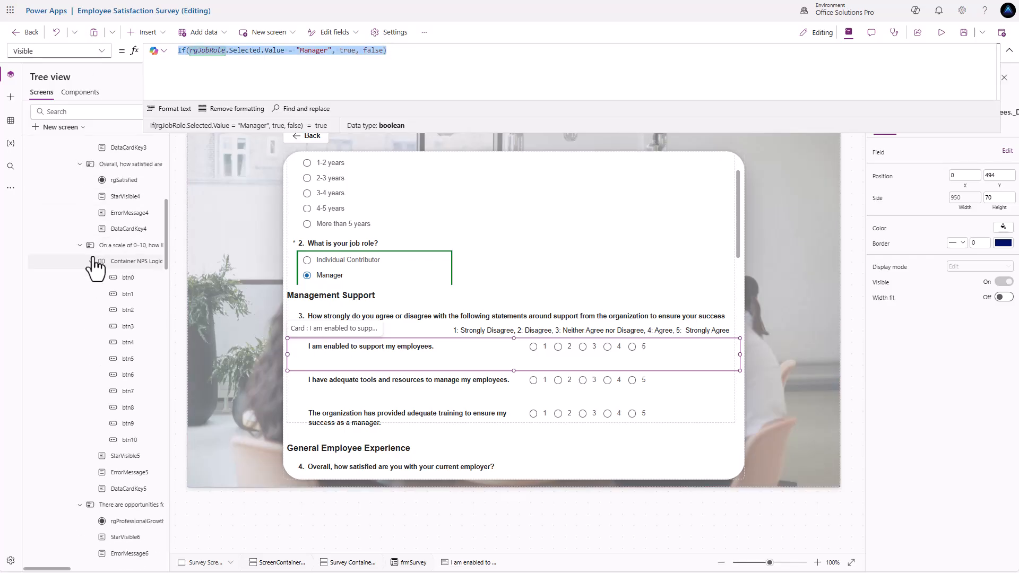
left_click(92, 262)
scroll(94, 294, "down", 6)
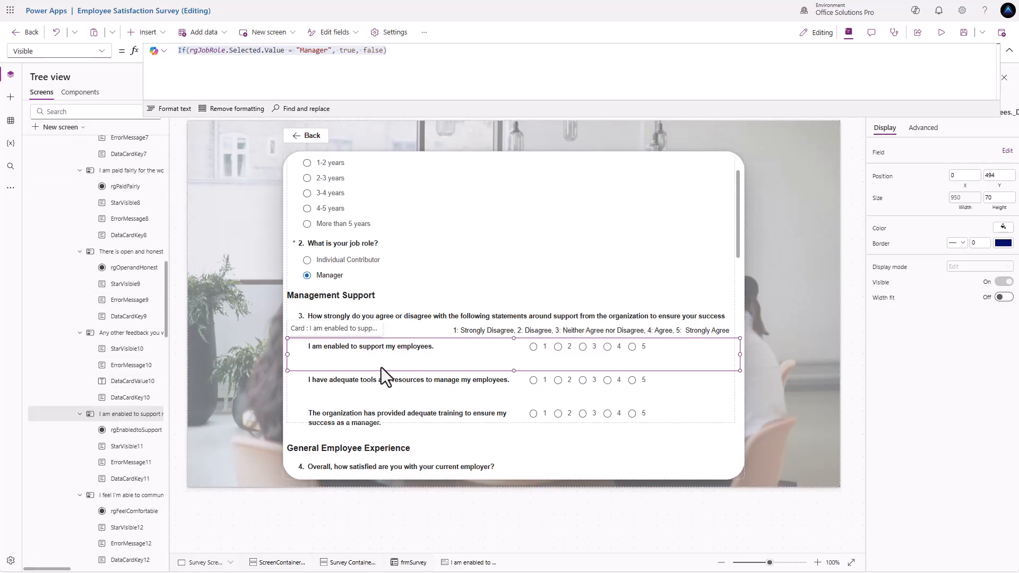
scroll(120, 430, "down", 2)
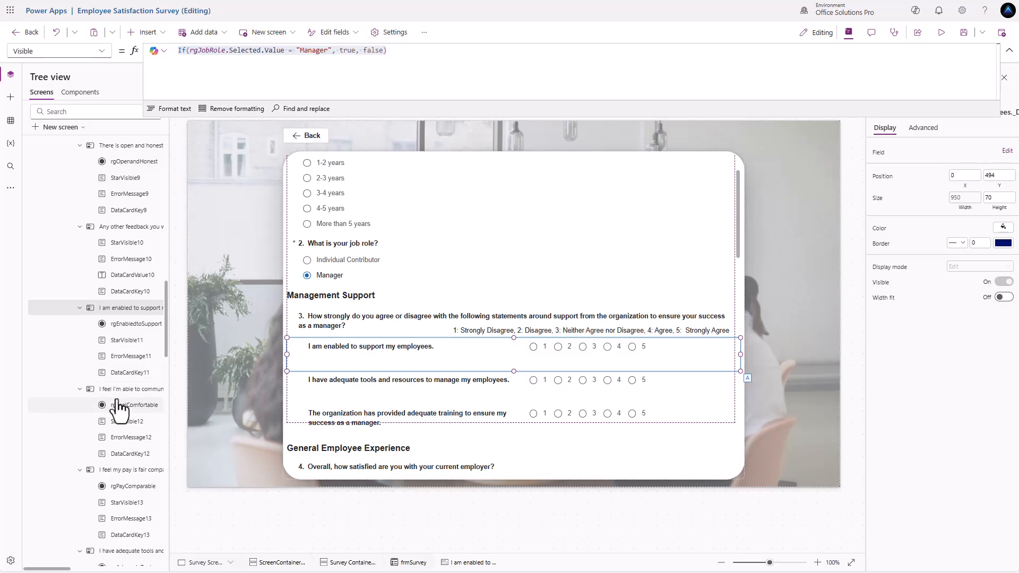
scroll(115, 457, "down", 1)
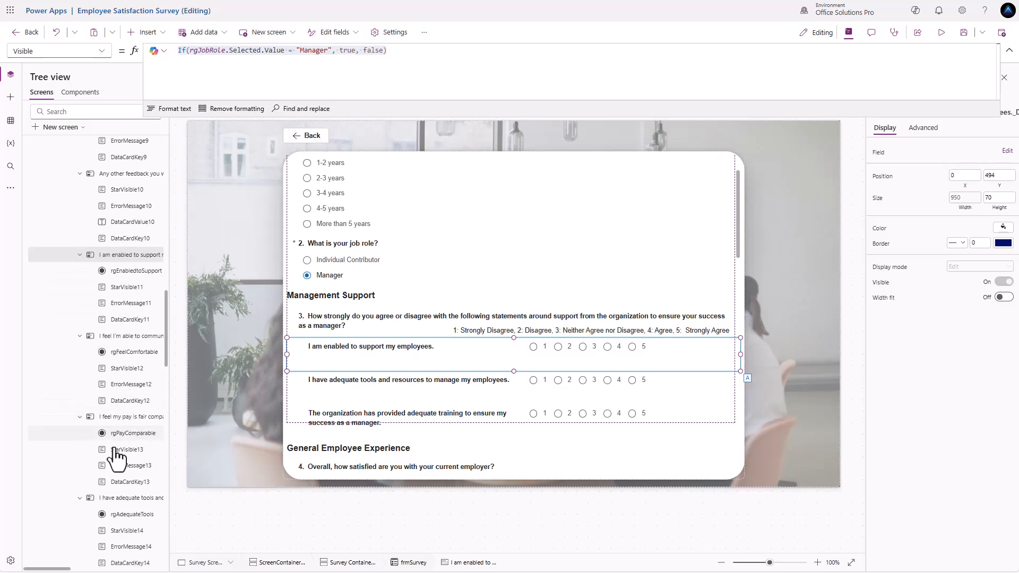
left_click(128, 501, "ctrl")
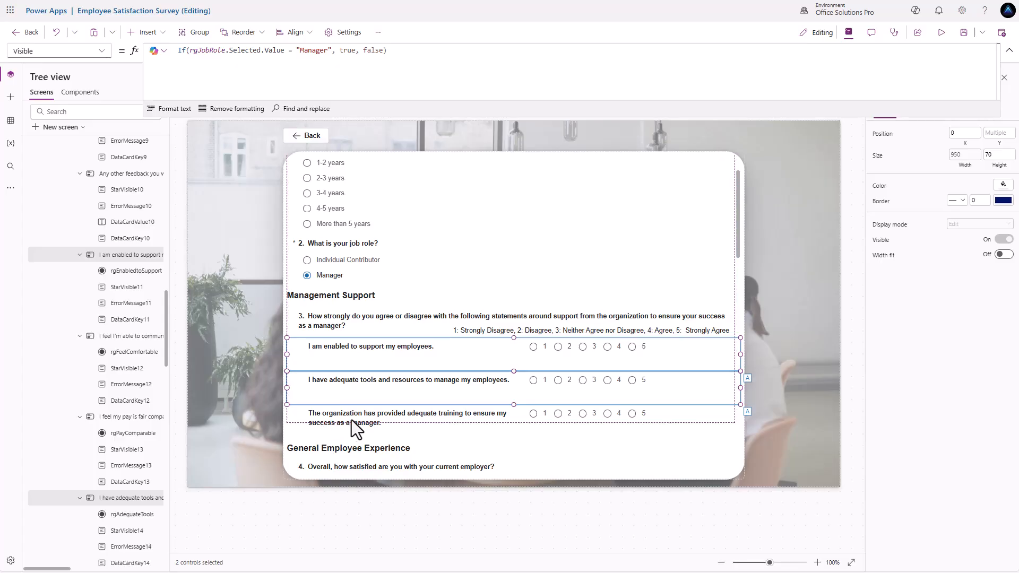
scroll(66, 408, "down", 4)
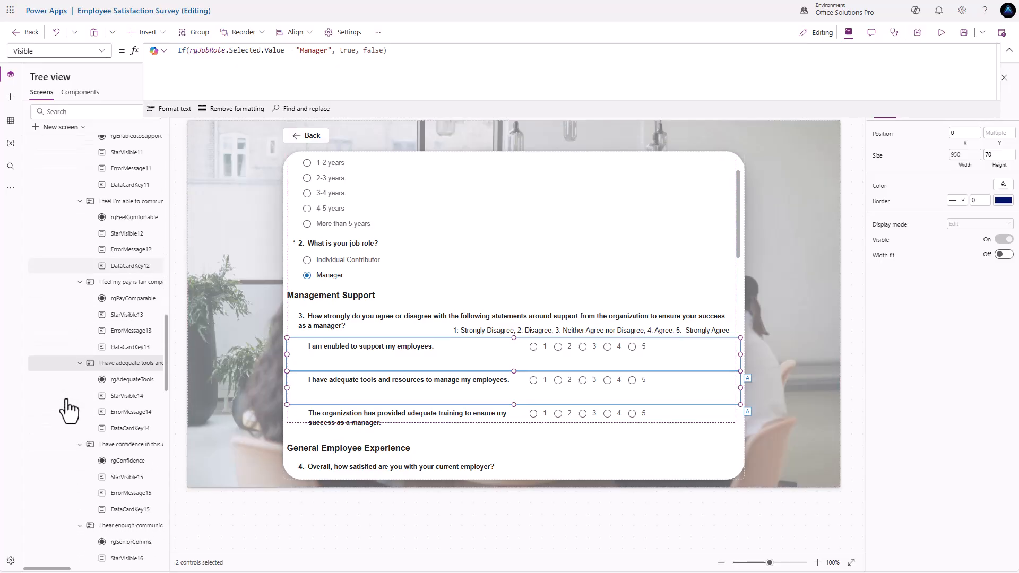
scroll(83, 408, "down", 6)
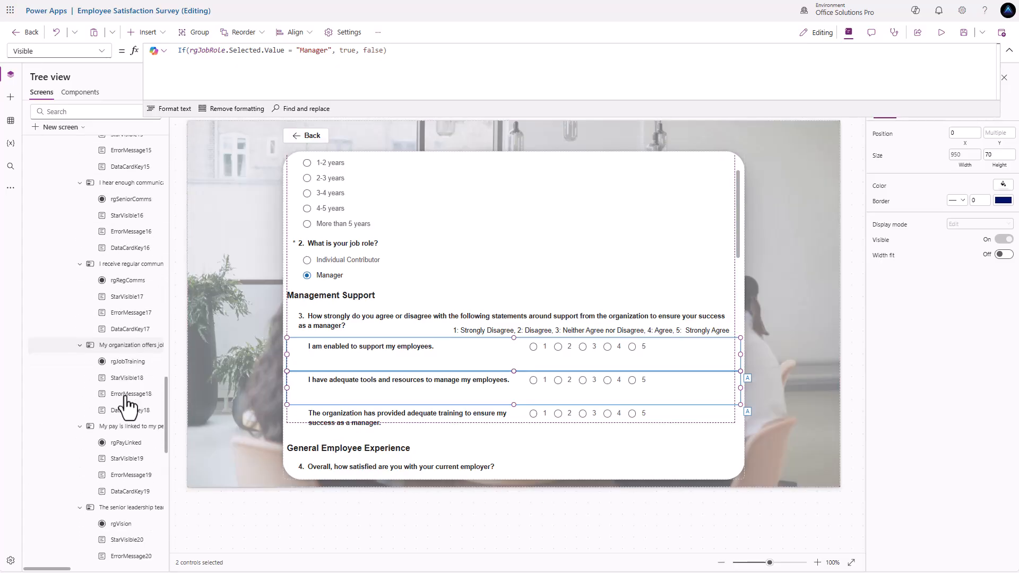
scroll(127, 406, "down", 2)
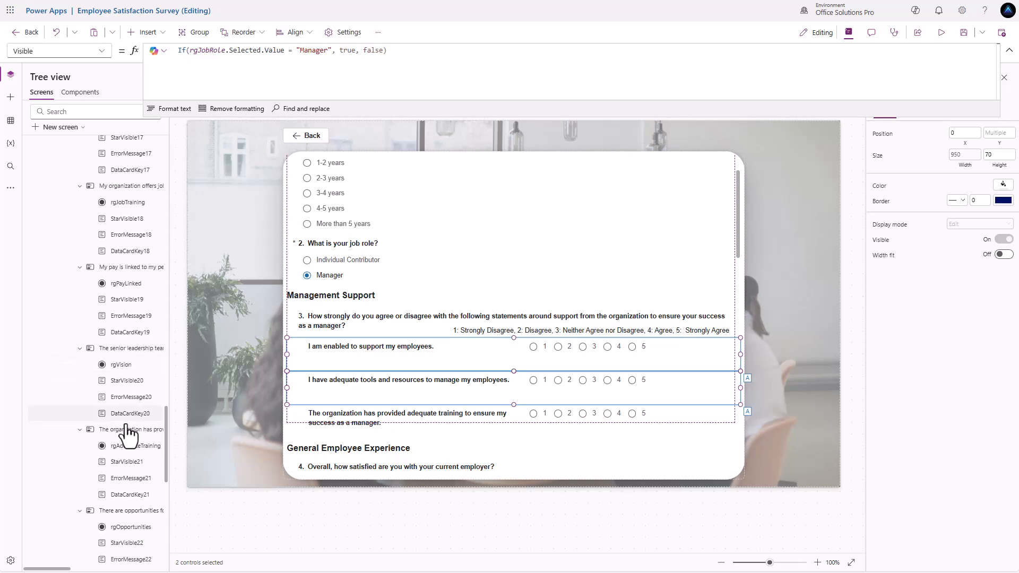
left_click(132, 431, "ctrl")
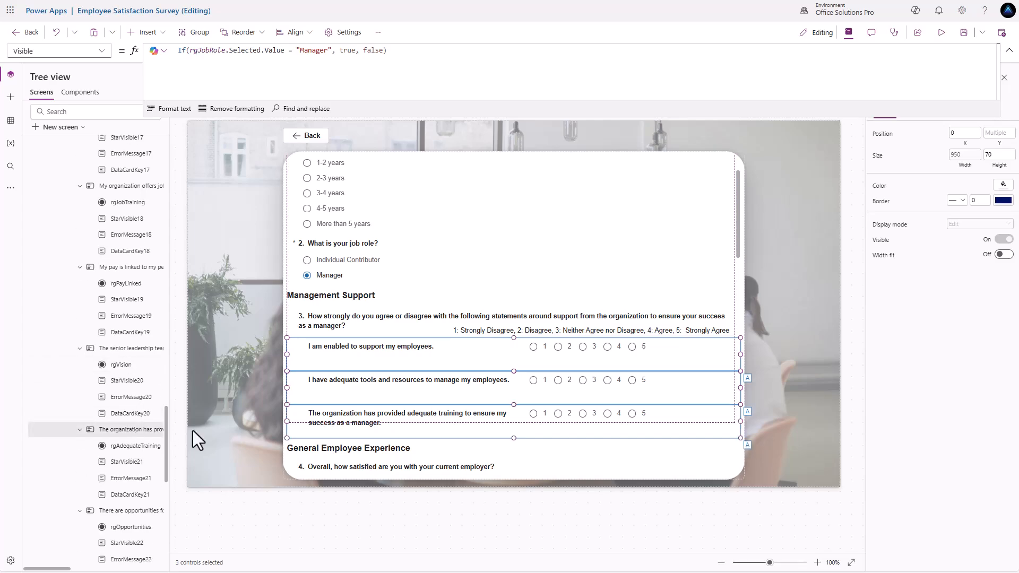
left_click_drag(919, 116, 920, 82)
- Set the three cards' Required to If(rgJobRole.Selected.Value = "Manager", true, false) and pick Manager to verify
left_click(923, 112)
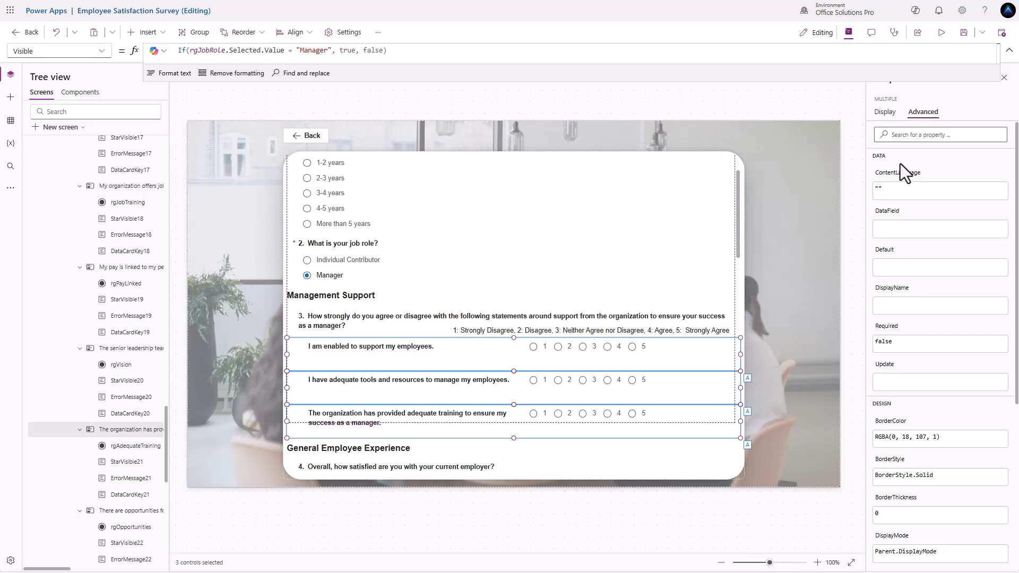
left_click(884, 343)
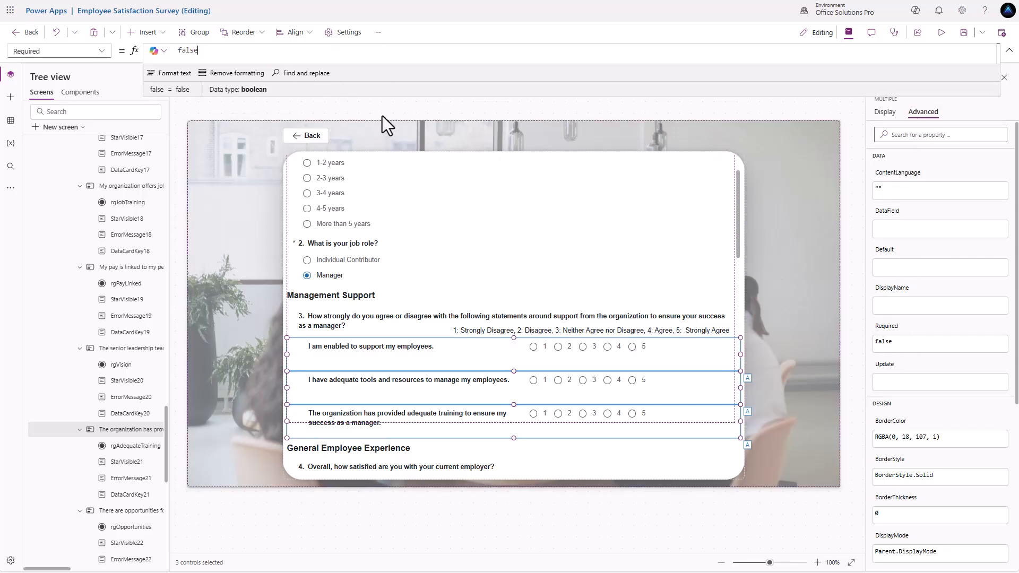
left_click_drag(212, 52, 146, 49)
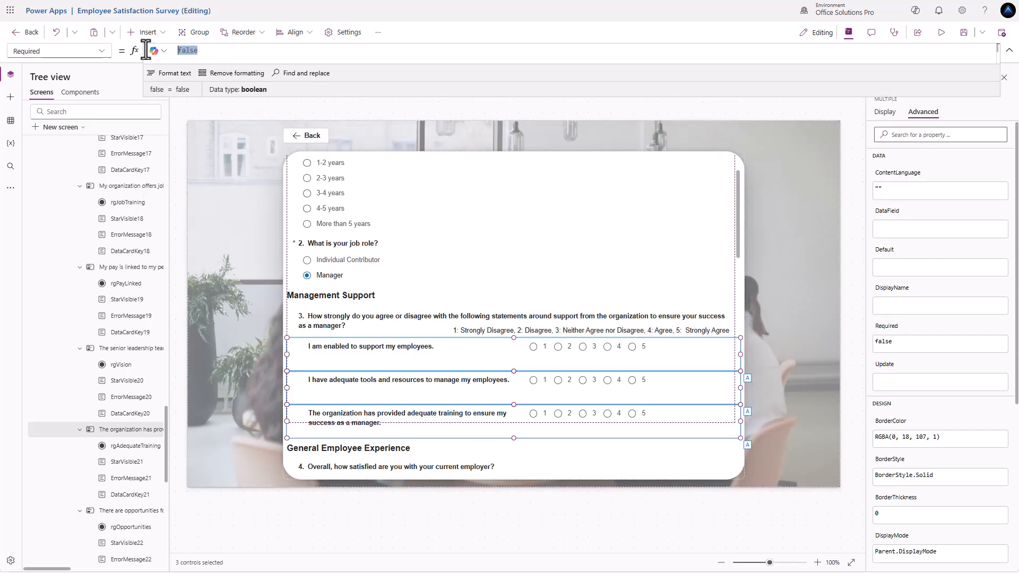
key("ctrl+v")
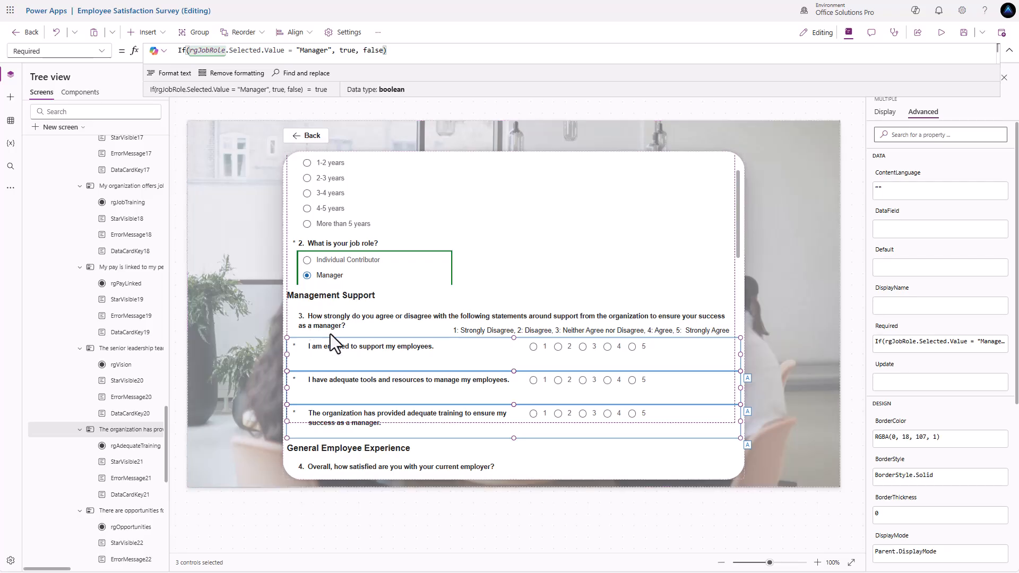
left_click(307, 275, "alt")
scroll(298, 246, "up", 1)
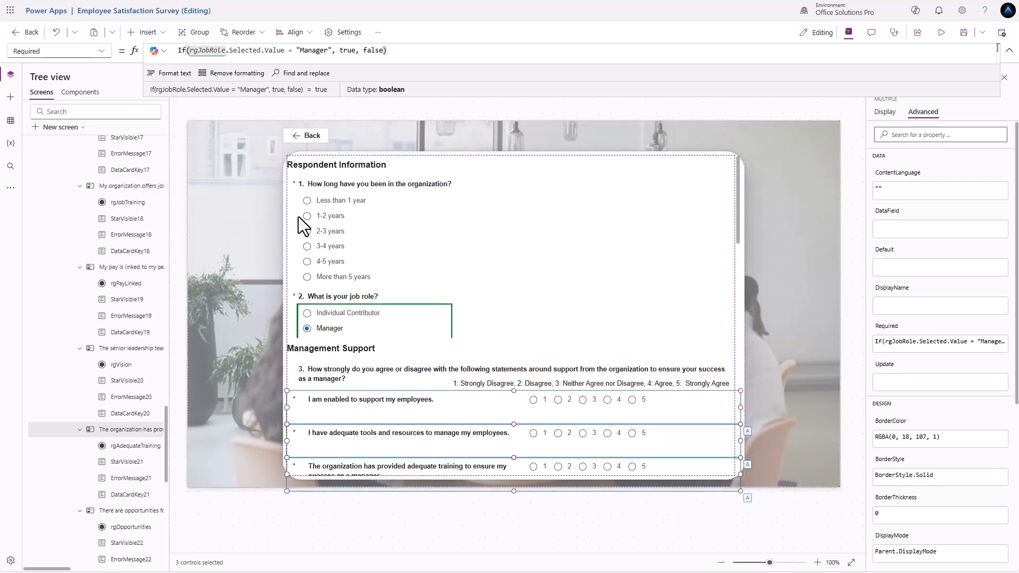
scroll(317, 255, "down", 1)
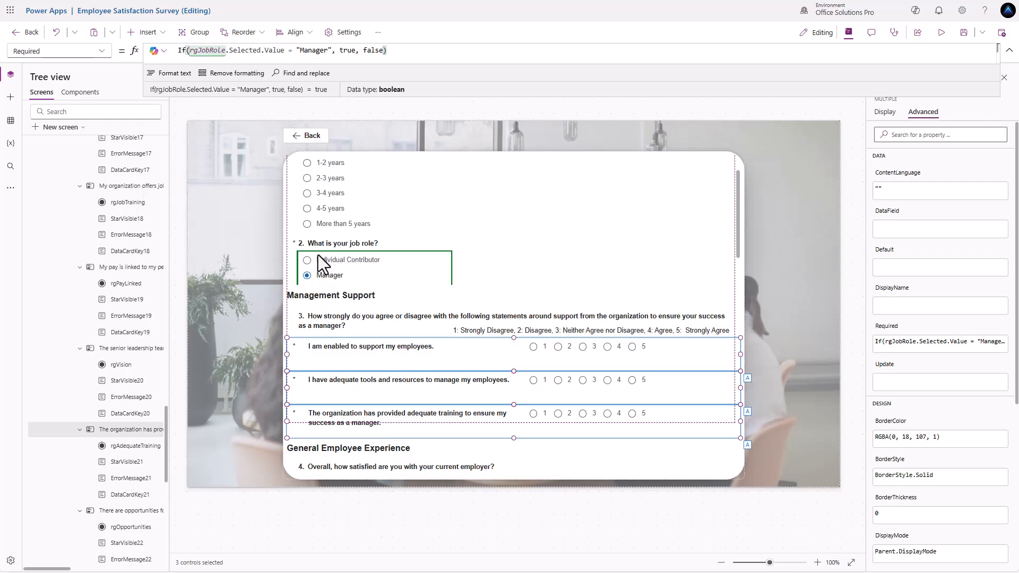
scroll(318, 255, "down", 1)
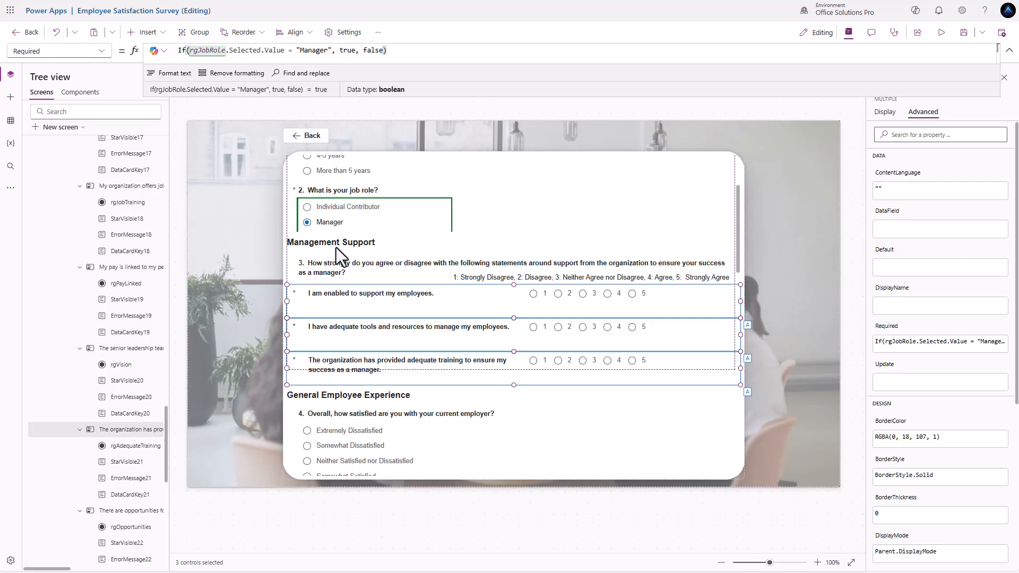
scroll(349, 254, "down", 2)
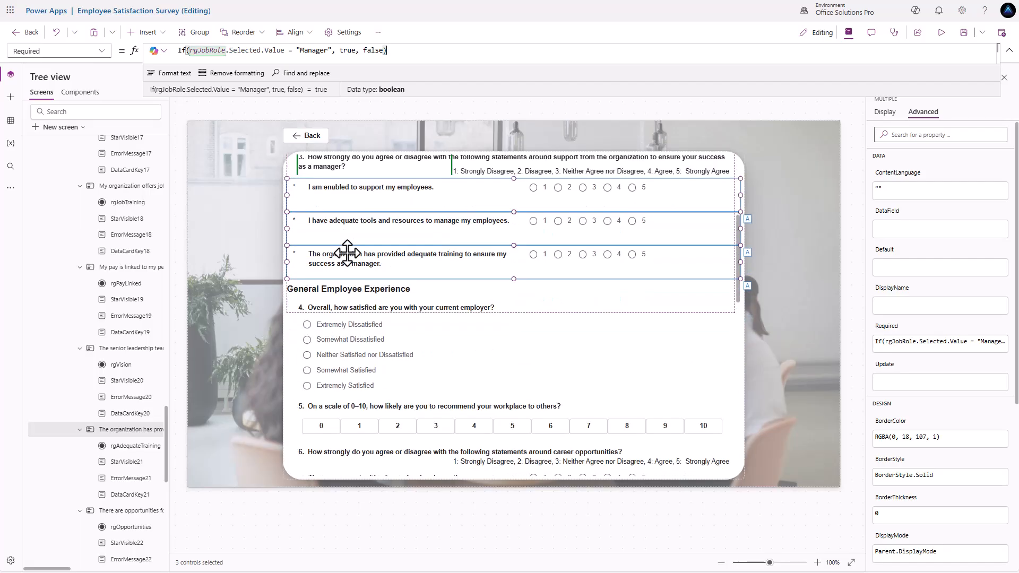
scroll(347, 253, "up", 3)
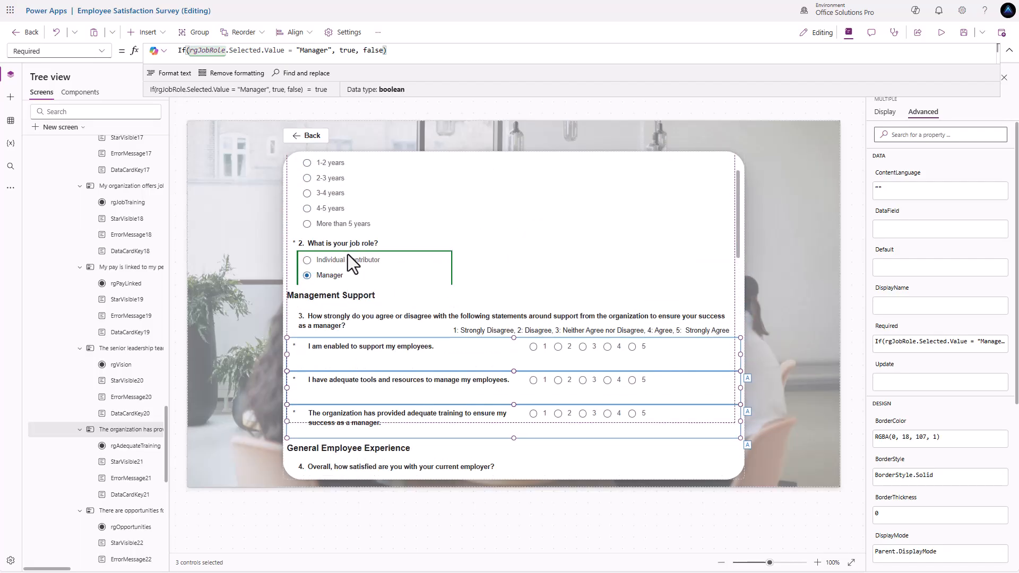
left_click(306, 261, "alt")
left_click(364, 294)
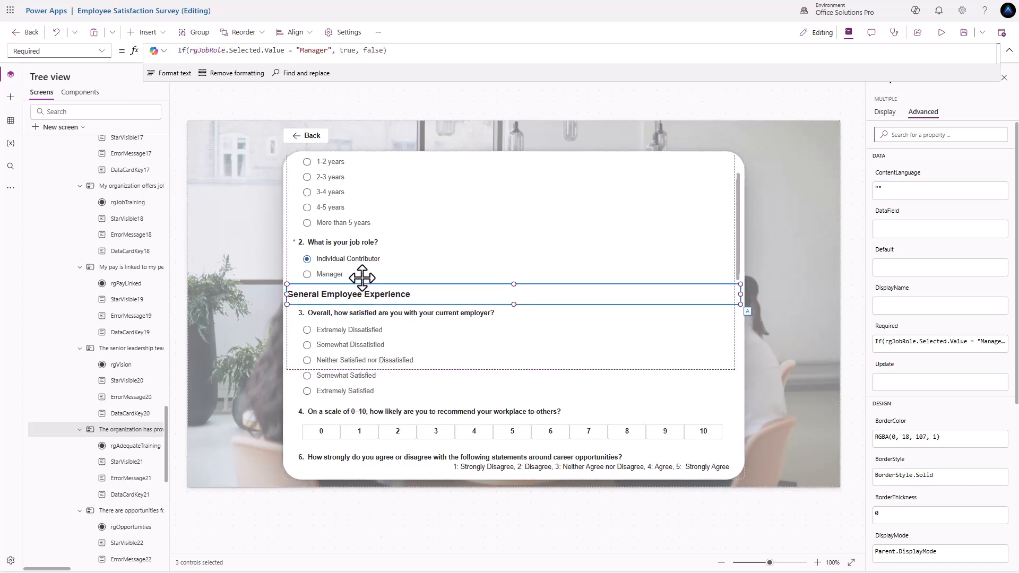
scroll(379, 290, "down", 2)
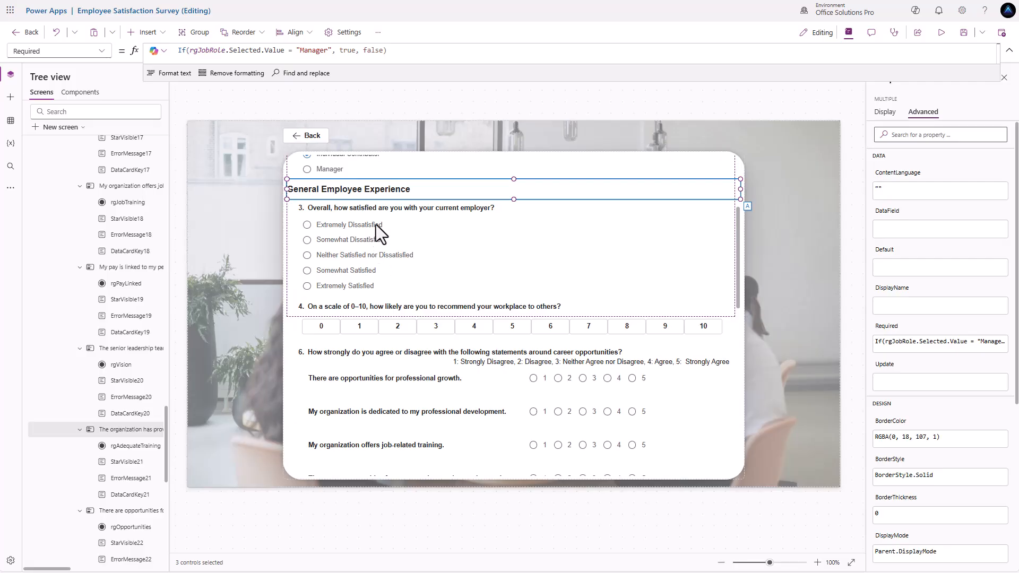
scroll(381, 233, "down", 6)
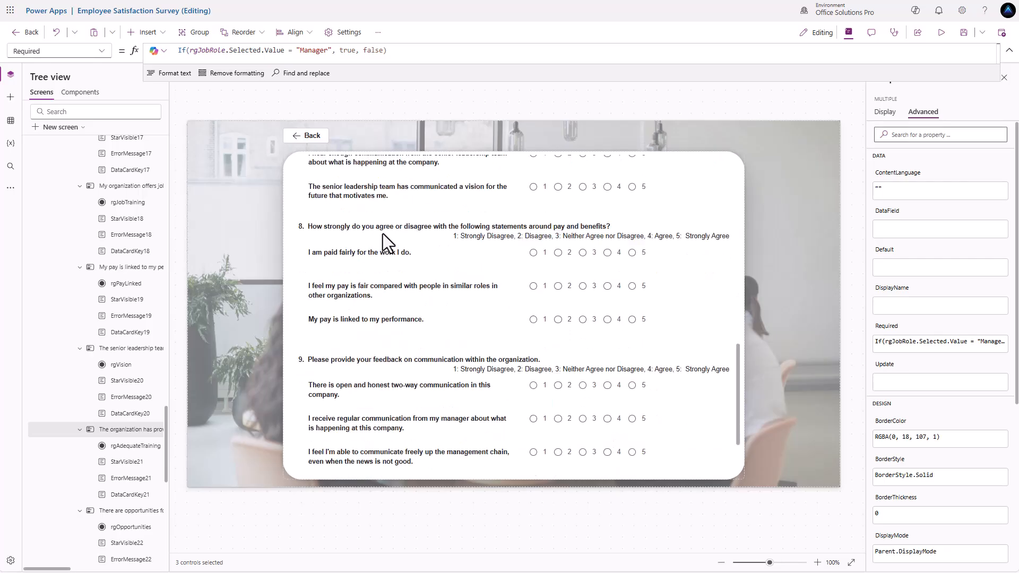
scroll(383, 234, "down", 2)
scroll(383, 233, "up", 10)
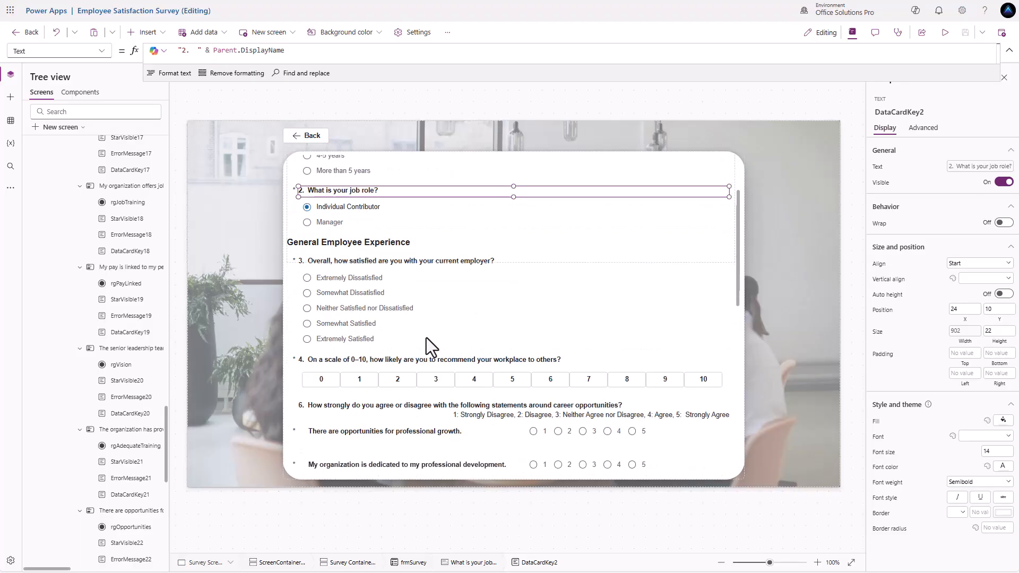
- Select question 1's asterisk label and highlight its Visible formula And(Parent.Required, Parent.DisplayMode=DisplayMode.Edit)
scroll(426, 338, "down", 10)
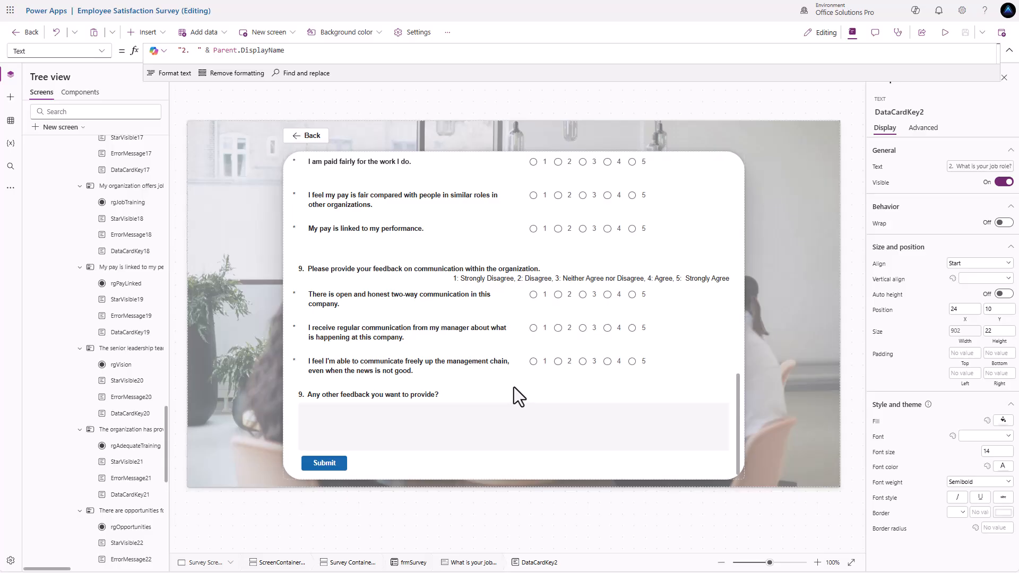
scroll(512, 387, "up", 2)
scroll(434, 356, "up", 10)
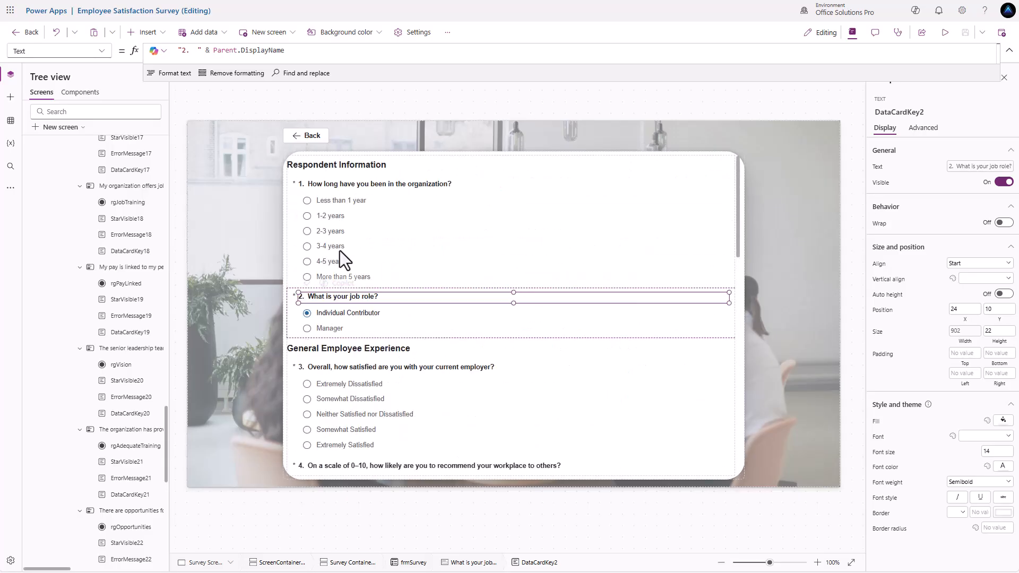
left_click(295, 184)
left_click(294, 184)
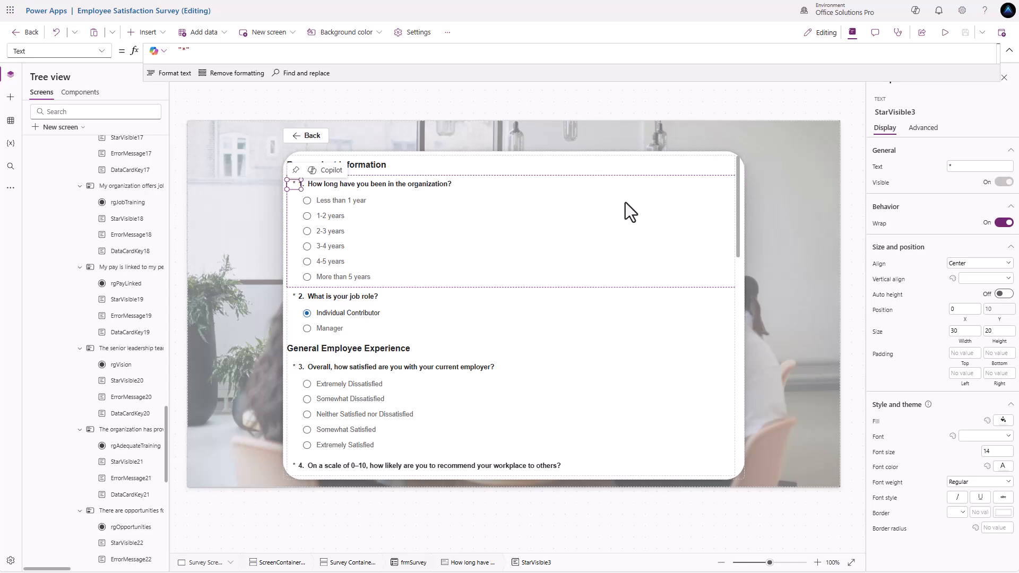
left_click(882, 182)
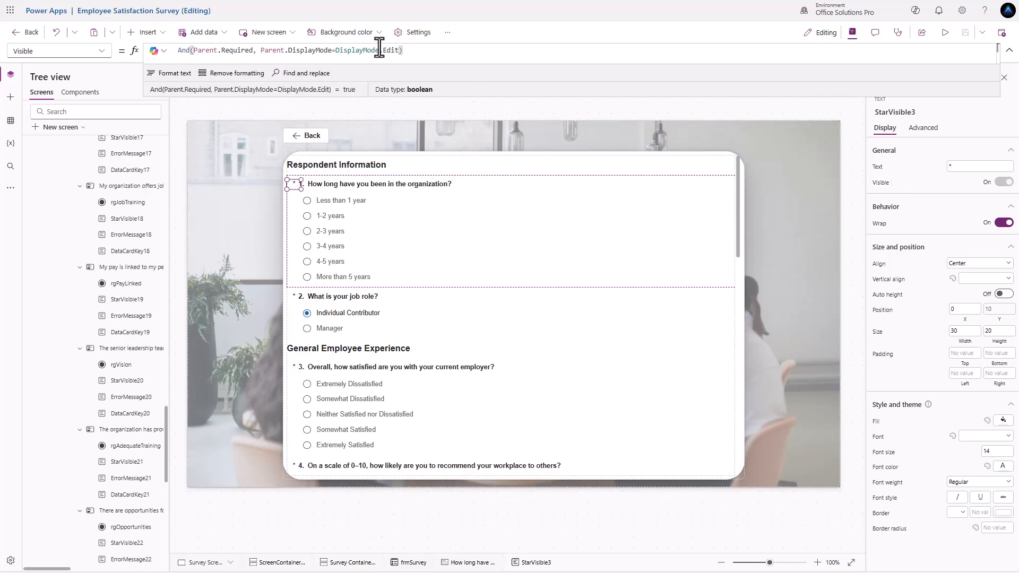
left_click_drag(415, 51, 109, 47)
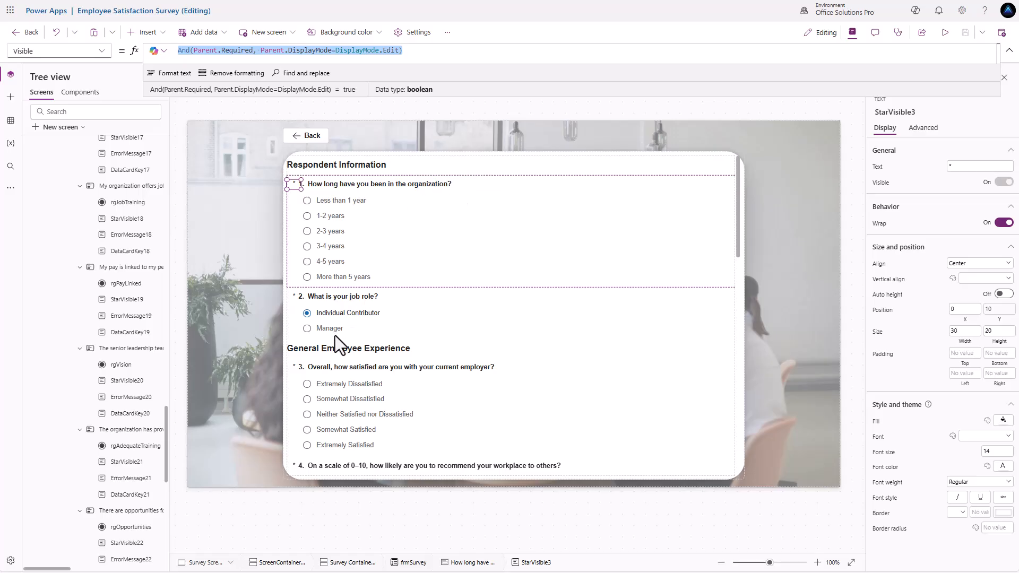
scroll(304, 310, "down", 1)
scroll(302, 284, "down", 2)
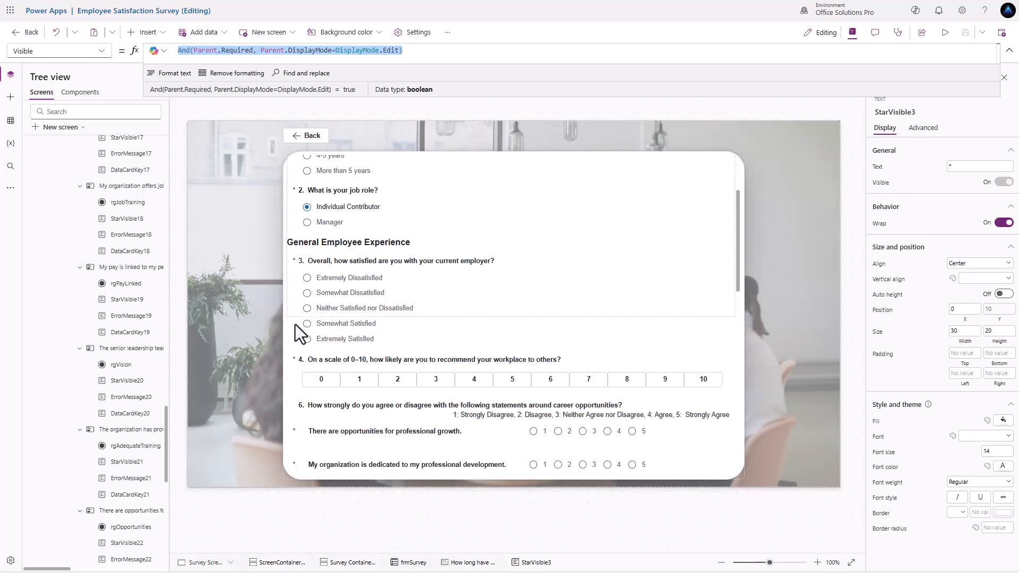
- Inspect the professional growth card's Update formula, then launch the app preview
left_click(303, 378)
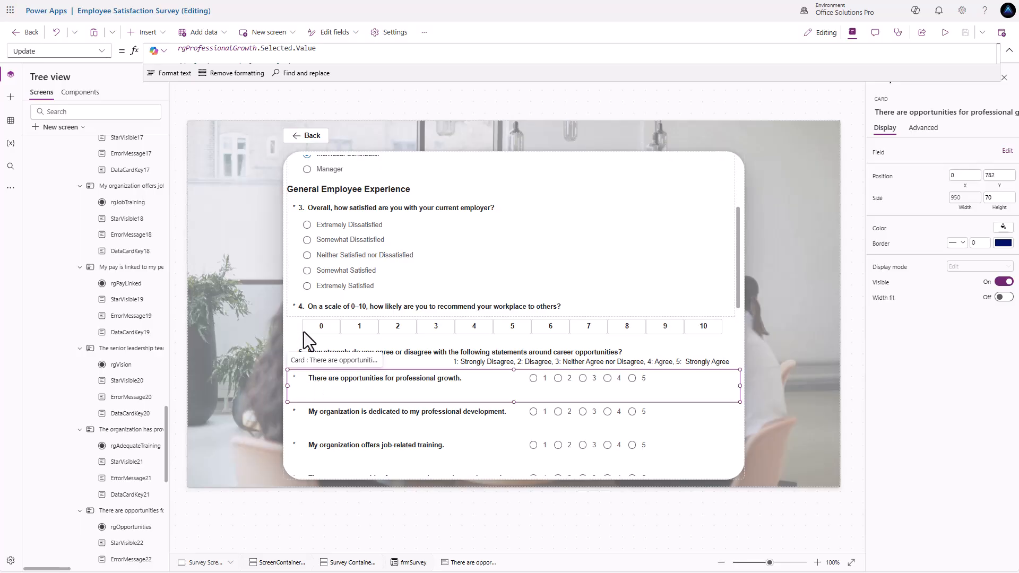
scroll(311, 314, "up", 3)
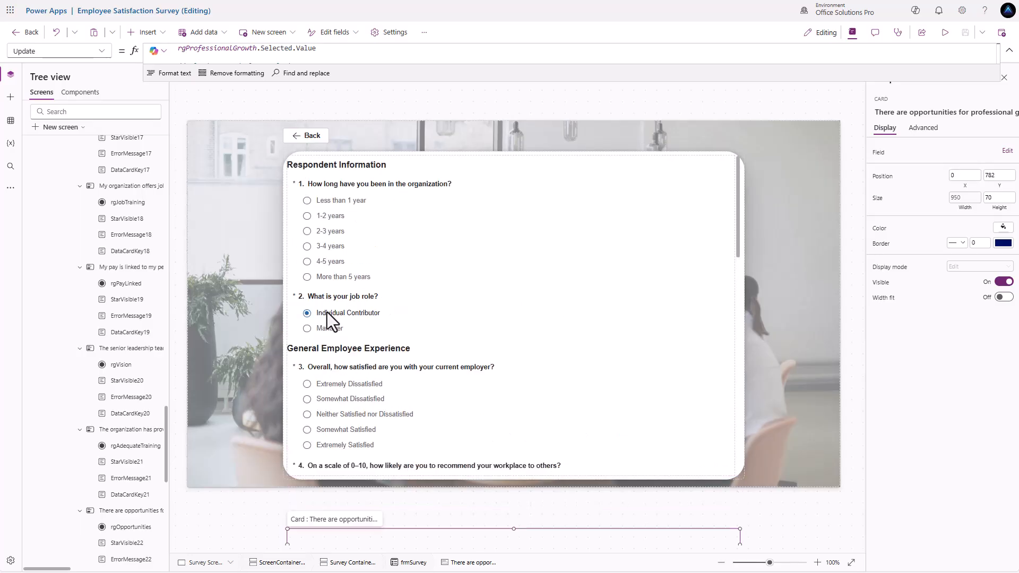
scroll(327, 313, "down", 10)
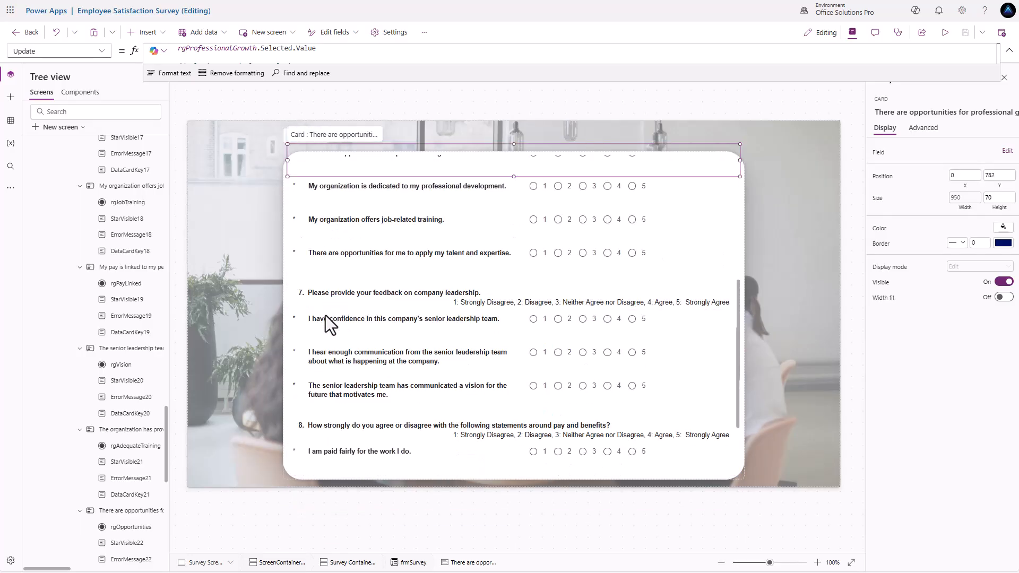
scroll(326, 316, "down", 2)
scroll(326, 315, "up", 12)
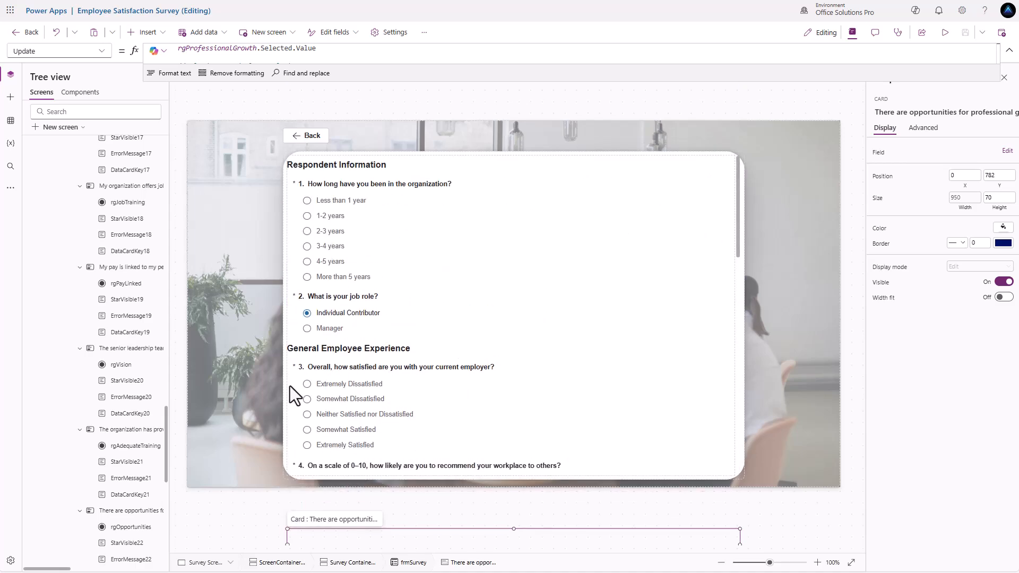
scroll(300, 374, "down", 5)
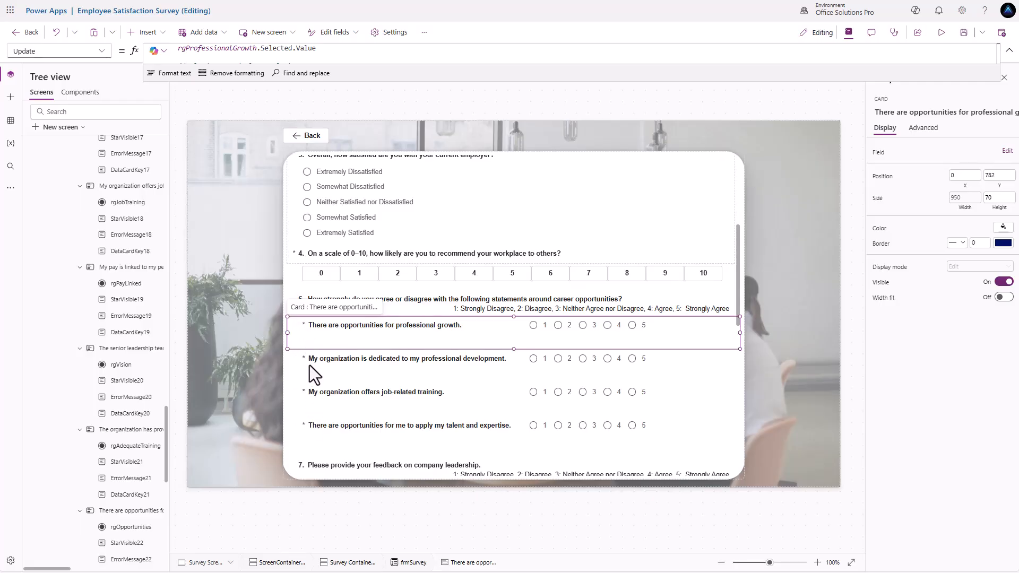
scroll(337, 364, "up", 2)
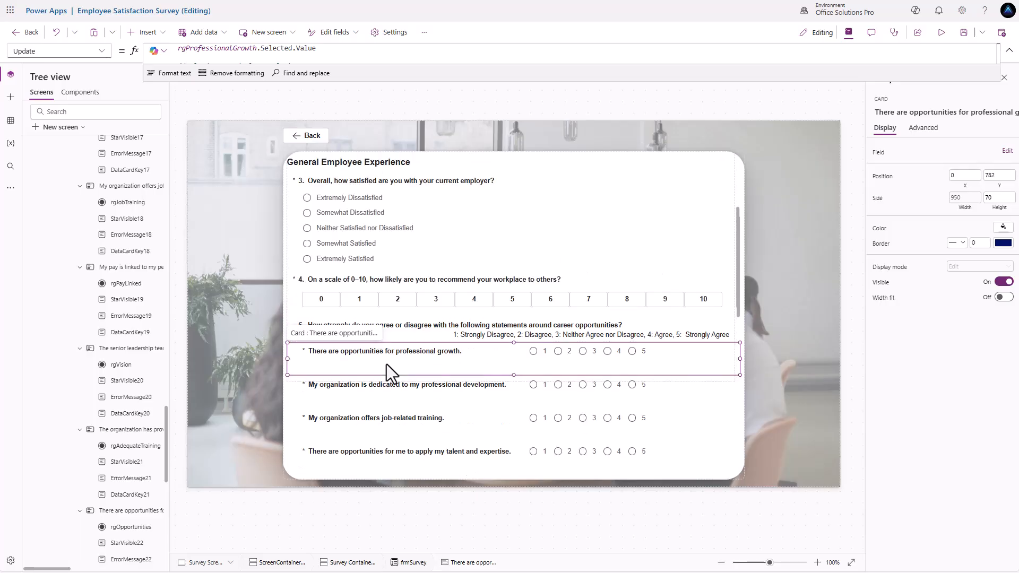
scroll(390, 364, "up", 5)
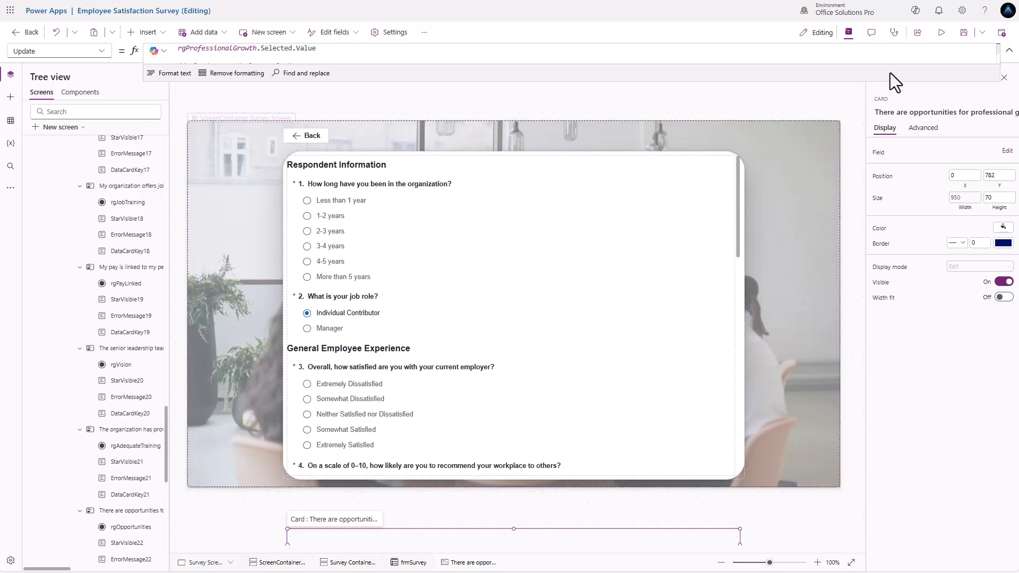
left_click(940, 40)
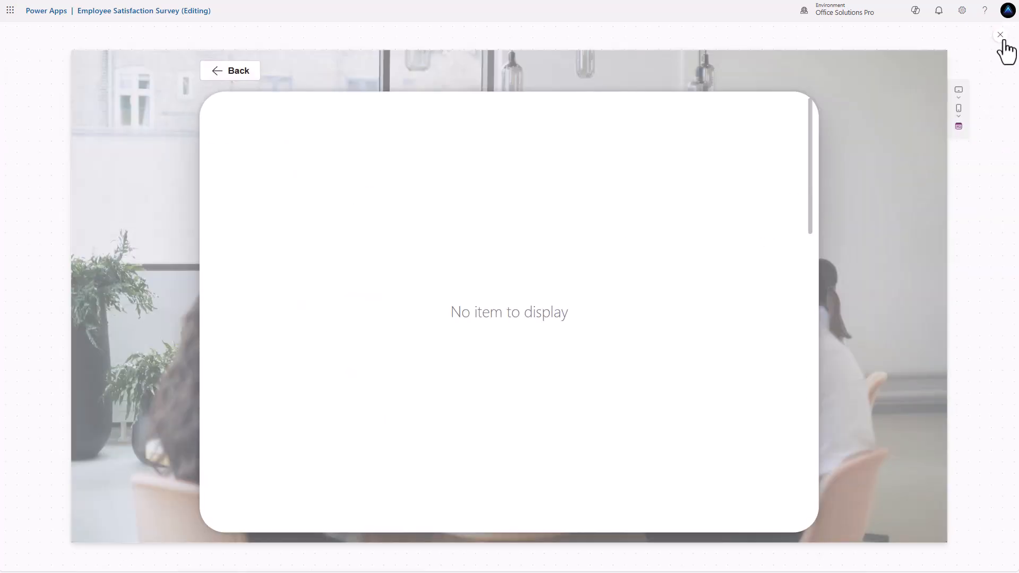
- Exit the preview and reselect the question 1 card and the General Employee Experience header card
left_click(1001, 36)
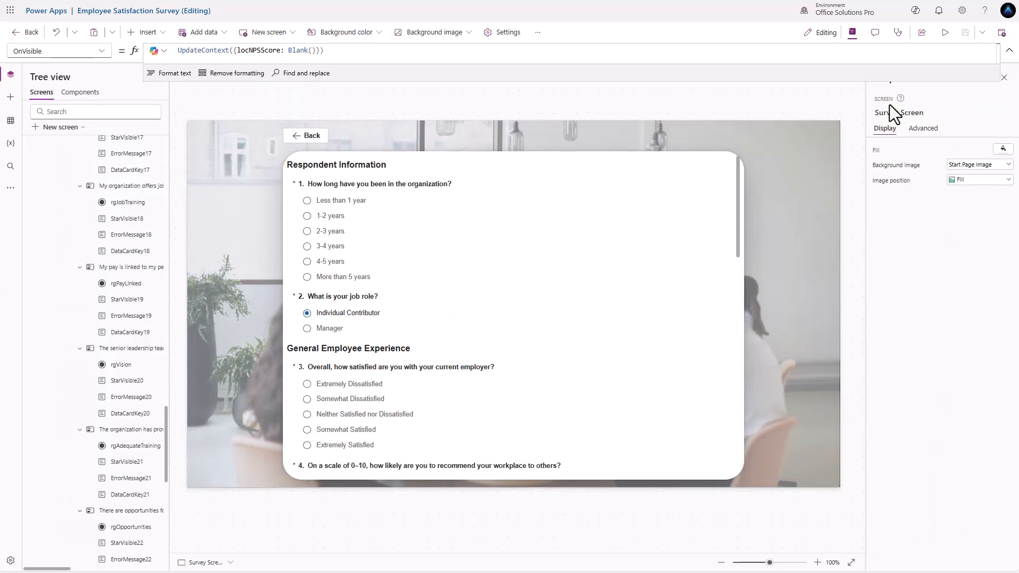
left_click(734, 288)
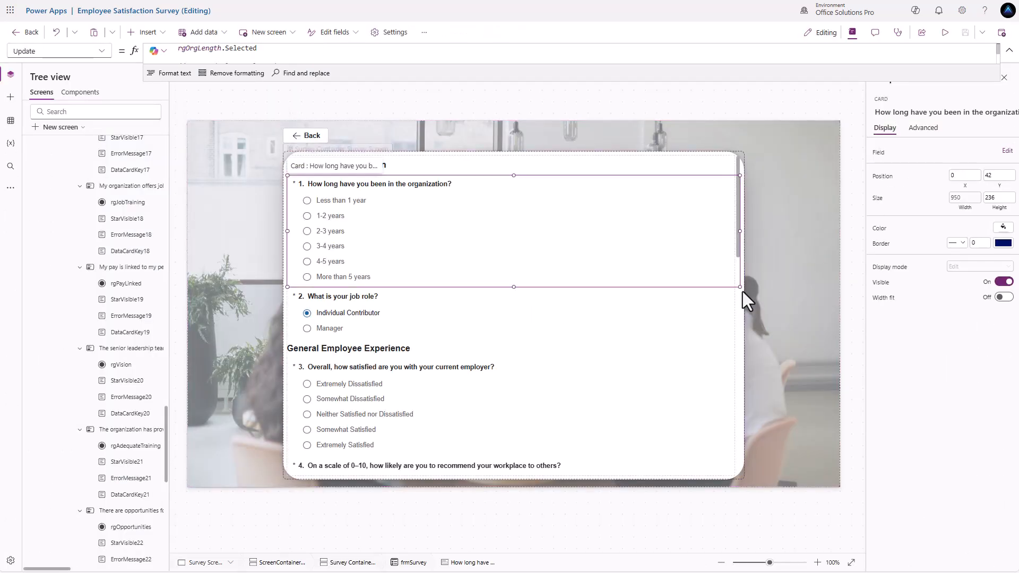
left_click(734, 349)
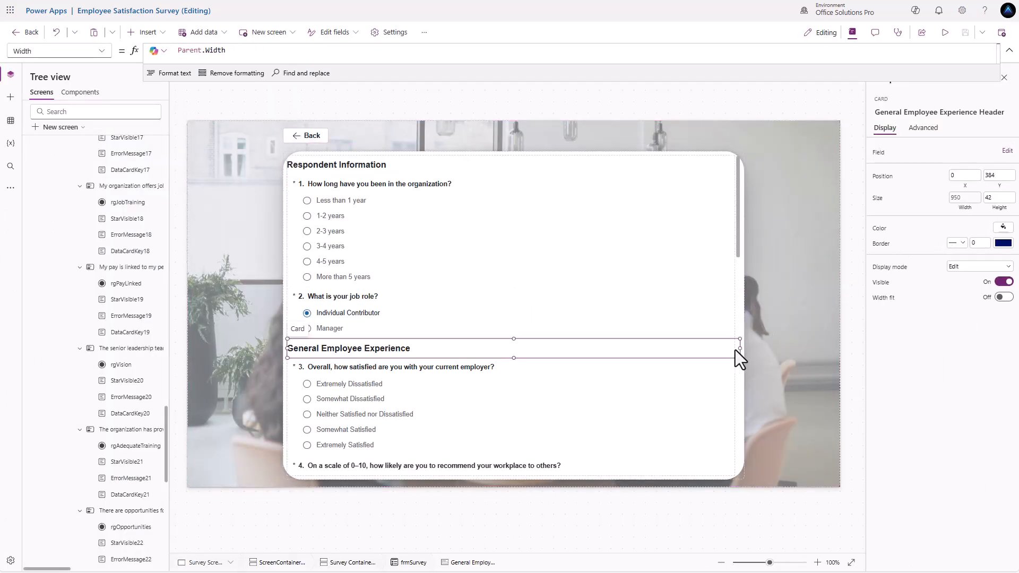
- Insert a new button on the Survey Screen
left_click(741, 280)
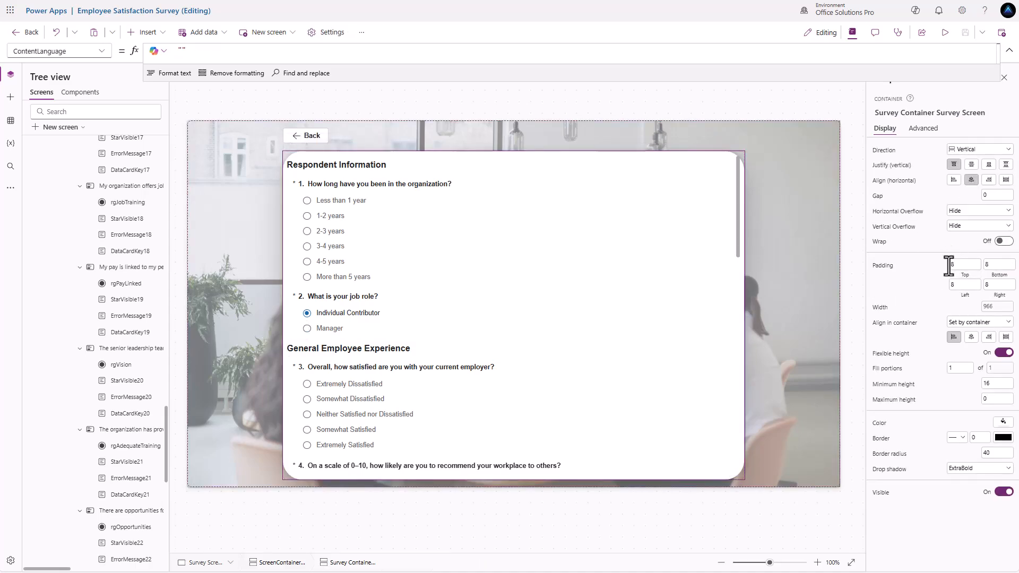
left_click(733, 256)
left_click(740, 253)
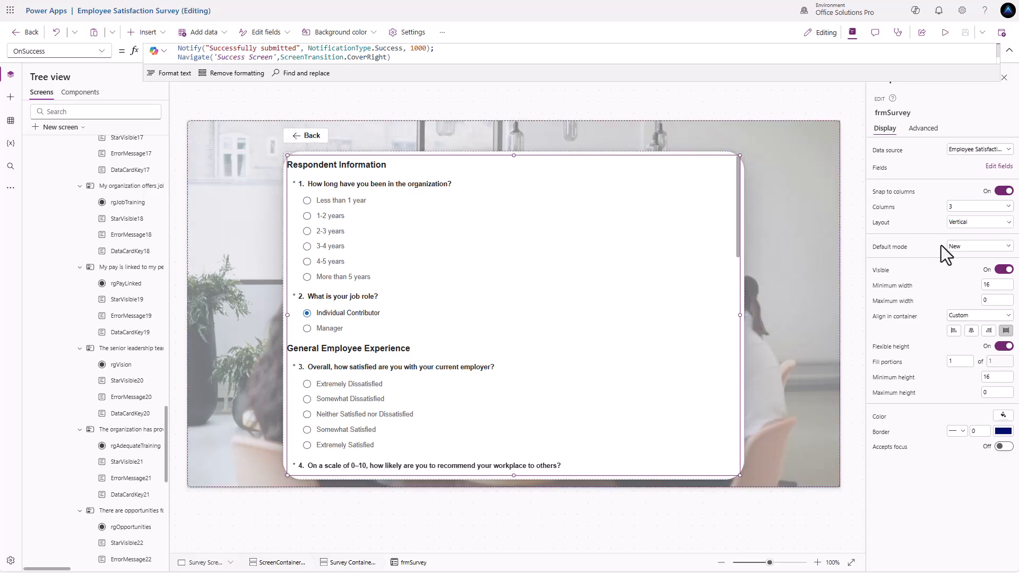
left_click(326, 124)
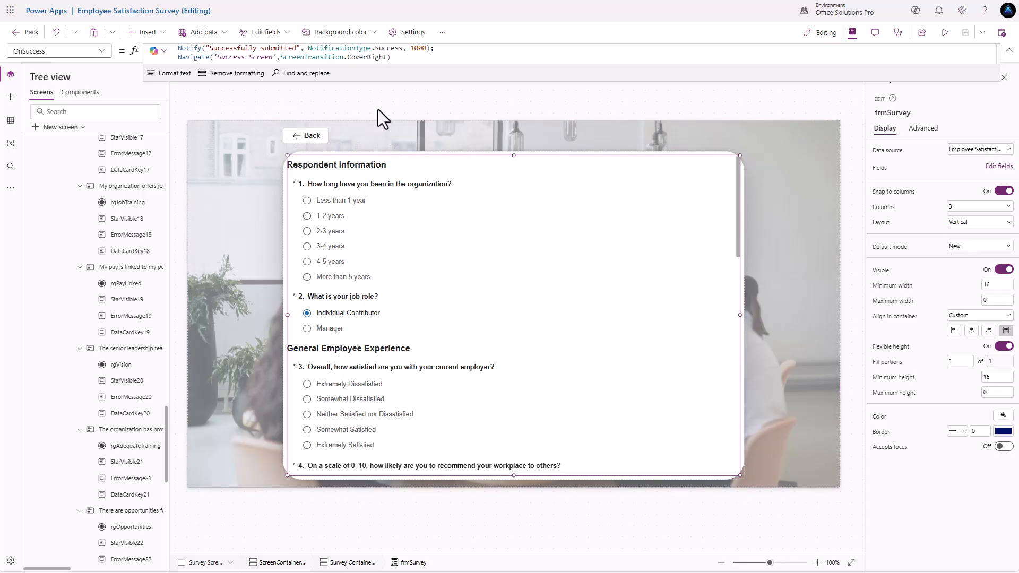
left_click(145, 34)
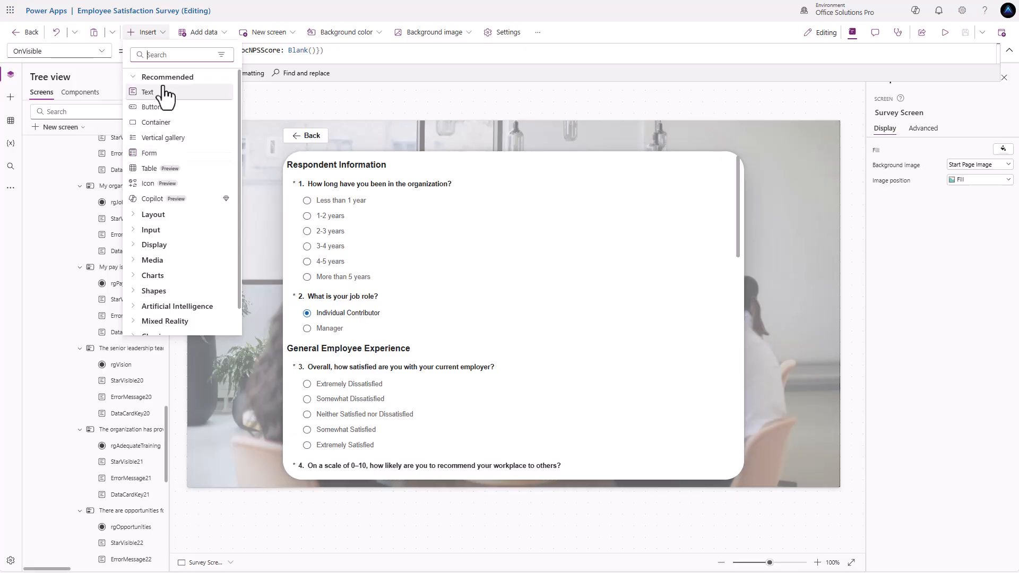
type("butt")
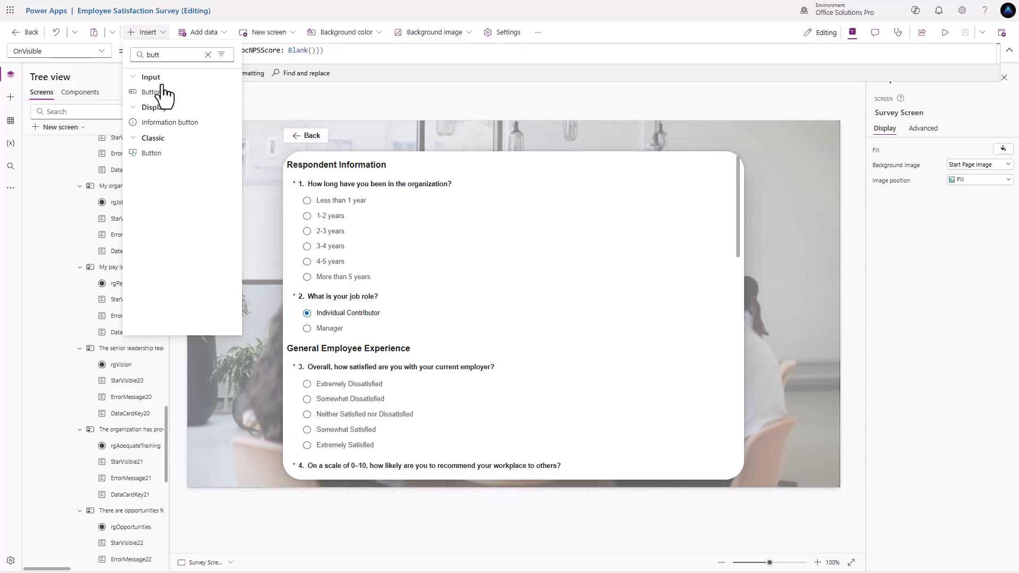
left_click(163, 95)
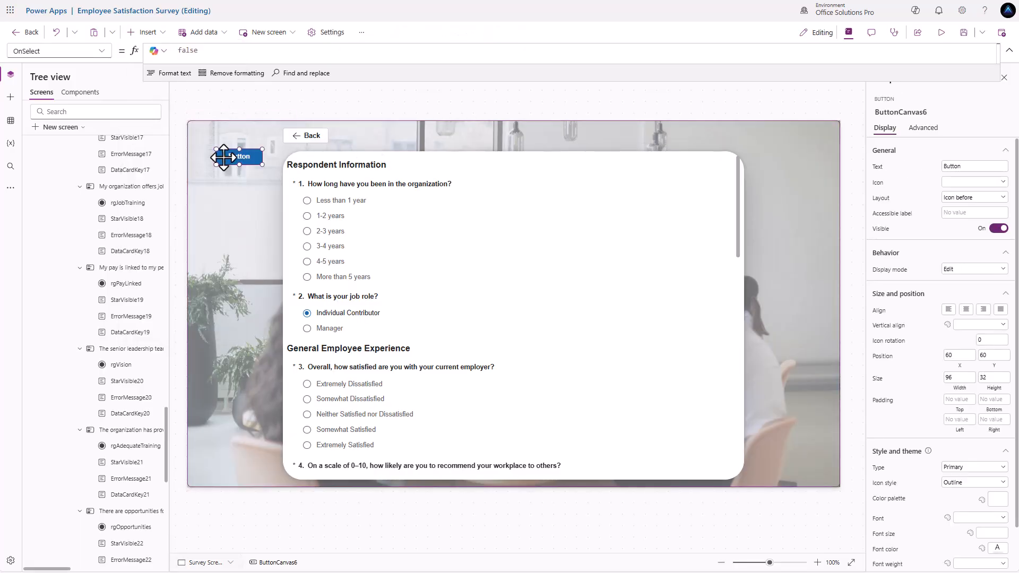
- Set the new button's OnSelect to ResetForm(frmSurvey)
left_click(224, 157)
left_click_drag(209, 49, 121, 34)
type("Reset")
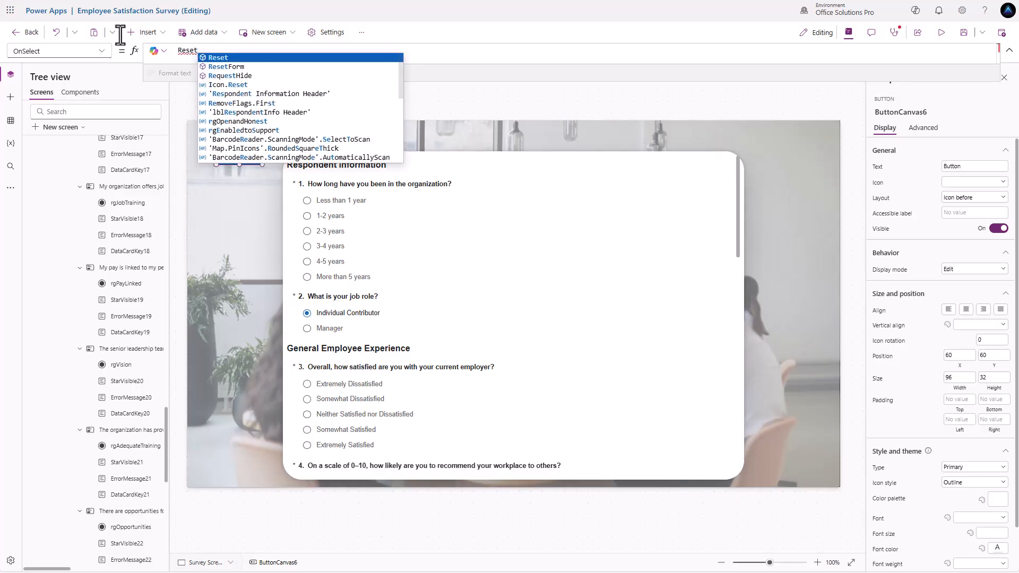
key("Down")
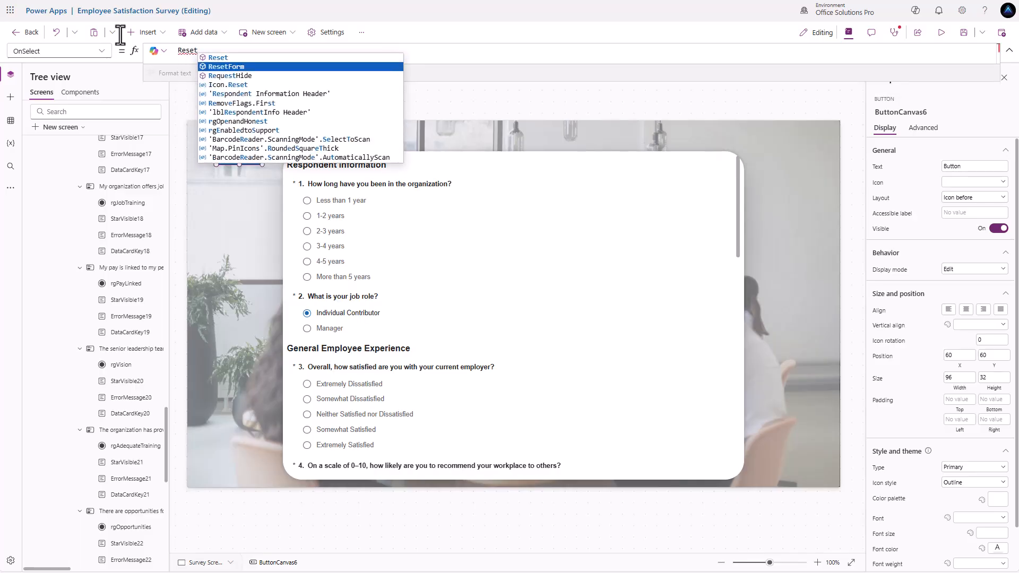
key("Tab")
type("frm")
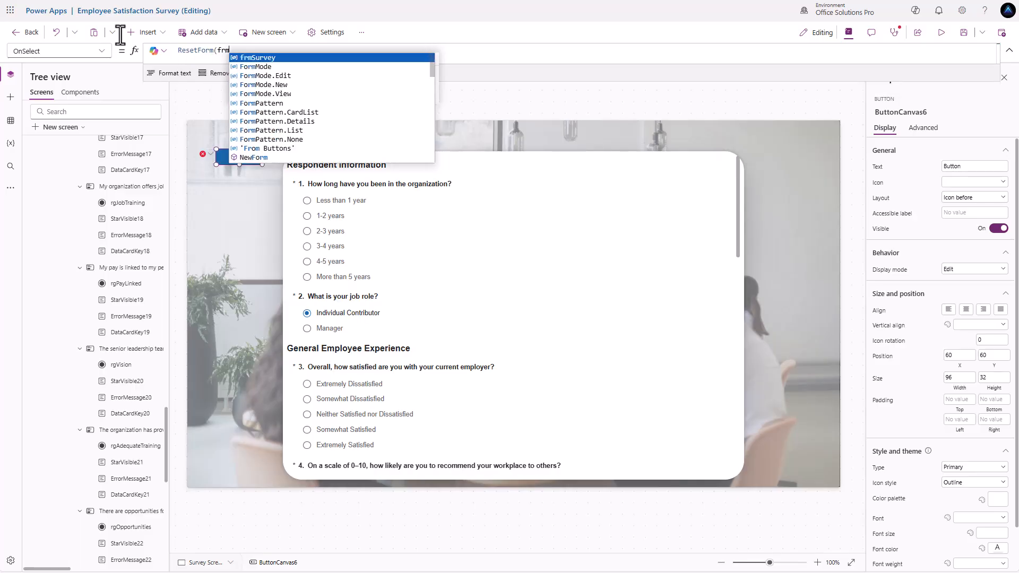
type("S")
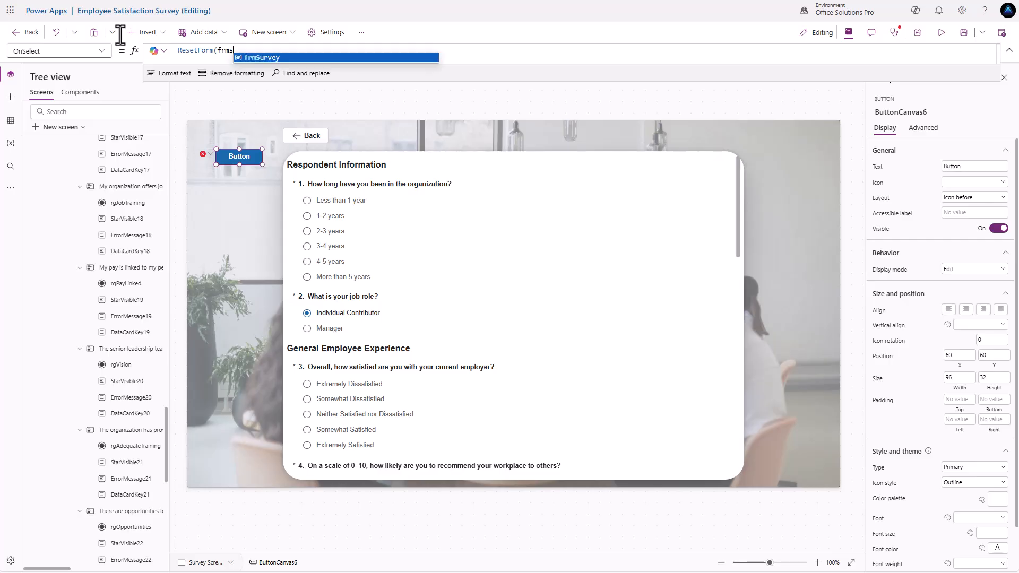
key("Tab")
type(")")
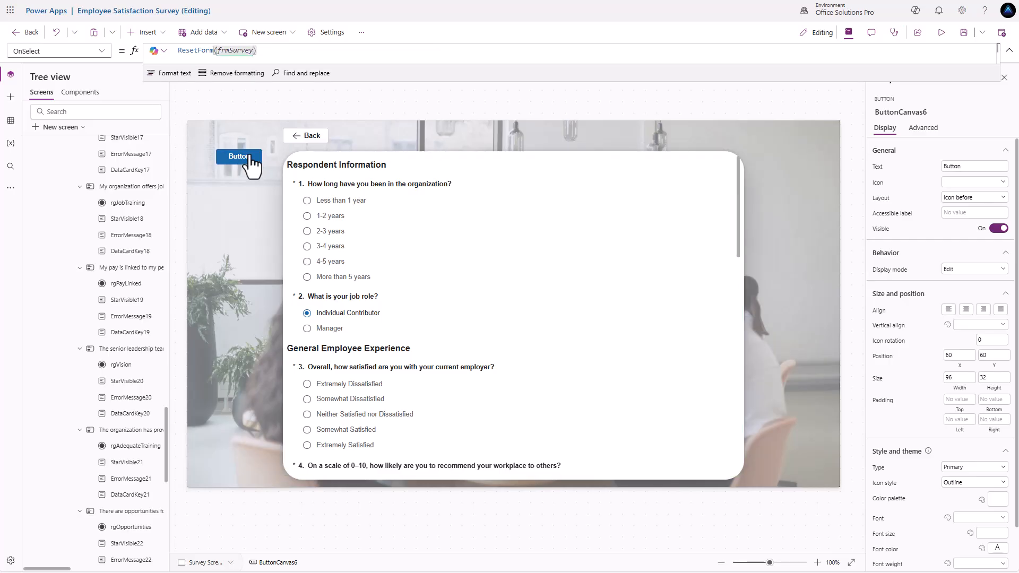
- Alt+click the button to test the form reset, then preview the app
left_click(248, 159, "alt")
left_click(247, 160, "alt")
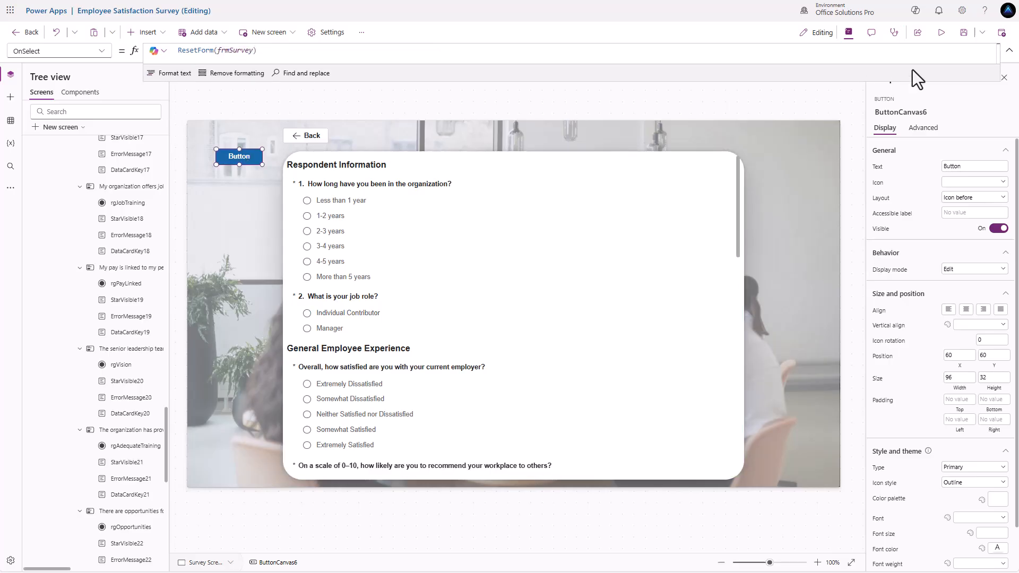
left_click(941, 34)
- Answer Less than 1 year, Manager, ratings 2/3/4, Somewhat Dissatisfied, recommendation 3, growth 2
left_click(231, 162)
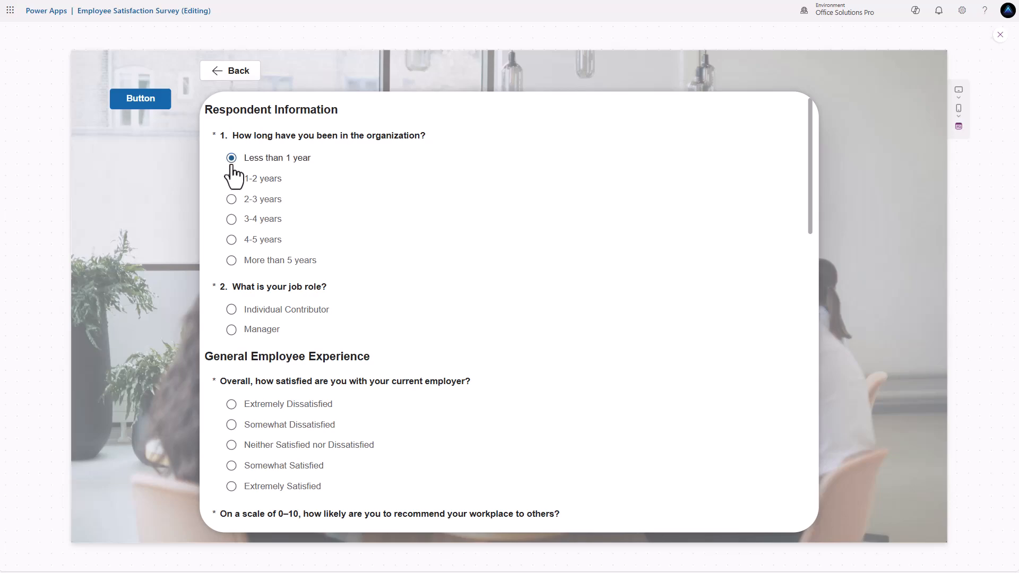
left_click(232, 330)
scroll(230, 330, "down", 1)
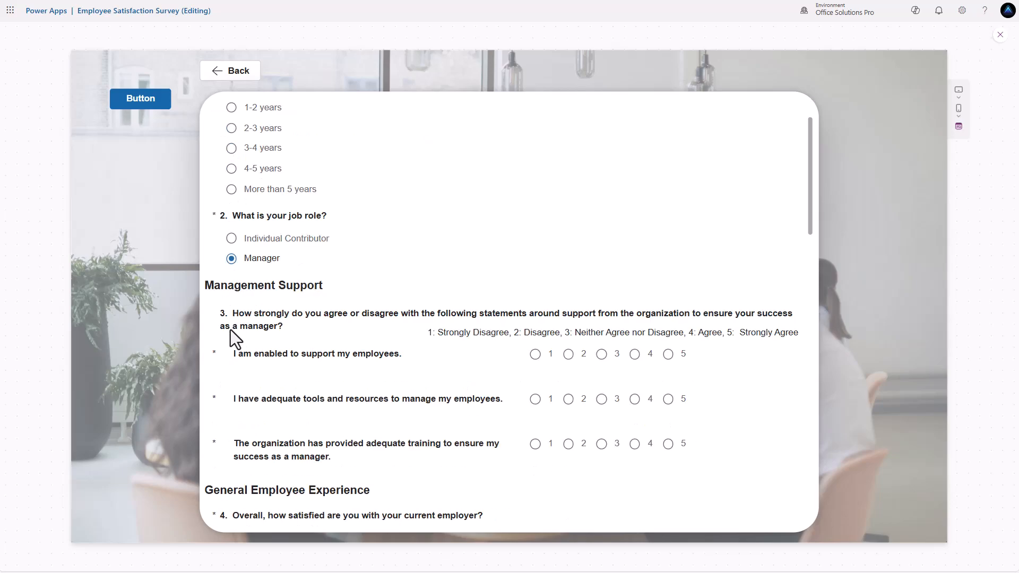
scroll(265, 333, "down", 1)
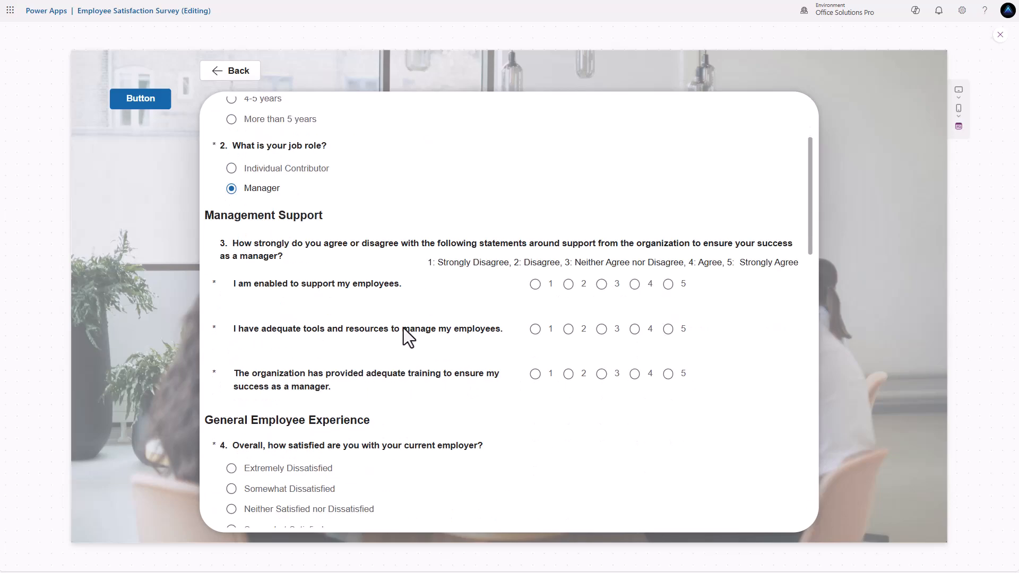
left_click(568, 286)
left_click(601, 329)
left_click(635, 373)
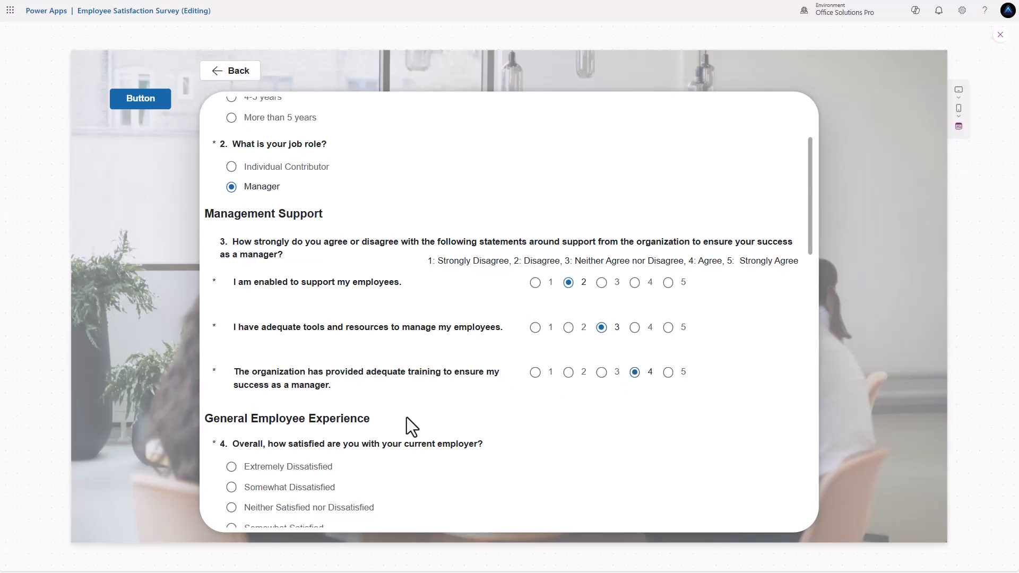
scroll(329, 414, "down", 2)
left_click(231, 345)
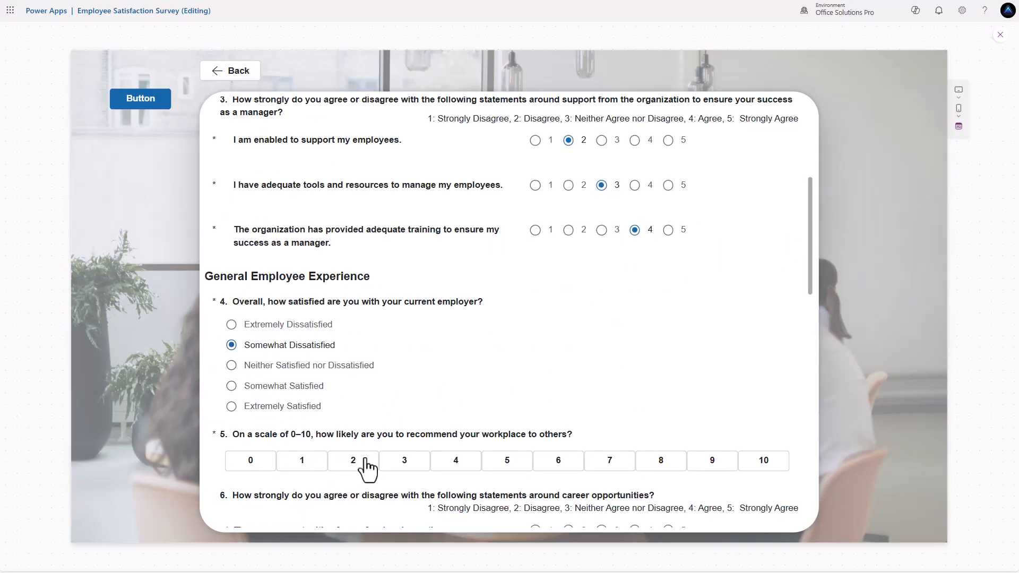
left_click(407, 462)
scroll(440, 452, "down", 3)
left_click(568, 317)
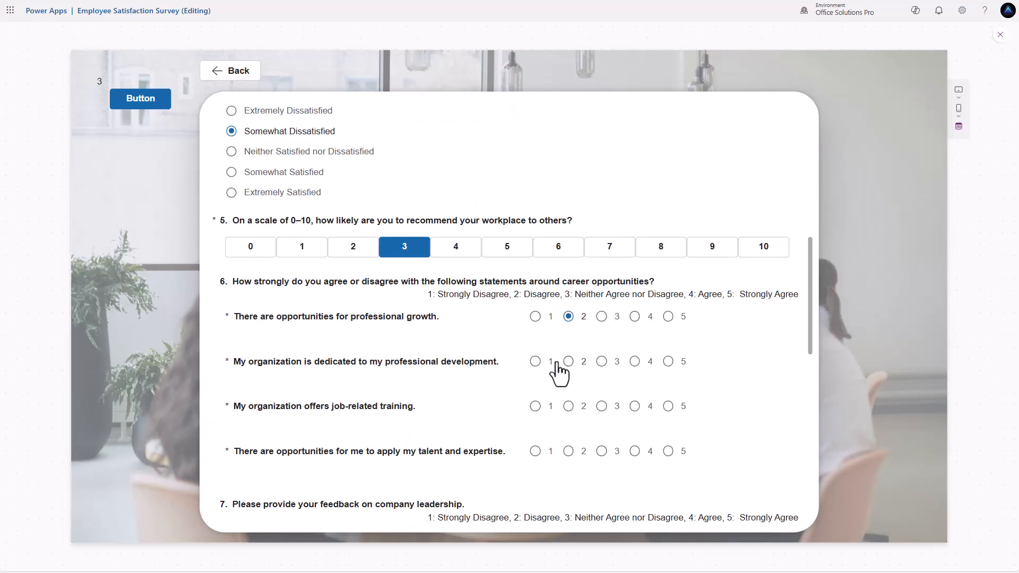
scroll(532, 332, "down", 2)
scroll(532, 340, "down", 8)
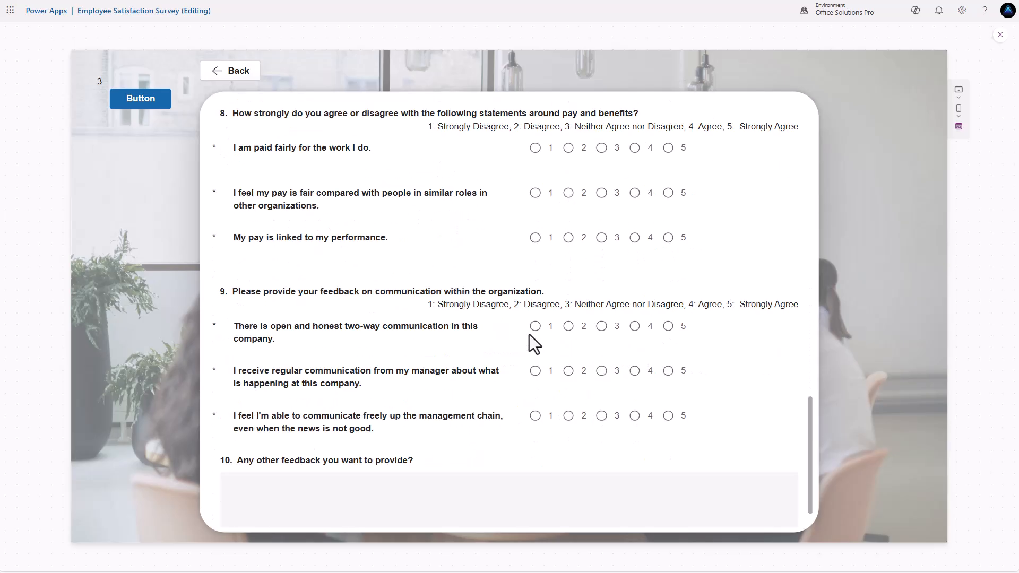
- Submit to review required-field errors, clear all answers with the reset button, and leave preview
left_click(255, 511)
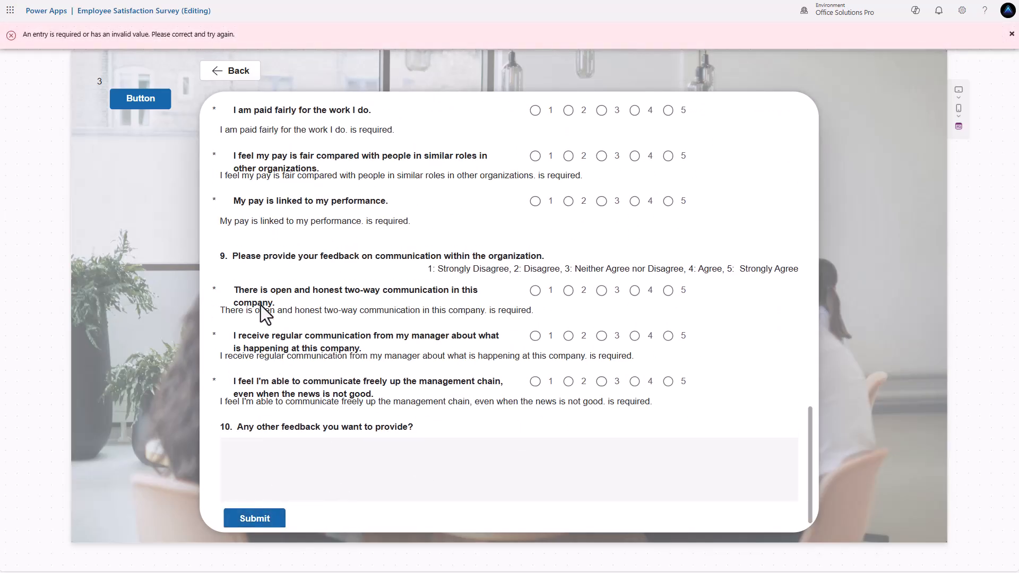
scroll(256, 296, "up", 8)
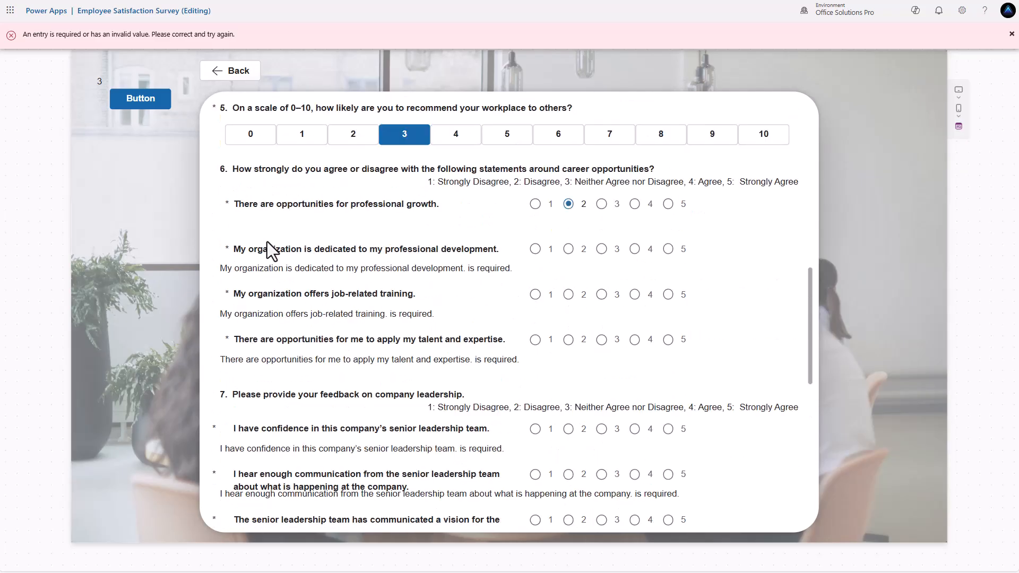
scroll(267, 241, "up", 7)
scroll(269, 245, "down", 4)
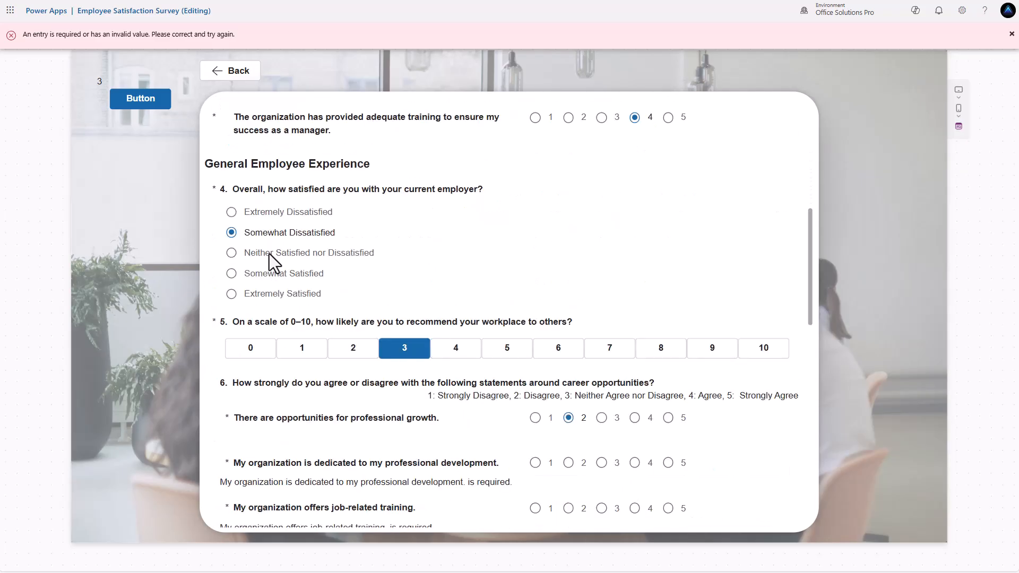
scroll(269, 253, "down", 10)
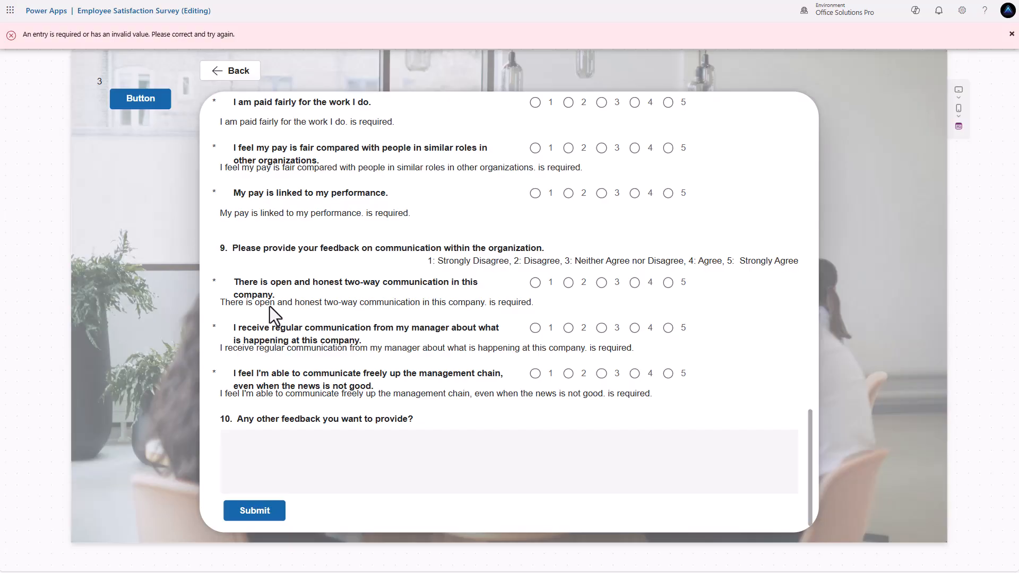
scroll(269, 307, "up", 15)
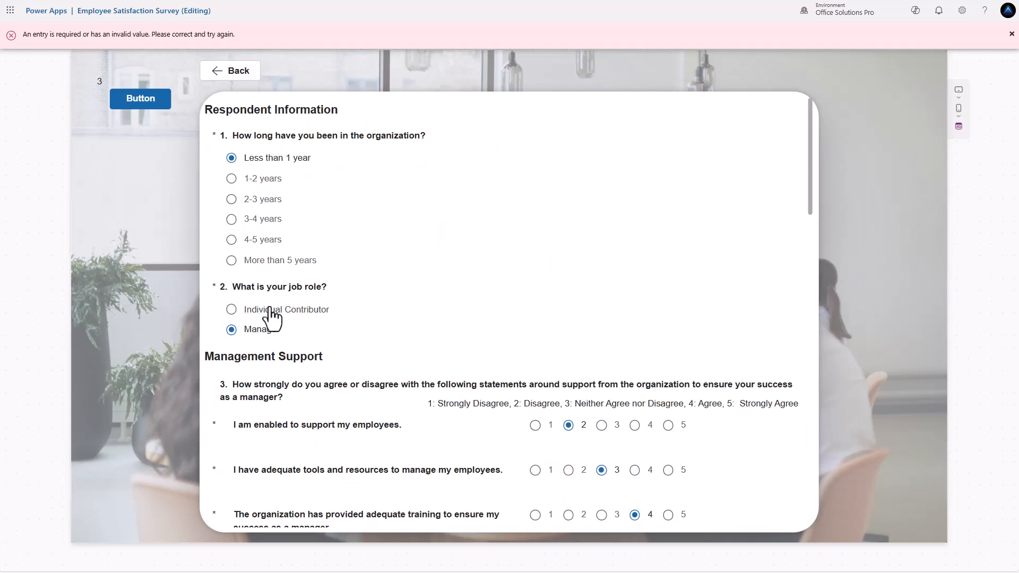
scroll(269, 307, "down", 10)
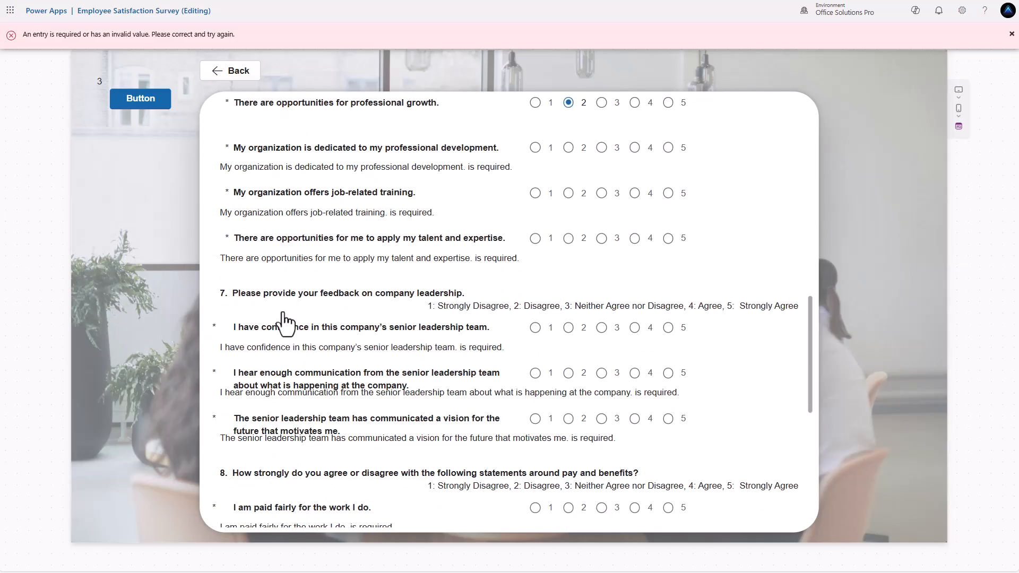
left_click(141, 101)
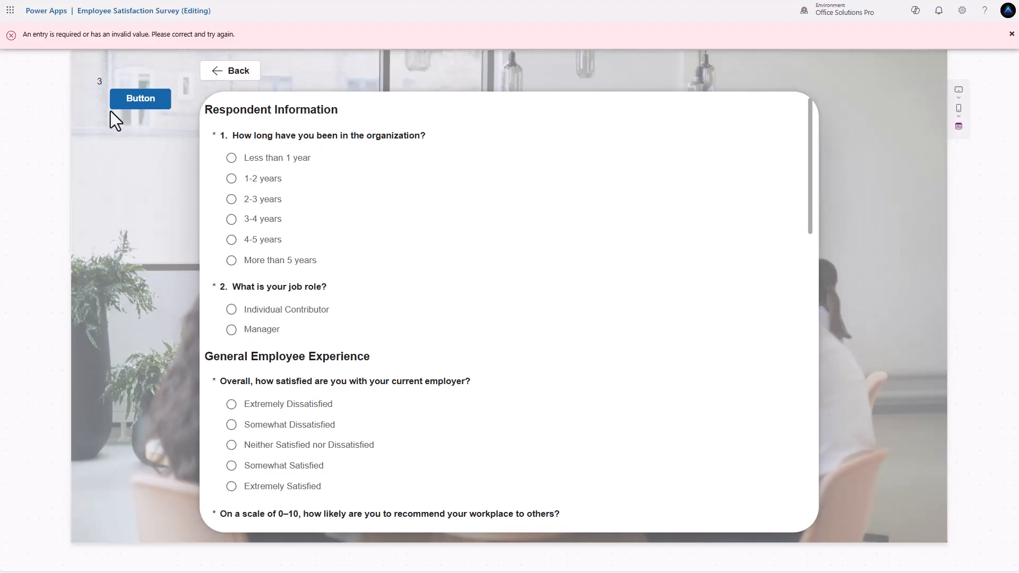
left_click(1011, 35)
- Delete the "3" score label and the test button from the Survey Screen
left_click(218, 146)
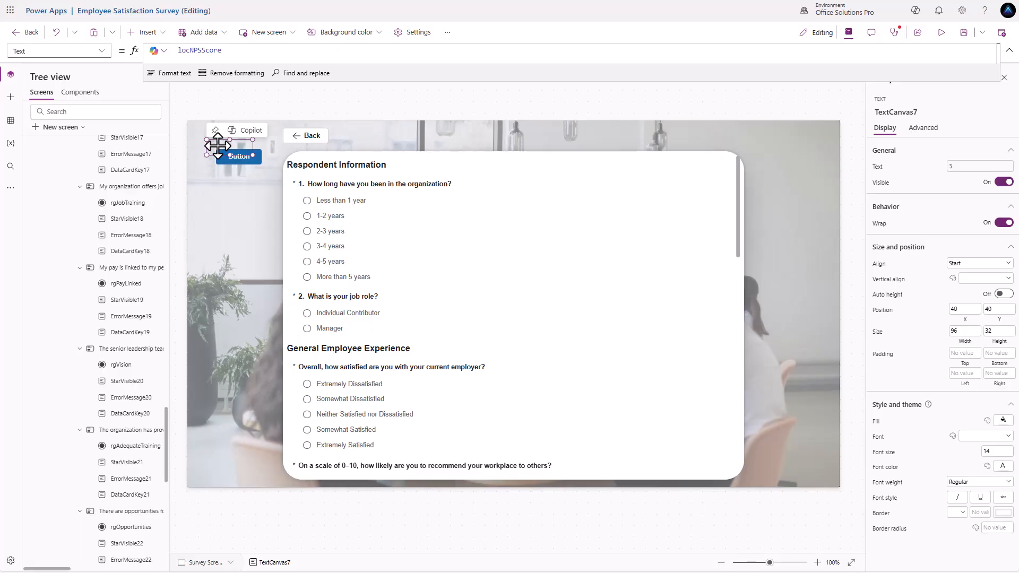
key("Delete")
left_click(236, 162)
key("Delete")
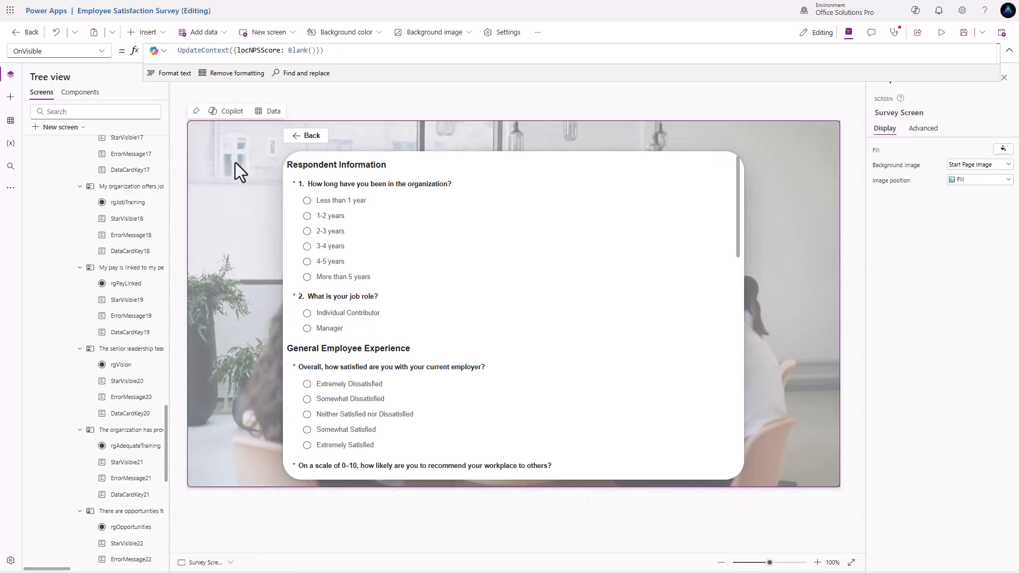
- Check the Main Screen, return to frmSurvey, and select the rgOrgLength radio group
scroll(422, 247, "down", 4)
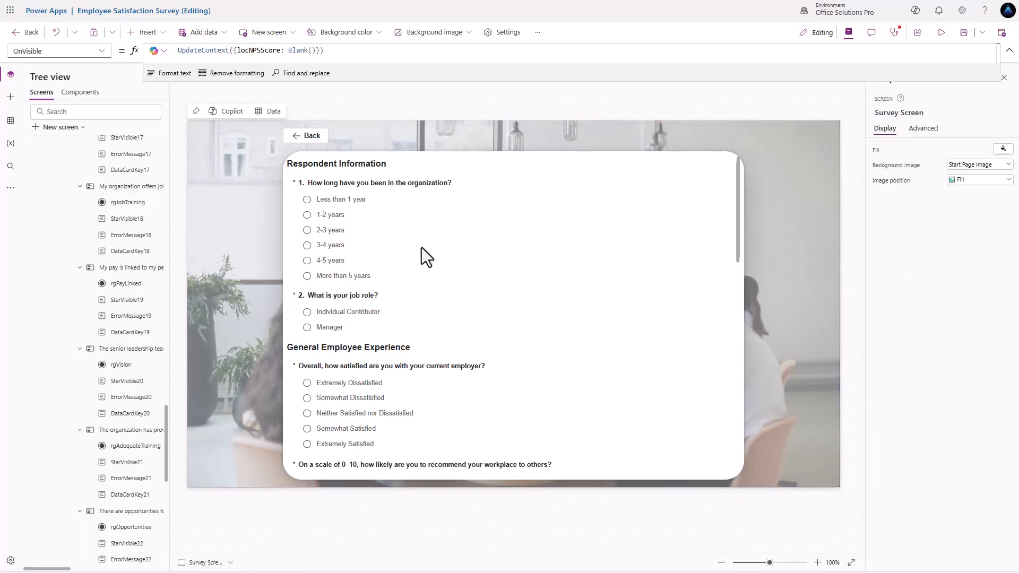
left_click(422, 247)
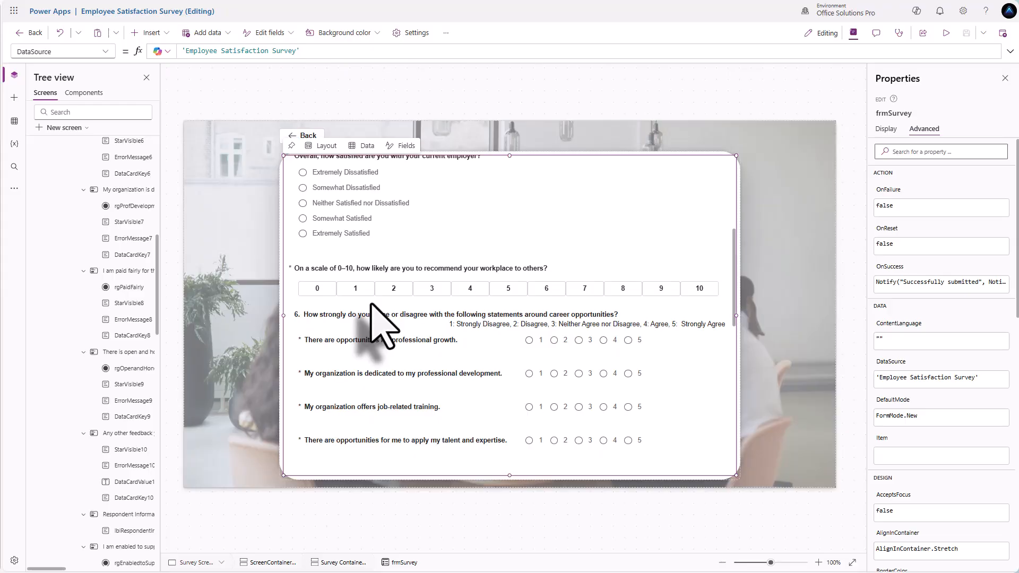
scroll(114, 255, "up", 7)
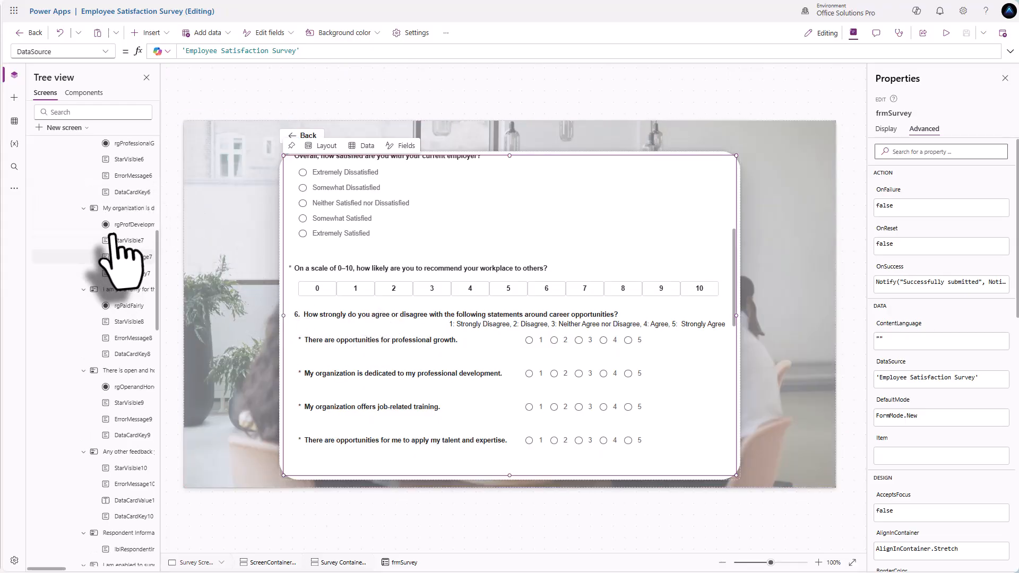
left_click(72, 162)
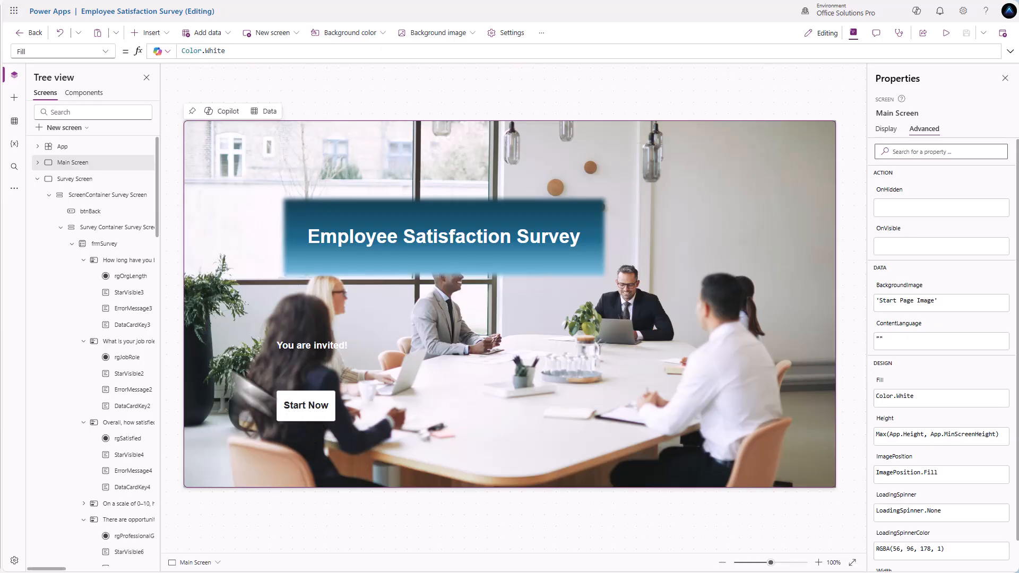
left_click(108, 244)
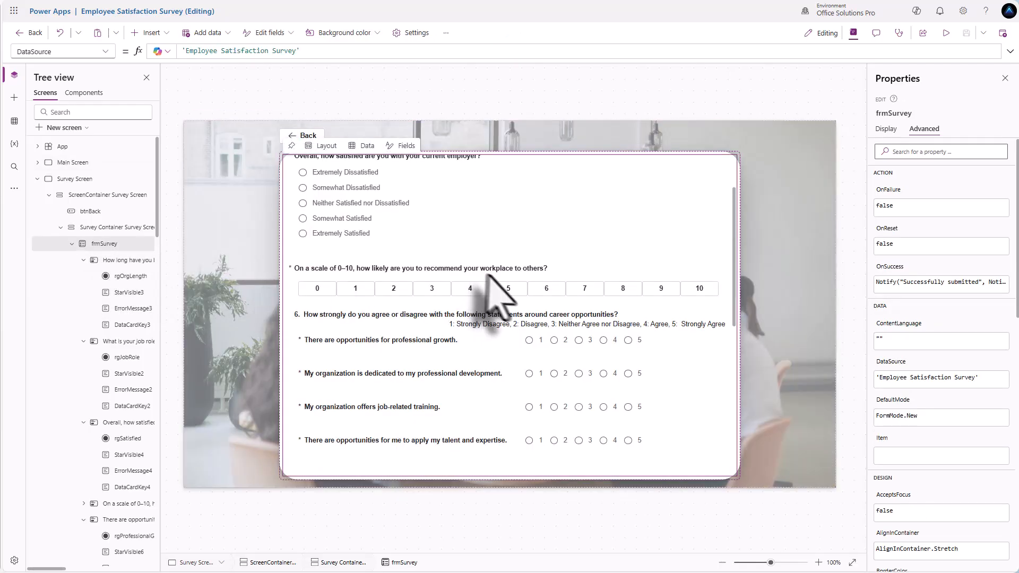
scroll(486, 276, "up", 3)
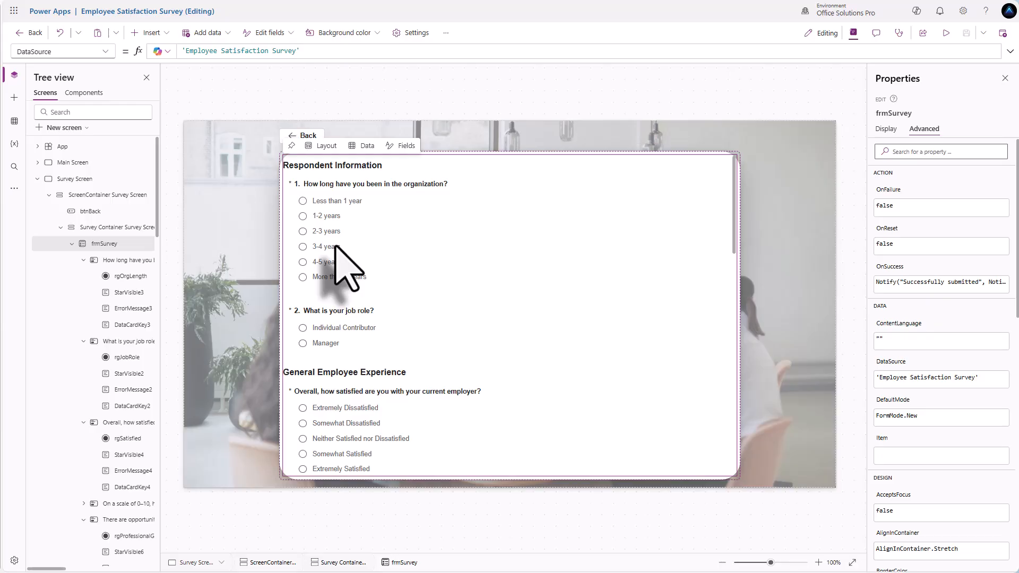
left_click(336, 247)
left_click(337, 247)
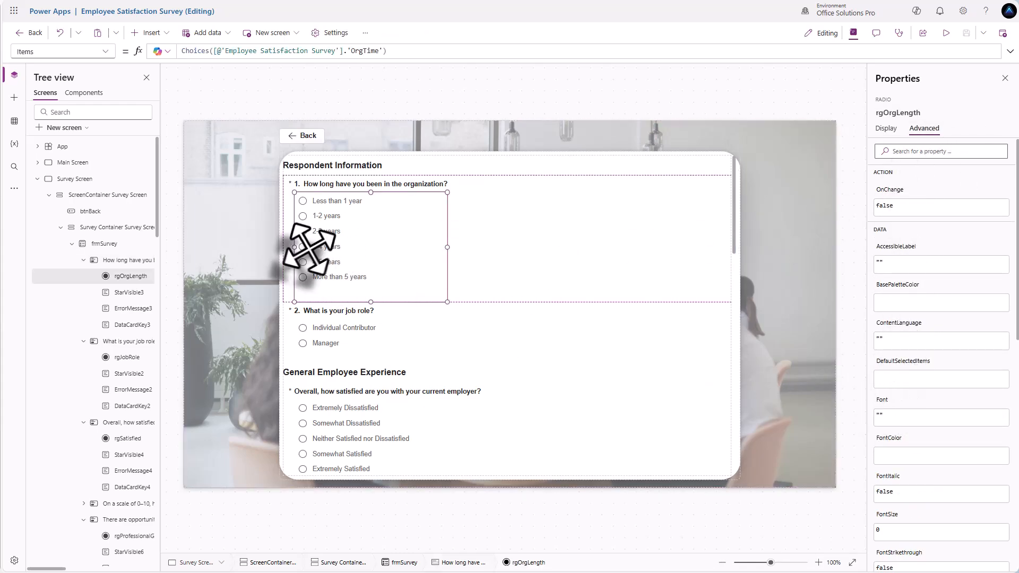
- Set rgOrgLength's DefaultSelectedItems to Parent.Default
left_click(893, 379)
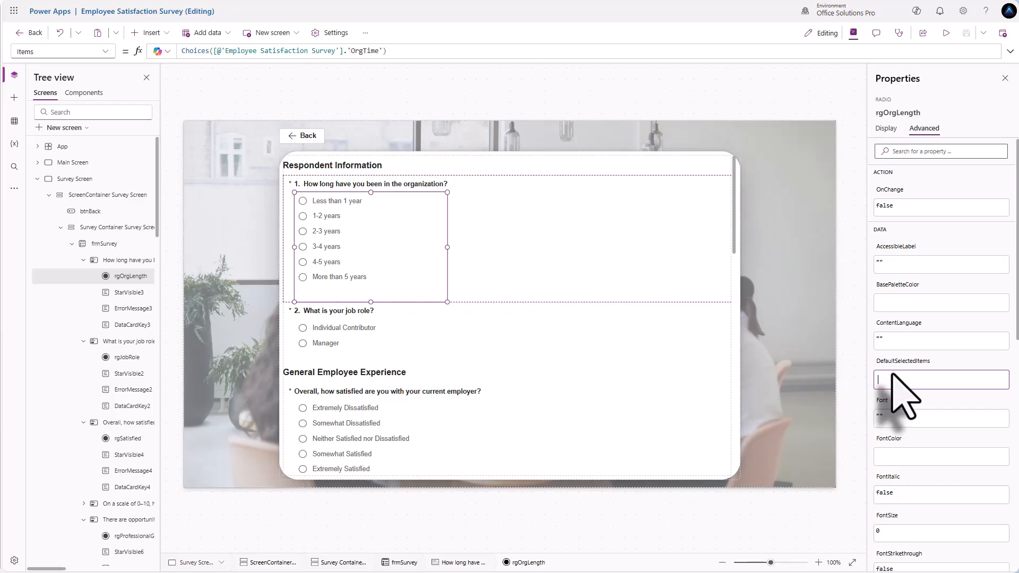
type("Parent.Default")
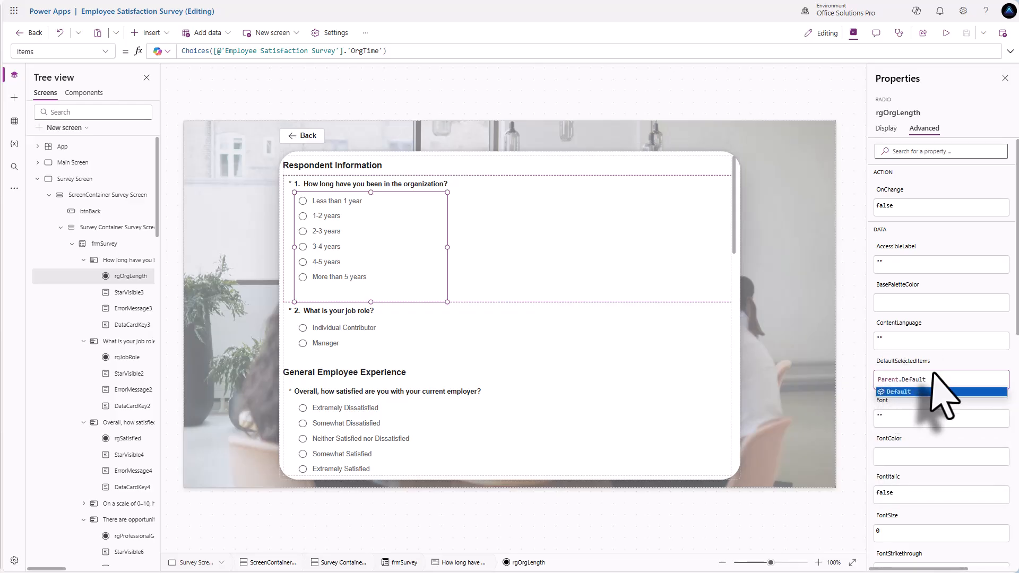
key("Return")
- Set the rgSatisfied radio group's DefaultSelectedItems to Parent.Default
left_click(339, 337)
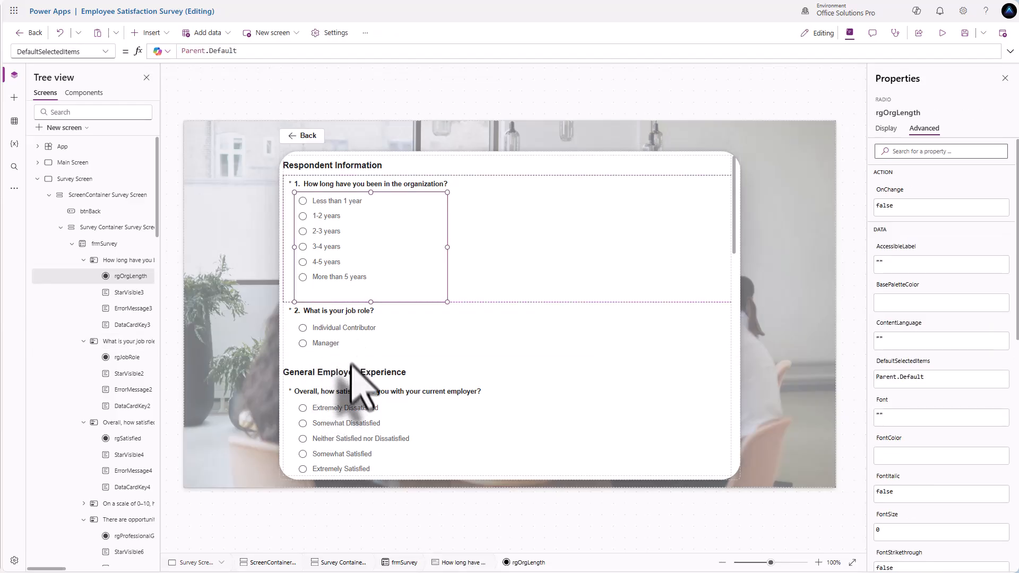
scroll(351, 393, "down", 1)
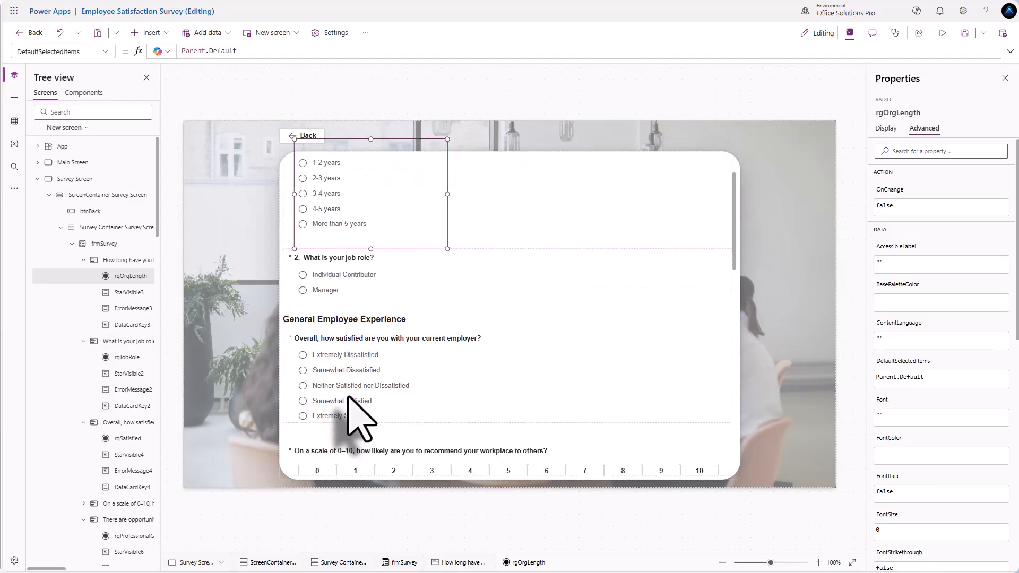
left_click(350, 384)
left_click(348, 374)
left_click(925, 381)
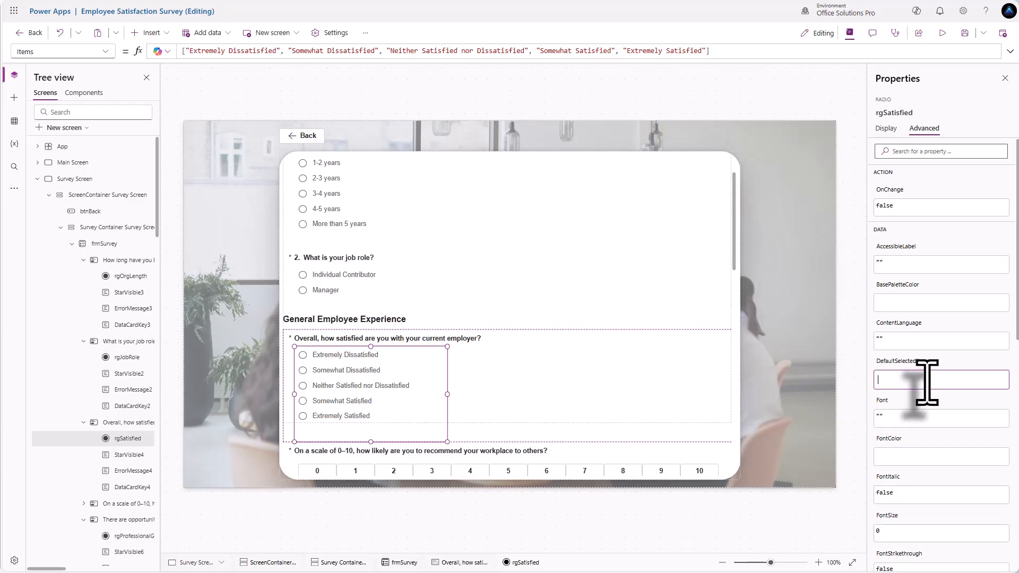
type("Parent.Default")
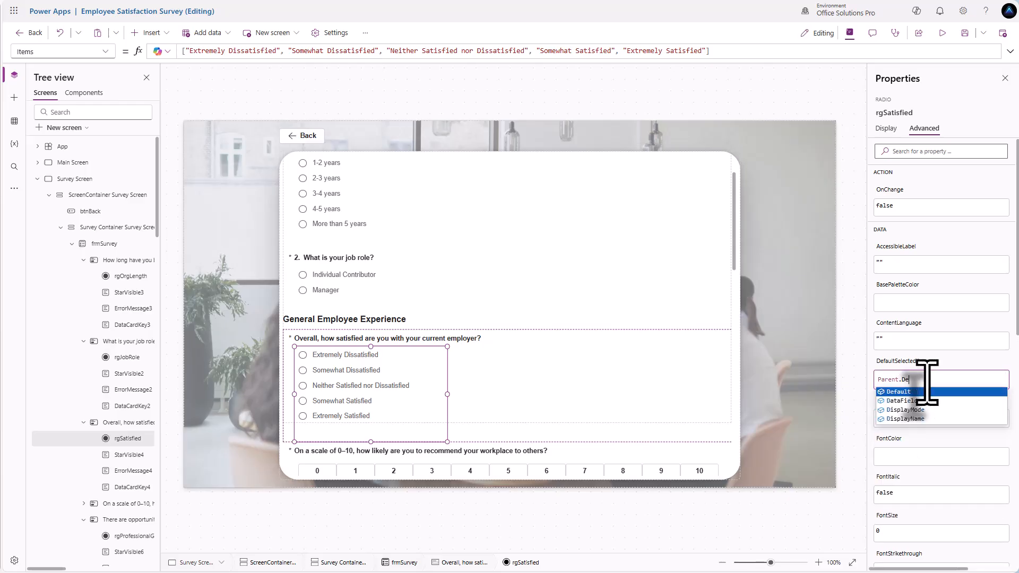
left_click(949, 359)
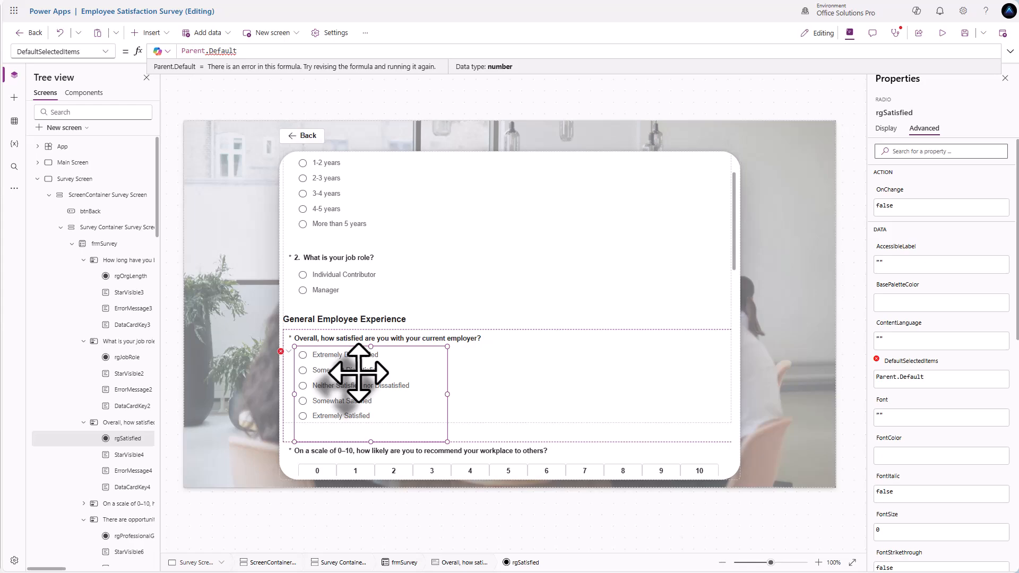
- Replace rgSatisfied's default with Switch(Parent.Default, 1, "Extremely Dissatisfied", …) mapping numbers to labels
left_click_drag(233, 51, 137, 50)
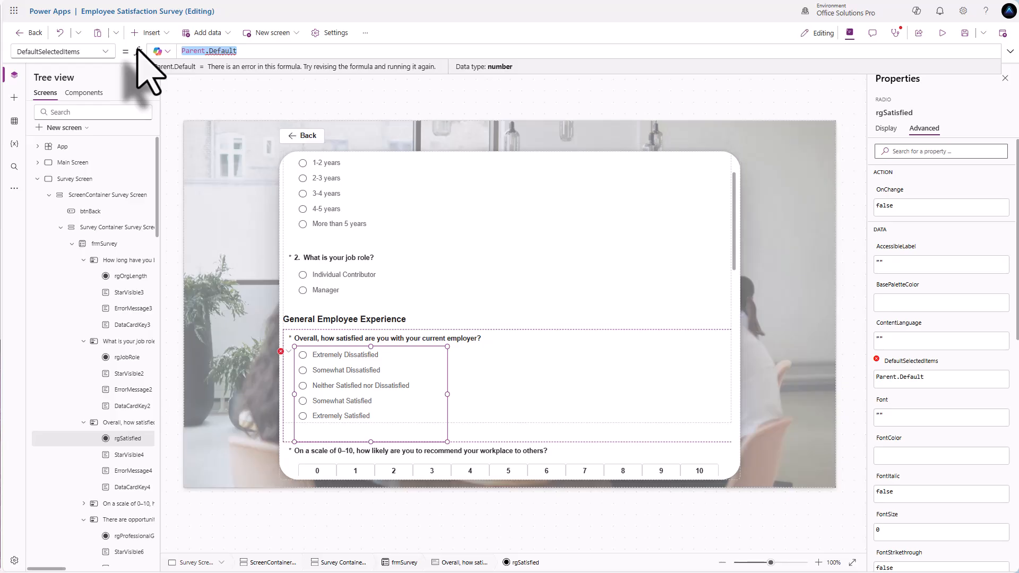
type("Switdch(")
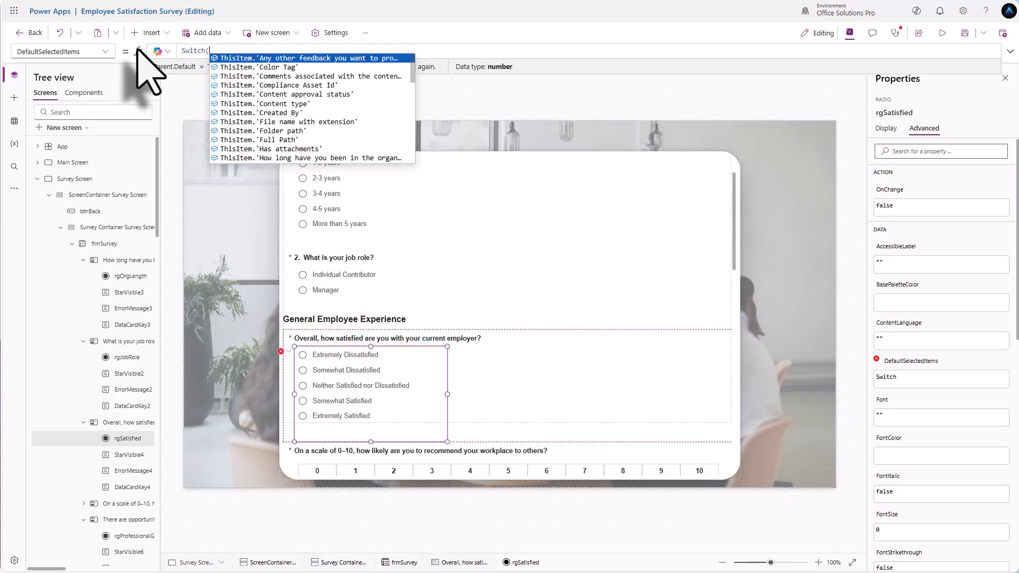
type("Parent.")
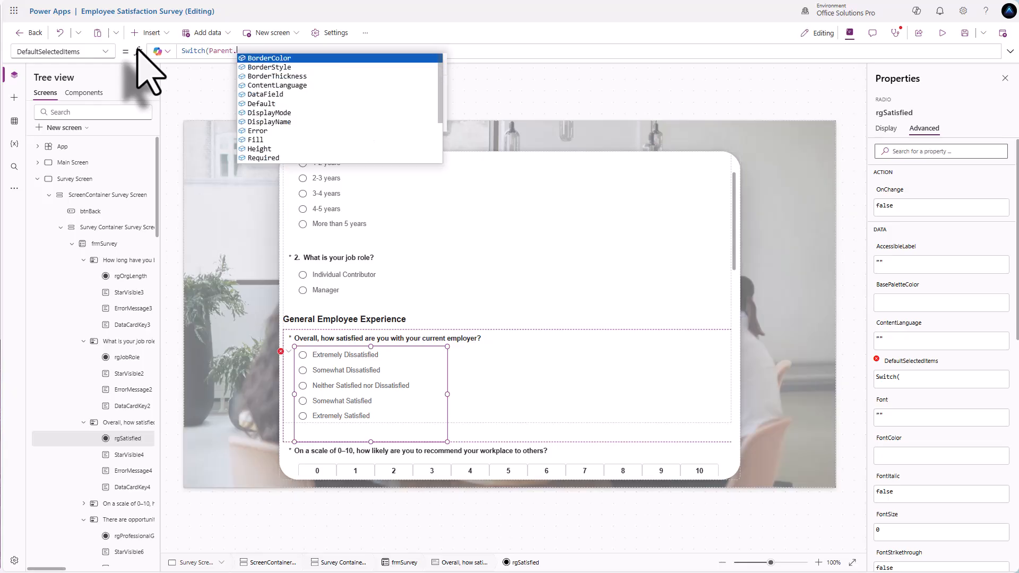
type("Default")
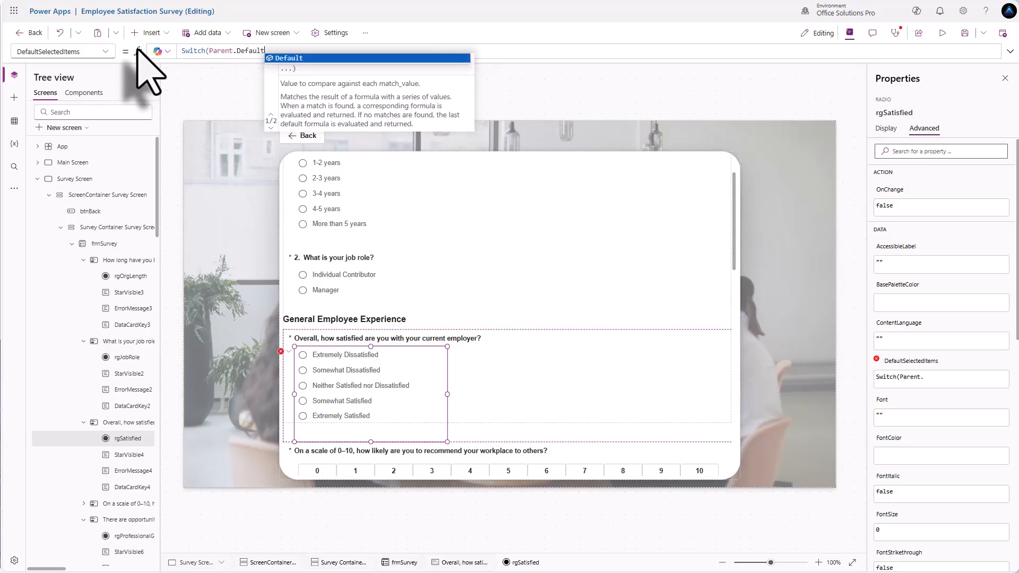
type(",")
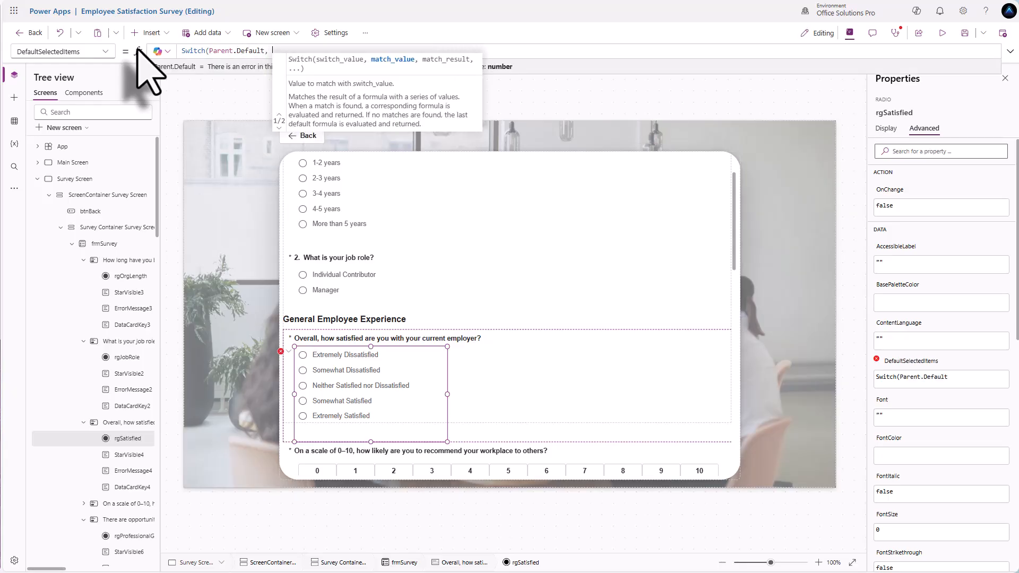
key("shift+Return")
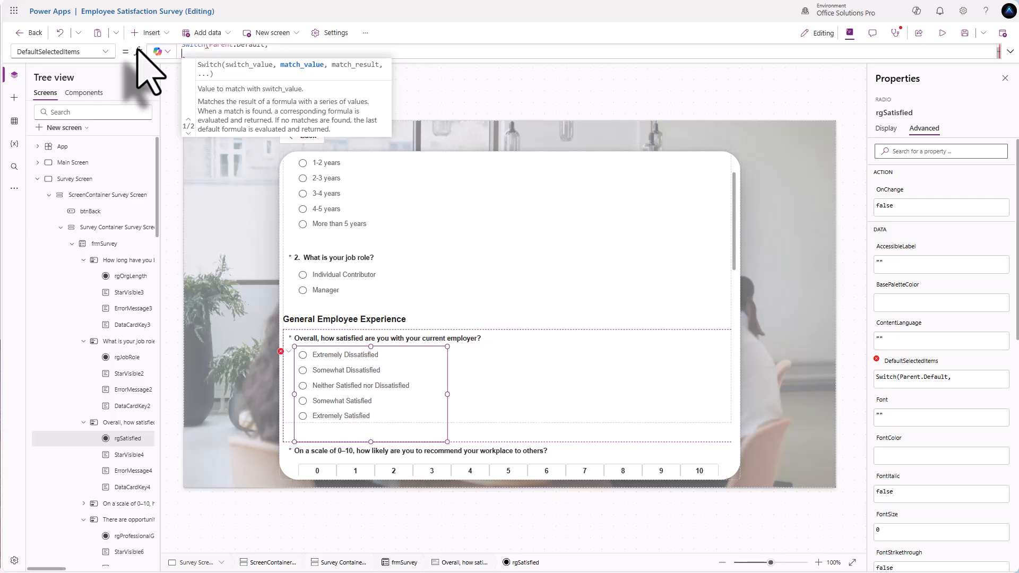
type("1")
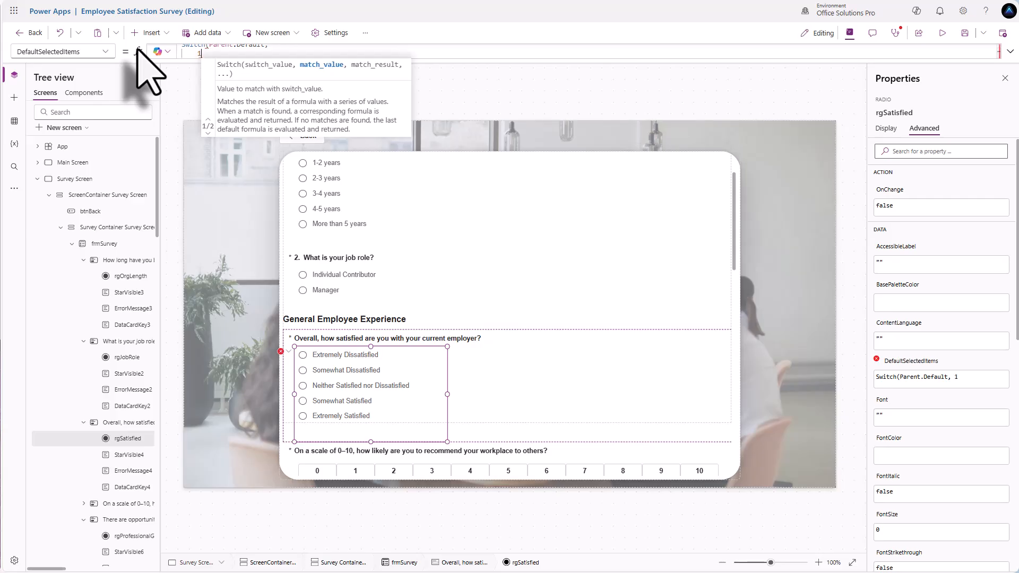
type(",")
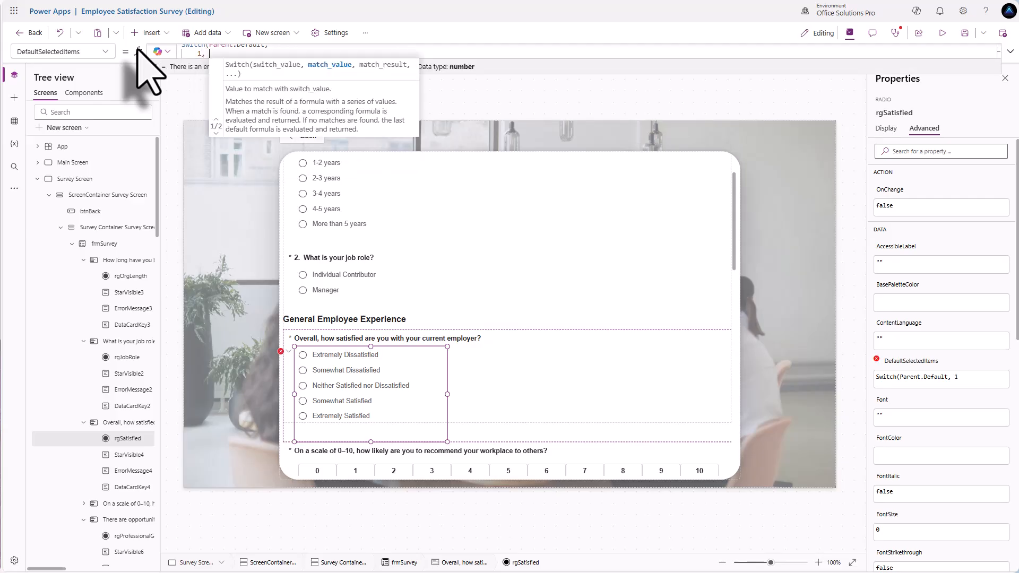
type(" \"Extrem")
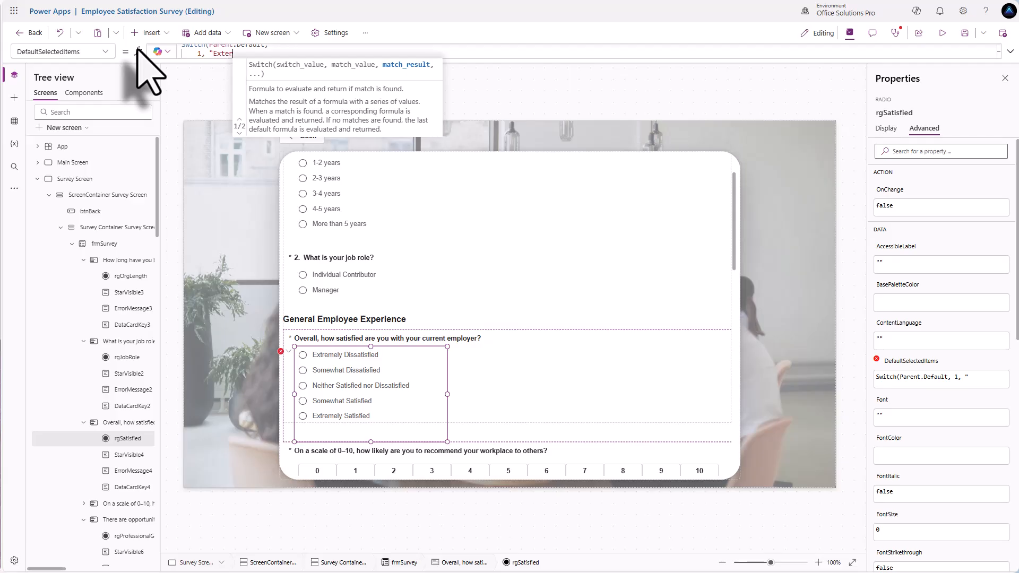
type("ely ")
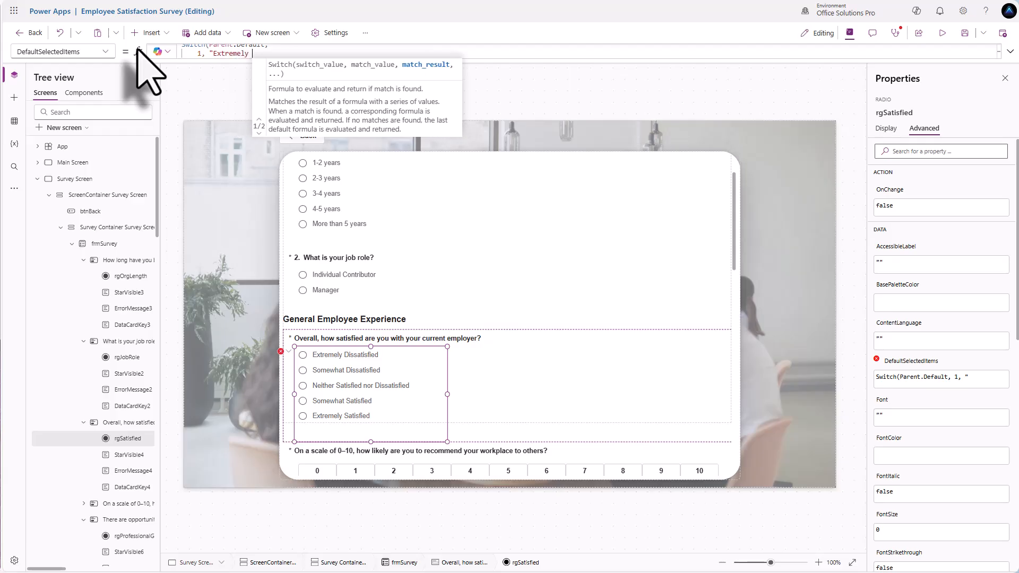
type("Dissat")
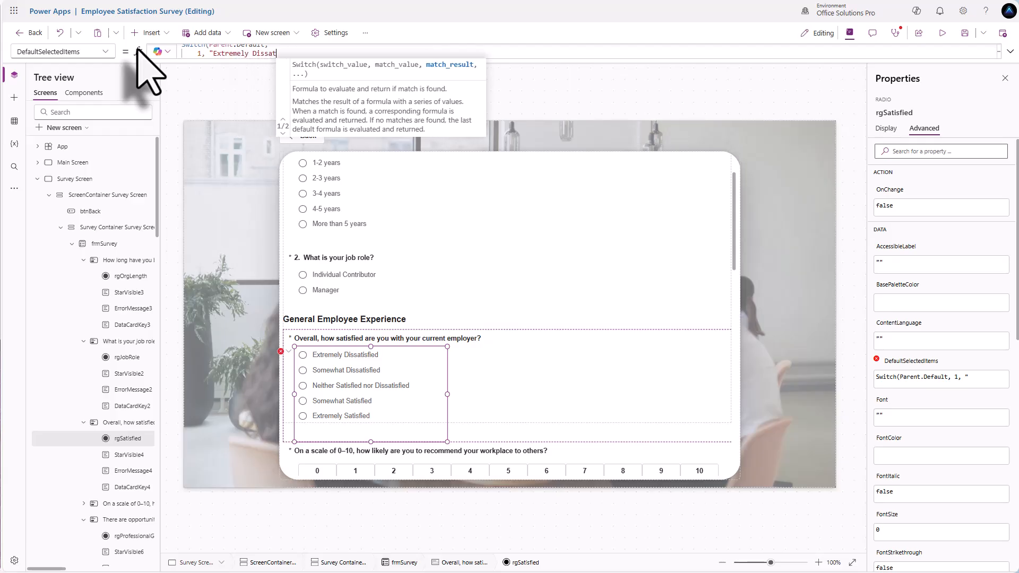
type("isfied")
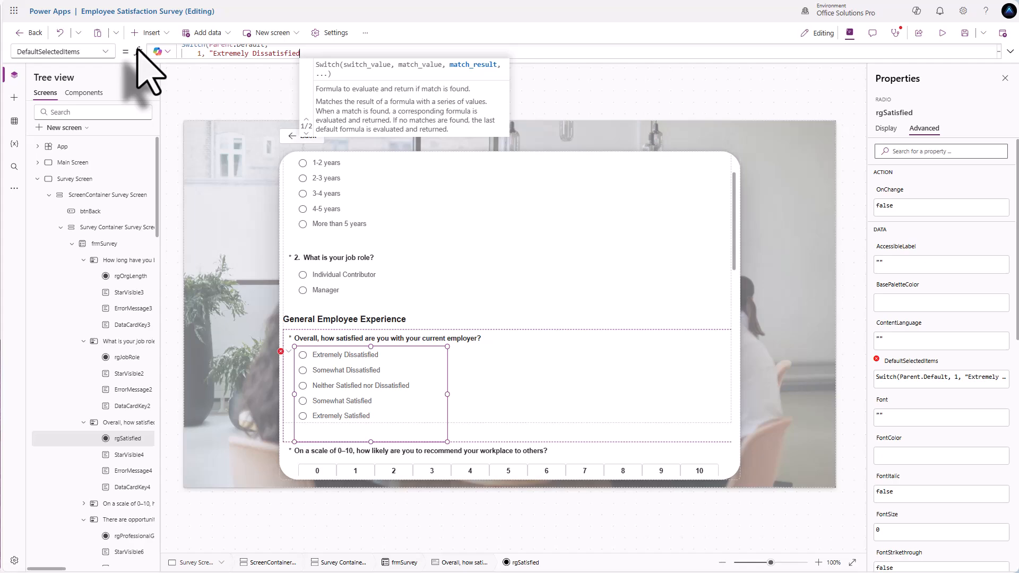
type("\",")
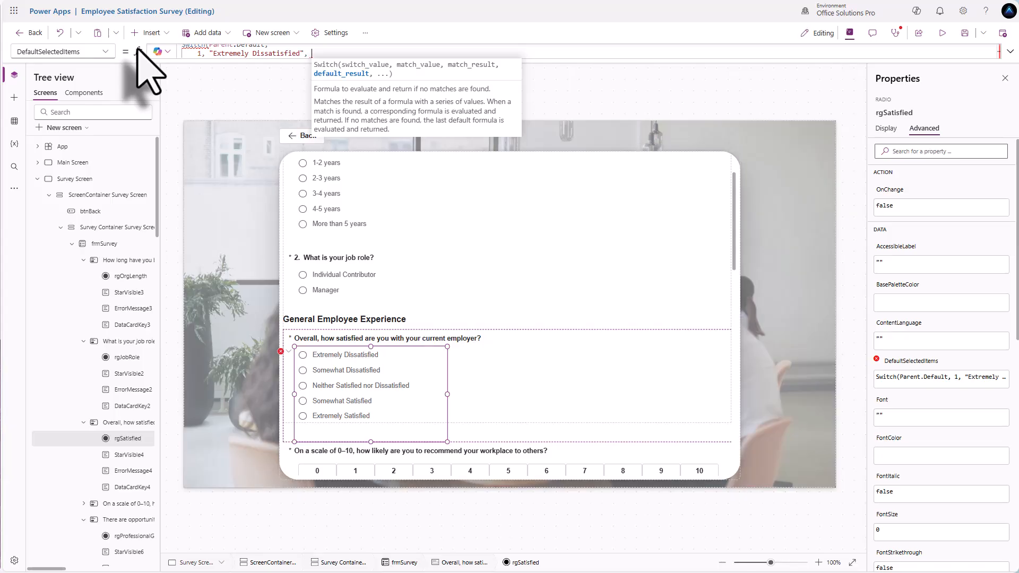
scroll(297, 56, "up", 1)
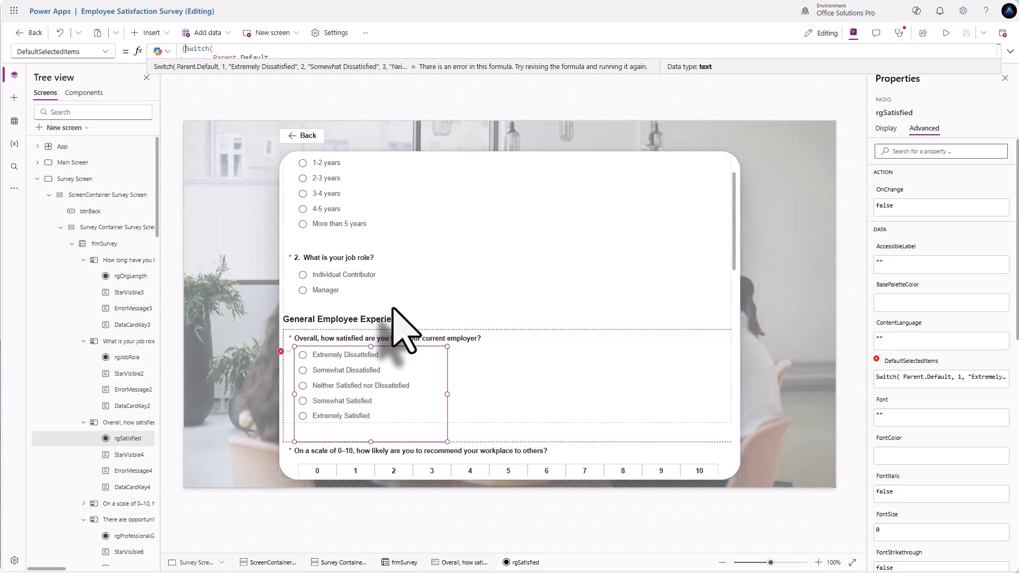
- Enclose the satisfaction Switch formula in [ ] so it returns a table
left_click(182, 52)
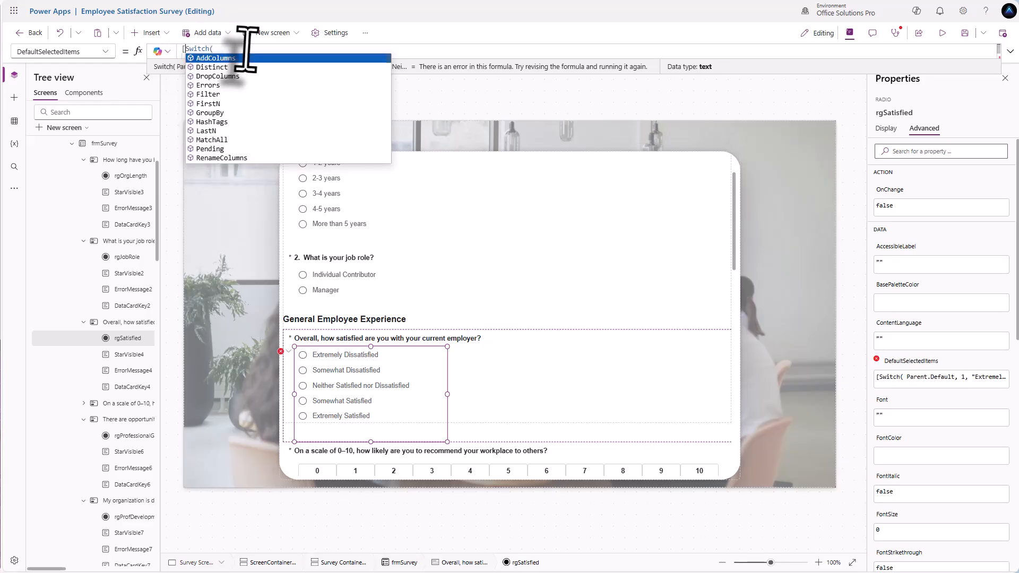
scroll(245, 51, "down", 3)
left_click(210, 57)
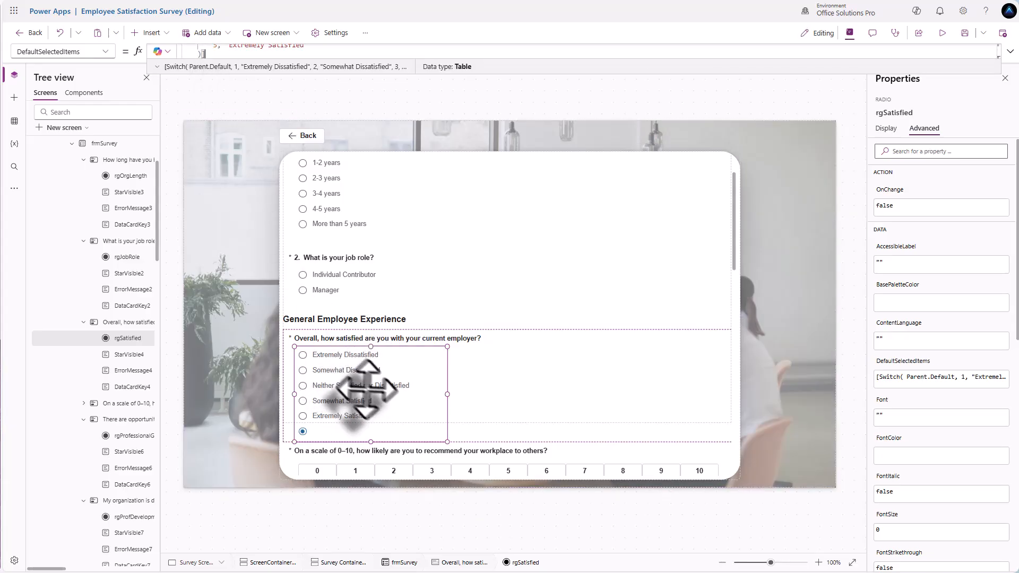
scroll(371, 394, "down", 1)
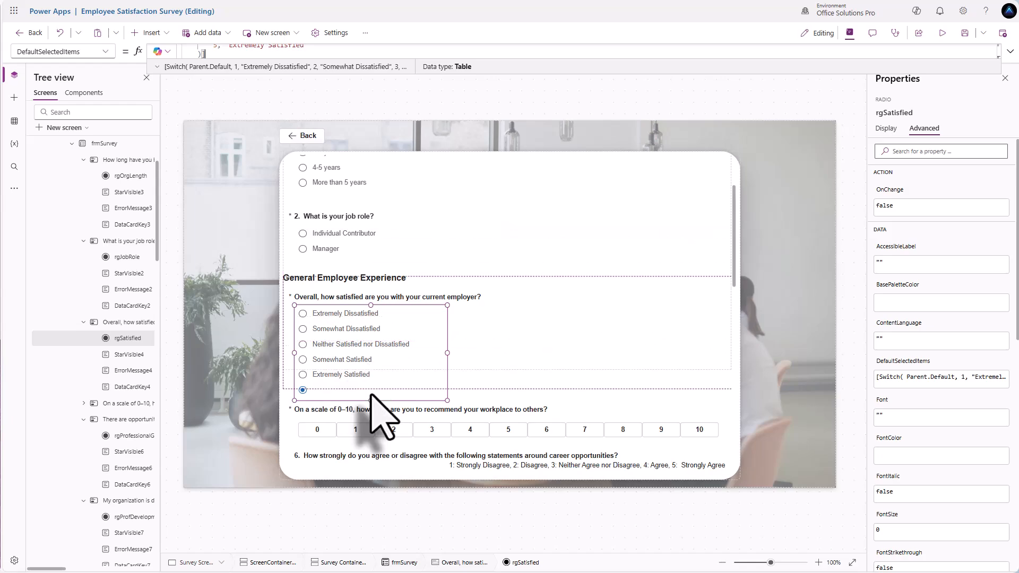
scroll(378, 416, "down", 1)
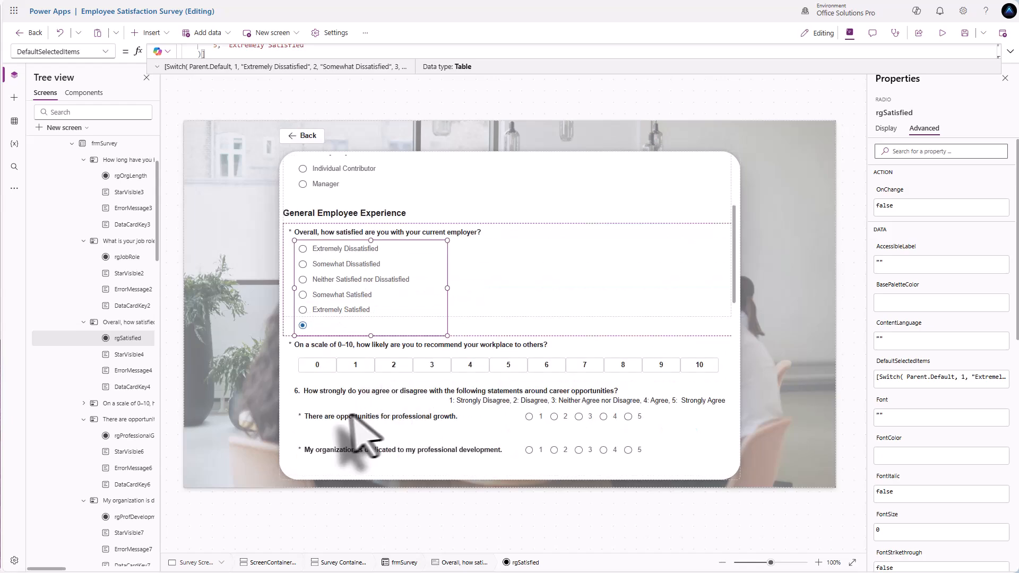
left_click(557, 420)
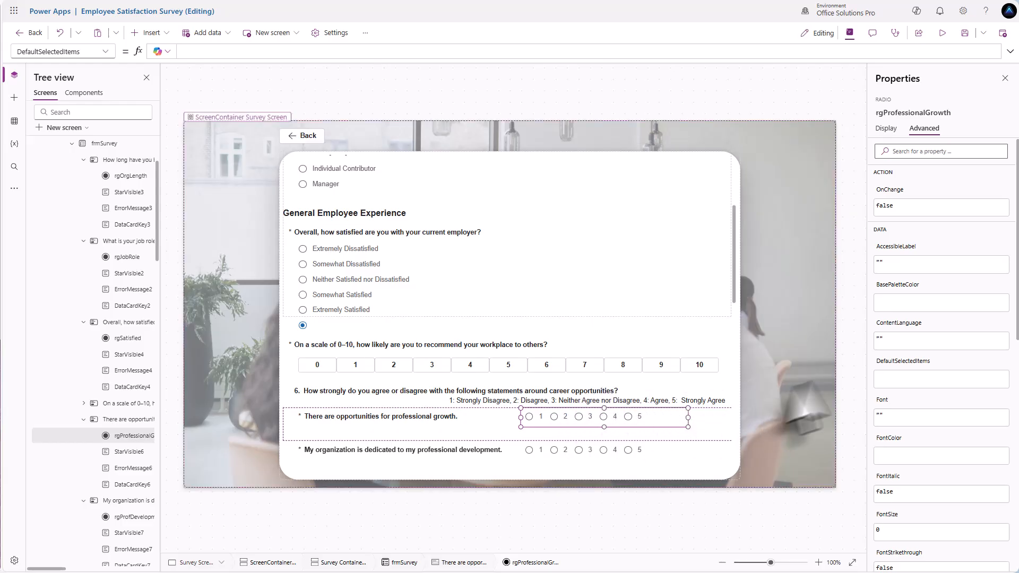
- Set the professional growth group's DefaultSelectedItems to Parent.Default and enlarge the formula bar
left_click(883, 379)
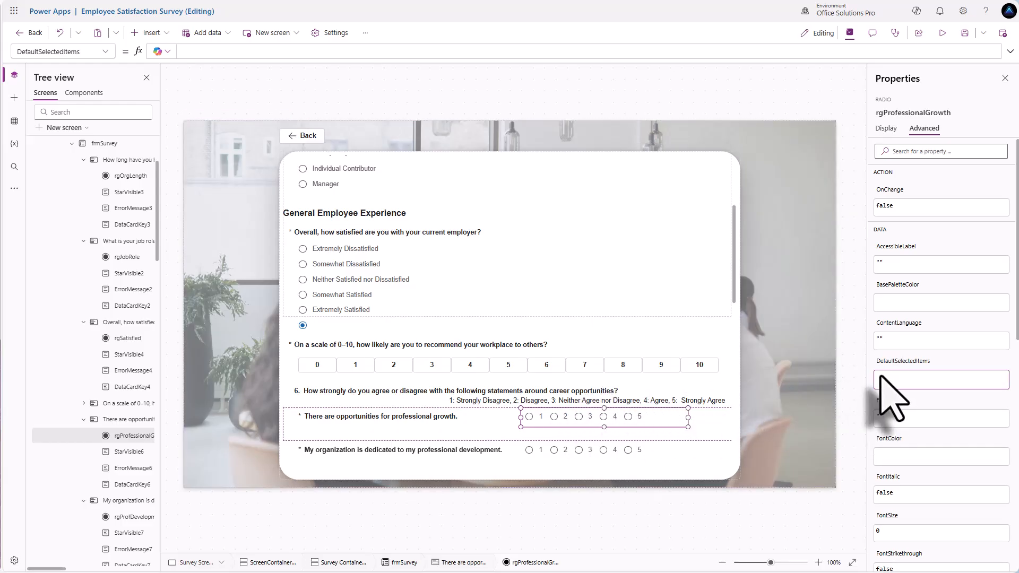
key("ctrl+a")
type("Parent.Defaul")
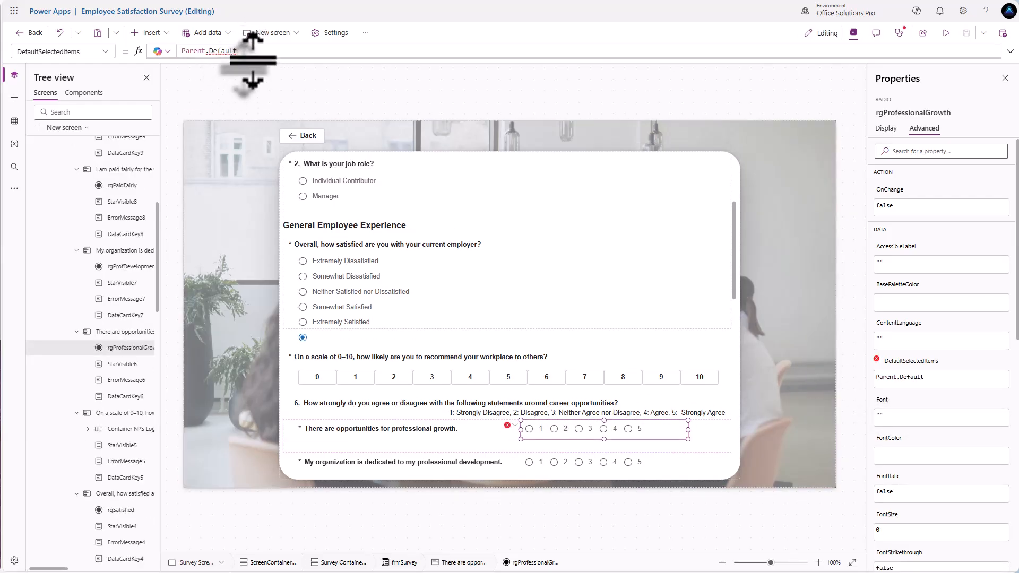
left_click_drag(250, 63, 267, 202)
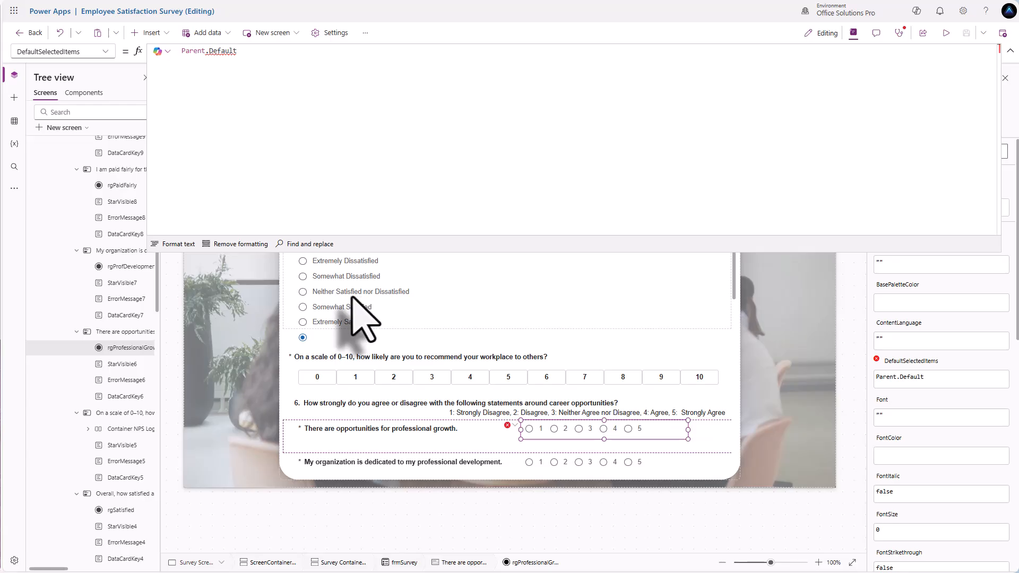
left_click_drag(249, 58, 158, 57)
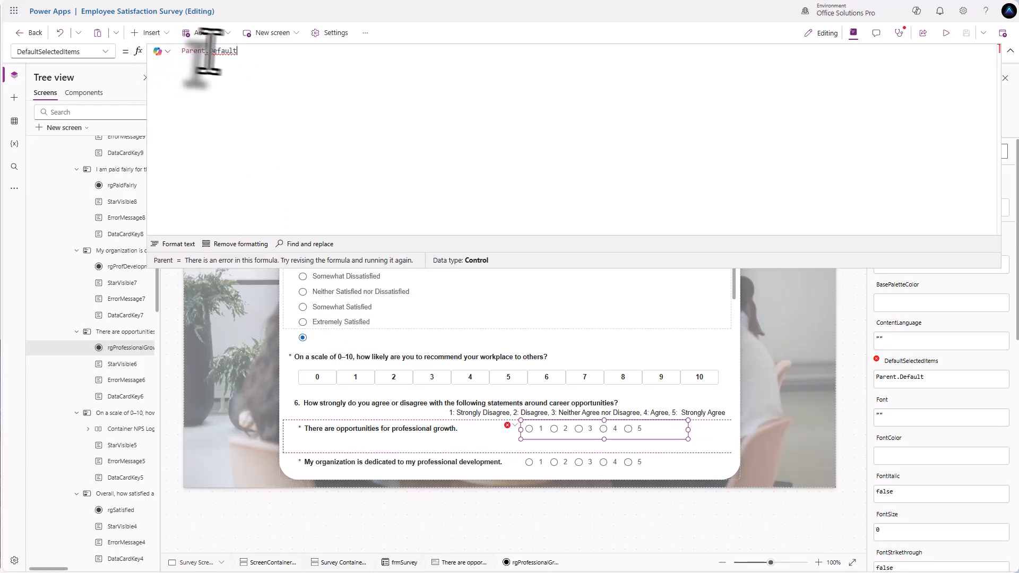
triple_click(237, 57)
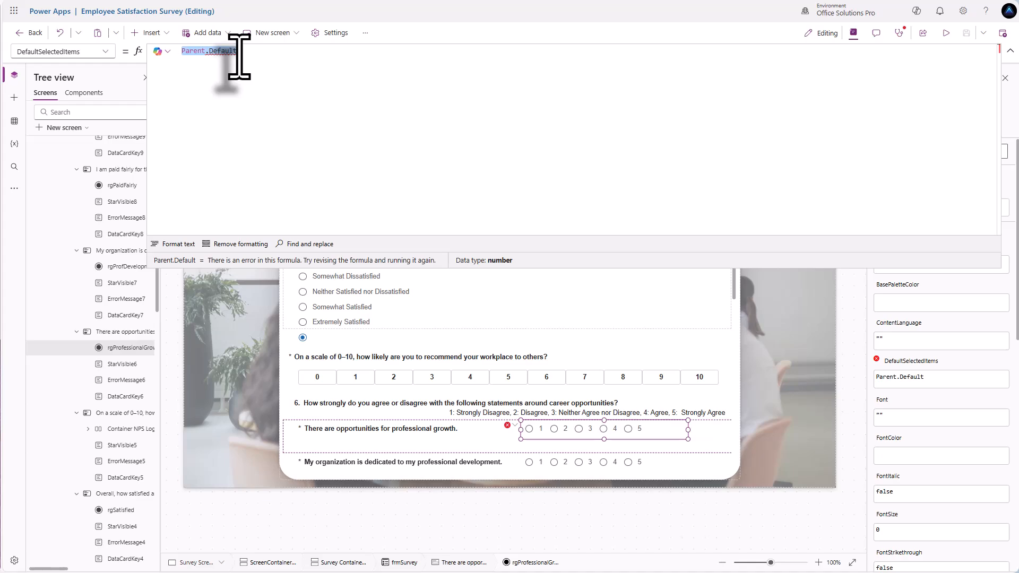
- Enter If(IsBlank(Parent.Default), Blank(), Filter([ as the growth rating's default formula
type("If(")
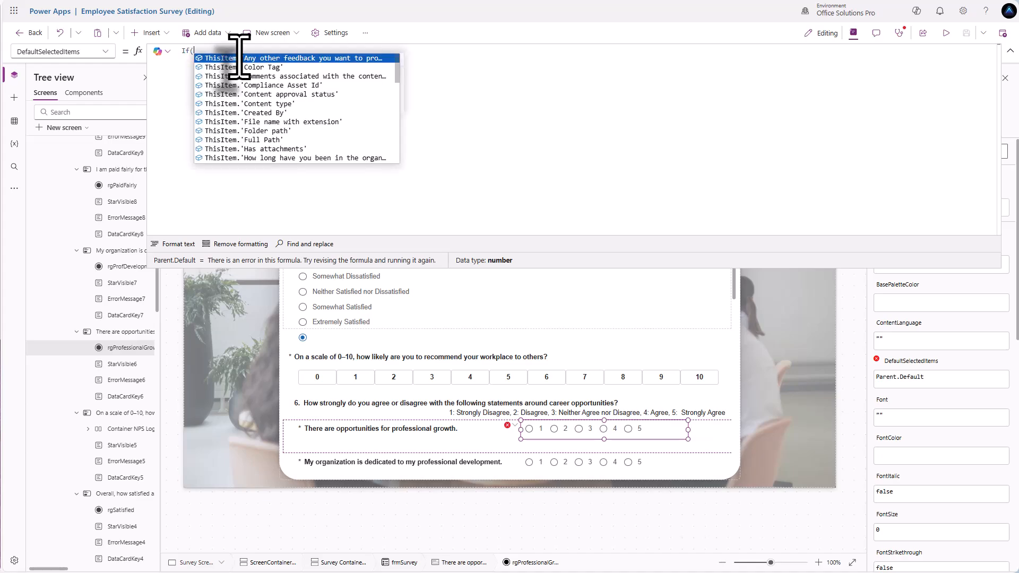
type("IsBlank")
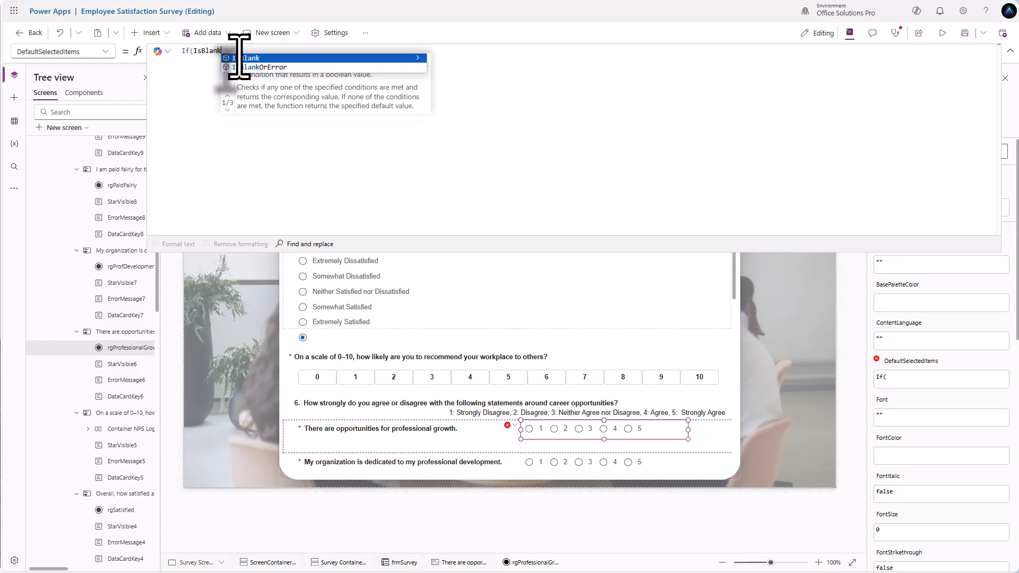
type("(")
type("Parent.")
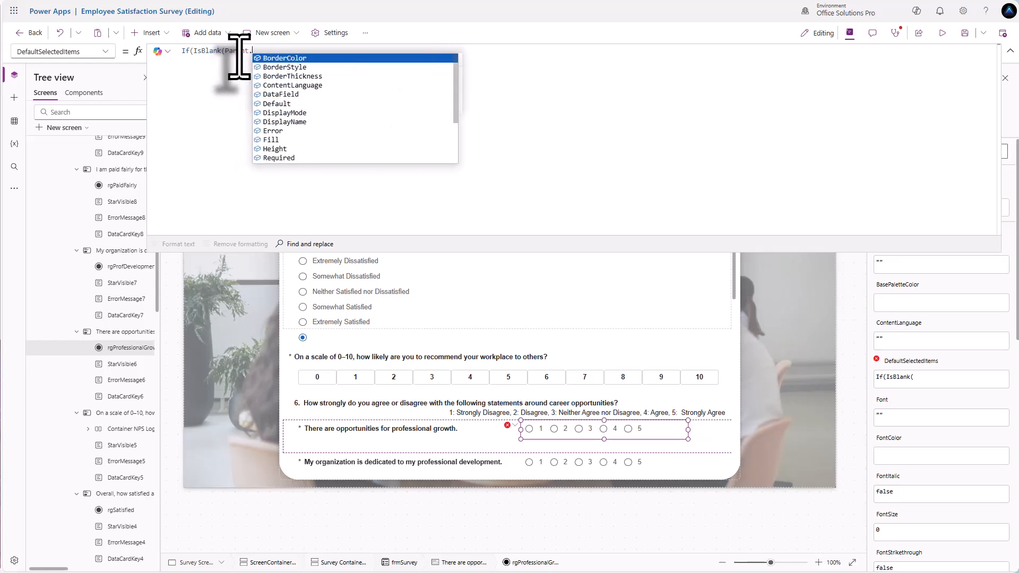
type("Default)")
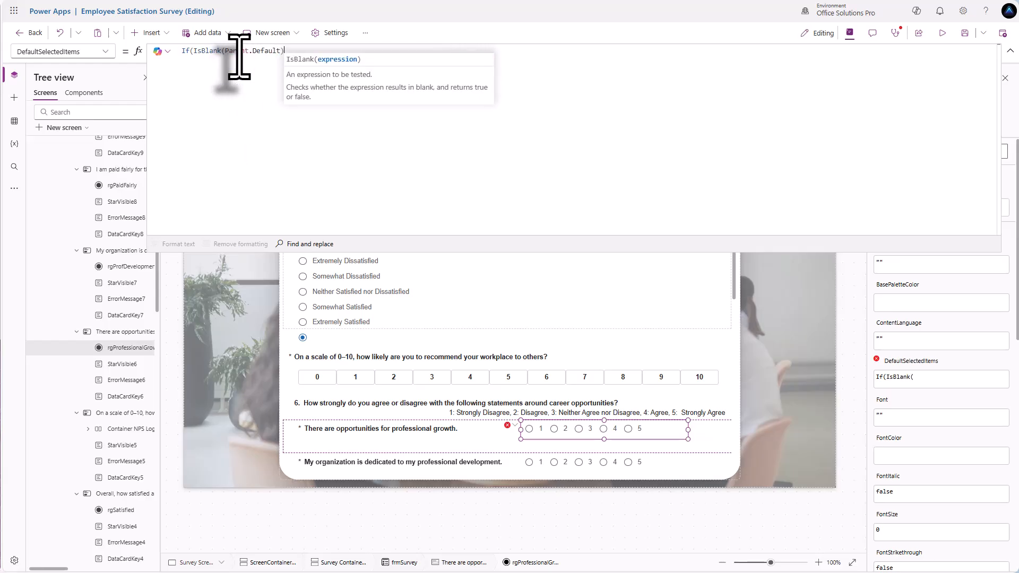
type(", Blank")
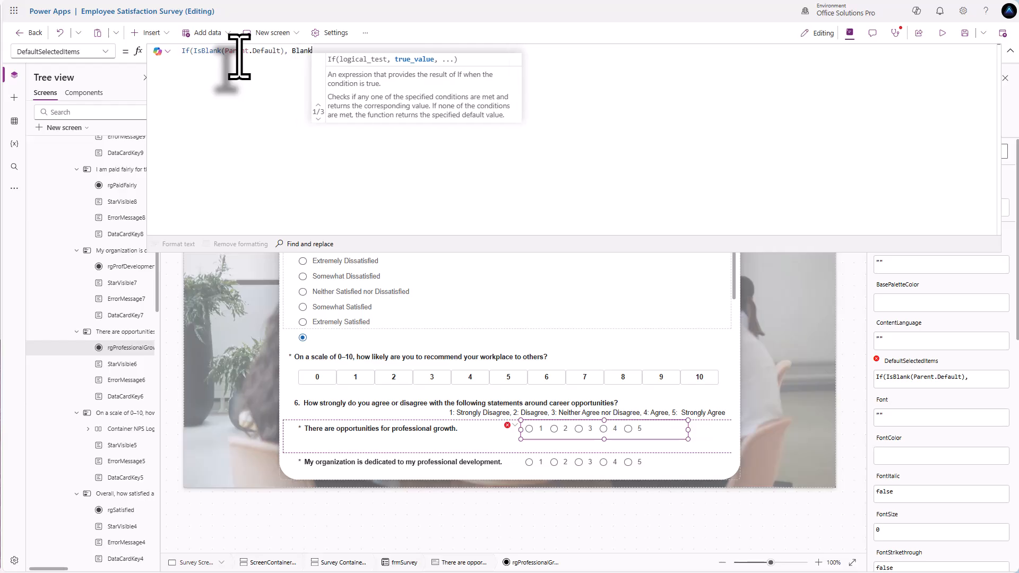
type("(),")
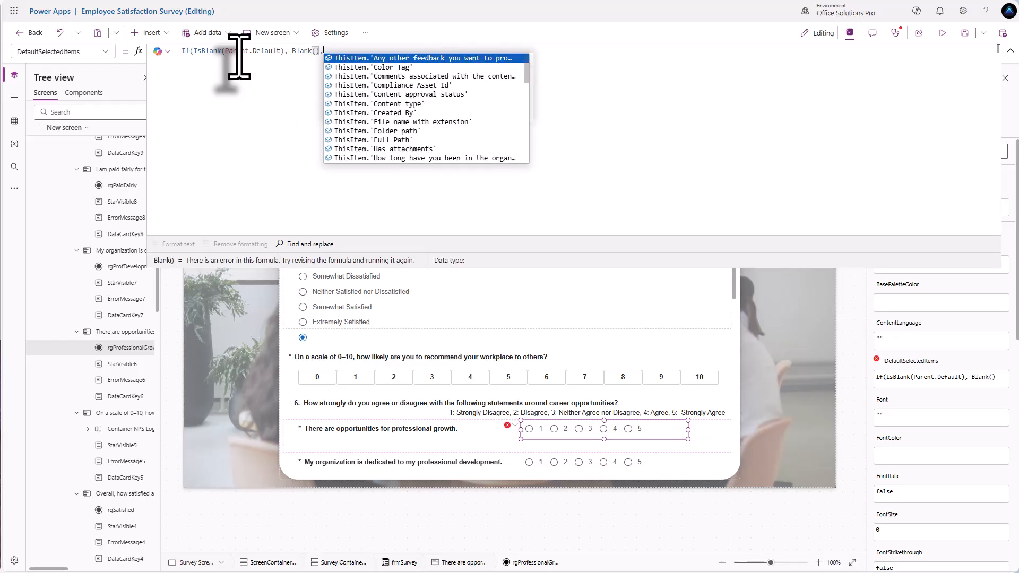
type(" Filter")
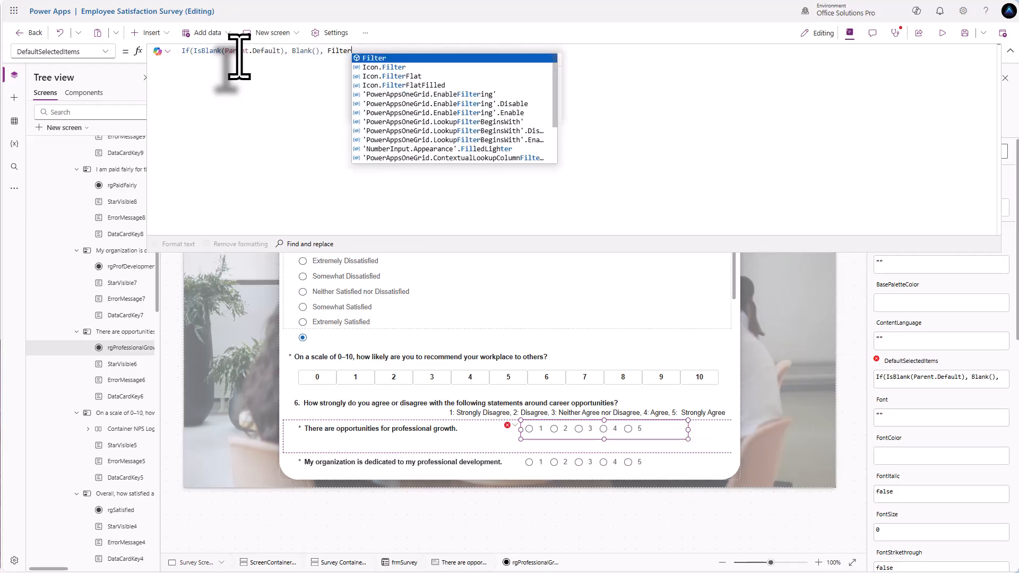
type("(")
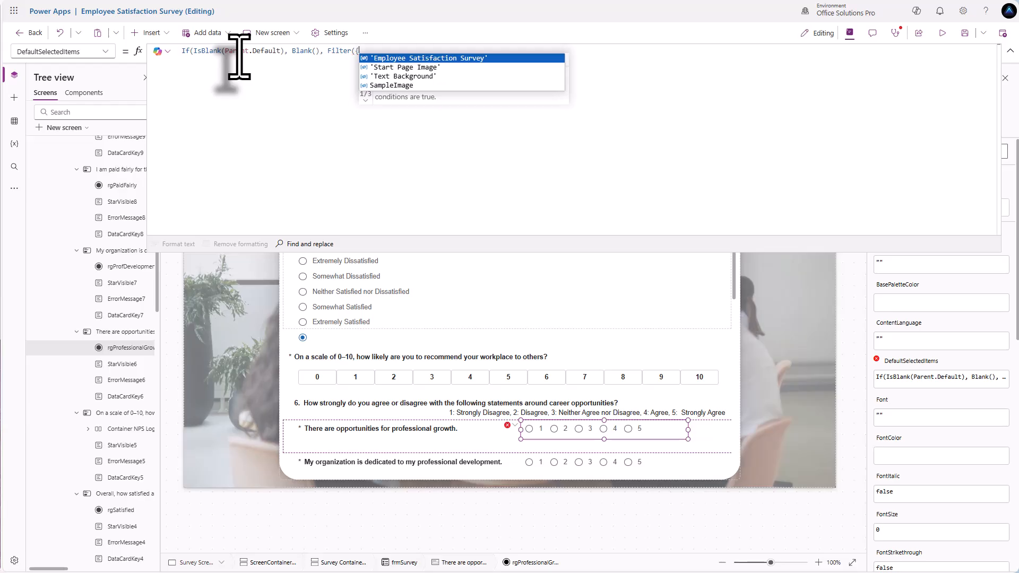
type("[")
key("Tab")
key("ctrl+z")
key("Return")
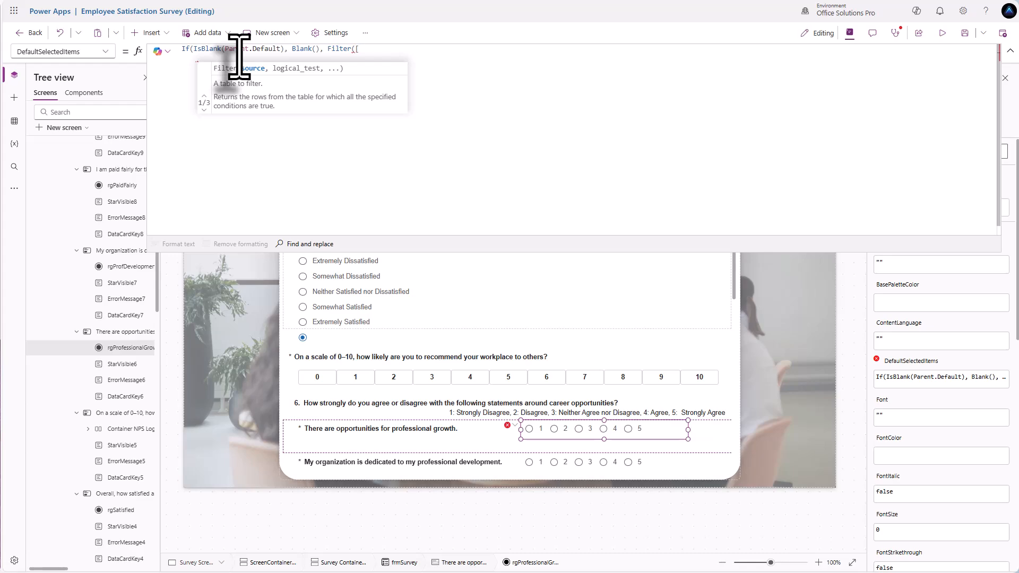
- Add records {Value: "1"} to {Value: "5"} and finish with ], Value = Text(Parent.Default)))
type("{")
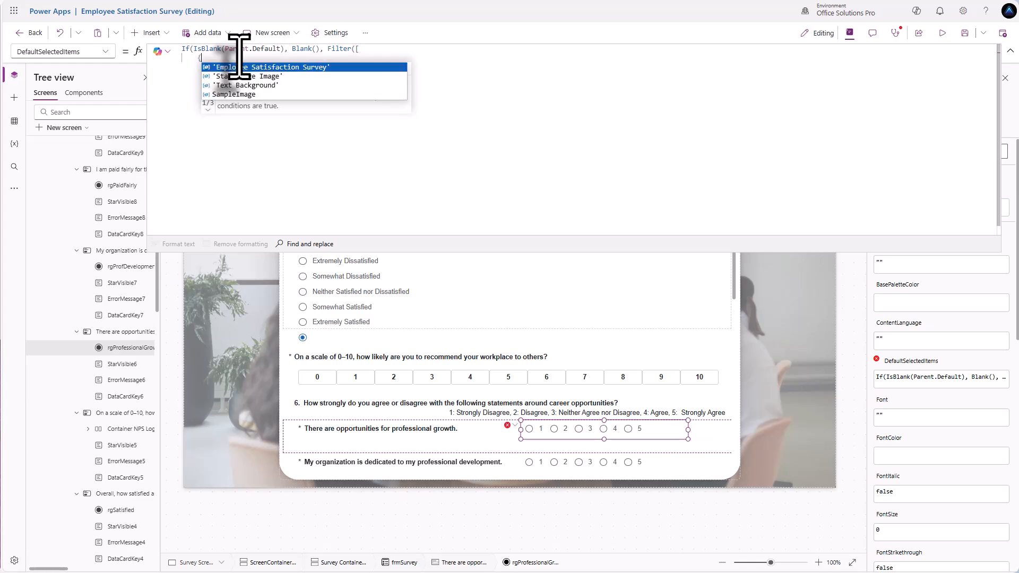
type("Value: ")
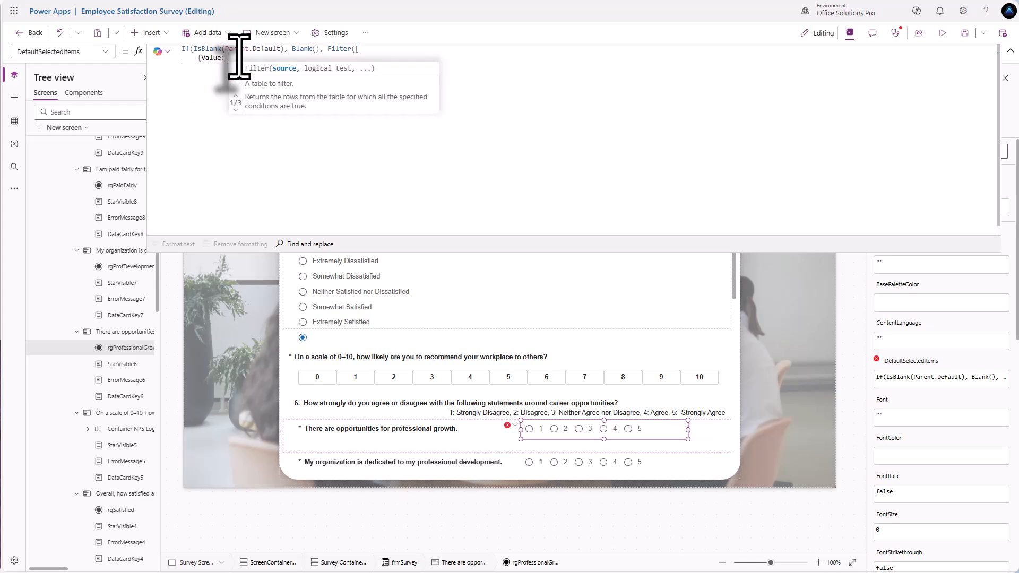
type("\"1")
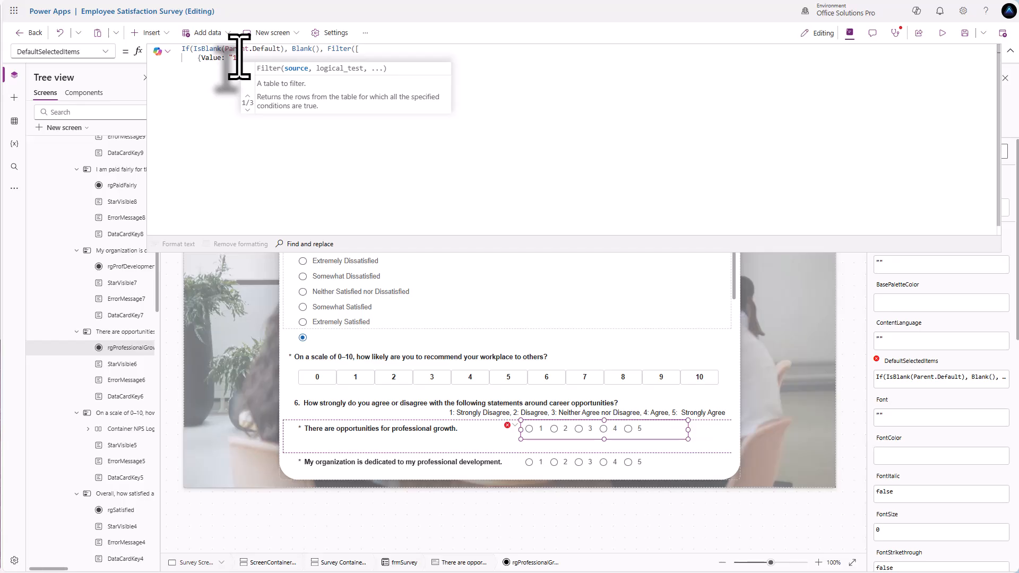
type("\"}")
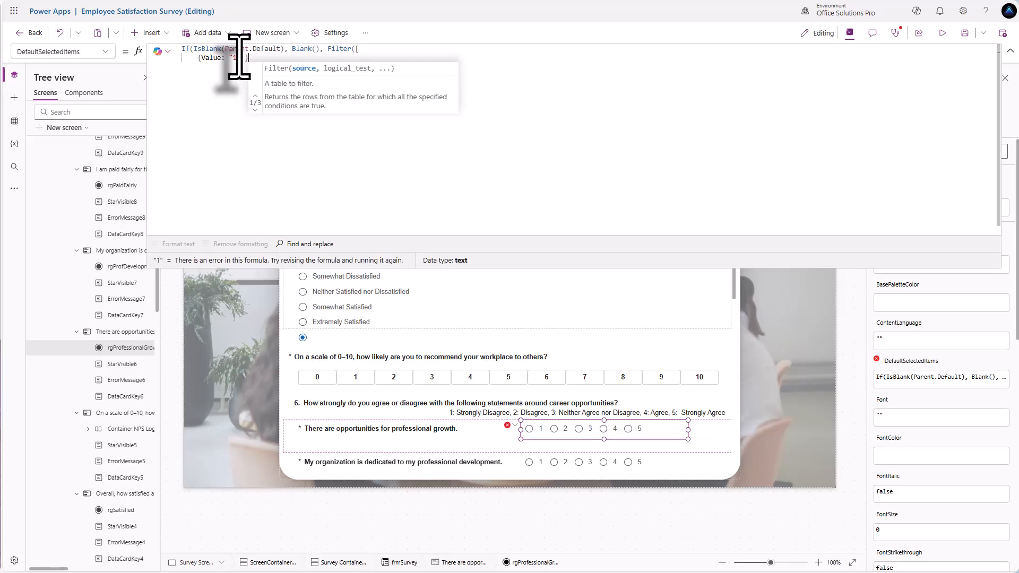
type(",")
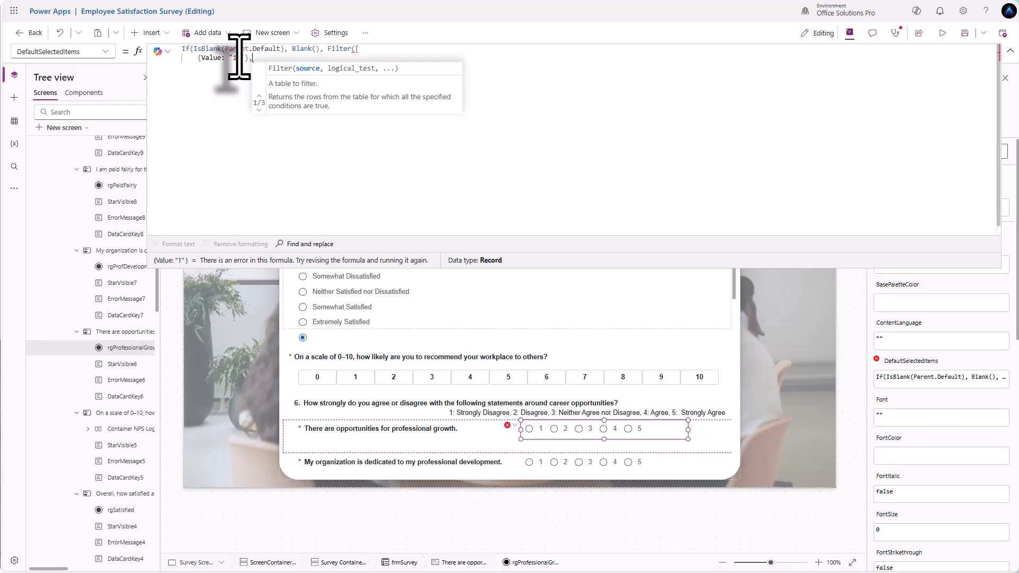
left_click_drag(252, 57, 197, 61)
left_click(254, 62)
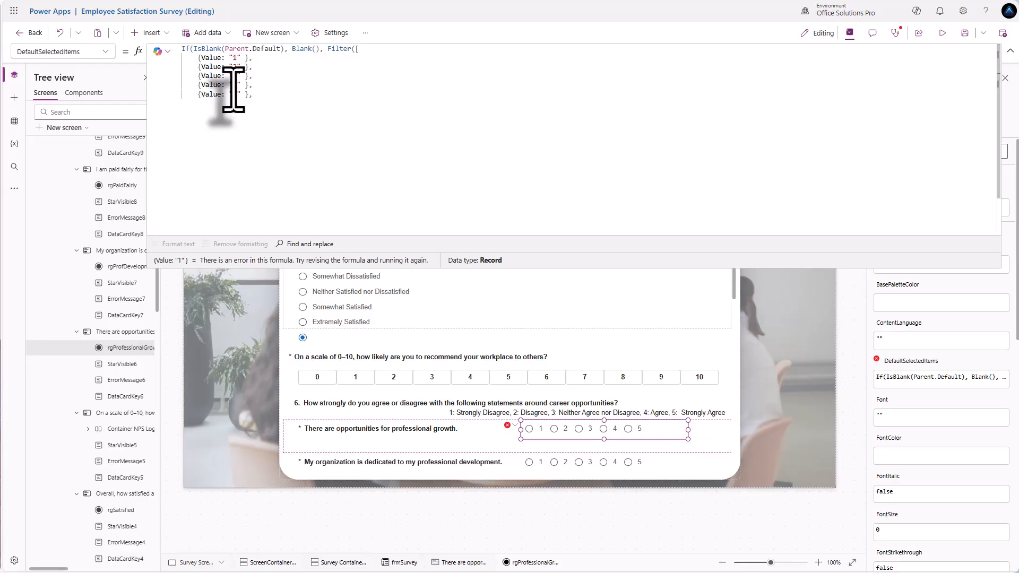
double_click(234, 97)
type("5")
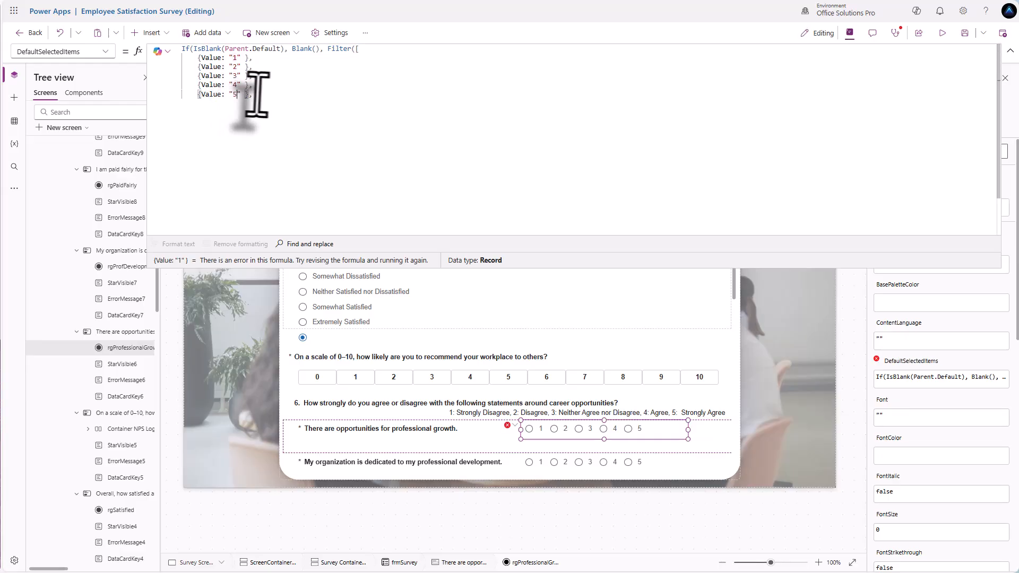
left_click(255, 97)
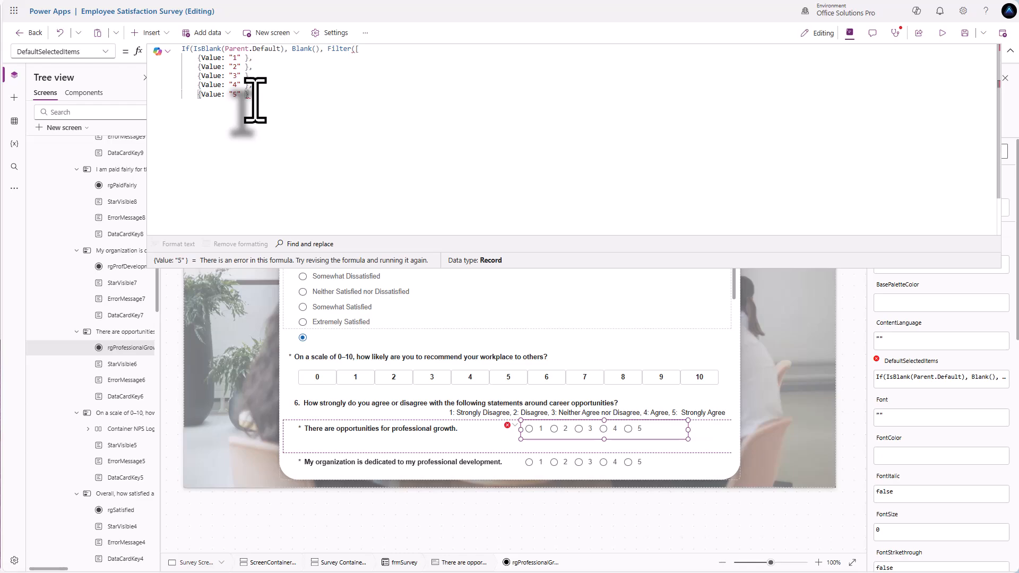
type("]")
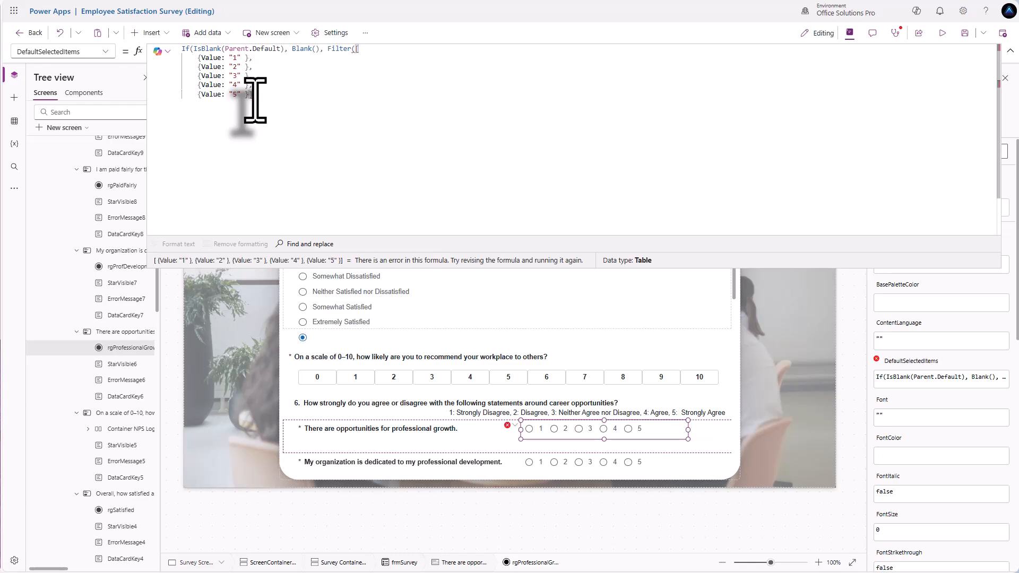
type(",")
type(" Valu")
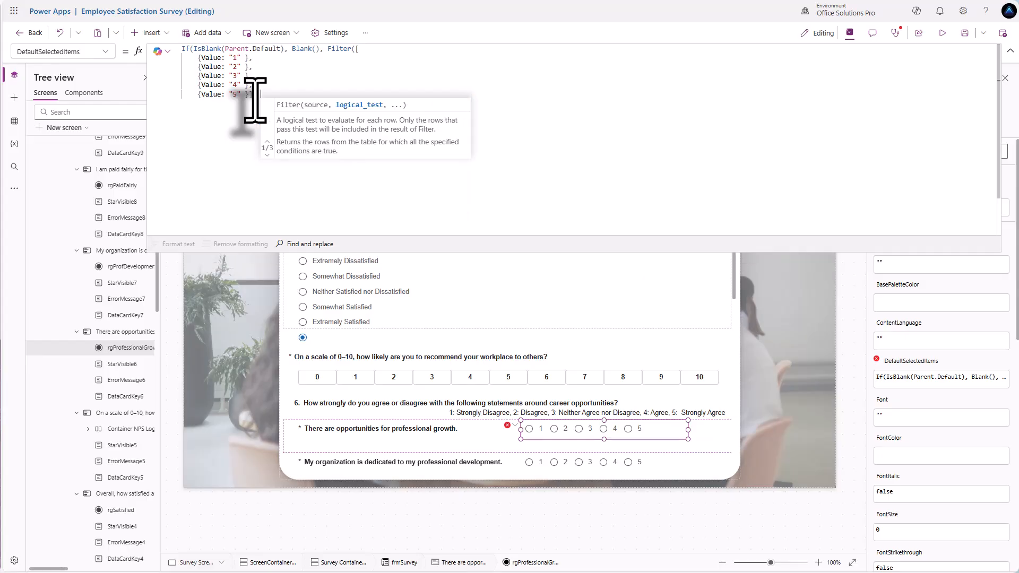
type("e ")
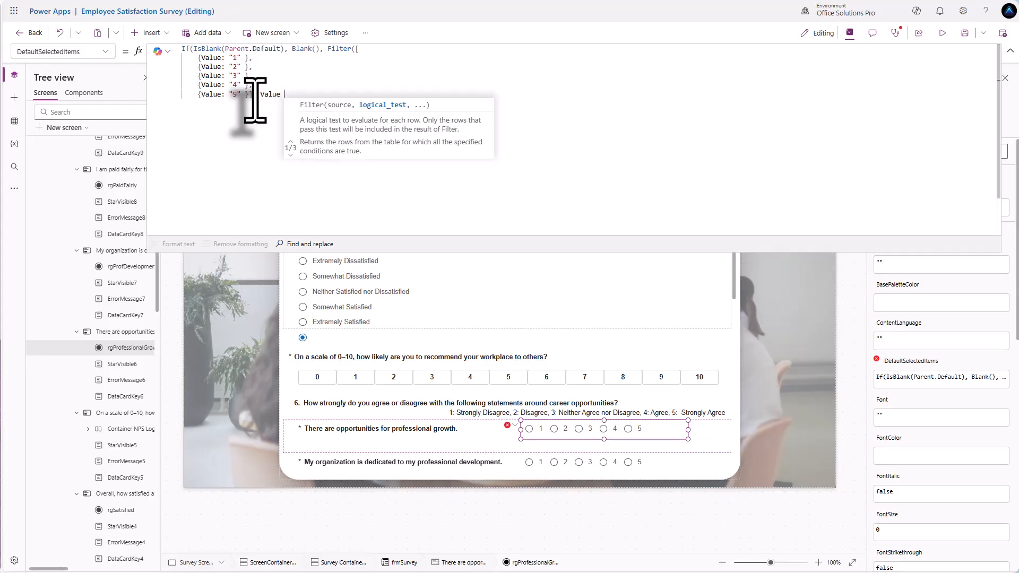
type("= Text")
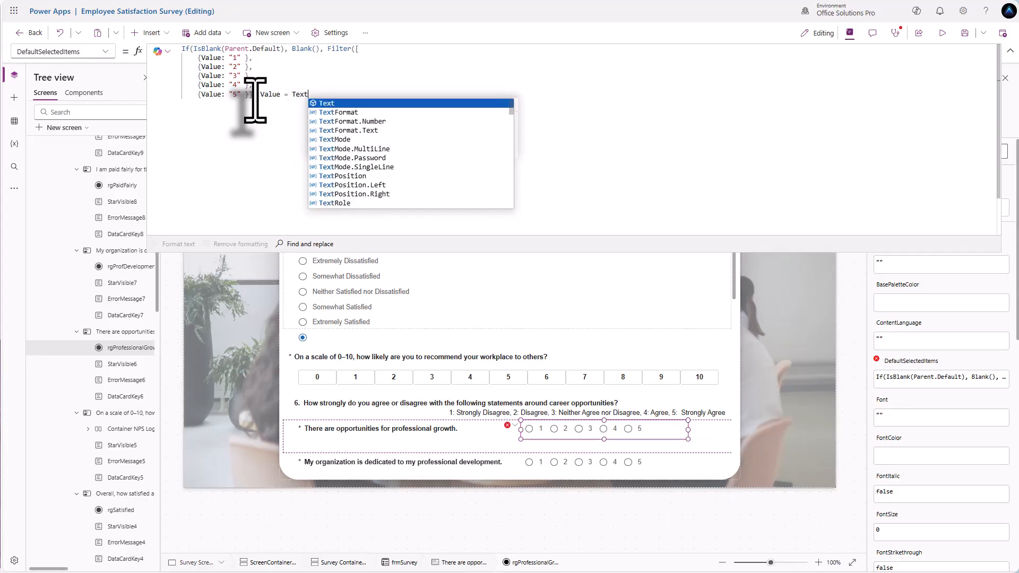
type("(Pare")
type("n")
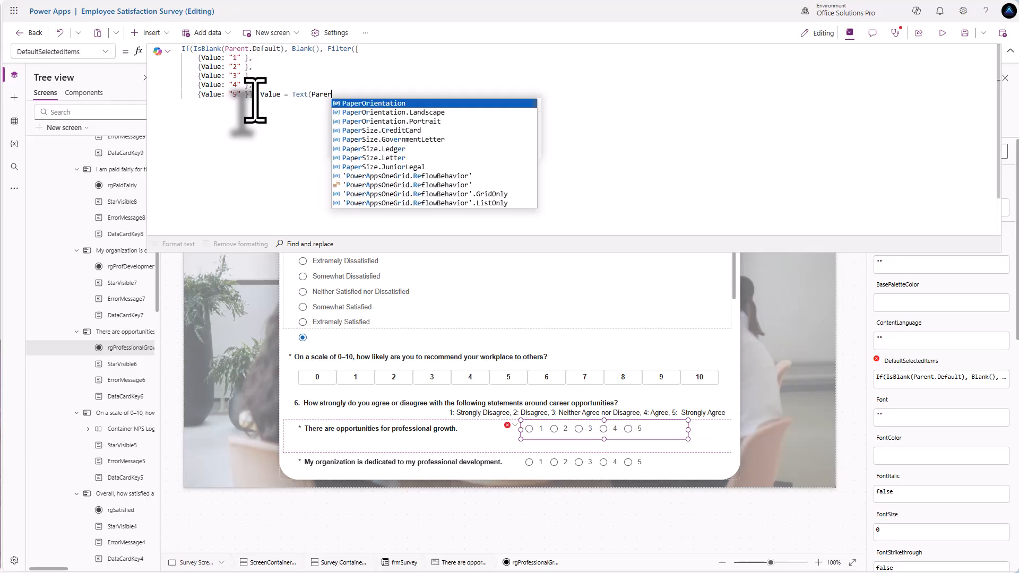
type("t.Default")
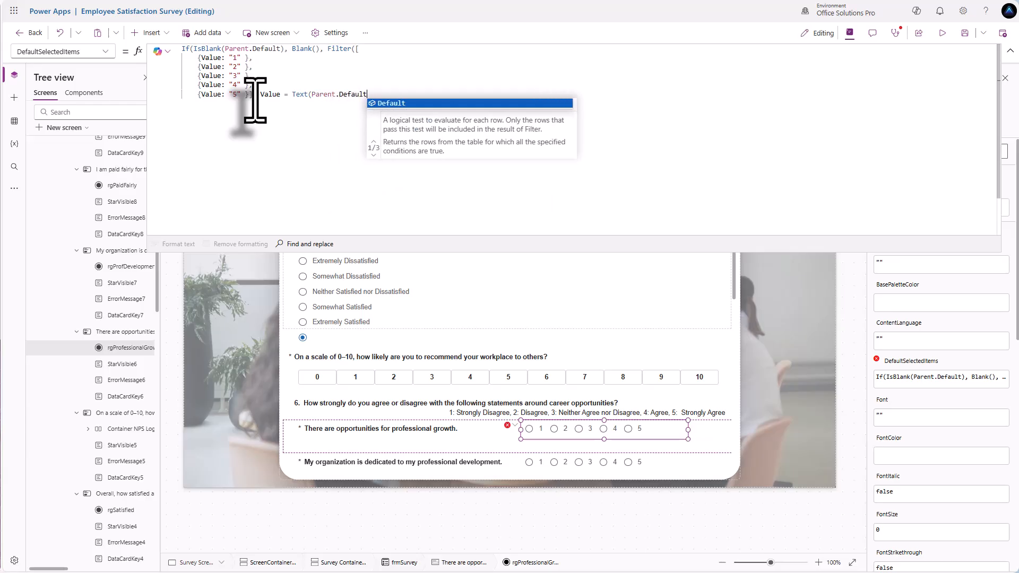
type(")")
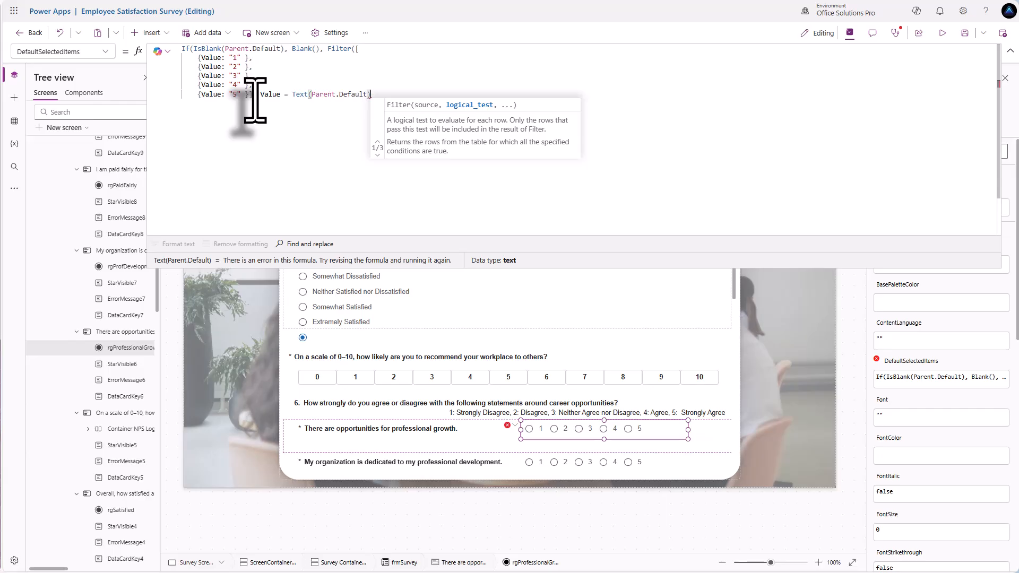
type(")")
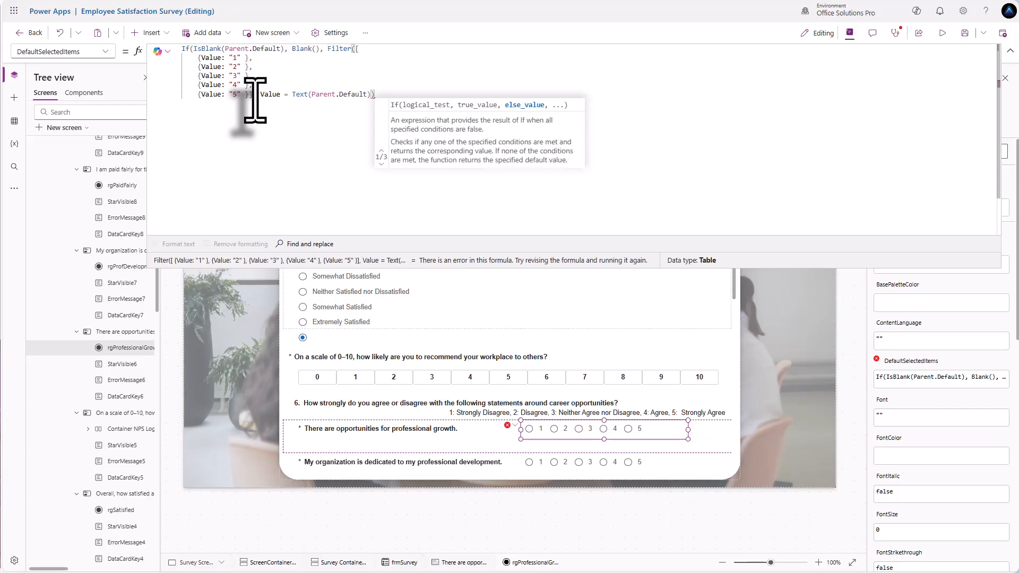
type(")")
key("BackSpace")
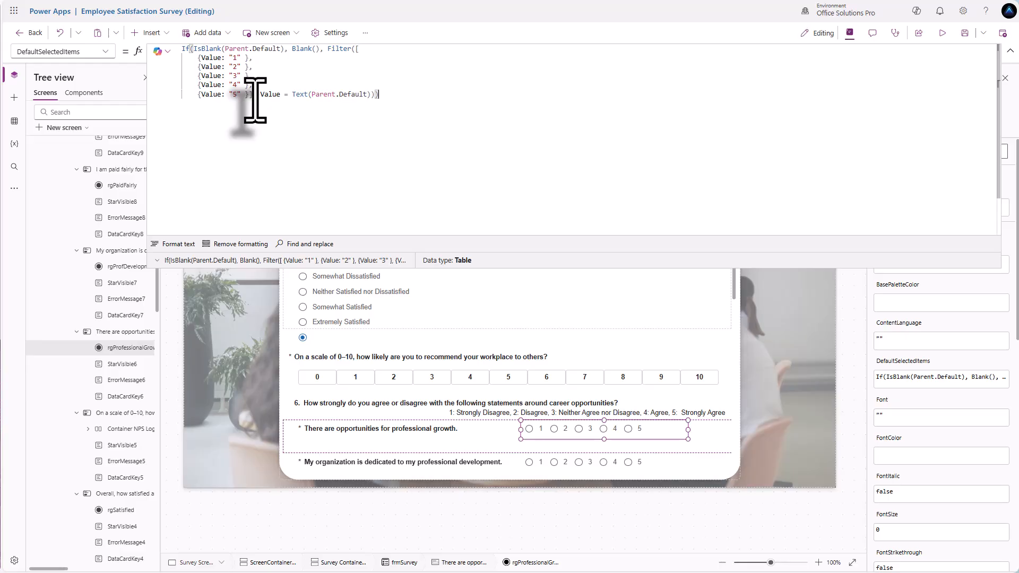
- Reformat the rating group's If(IsBlank(Parent.Default), Blank(), …) formula onto indented lines
left_click(175, 244)
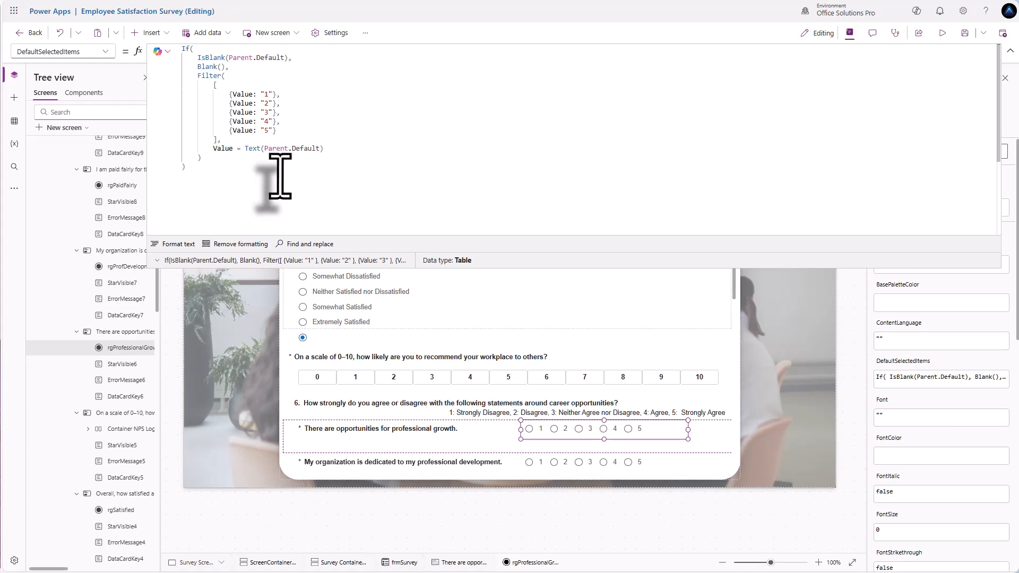
left_click_drag(185, 166, 121, 54)
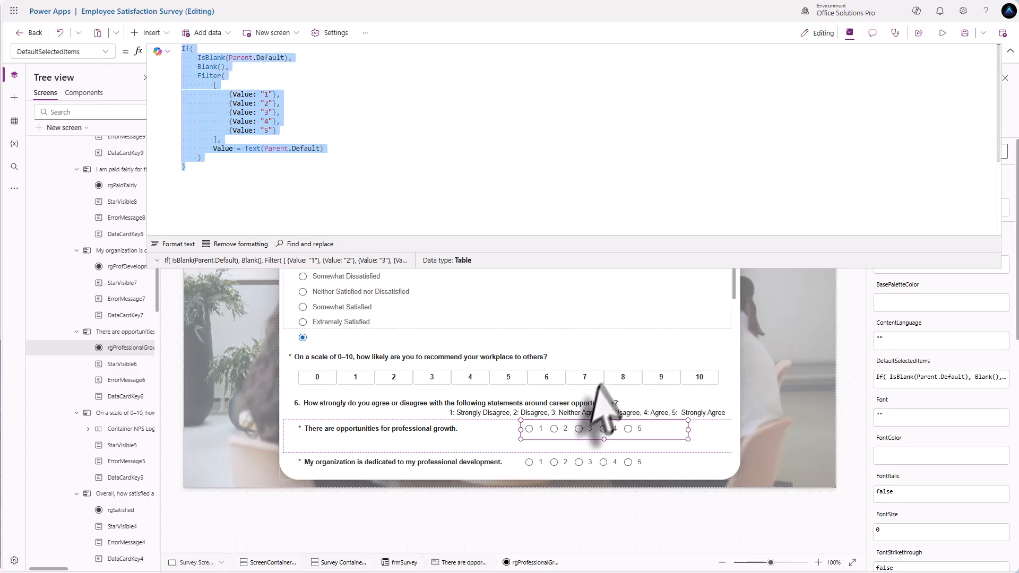
scroll(584, 414, "down", 1)
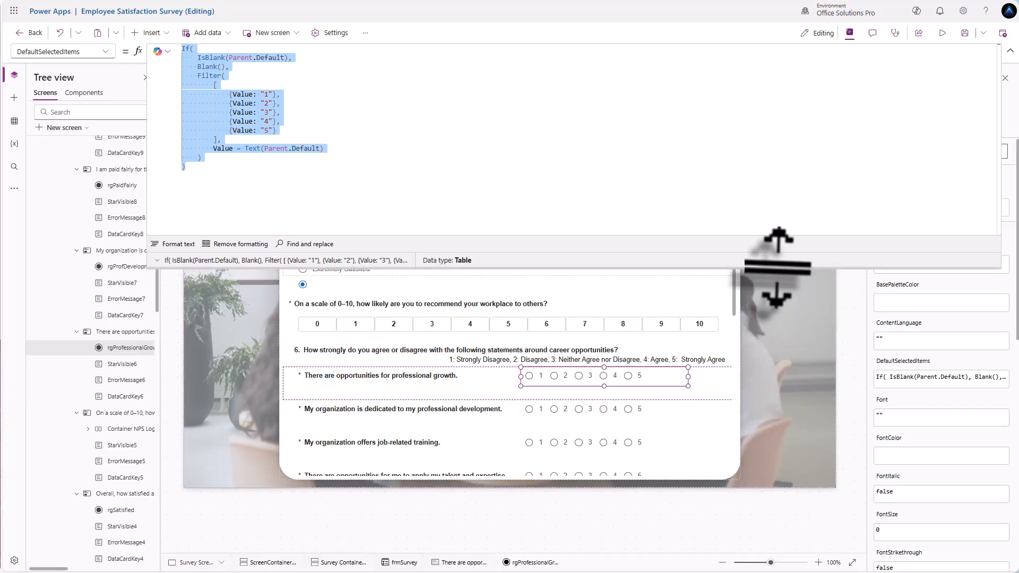
- Shrink the formula bar to show more of the survey form
left_click_drag(774, 270, 753, 95)
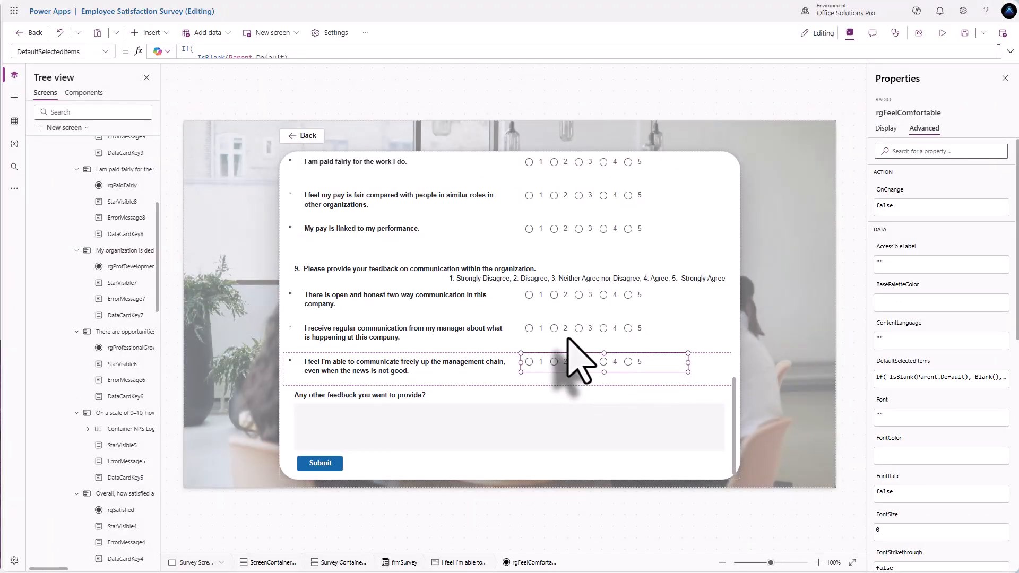
scroll(579, 361, "up", 3)
scroll(568, 338, "up", 5)
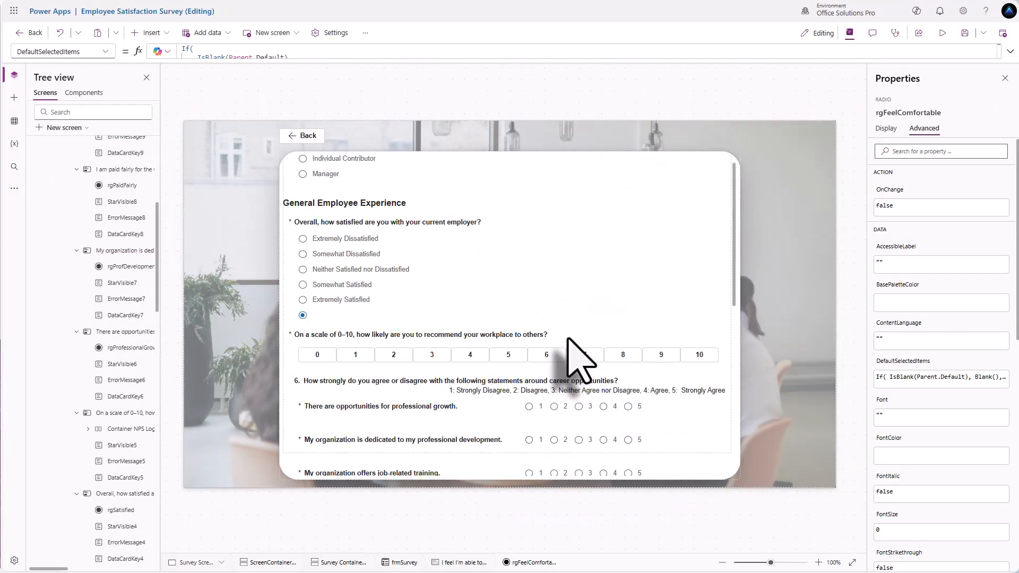
scroll(580, 361, "up", 3)
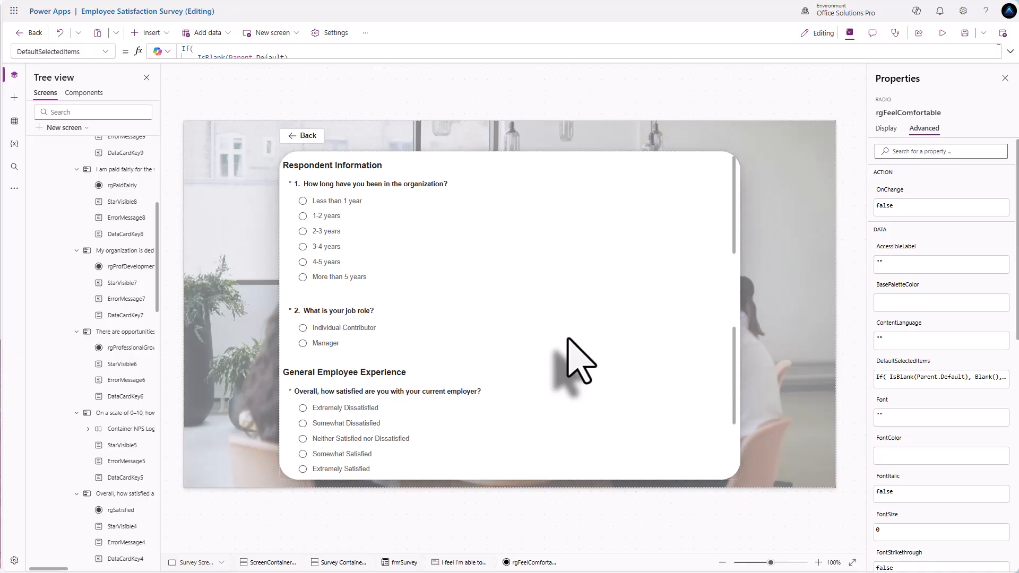
scroll(580, 361, "down", 10)
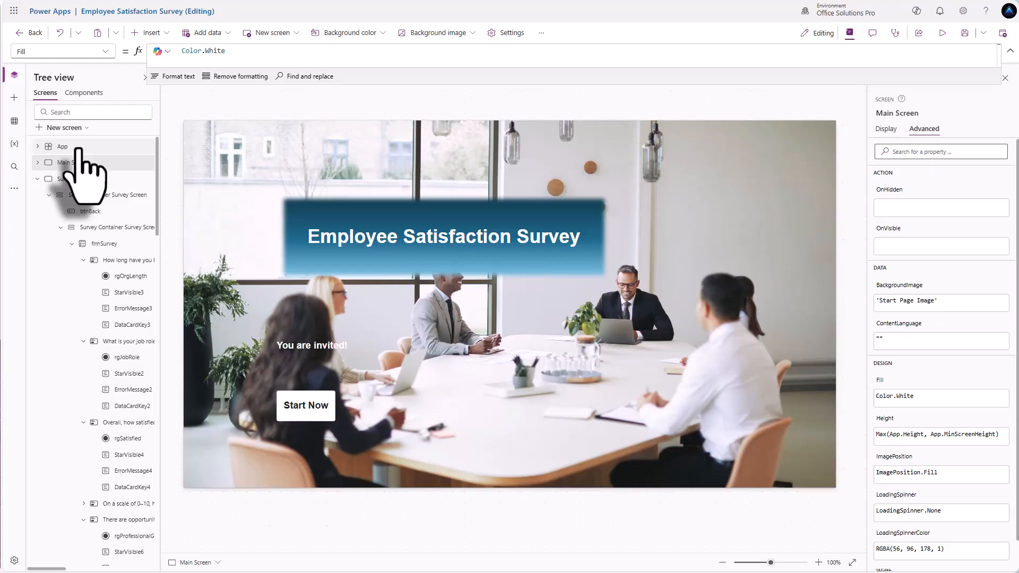
- Open the App object's OnStart property and enlarge the formula area to read it
left_click(62, 146)
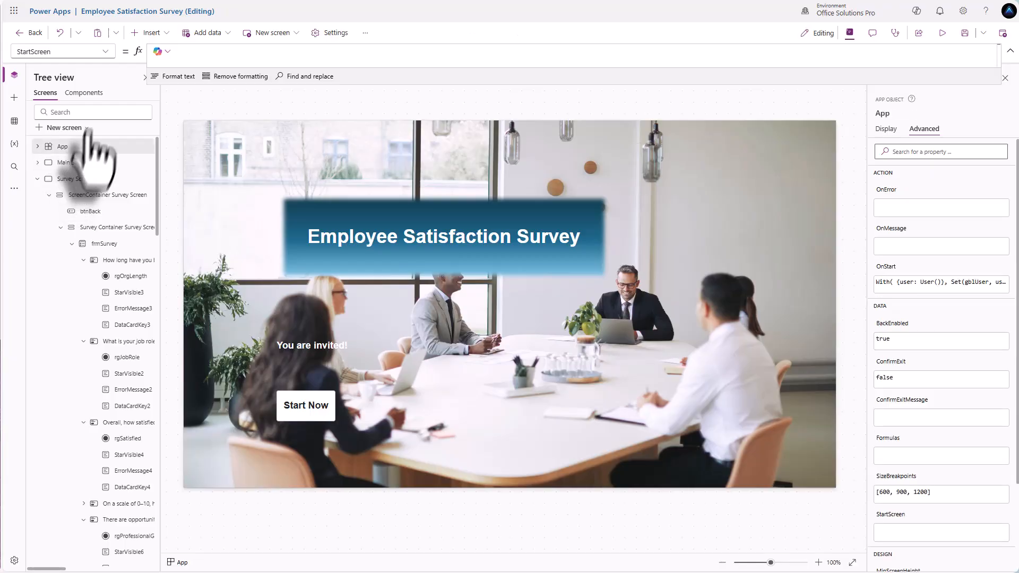
left_click(97, 51)
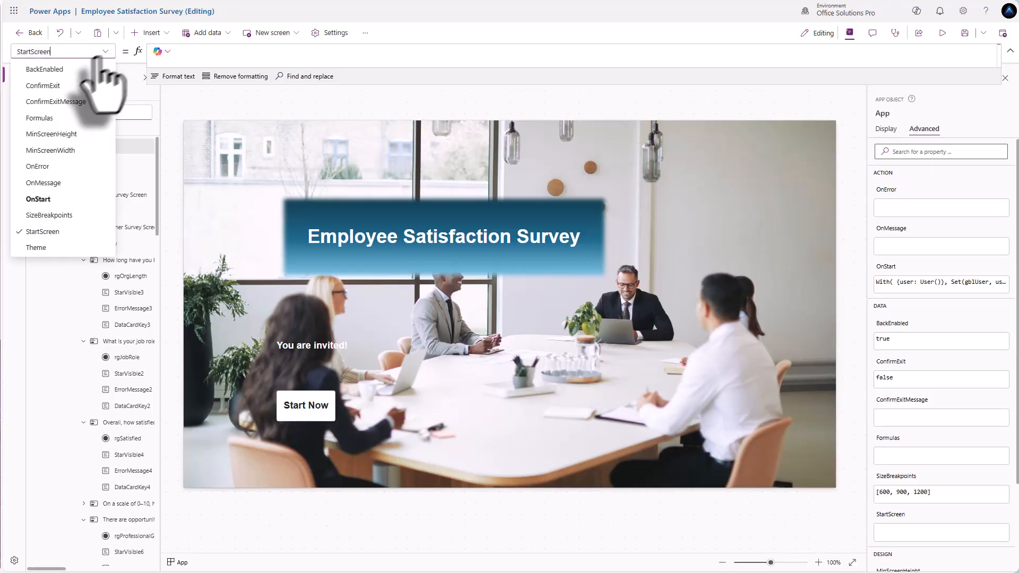
left_click(42, 197)
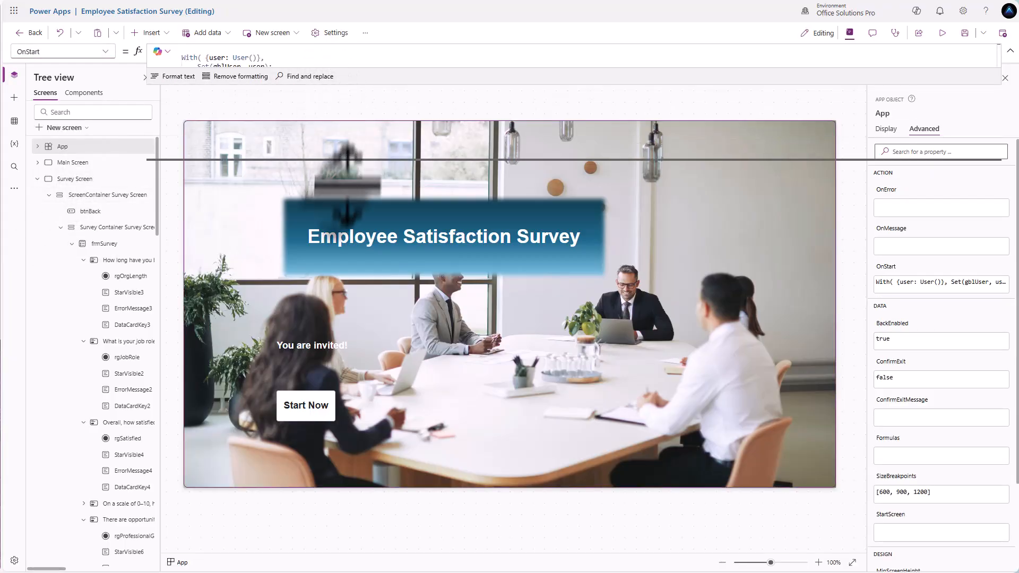
left_click_drag(331, 205, 327, 224)
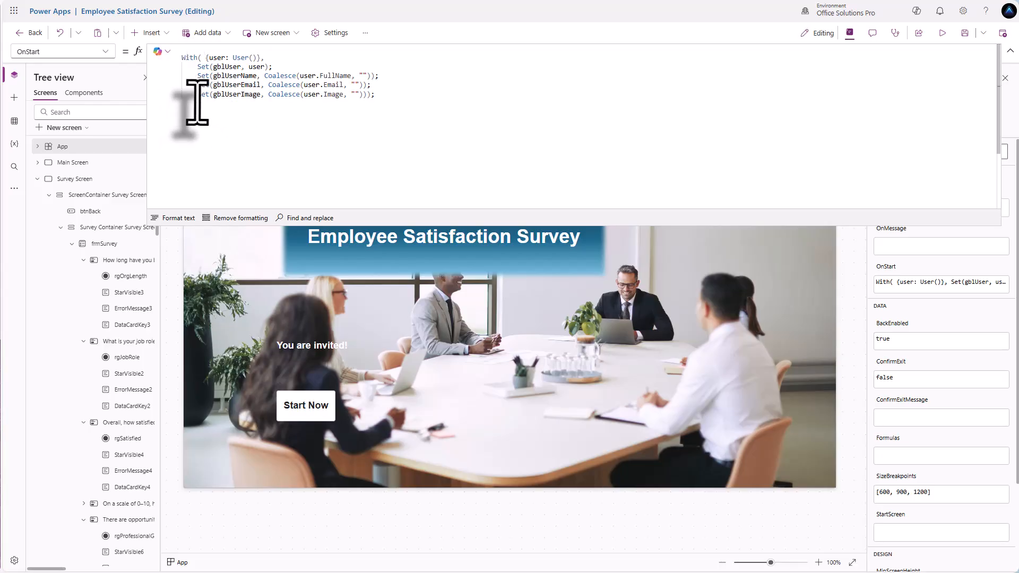
- Add Set(gblUserSurvey, LookUp('Employee Satisfaction Survey', 'Created By'.Email = gblUserEmail)) to OnStart
type("(gblUser")
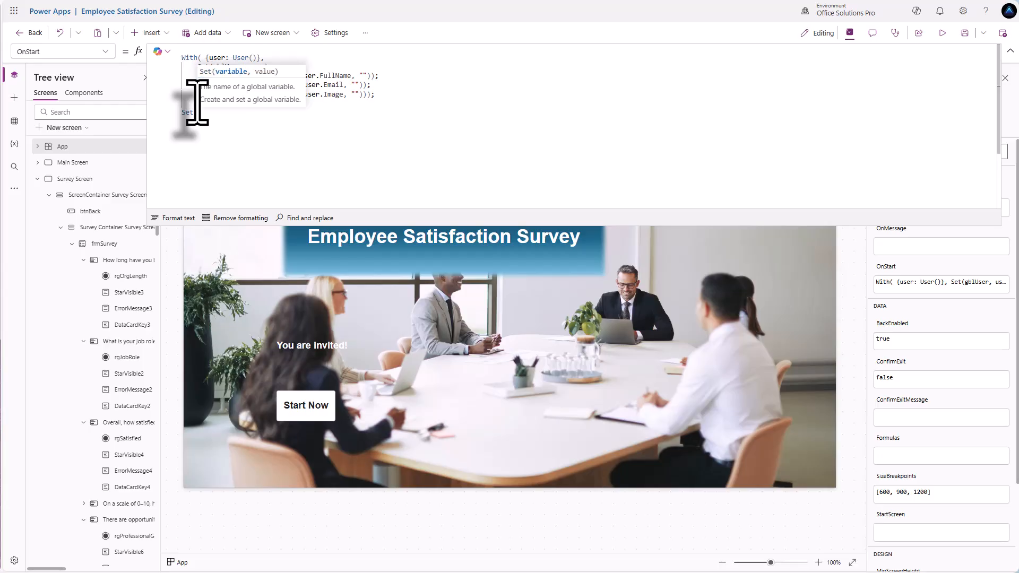
type("Su")
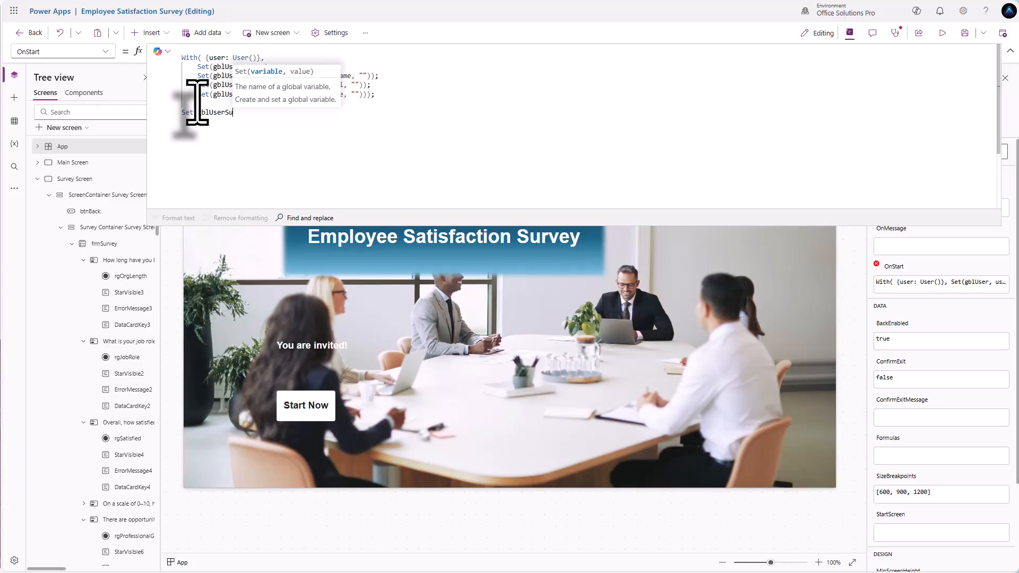
type("rvey, ")
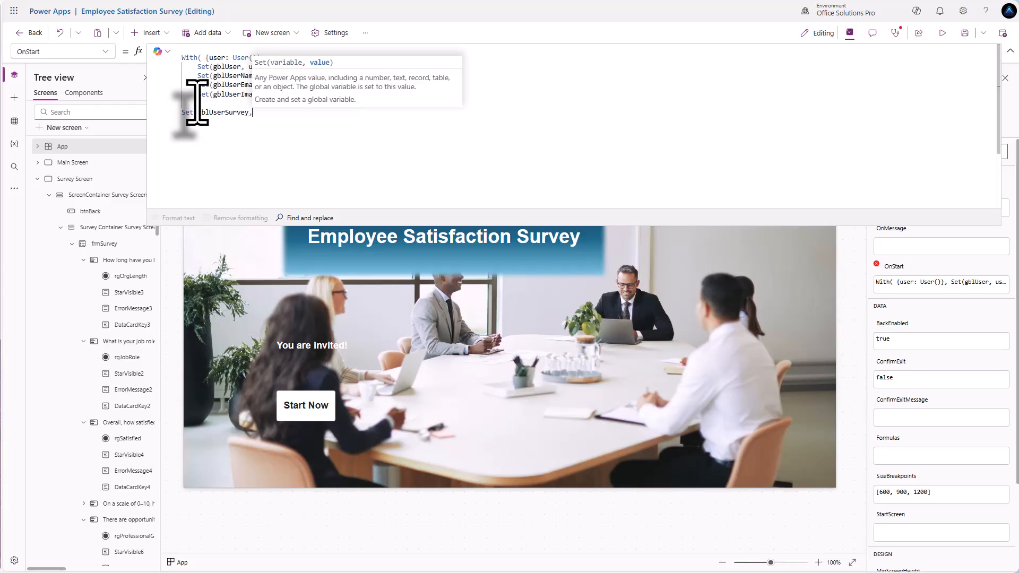
type("Look")
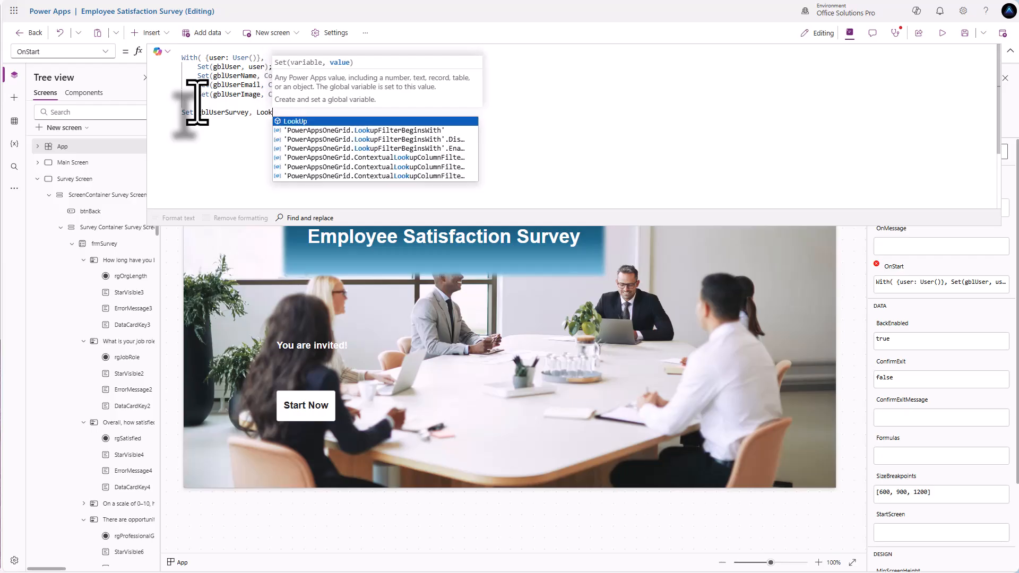
type("Up(Emplo")
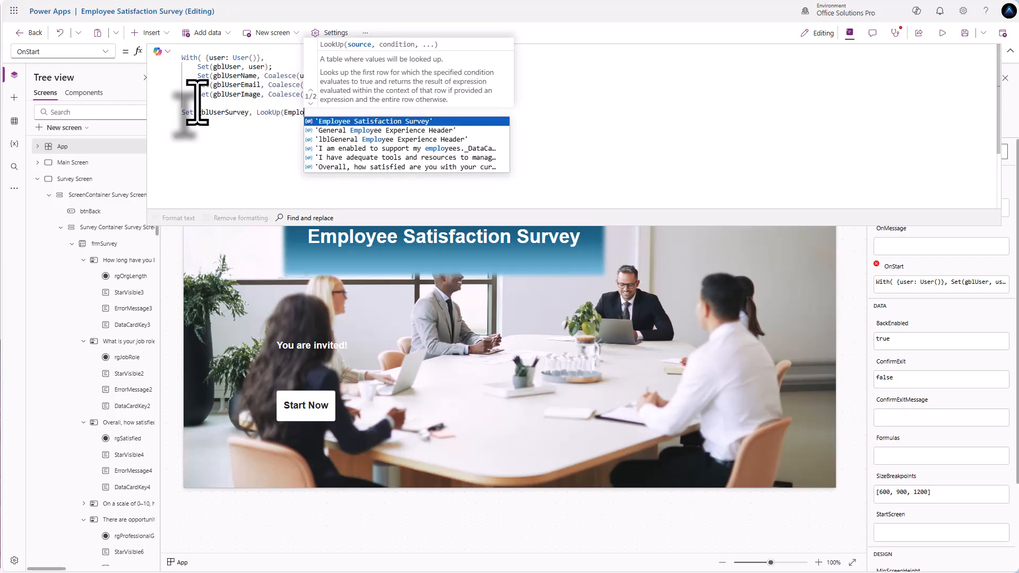
key("Tab")
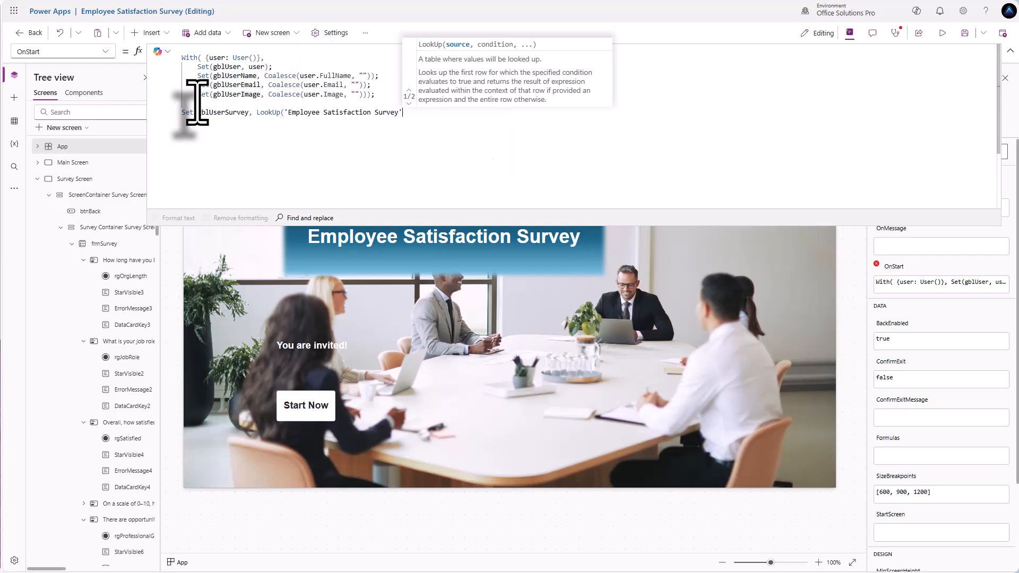
type(", Created")
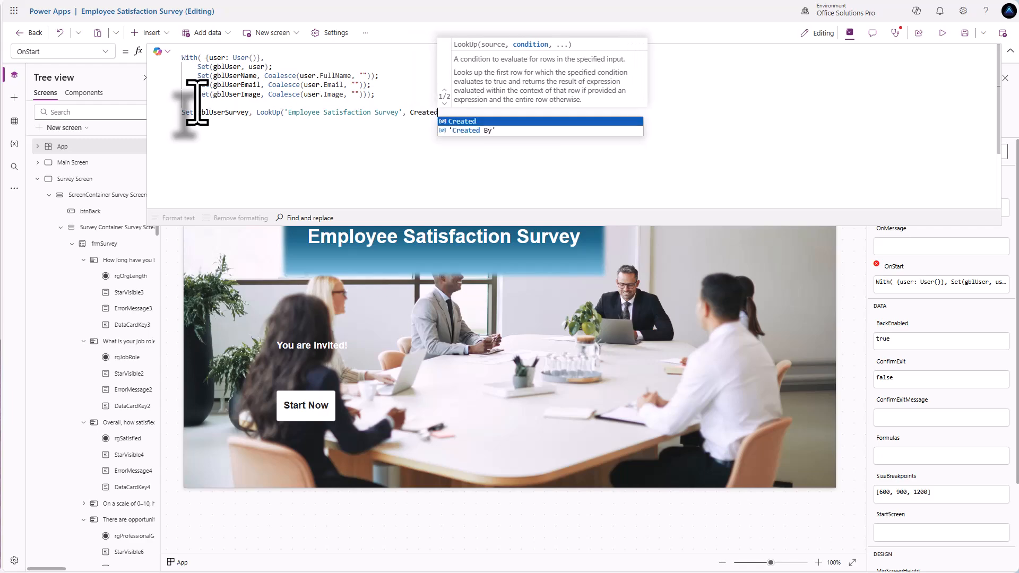
key("Down")
key("Tab")
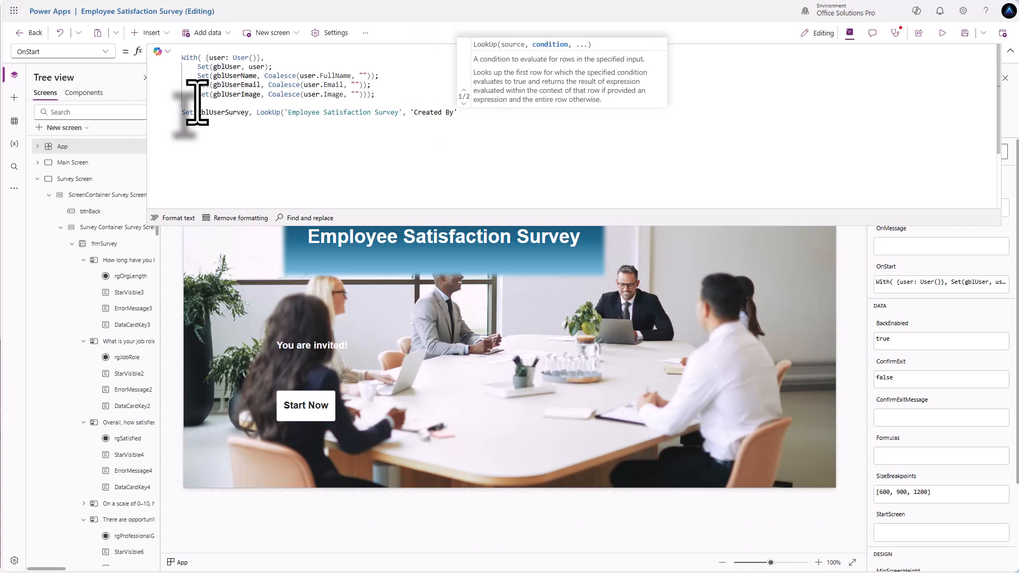
type(".Email = ")
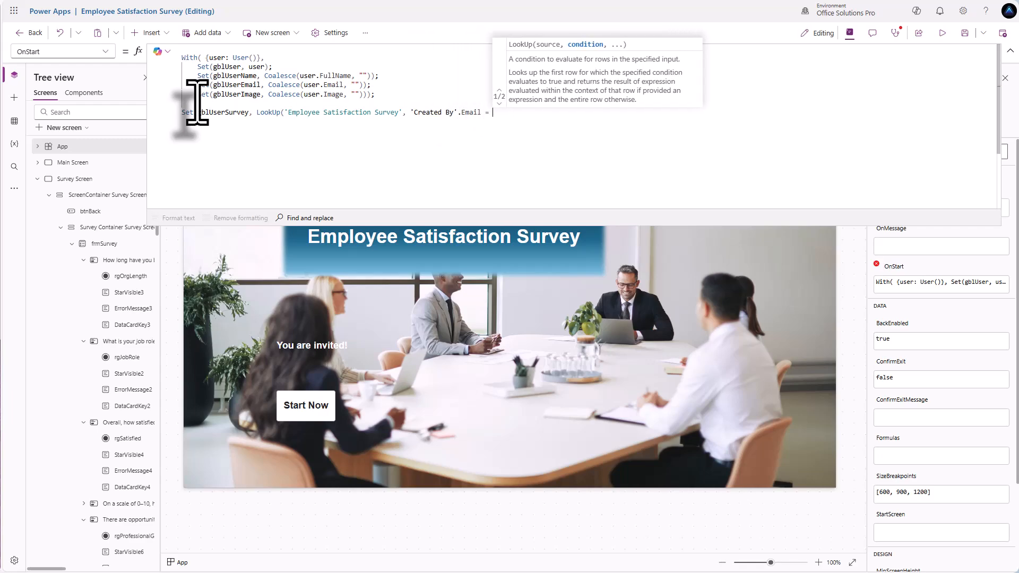
type("gblUse")
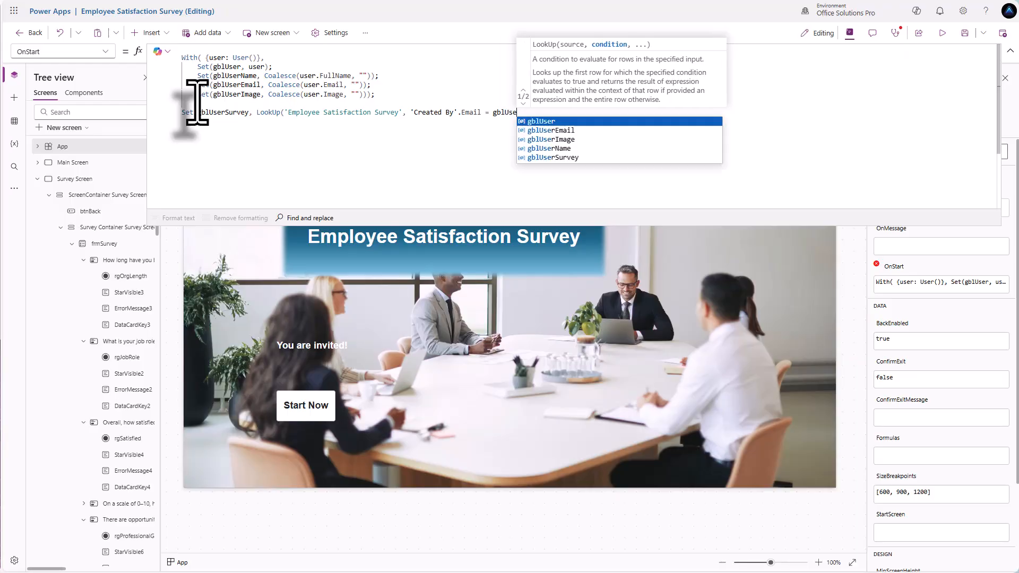
type("rEmail")
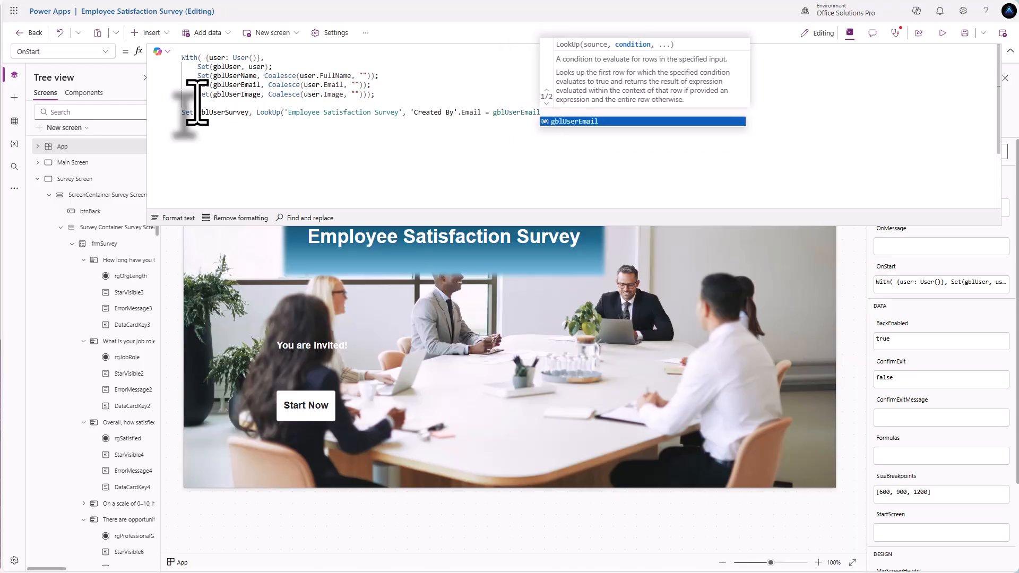
type(")")
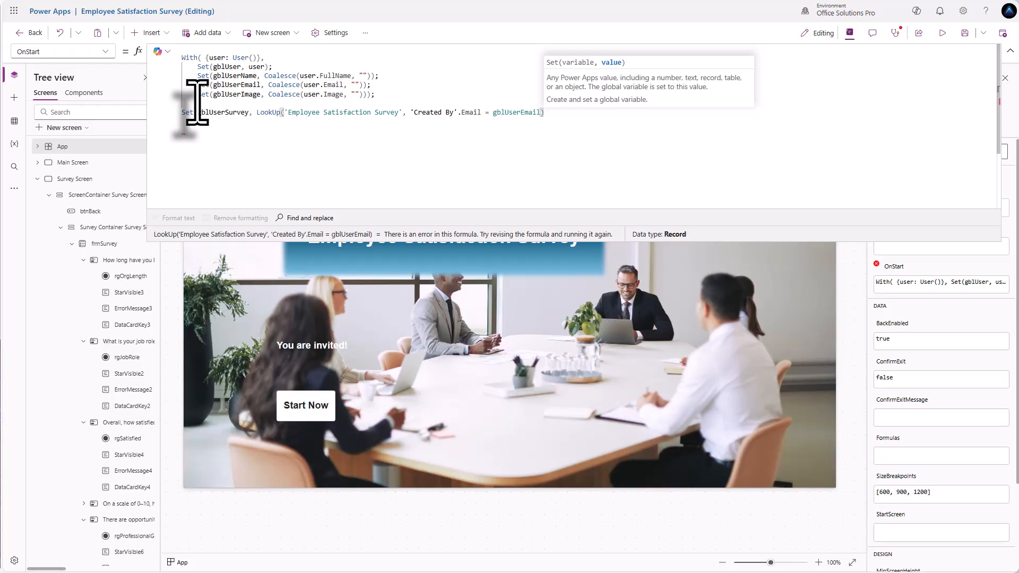
type(");")
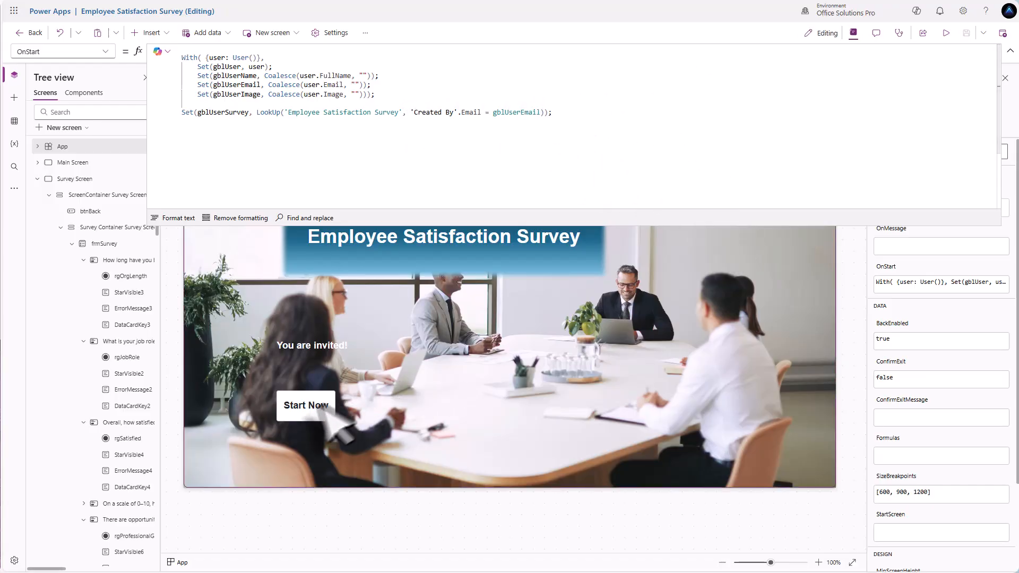
- In btnStartNow's OnSelect, add a new line after Navigate starting If(IsBlank(gblUserSurvey)
left_click(303, 412)
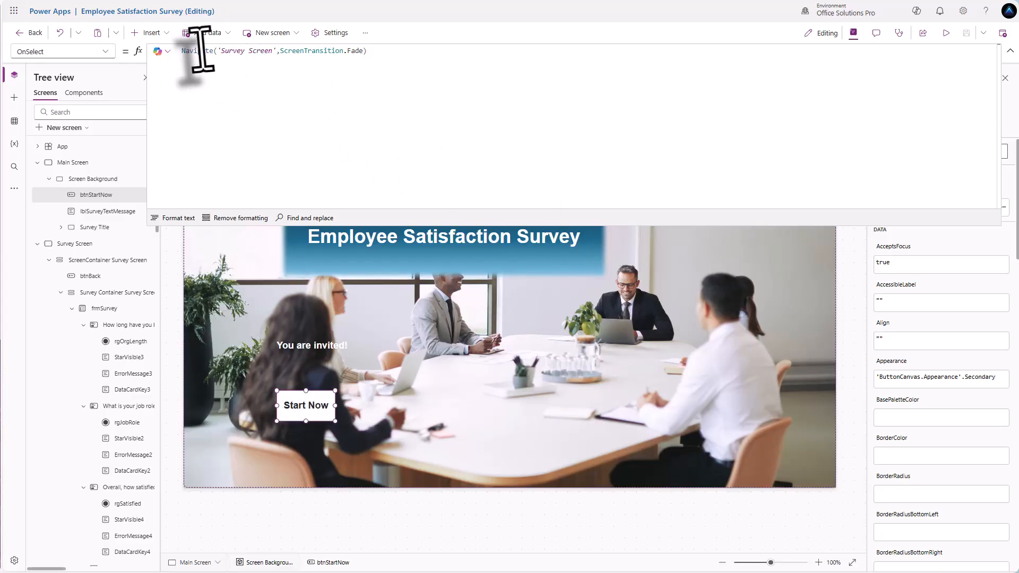
left_click(375, 52)
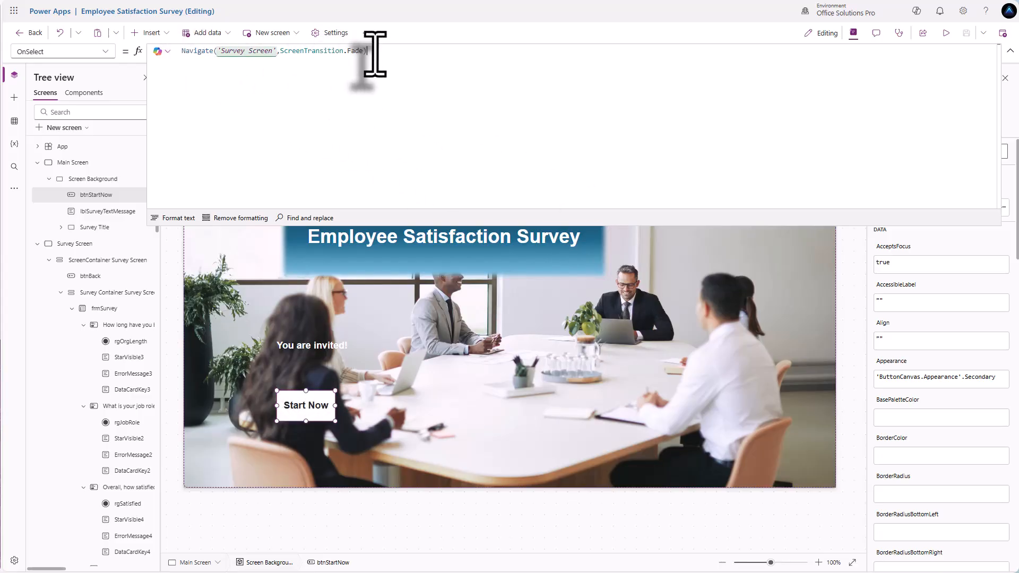
key("shift+Return")
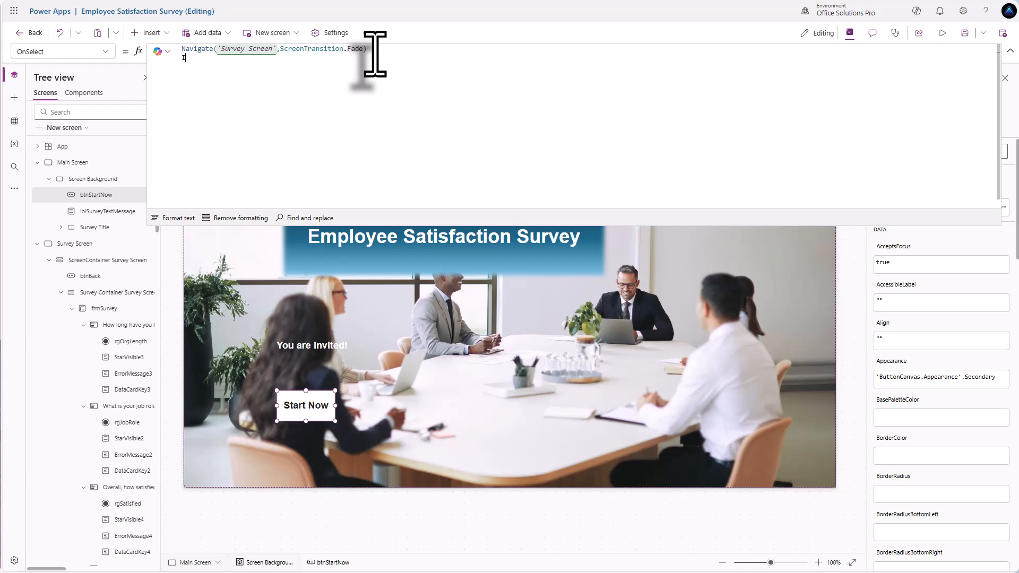
type("If(I")
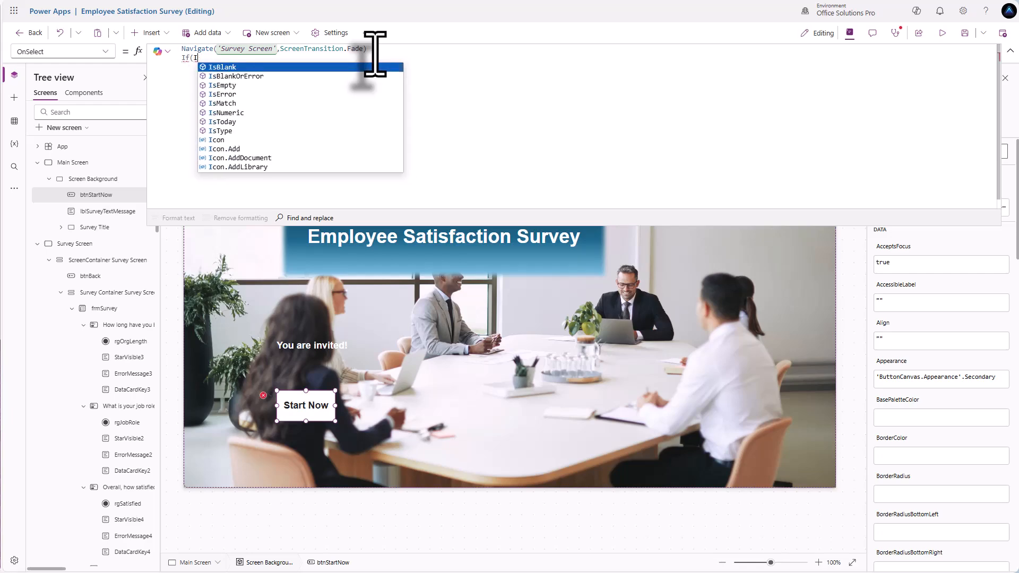
type("sBlank")
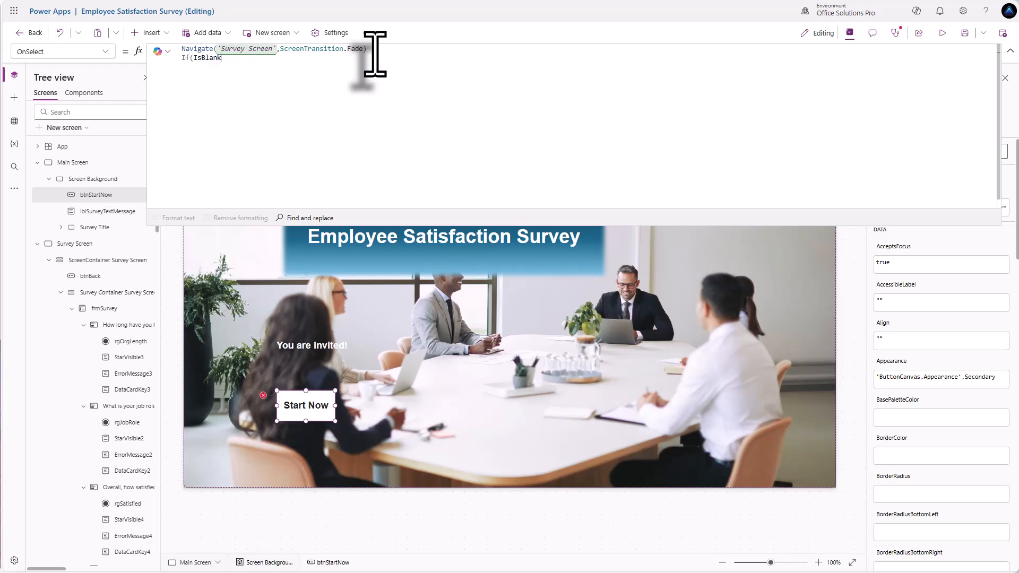
type("(gbl")
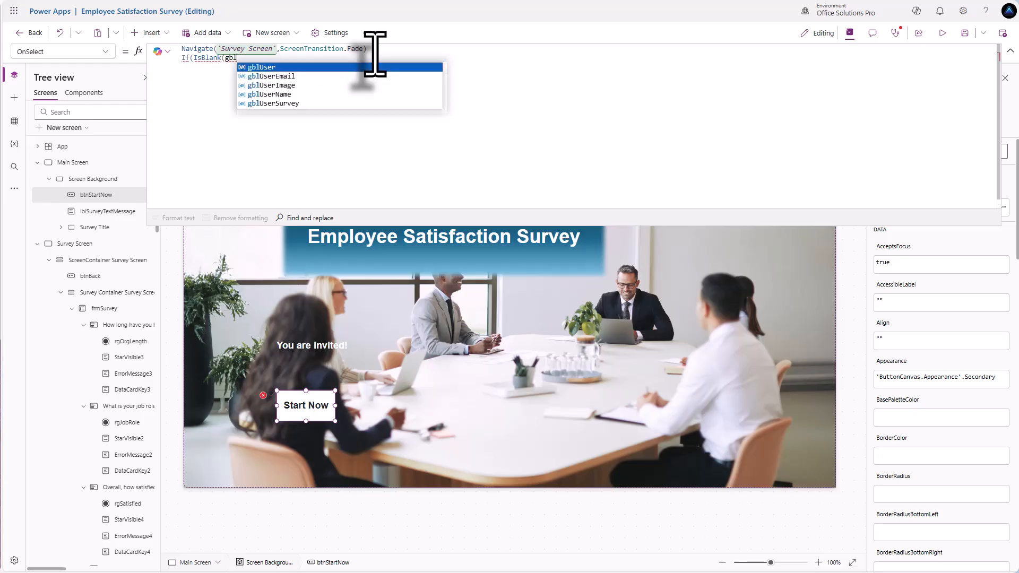
key("Down")
key("Down")
key("Down")
key("Down")
key("Tab")
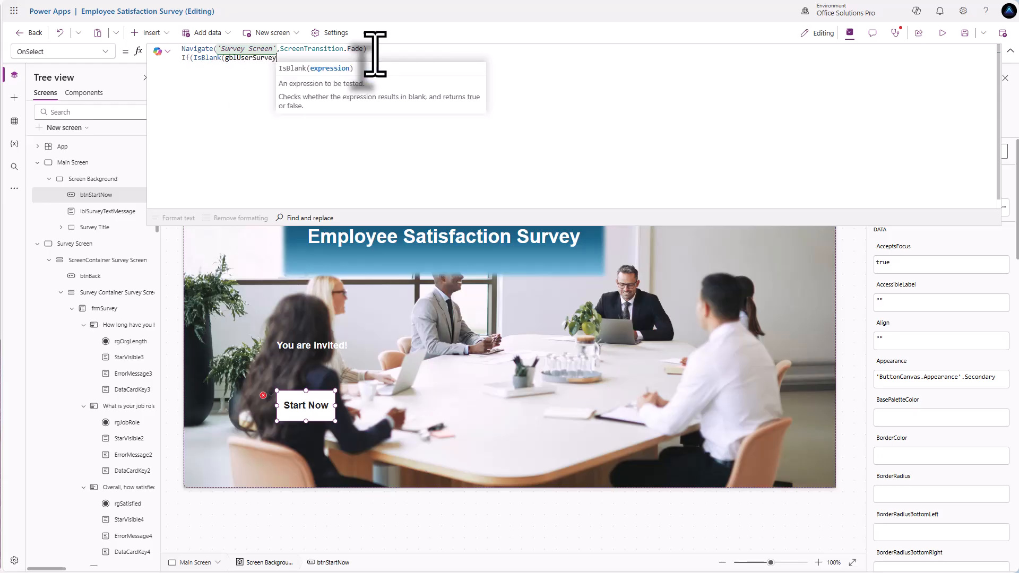
type(")")
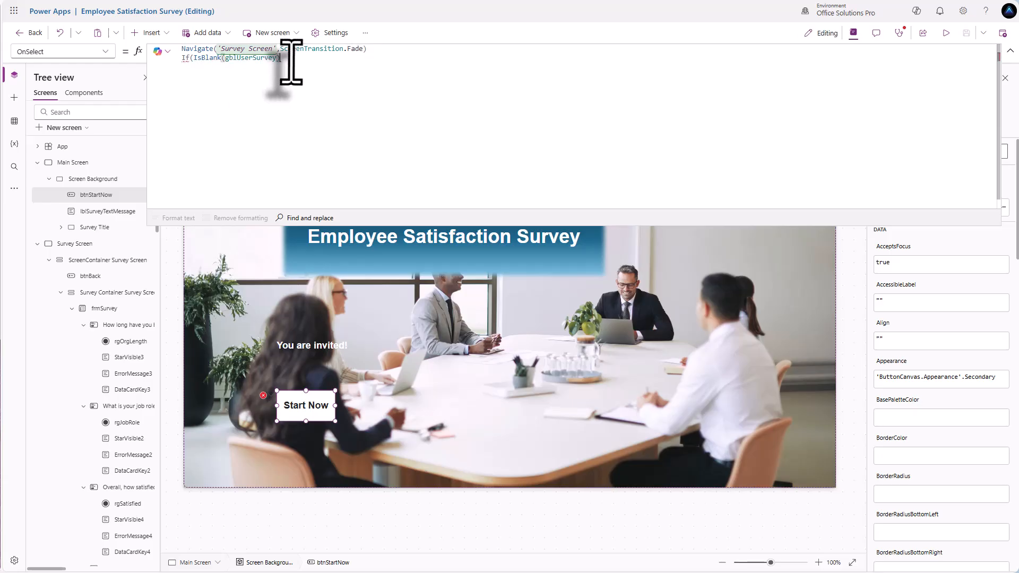
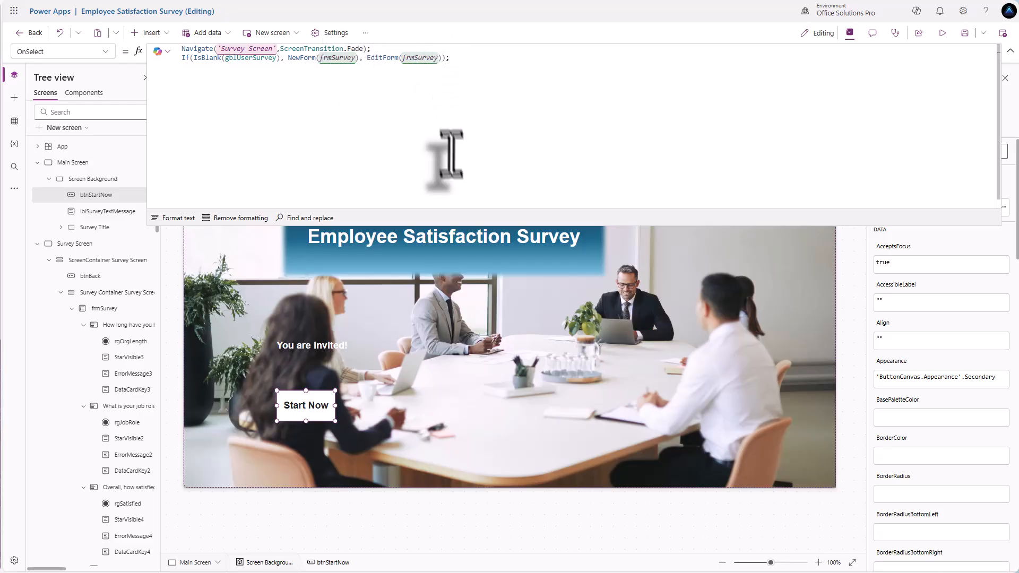
- Set frmSurvey's Item property to gblUserSurvey using autocomplete
left_click(106, 308)
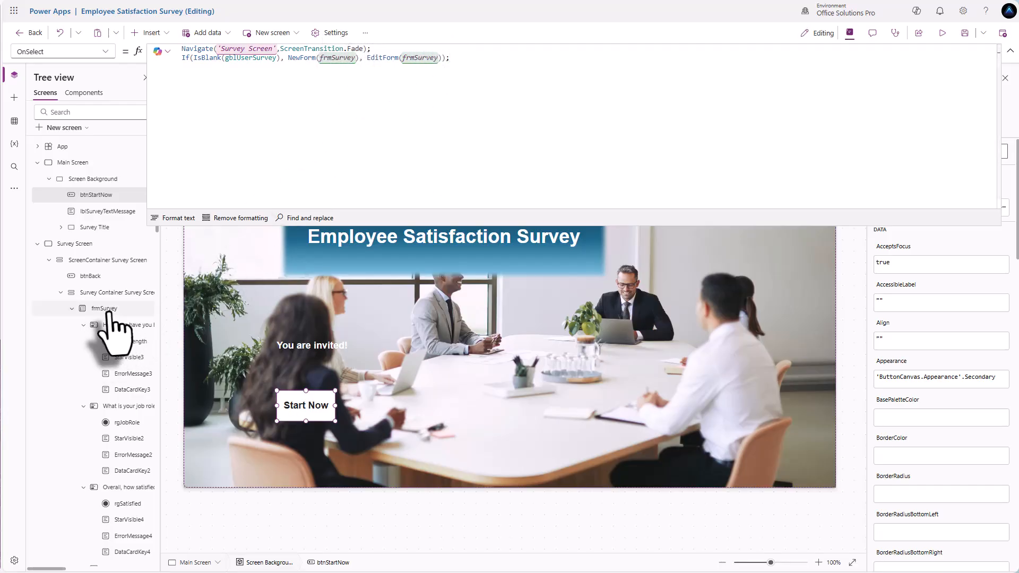
left_click(105, 52)
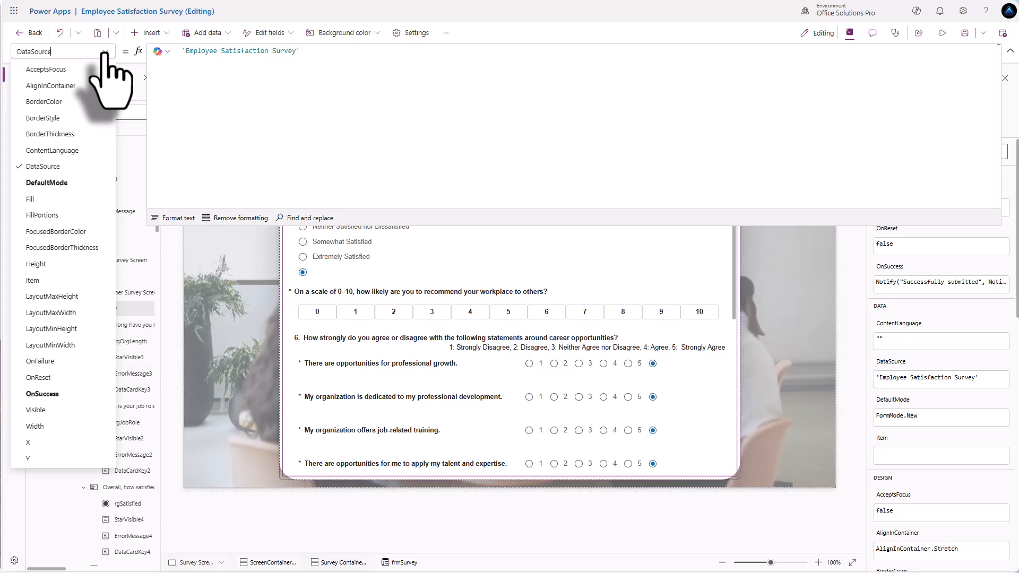
left_click(33, 280)
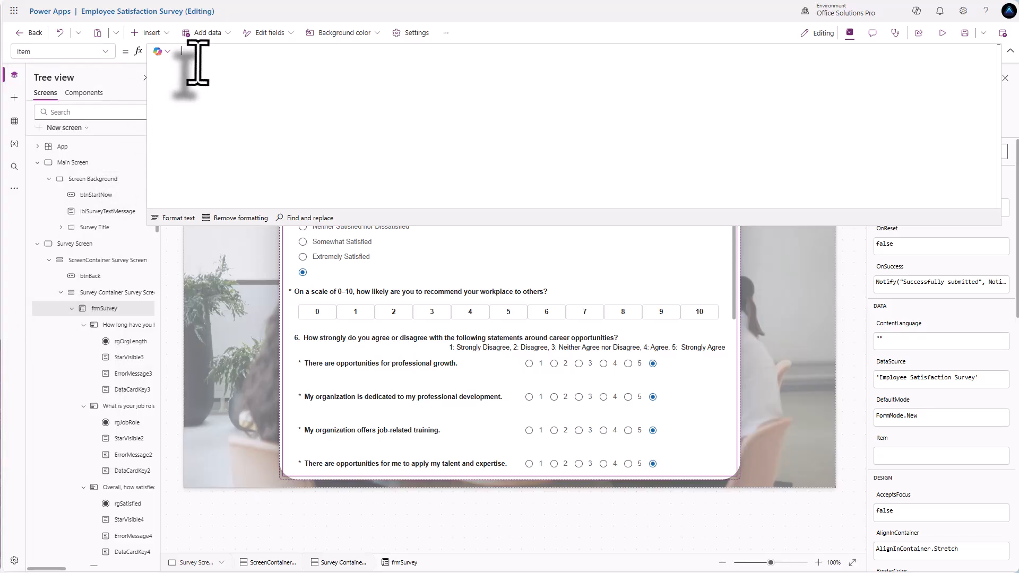
type("gbl")
key("Down")
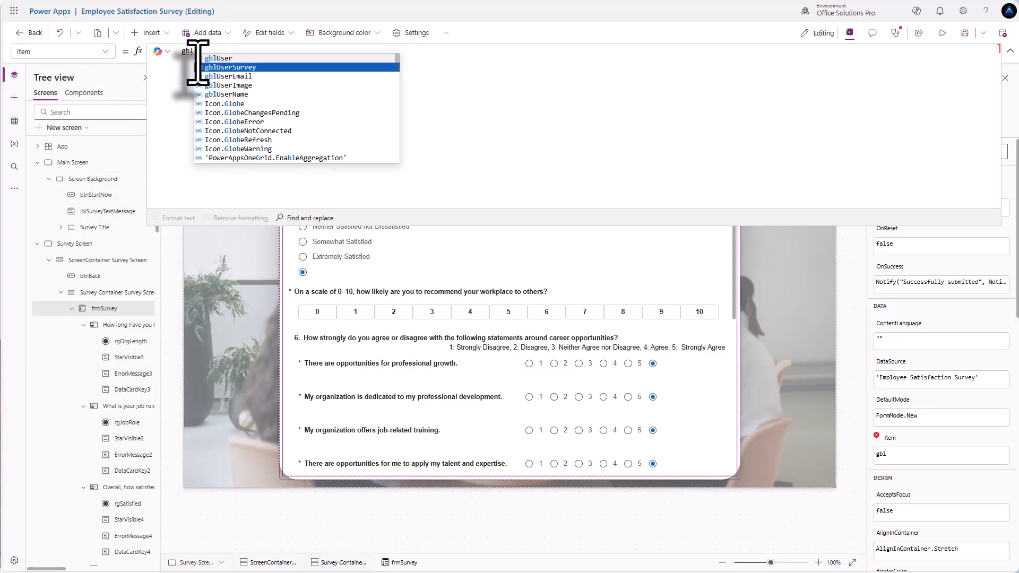
key("Tab")
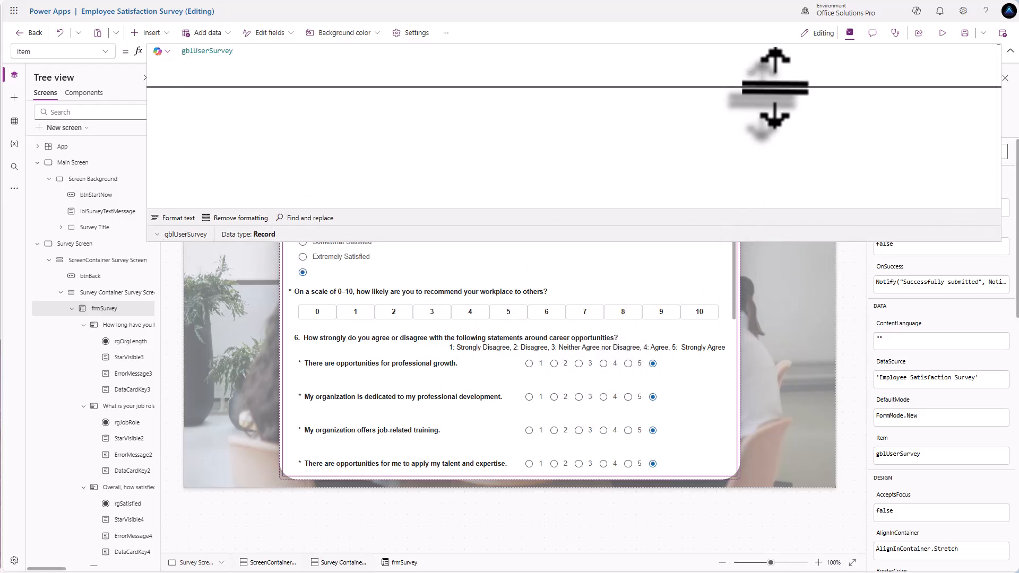
- In preview, answer Less than 1 year, Manager, ratings 1–3, Extremely Dissatisfied and recommendation 4
left_click(941, 38)
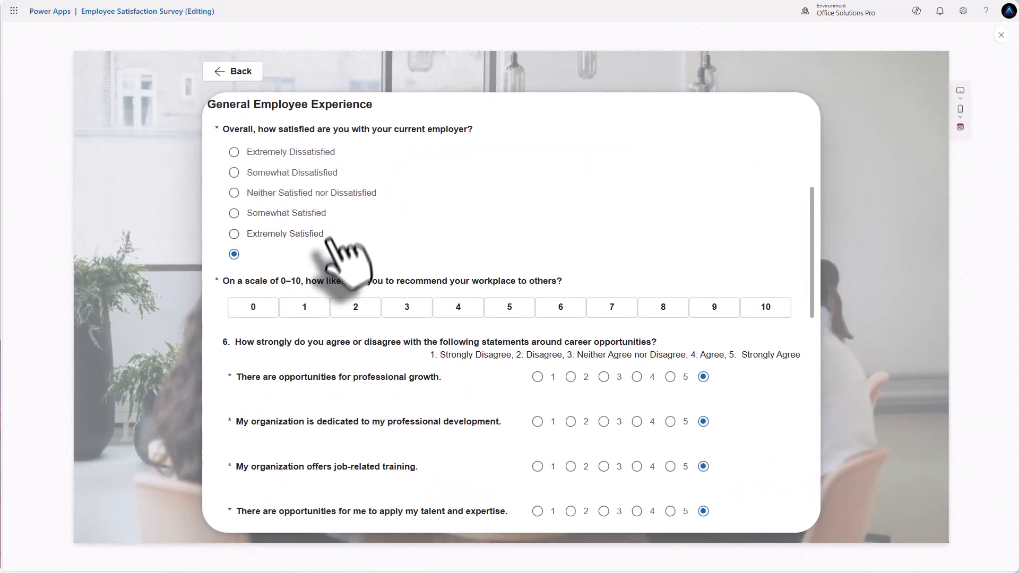
scroll(303, 244, "up", 5)
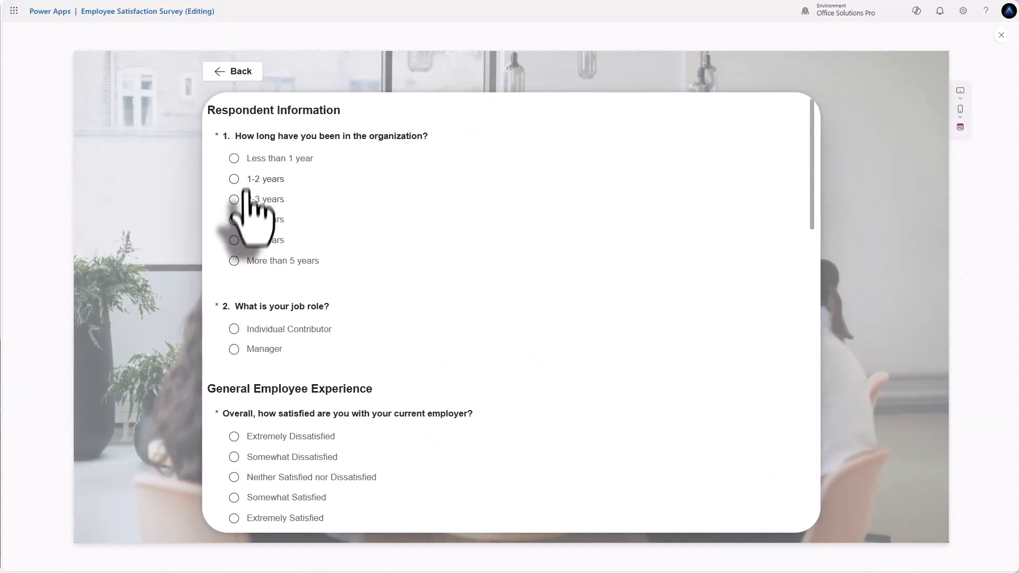
left_click(235, 159)
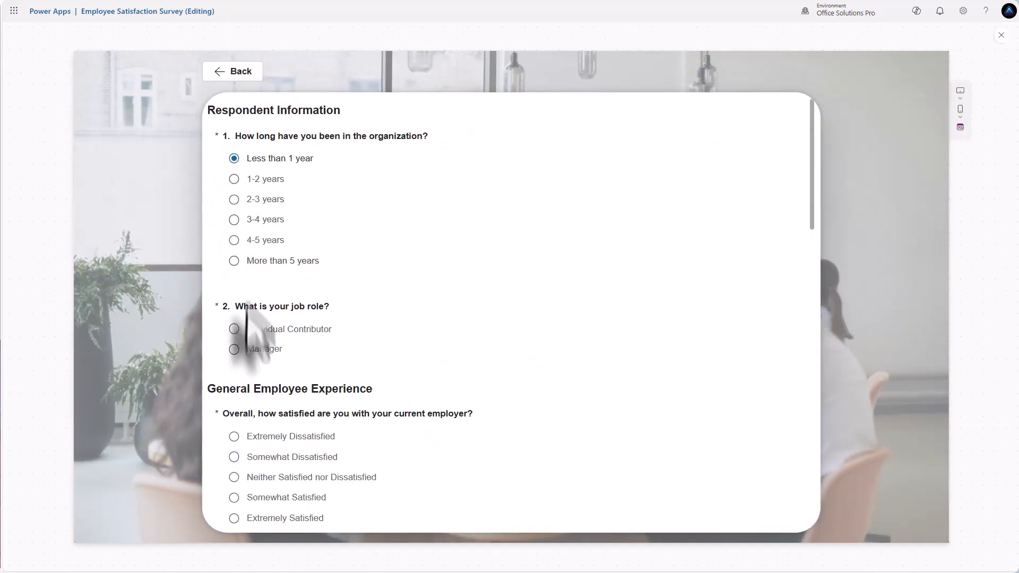
left_click(235, 350)
scroll(421, 307, "down", 5)
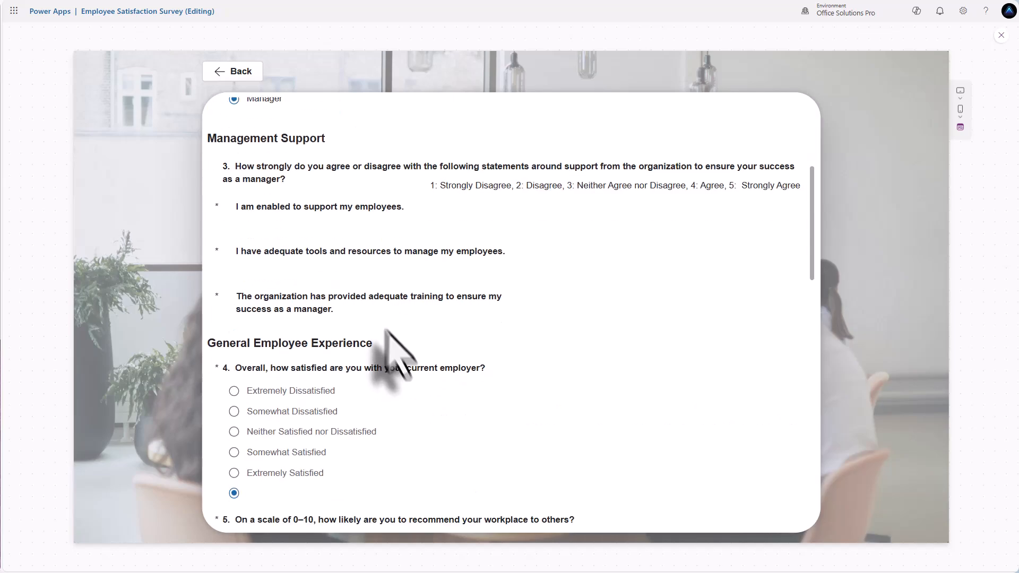
left_click(538, 173)
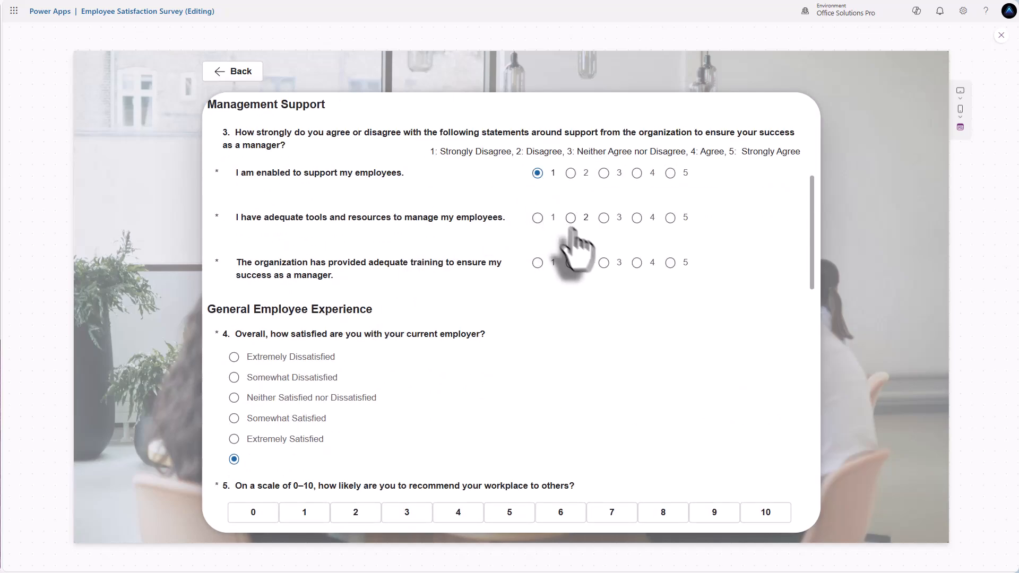
left_click(571, 217)
left_click(603, 263)
left_click(234, 357)
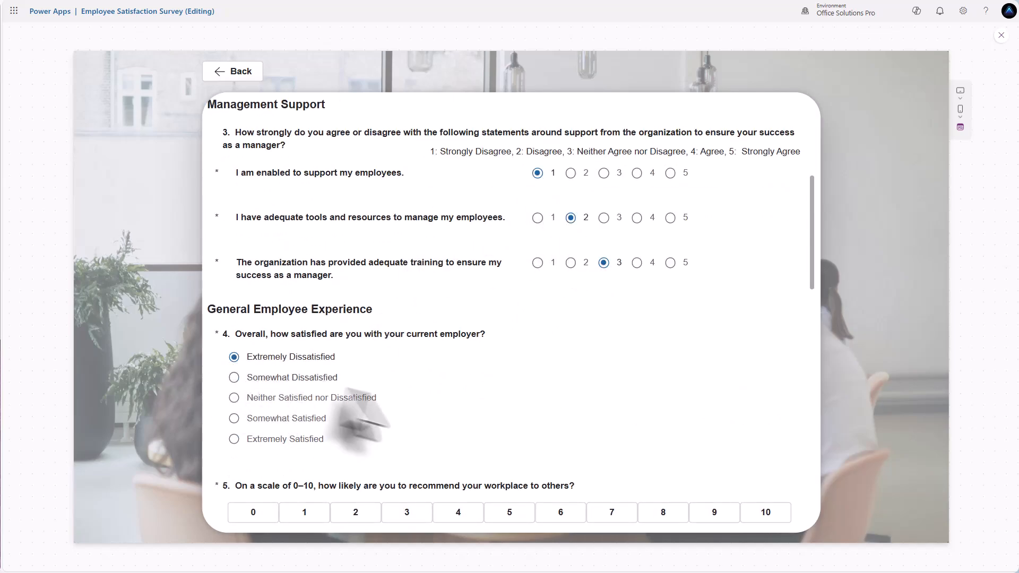
scroll(371, 419, "down", 3)
left_click(458, 370)
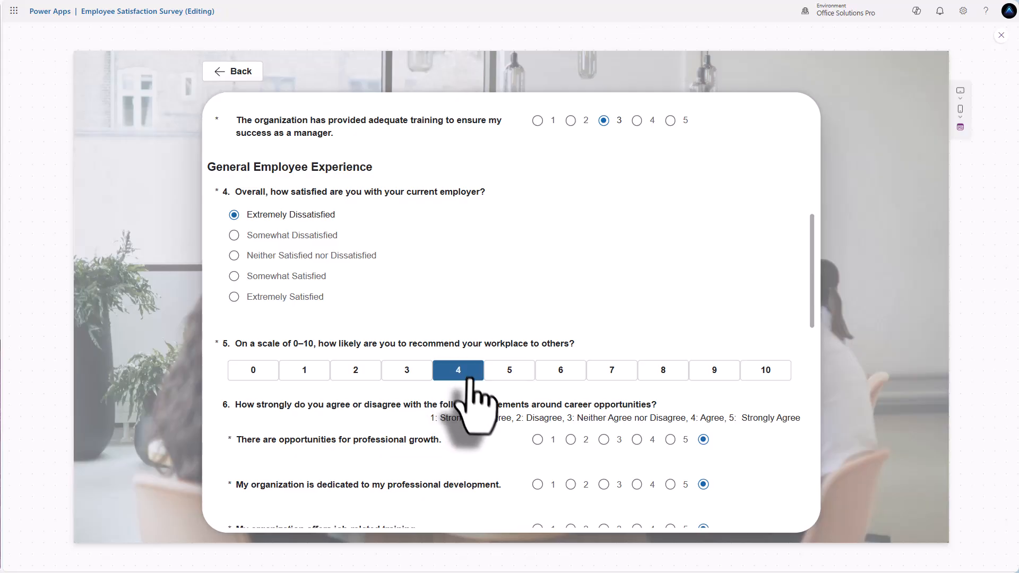
- Rate the four professional growth questions 1, 2, 3 and 4
scroll(531, 393, "down", 2)
scroll(565, 313, "down", 2)
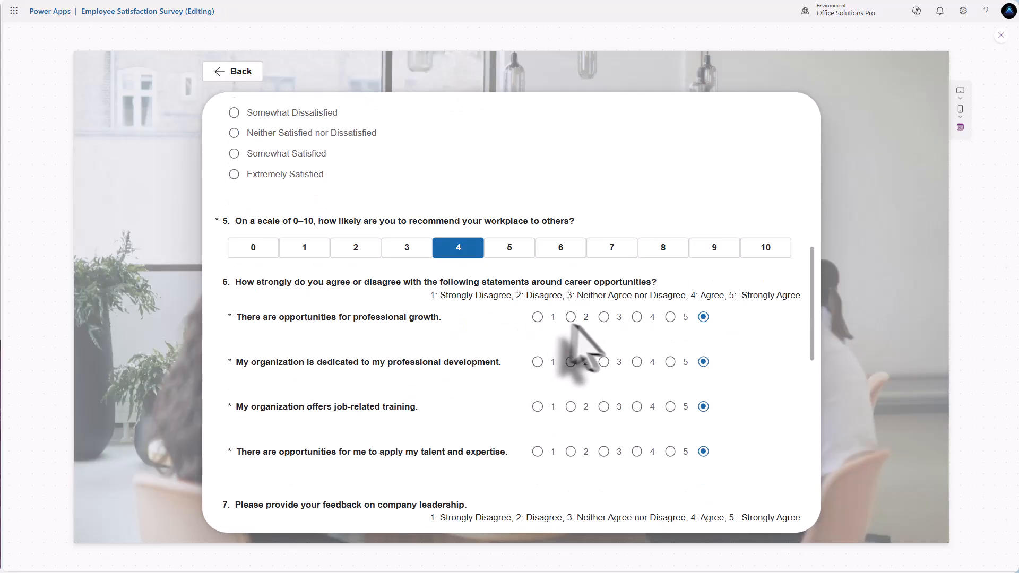
left_click(538, 297)
left_click(571, 342)
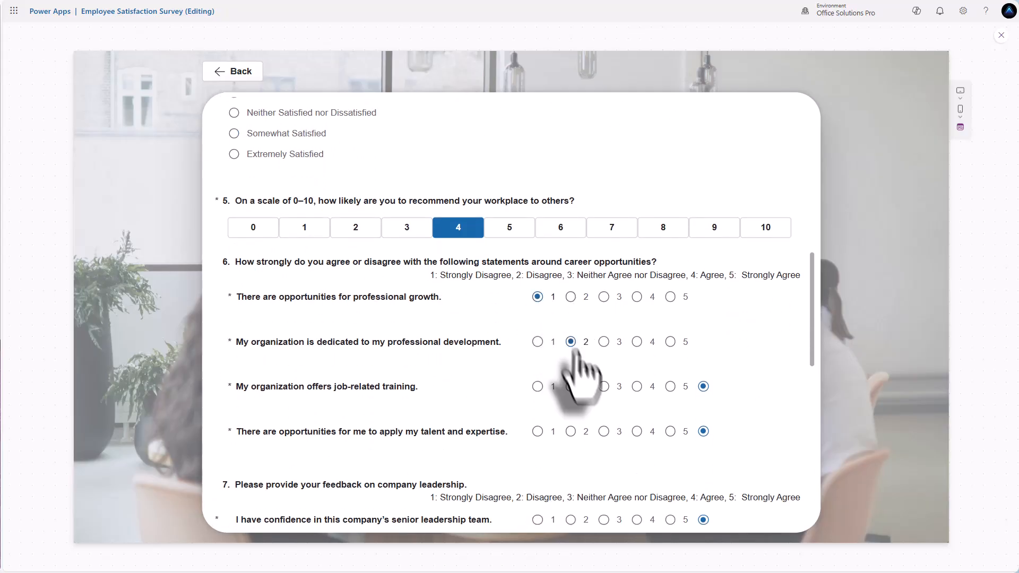
left_click(604, 386)
left_click(637, 431)
- Rate senior leadership questions 1, 2, 3 and pay questions 5, 4, 3
scroll(611, 444, "down", 4)
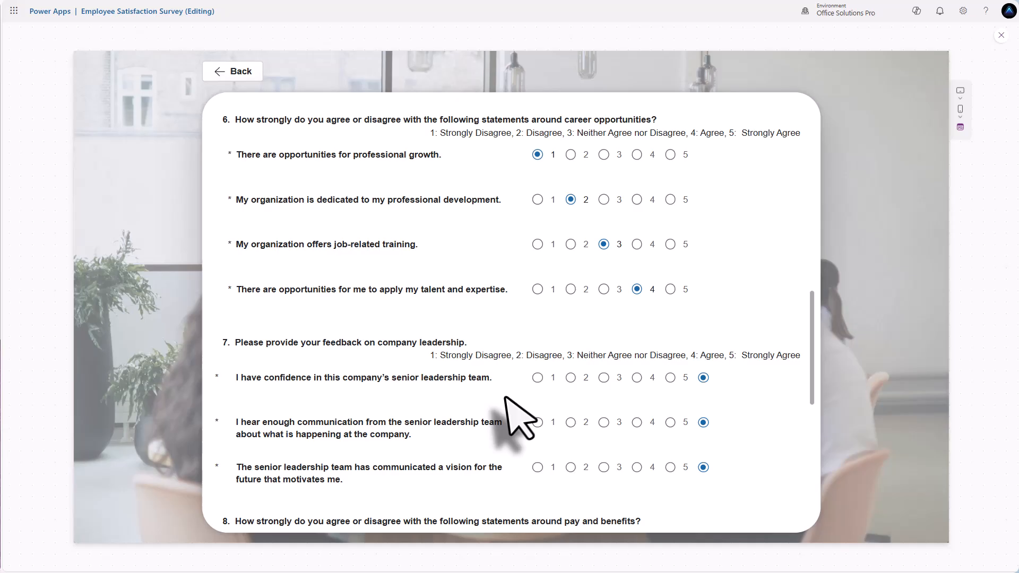
left_click(538, 377)
left_click(571, 422)
left_click(604, 467)
scroll(605, 468, "down", 6)
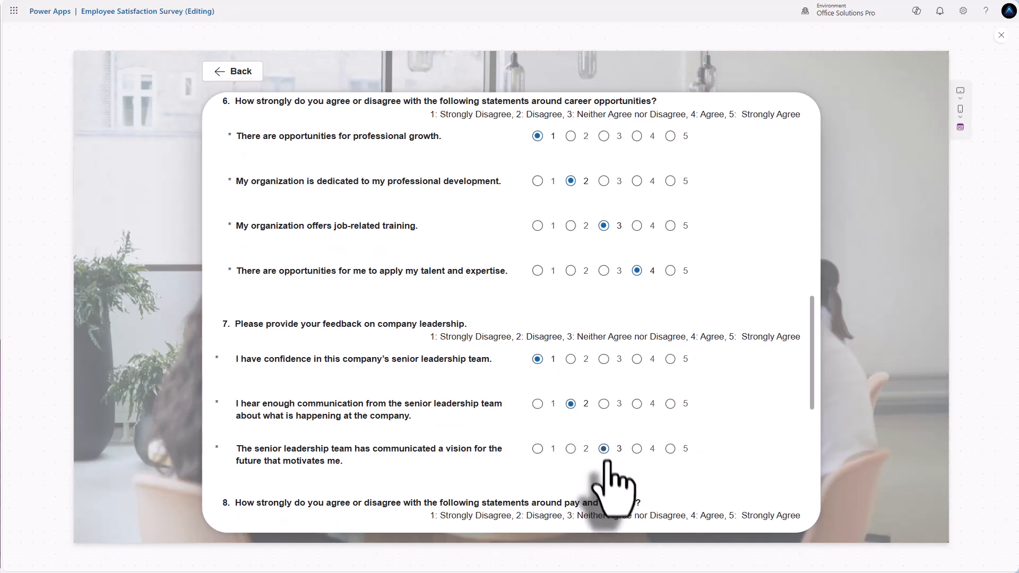
left_click(671, 341)
left_click(637, 387)
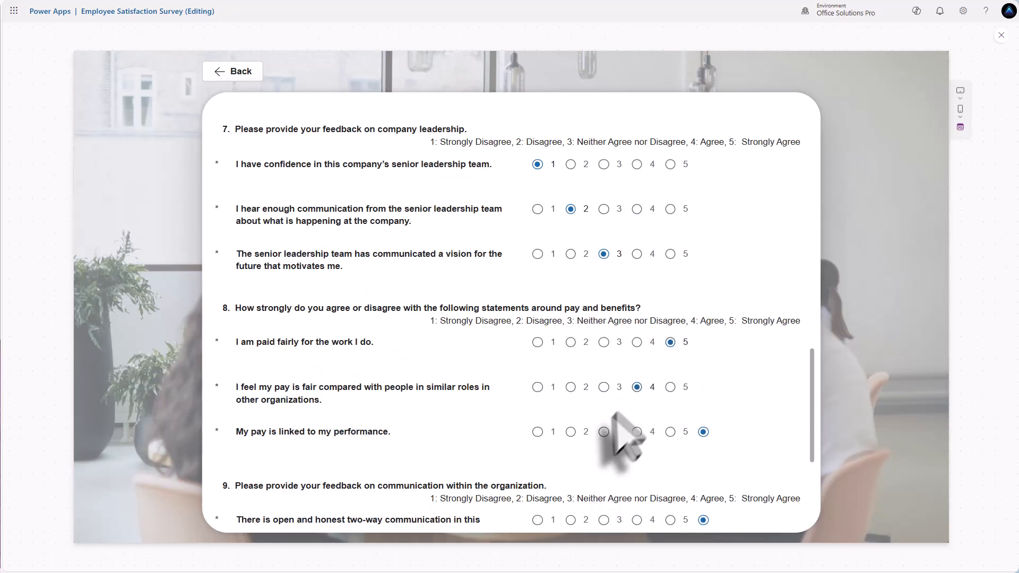
left_click(604, 432)
- Rate the three communication questions 2, 3 and 4
scroll(599, 435, "down", 2)
scroll(598, 434, "down", 2)
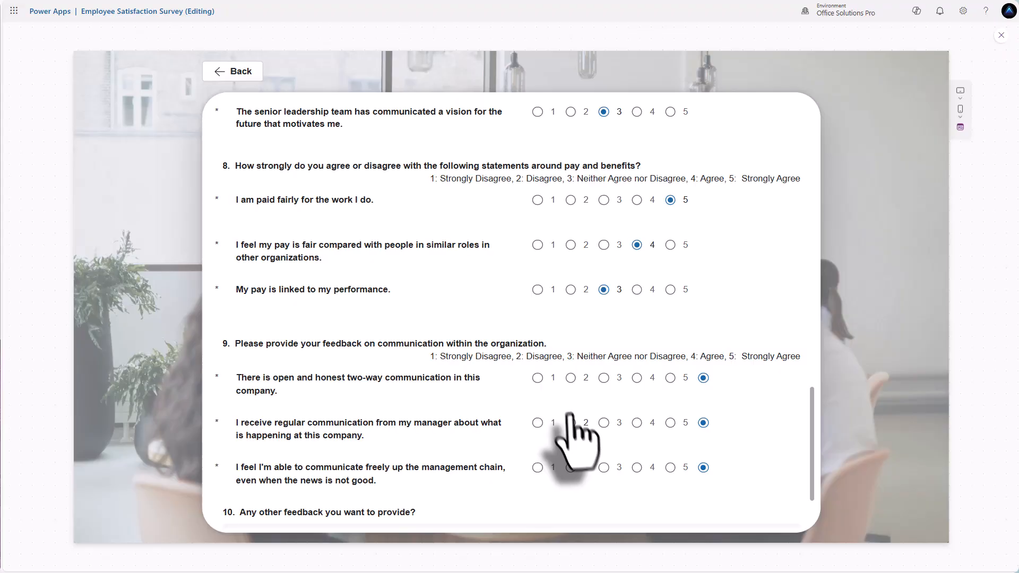
left_click(571, 377)
left_click(604, 422)
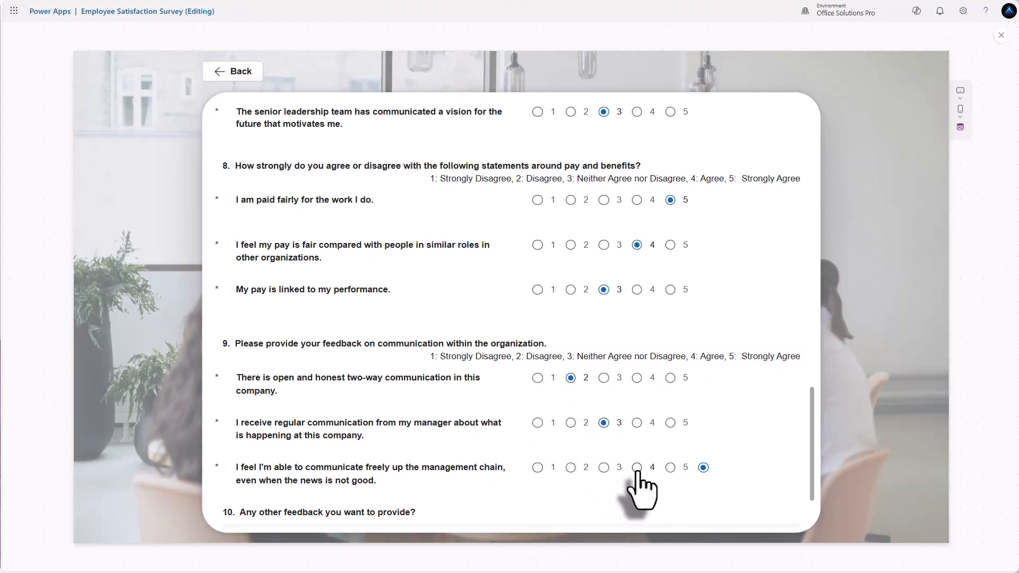
left_click(637, 467)
- Enter 'Test submission' as question 10 feedback, submit, and close the preview
scroll(631, 462, "down", 3)
left_click(446, 450)
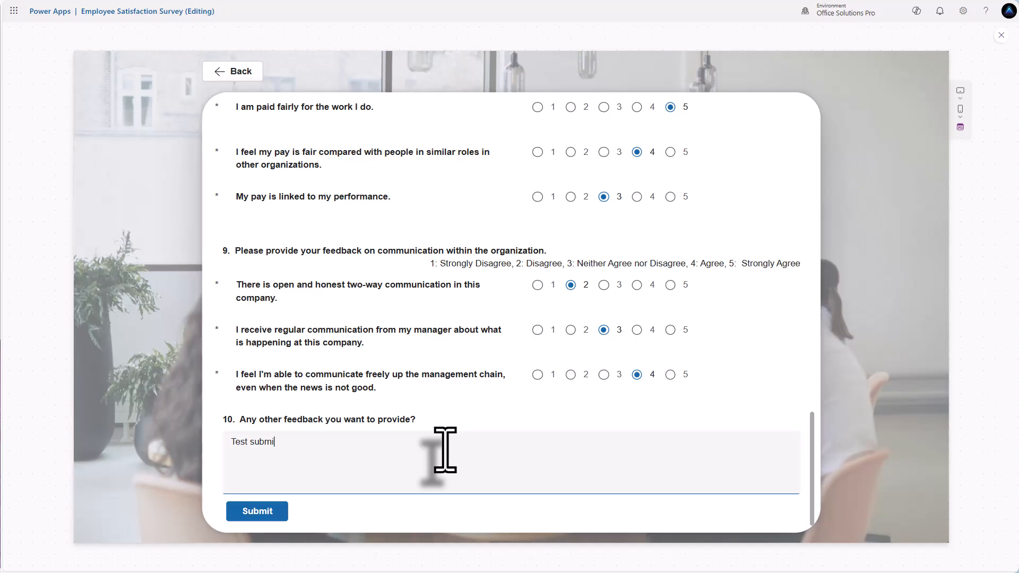
type("Test submission")
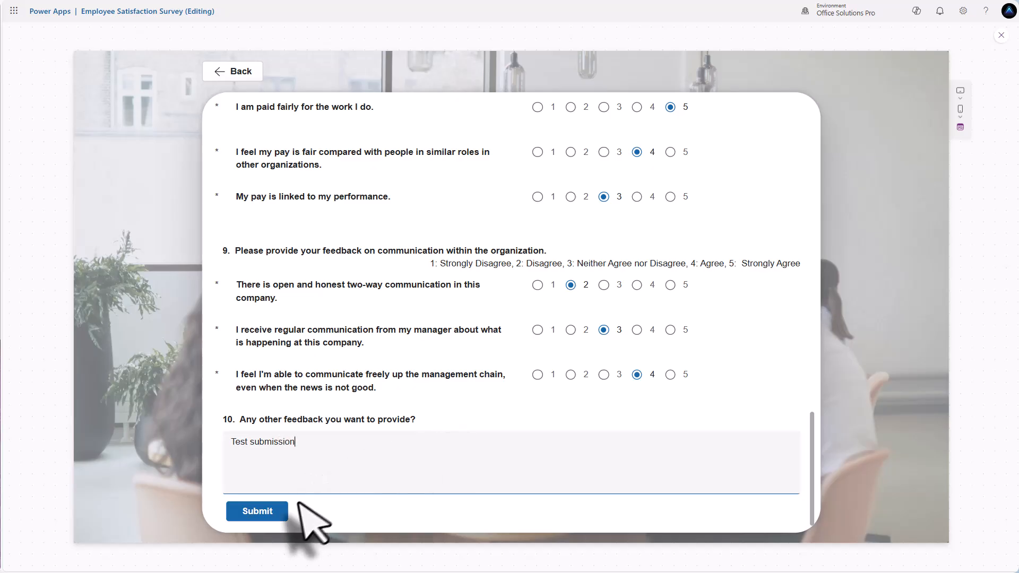
left_click(263, 513)
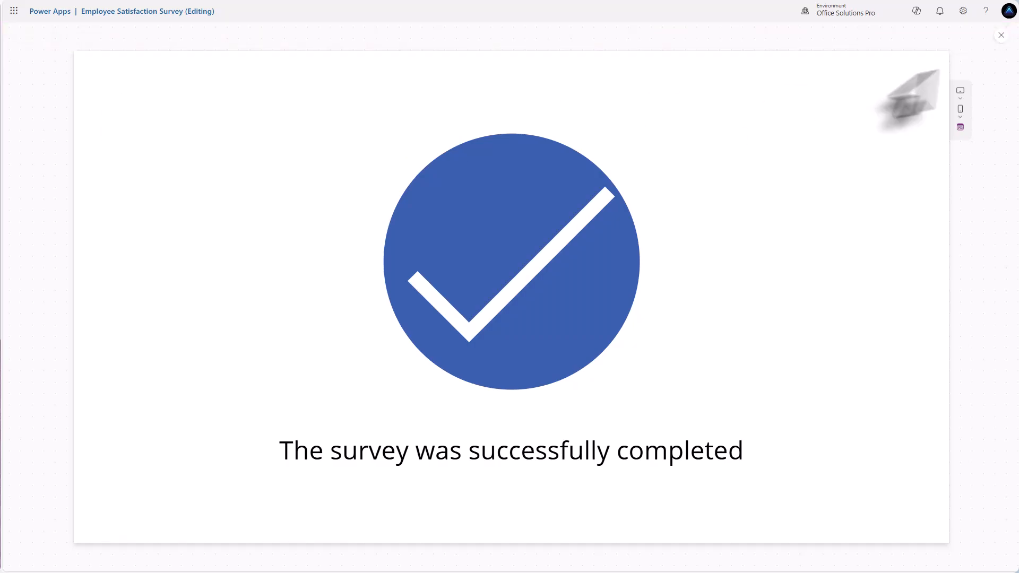
left_click(1002, 35)
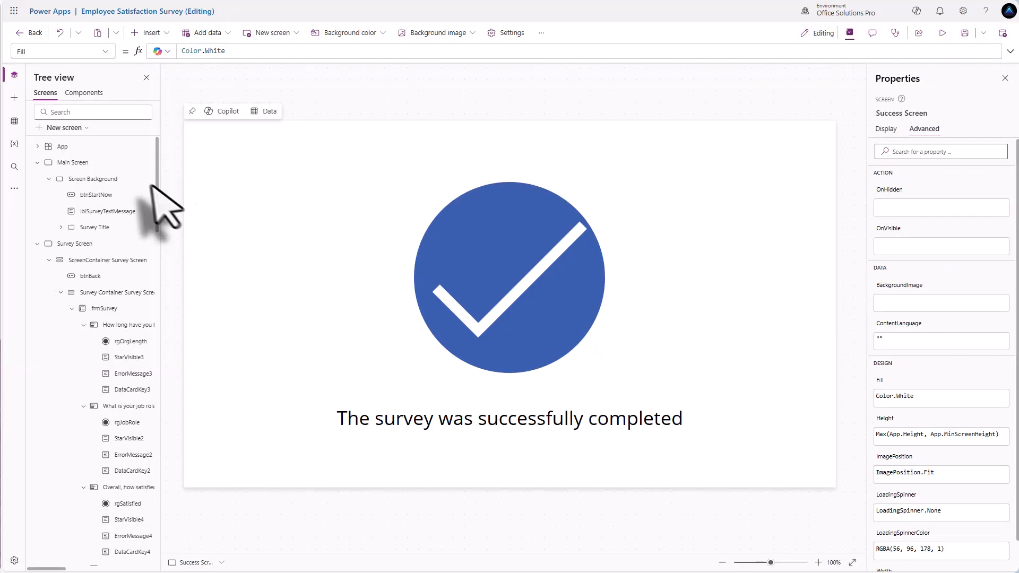
- On the Main Screen, select btnStartNow's entire Visible formula under Display properties
left_click(84, 162)
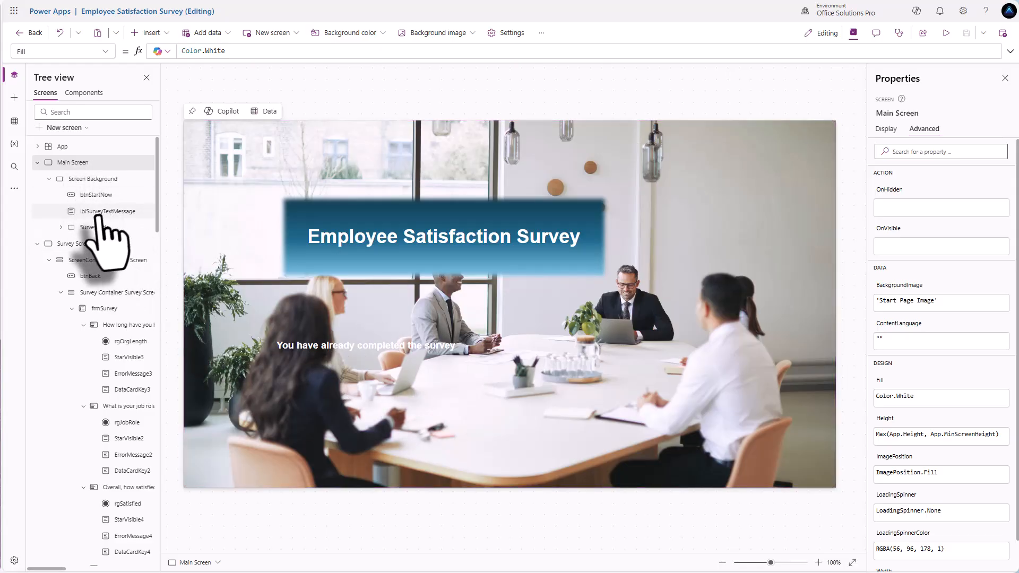
left_click(95, 195)
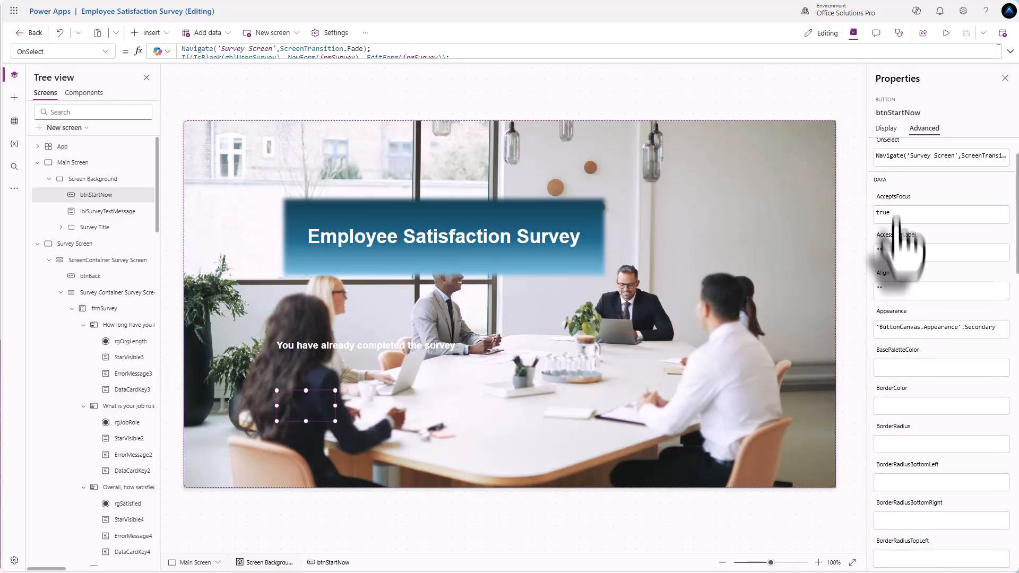
left_click(885, 128)
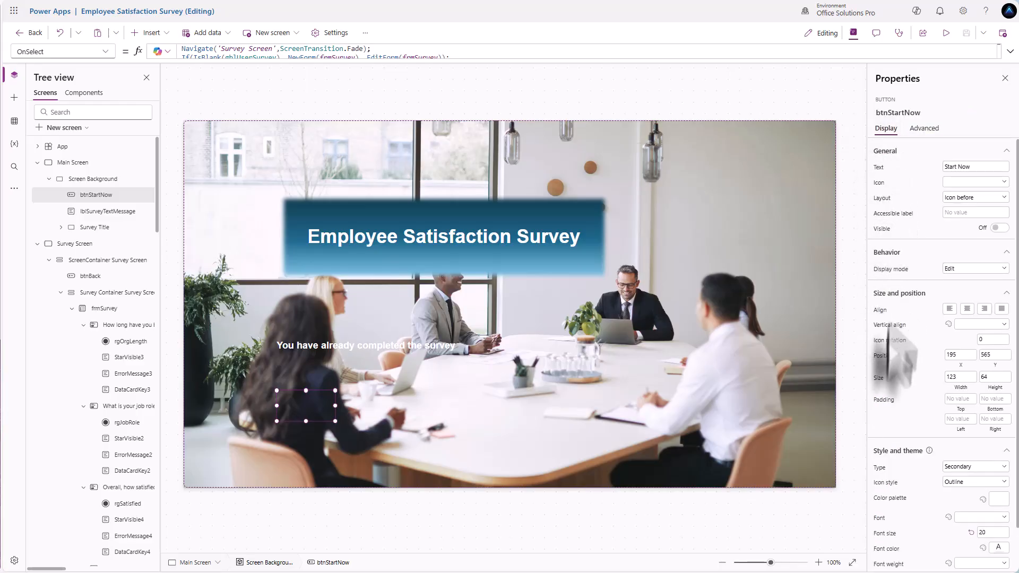
left_click(882, 228)
left_click_drag(505, 52, 148, 50)
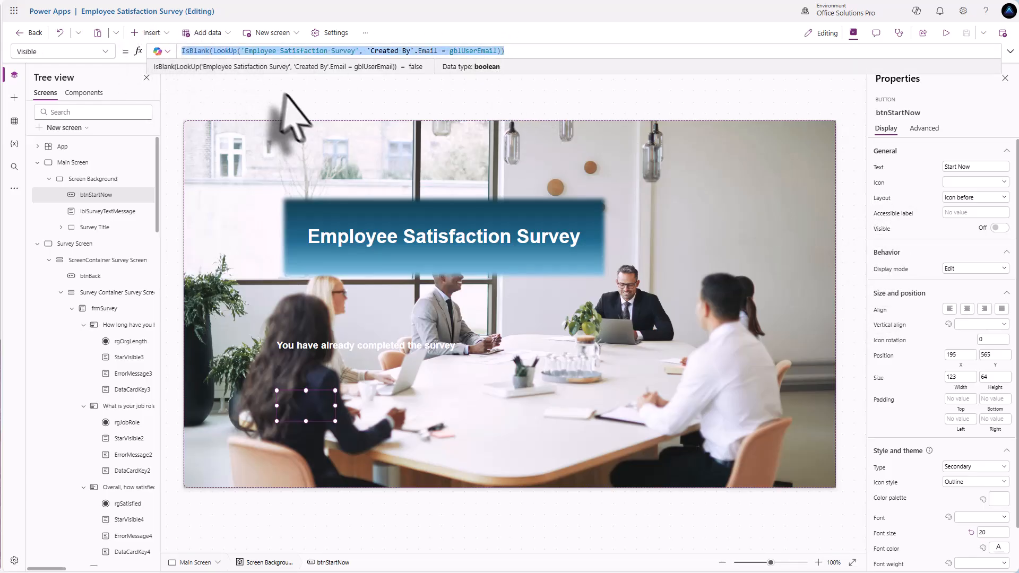
- Set btnStartNow Visible to true and wrap its Text in If(IsBlank(...), "Start Now", "View Survey")
type("true")
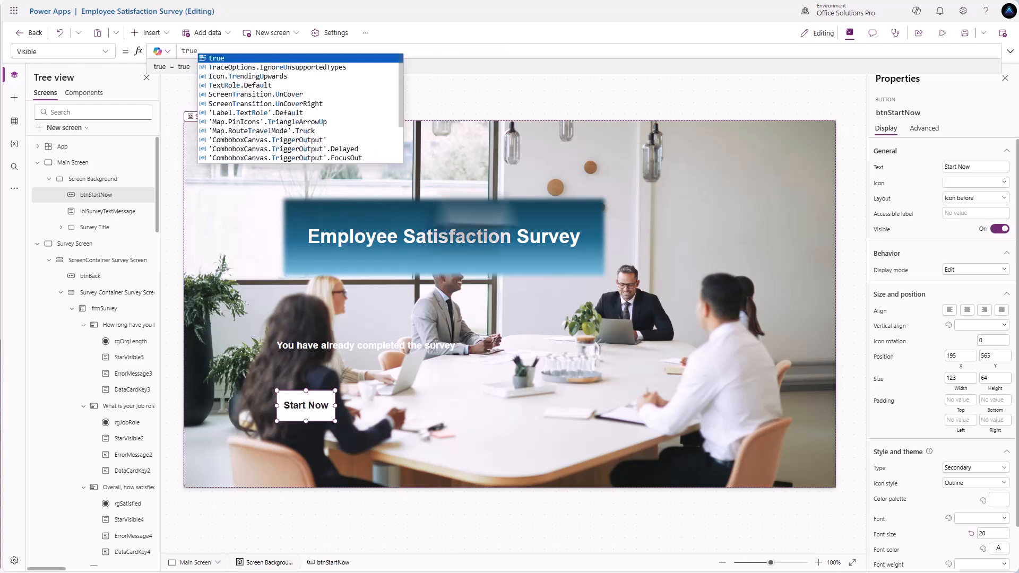
left_click(880, 170)
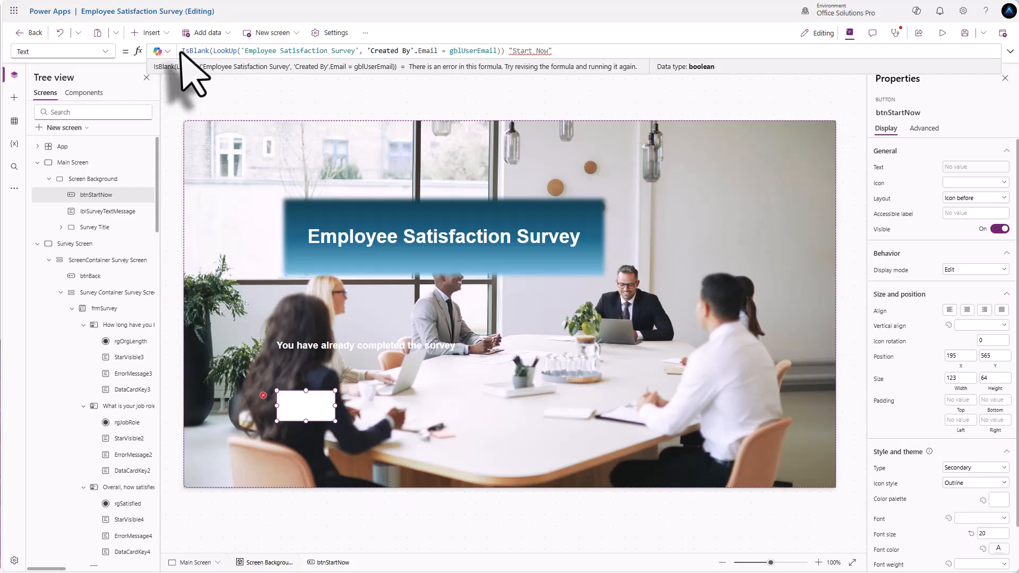
type("If(")
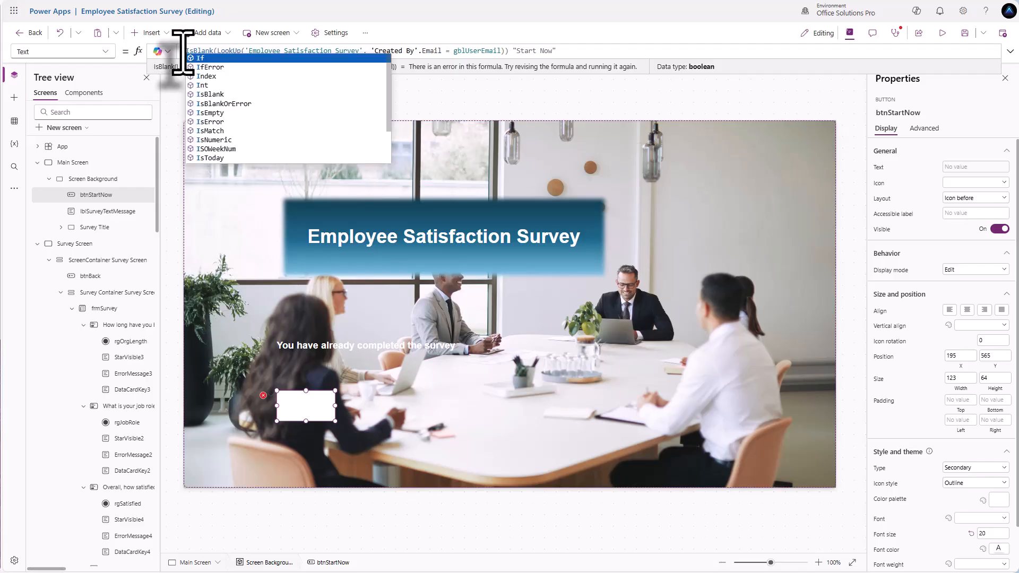
left_click(515, 50)
type(",")
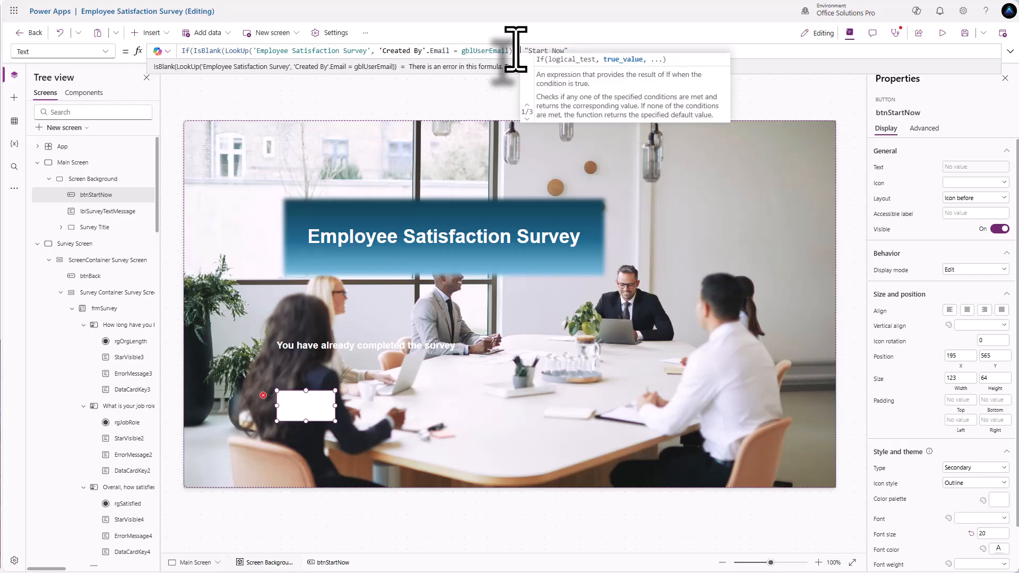
left_click(583, 52)
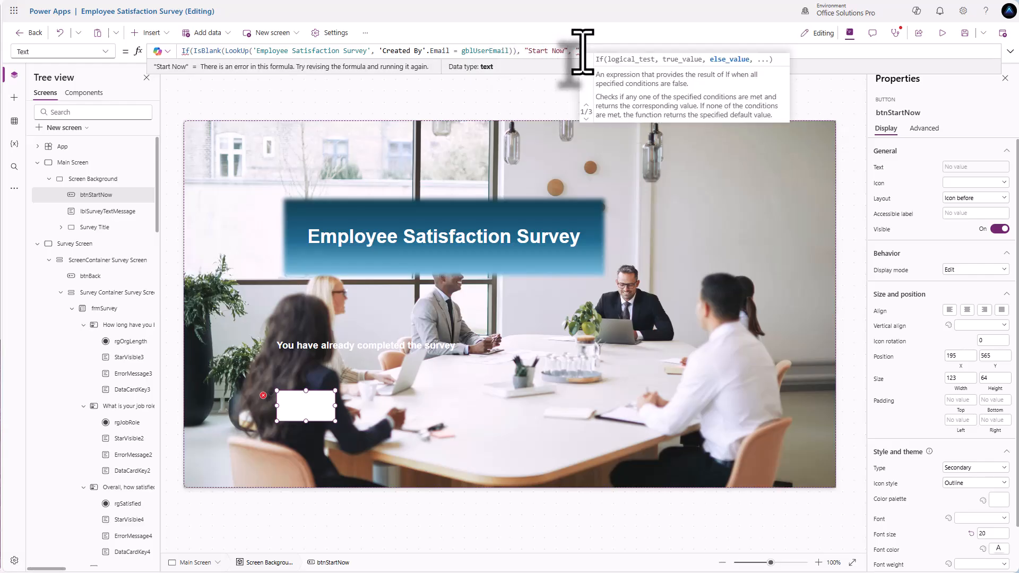
type(", \"View")
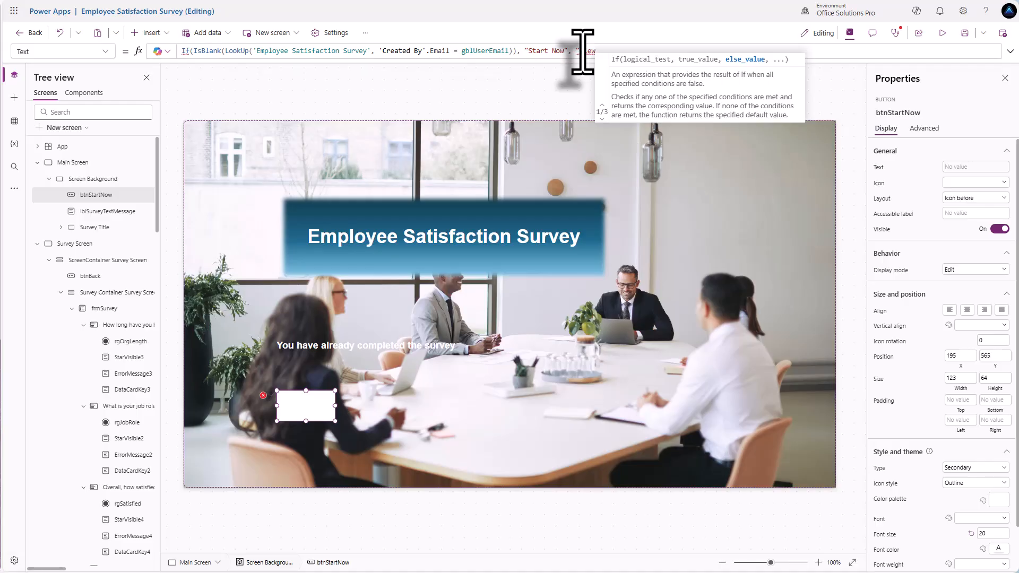
type(" Survey\")")
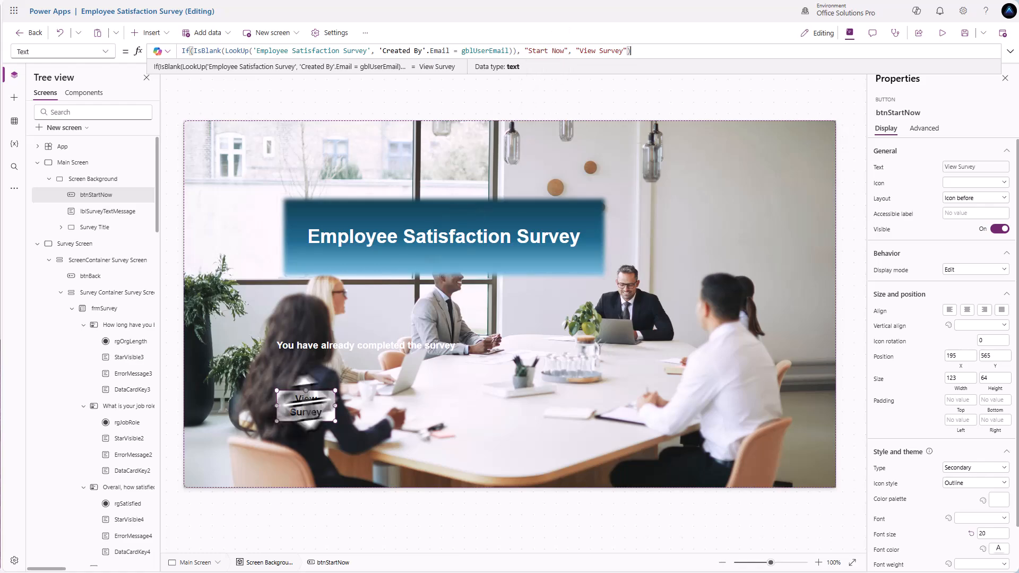
left_click(85, 162)
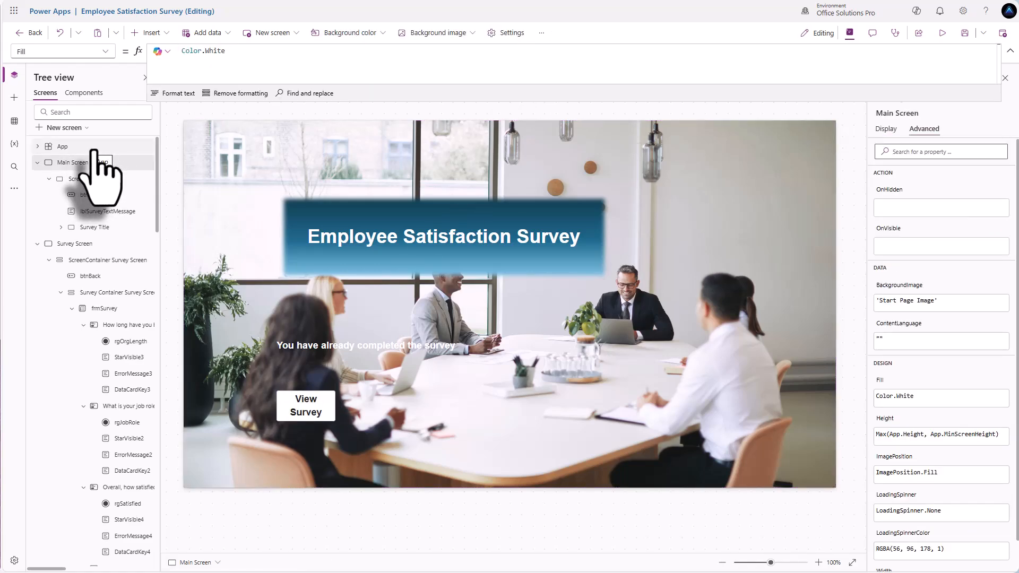
- With App selected, go to the Survey Screen through the View Survey button
right_click(94, 150)
key("Escape")
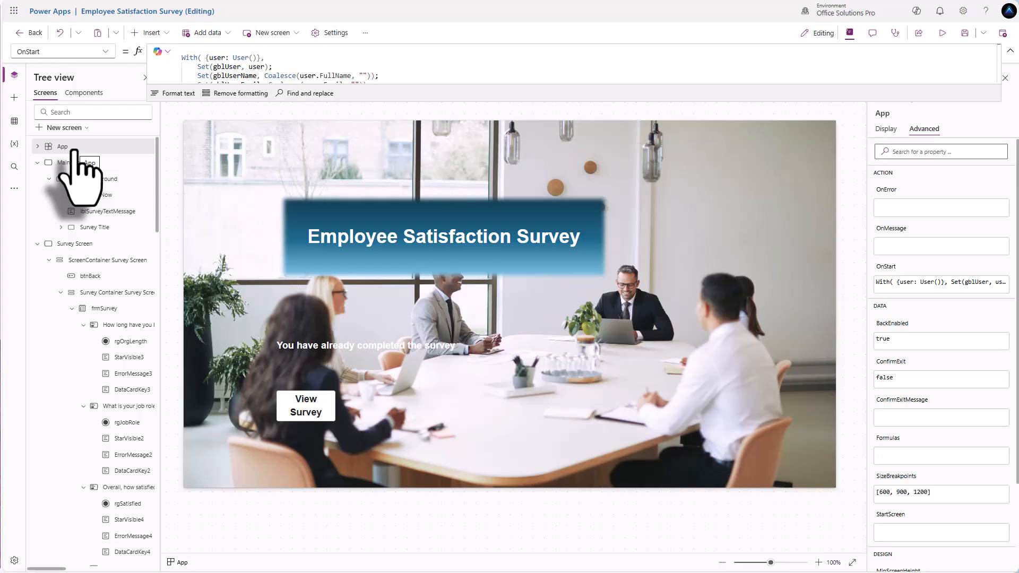
left_click(307, 414, "alt")
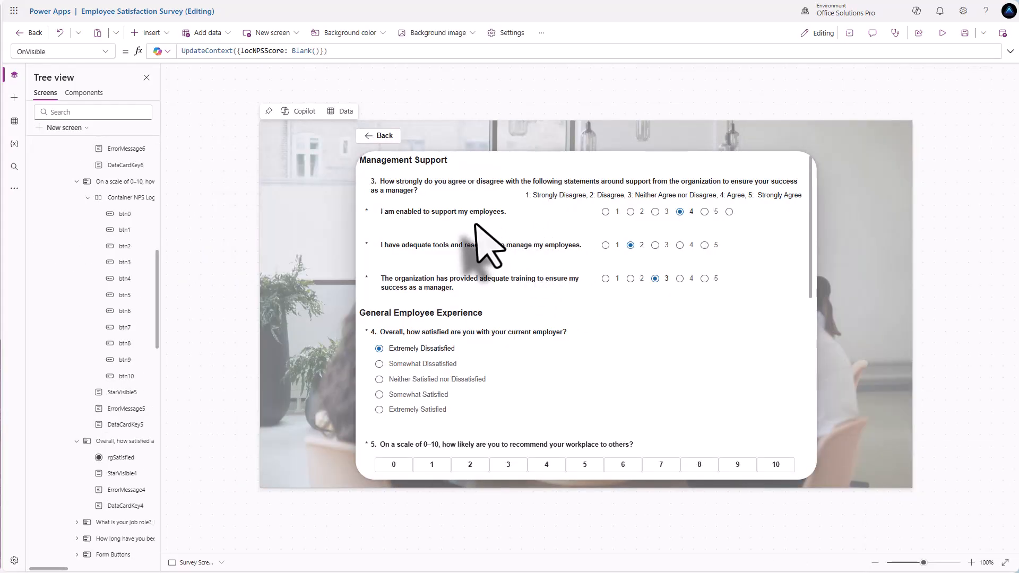
- Scroll through the form's loaded answers down to the 0–10 recommendation scale
scroll(480, 239, "up", 5)
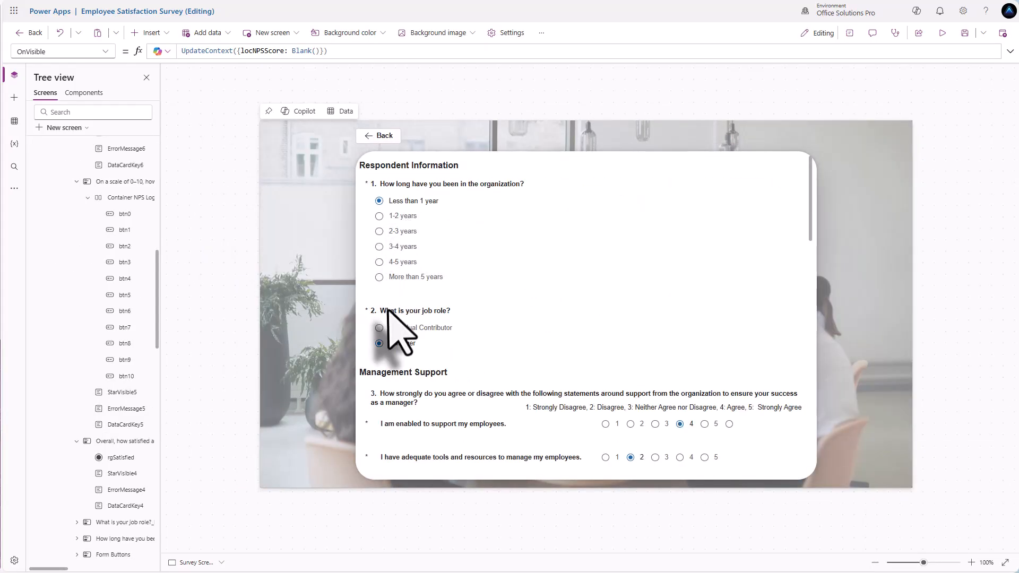
scroll(467, 366, "down", 3)
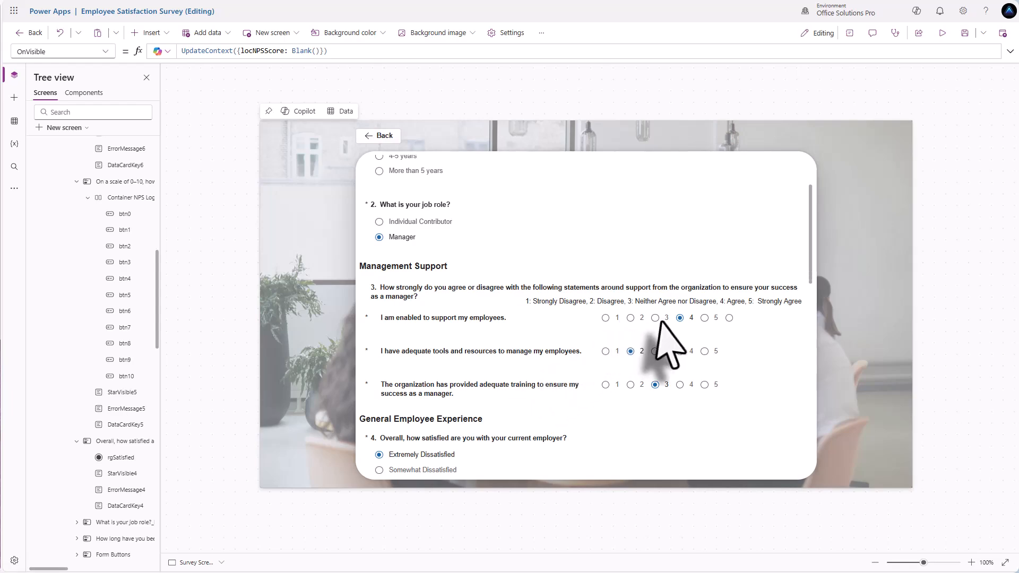
scroll(427, 391, "down", 3)
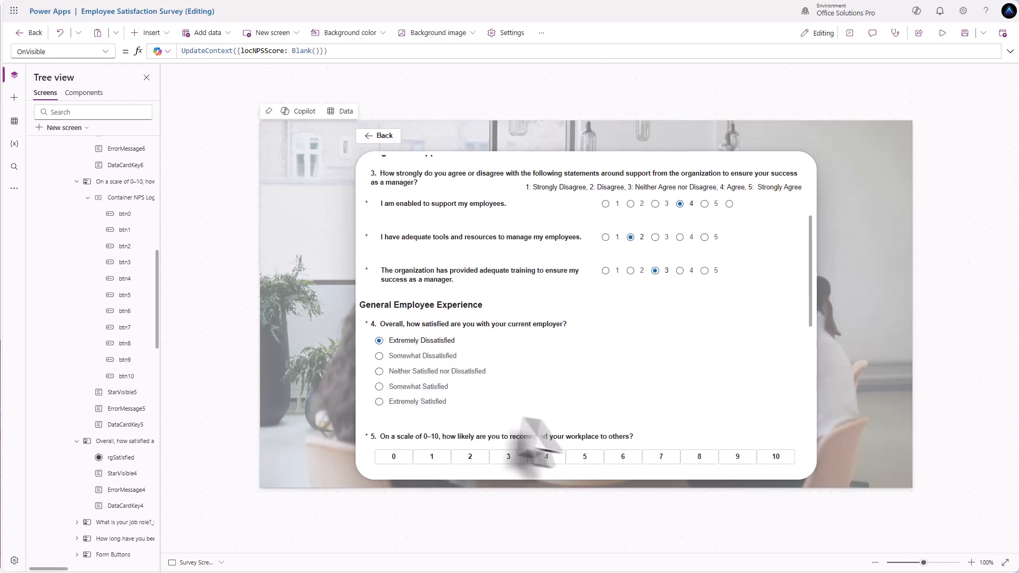
scroll(535, 455, "down", 1)
scroll(576, 369, "down", 1)
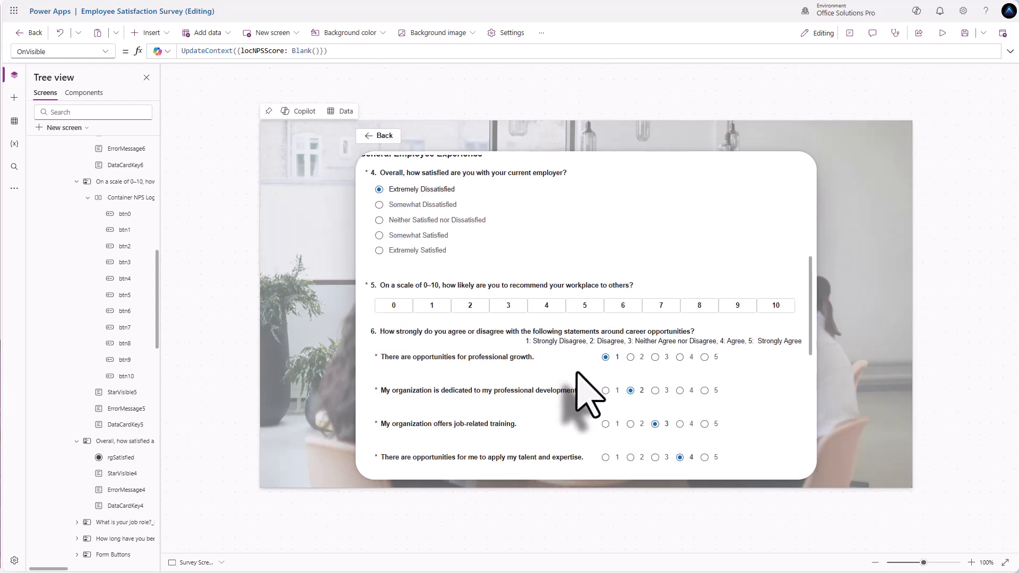
scroll(590, 395, "down", 1)
scroll(589, 398, "down", 3)
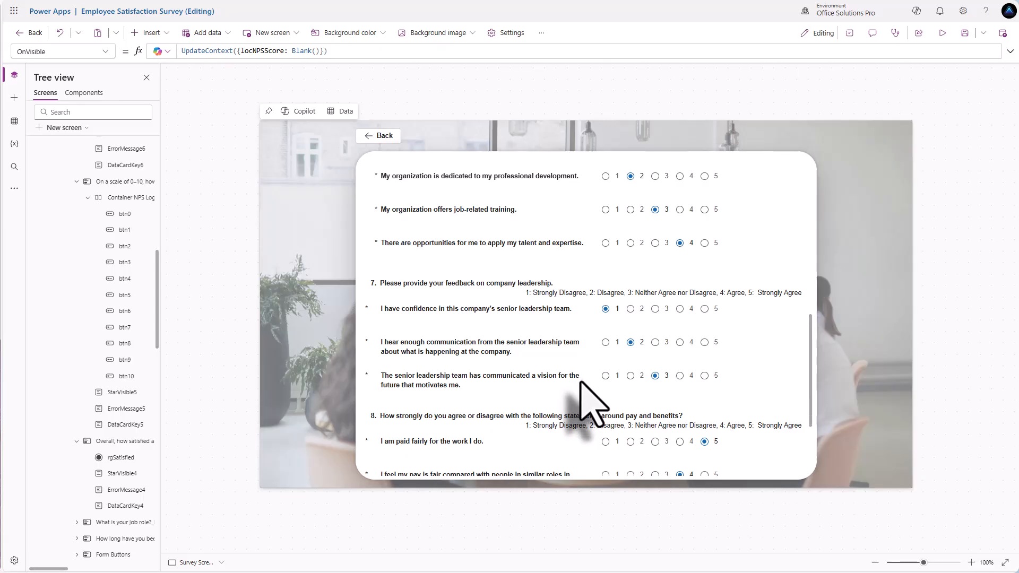
scroll(584, 391, "down", 5)
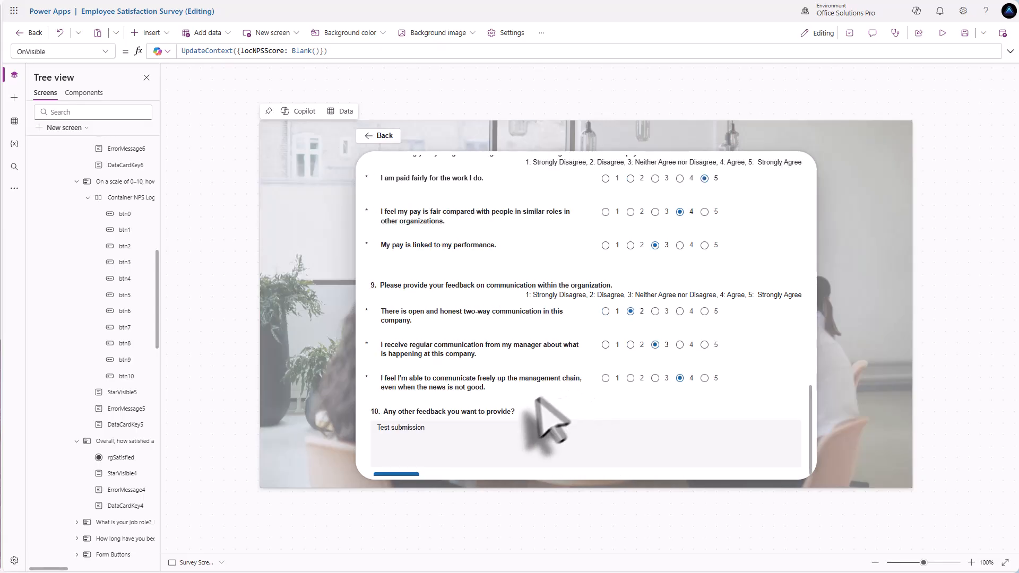
scroll(518, 425, "down", 1)
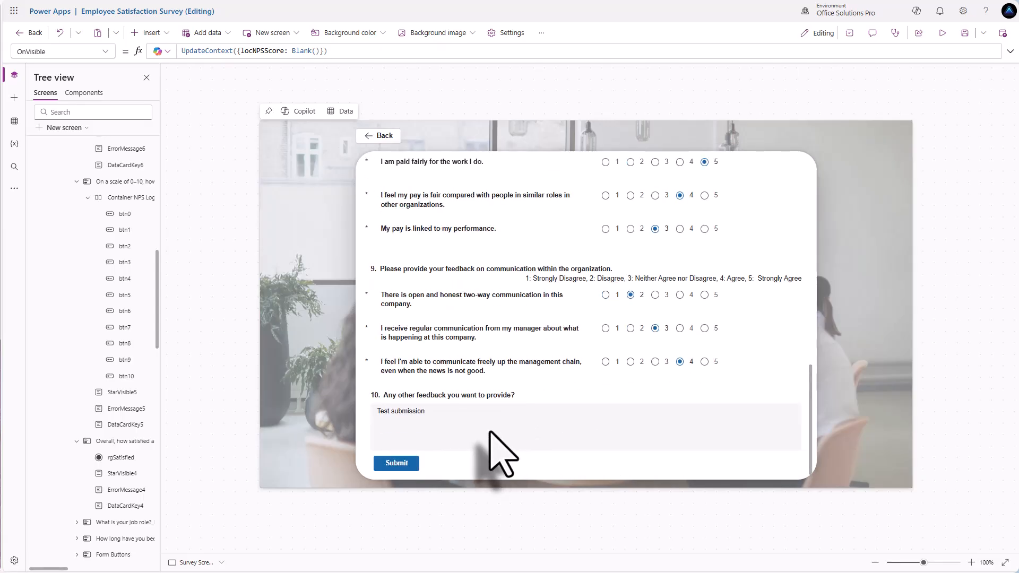
scroll(509, 419, "up", 5)
scroll(531, 408, "up", 5)
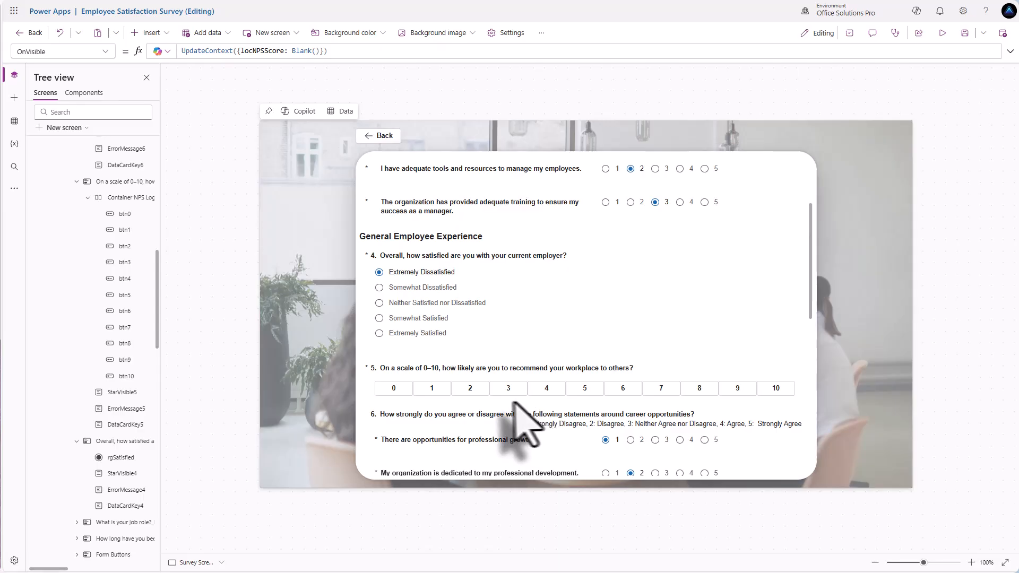
scroll(515, 408, "up", 2)
scroll(504, 427, "down", 2)
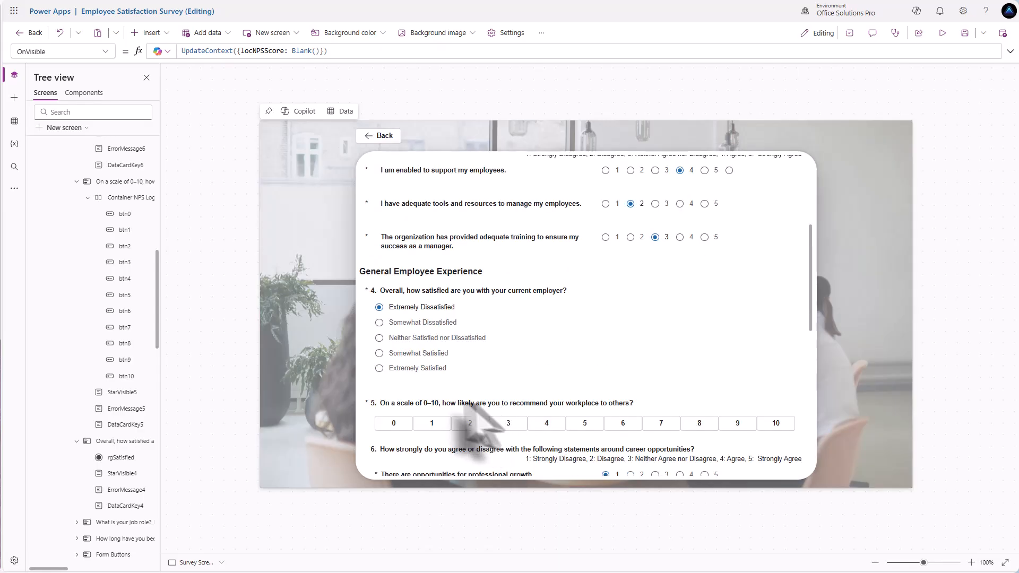
scroll(471, 421, "down", 2)
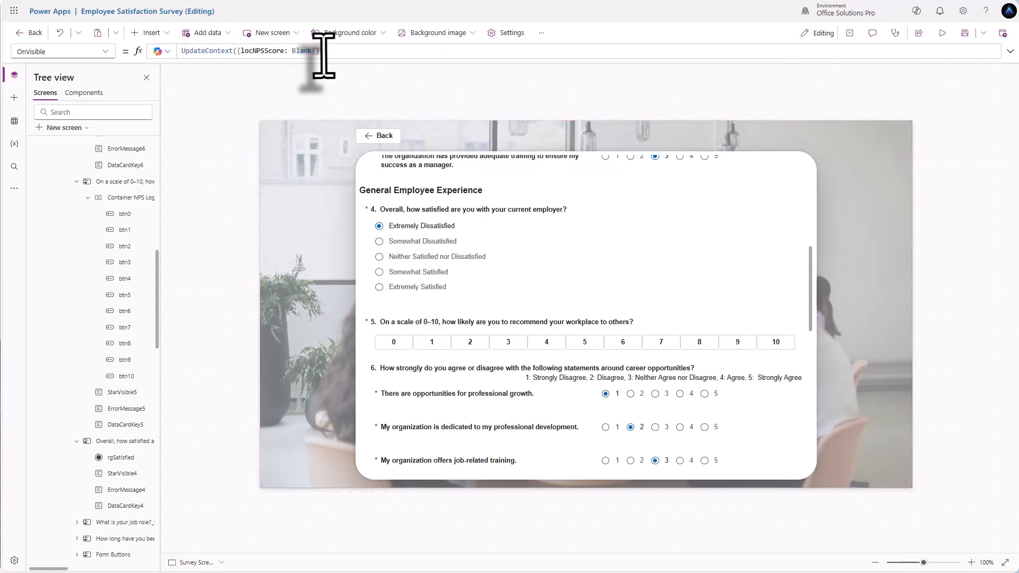
- Replace Blank() with If(IsBlank(gblUserSurvey), Blank(), gblUserSurvey.'On a scale of 0–10…') for locNPSScore
left_click_drag(325, 51, 296, 51)
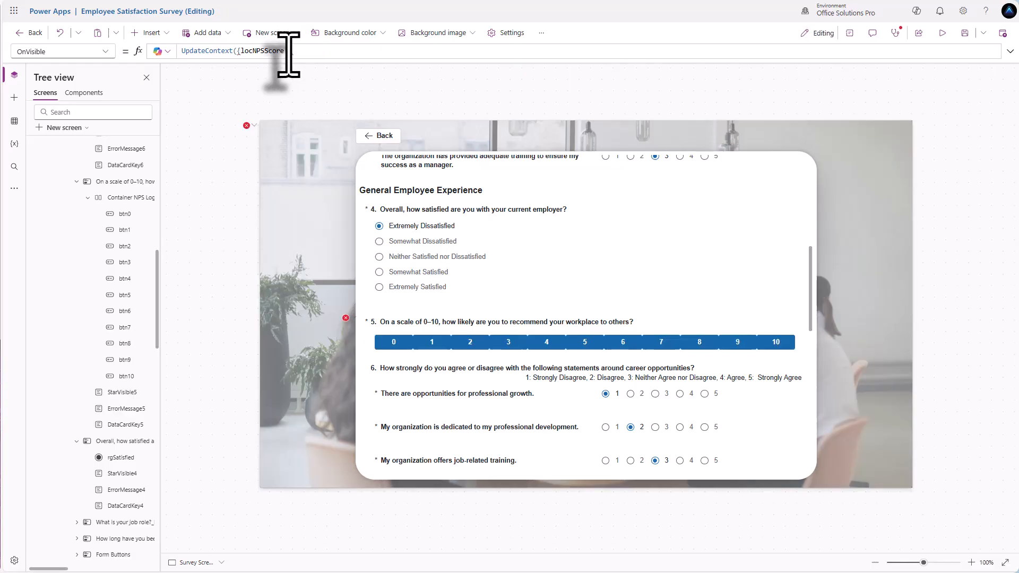
type("If(")
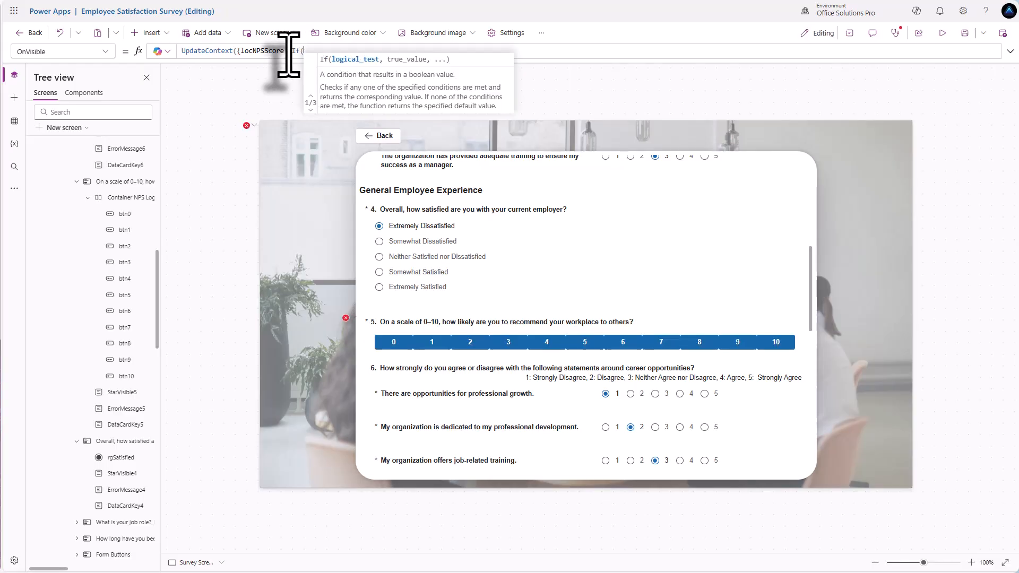
type("IsBlank(")
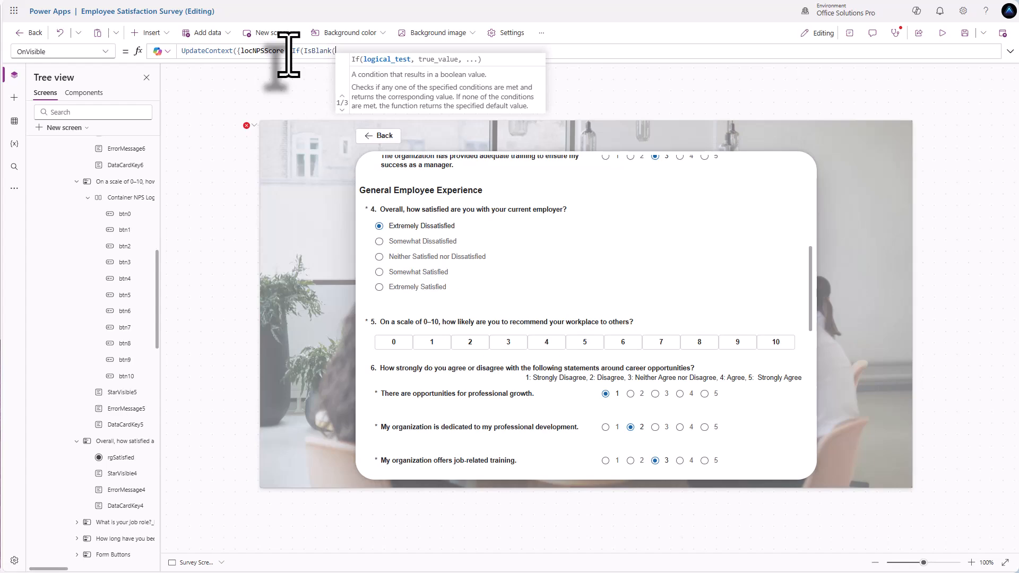
type("g")
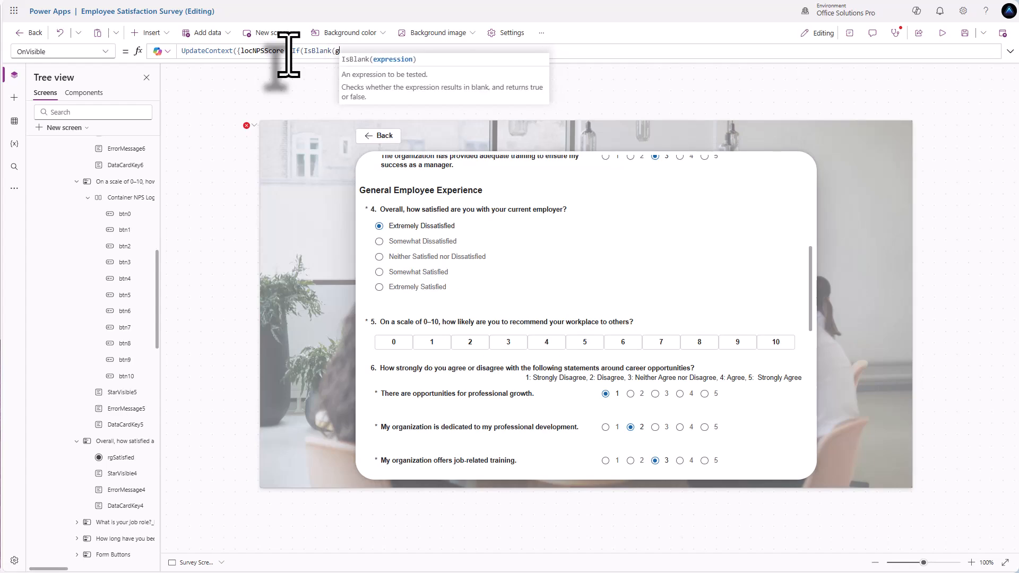
type("lbl")
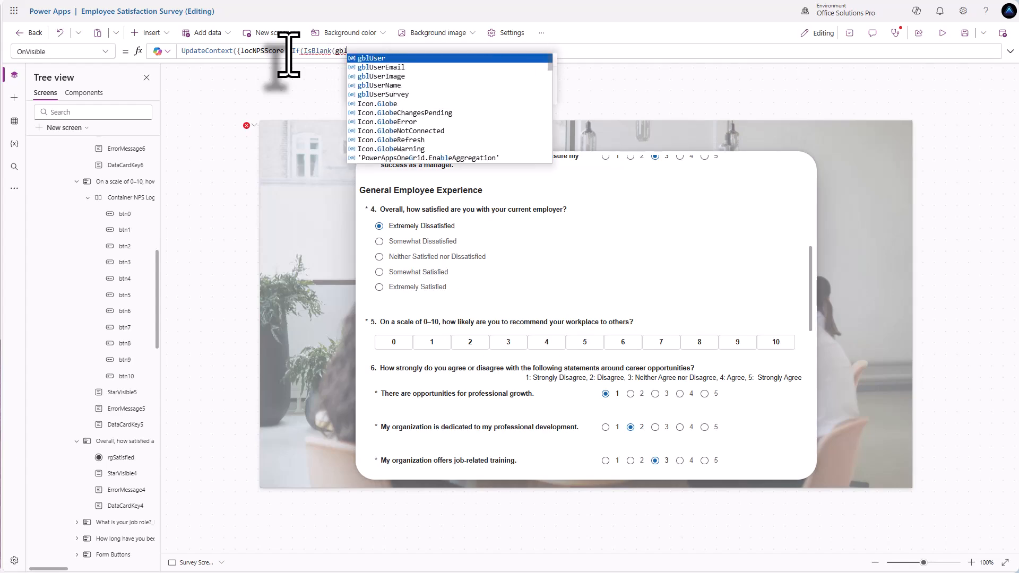
key("Down")
key("Down")
key("Down")
key("Down")
key("Tab")
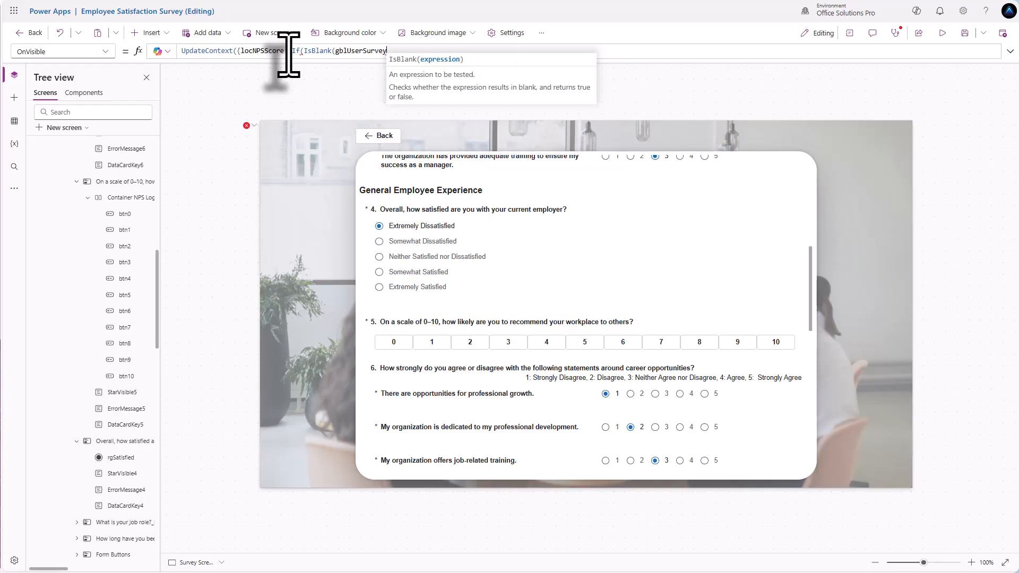
type("), Blank")
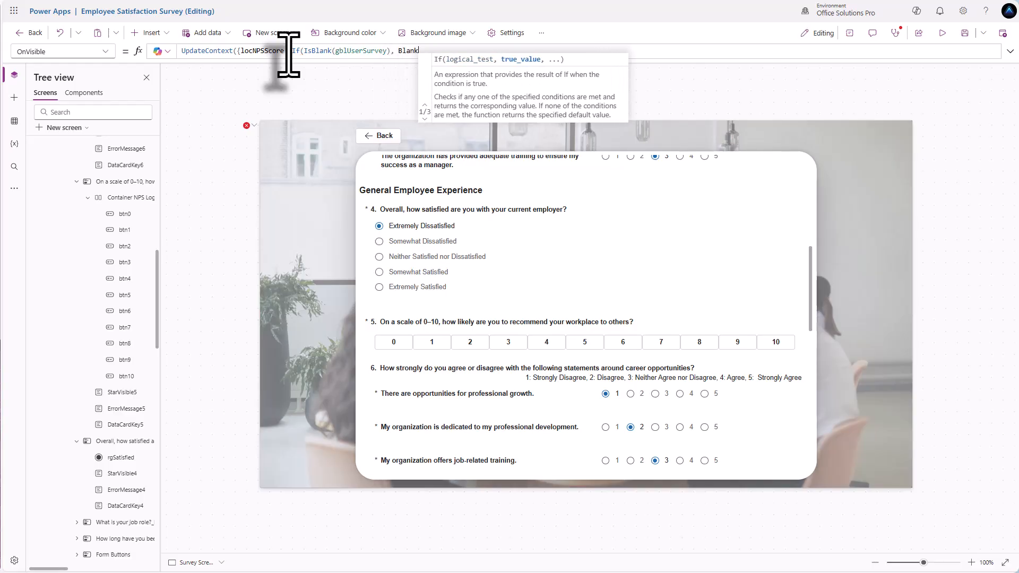
type("(), ")
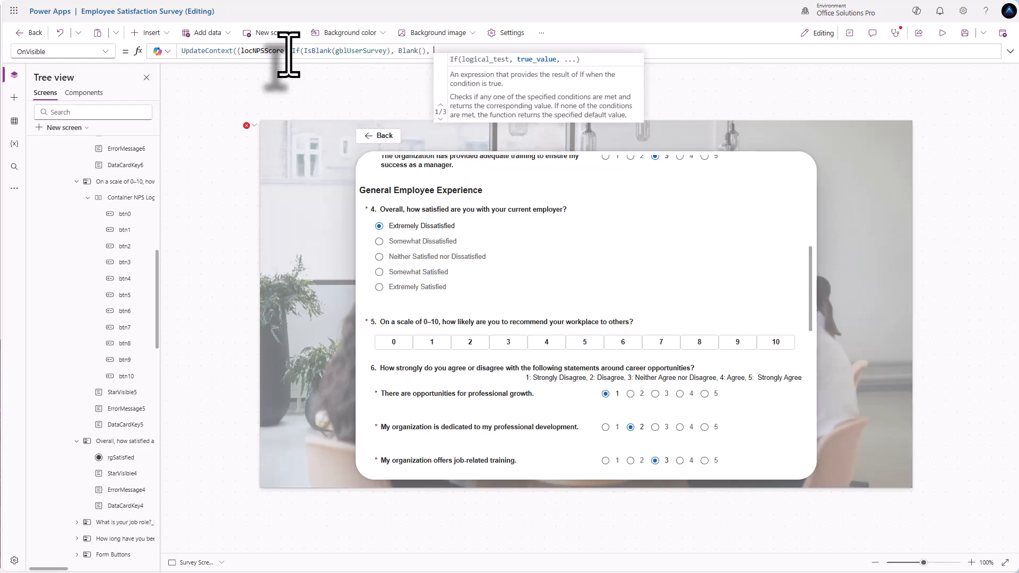
type("gblUserS")
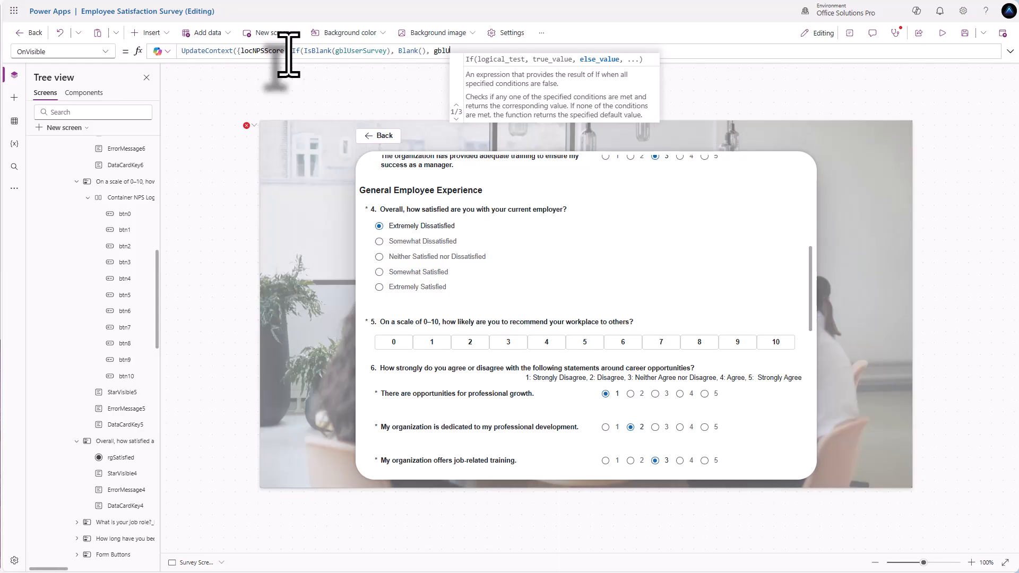
key("Tab")
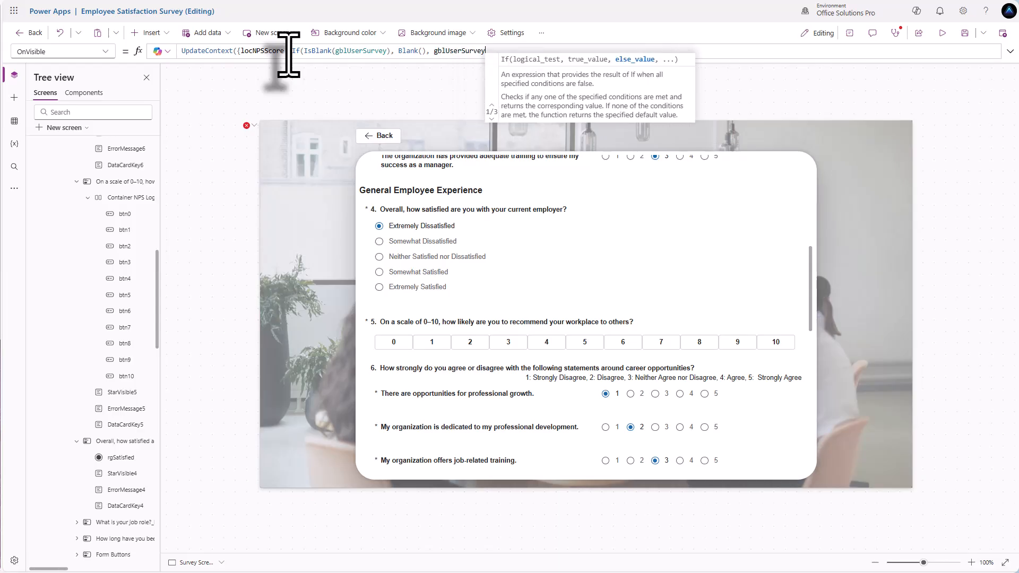
type(".")
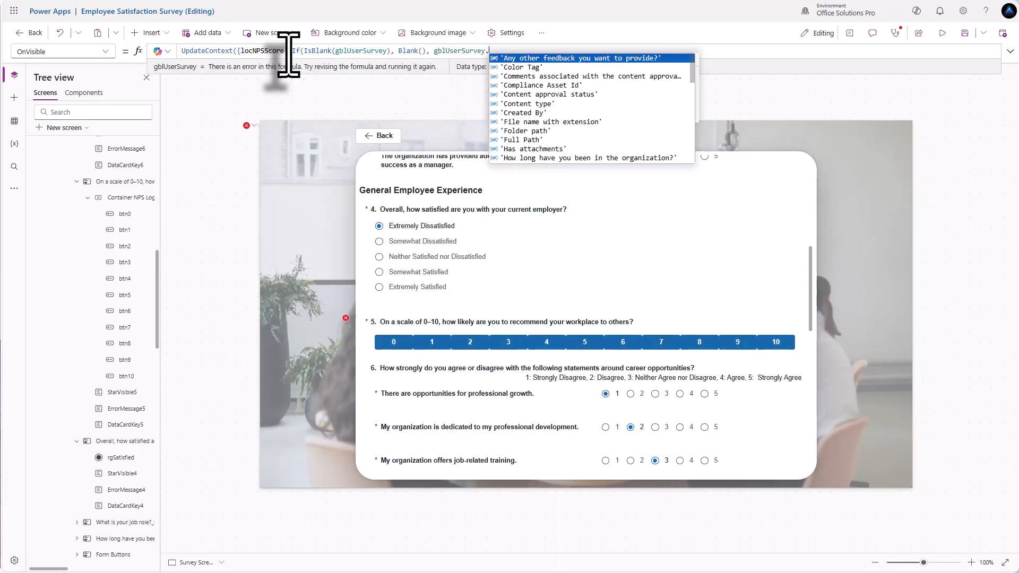
type("'On a scale of 0–10, how likely are you to recommend your workplace to others?'")
key("Tab")
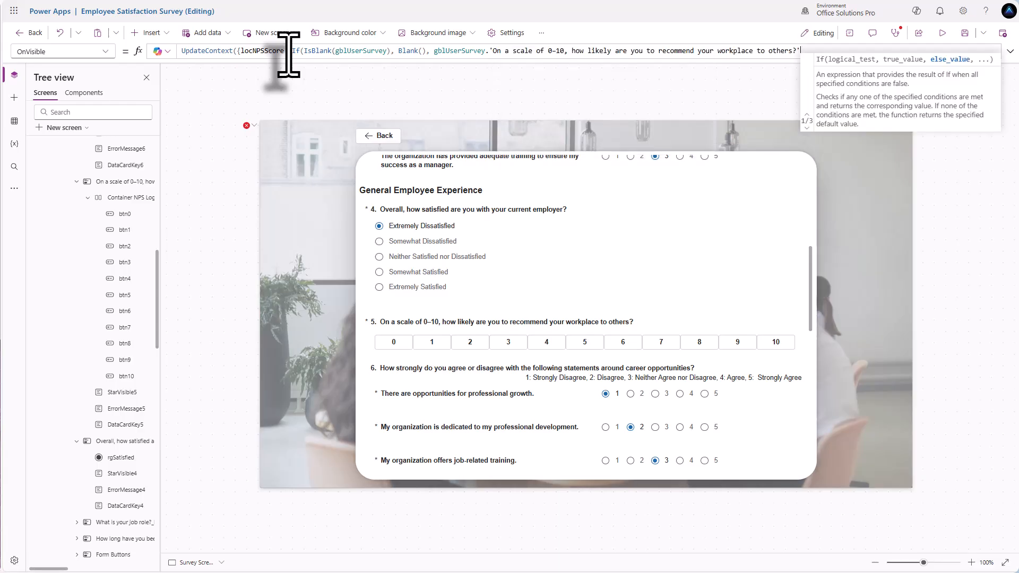
type(")")
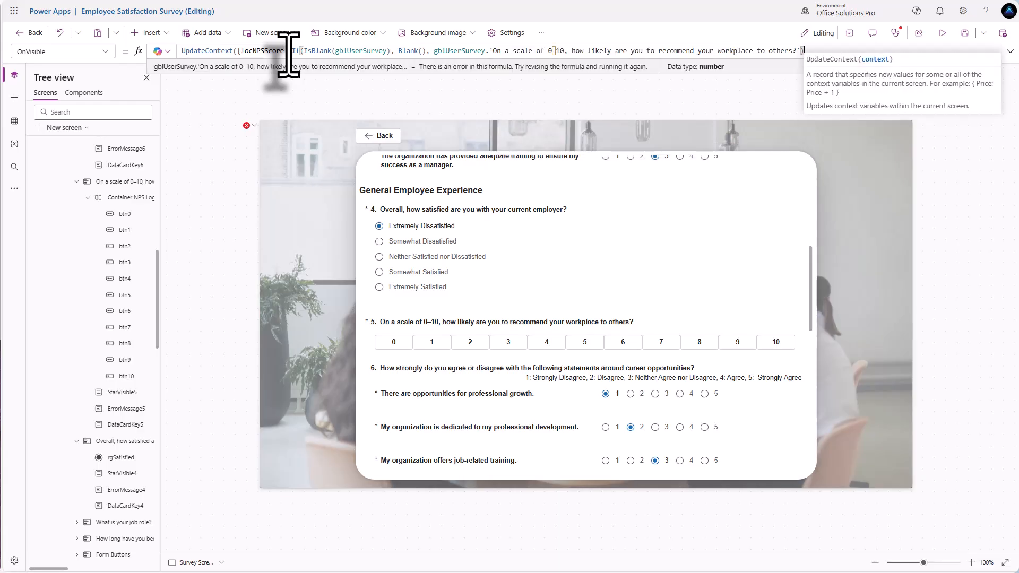
type("}")
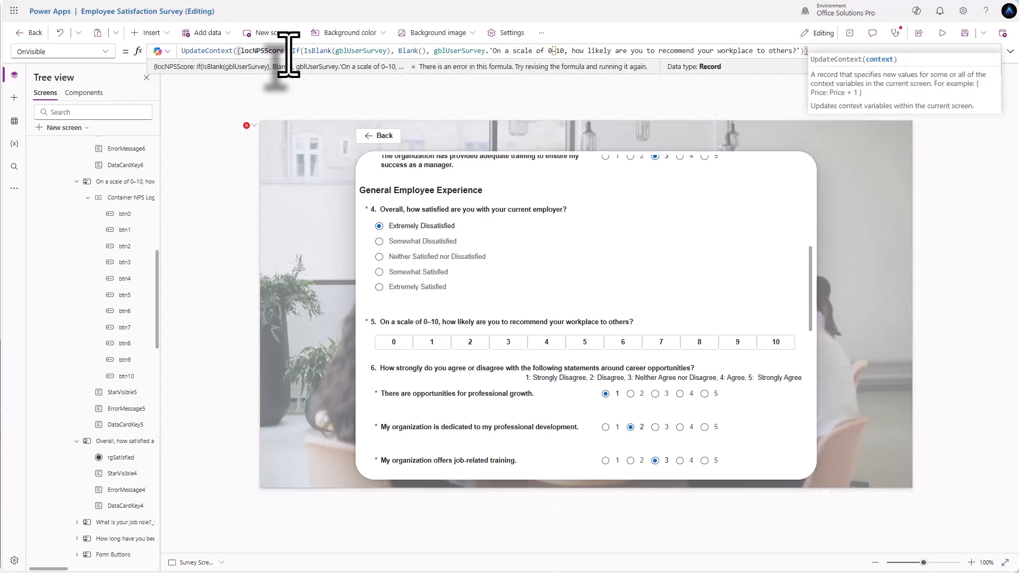
type(")")
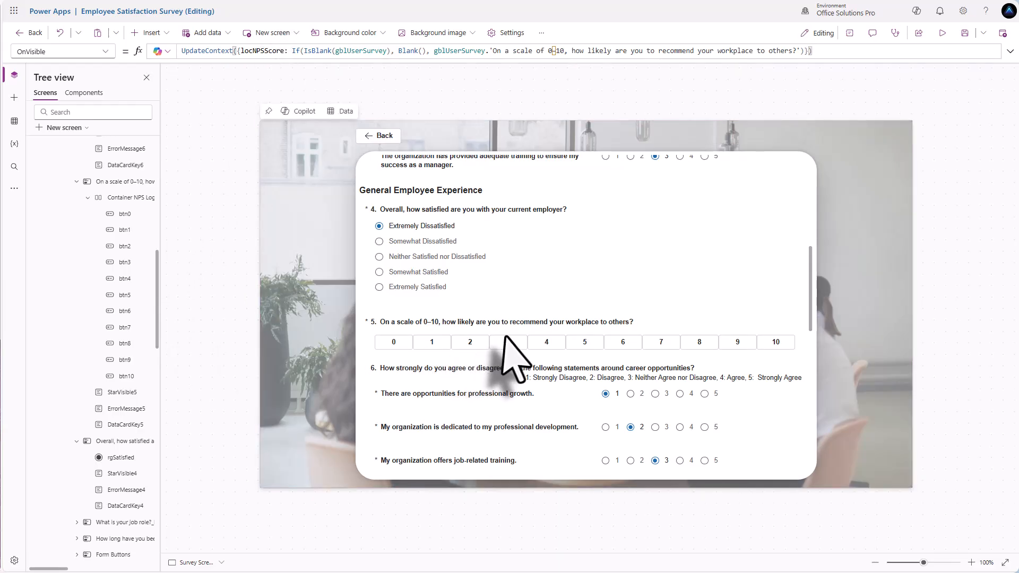
- Leave the Survey Screen and return to the app's Main Screen
scroll(514, 345, "down", 1)
scroll(558, 364, "up", 2)
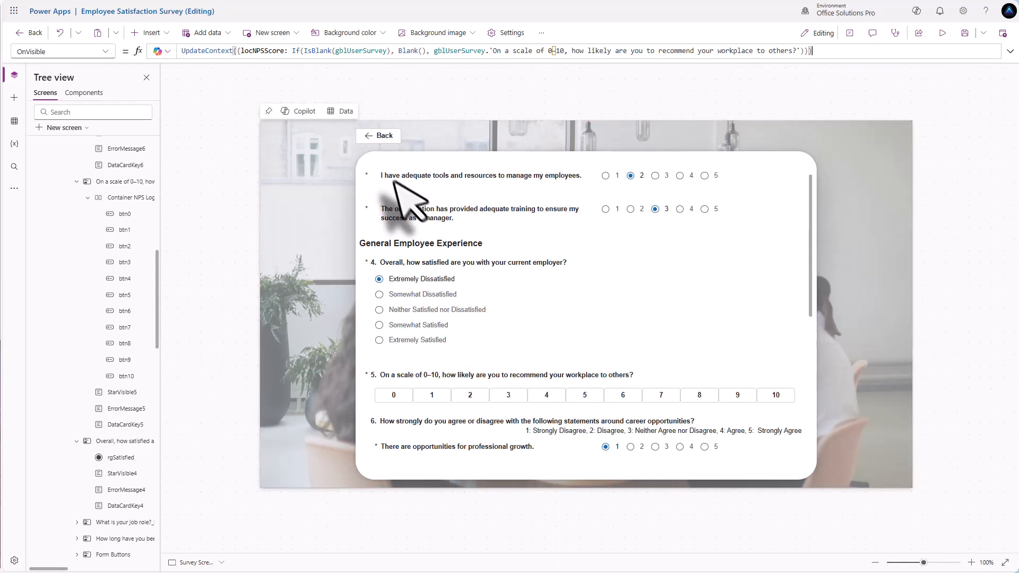
scroll(383, 135, "up", 3)
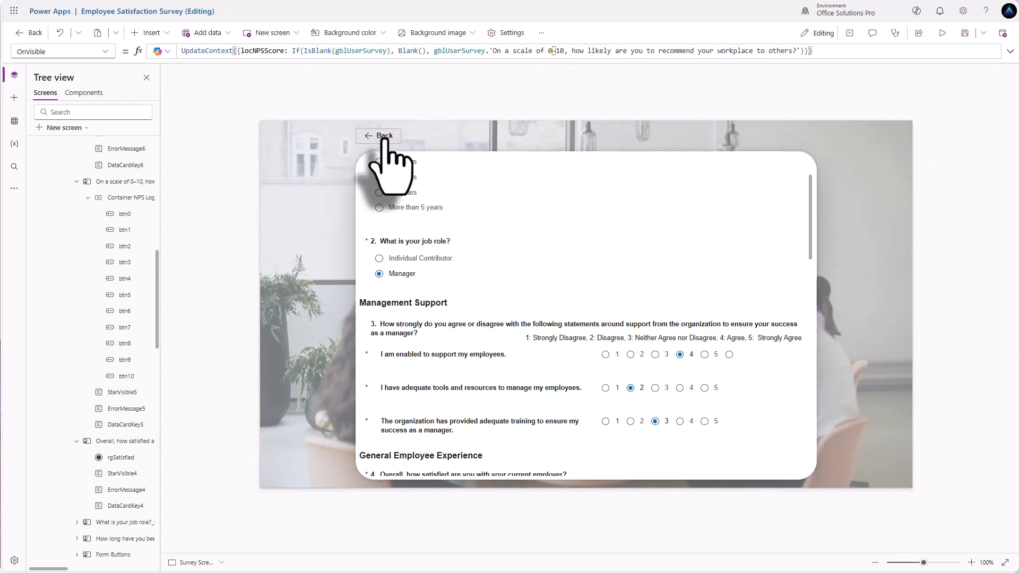
left_click(383, 135, "alt")
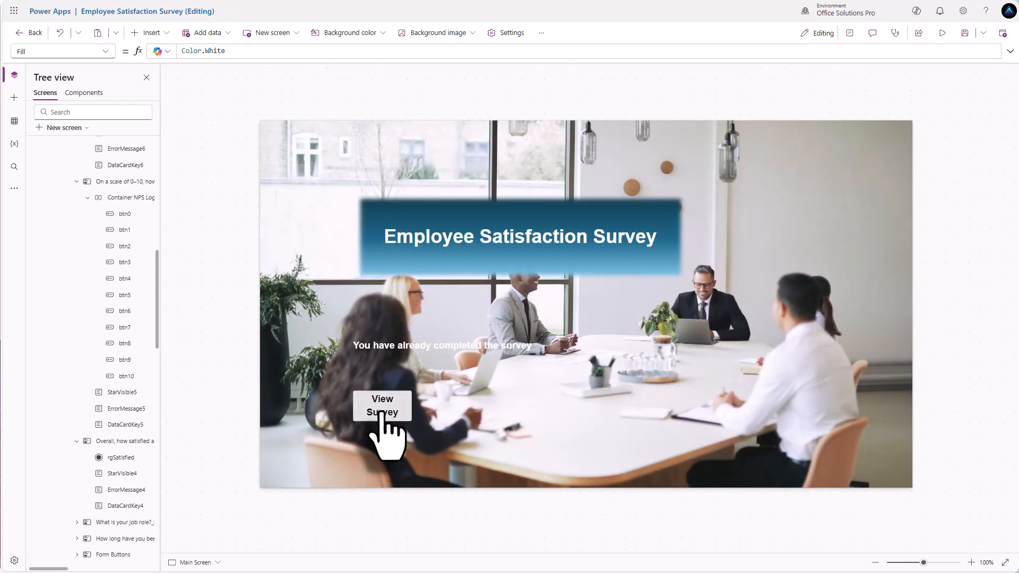
- Open the saved survey, confirm 4 is highlighted on the 0–10 scale, then go back
left_click(381, 413, "alt")
scroll(458, 317, "down", 1)
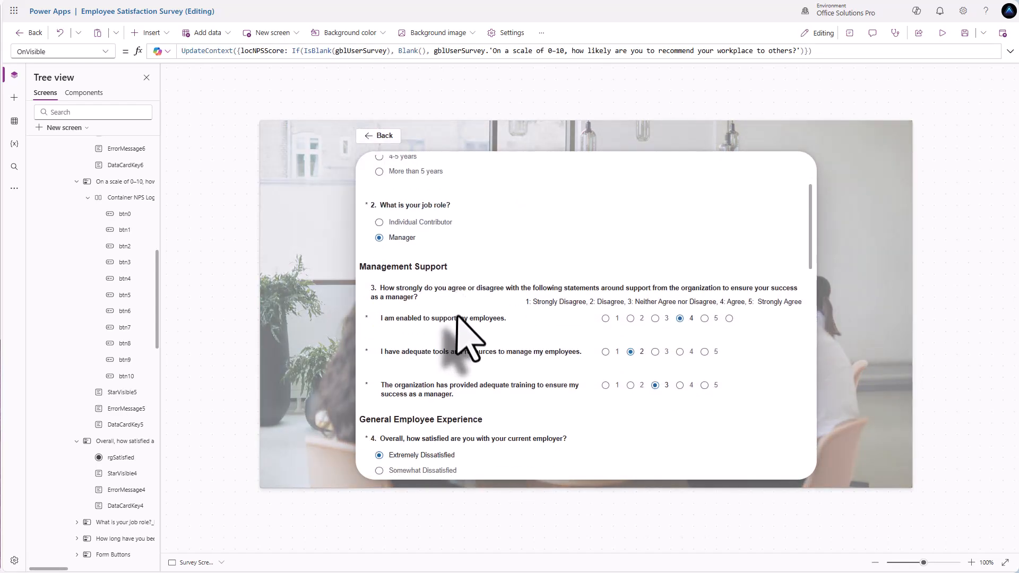
scroll(459, 318, "down", 3)
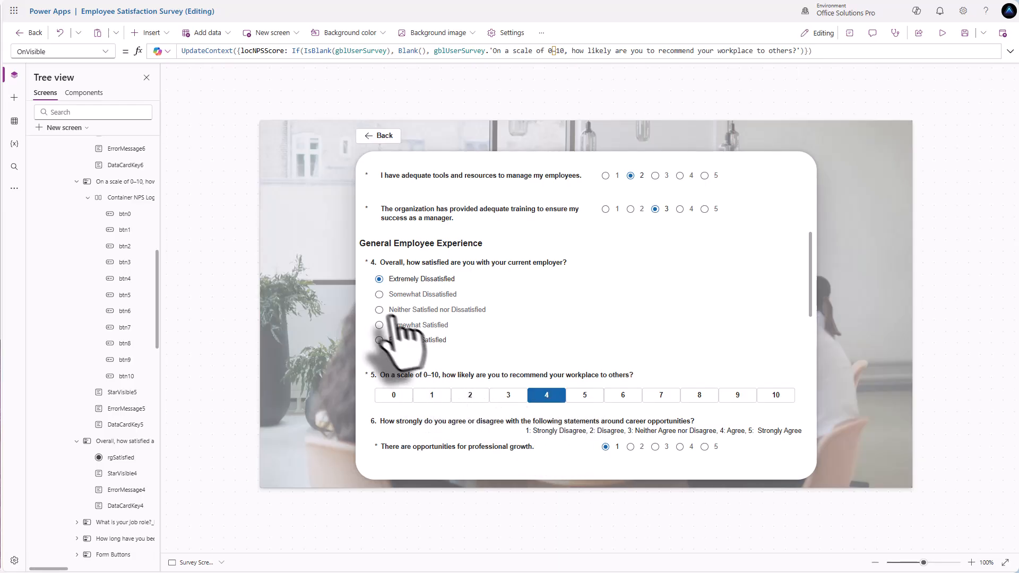
scroll(510, 424, "down", 1)
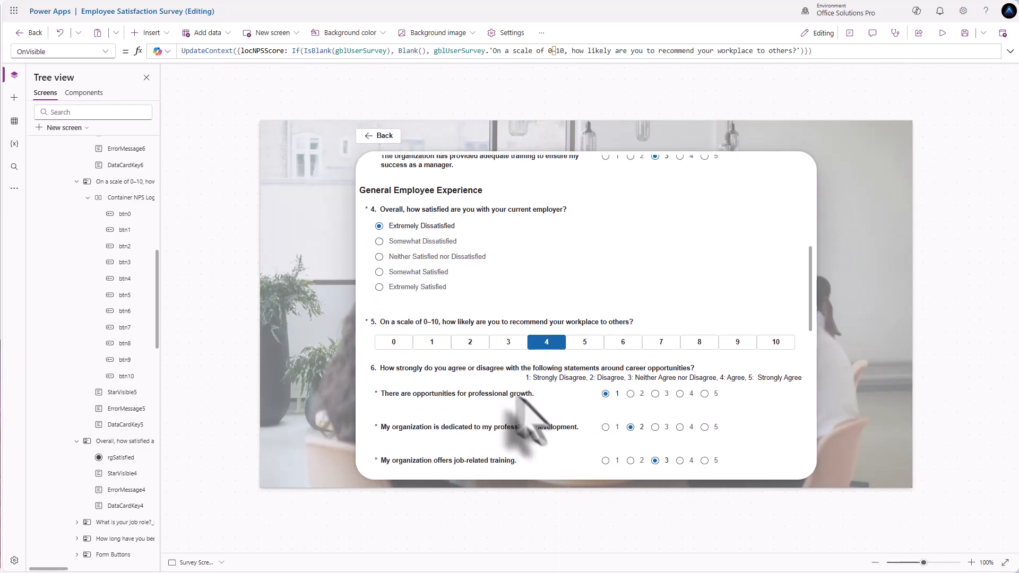
scroll(499, 370, "up", 2)
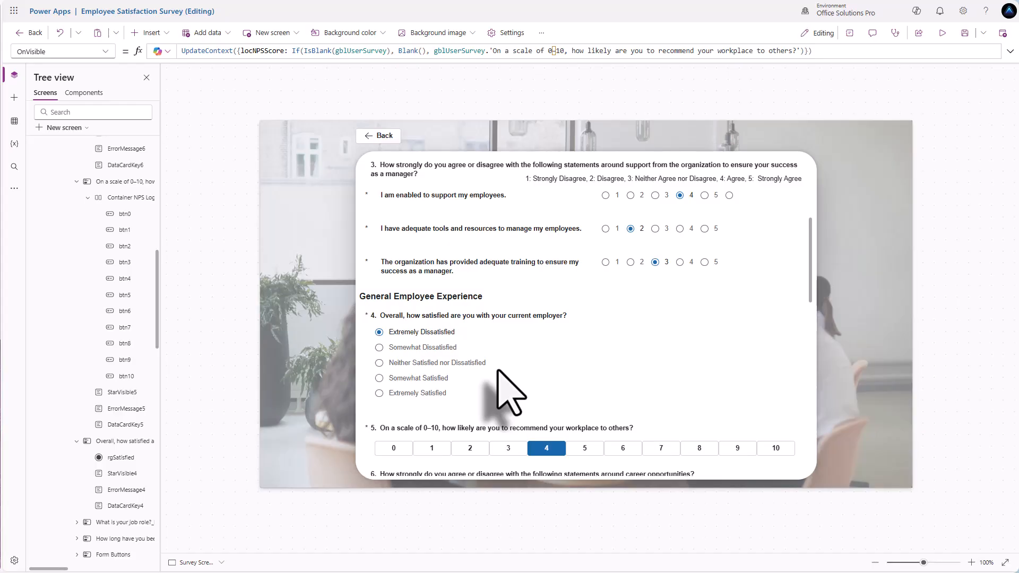
scroll(500, 374, "up", 6)
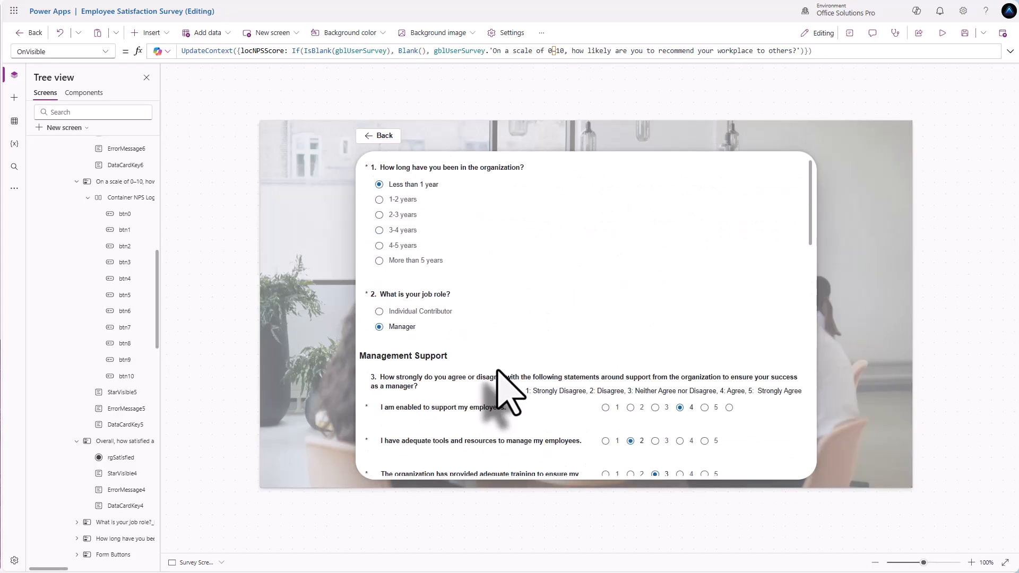
scroll(494, 373, "down", 10)
scroll(484, 387, "down", 10)
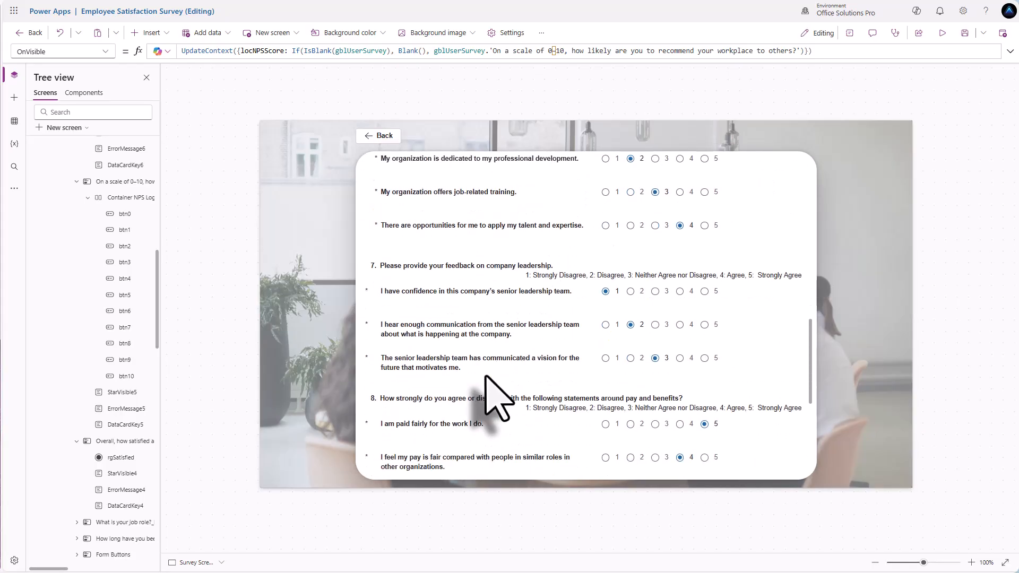
scroll(481, 393, "up", 11)
scroll(481, 385, "up", 6)
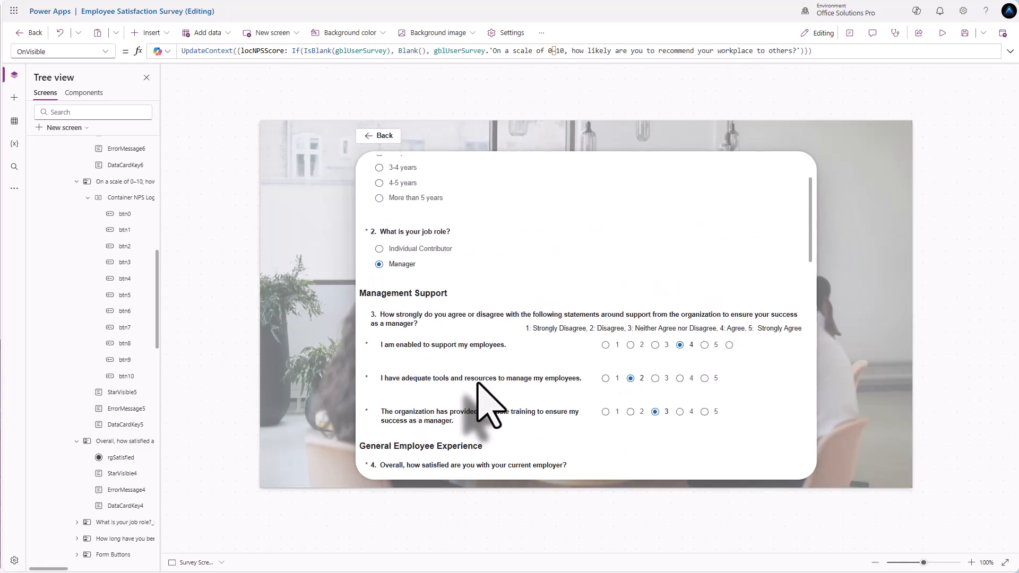
left_click(381, 138, "alt")
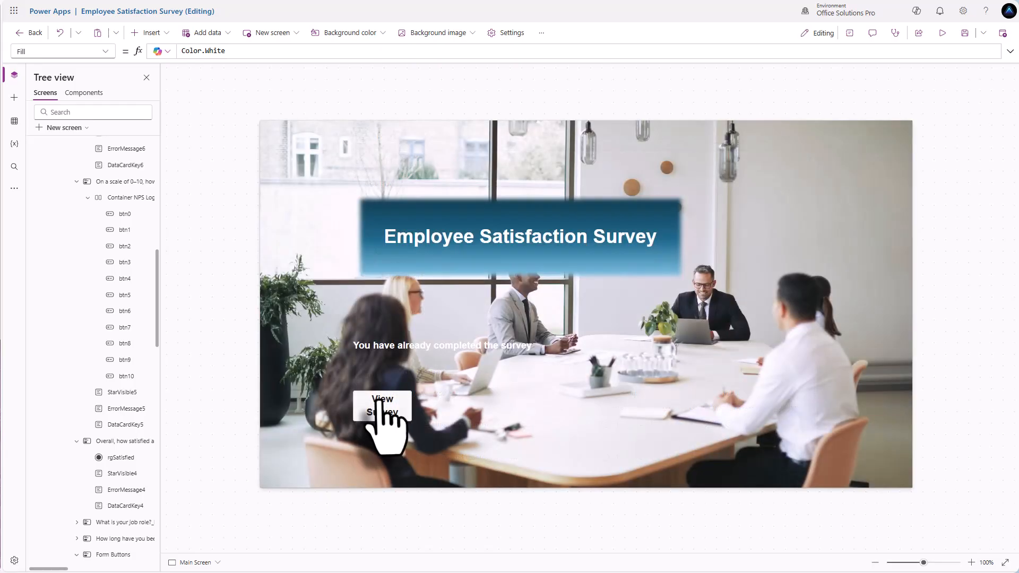
- Read View Survey's two-line OnSelect formula, open the saved survey, and select the question 5 card
left_click(381, 406)
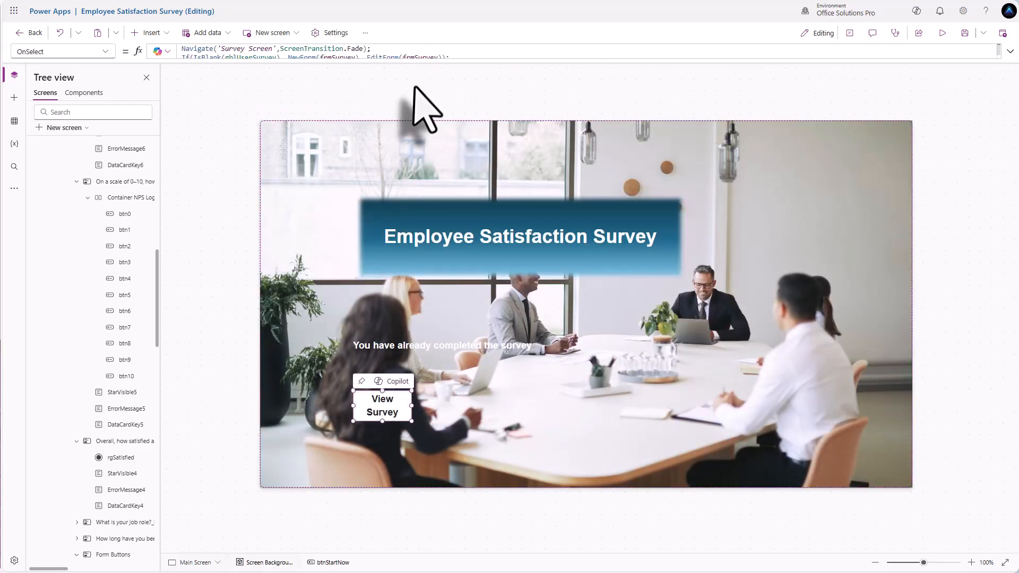
left_click(406, 54)
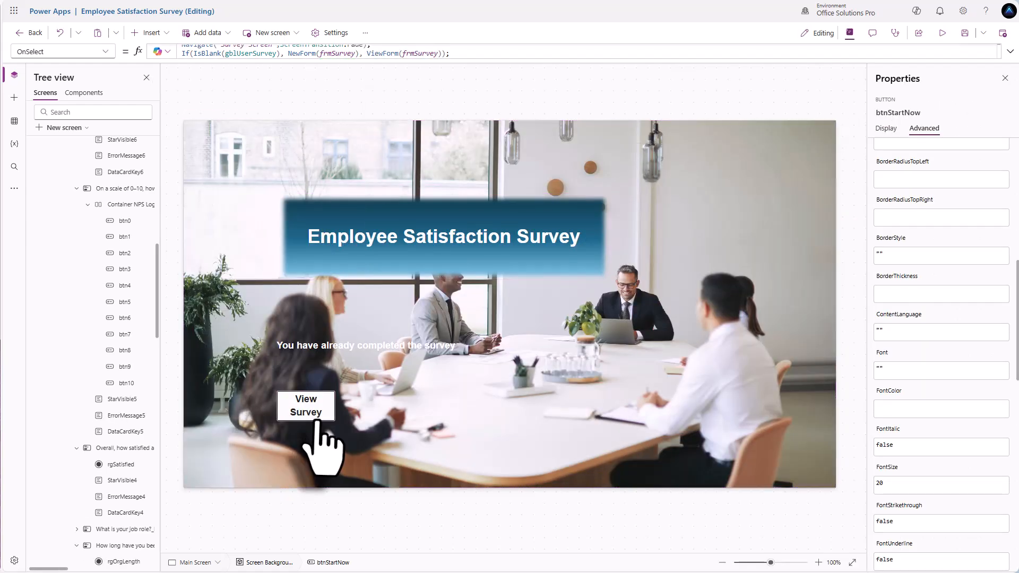
left_click(306, 414, "alt")
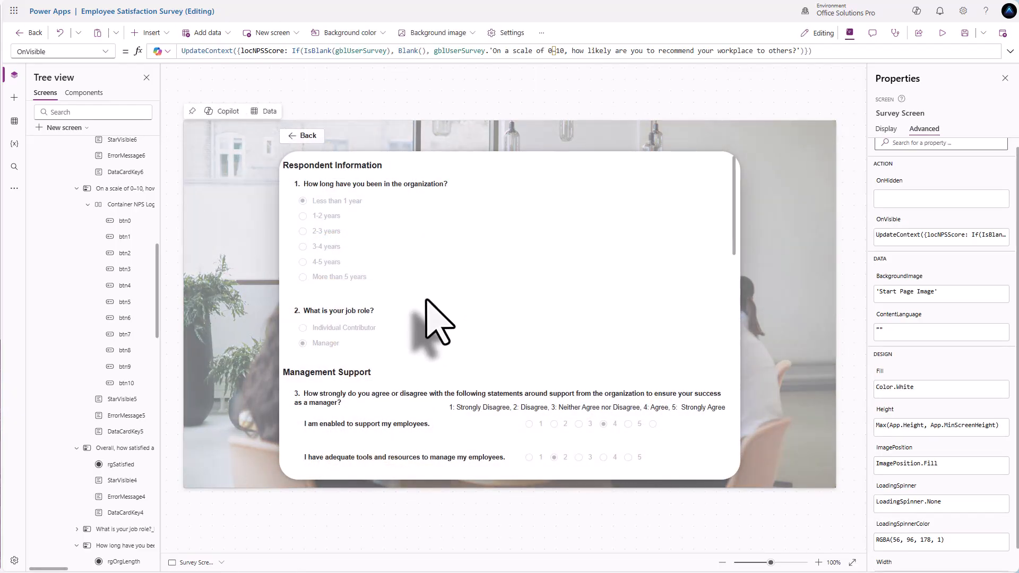
scroll(433, 301, "down", 3)
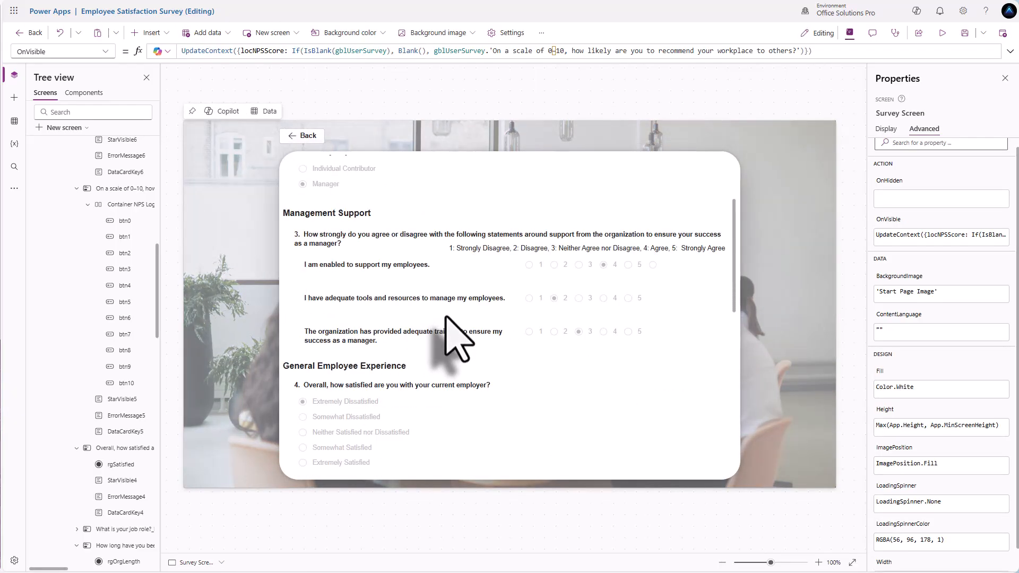
scroll(448, 319, "down", 5)
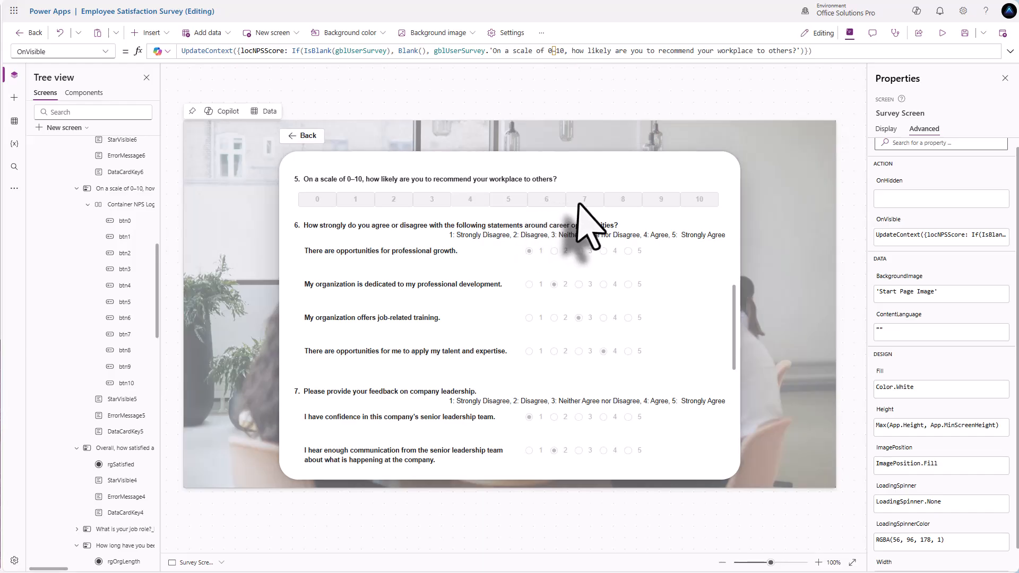
left_click(556, 202)
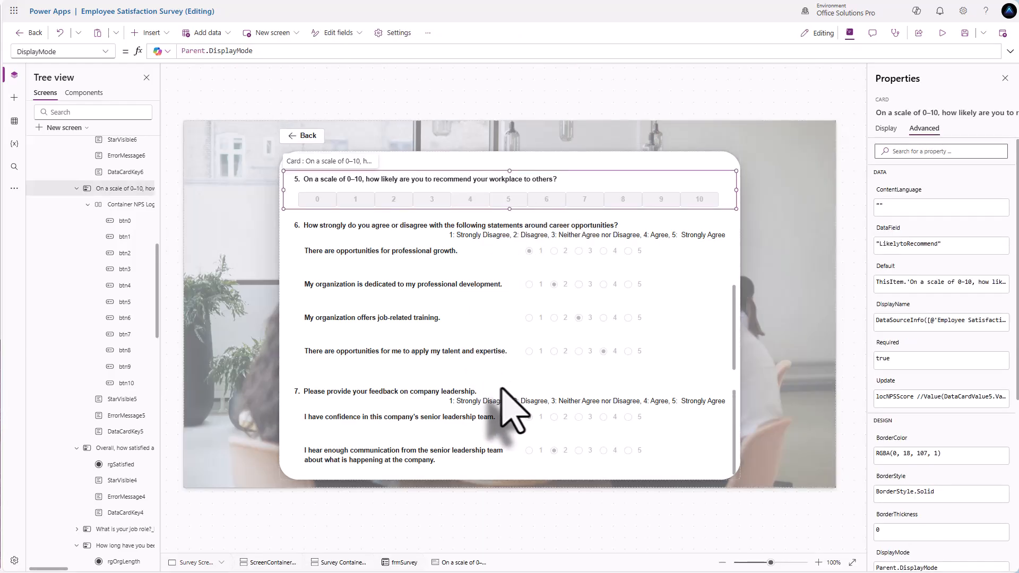
scroll(512, 409, "down", 10)
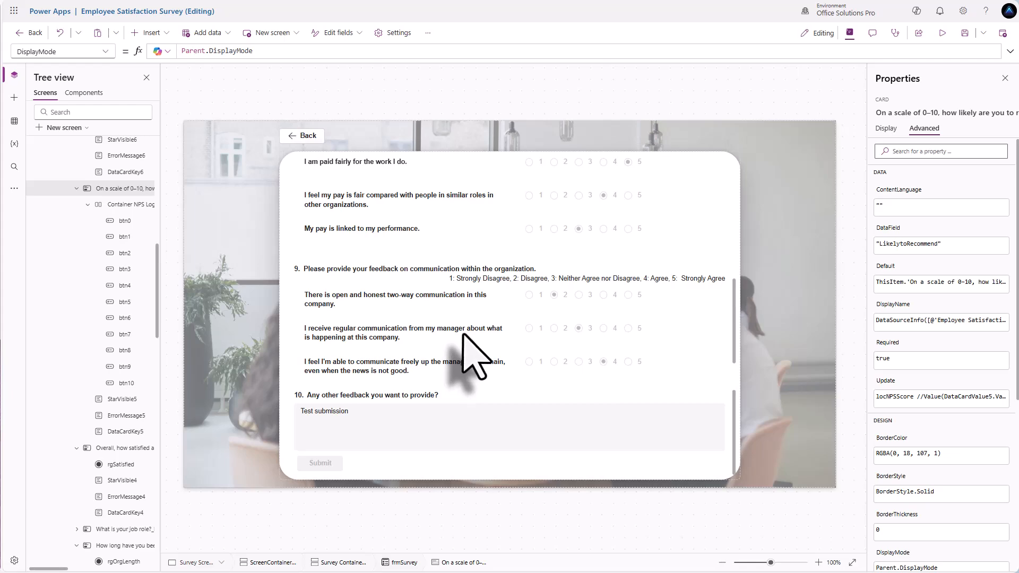
scroll(467, 355, "up", 10)
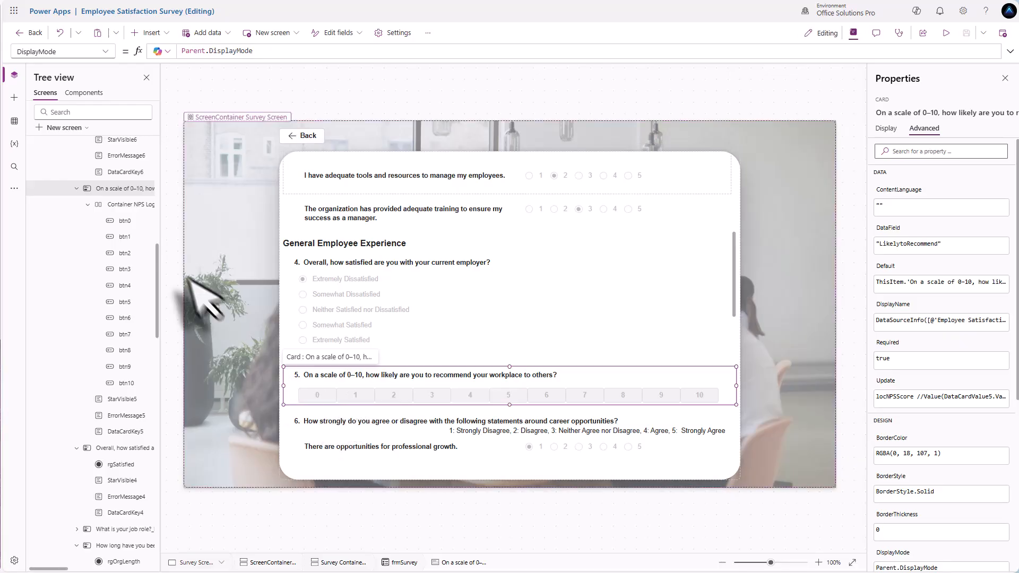
left_click(125, 221)
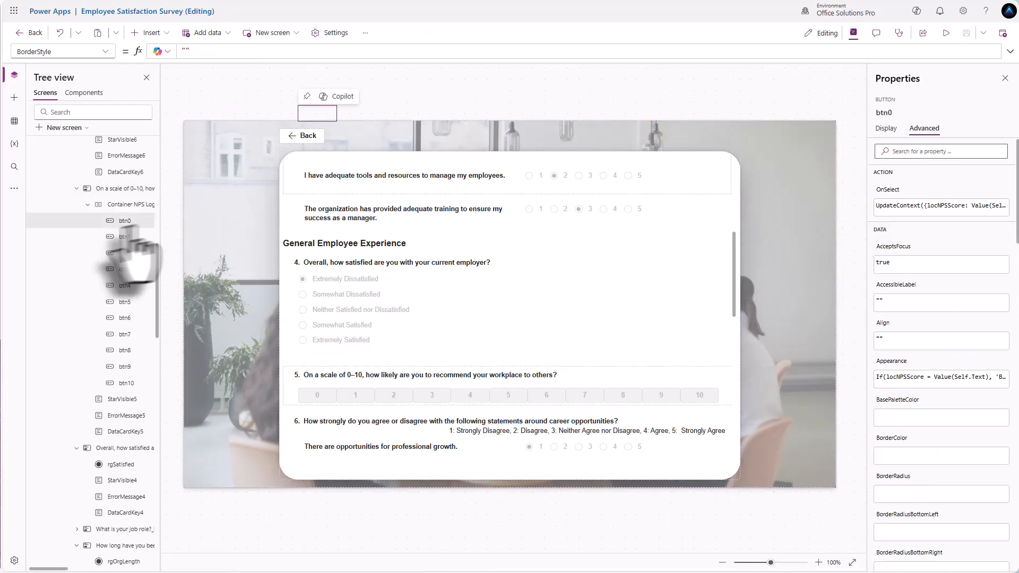
left_click(887, 128)
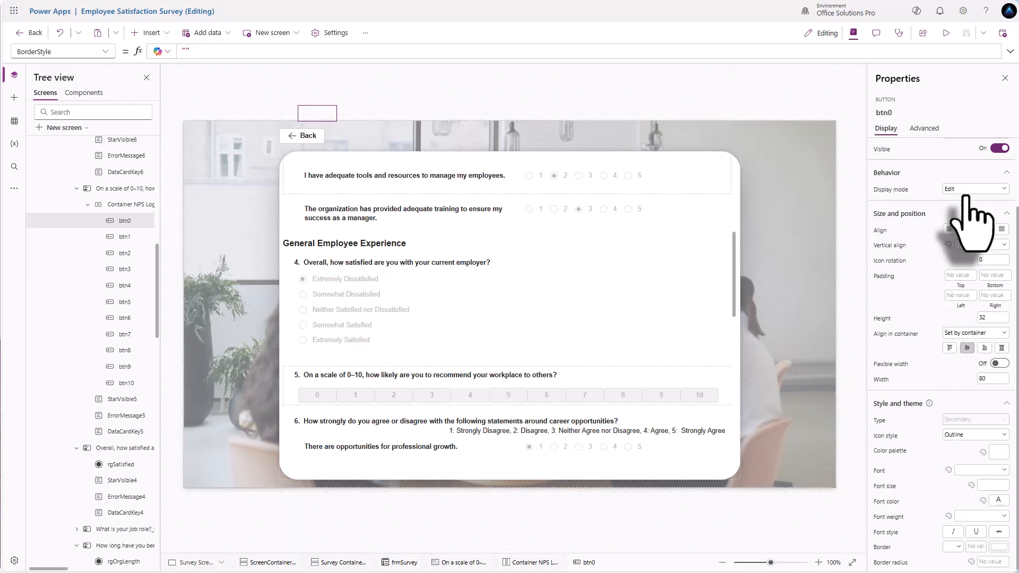
left_click(710, 373)
left_click(725, 388)
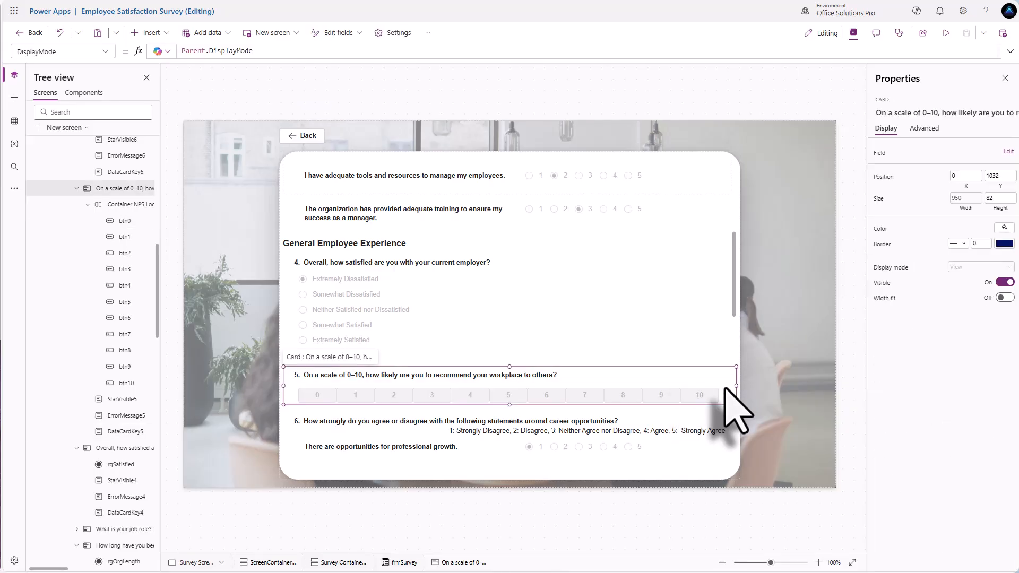
- Try DisplayMode.Edit on the question 5 card, then remove it and uncomment Parent.DisplayMode
left_click(259, 50)
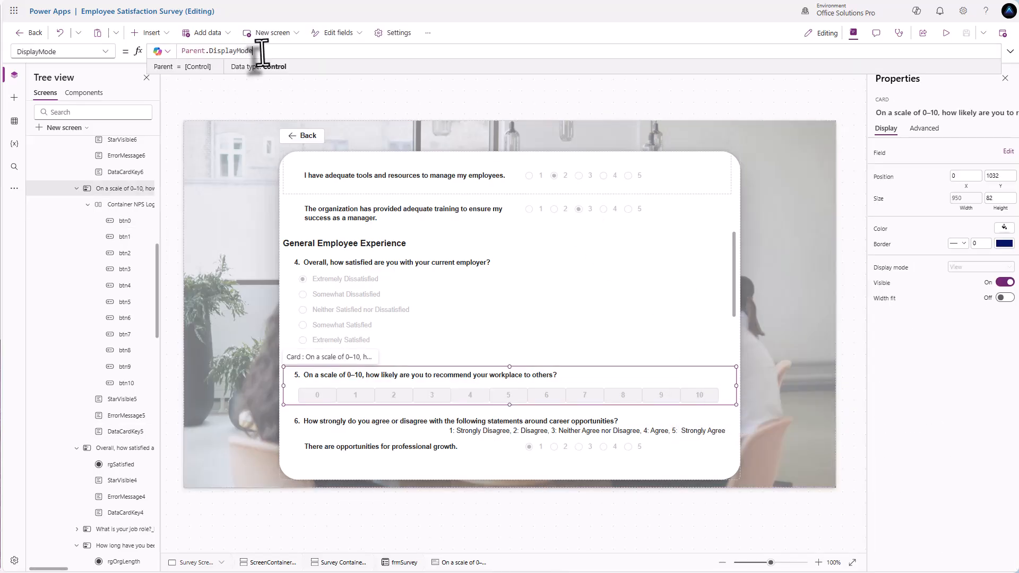
left_click(183, 51)
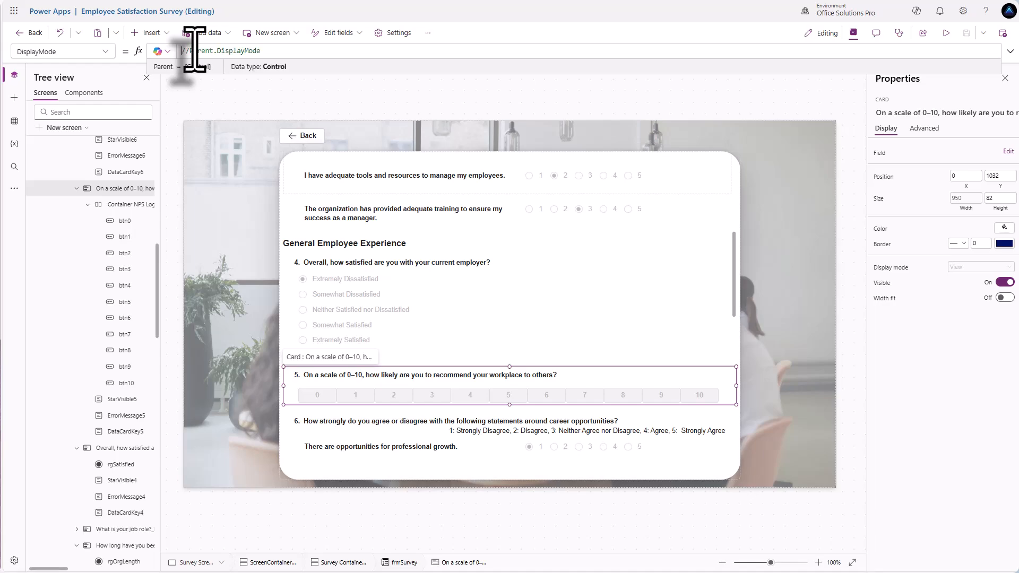
key("shift+Return")
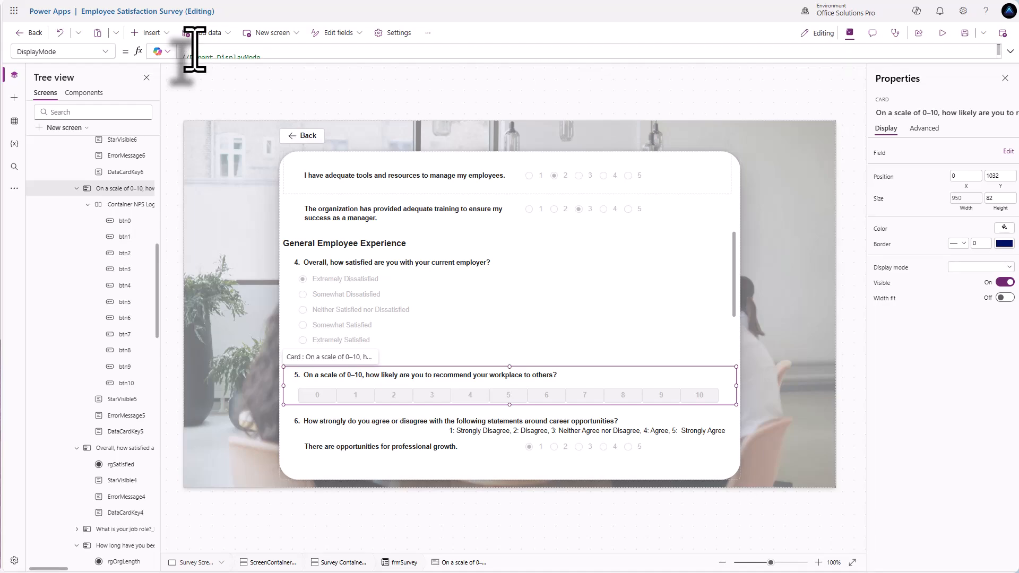
type("Display")
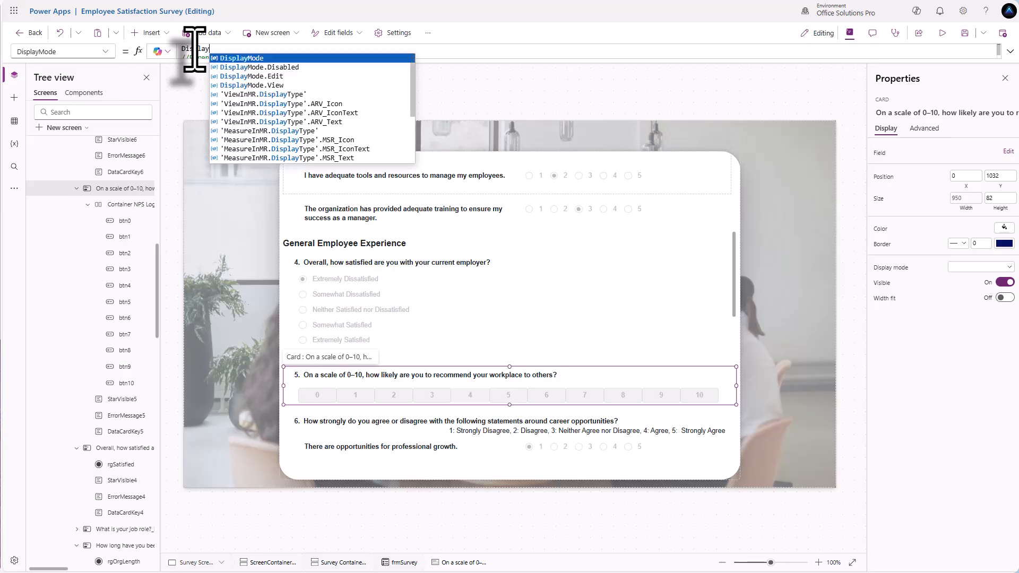
key("Down")
key("Down")
key("Tab")
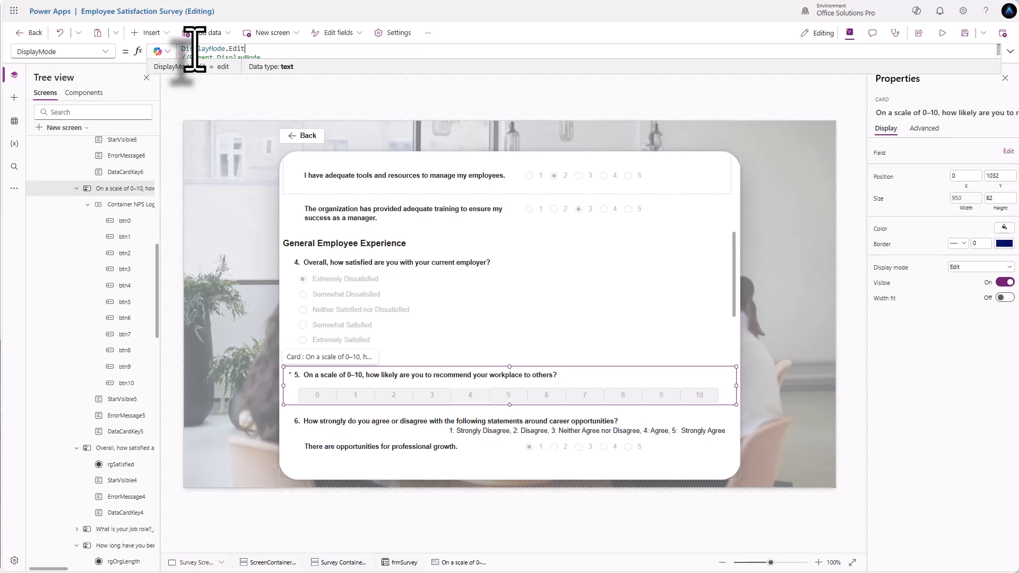
key("BackSpace")
key("BackSpace")
key("BackSpace")
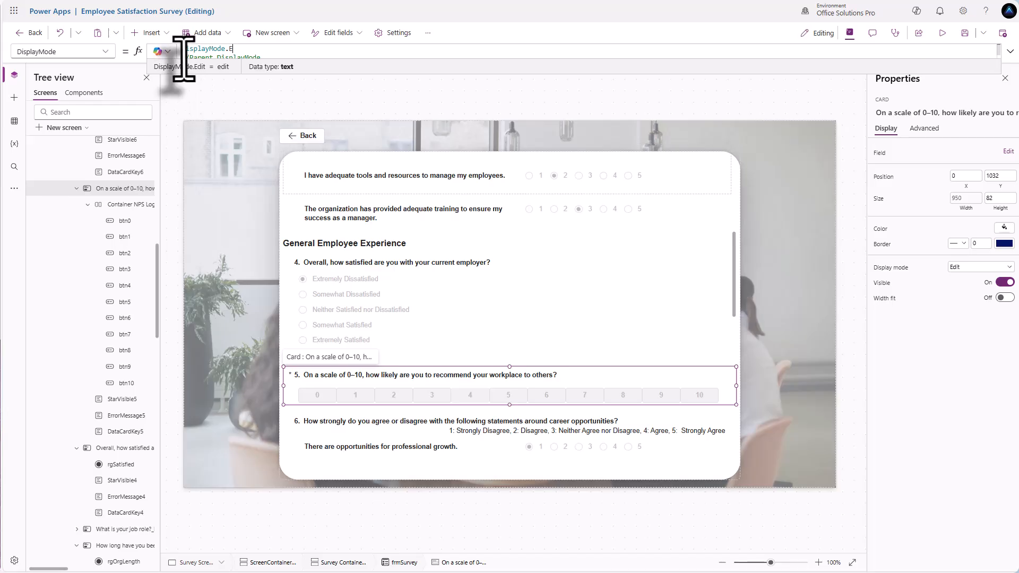
left_click(190, 57)
key("BackSpace")
key("BackSpace")
key("BackSpace")
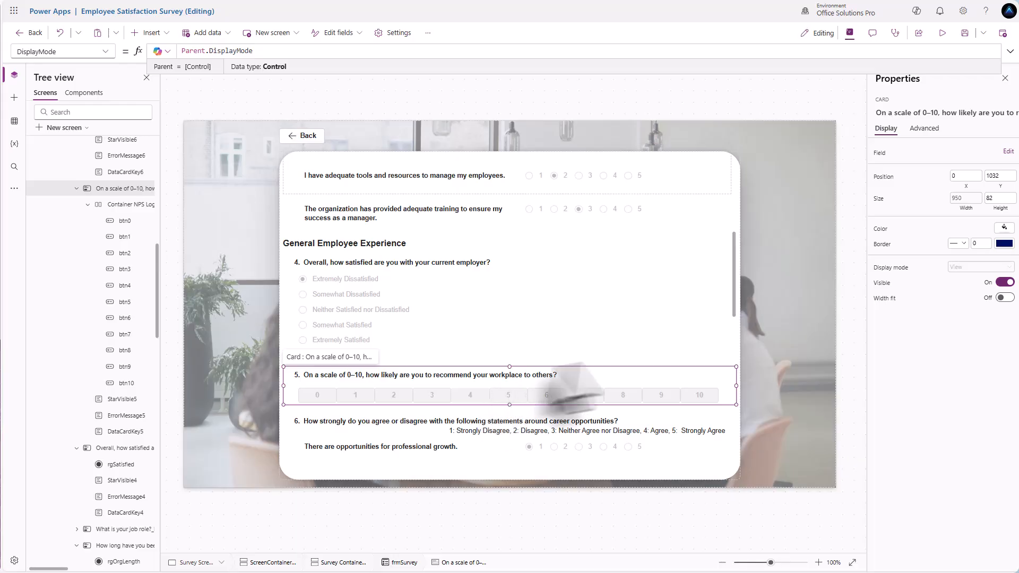
- Back on the Main Screen, change View Survey's OnSelect from ViewForm(frmSurvey) to EditForm(frmSurvey)
left_click(302, 136, "alt")
left_click(316, 414)
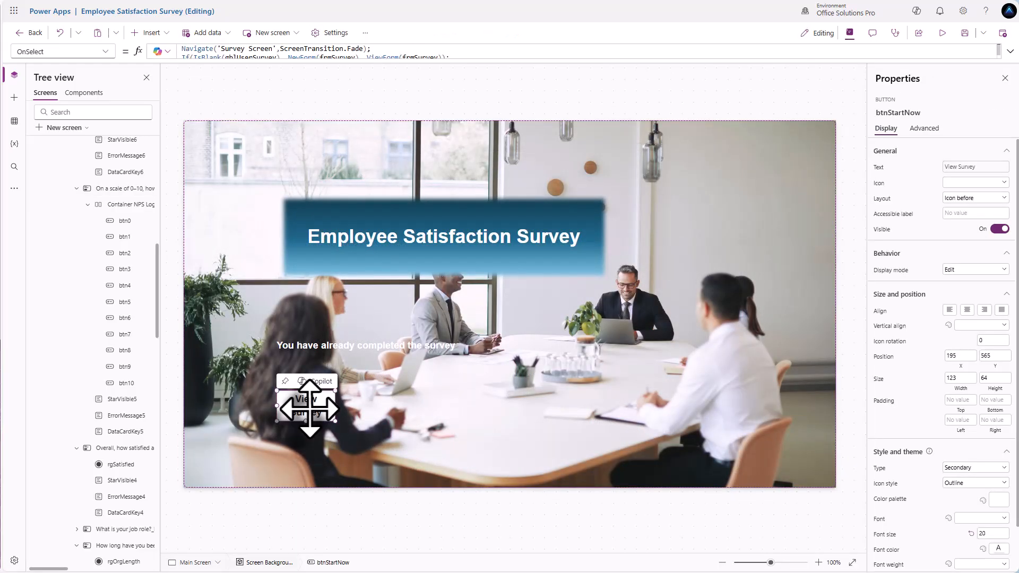
left_click(382, 54)
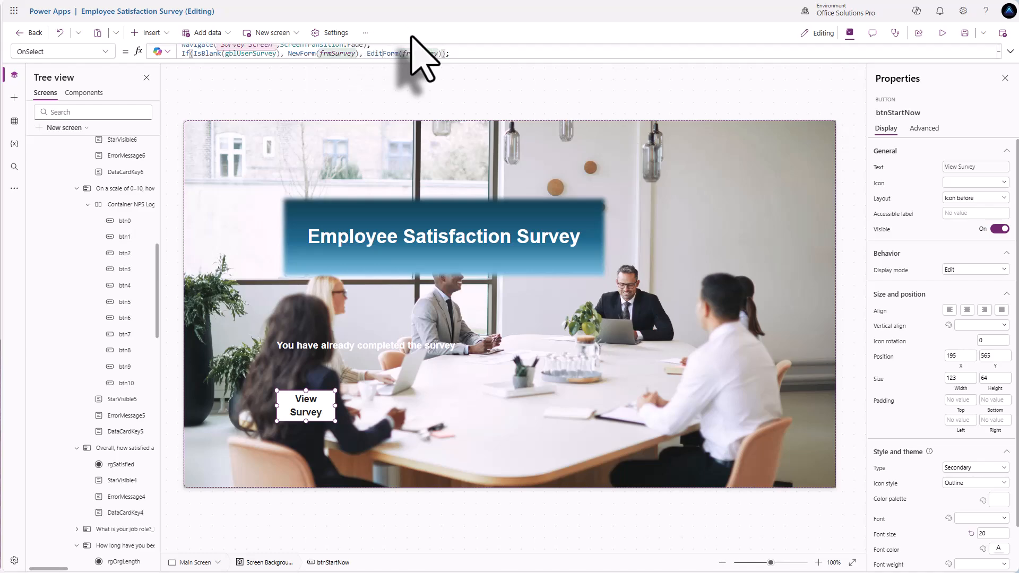
- Open the saved survey from View Survey and scroll through its loaded answers
left_click(315, 412, "alt")
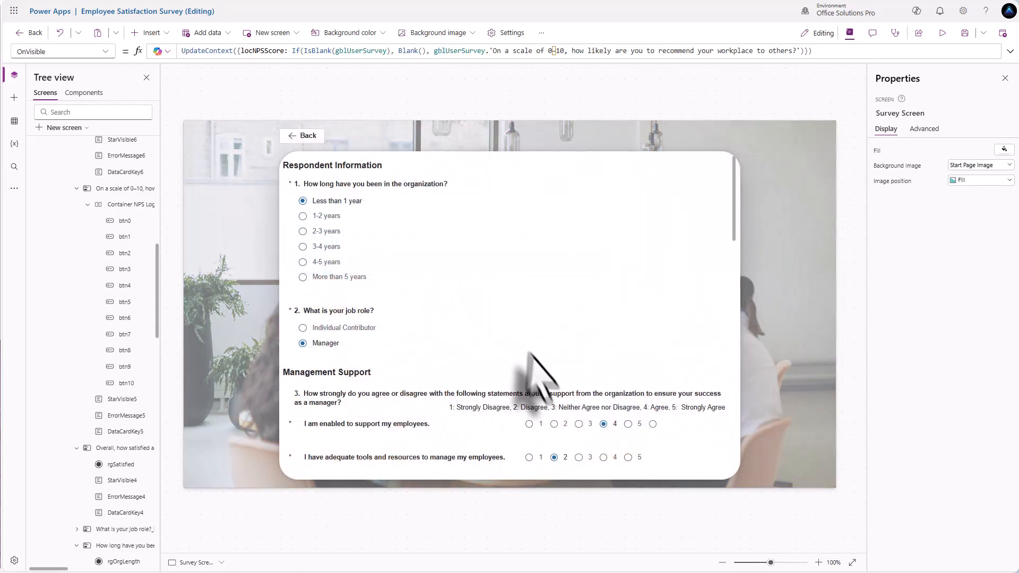
scroll(368, 252, "down", 8)
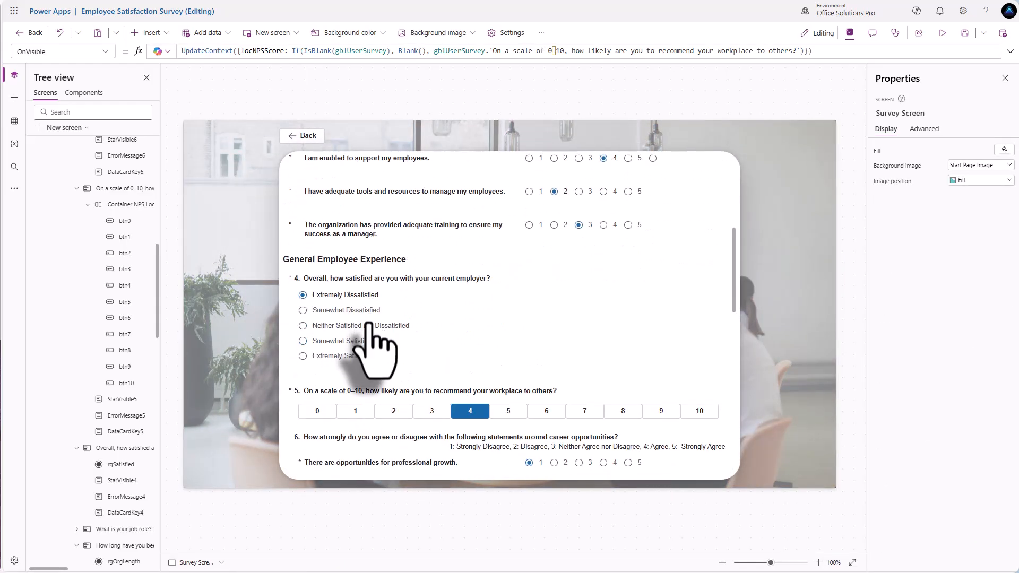
scroll(369, 325, "down", 5)
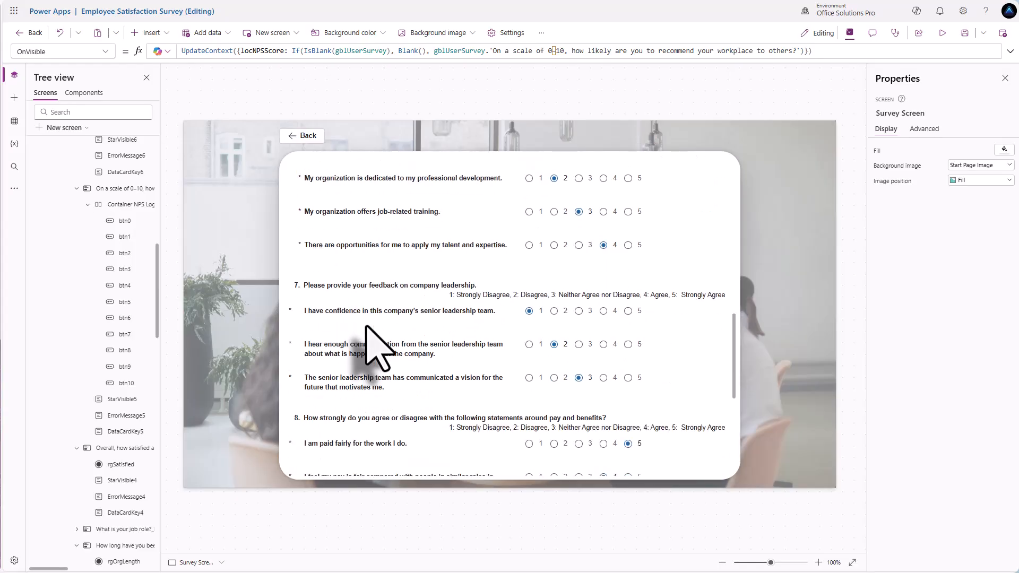
scroll(366, 326, "up", 6)
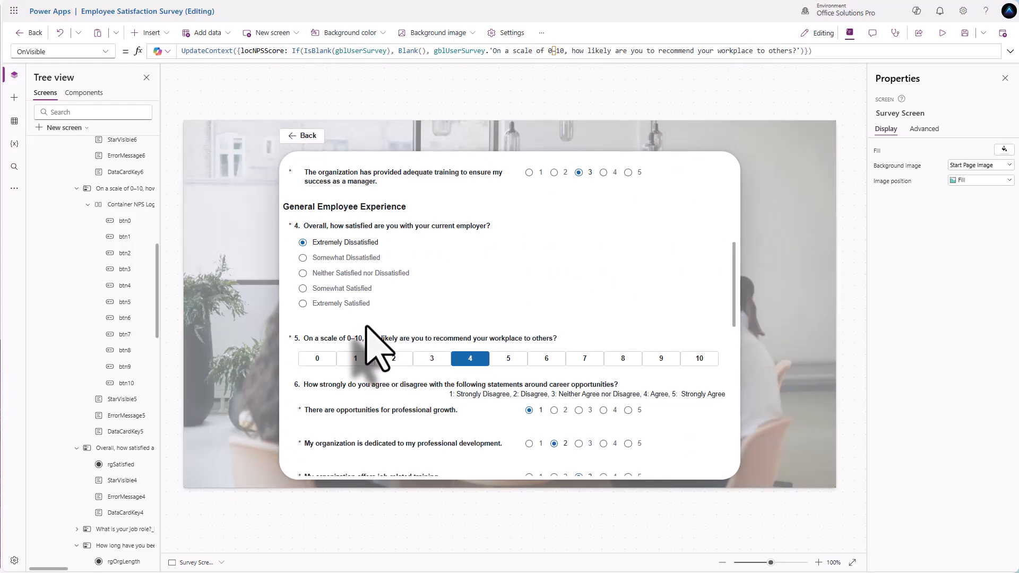
scroll(366, 325, "up", 10)
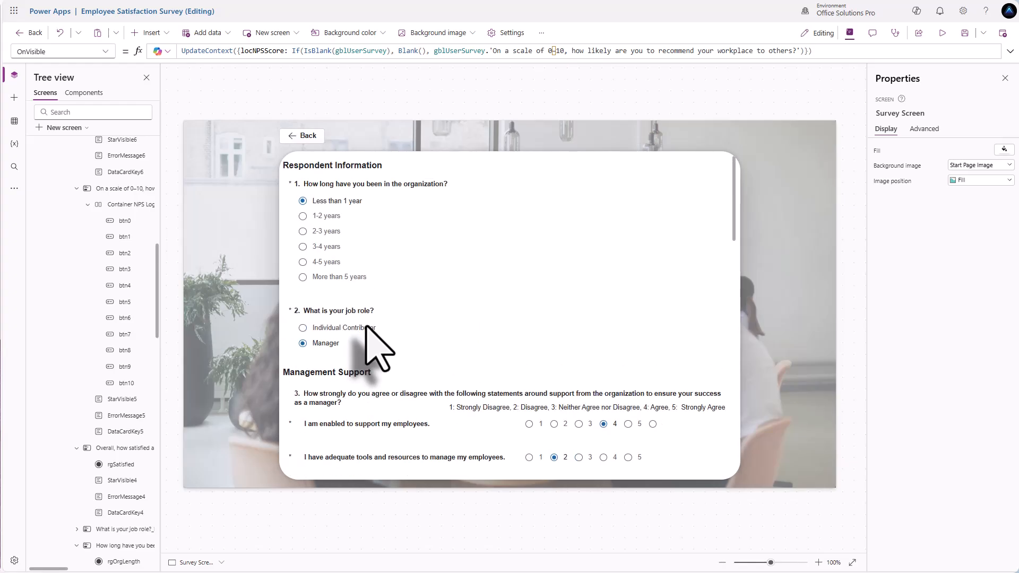
- Scroll to the 0–10 recommendation card showing 4, then select the card and its DataCardKey5 label
scroll(377, 348, "down", 7)
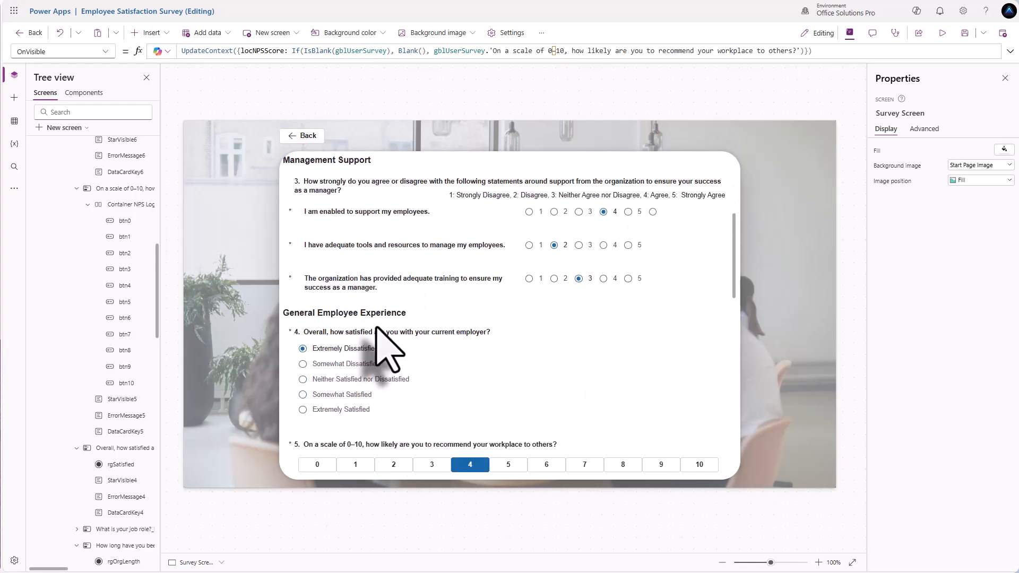
scroll(376, 327, "down", 1)
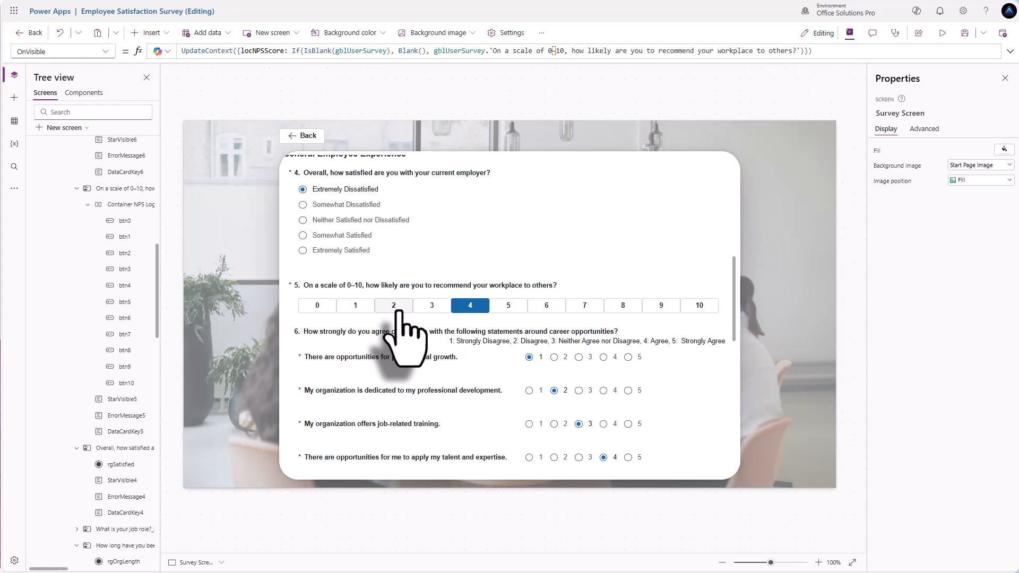
left_click(567, 307)
left_click(549, 289)
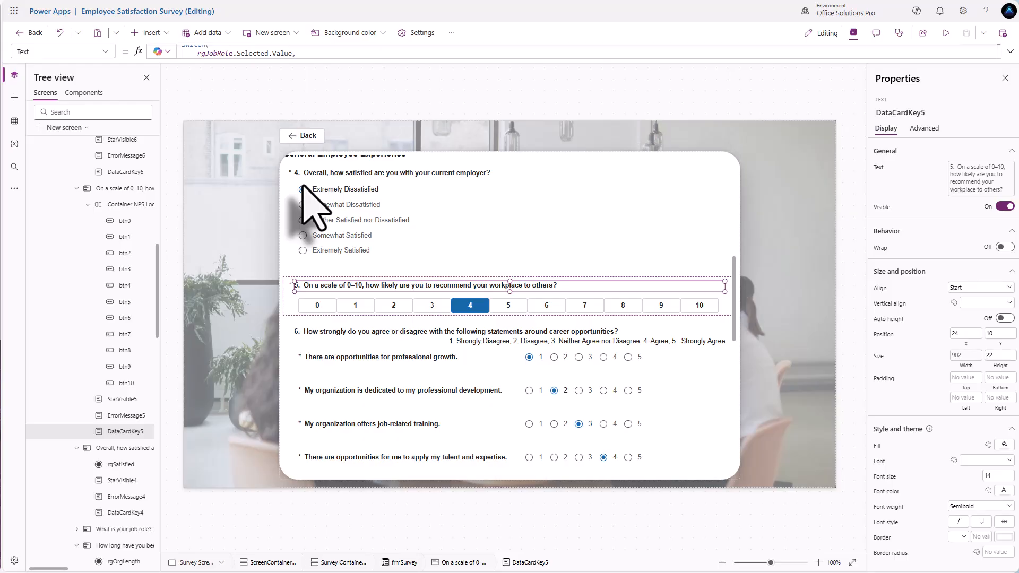
- Insert a rectangle and stretch it over the whole 0–10 score button row
left_click(162, 32)
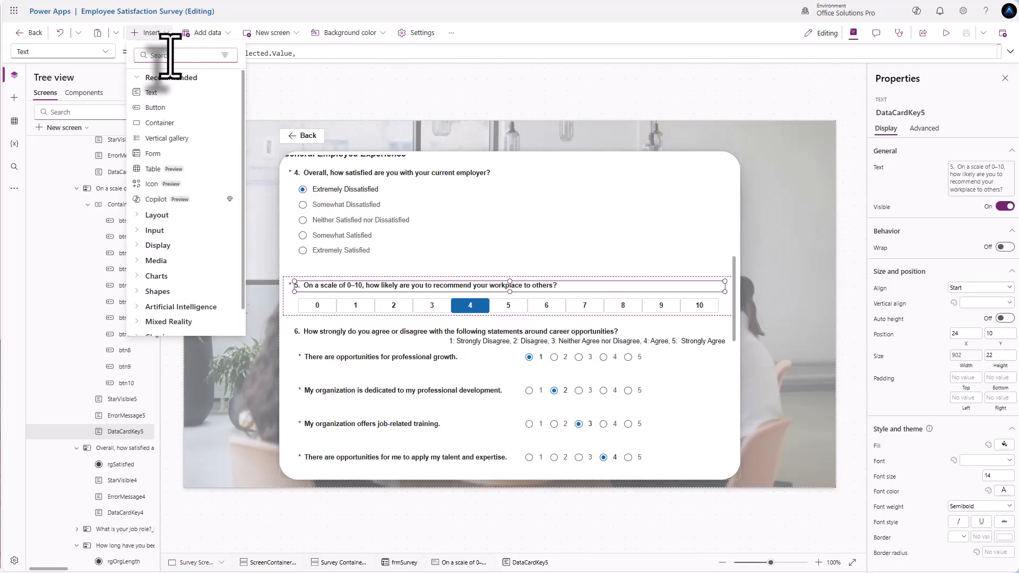
type("rec")
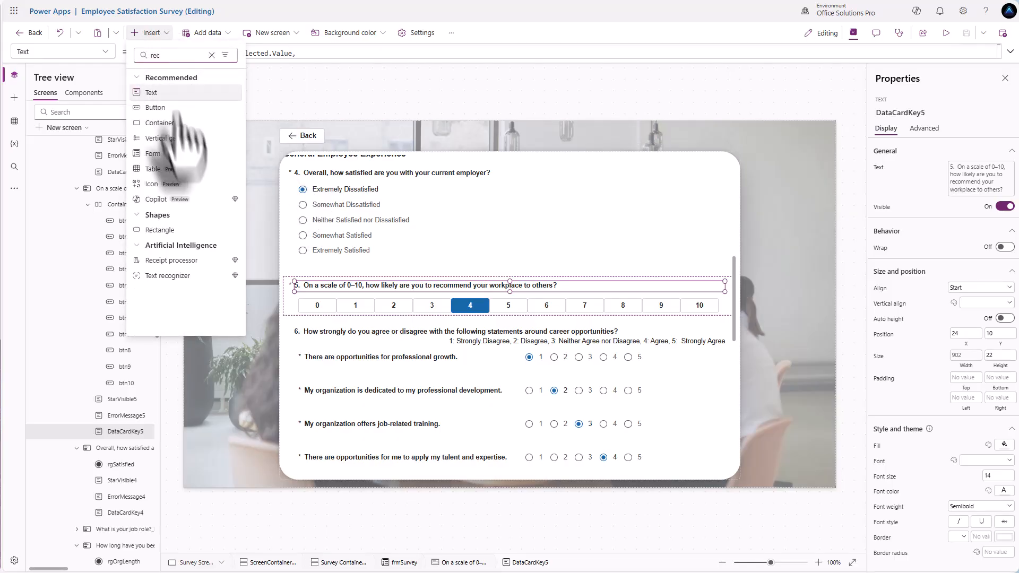
left_click(180, 229)
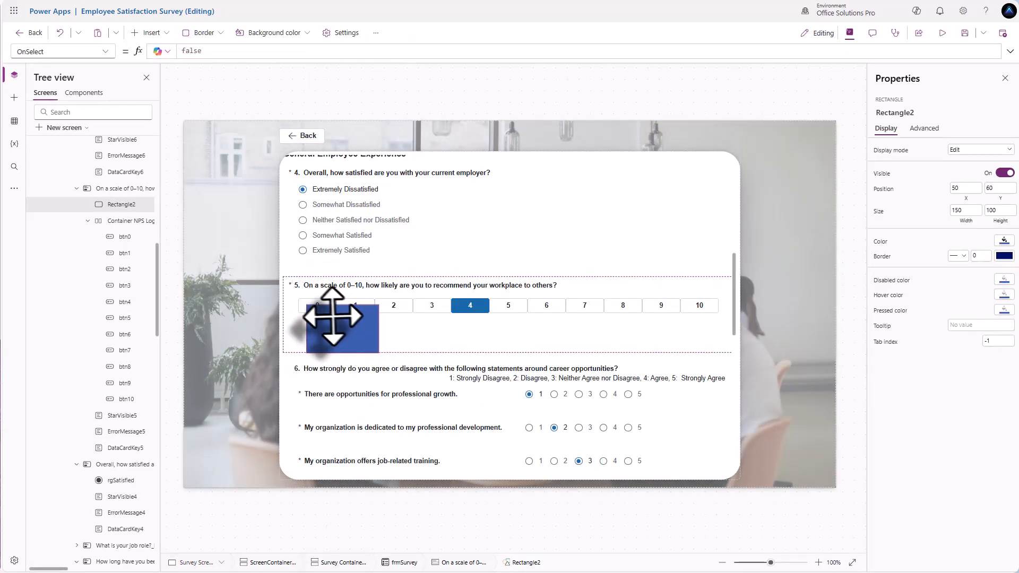
left_click_drag(325, 313, 338, 311)
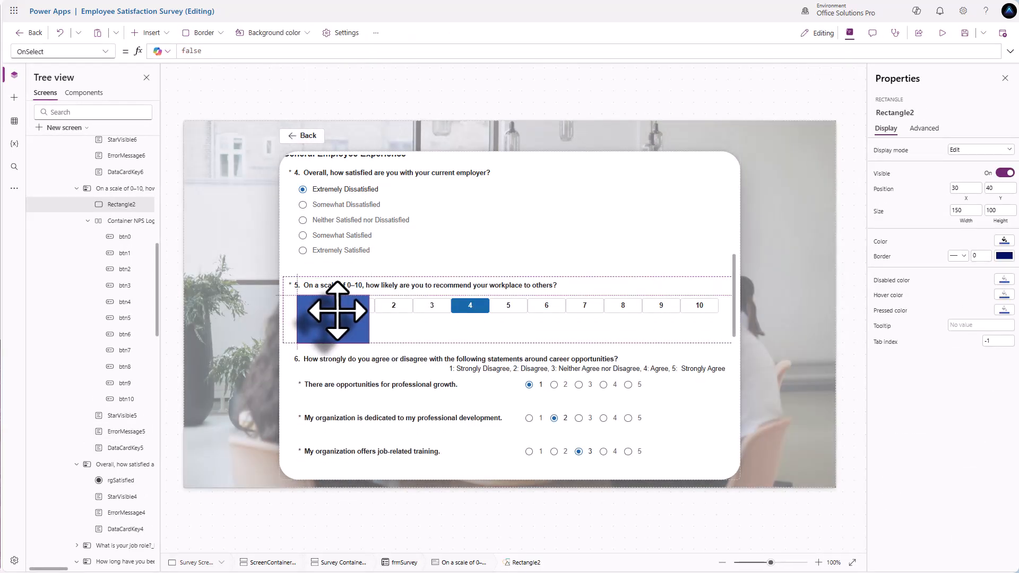
left_click_drag(369, 343, 431, 337)
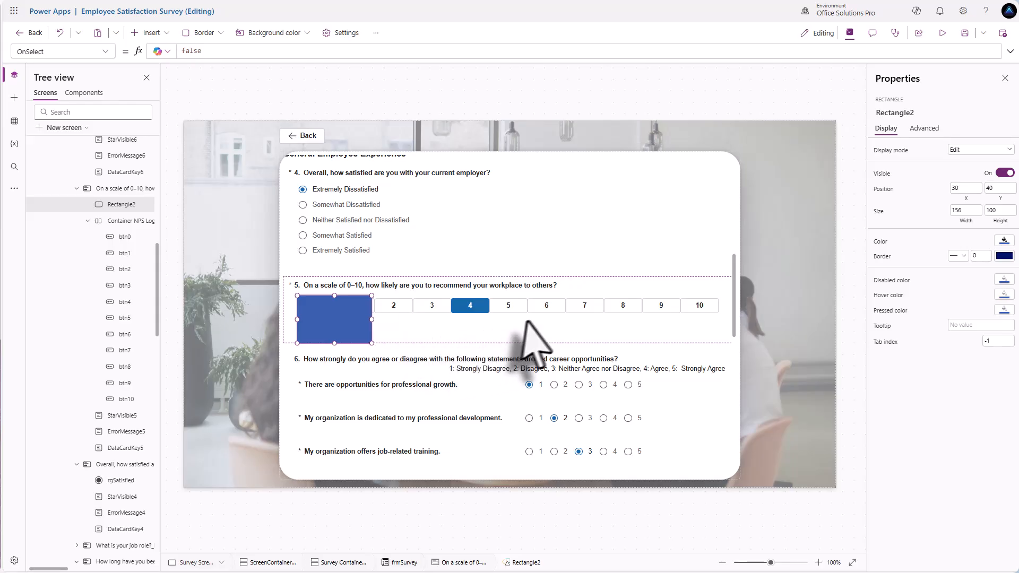
left_click_drag(611, 317, 717, 314)
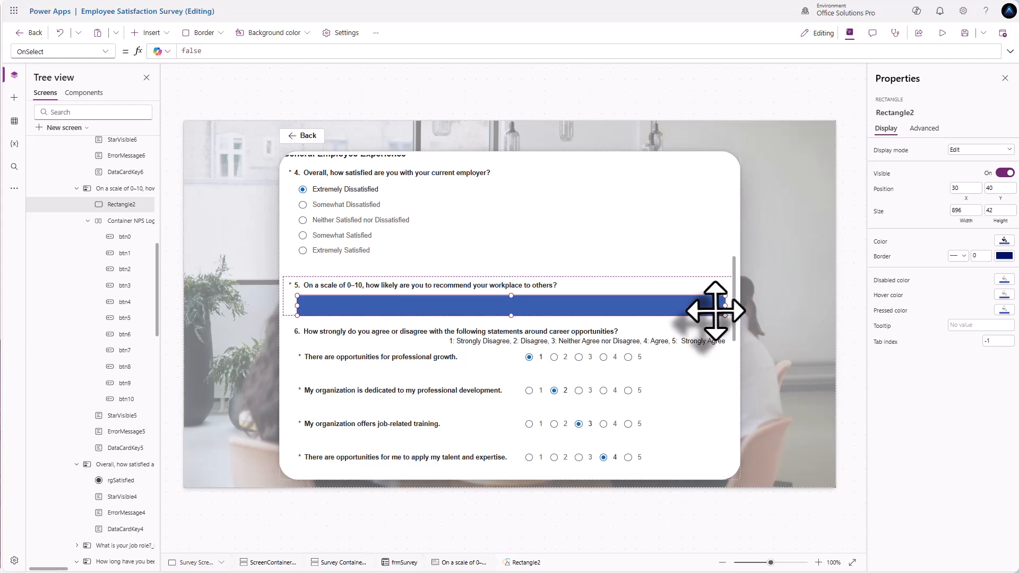
- Give the rectangle a transparent fill and BorderStyle None, then preview the app
left_click(1004, 240)
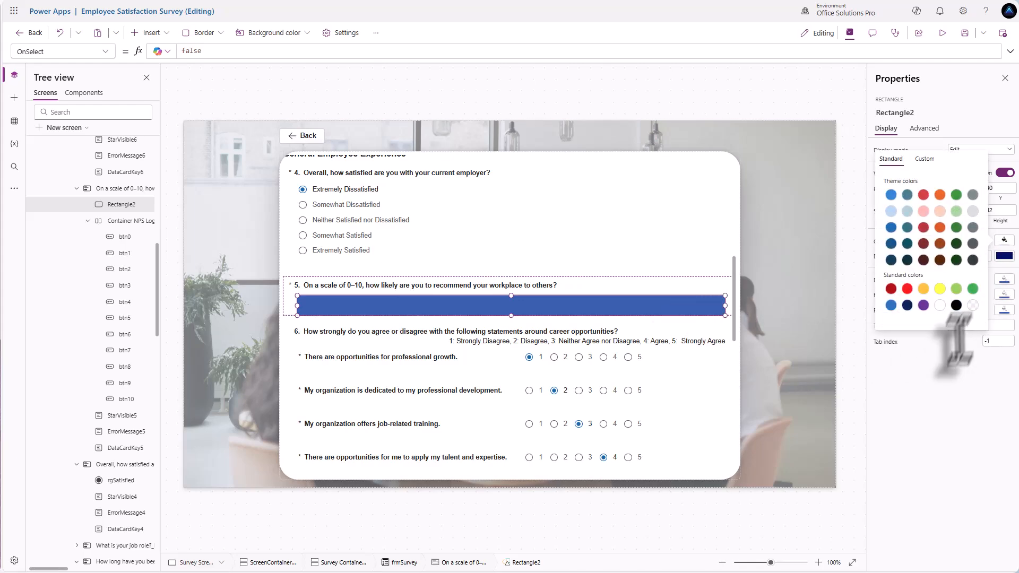
left_click(942, 372)
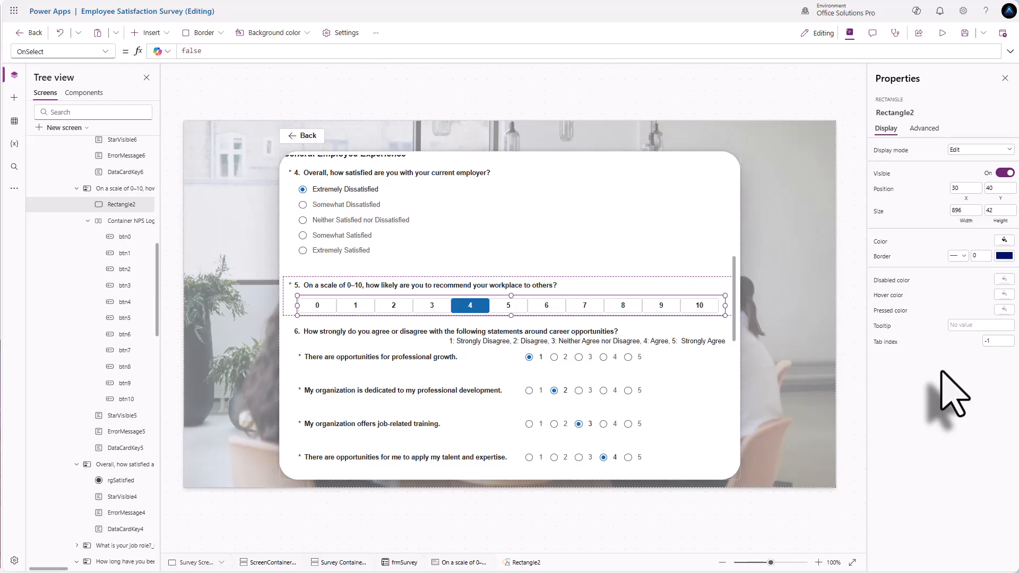
left_click(924, 128)
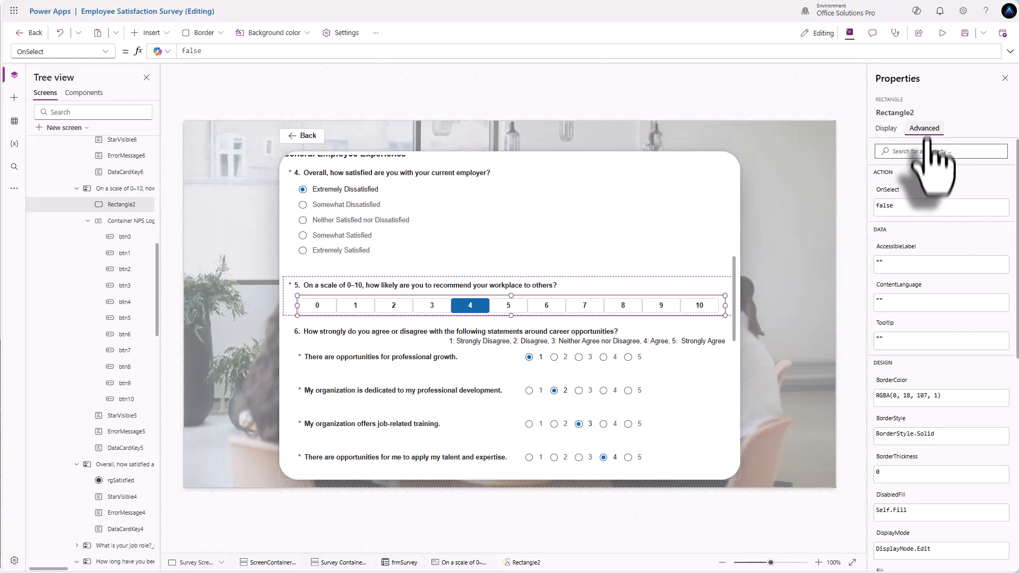
left_click(935, 437)
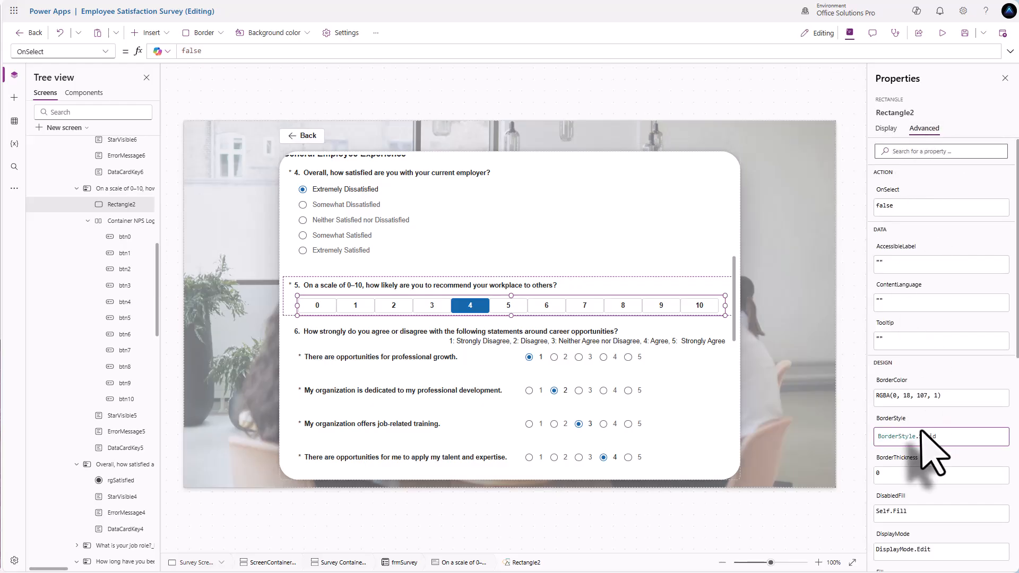
type("N")
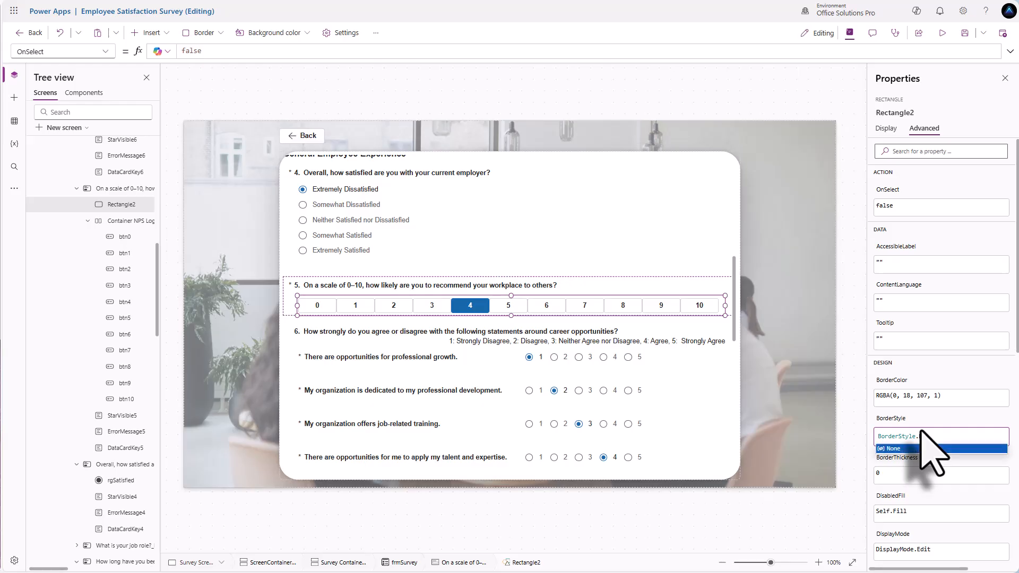
type("one")
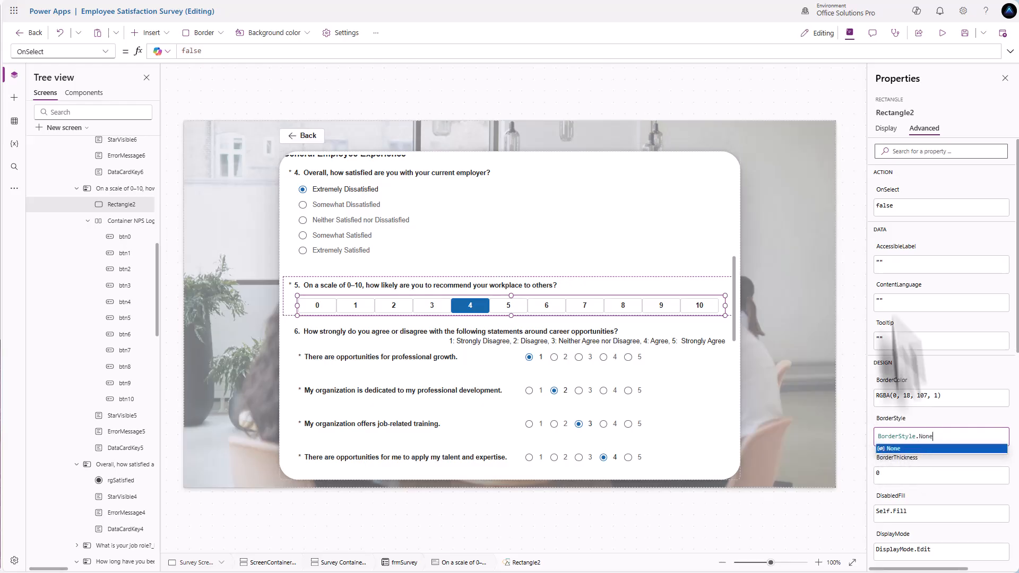
left_click(941, 33)
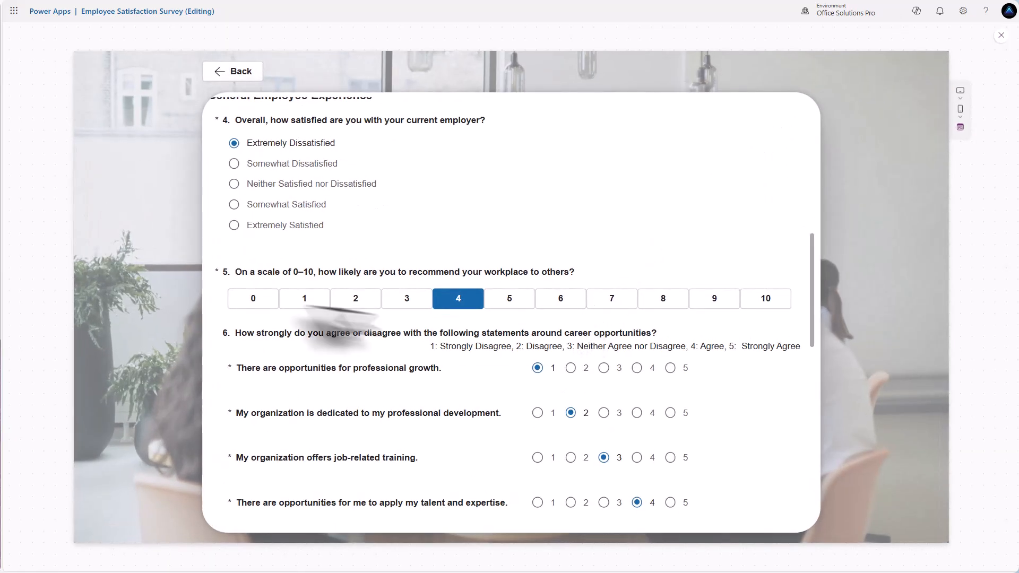
- Scroll through the previewed survey with the saved answers, then exit preview to the editor
scroll(544, 308, "down", 5)
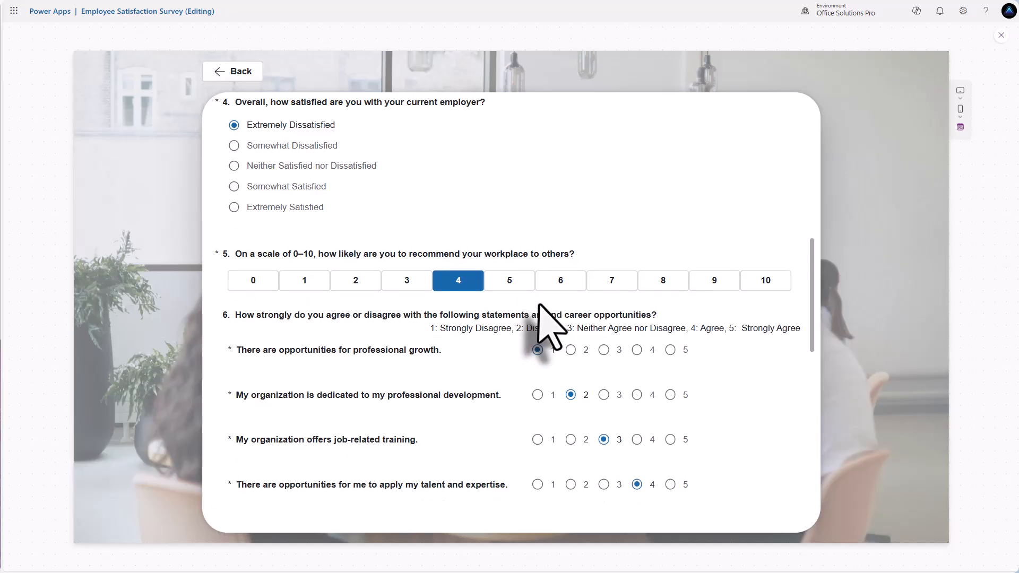
scroll(558, 374, "up", 5)
scroll(566, 336, "up", 5)
scroll(569, 336, "down", 4)
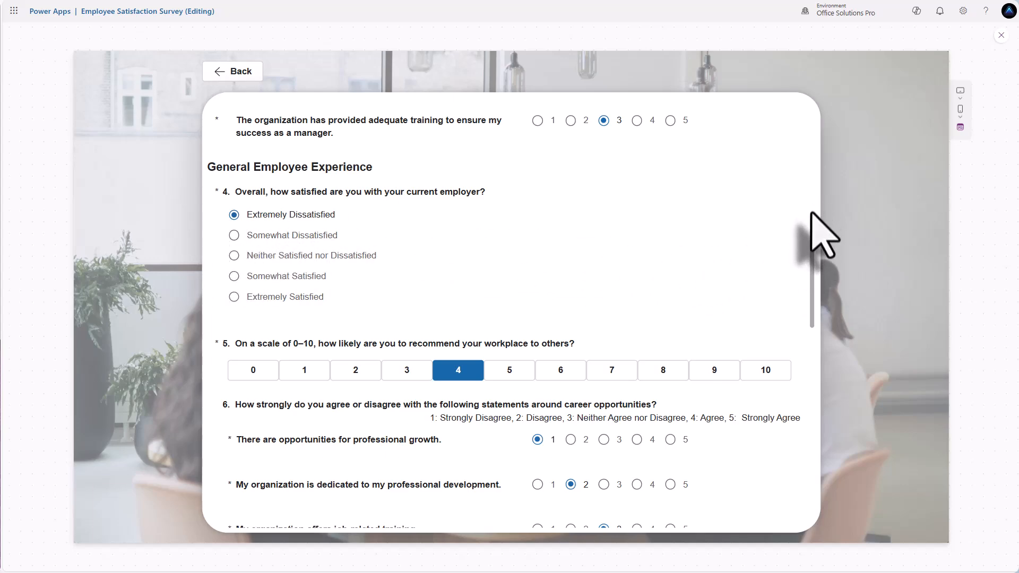
scroll(796, 228, "down", 5)
scroll(552, 281, "up", 6)
scroll(531, 308, "down", 1)
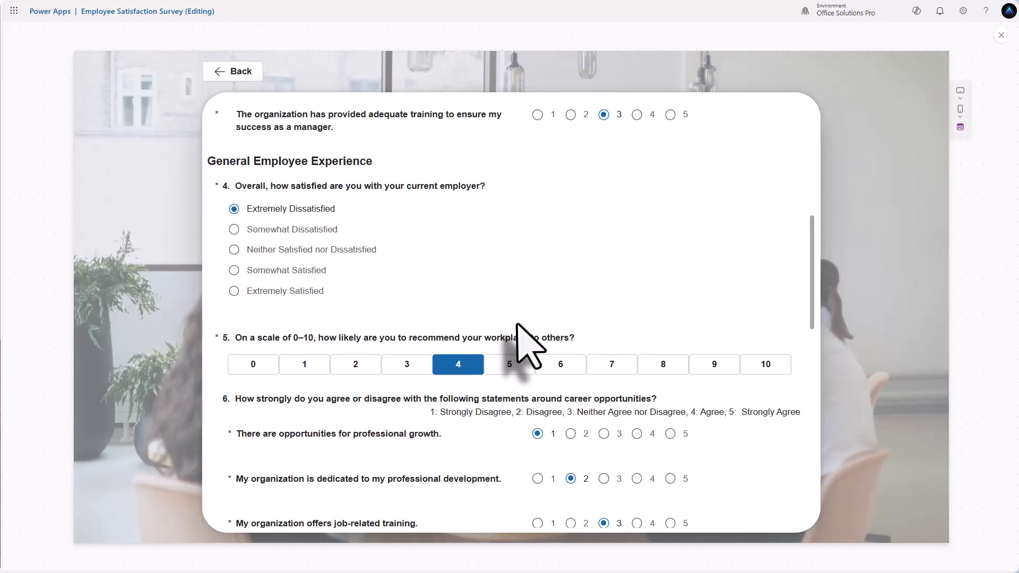
scroll(509, 255, "down", 2)
scroll(507, 266, "up", 2)
scroll(425, 276, "down", 4)
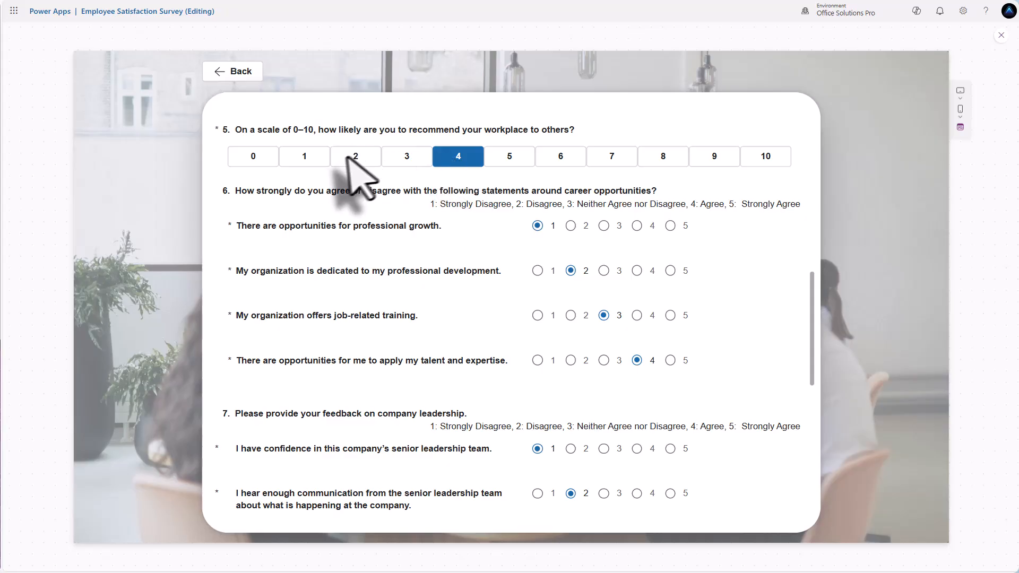
scroll(543, 166, "down", 1)
scroll(540, 169, "down", 3)
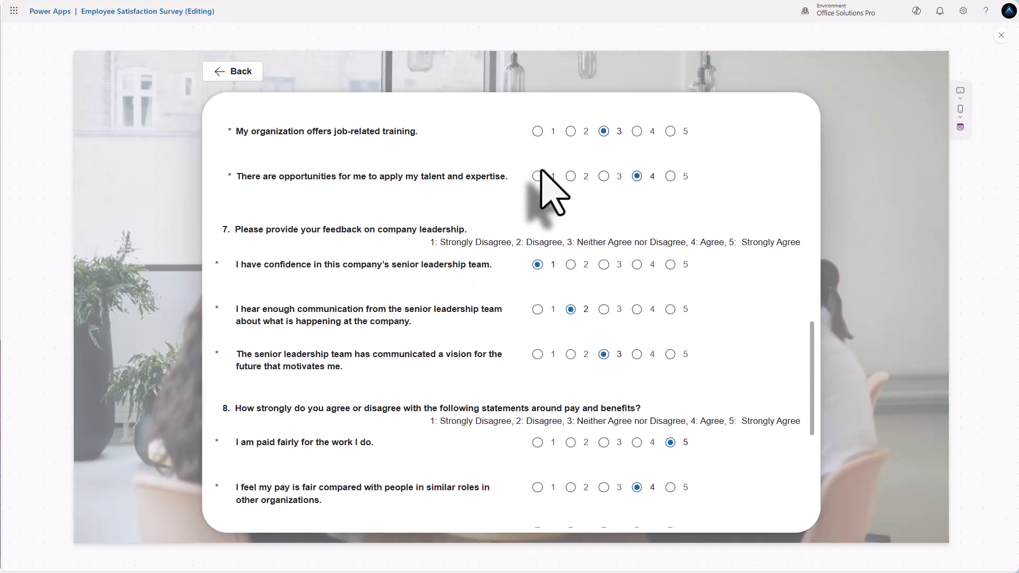
scroll(541, 181, "up", 5)
scroll(539, 196, "down", 5)
scroll(542, 196, "up", 5)
scroll(541, 207, "up", 4)
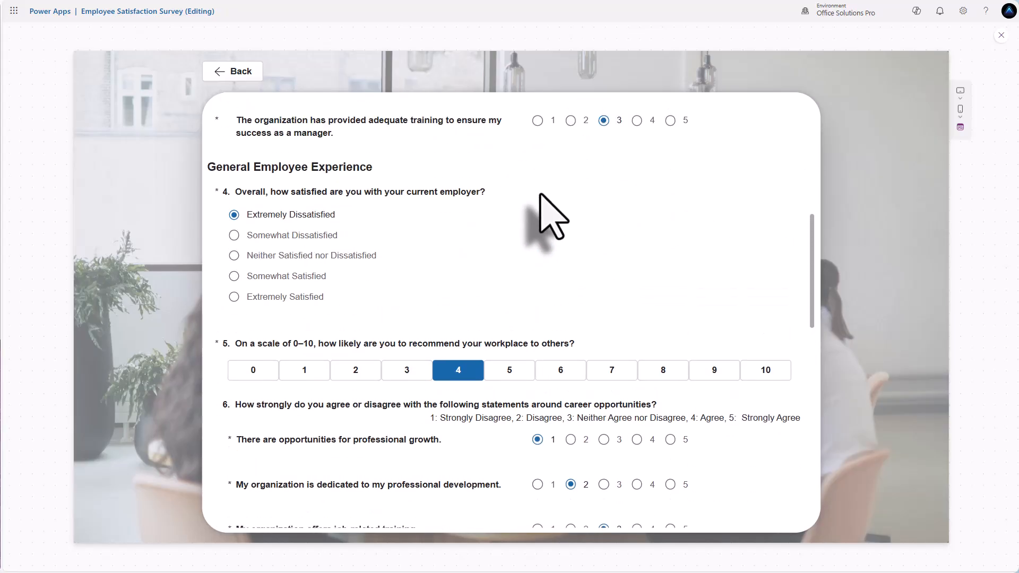
scroll(537, 215, "down", 4)
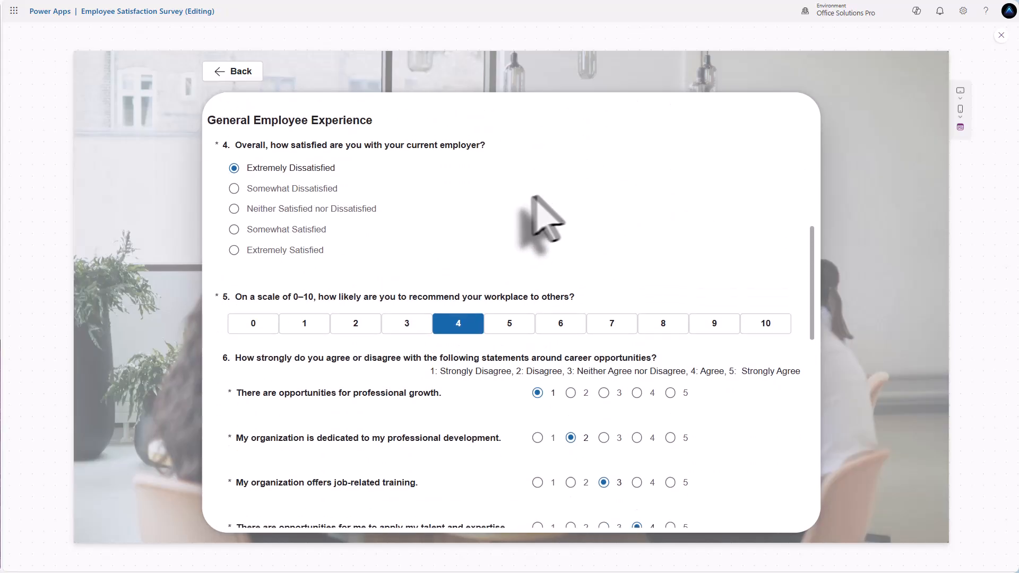
left_click(1002, 35)
- Set Rectangle2's Visible property to If(IsBlank(gblUserSurvey), false, true)
left_click(479, 317)
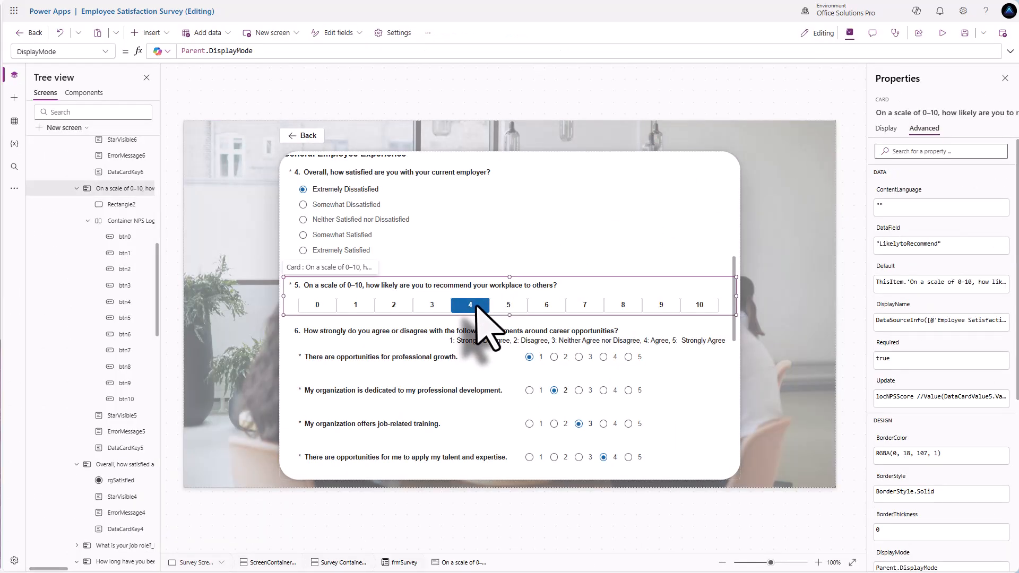
left_click(467, 306)
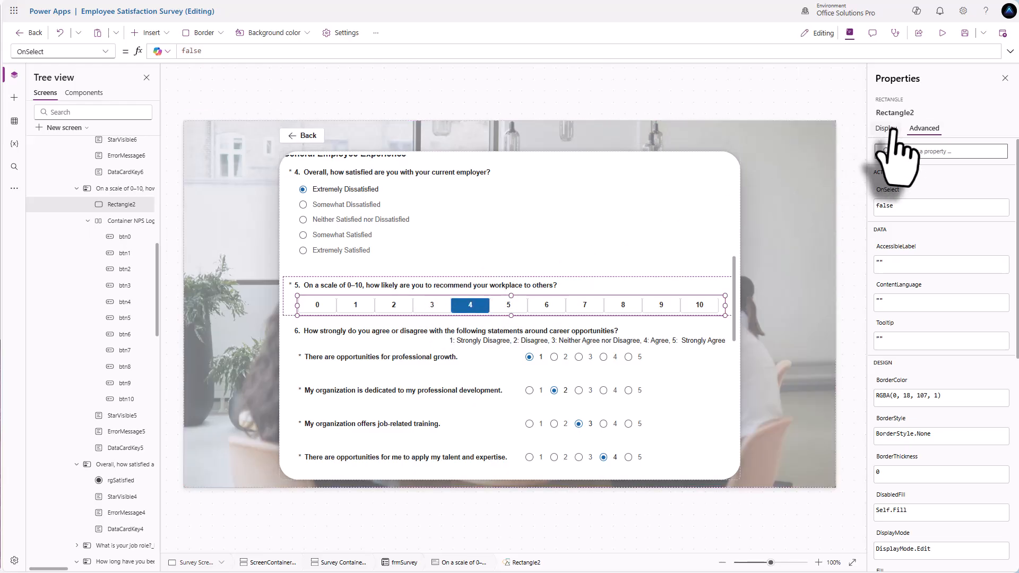
left_click(886, 128)
left_click(882, 173)
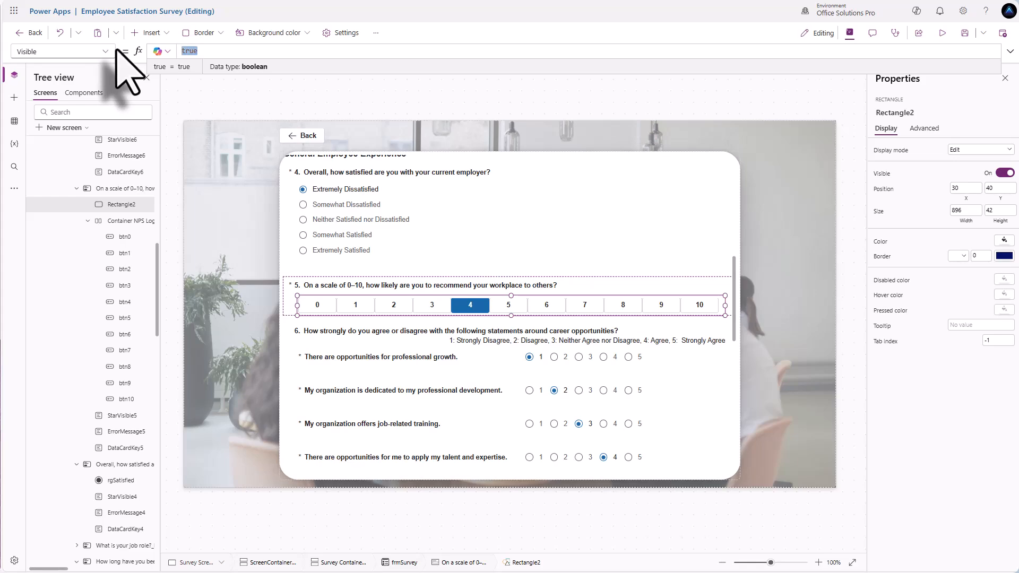
type("If(")
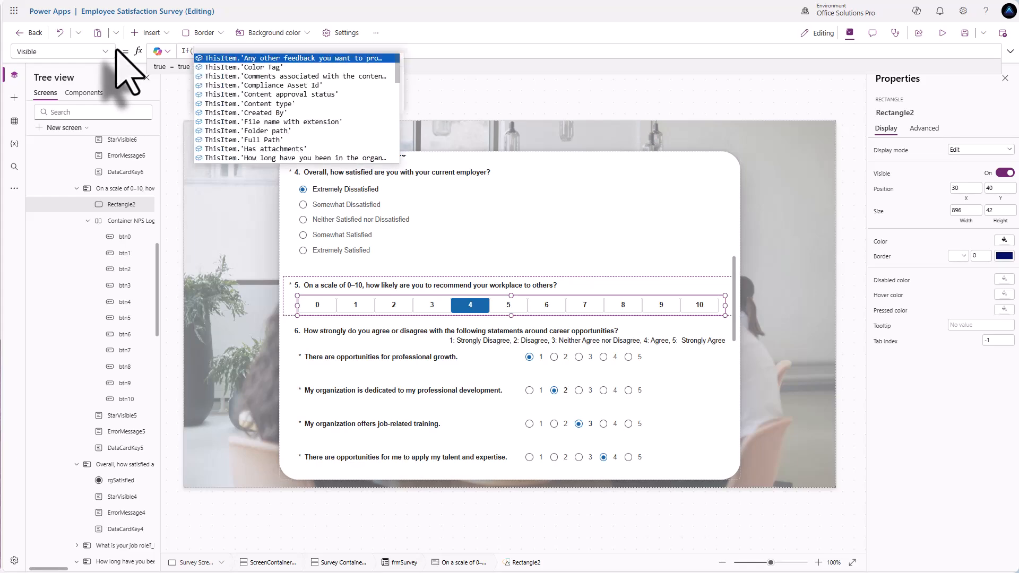
type("IsBlank(gbl")
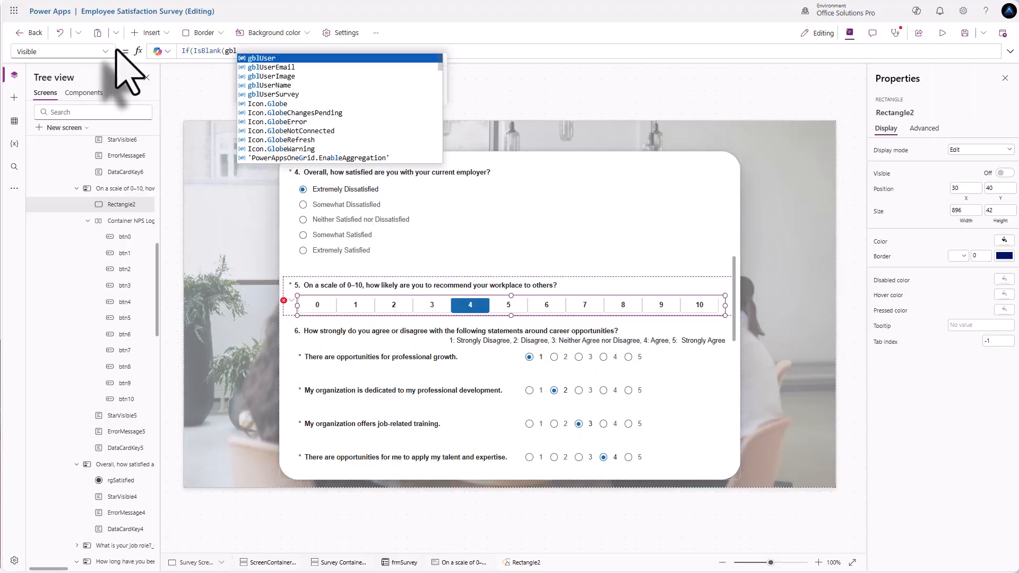
key("Down")
key("Down")
key("Down")
key("Down")
key("Tab")
type("),")
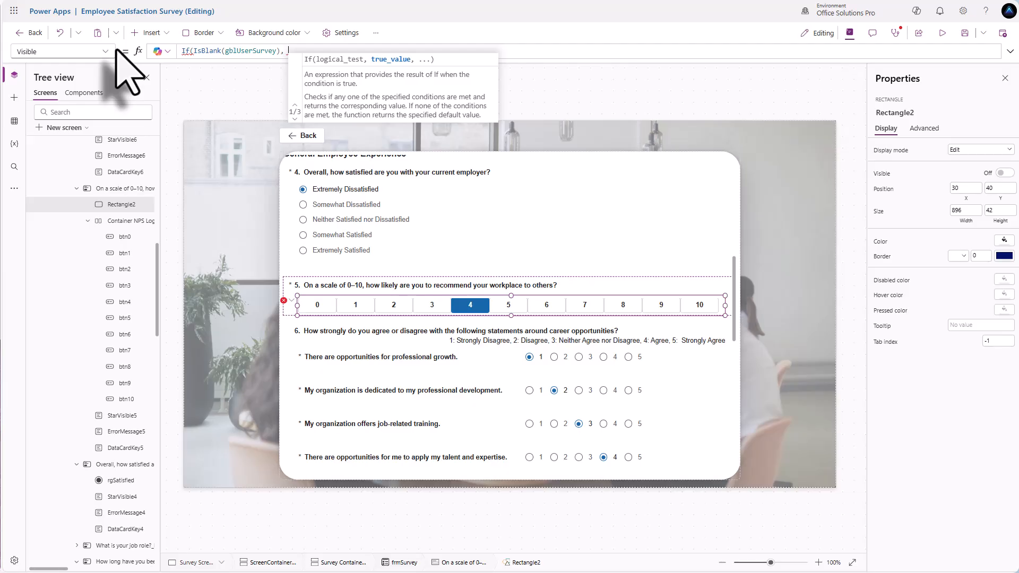
type("fal")
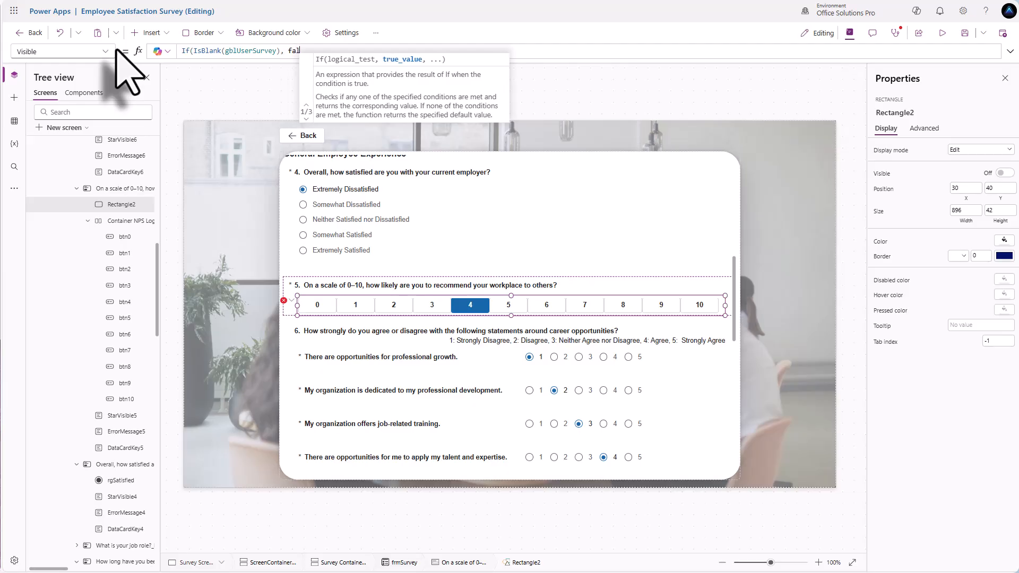
type("se, true)")
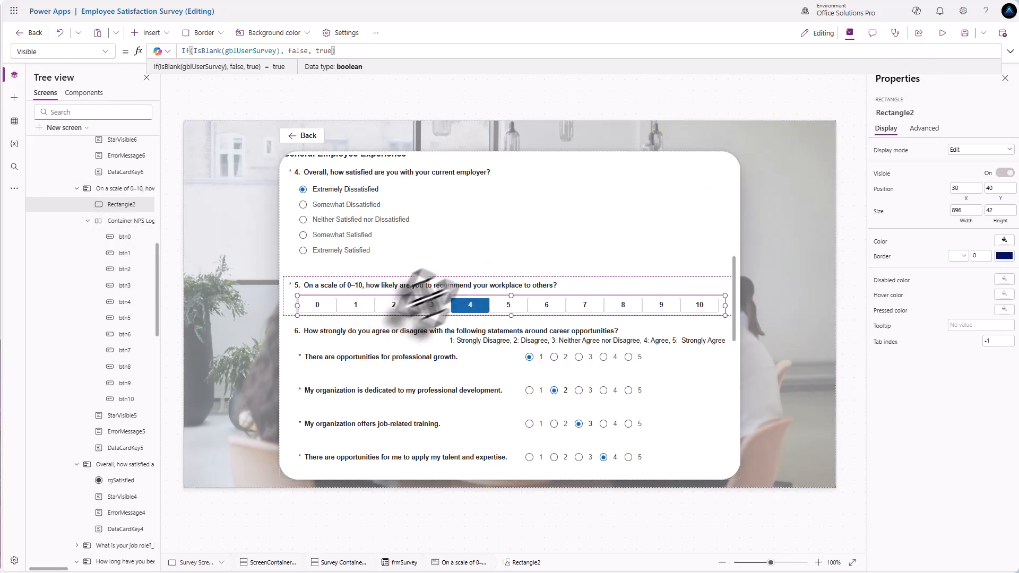
key("alt")
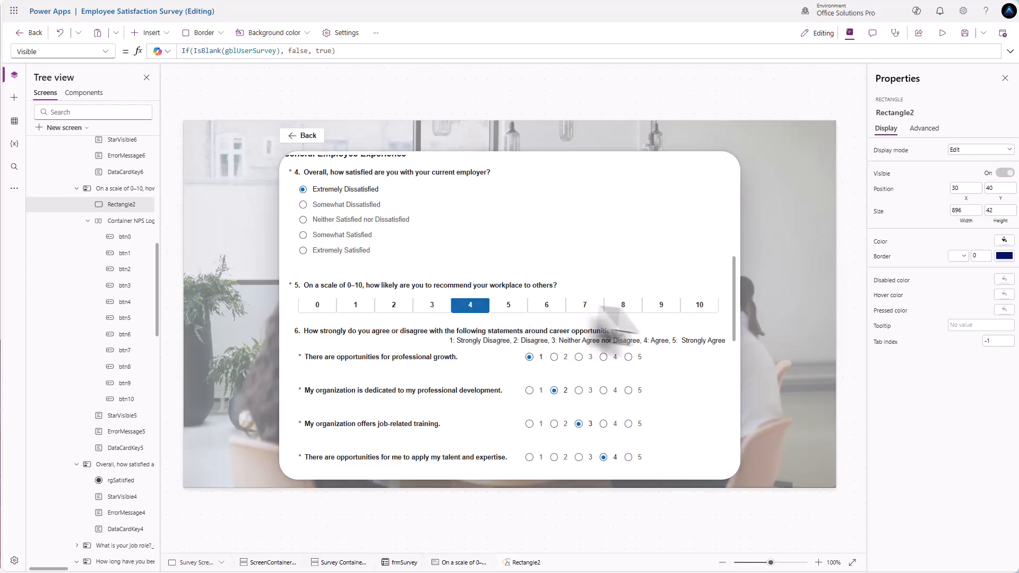
scroll(467, 330, "up", 2)
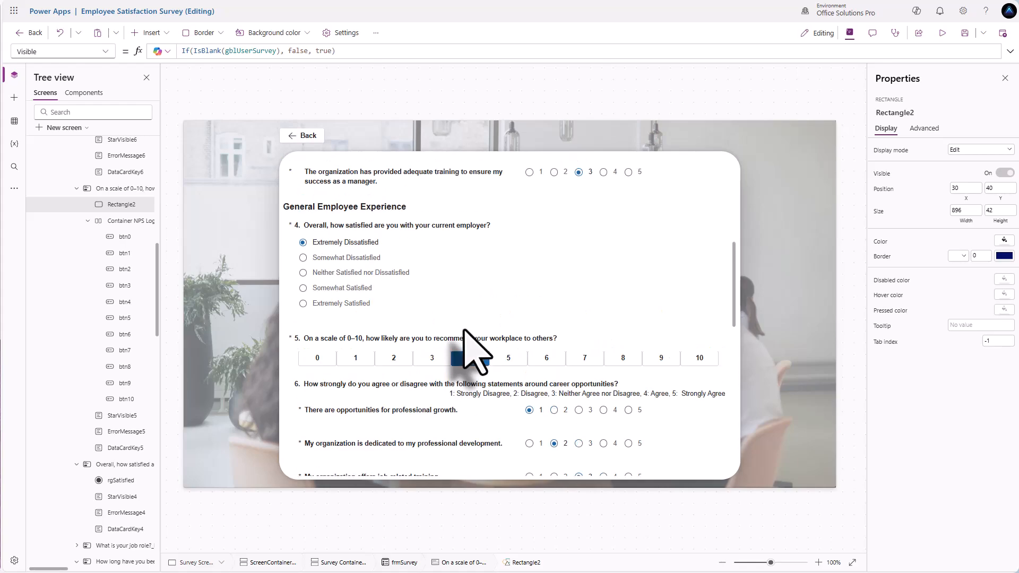
scroll(409, 314, "up", 10)
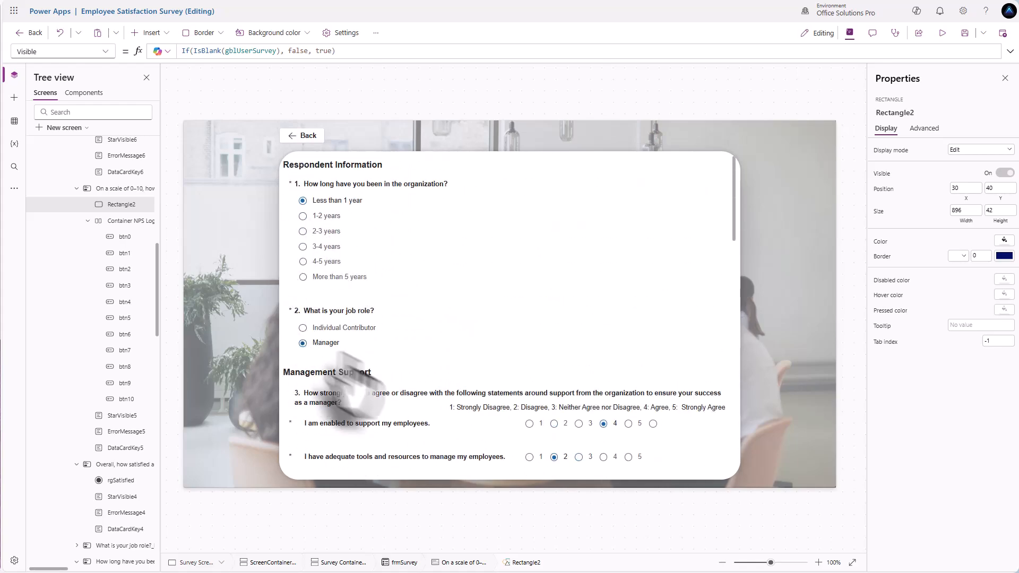
scroll(561, 361, "down", 9)
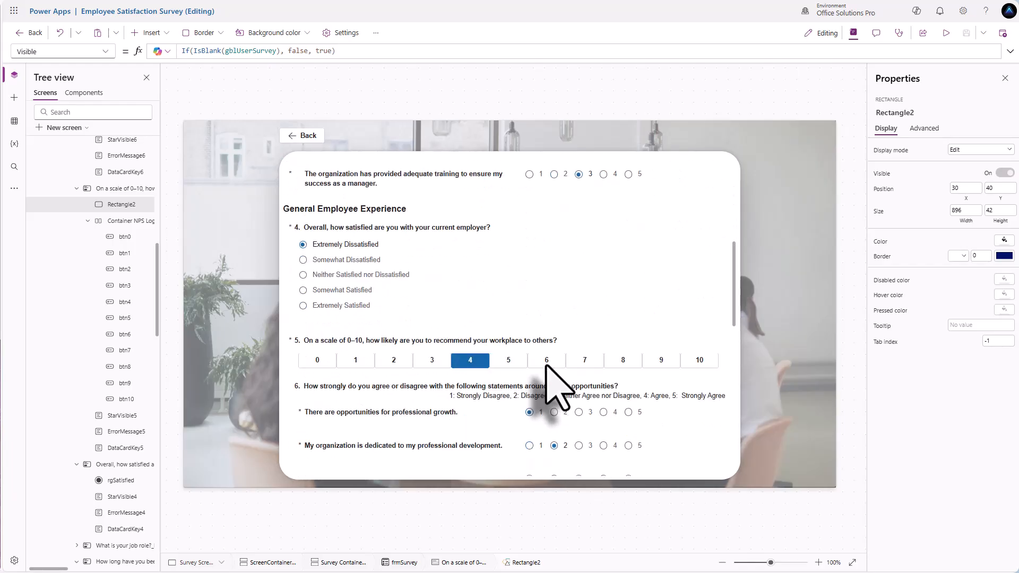
left_click(472, 361)
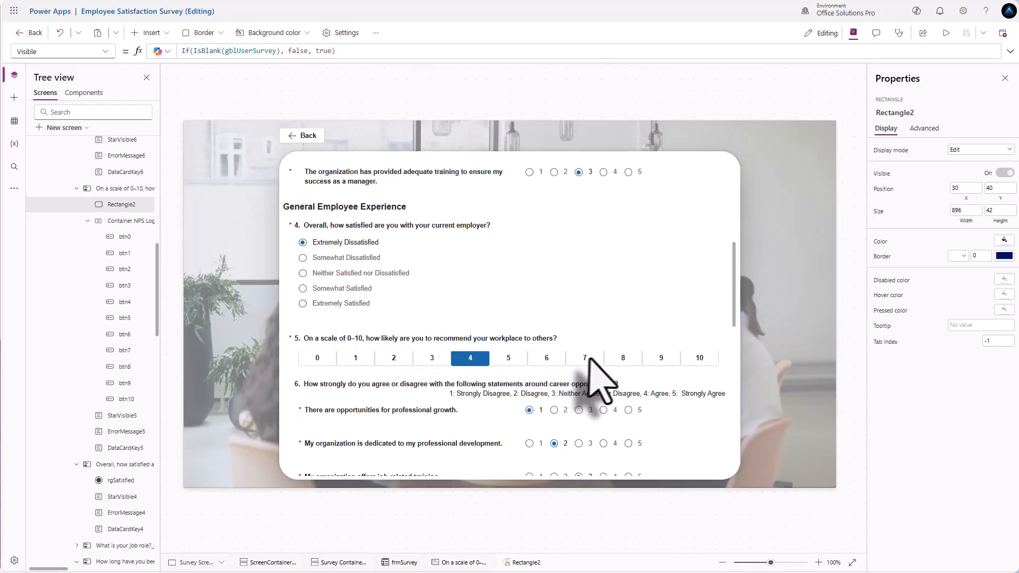
scroll(602, 380, "up", 4)
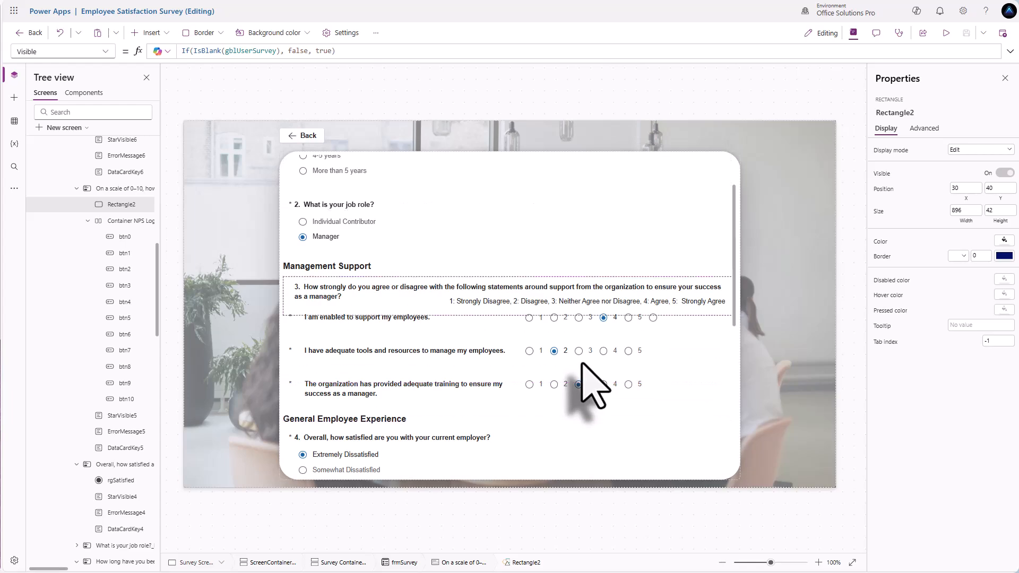
scroll(588, 361, "down", 6)
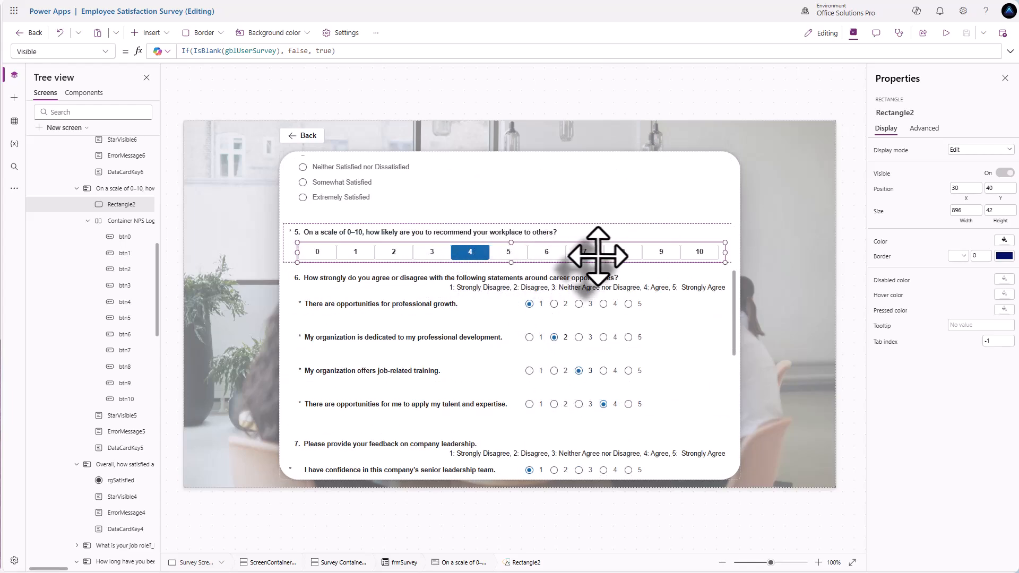
scroll(576, 295, "down", 2)
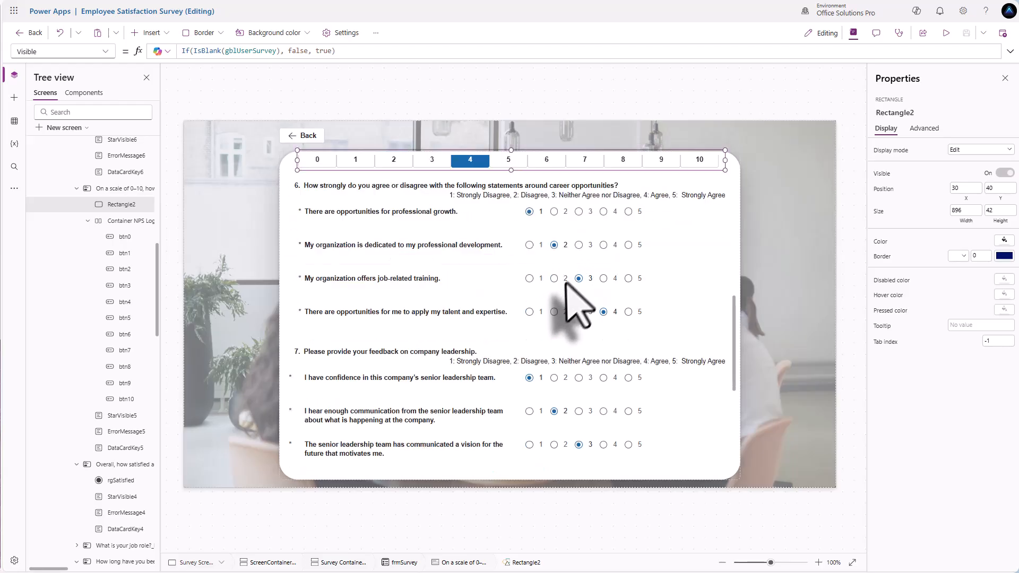
scroll(563, 295, "down", 3)
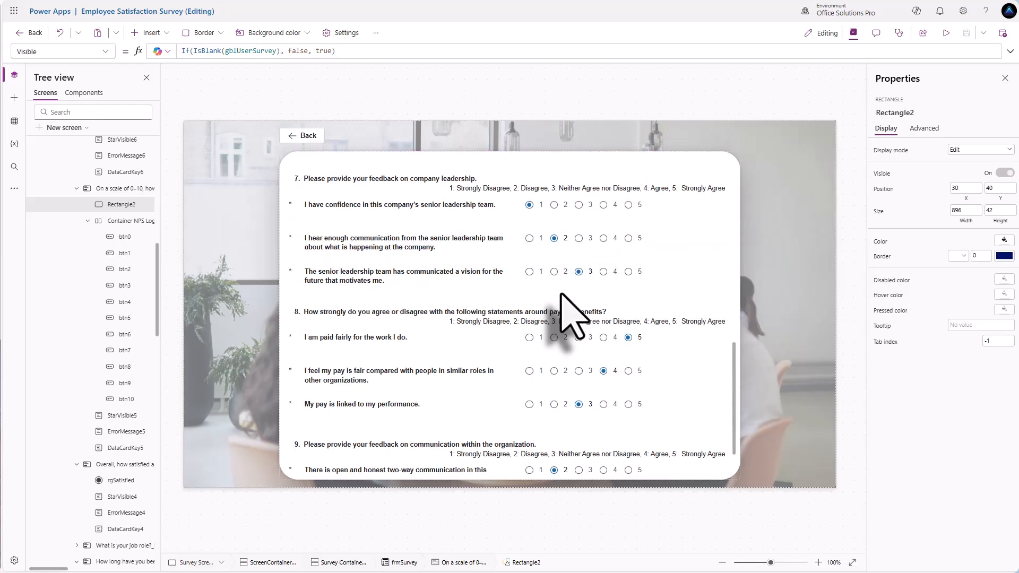
scroll(560, 313, "down", 3)
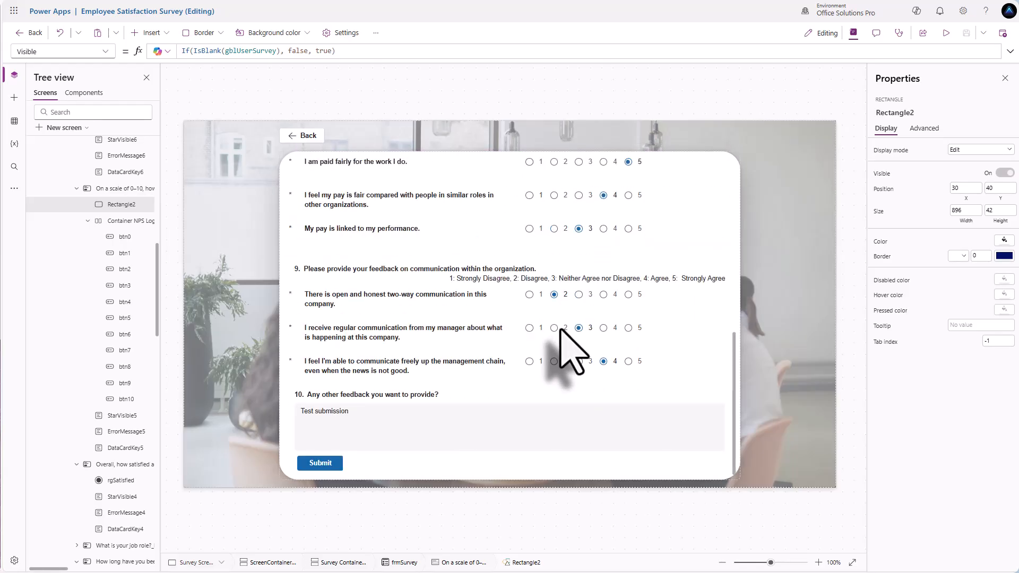
scroll(561, 329, "up", 12)
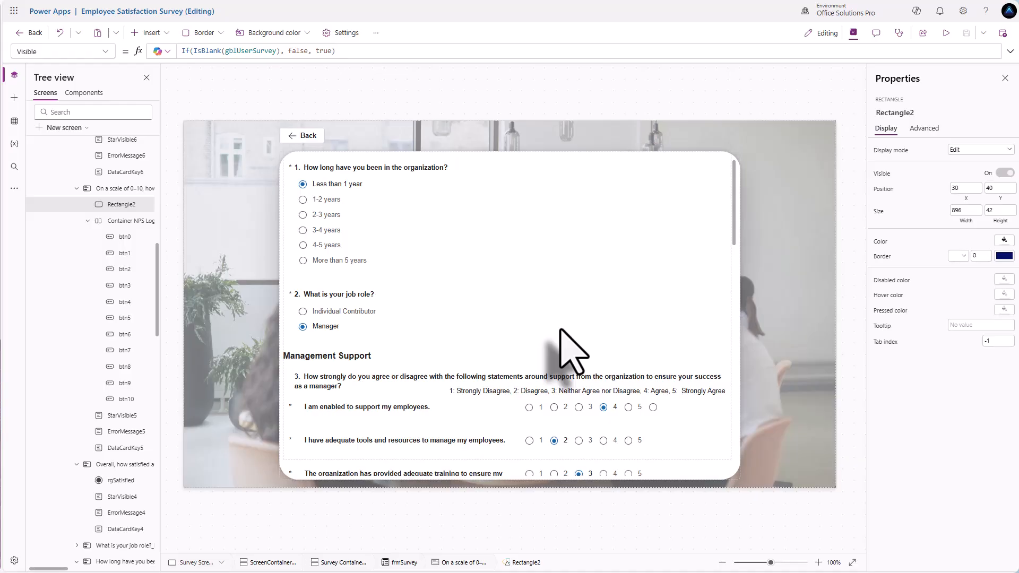